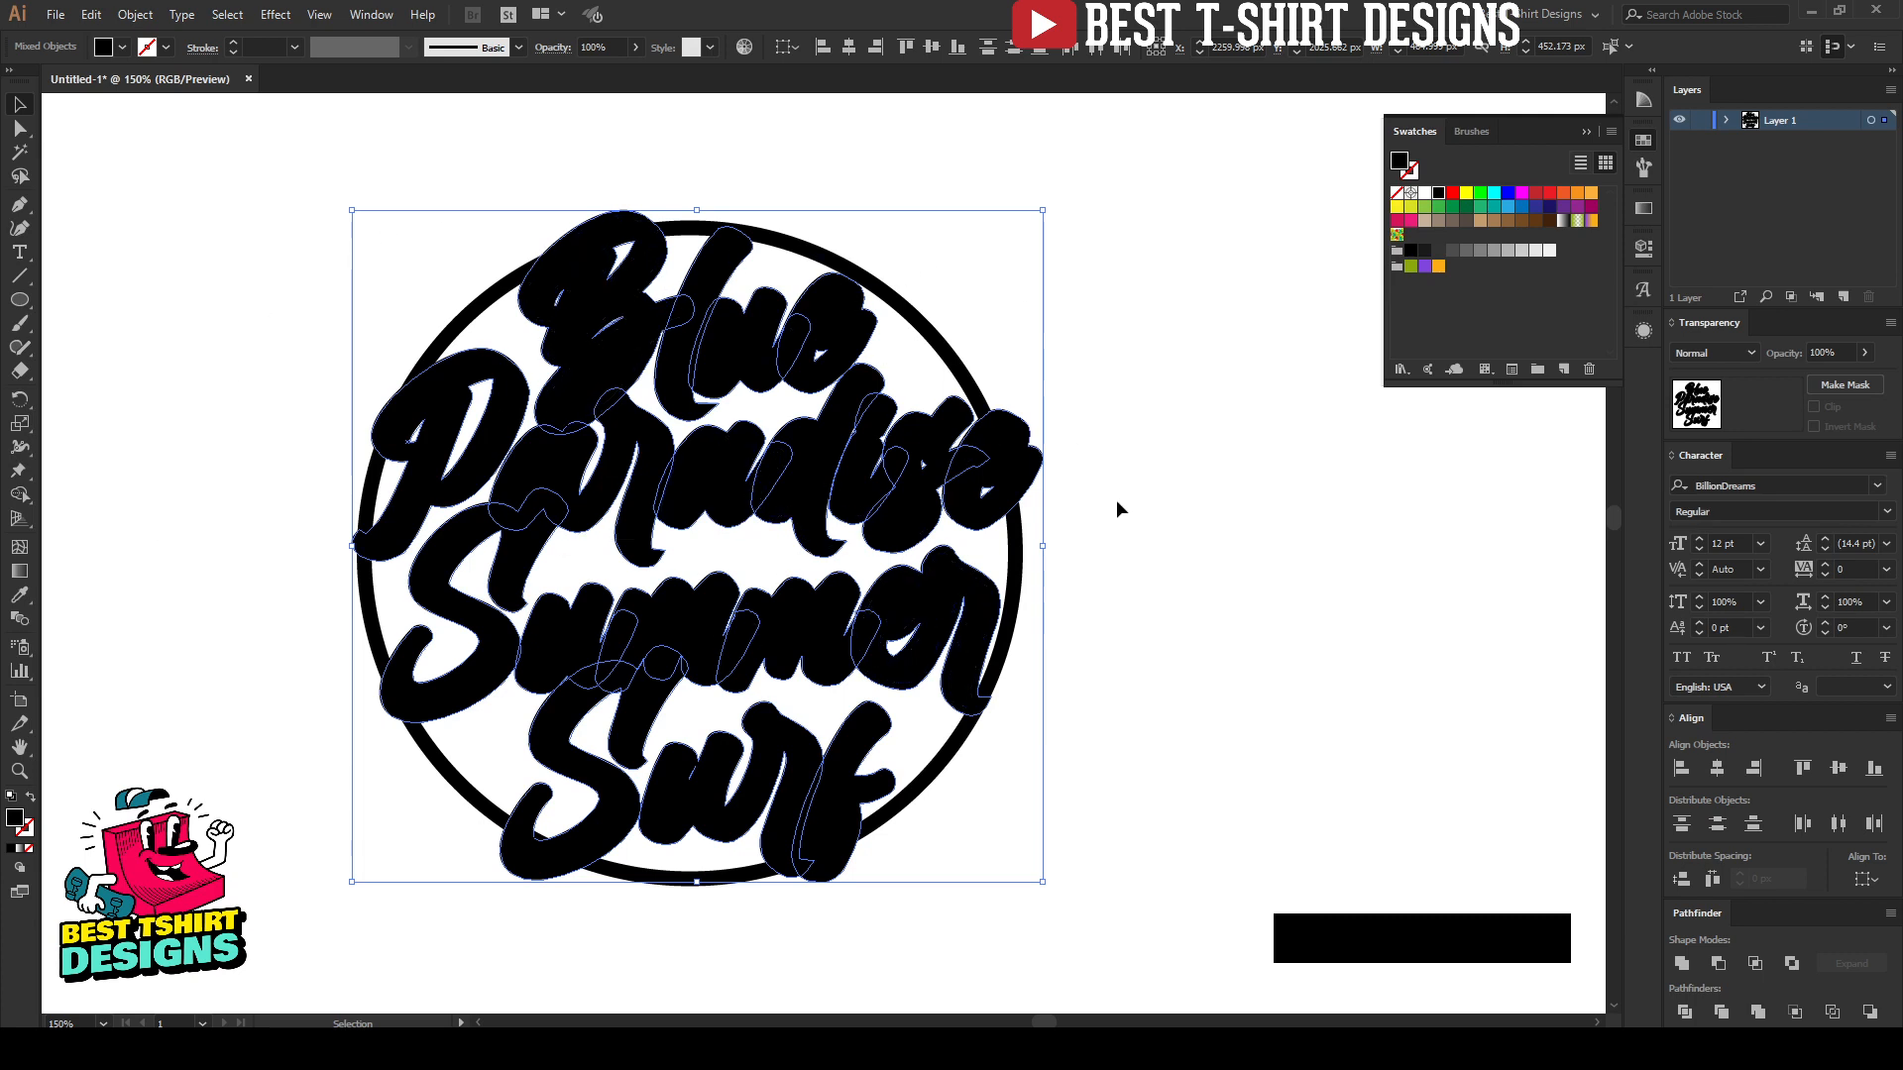
Step: Cut the thick black offset copy of the lettering out of the circle artwork
key(ctrl)
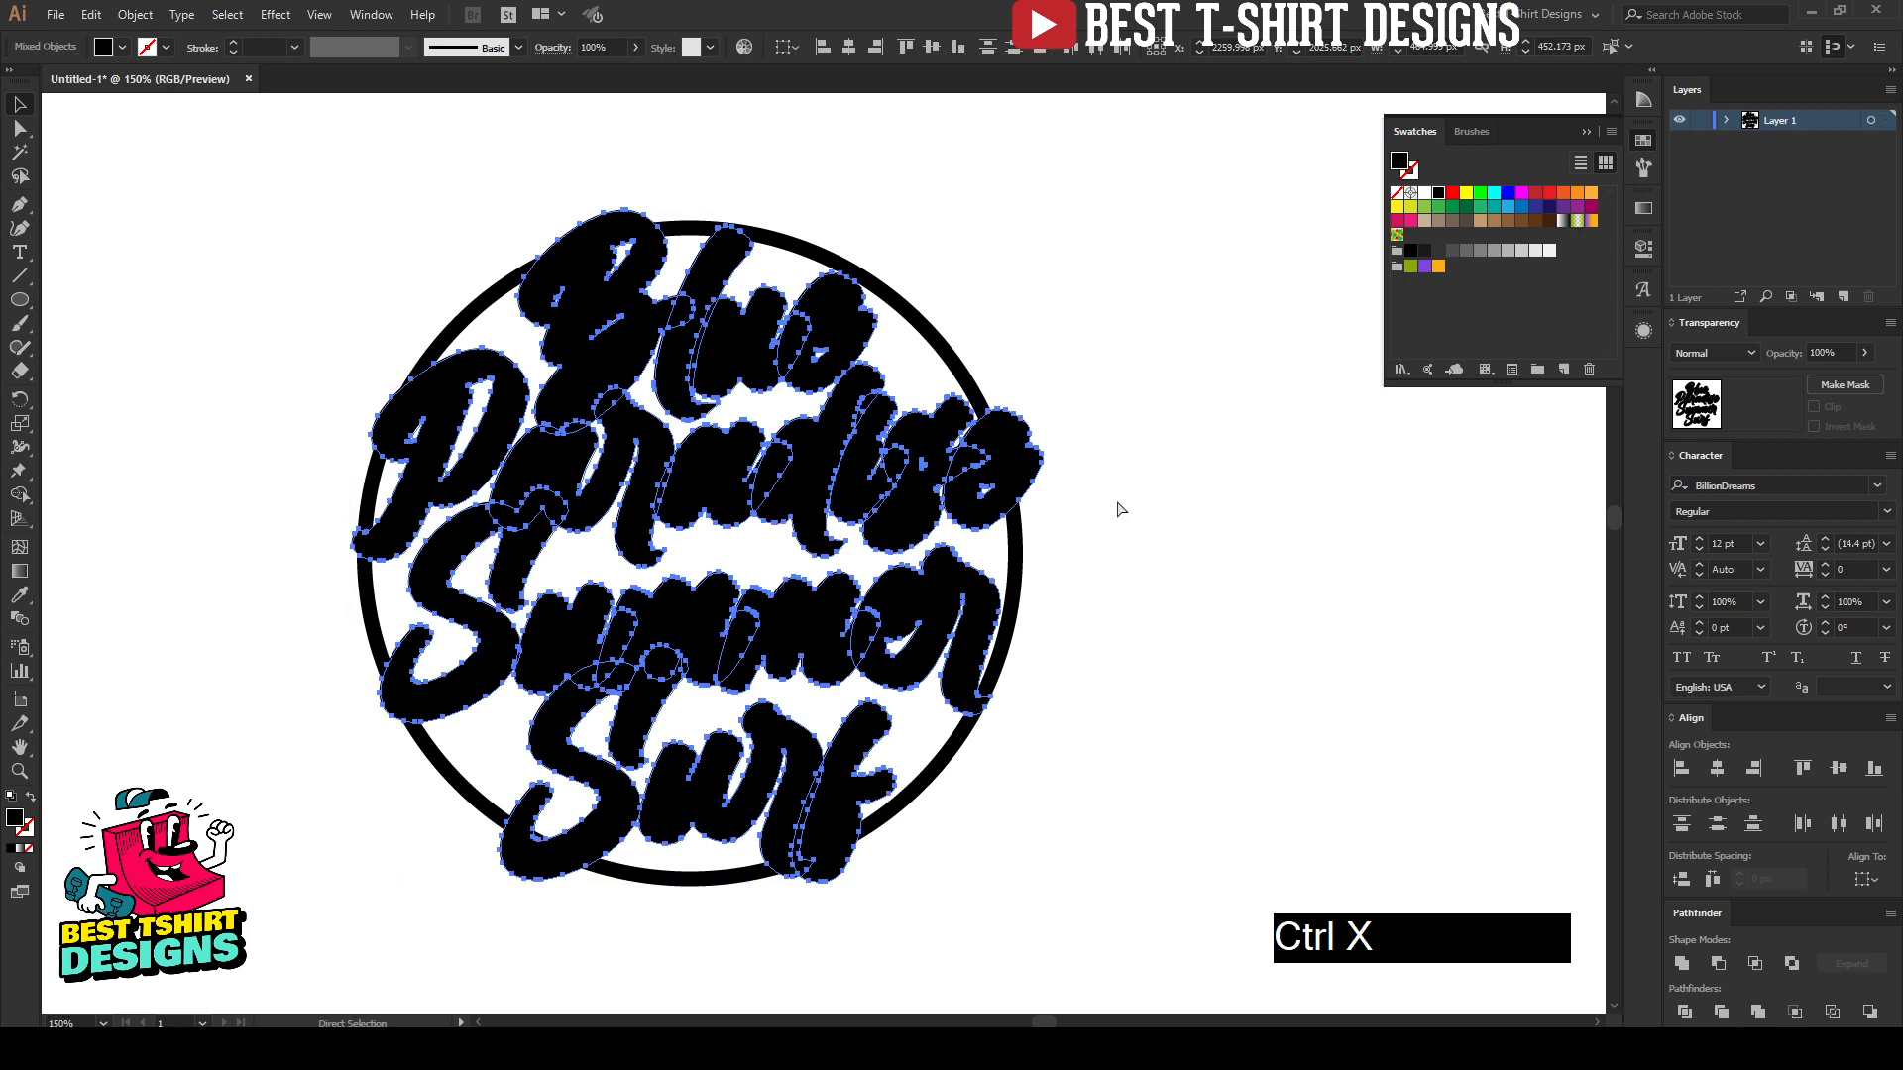
key(ctrl+x)
scroll(521, 349, down, 3)
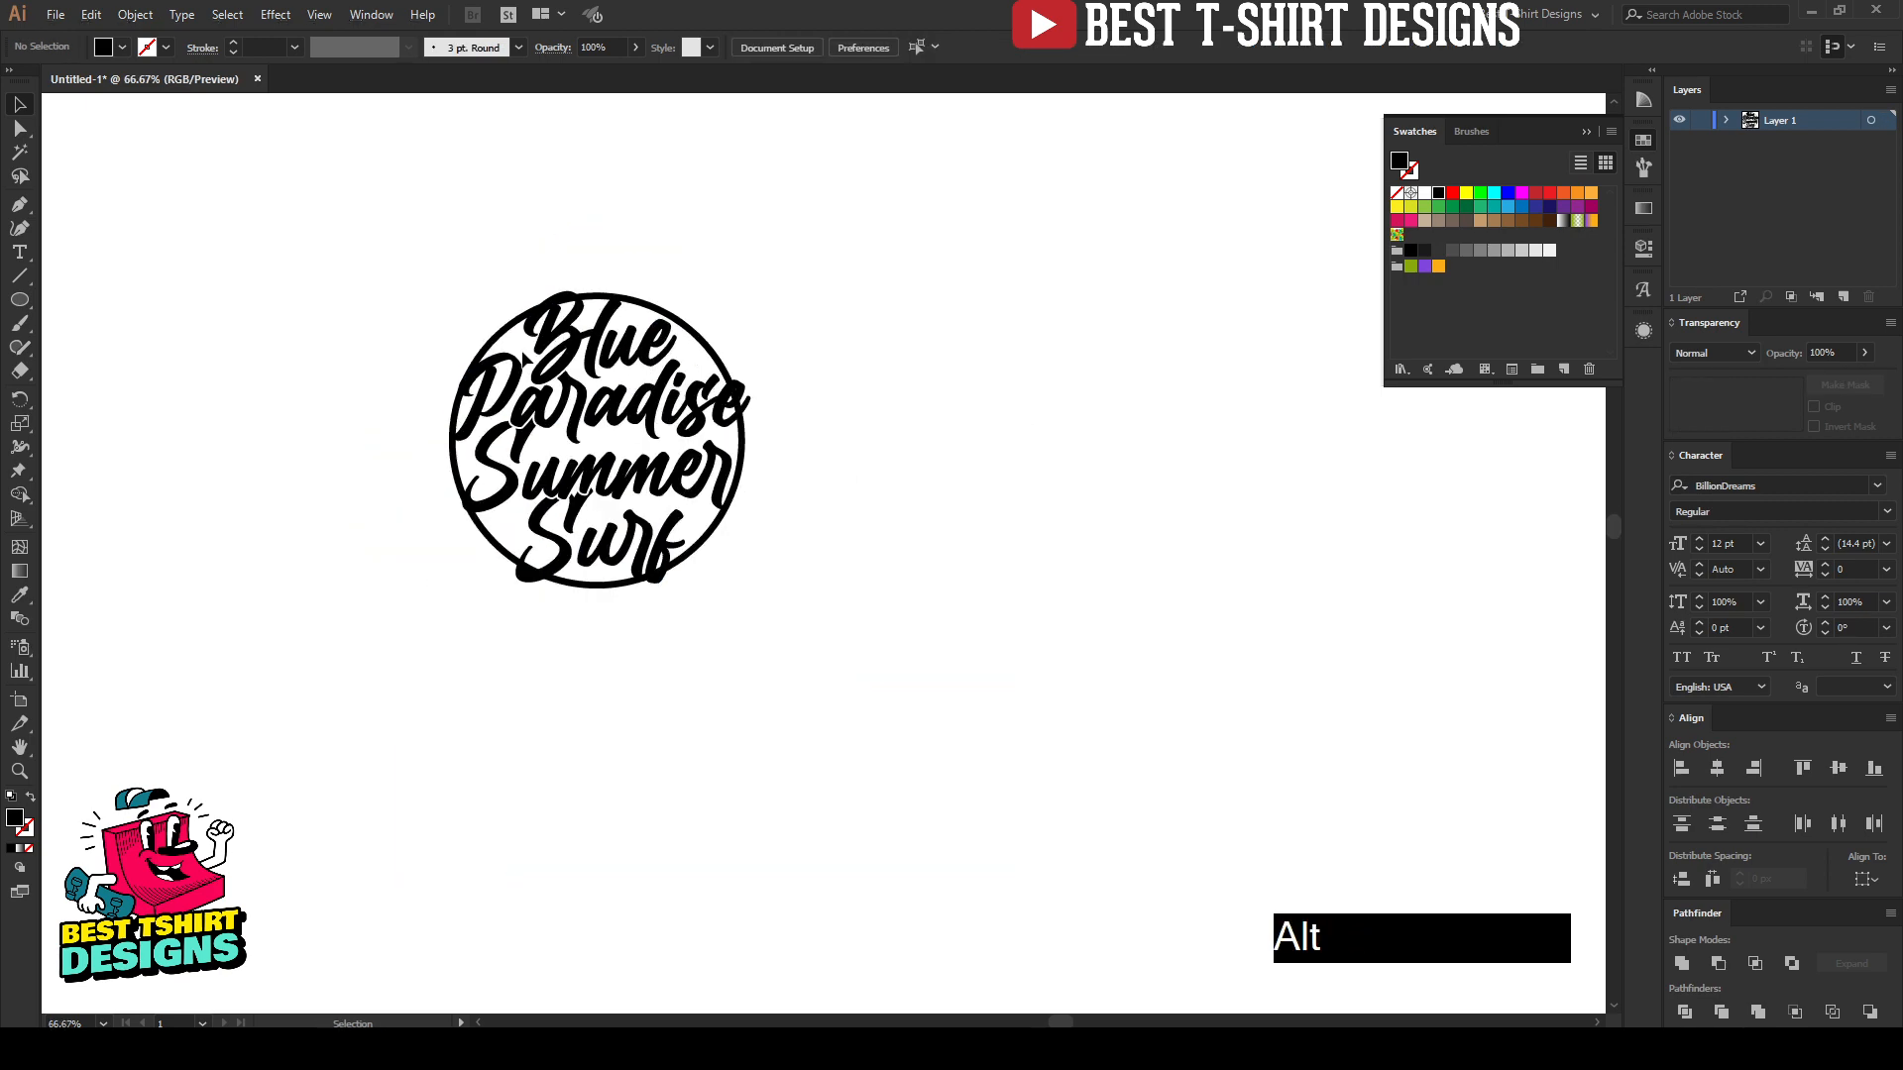
scroll(516, 342, up, 2)
scroll(515, 342, up, 2)
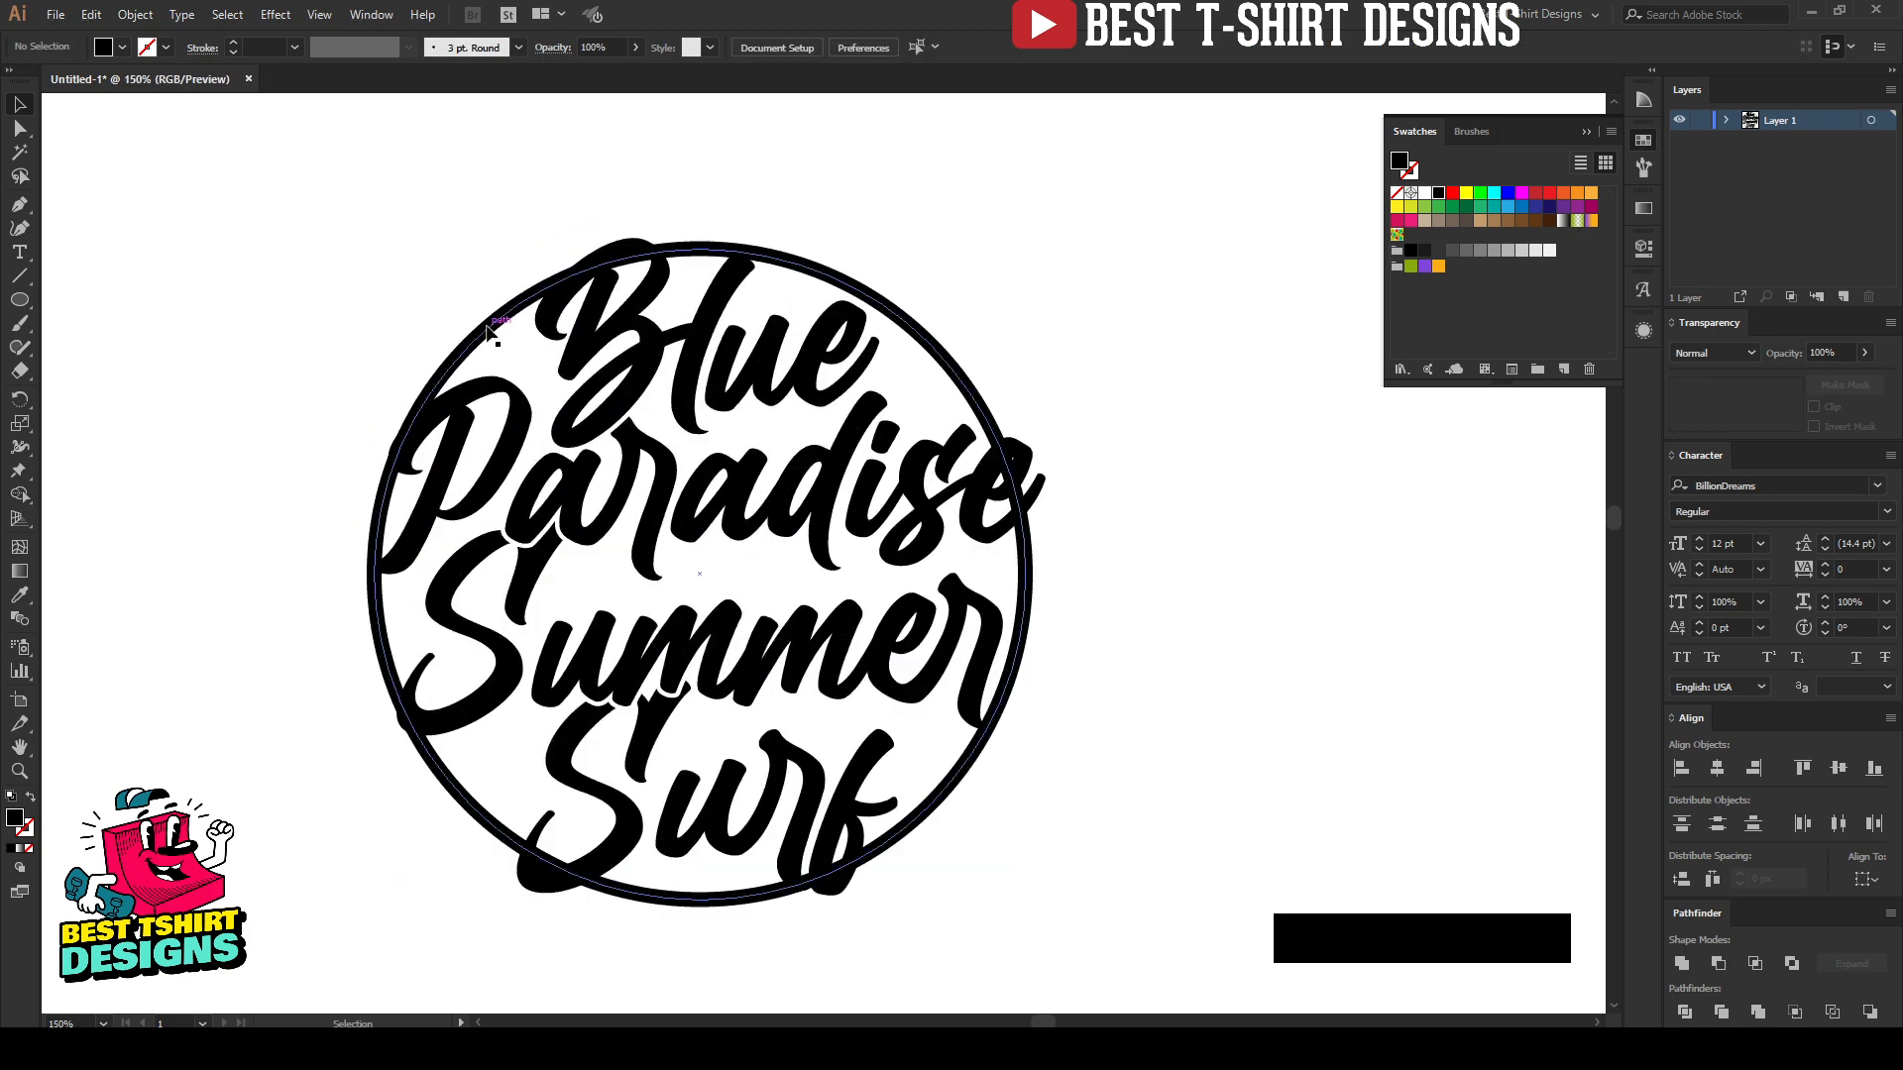
Step: Add an opacity mask with Clip off to the circle and paste the cut lettering outline in place inside it
click(501, 323)
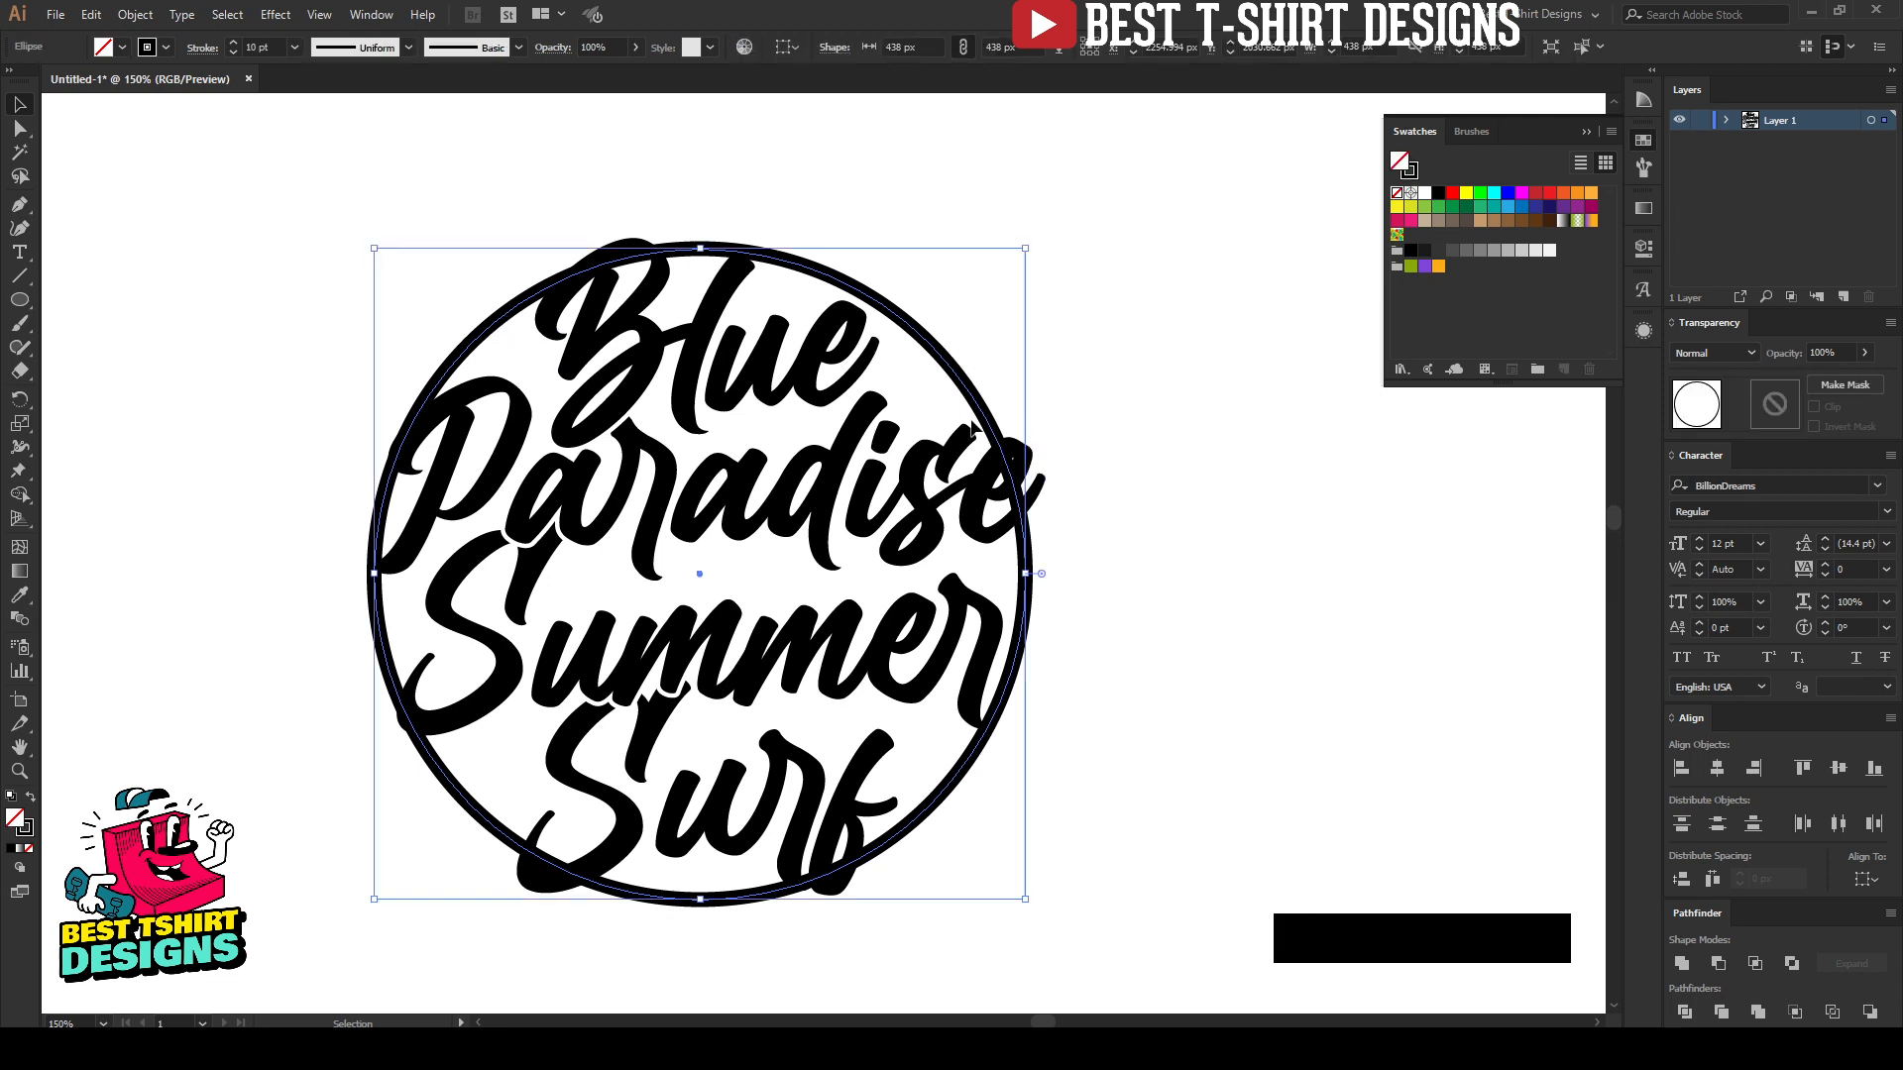
click(1775, 403)
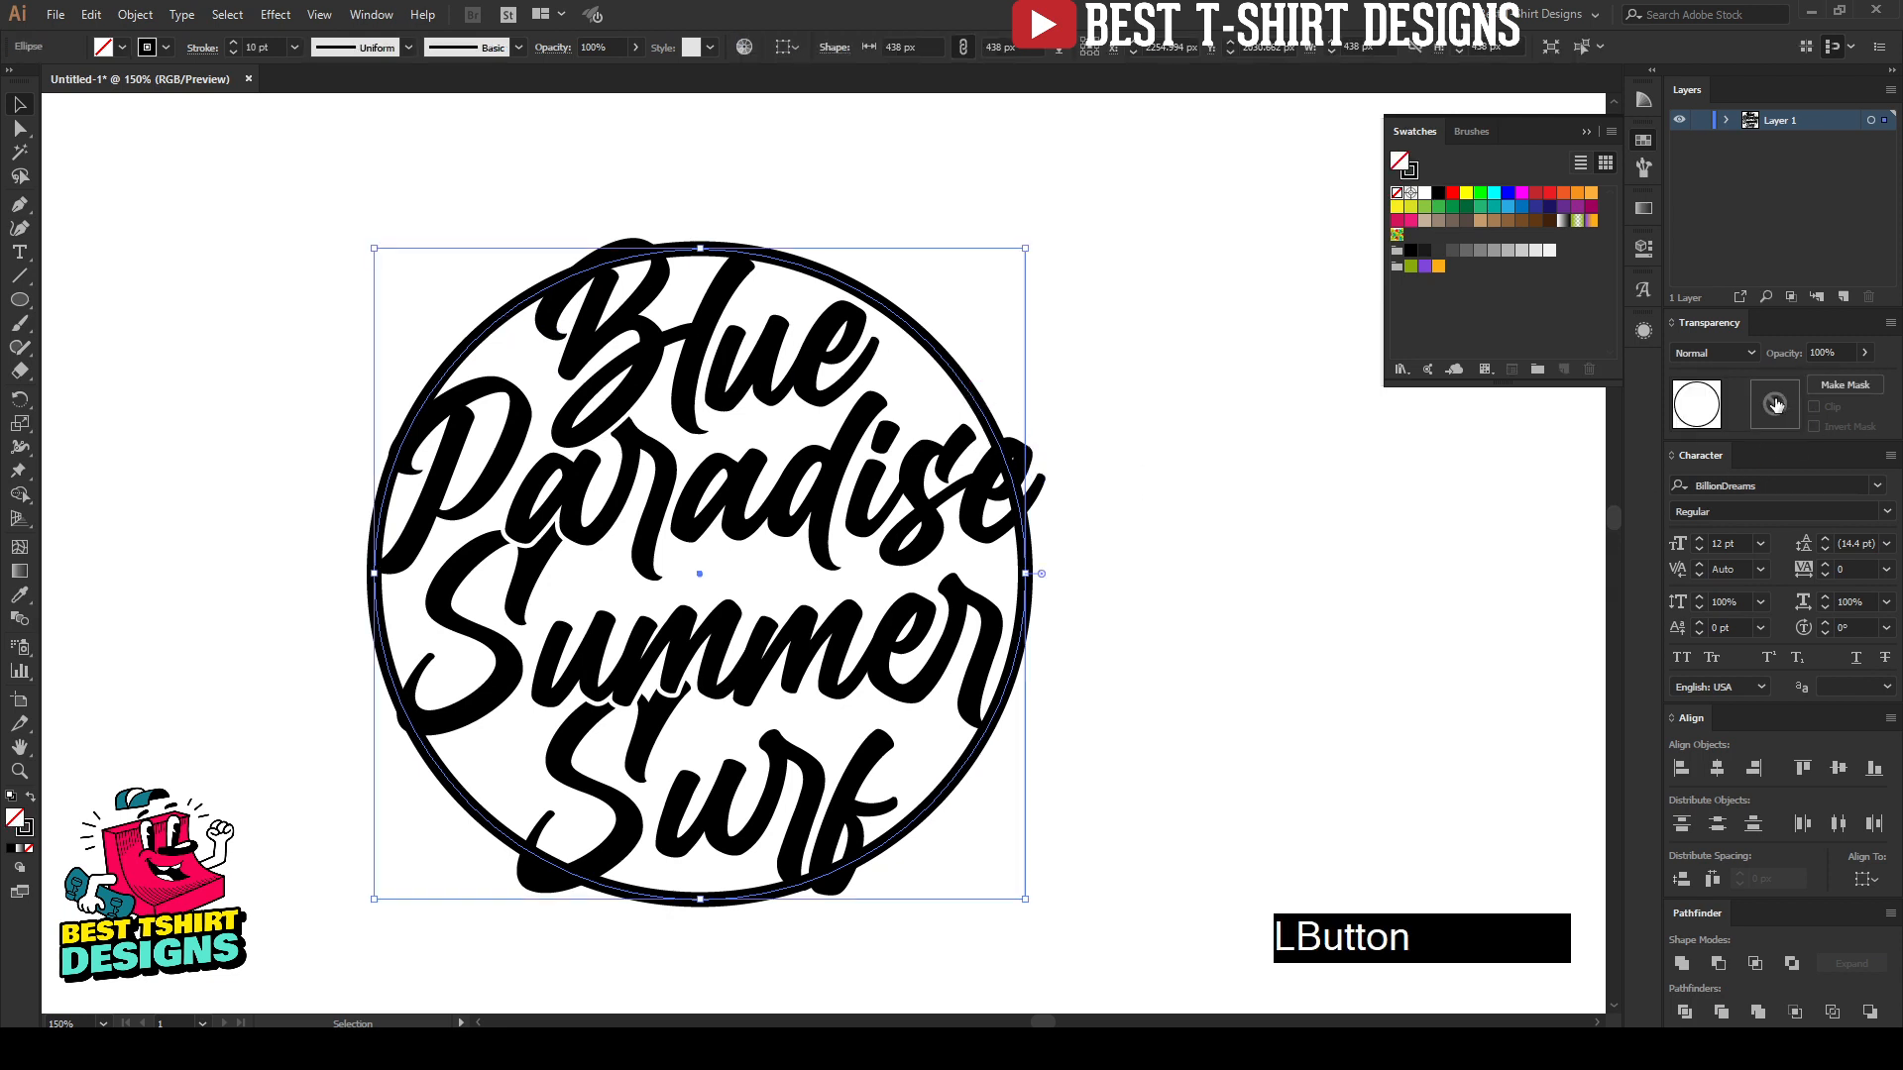
click(1815, 408)
key(ctrl+f)
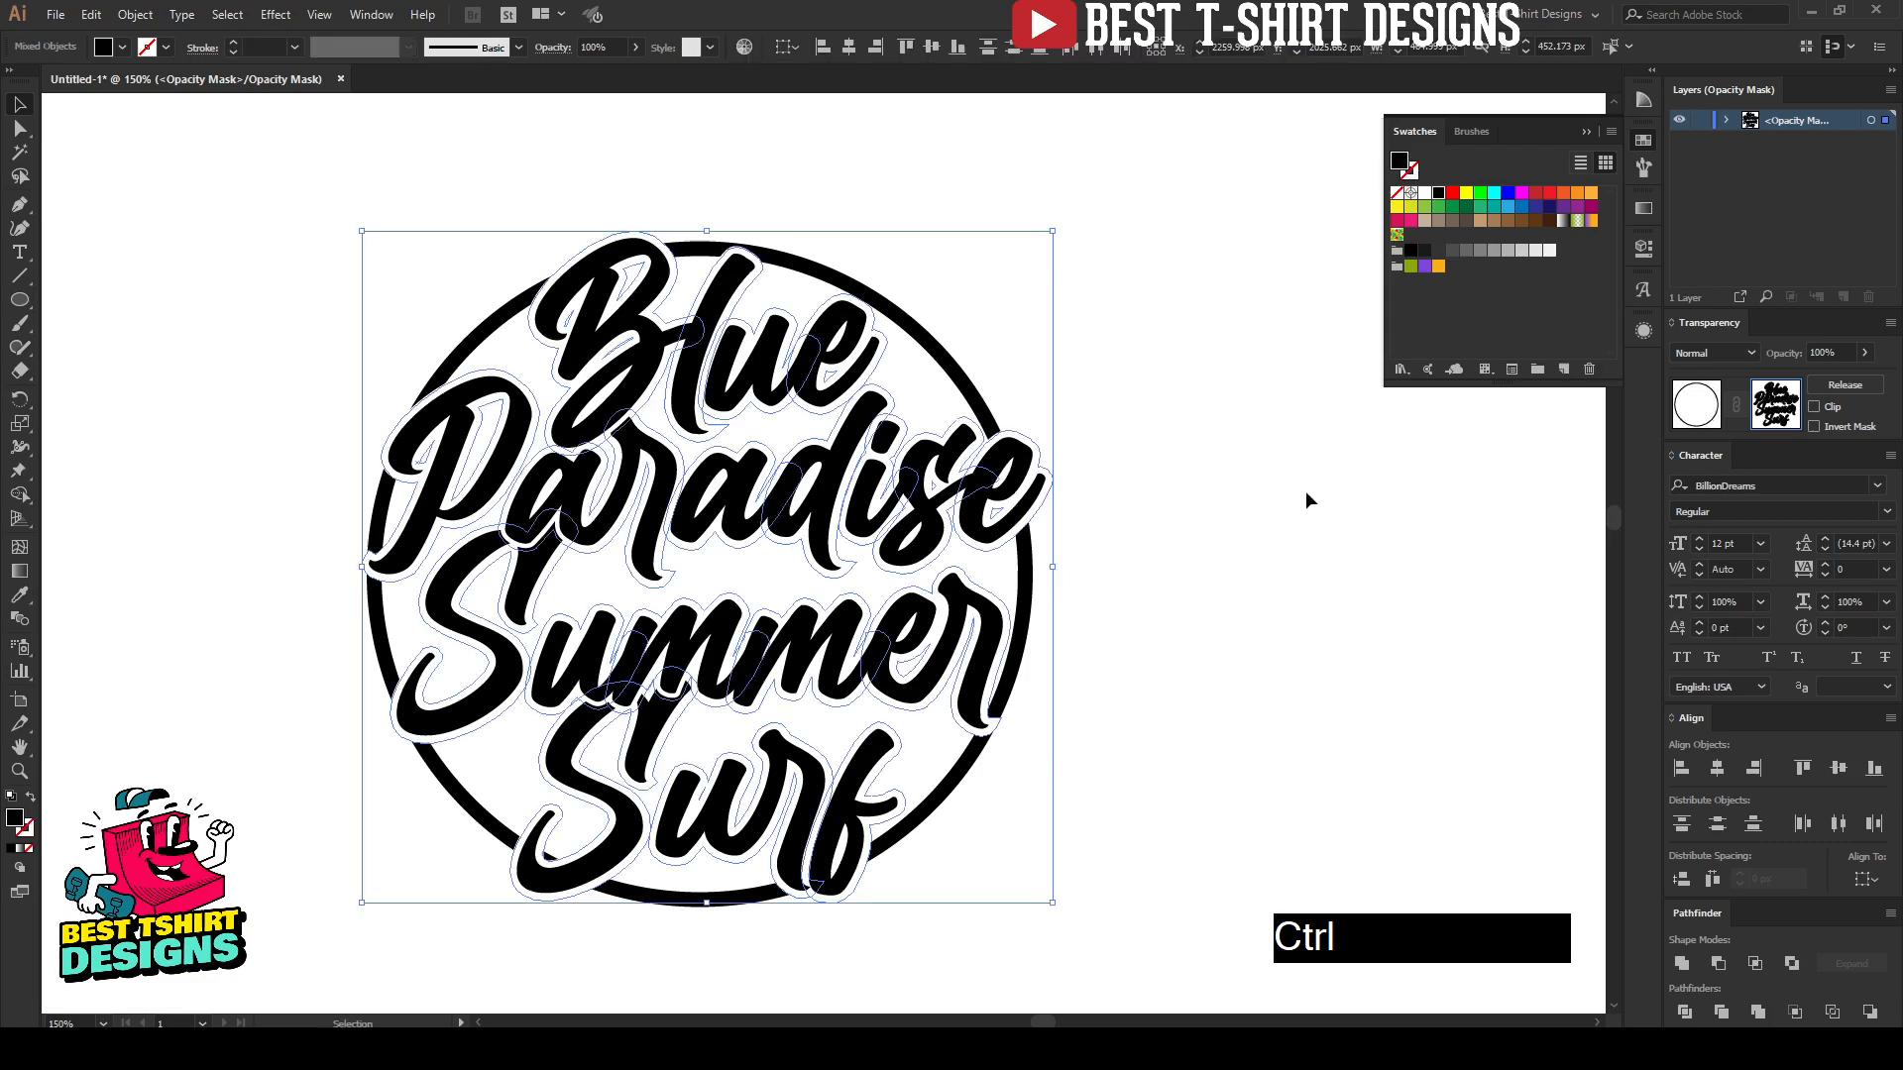
click(1305, 491)
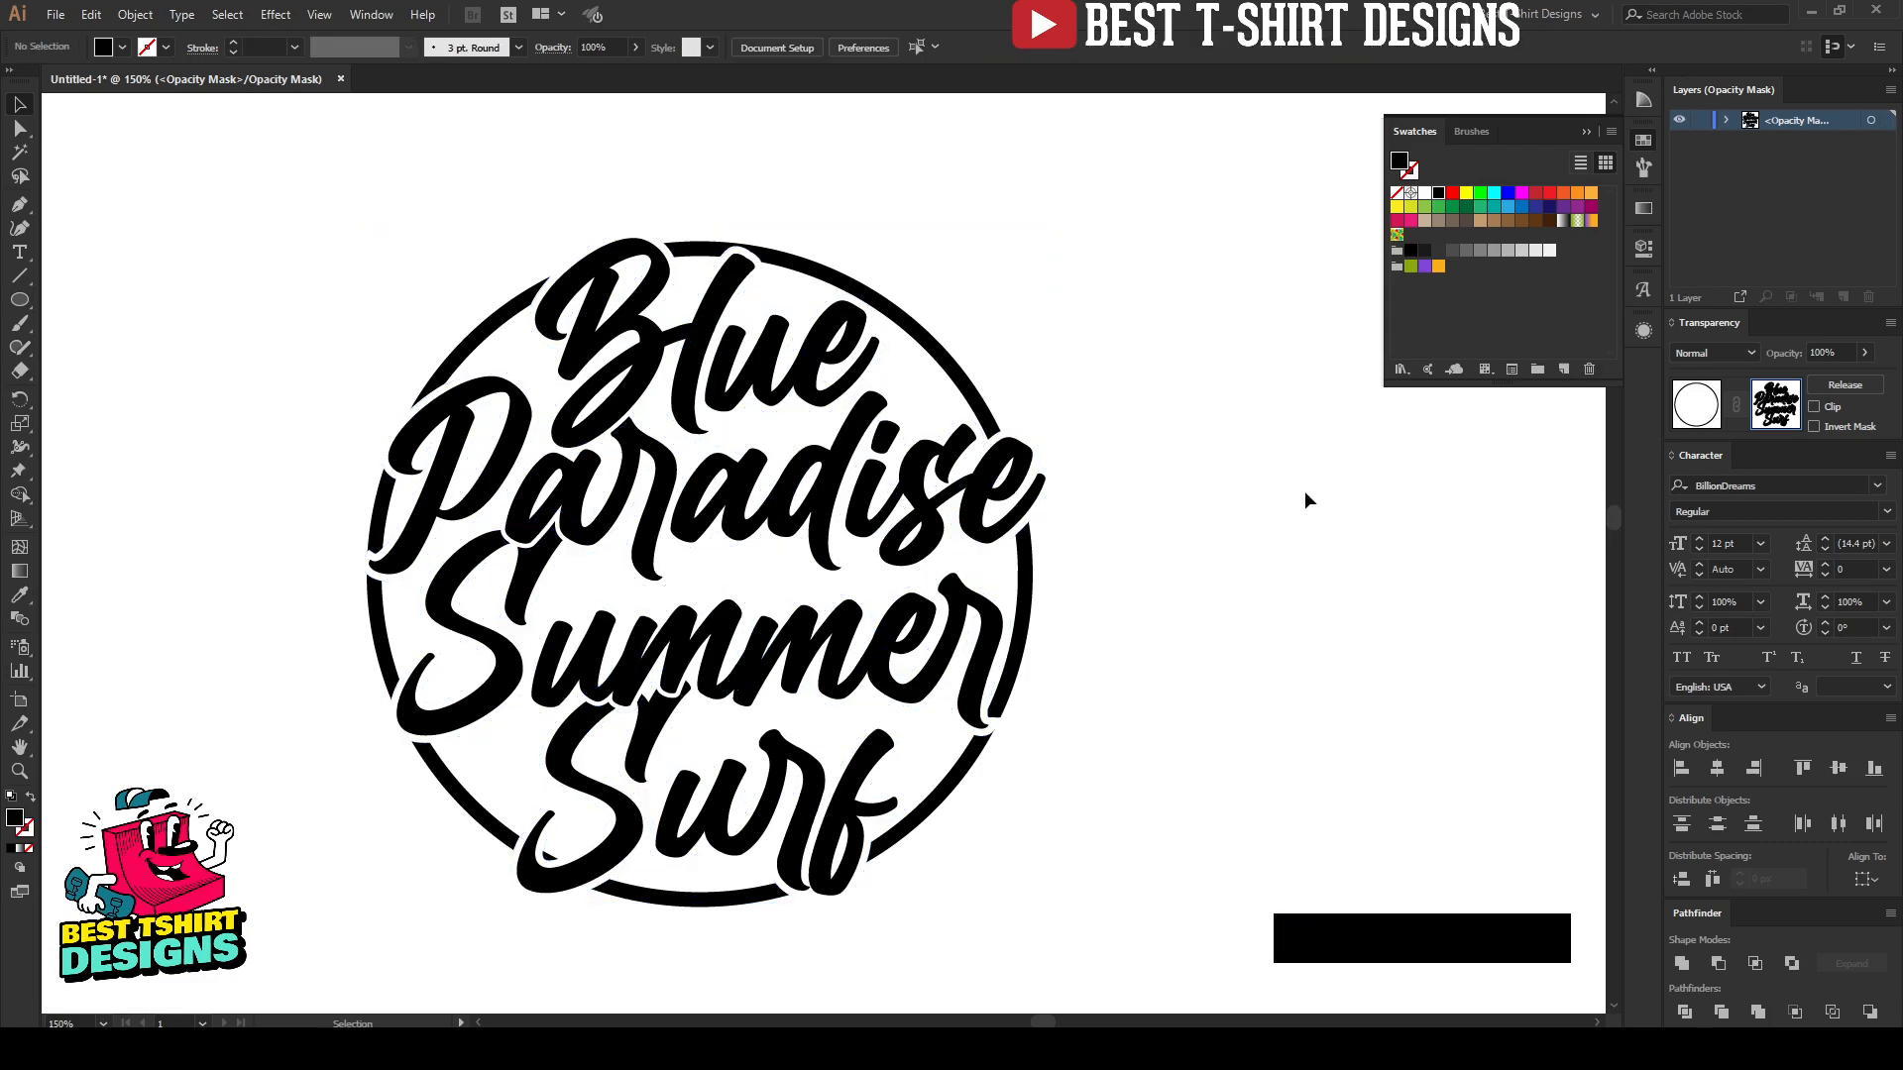
Step: Draw a filled freehand Pencil shape in the mask over the leftover ring fragment inside the S of "Surf"
scroll(476, 798, up, 1)
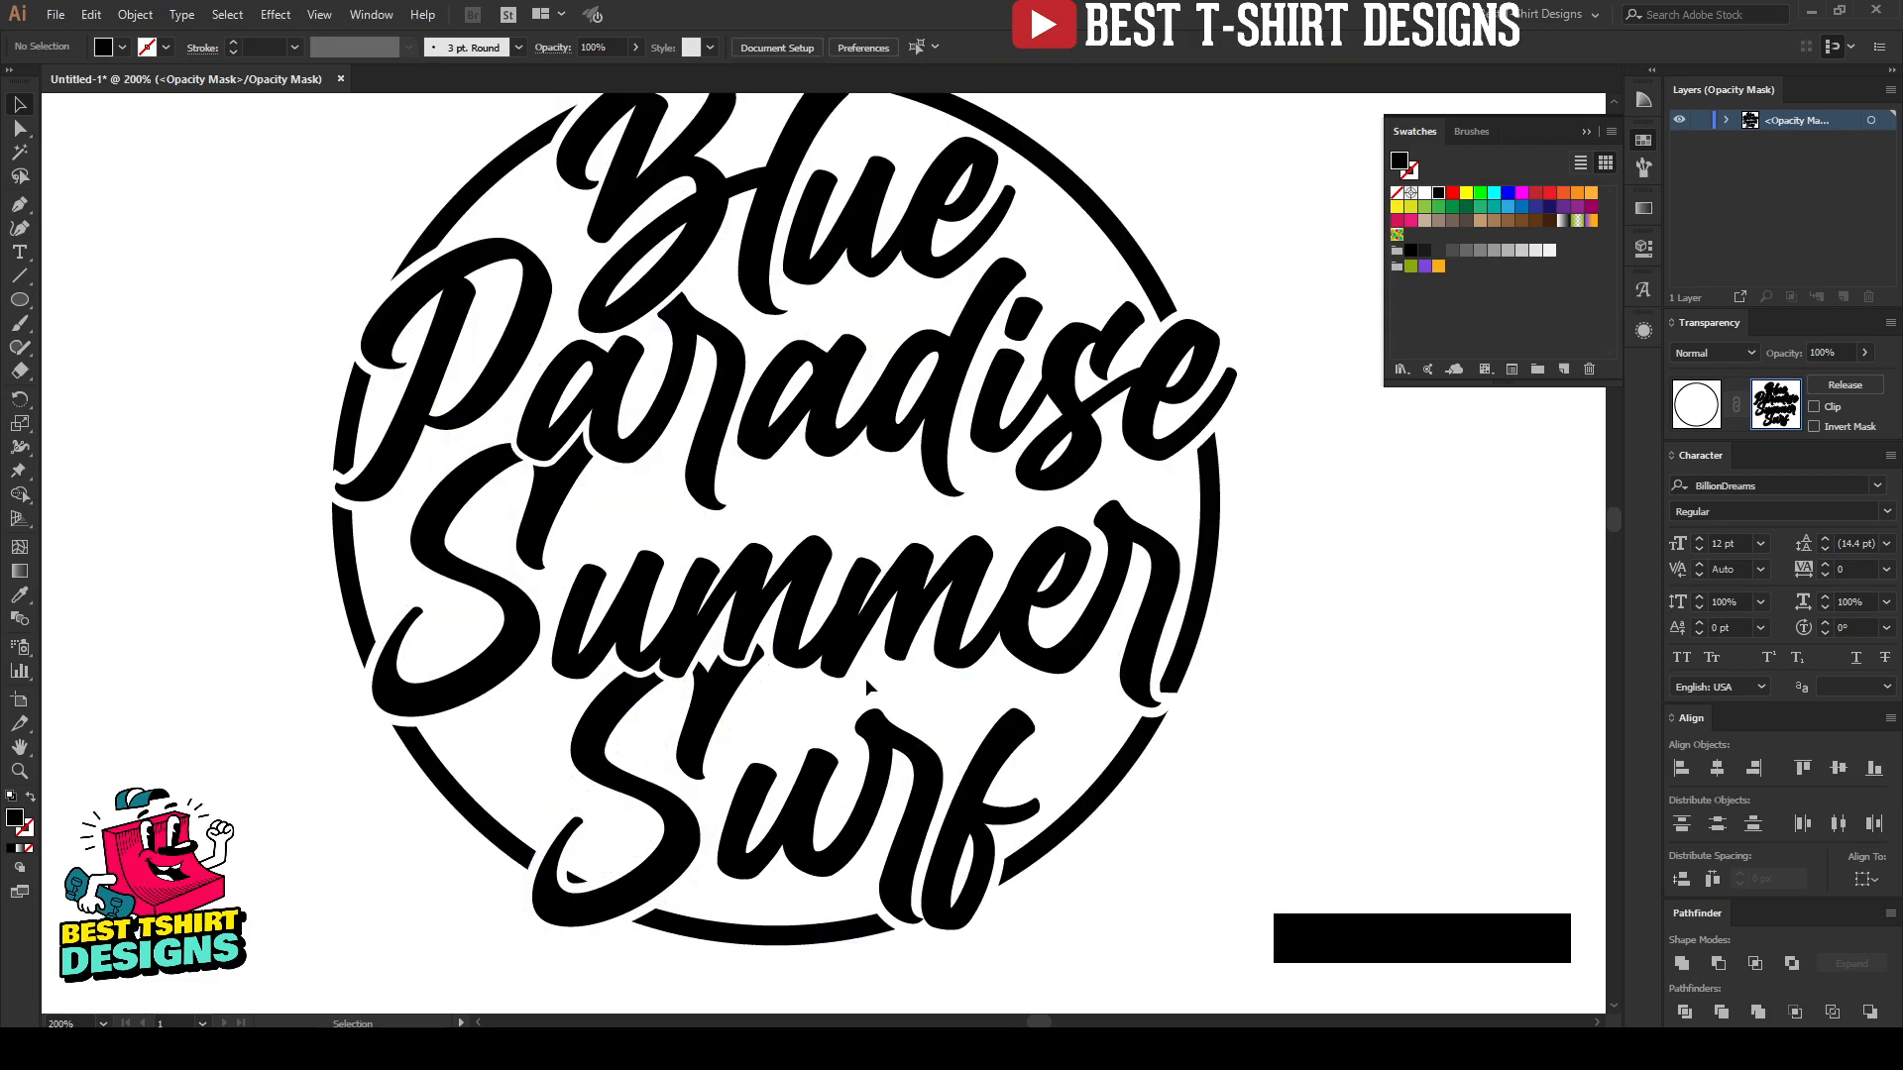
scroll(1061, 684, up, 3)
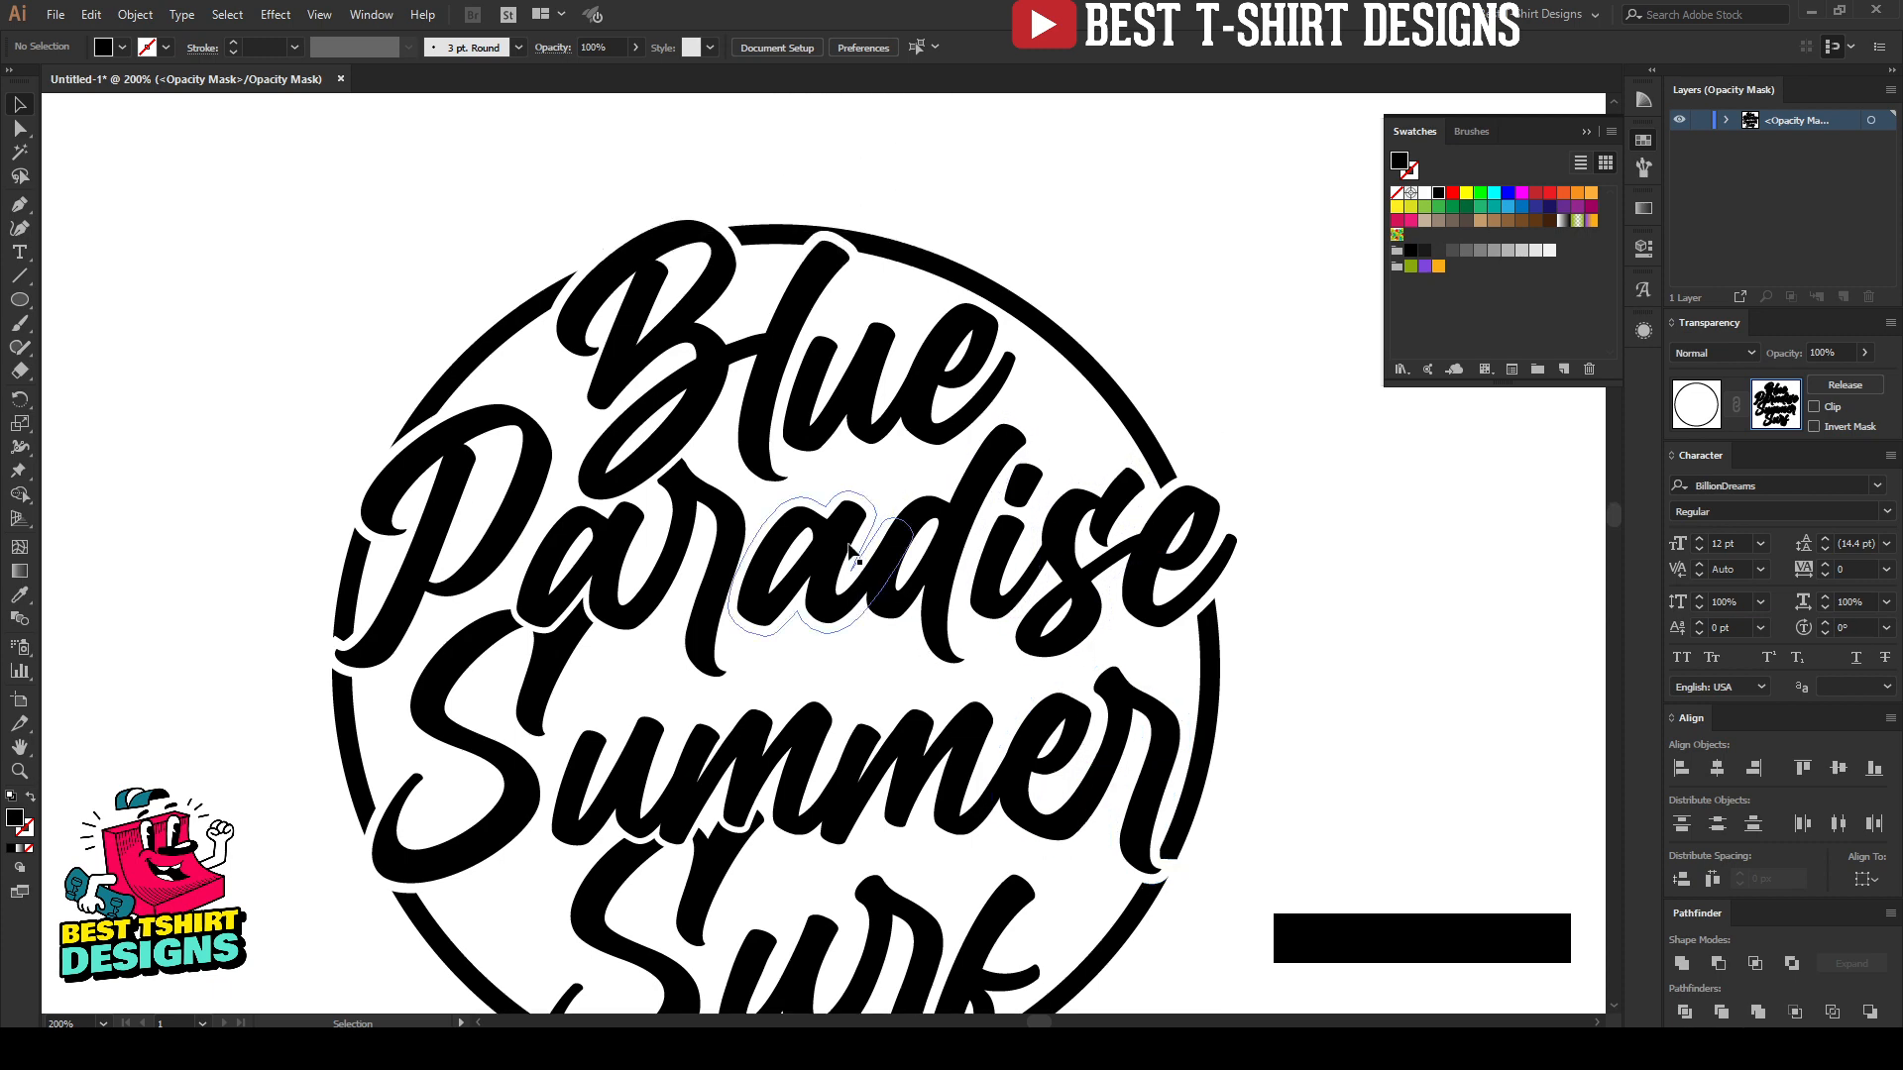
scroll(844, 544, down, 4)
scroll(594, 713, up, 2)
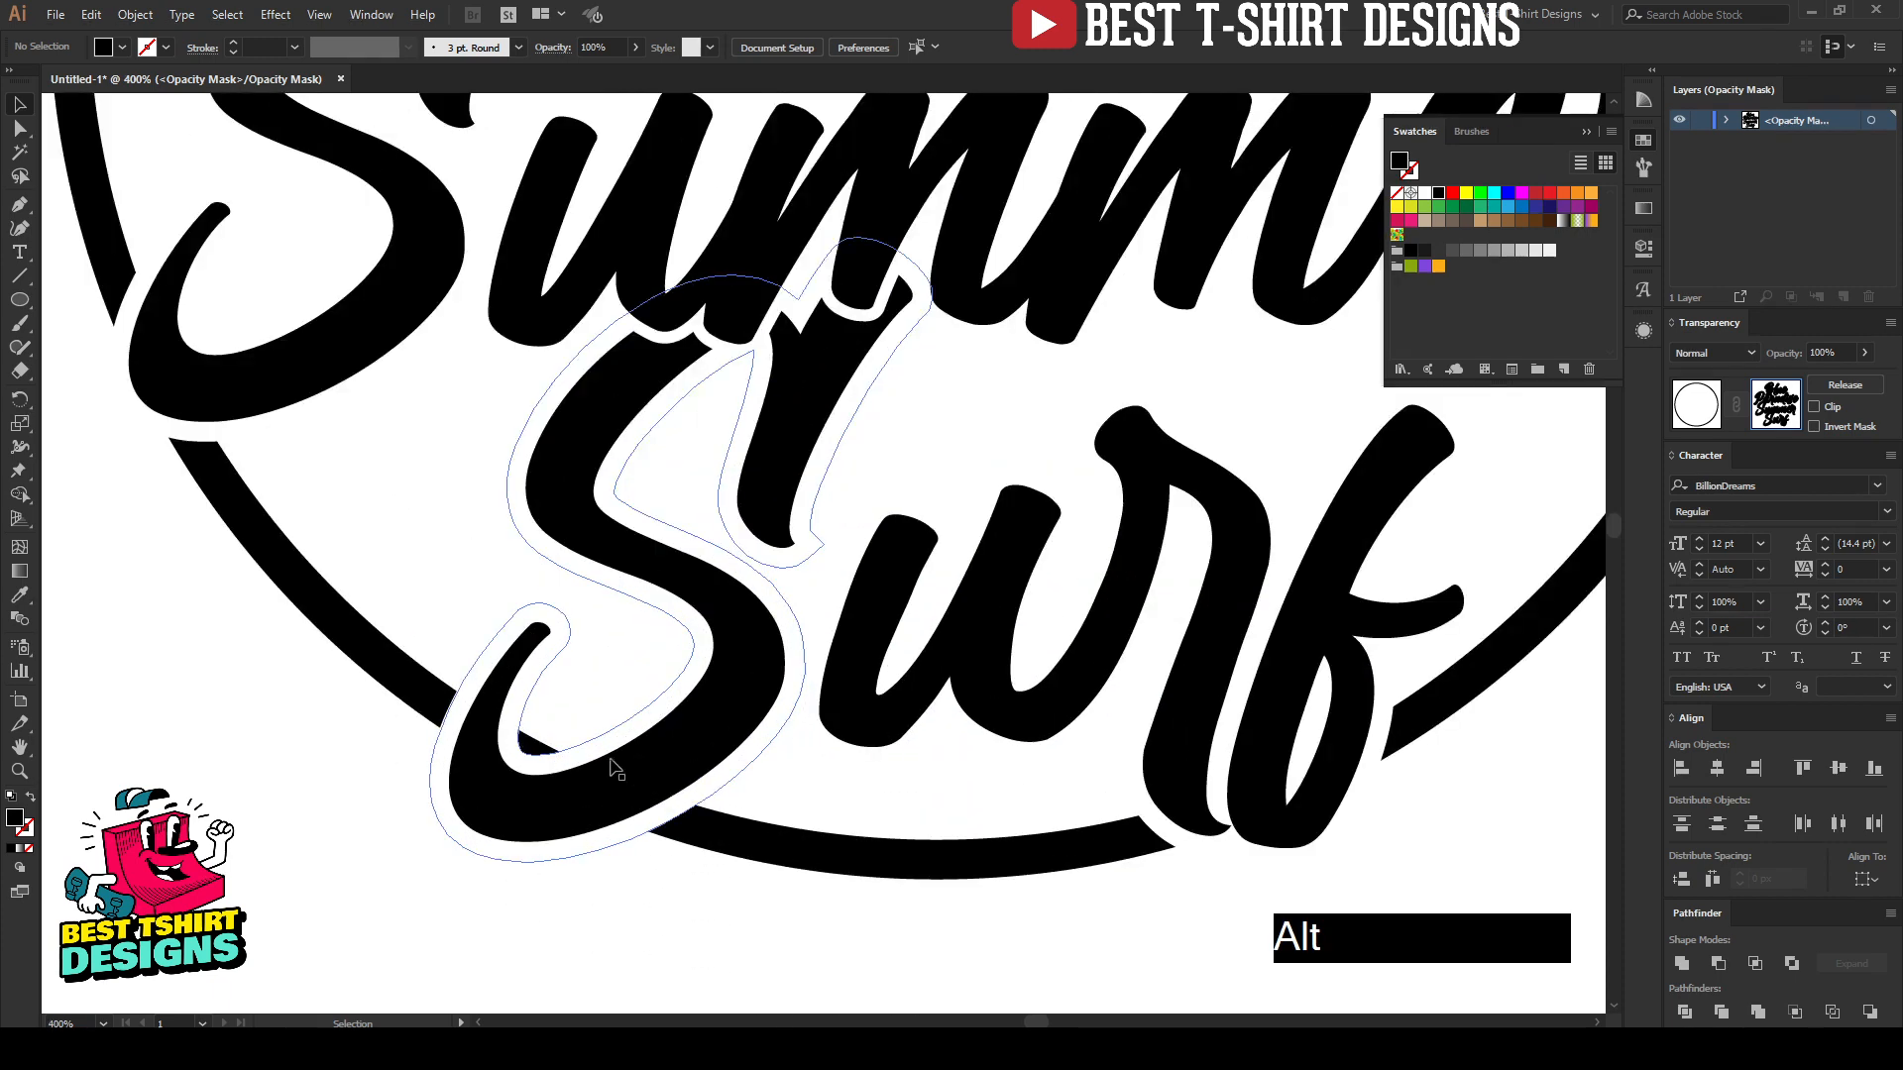
click(608, 674)
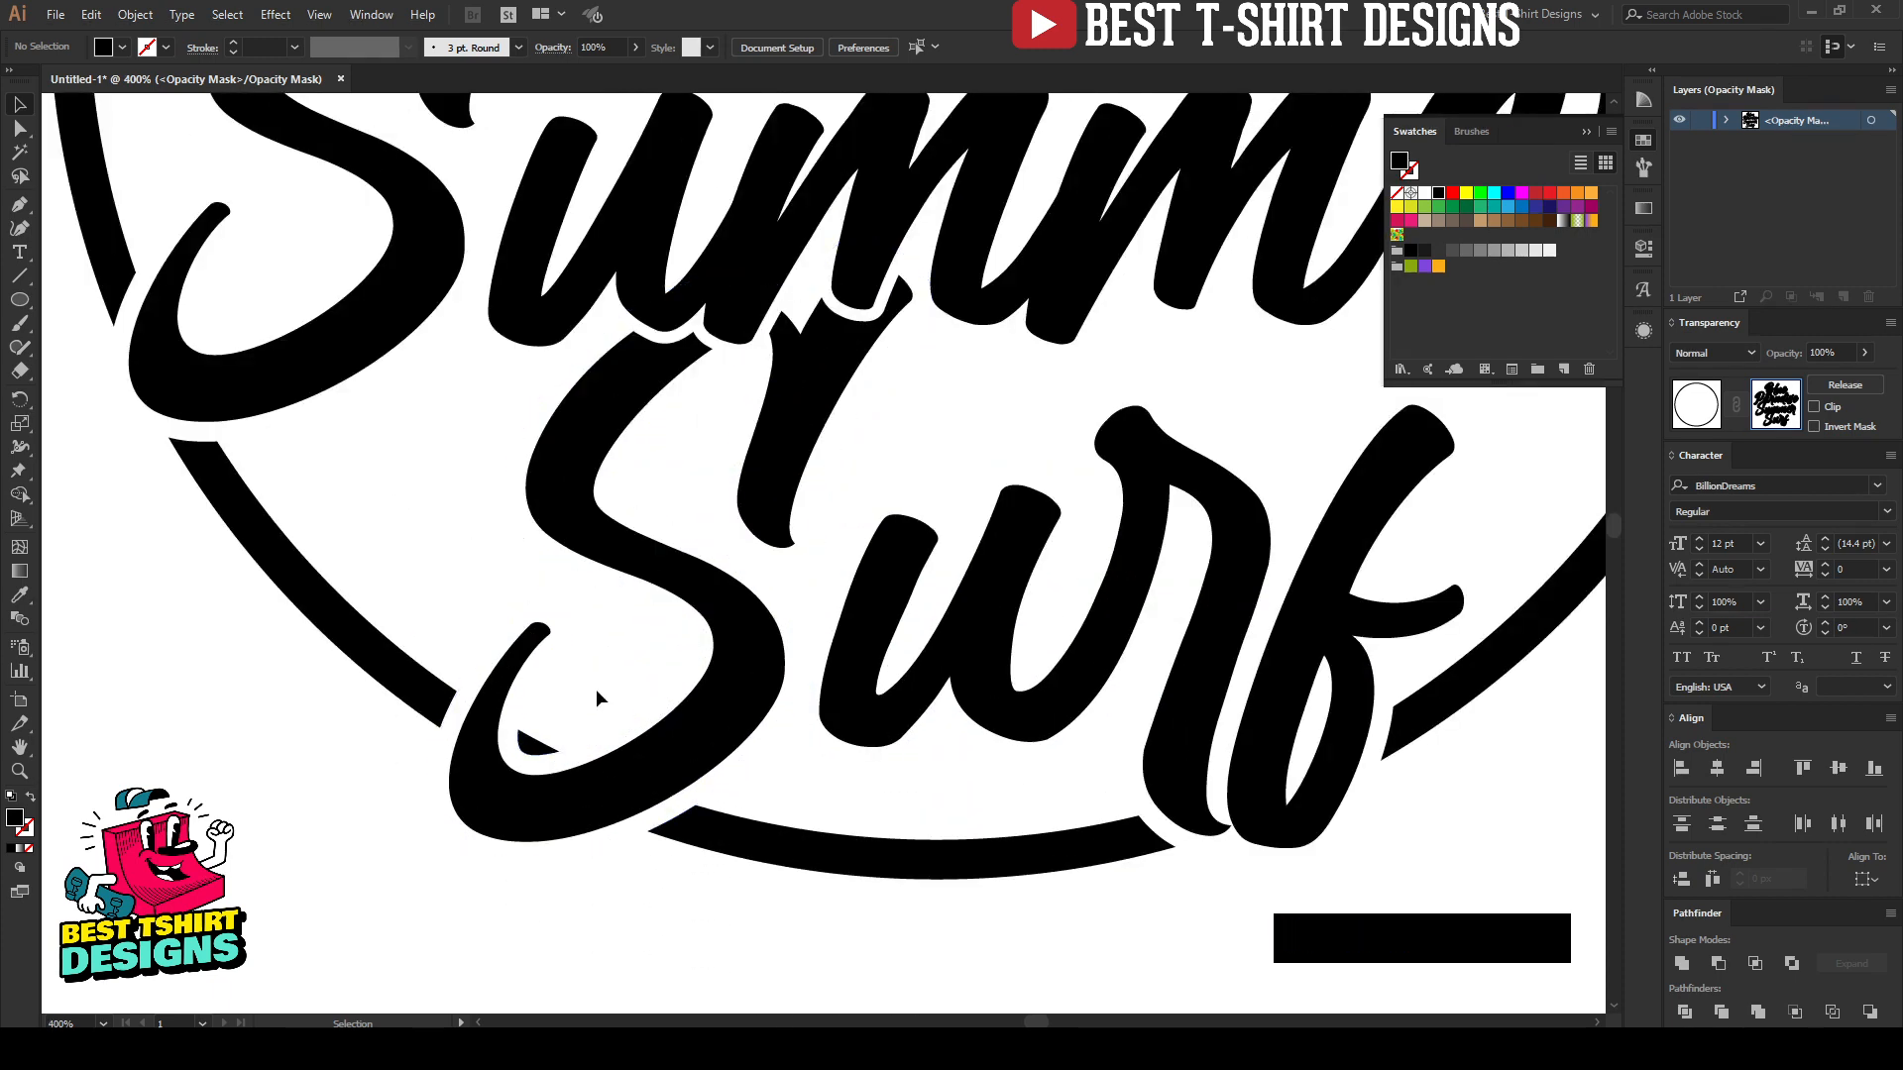
key(n)
drag(534, 665, 498, 721)
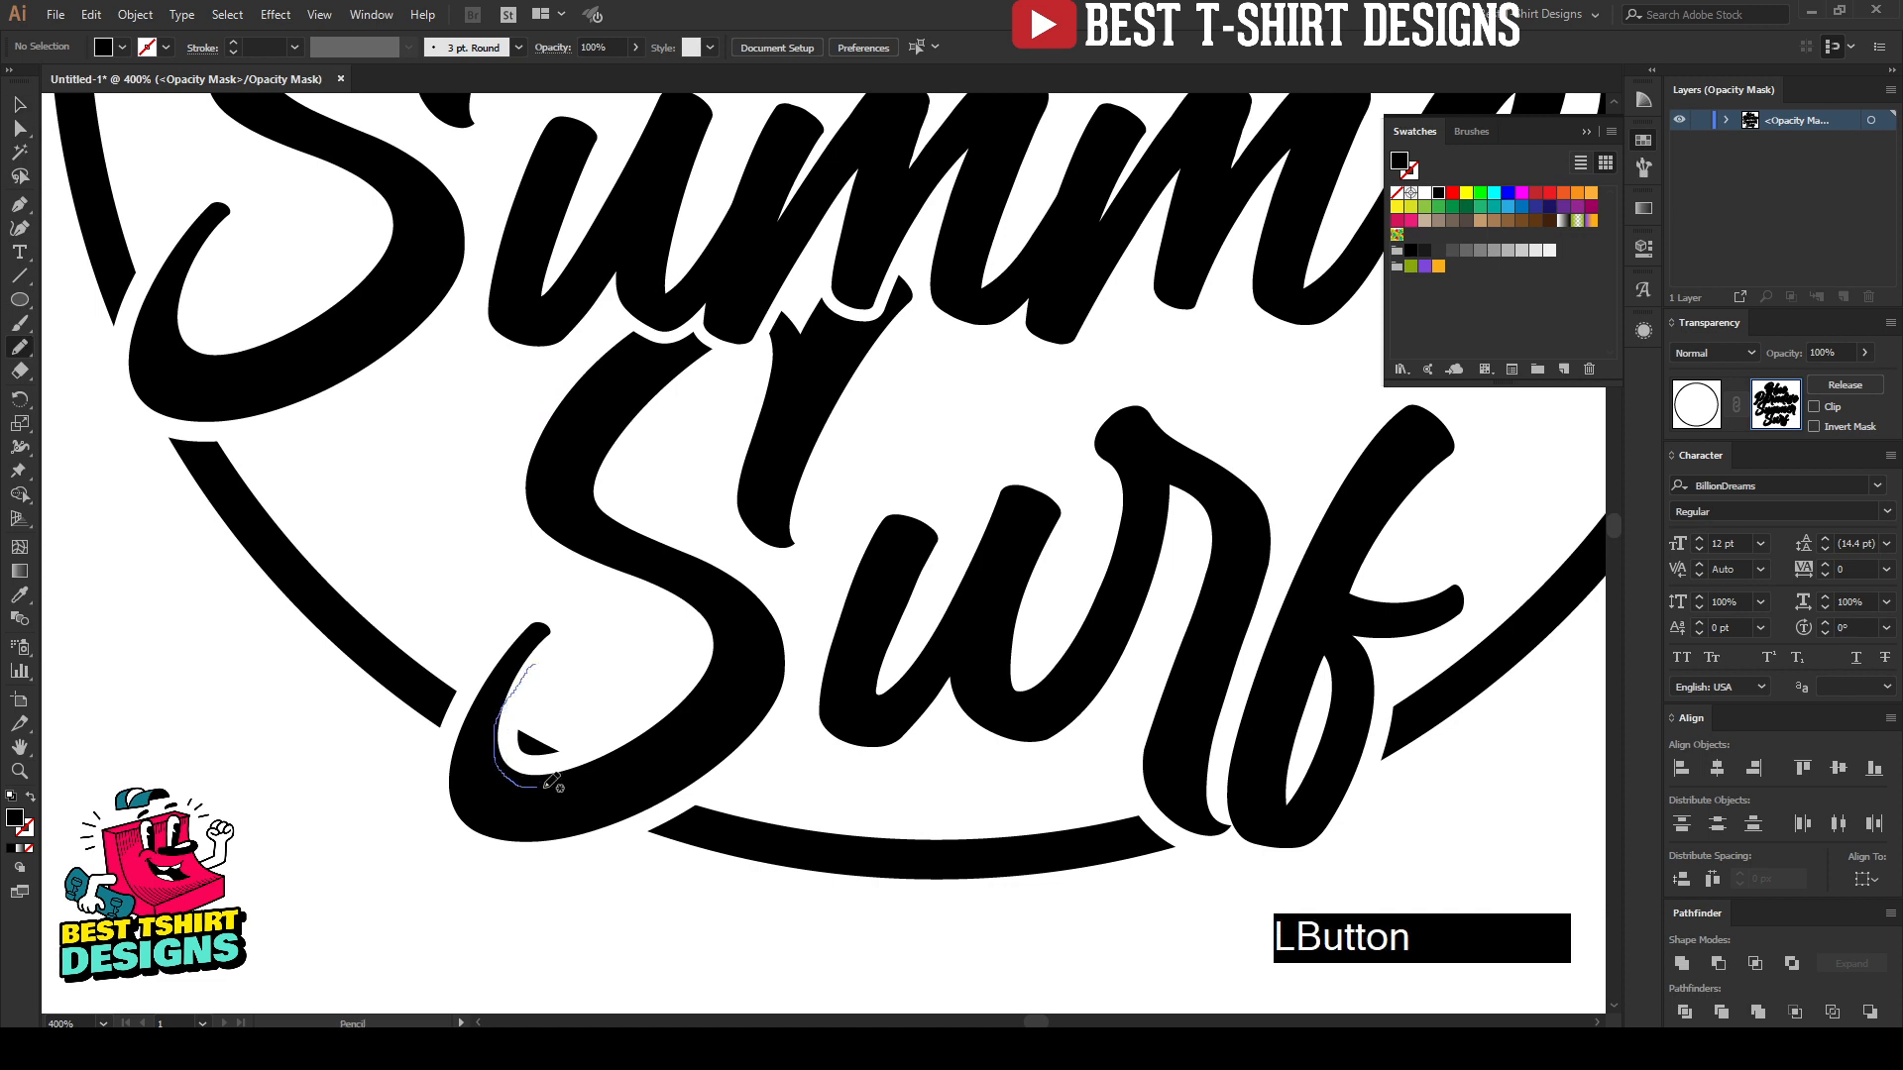
mouse_move(544, 787)
mouse_down()
mouse_move(626, 681)
mouse_move(508, 527)
mouse_up()
key(v)
mouse_move(506, 528)
mouse_down()
mouse_move(391, 624)
mouse_move(574, 715)
mouse_up()
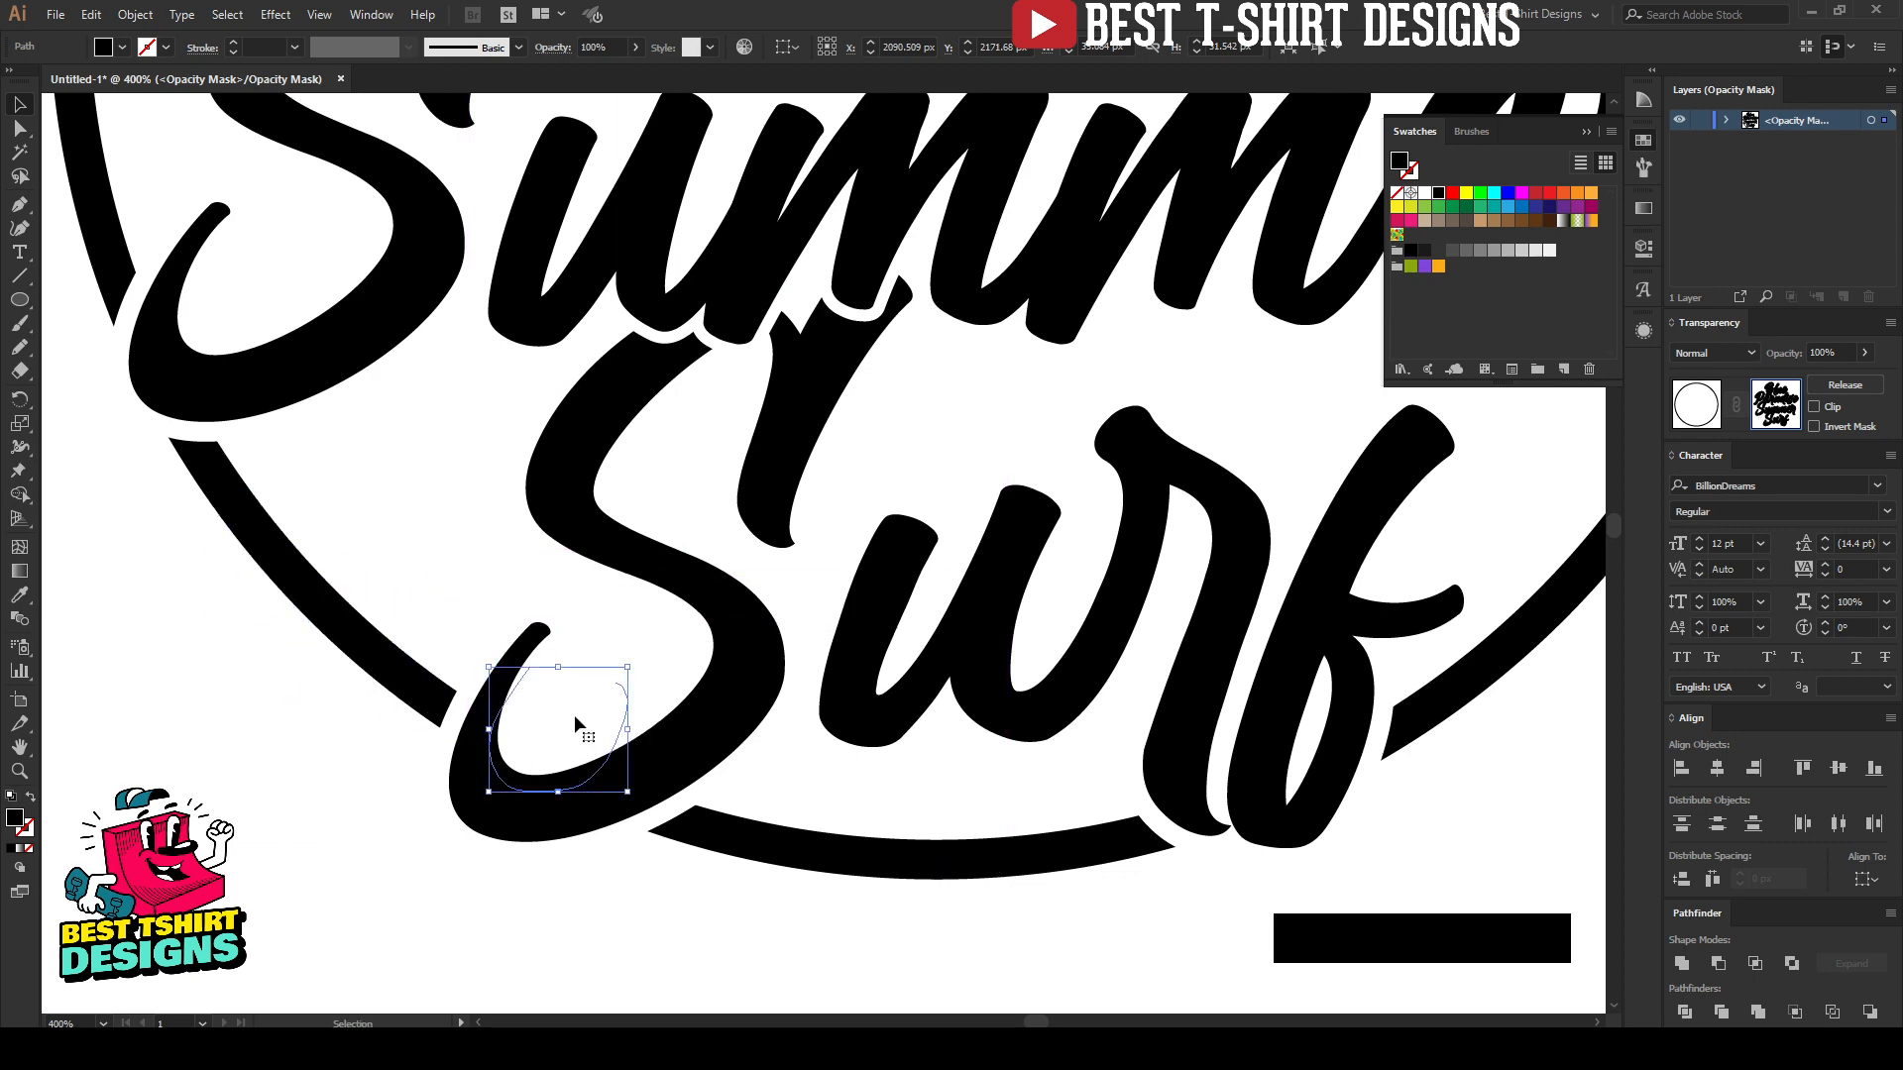
click(541, 888)
Step: Leave opacity mask editing, return to the normal artwork and deselect the circle
scroll(567, 666, down, 3)
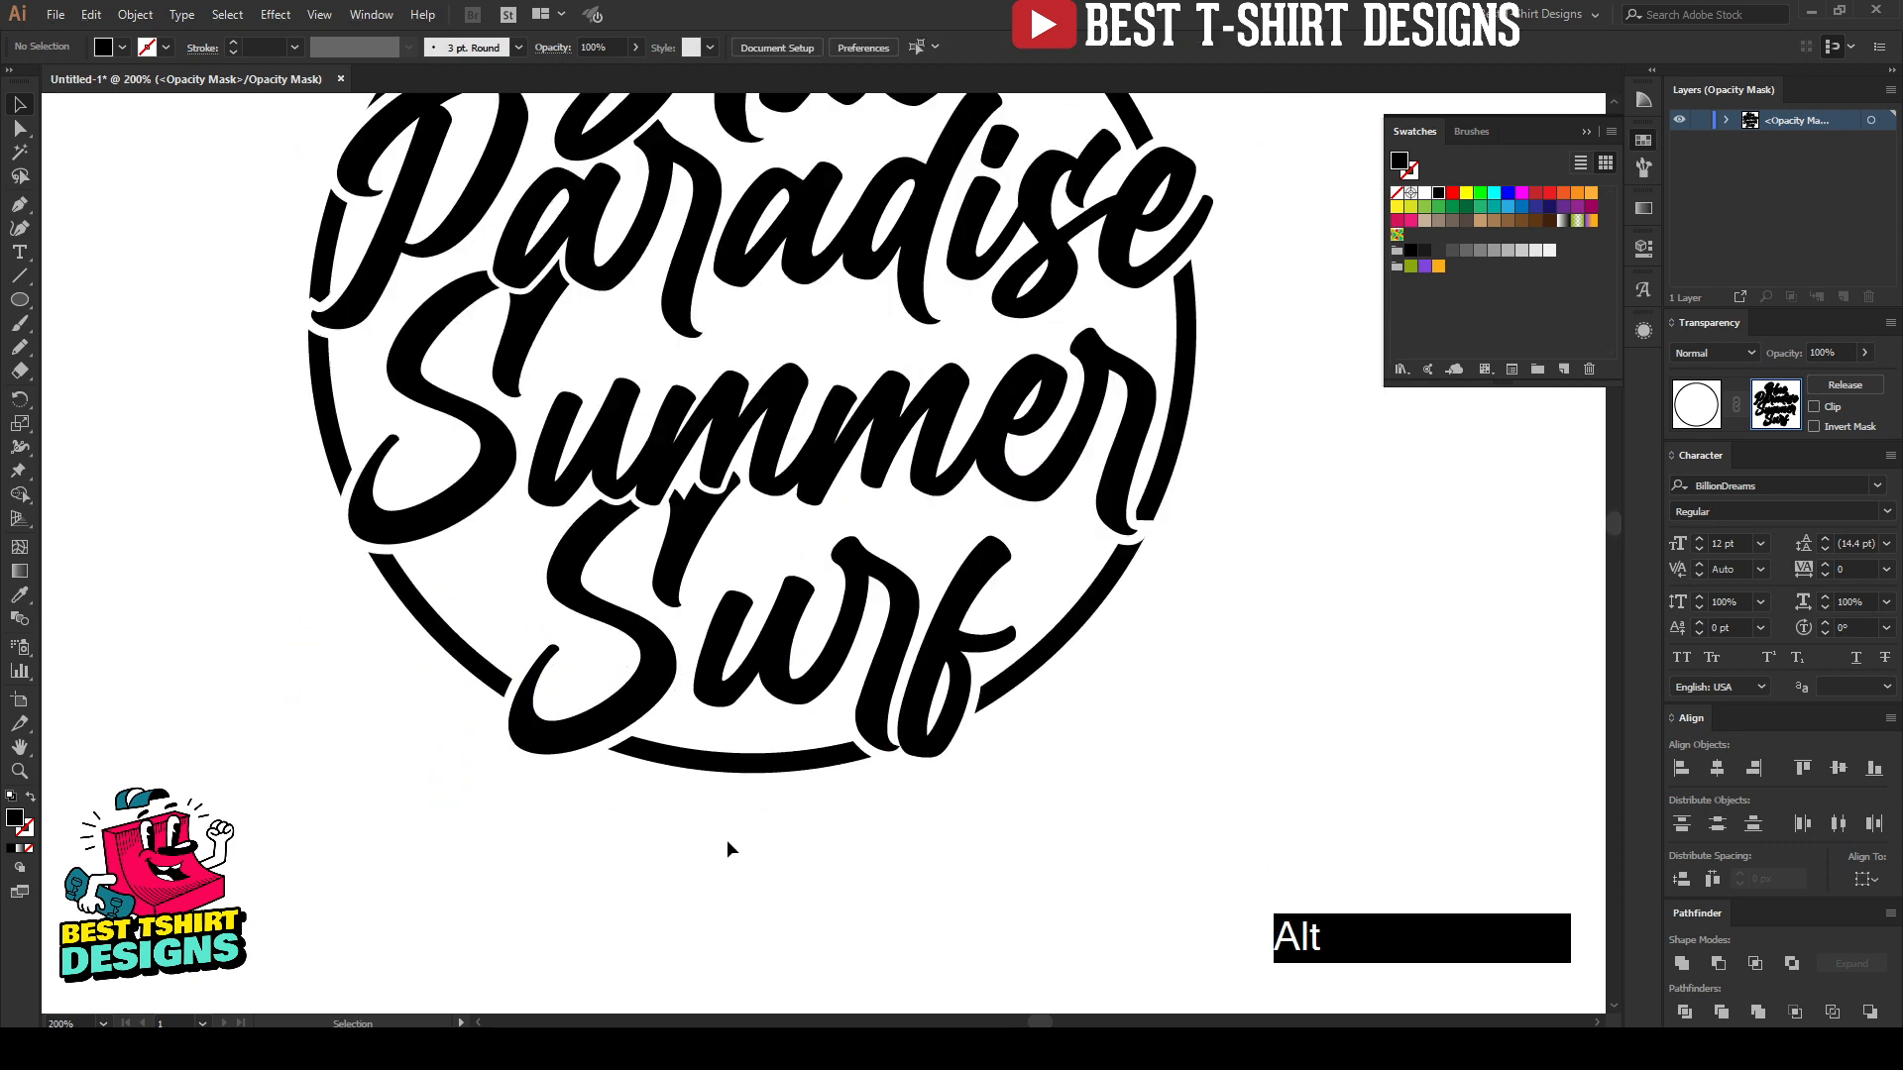
scroll(727, 840, down, 1)
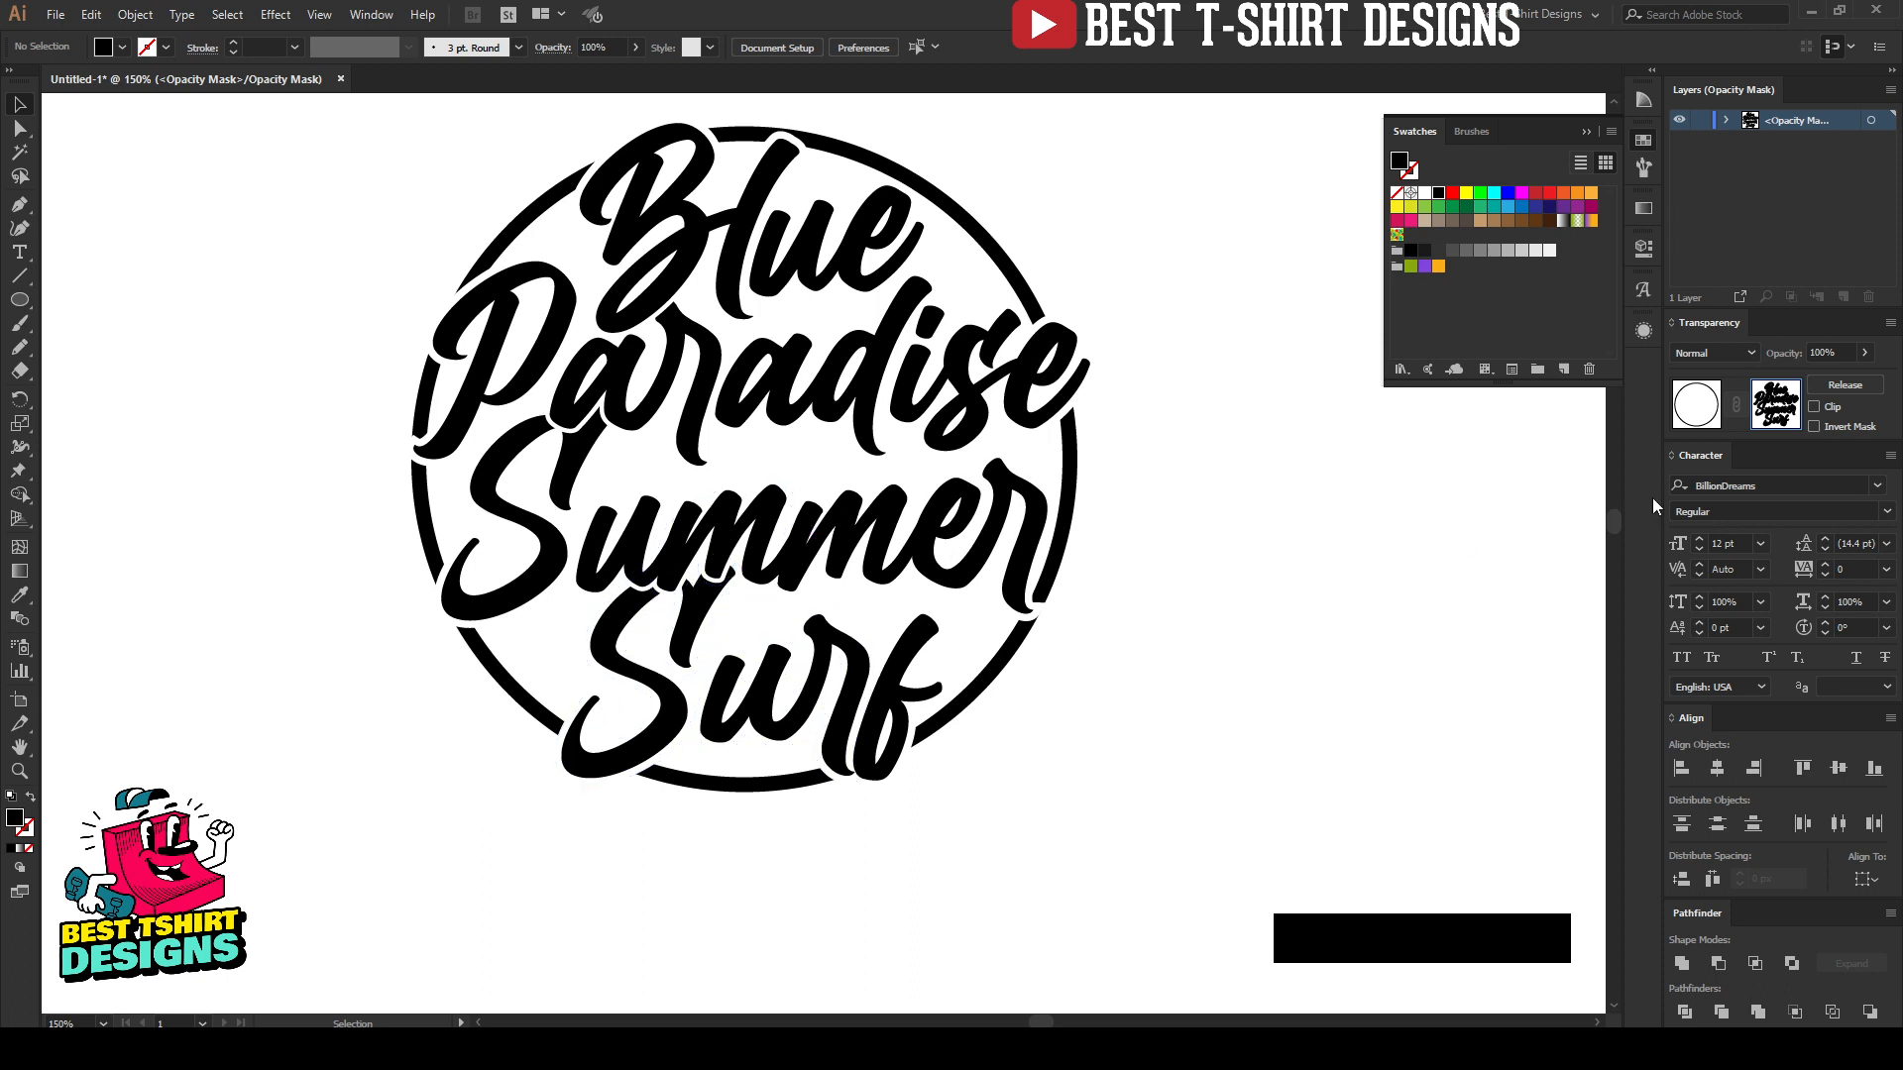
click(1775, 403)
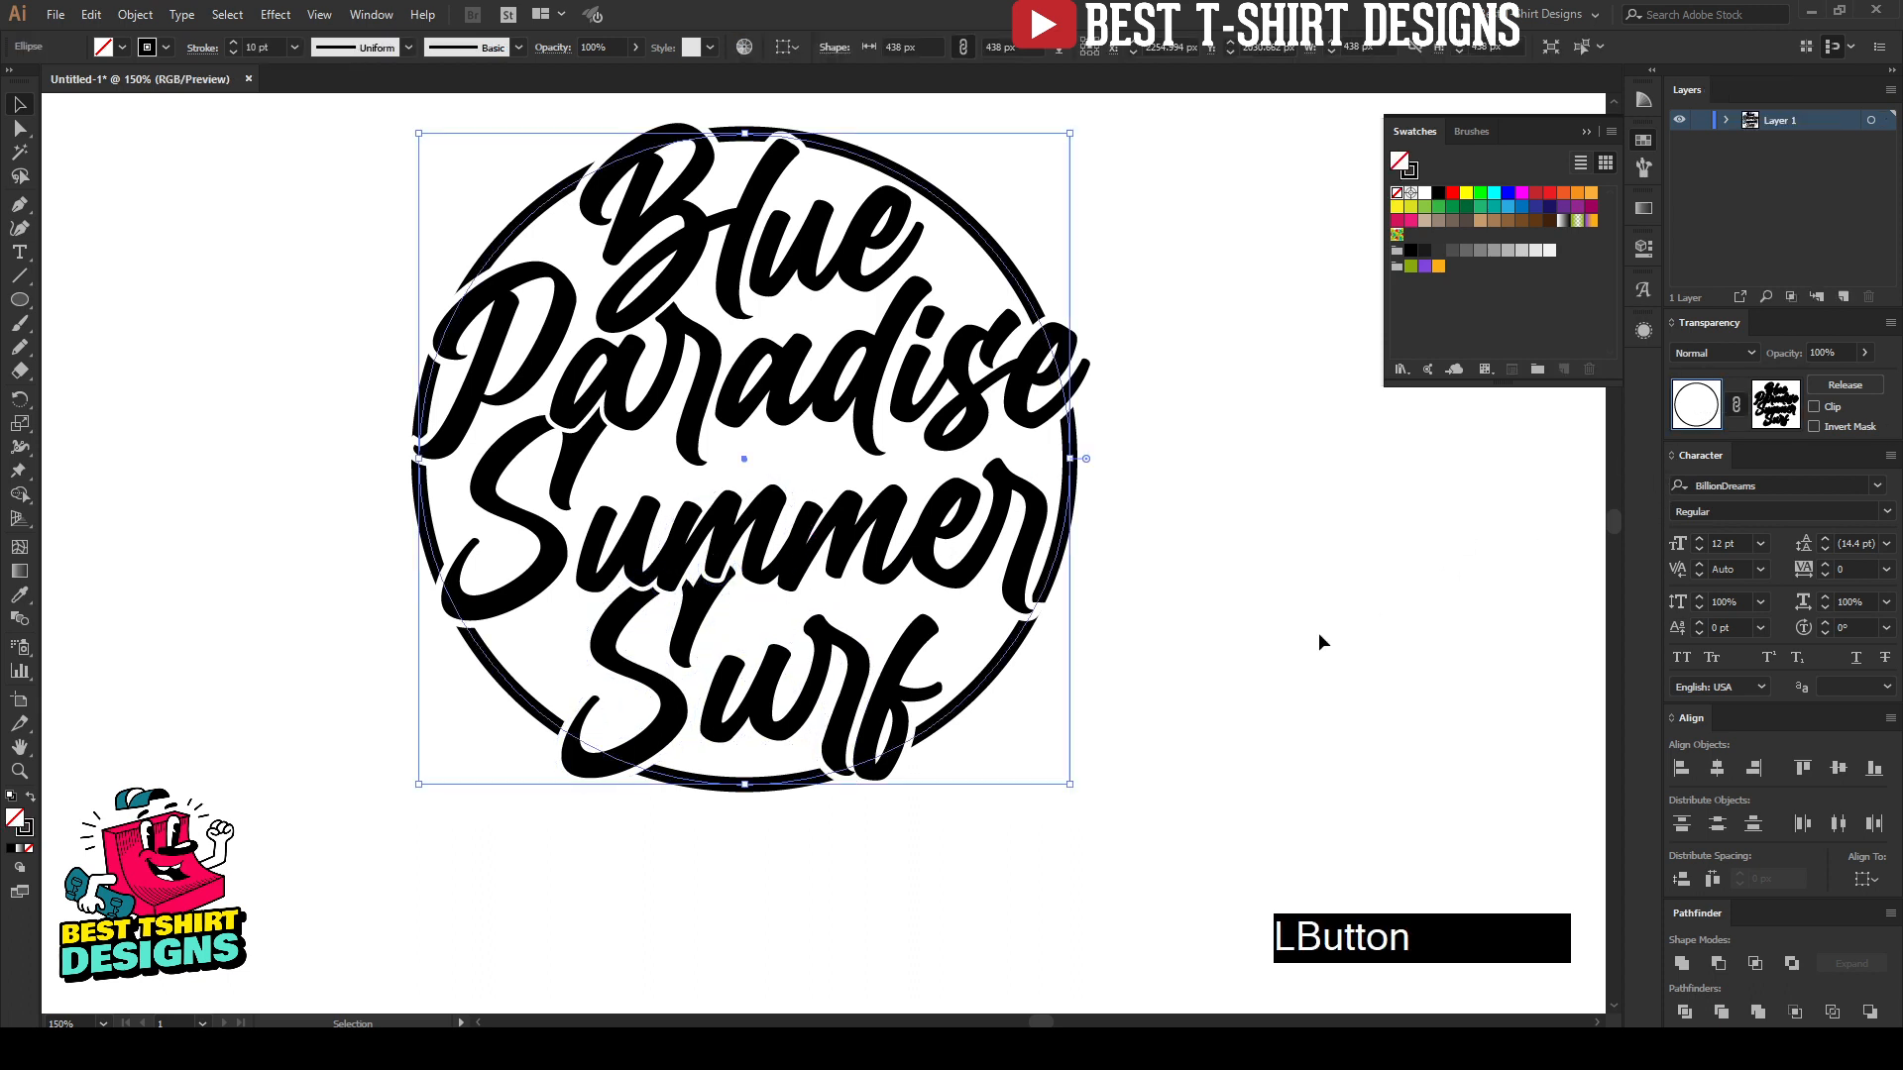
click(1318, 635)
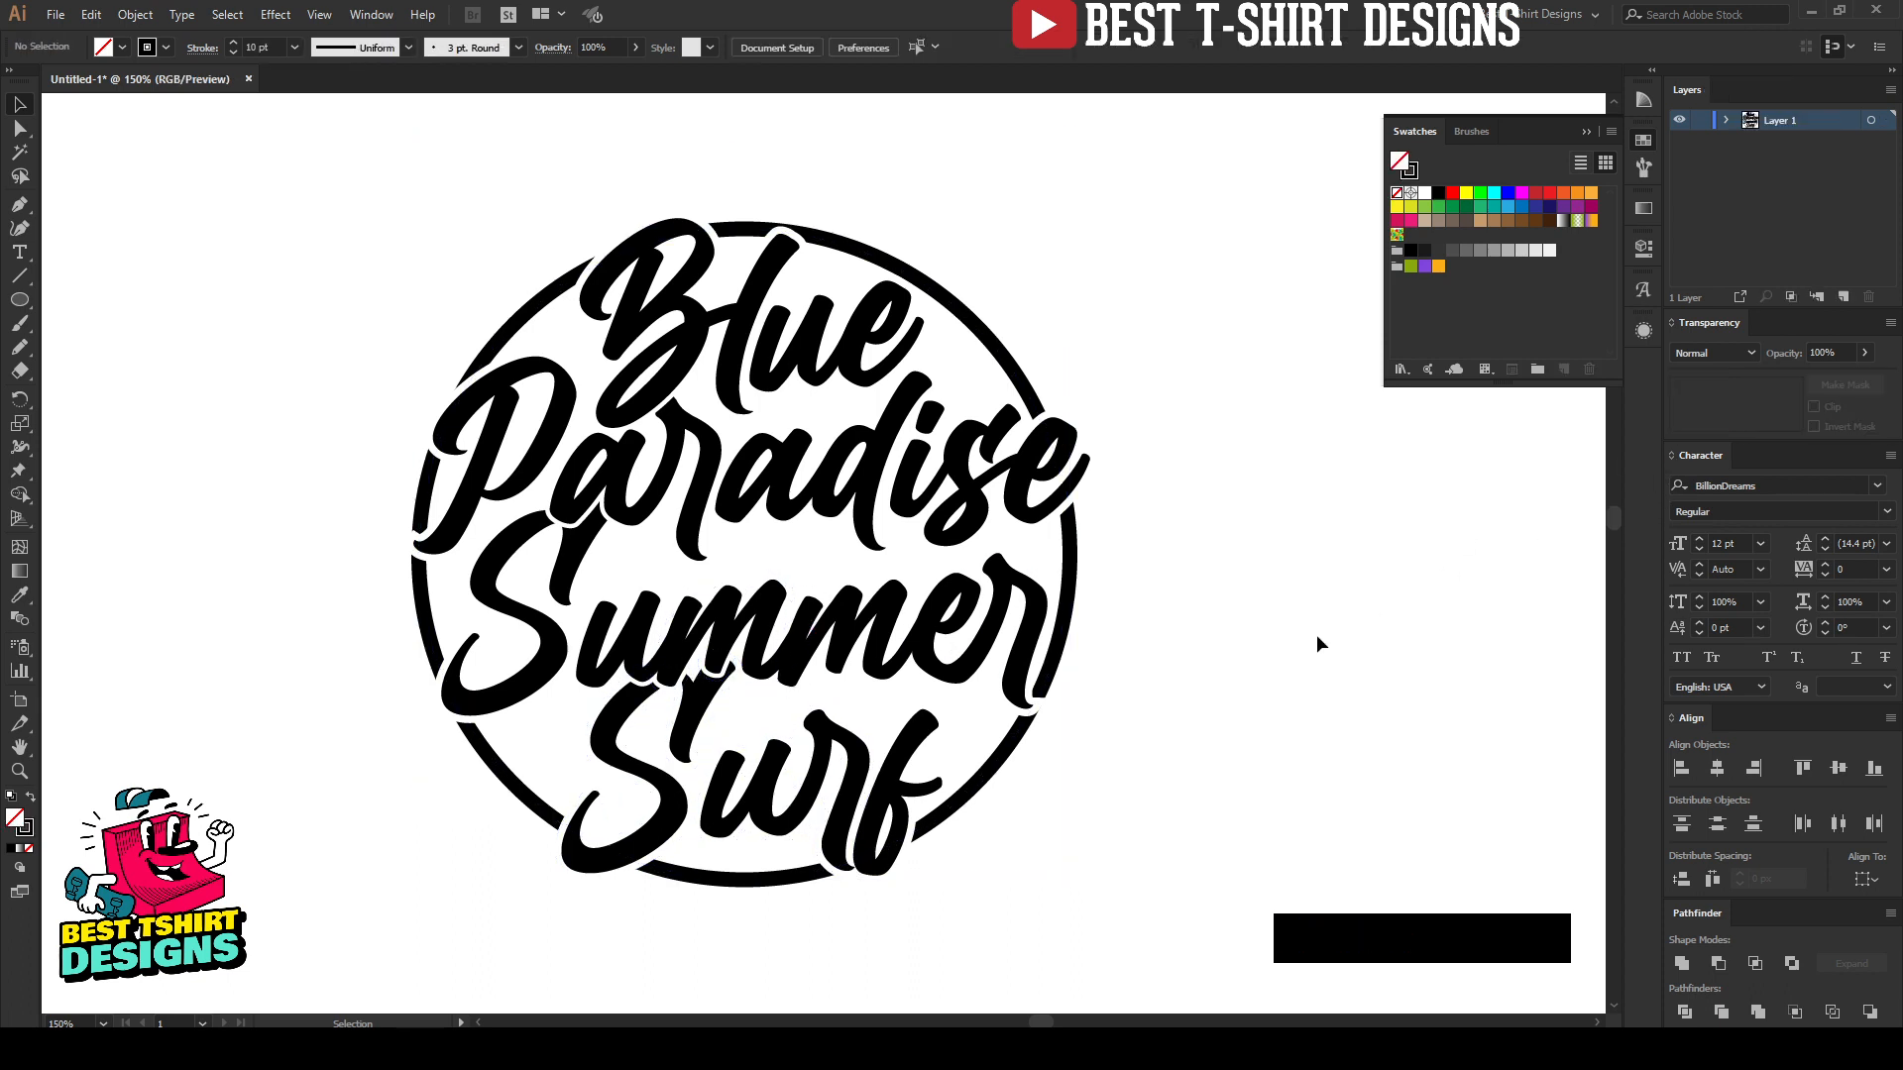
click(1316, 635)
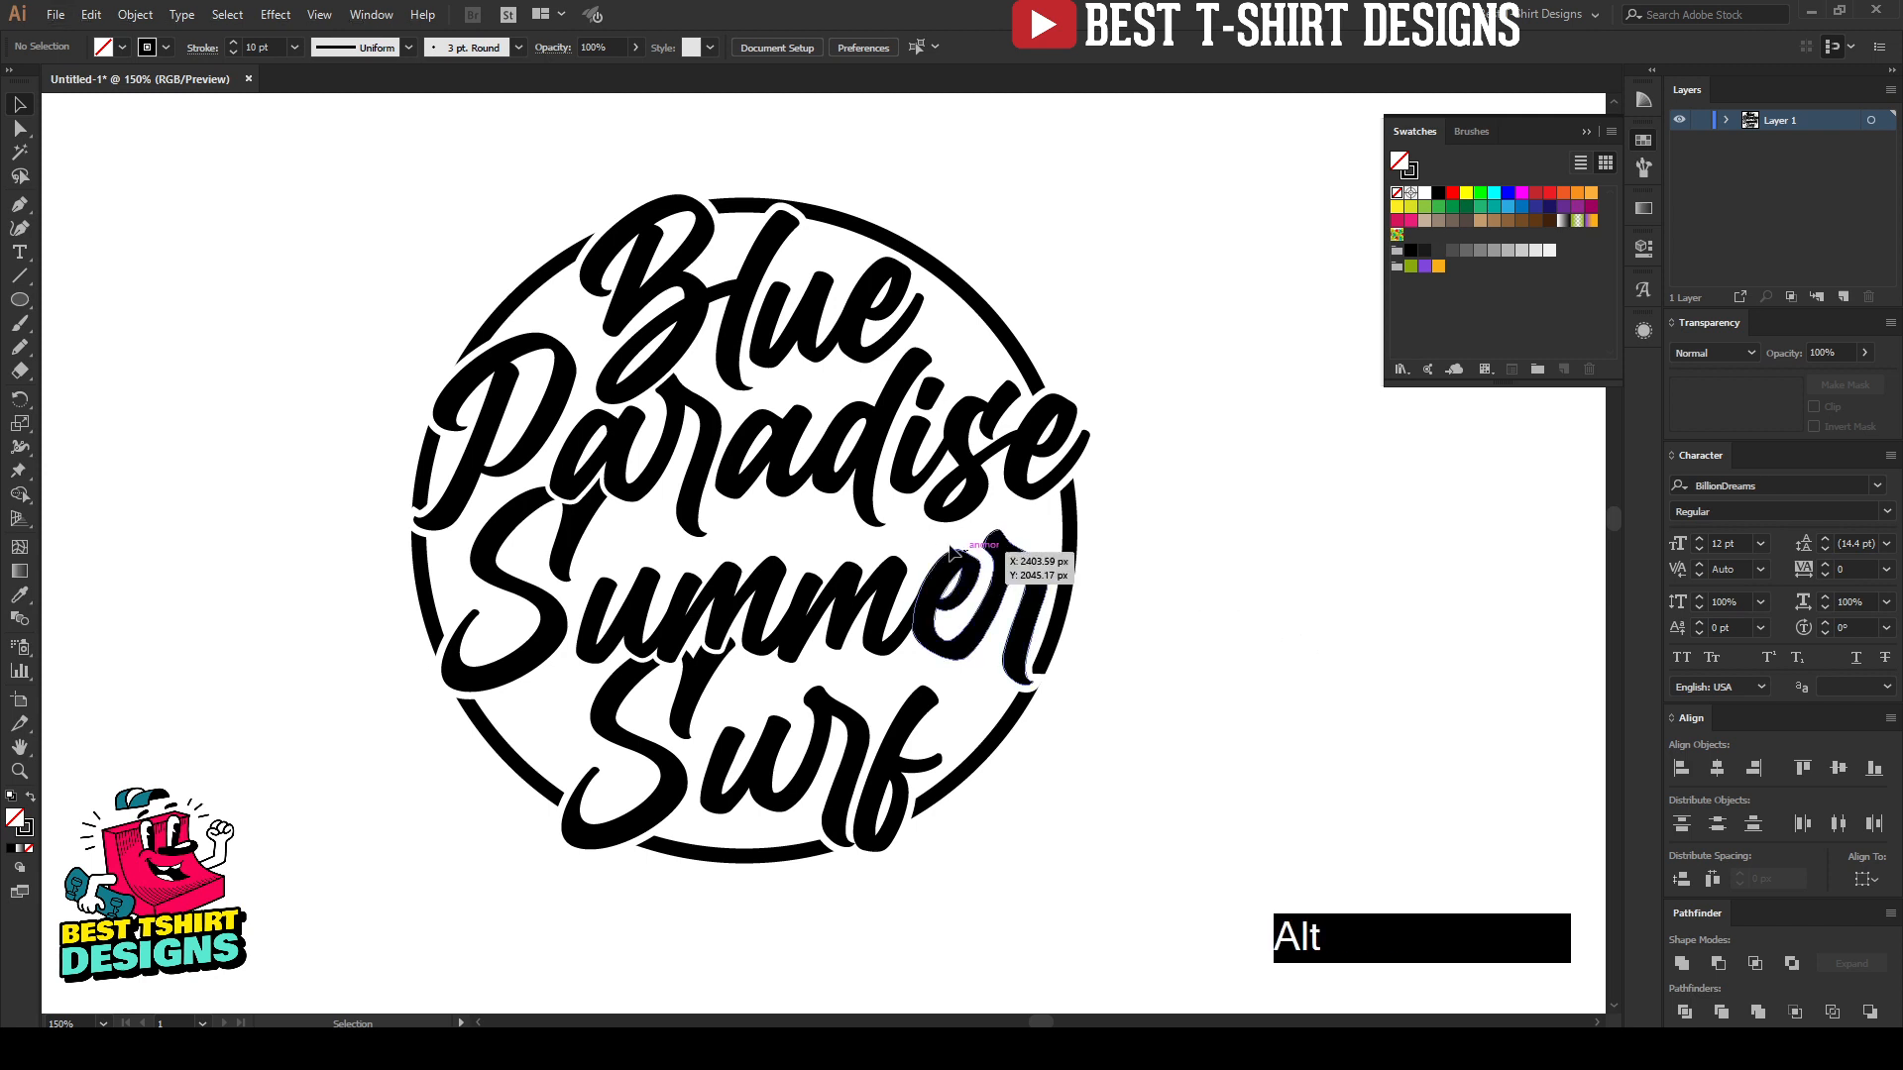
scroll(1209, 602, down, 1)
scroll(1227, 608, up, 1)
click(1227, 609)
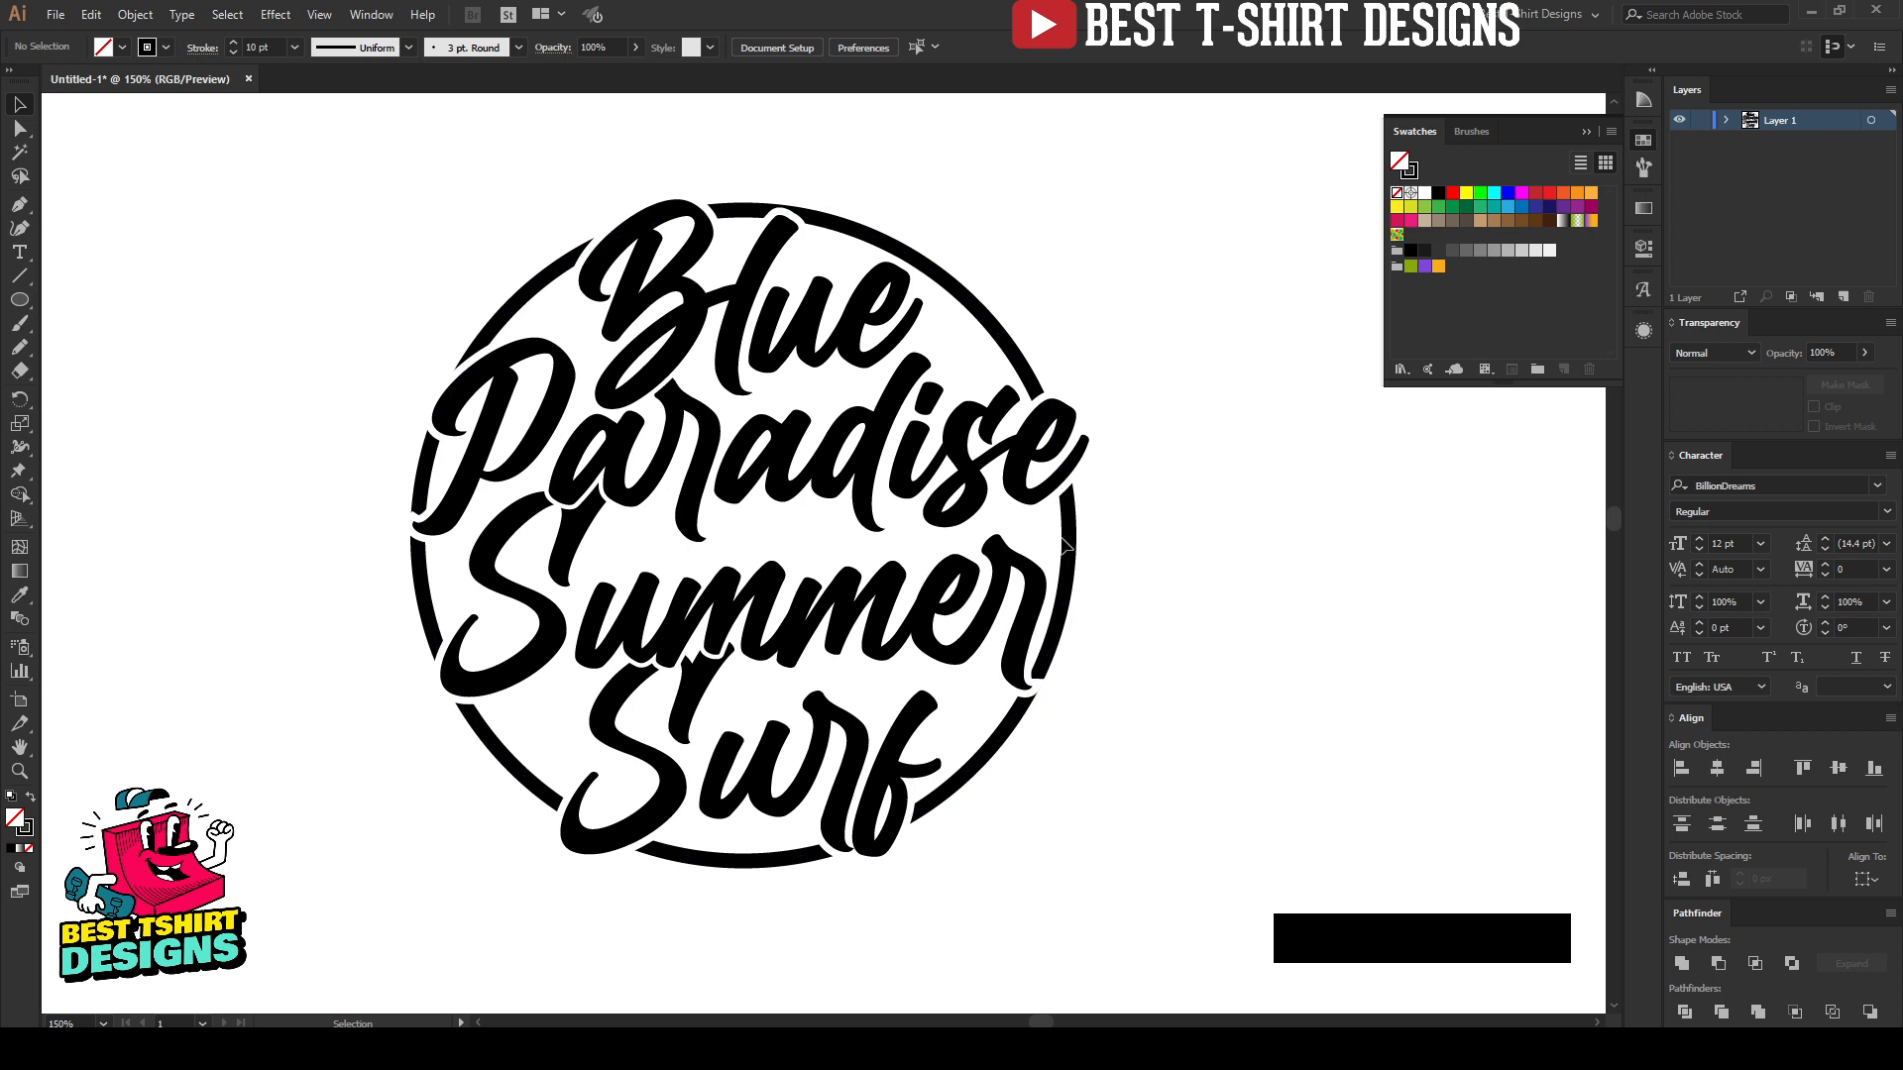
click(1139, 677)
click(1116, 384)
Step: Draw a closed, pointed board shape with the Curvature tool between "Paradise" and "Summer", with a black fill and no stroke
scroll(727, 682, up, 2)
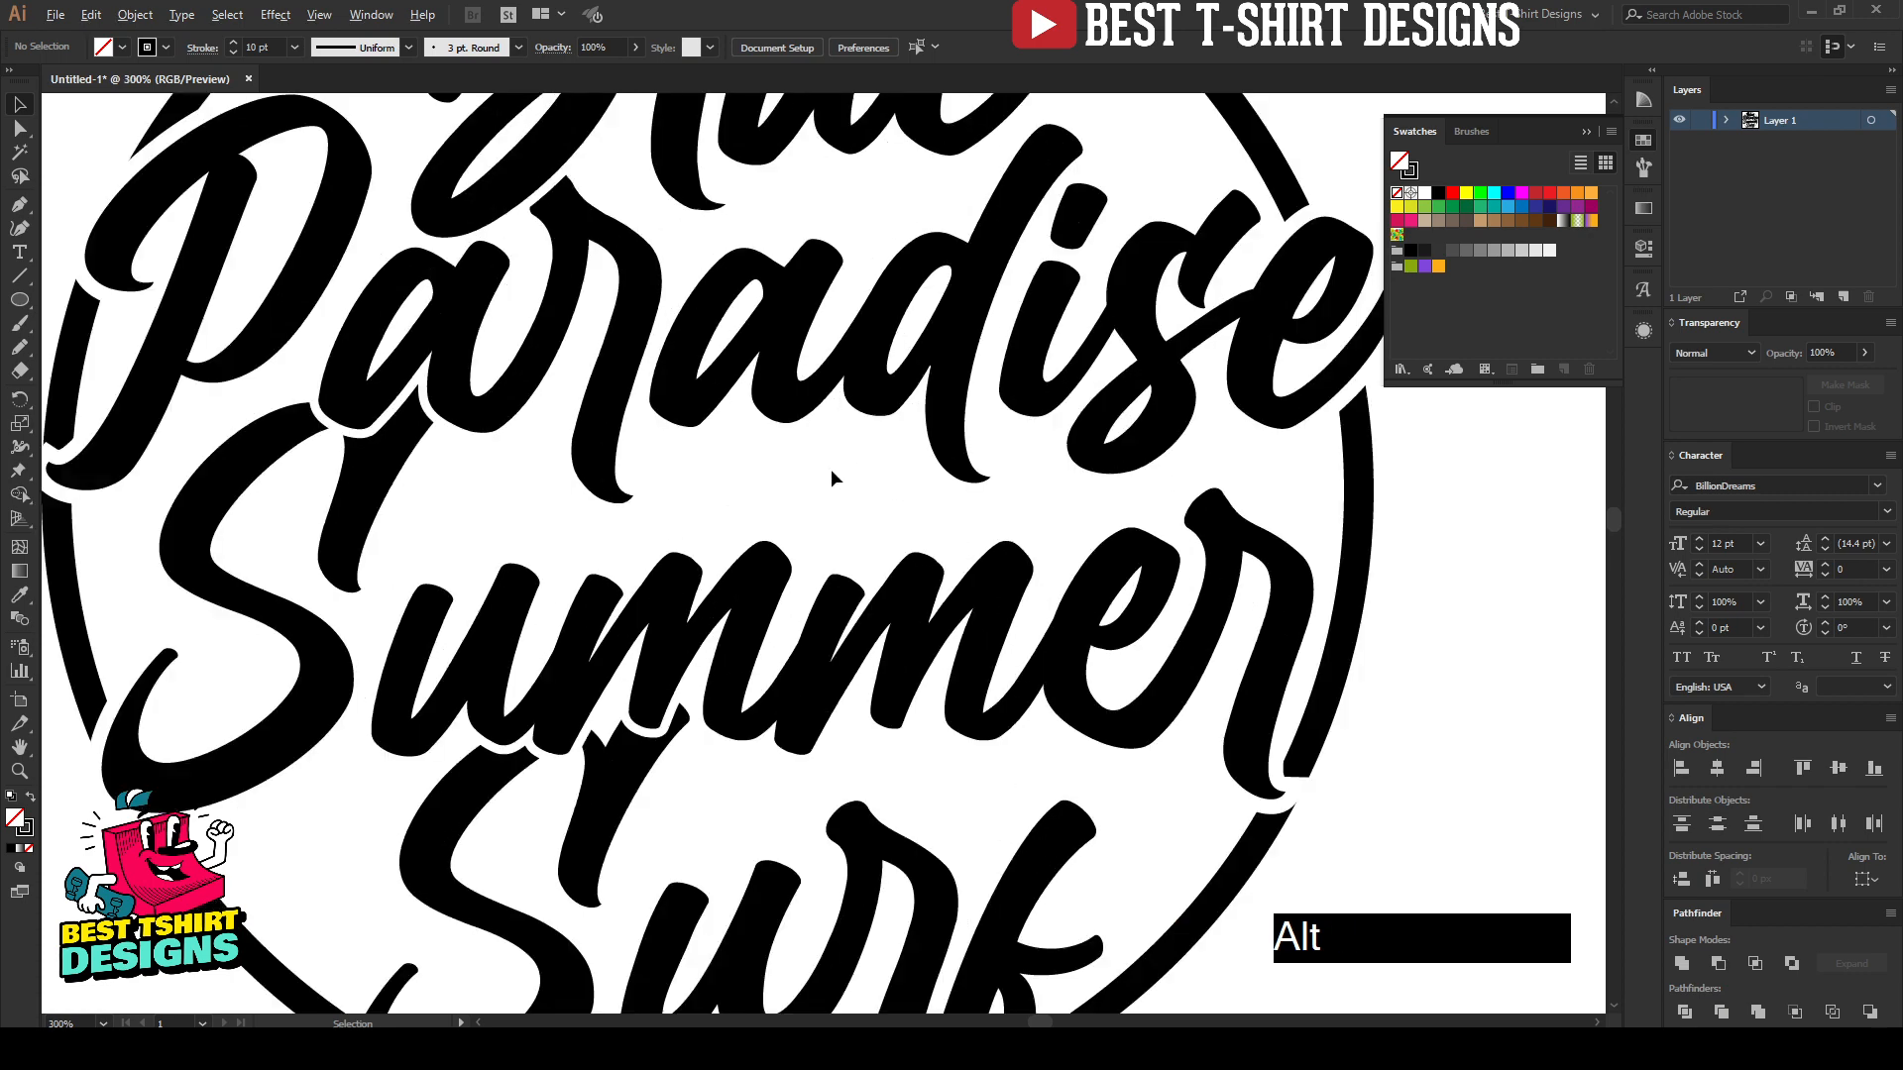
scroll(831, 472, down, 1)
click(830, 473)
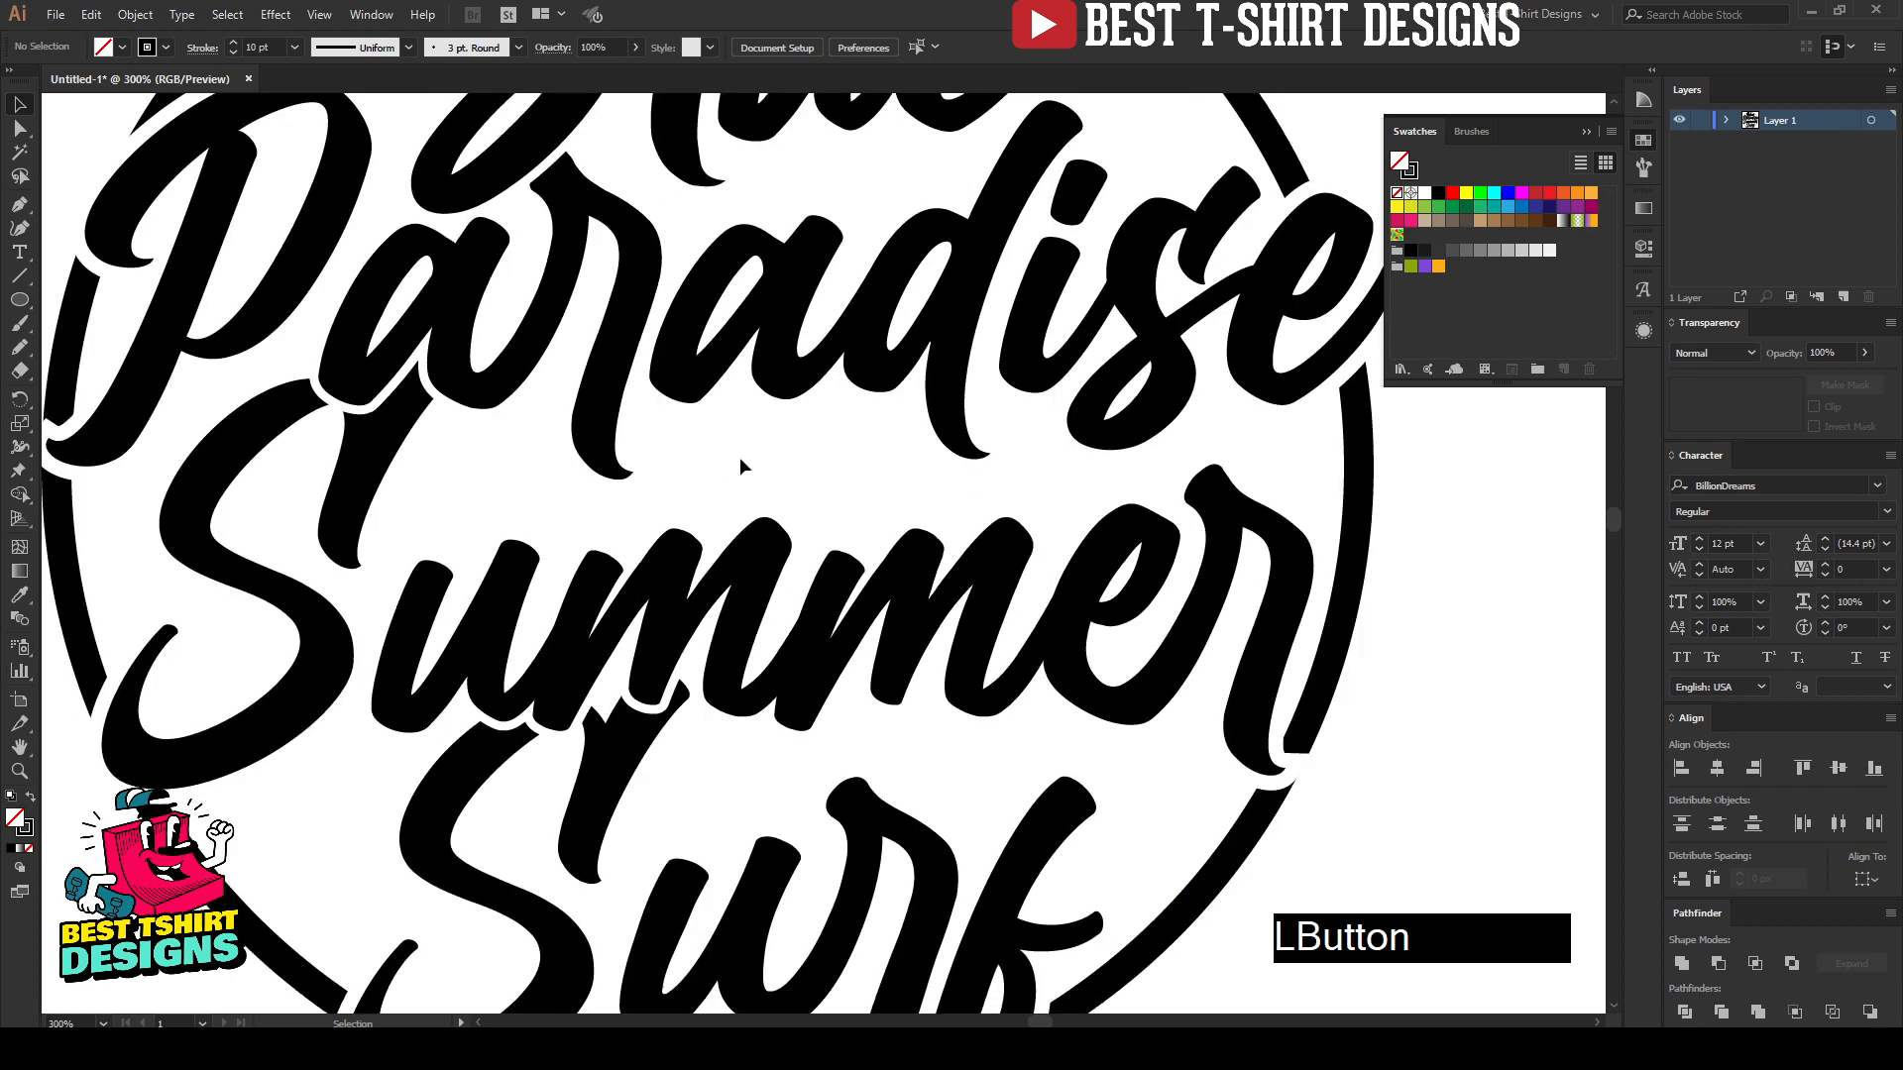
click(20, 229)
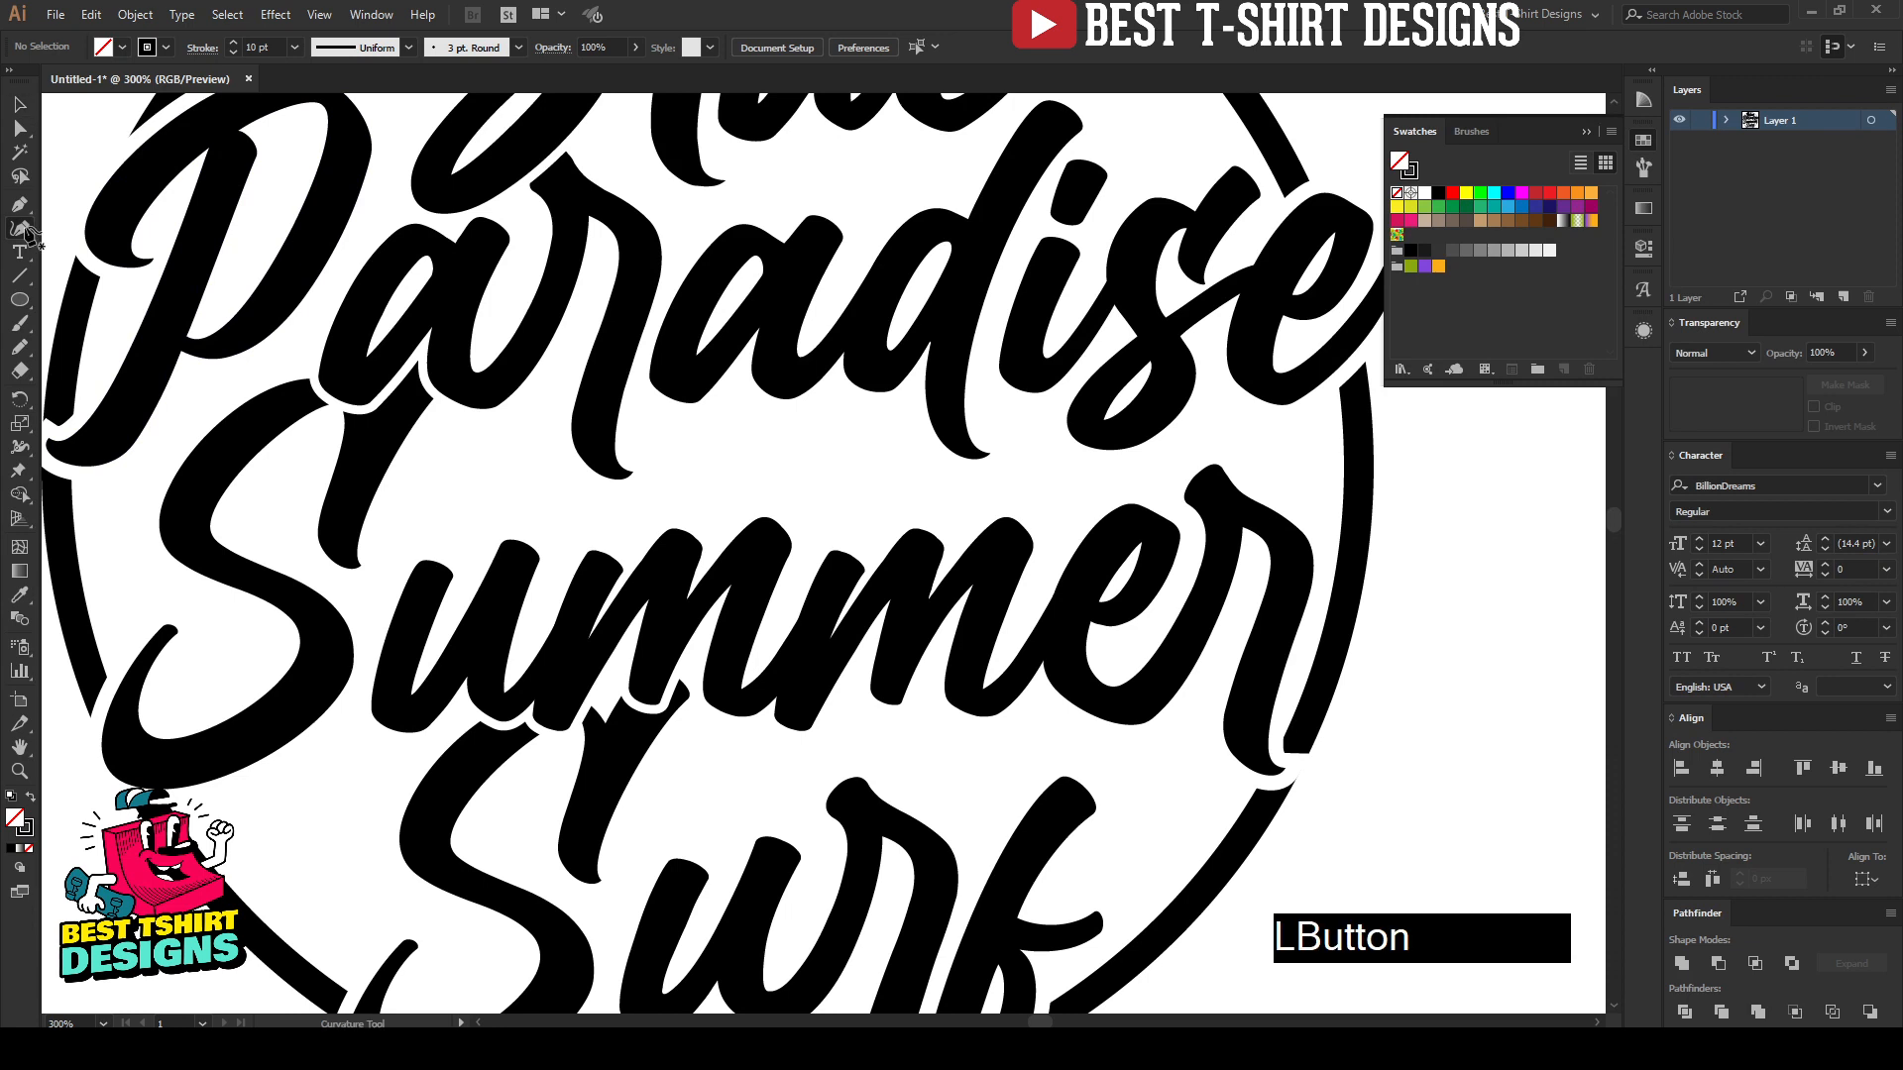
click(499, 462)
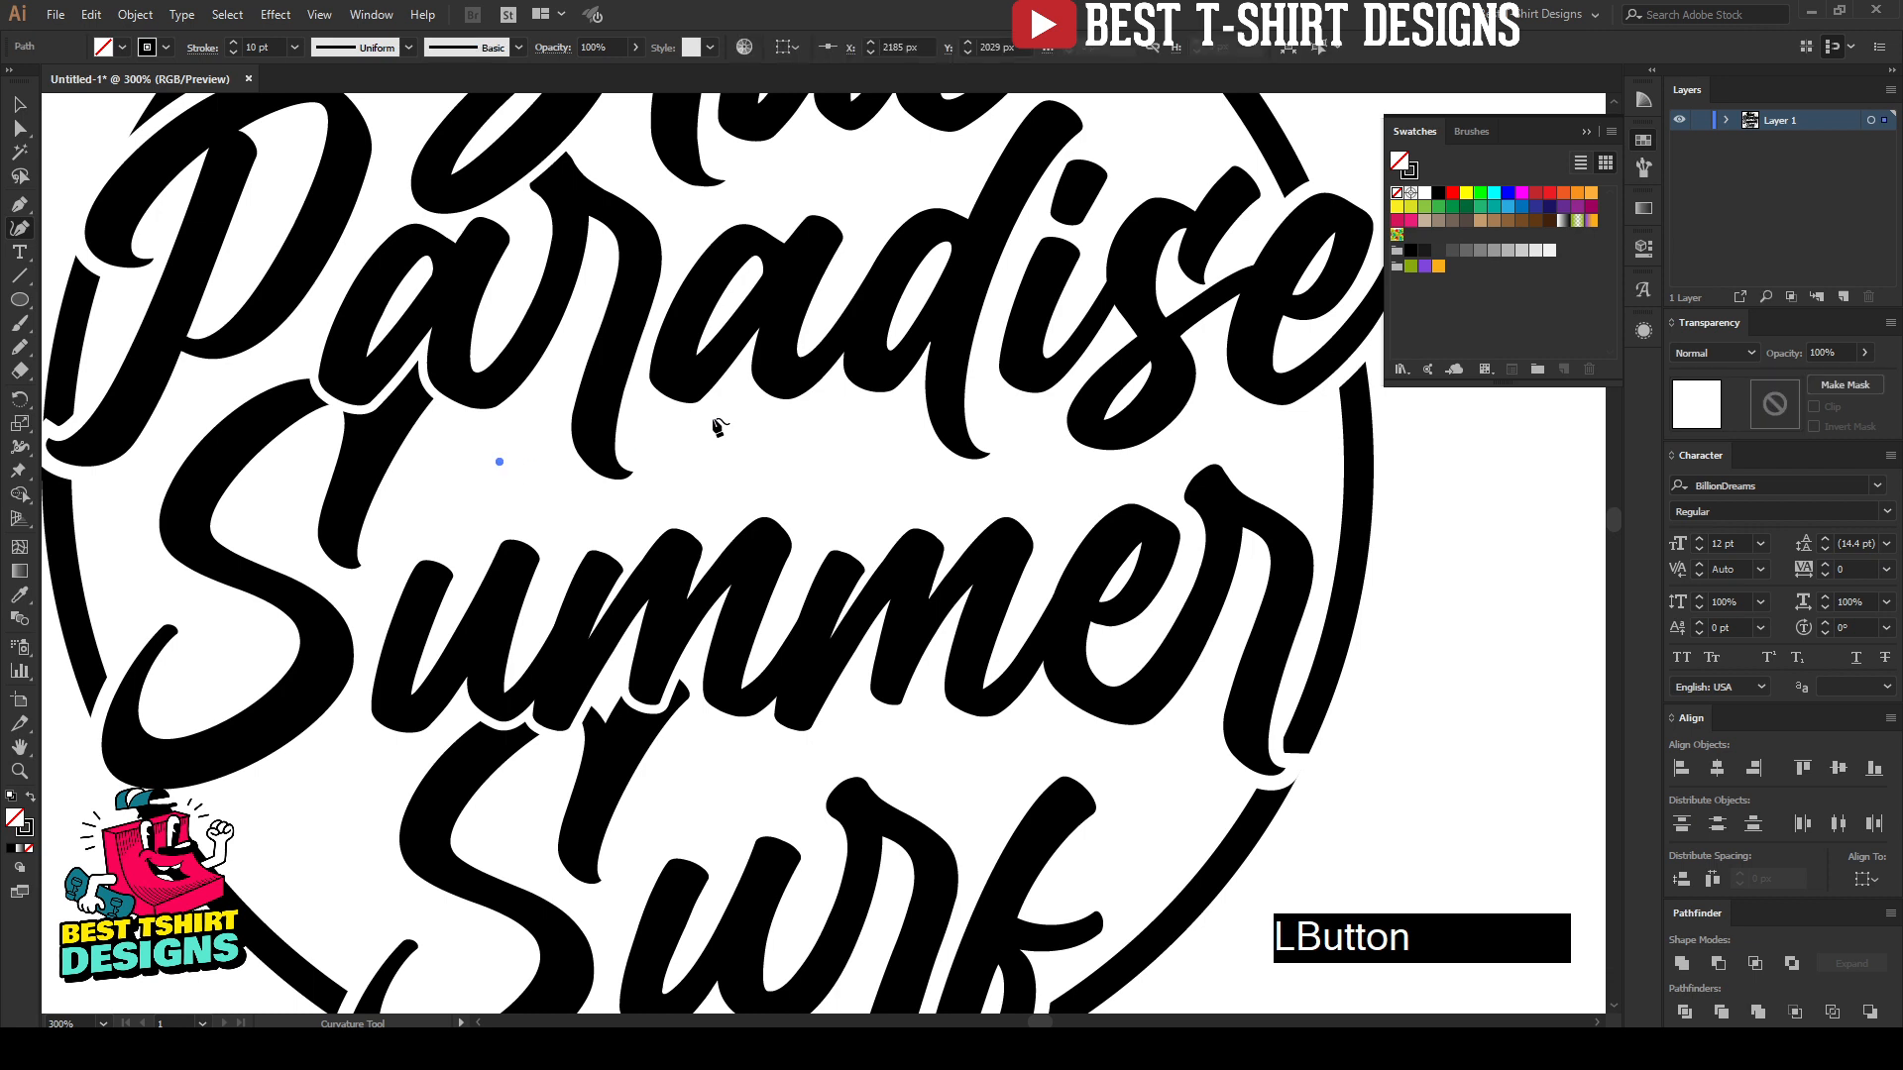
click(734, 412)
click(916, 444)
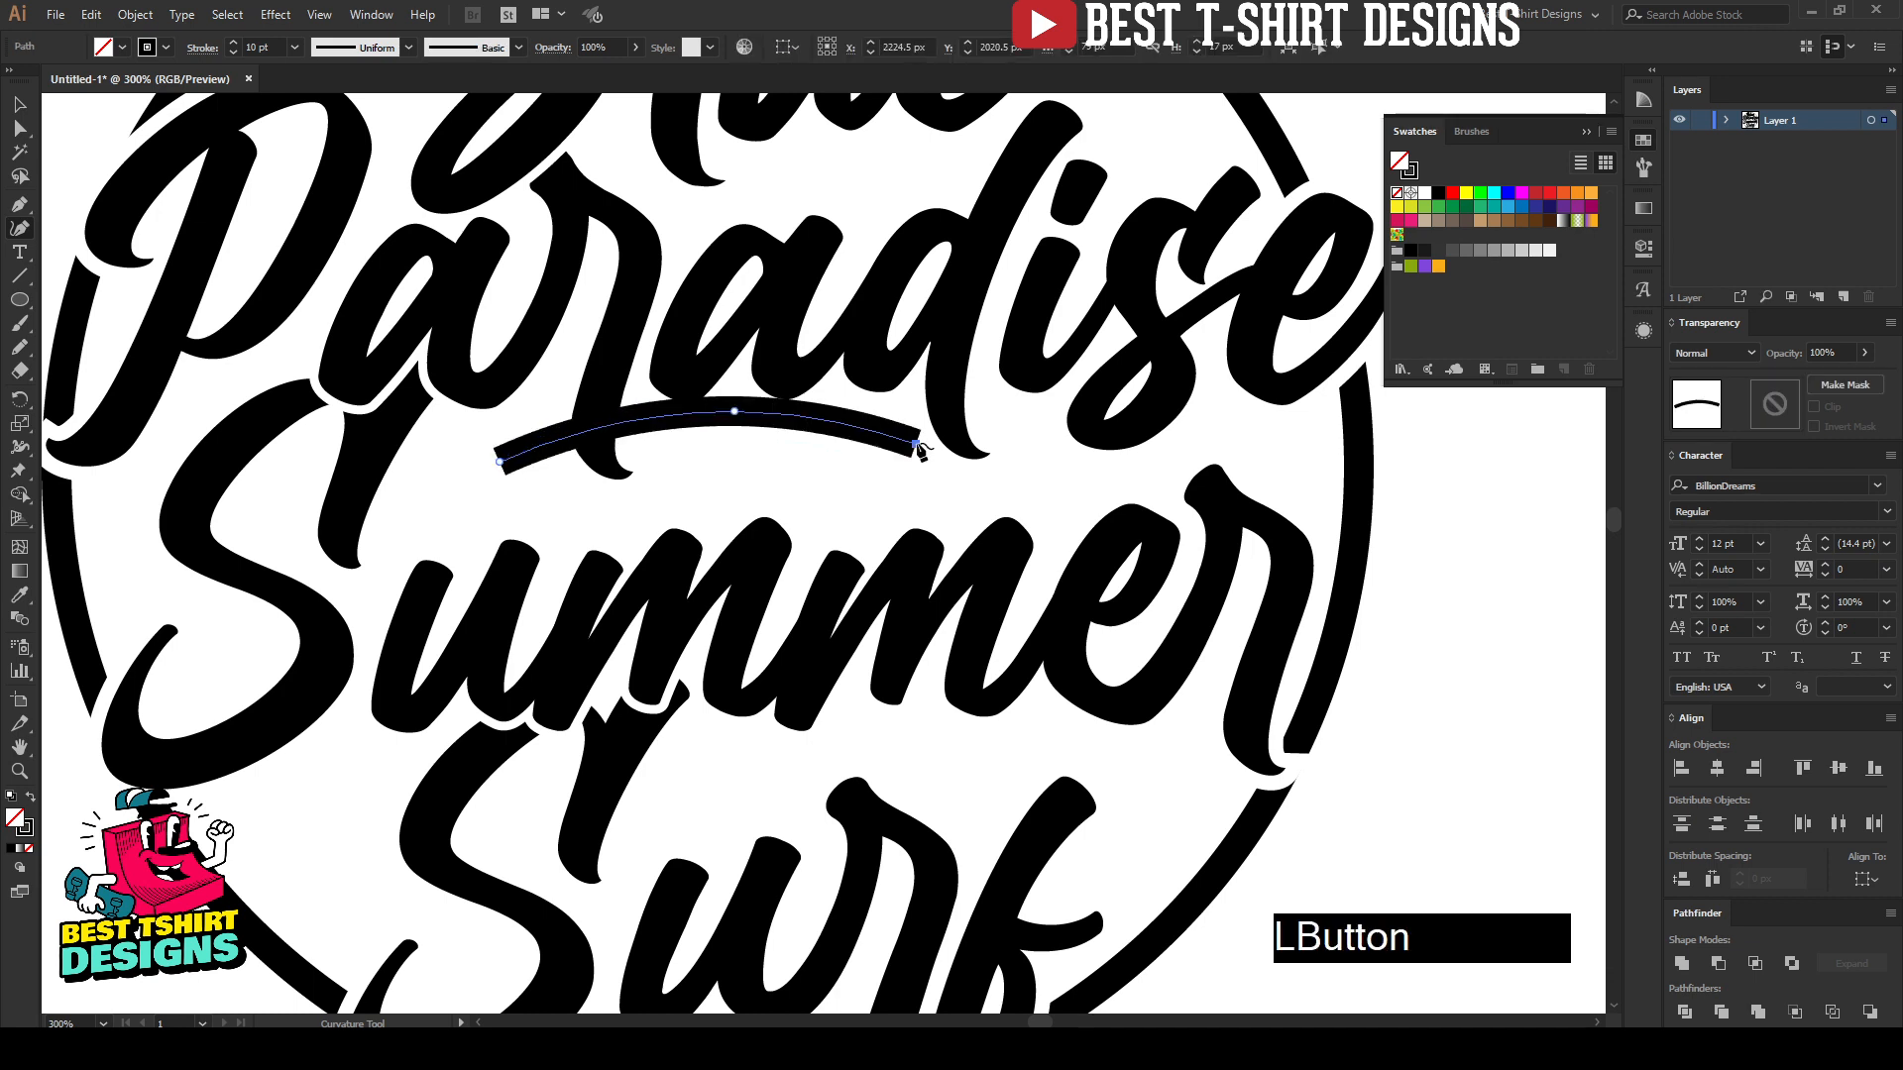
click(699, 501)
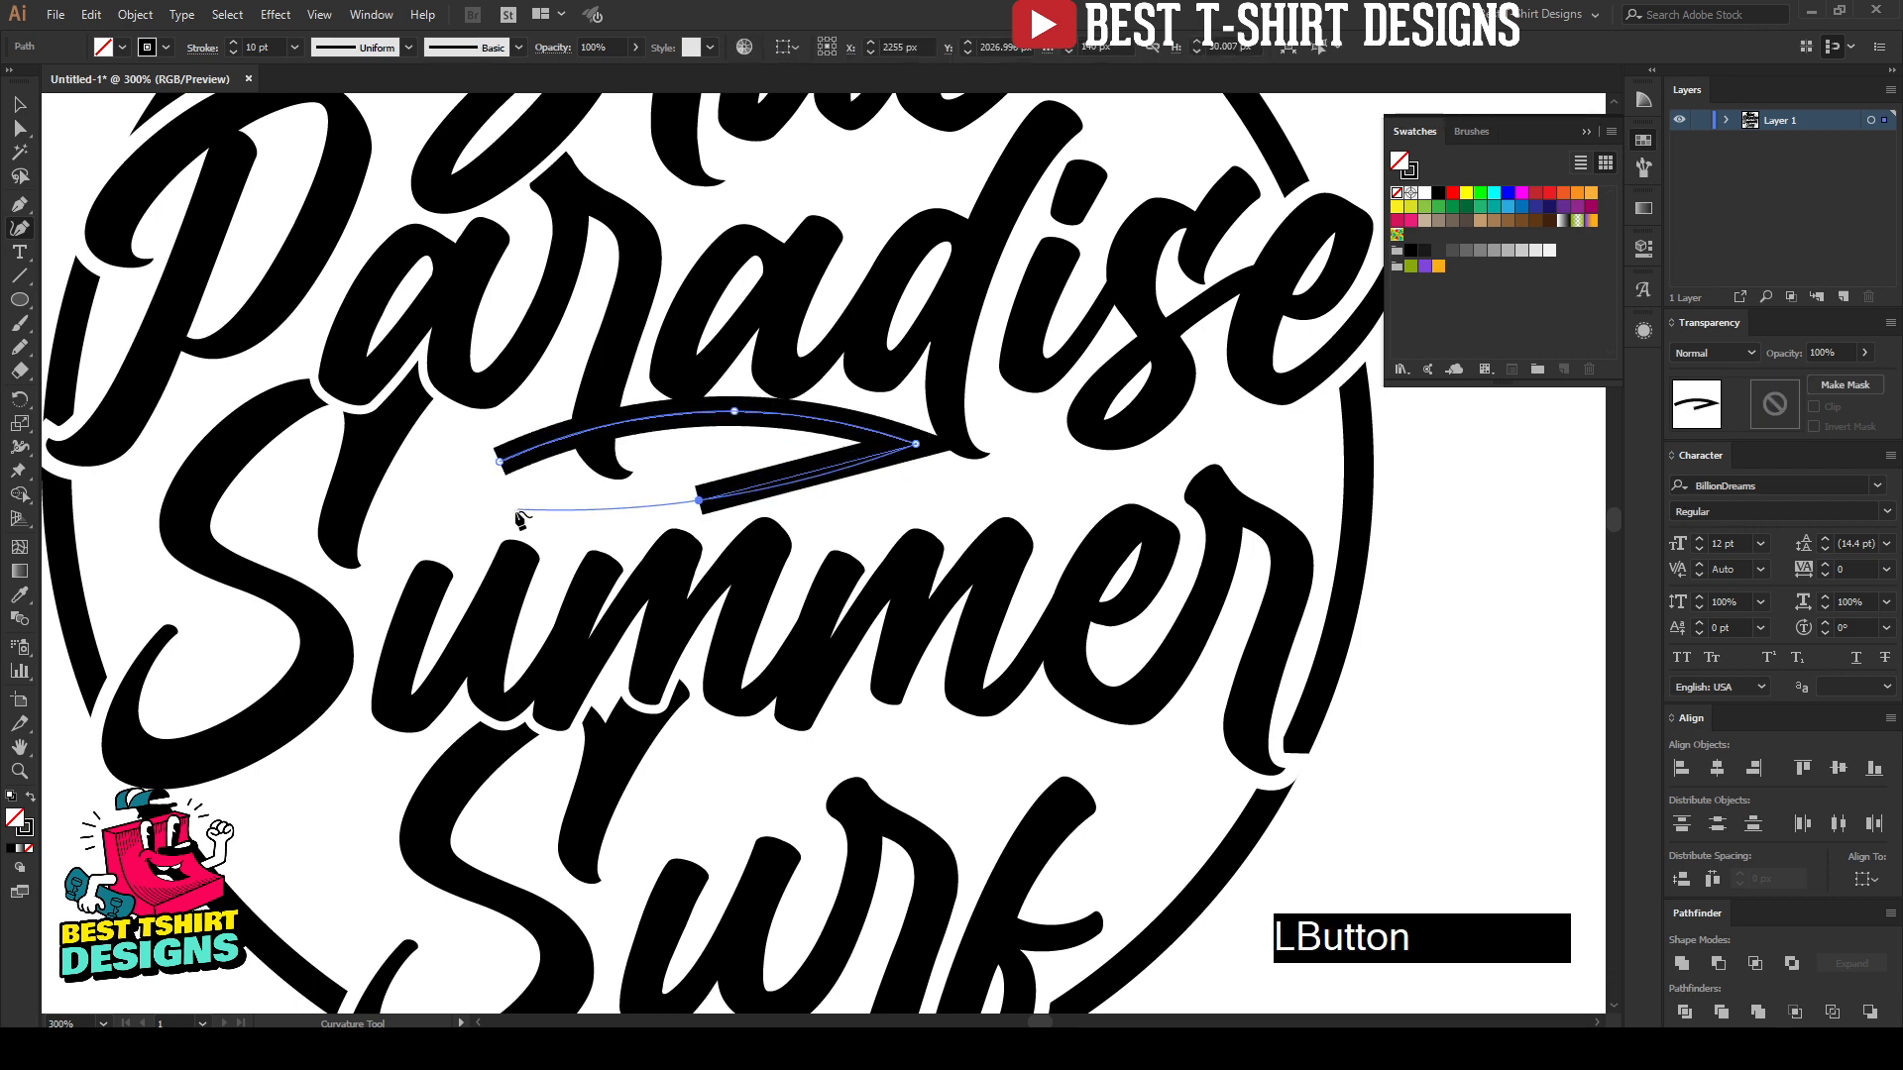
click(511, 515)
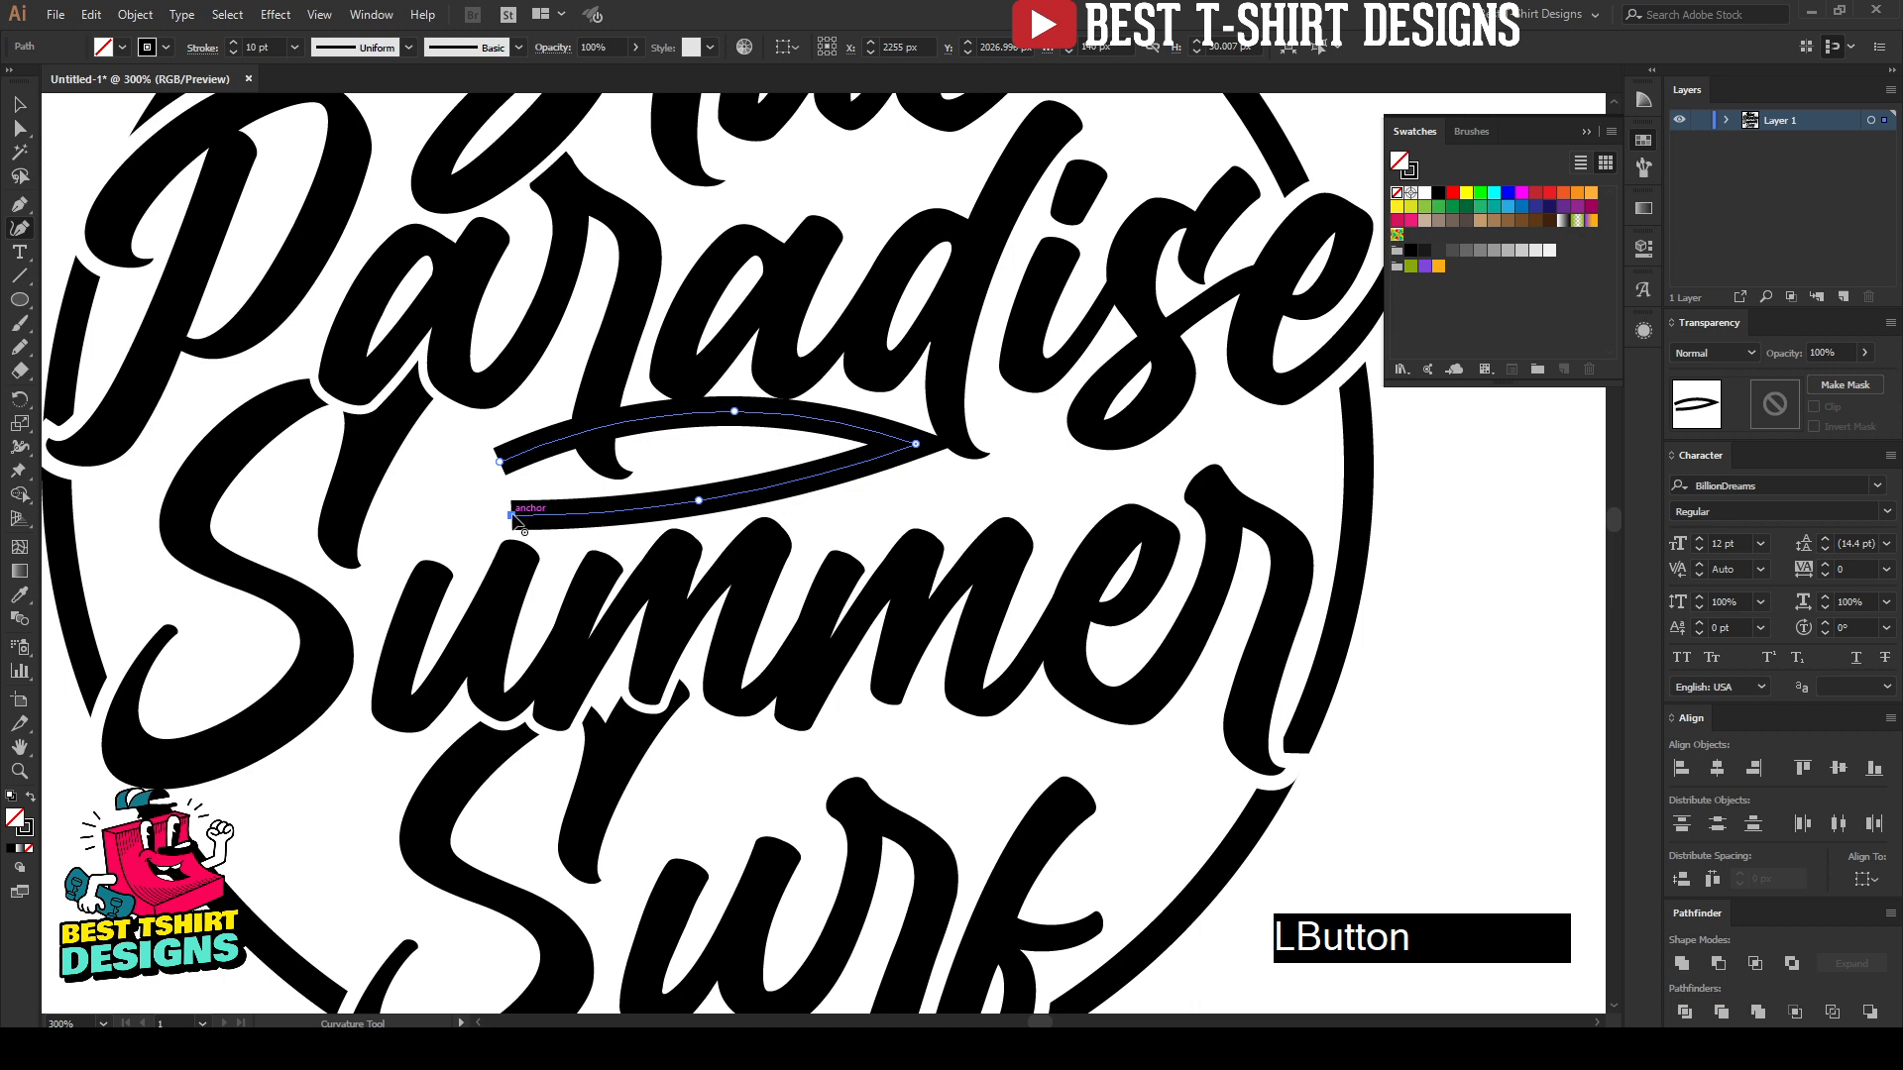
click(499, 462)
click(499, 463)
key(v)
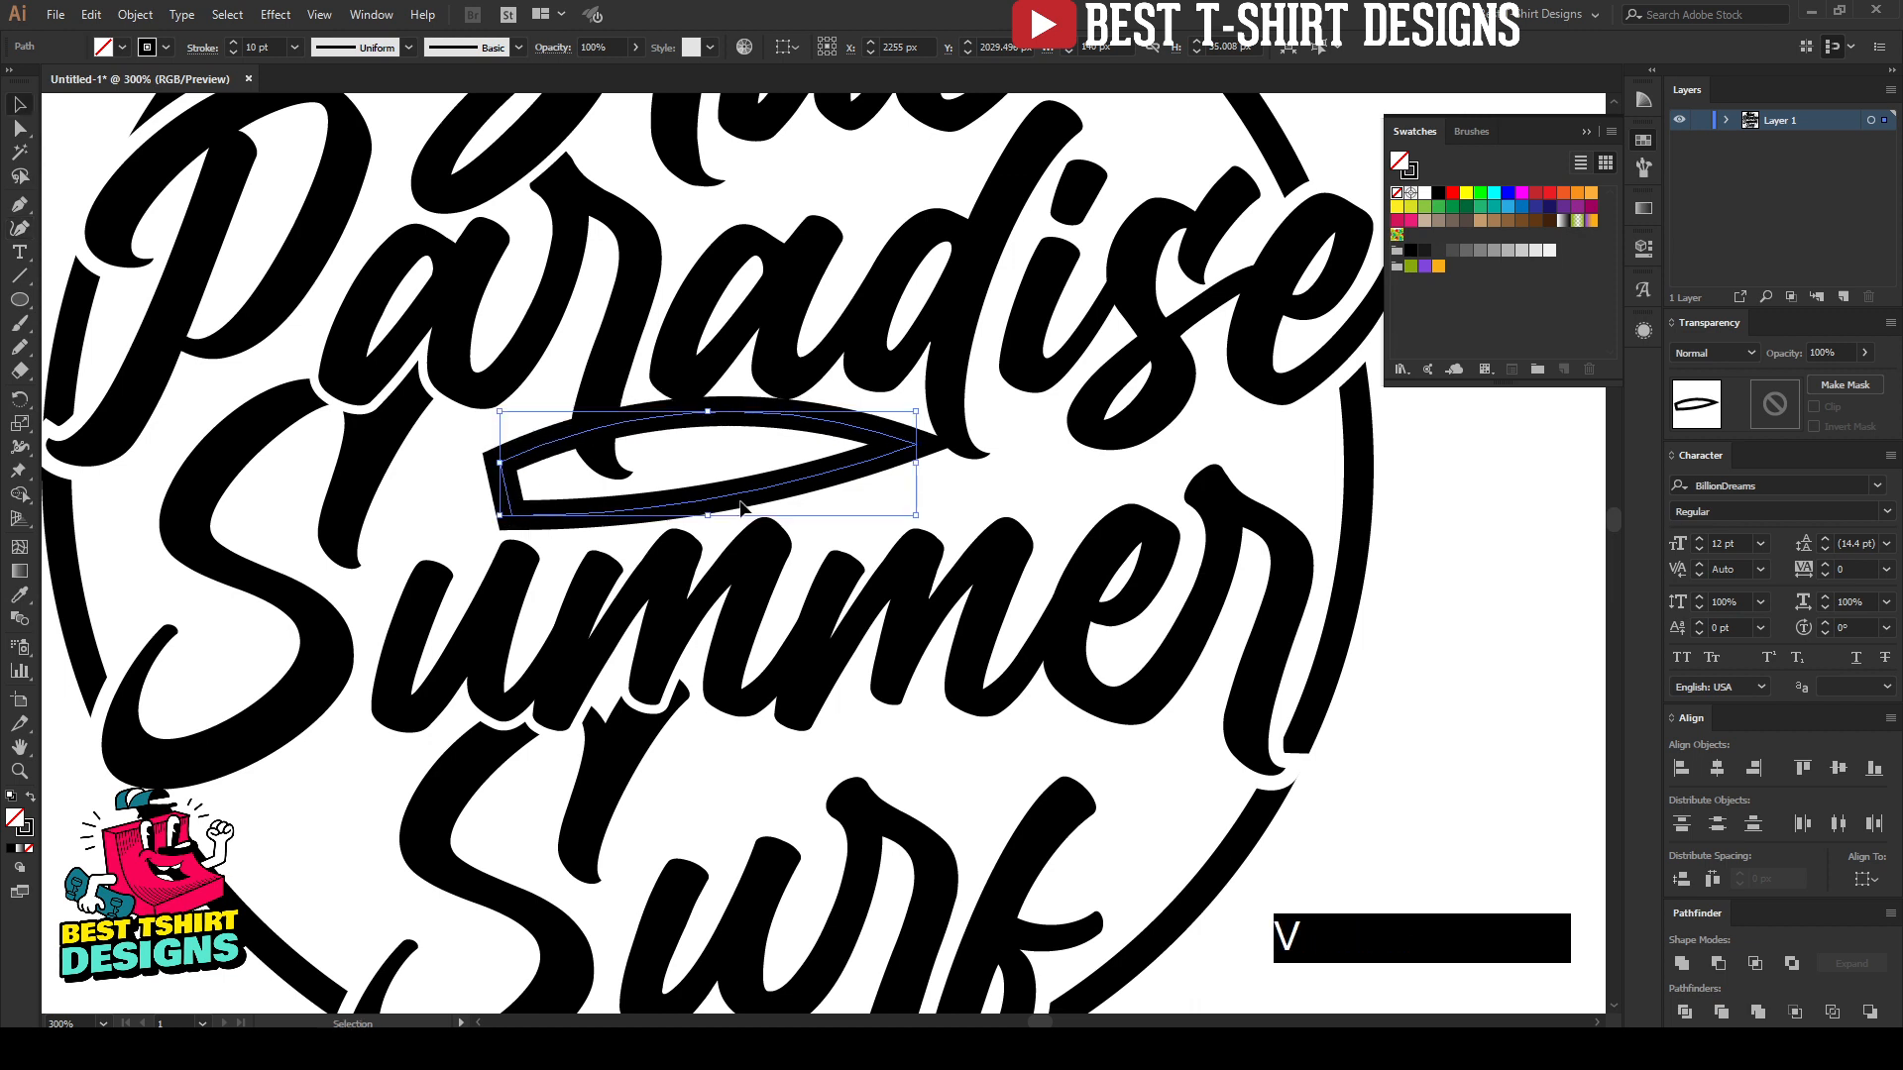
key(shift+x)
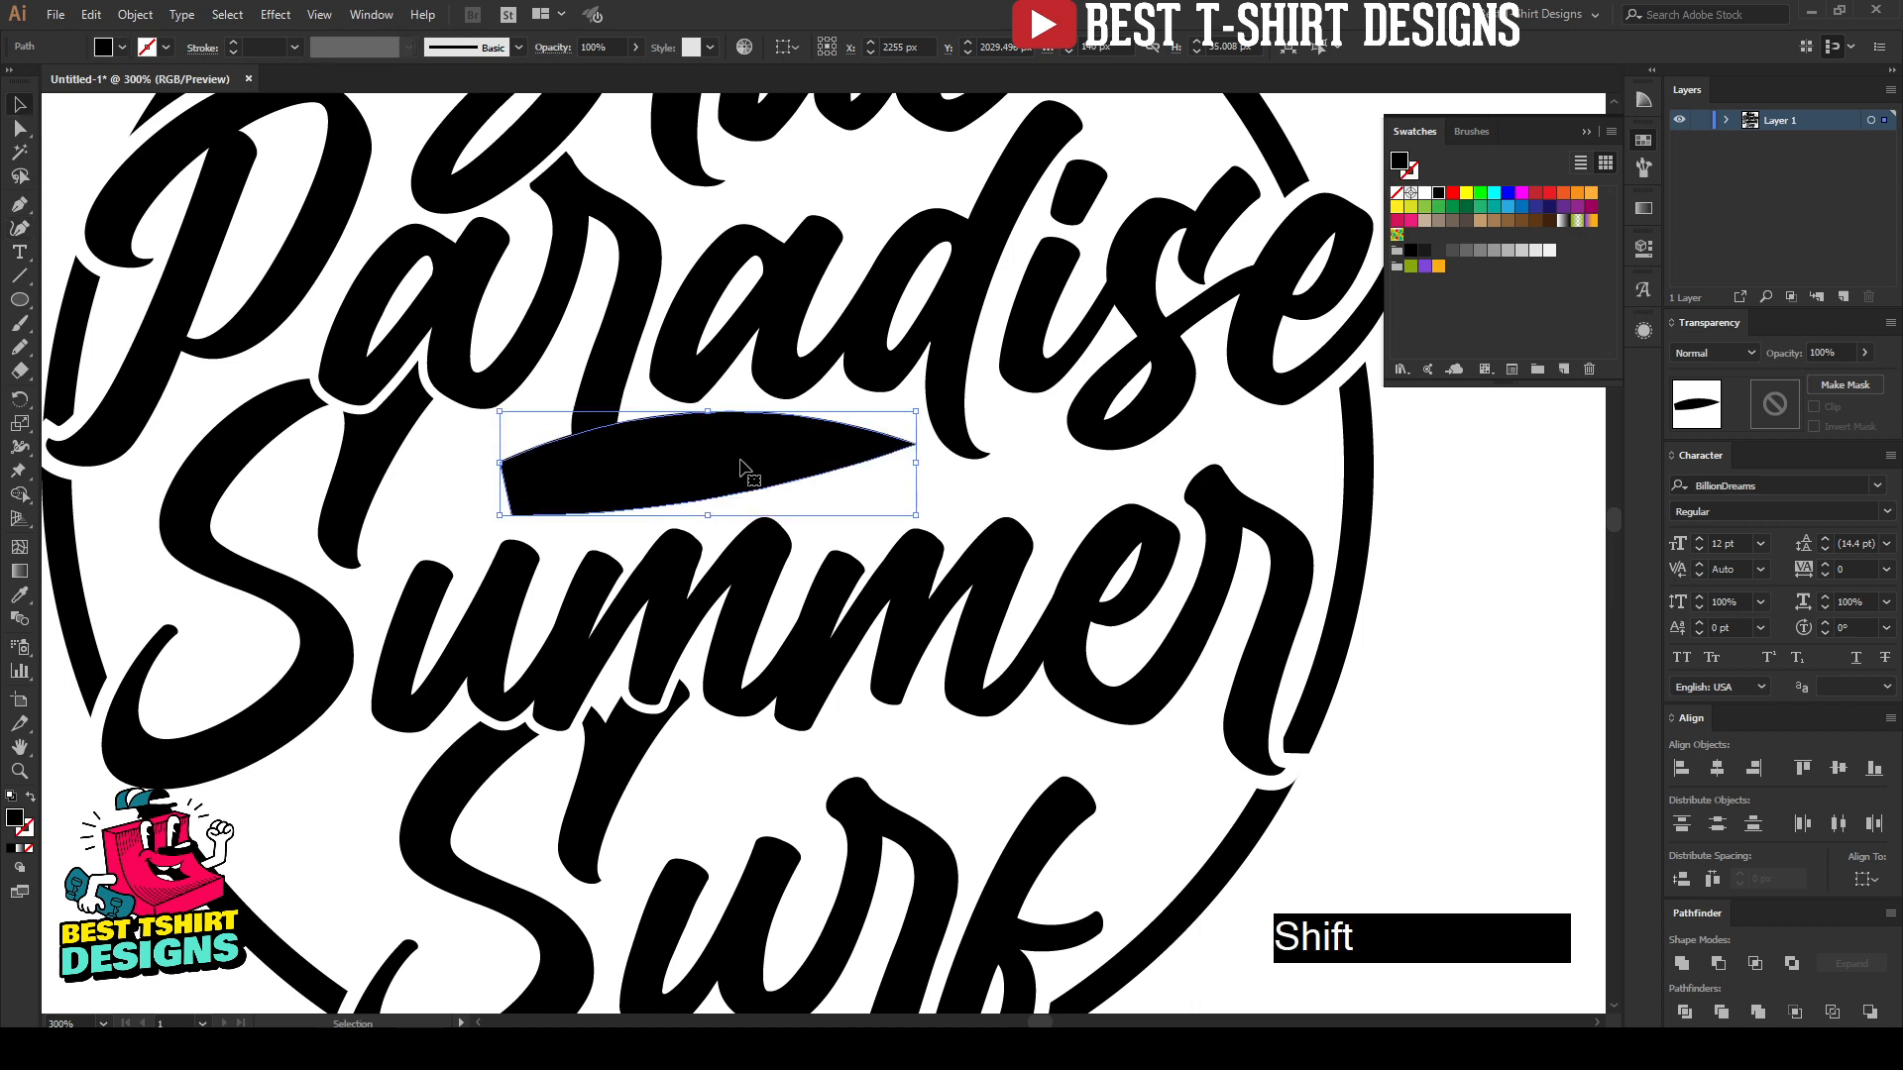
Step: Refine the board shape by slightly shifting its pointed tip and its upper and lower curve points with the Curvature tool
scroll(753, 472, up, 2)
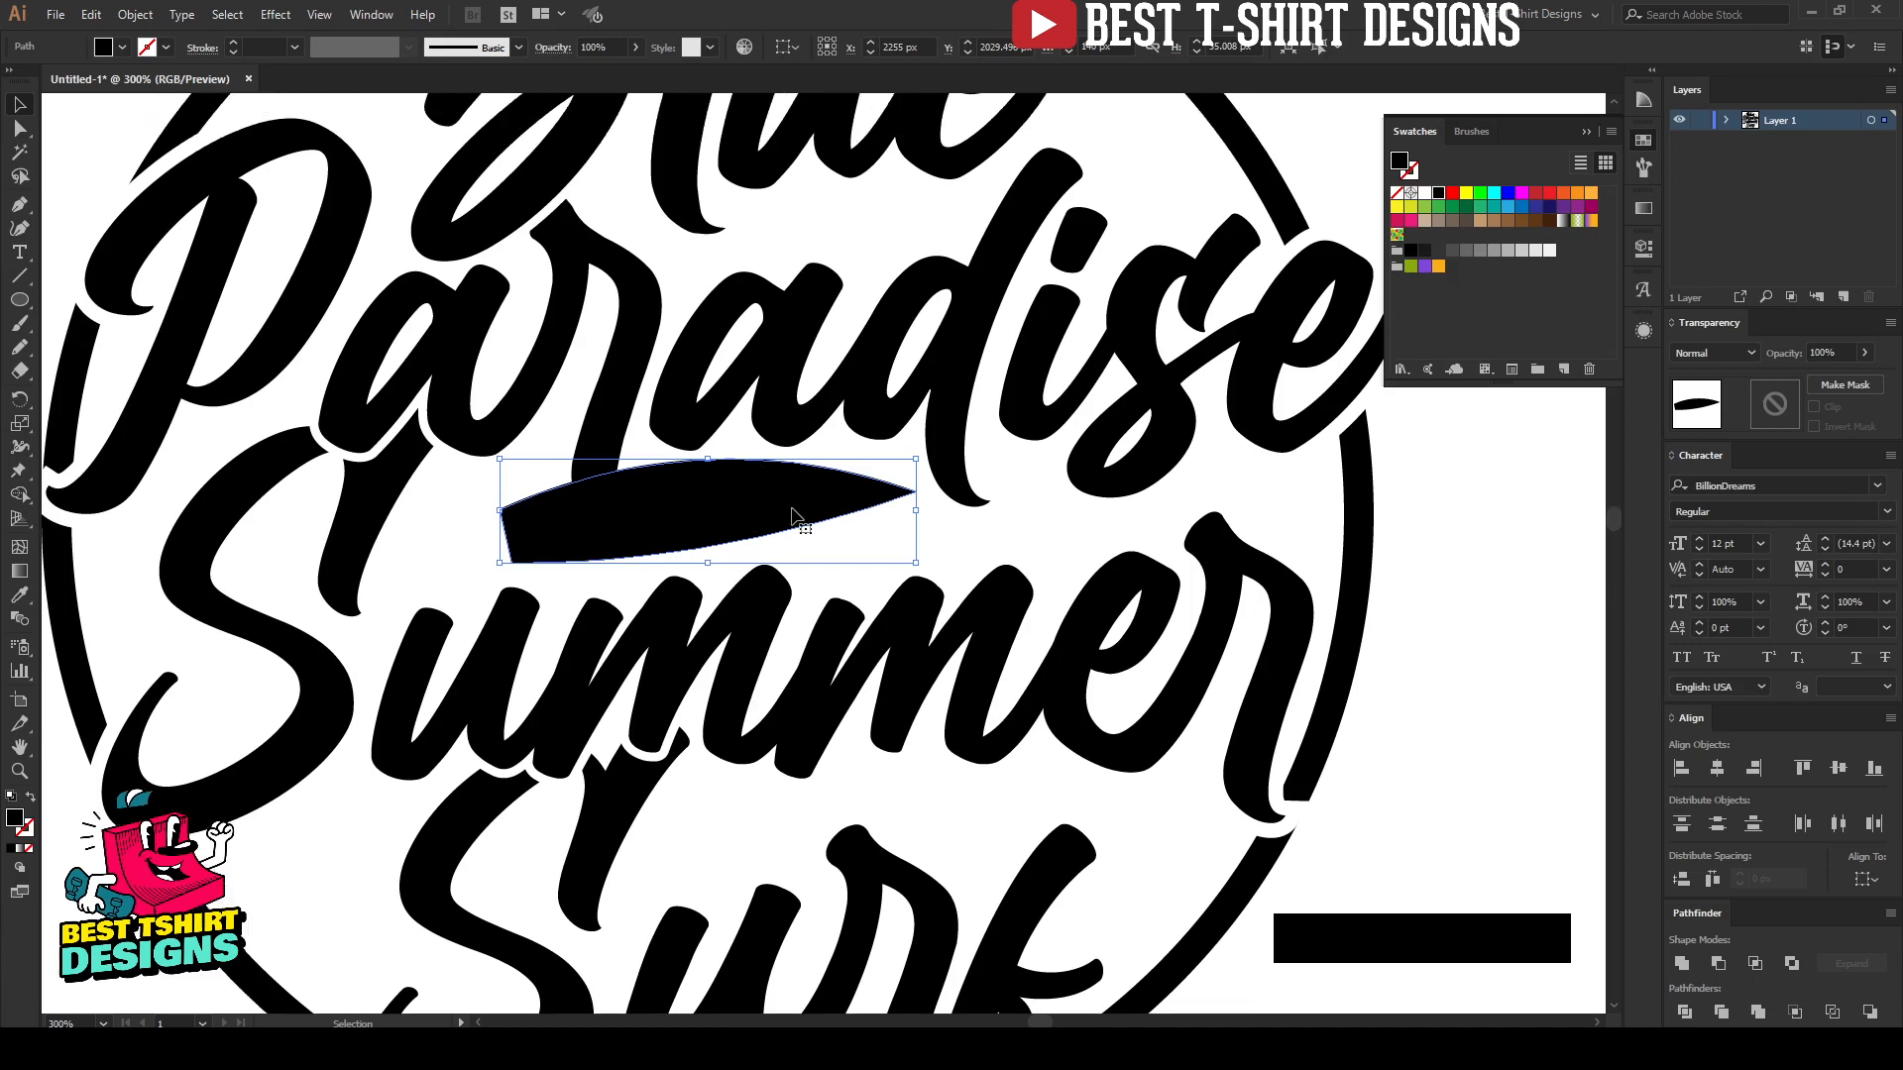
click(21, 230)
drag(914, 489, 910, 482)
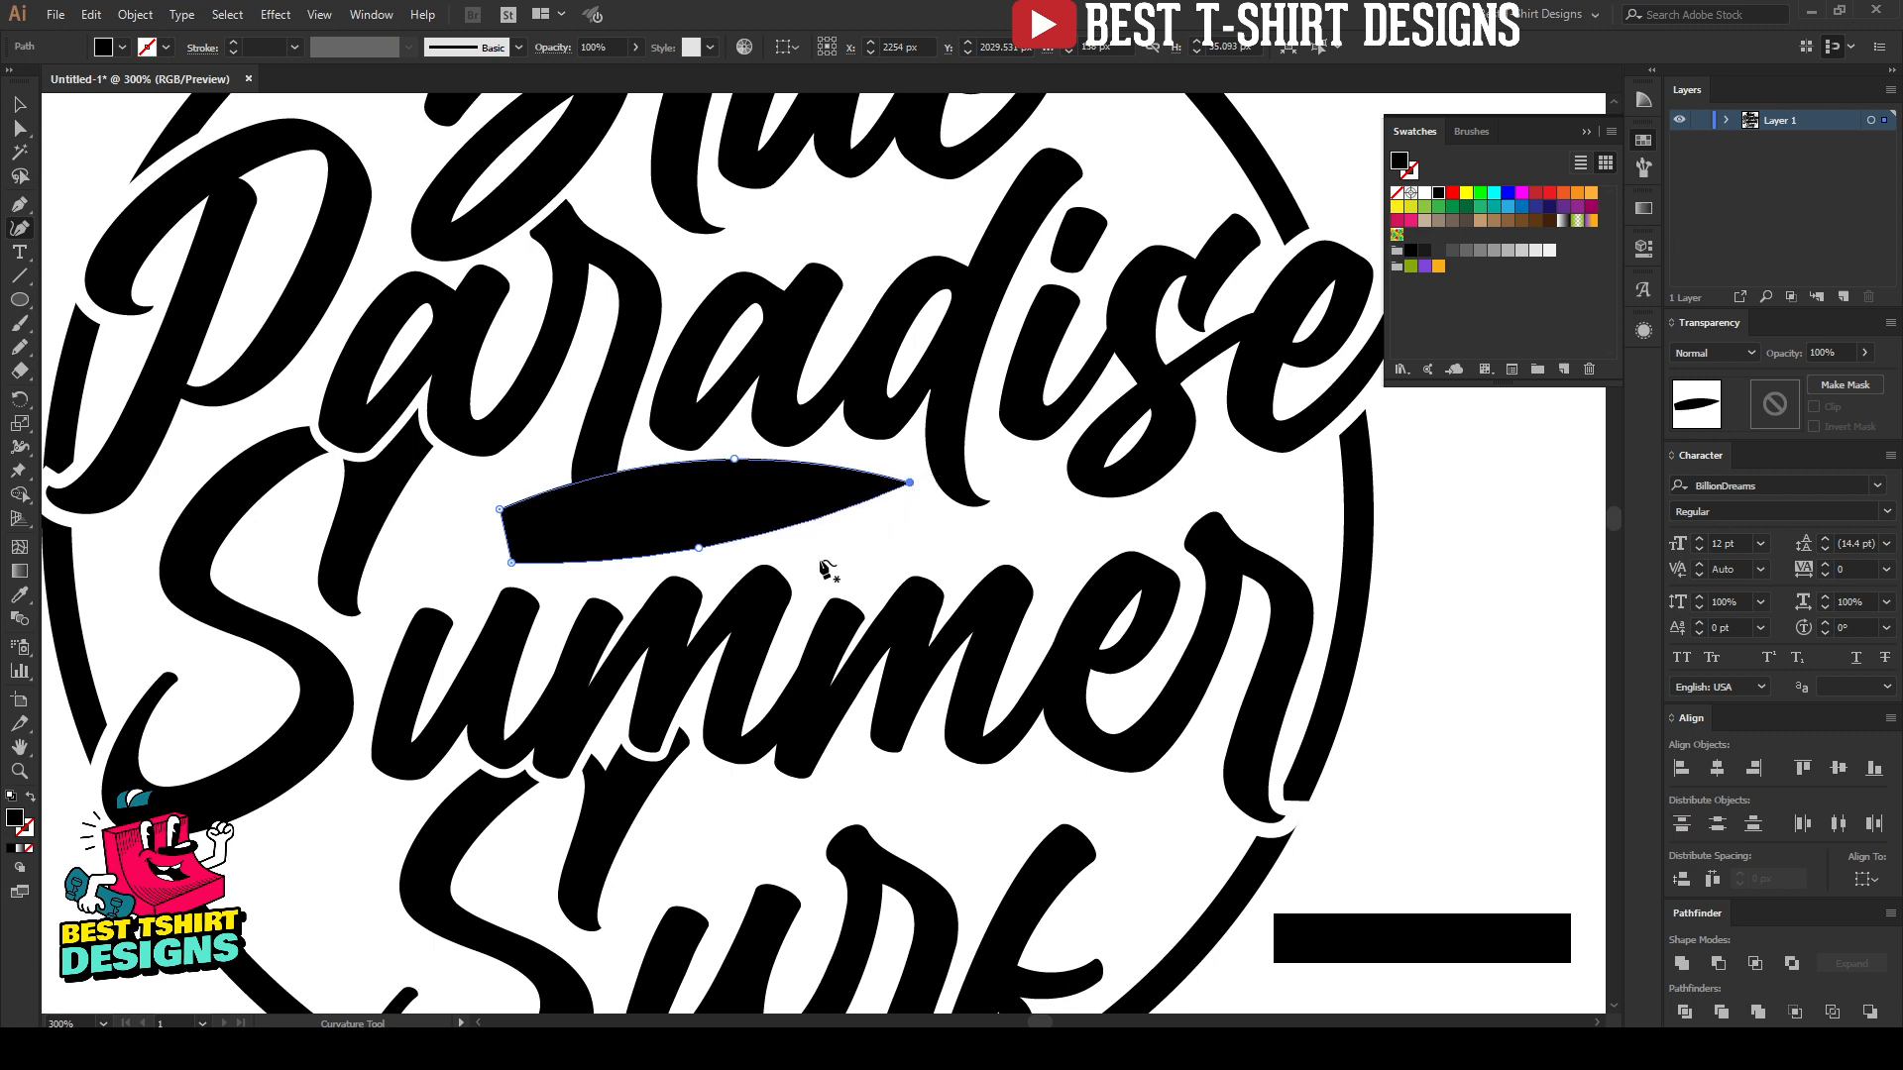
click(710, 551)
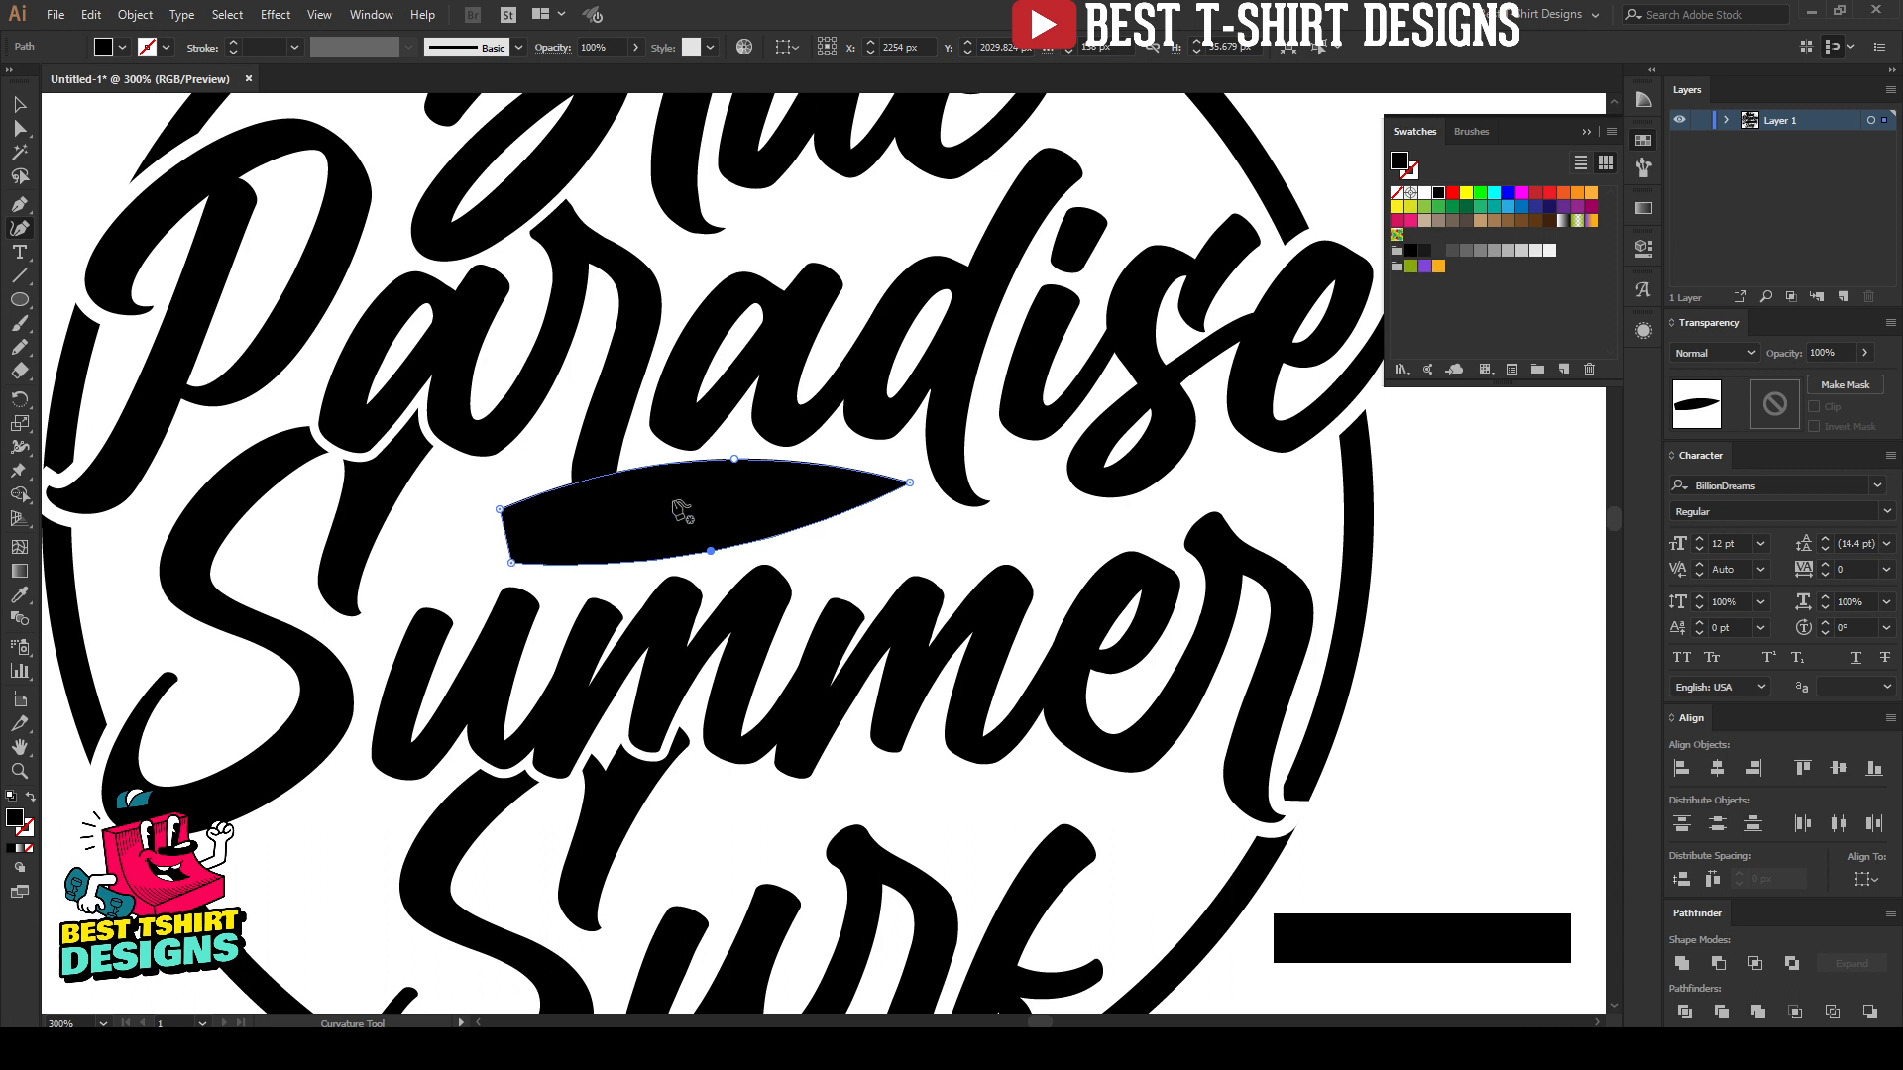
drag(734, 462, 717, 464)
key(v)
click(778, 513)
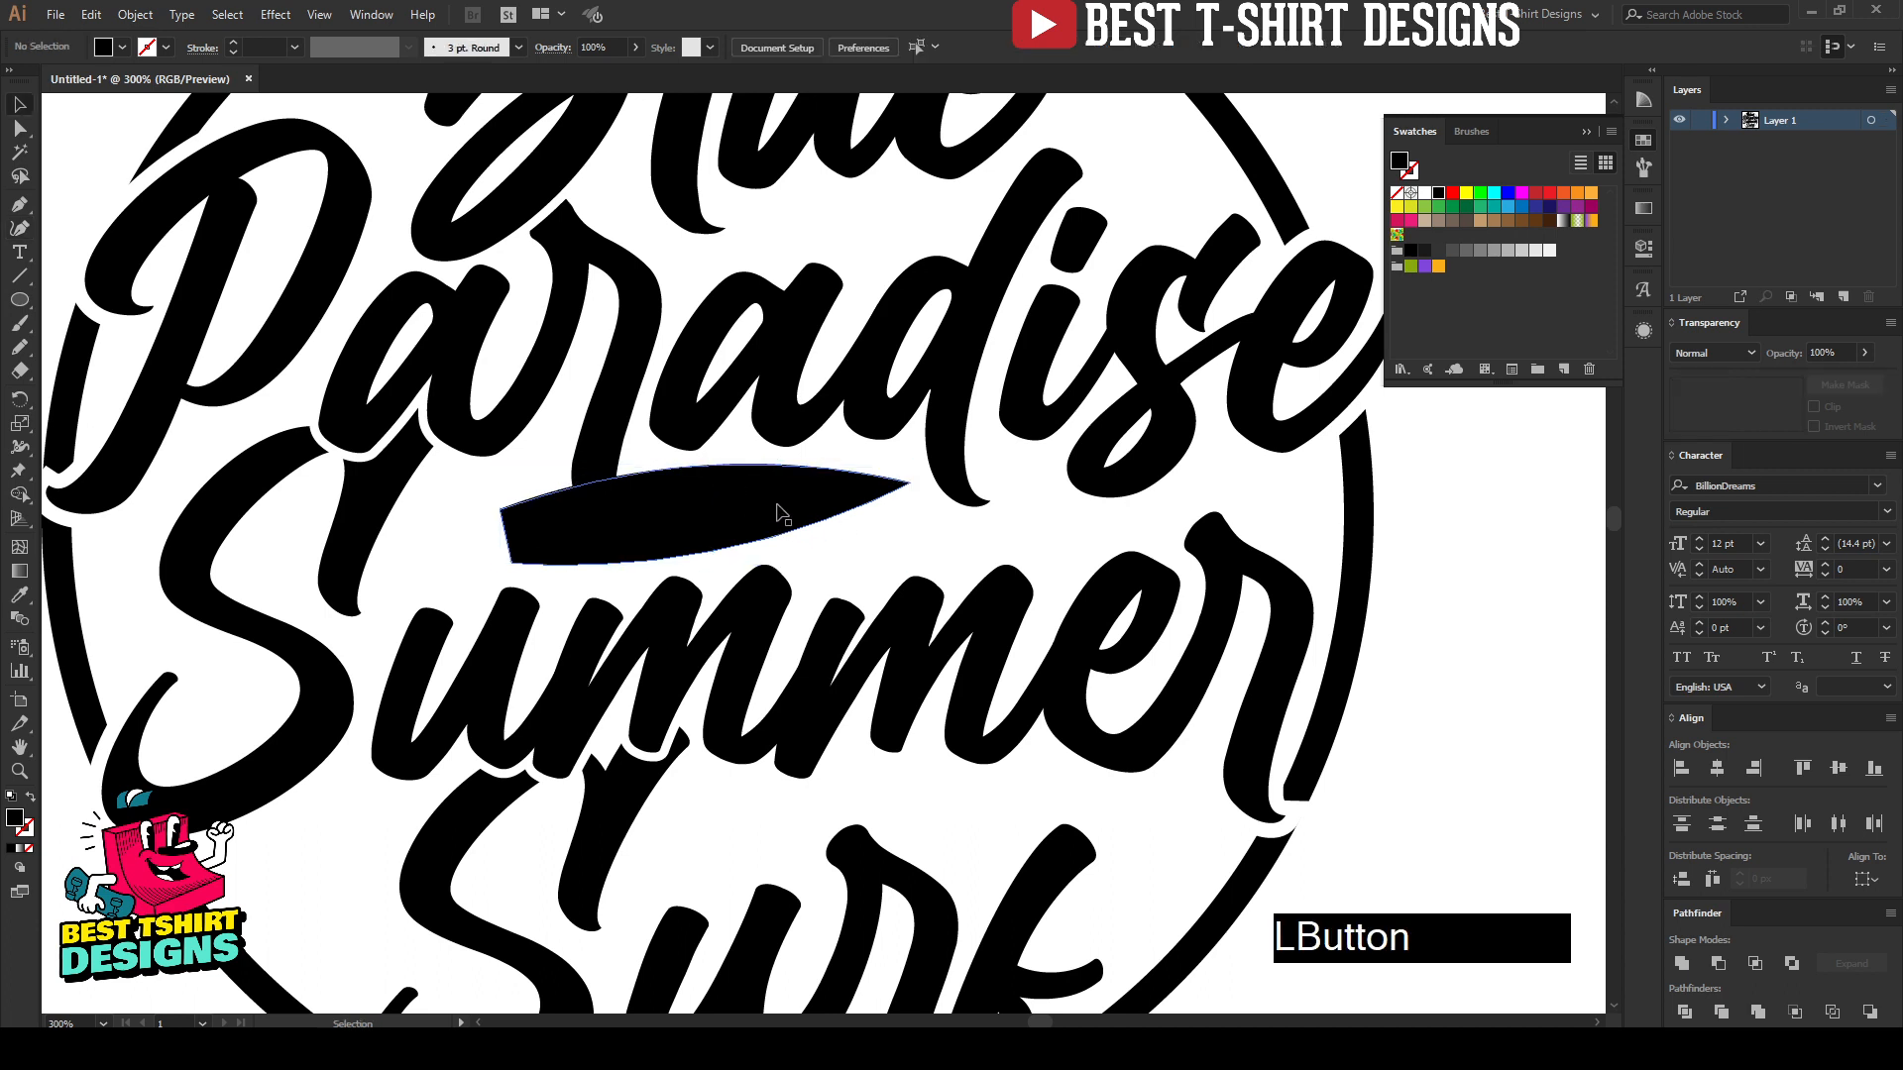
Step: Offset the path of the board shape by 5 px with miter joins
alt+scroll(717, 464, up, 1)
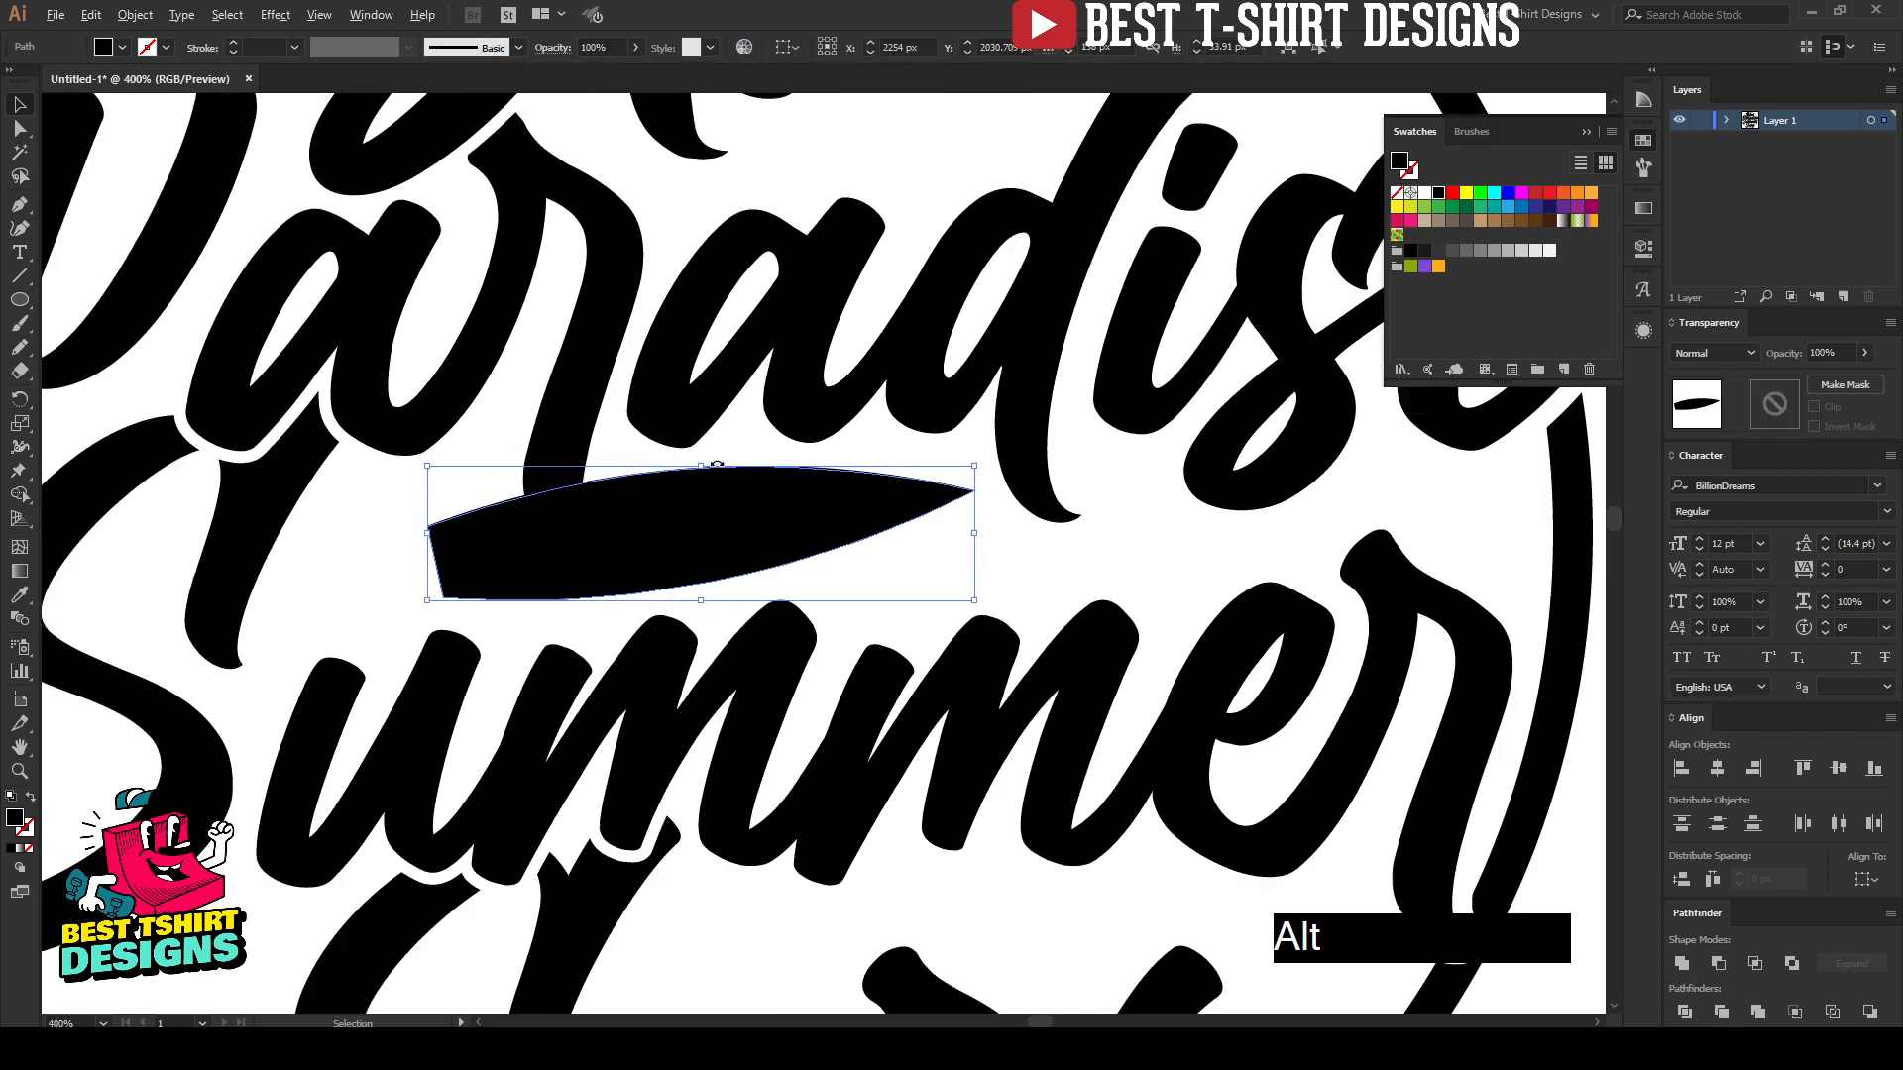
scroll(720, 466, down, 1)
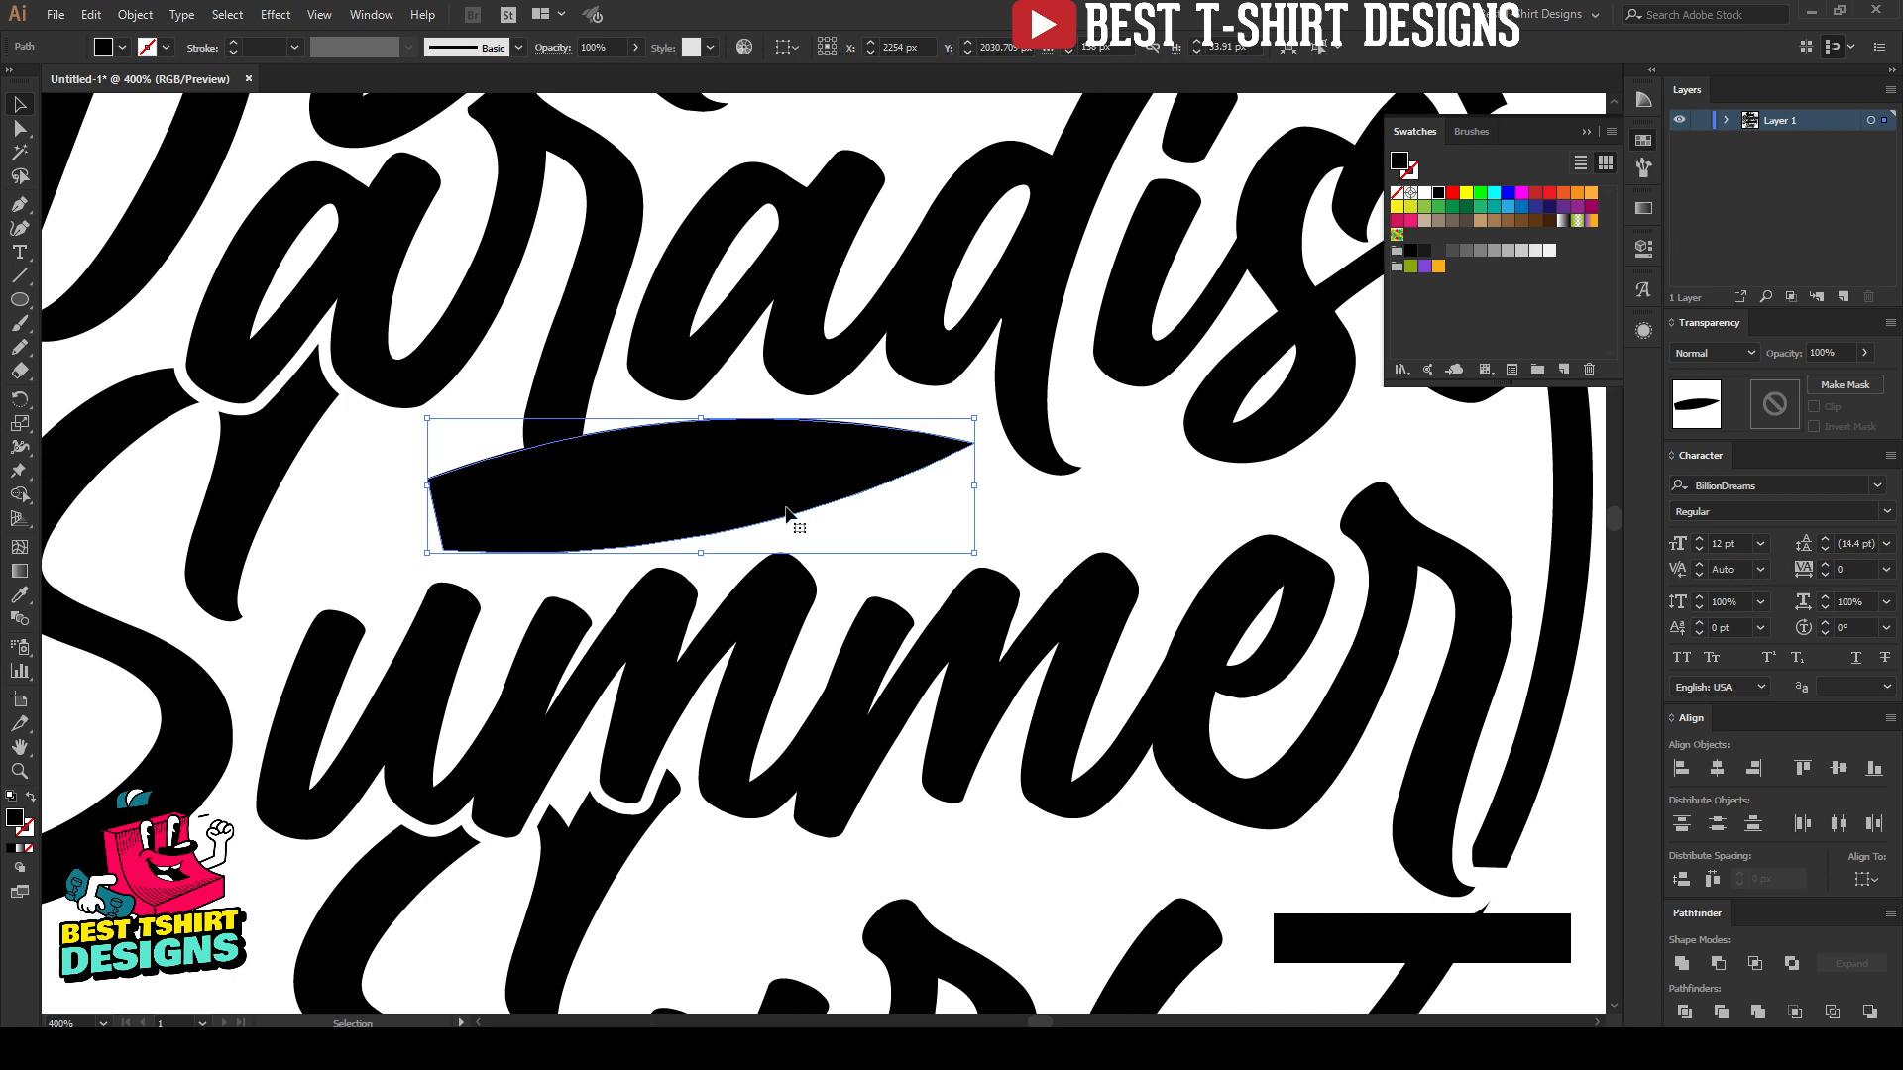
key(ctrl+alt)
key(ctrl+alt+o)
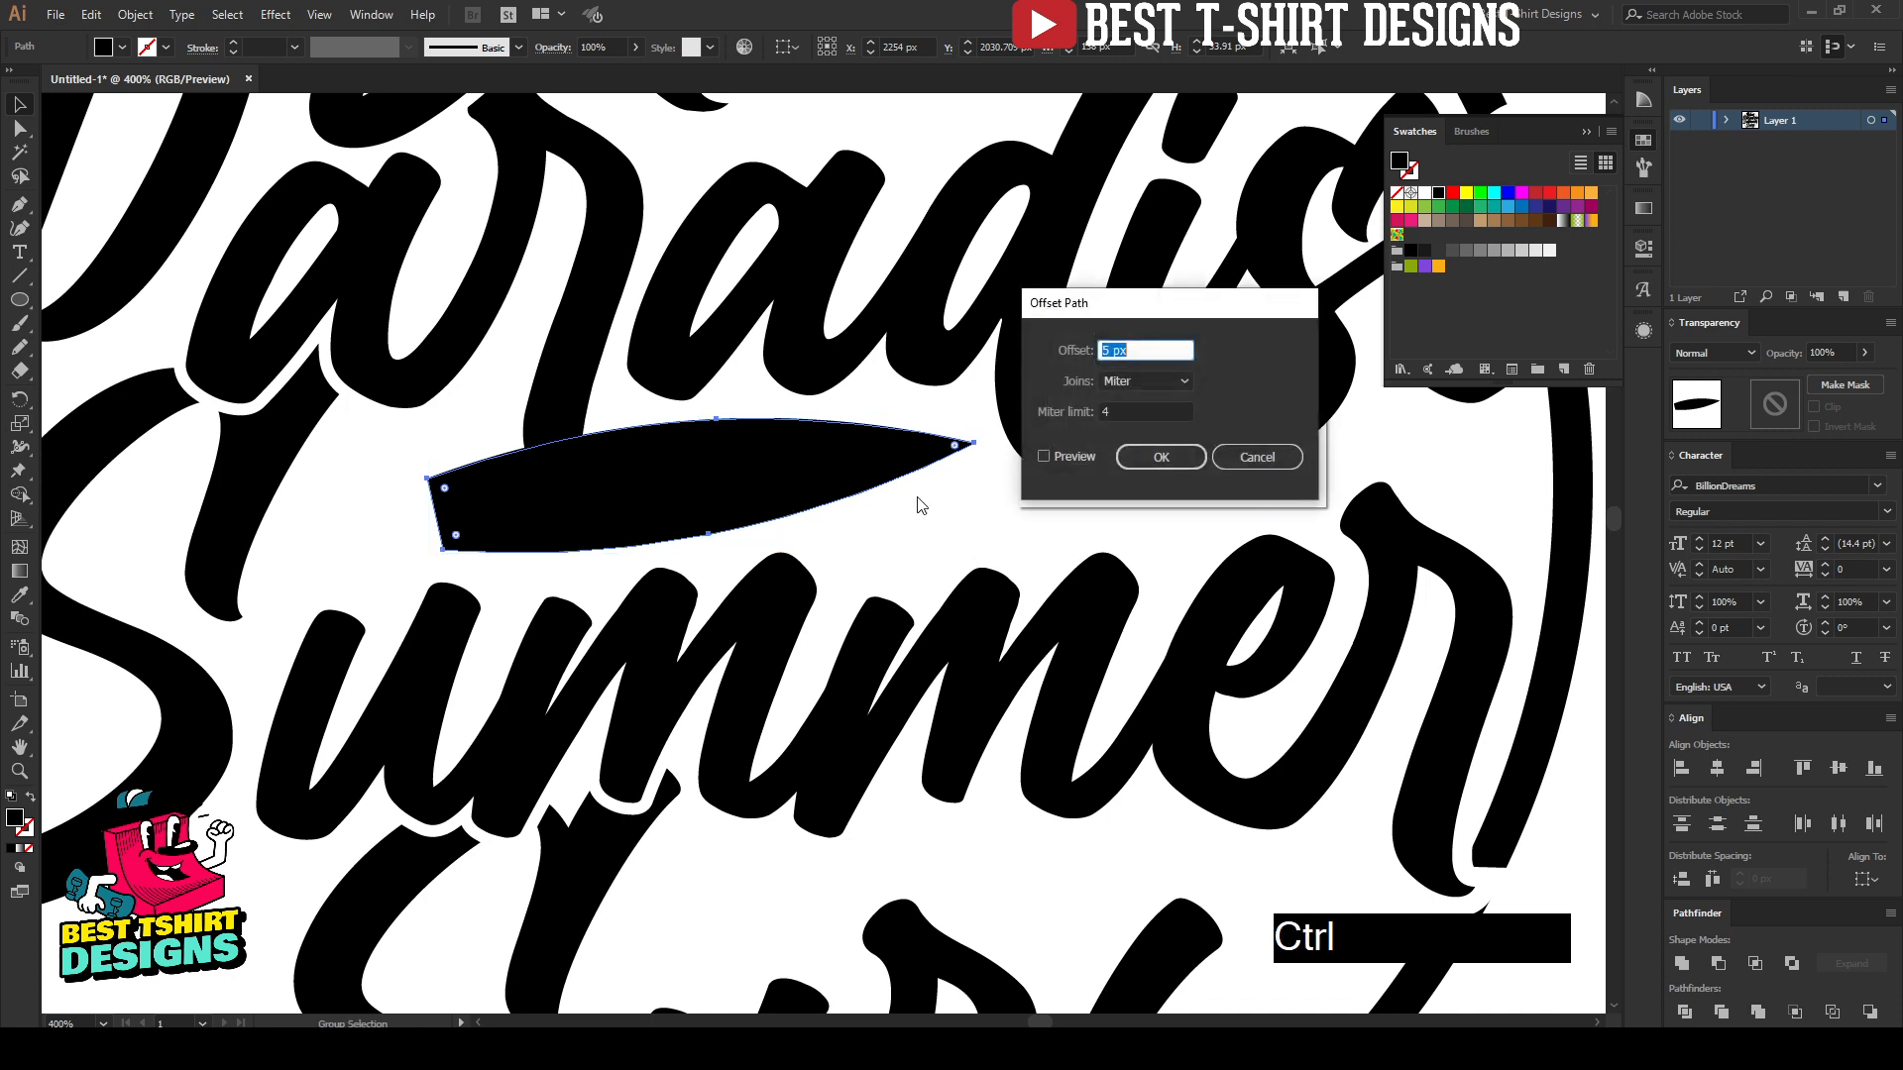
click(1075, 455)
click(1232, 459)
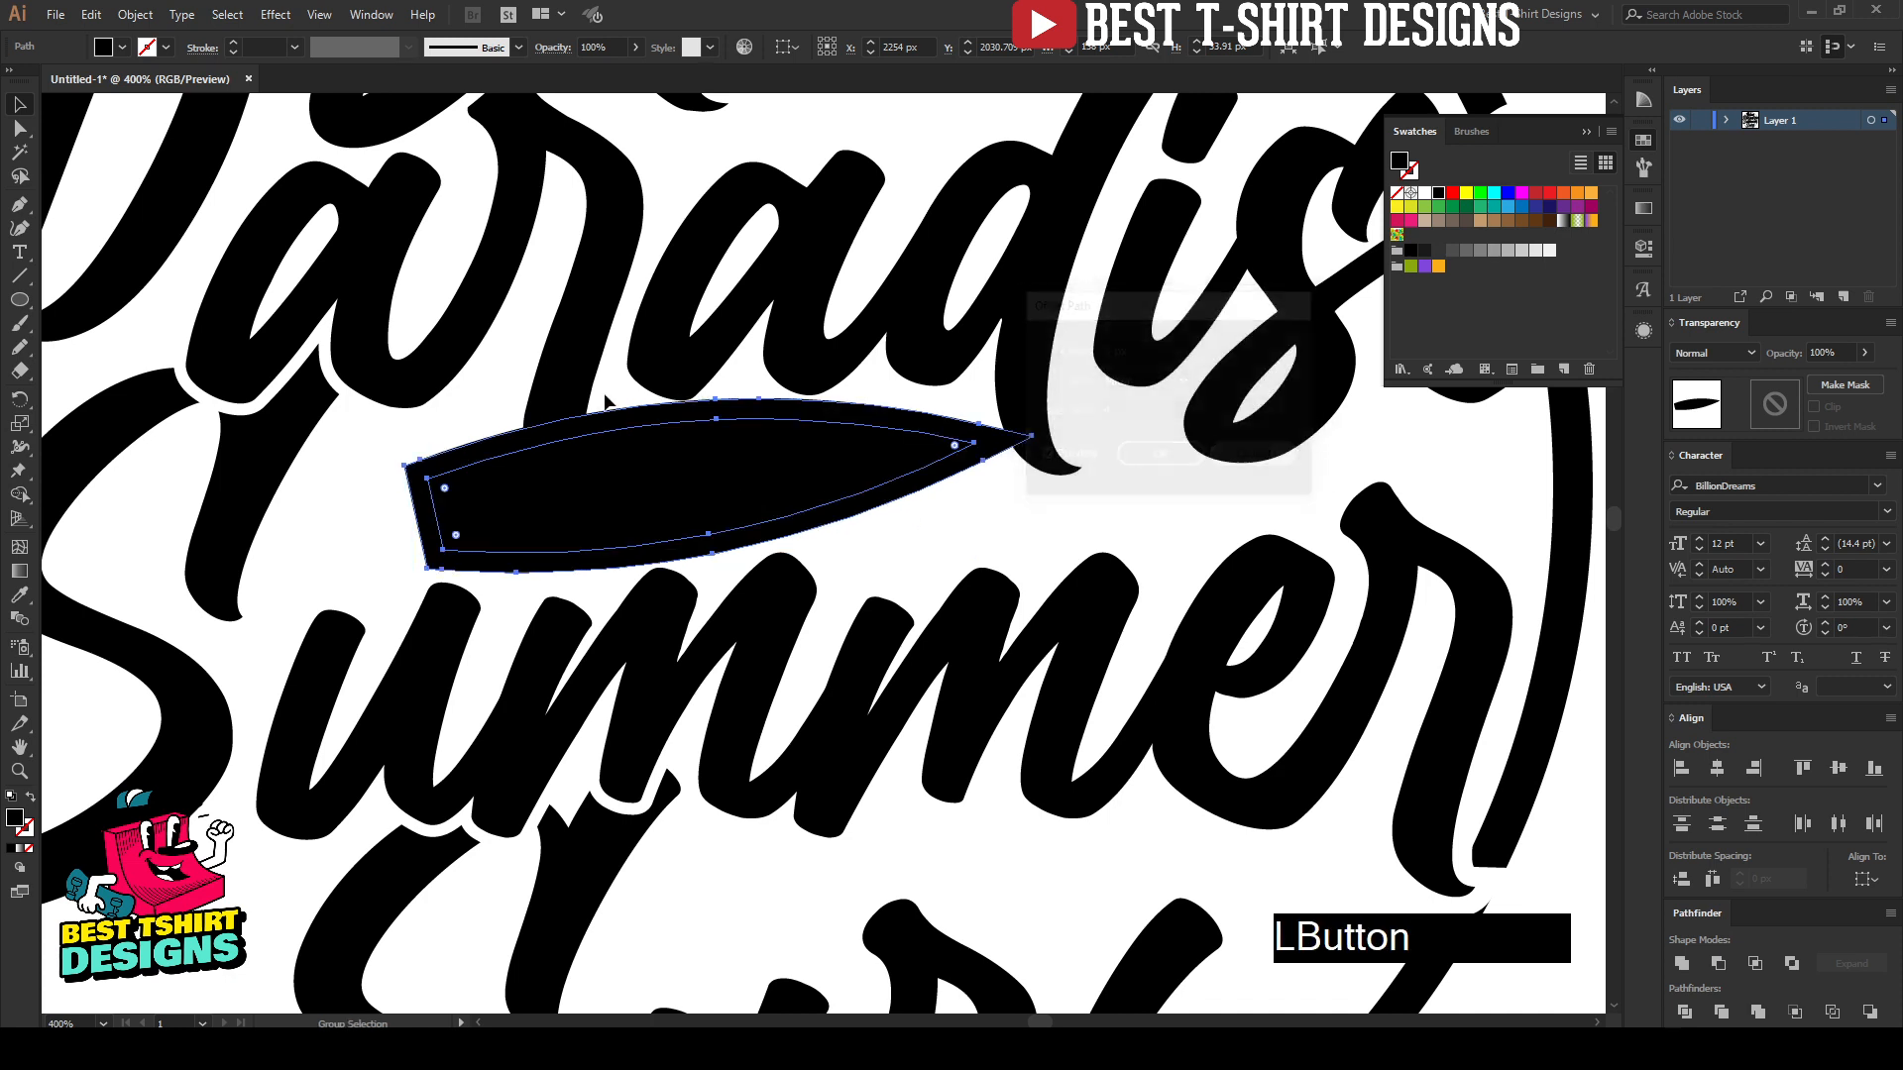
Step: Undo the 5 px offset and offset the original board shape's path by 3 px with miter joins
click(142, 17)
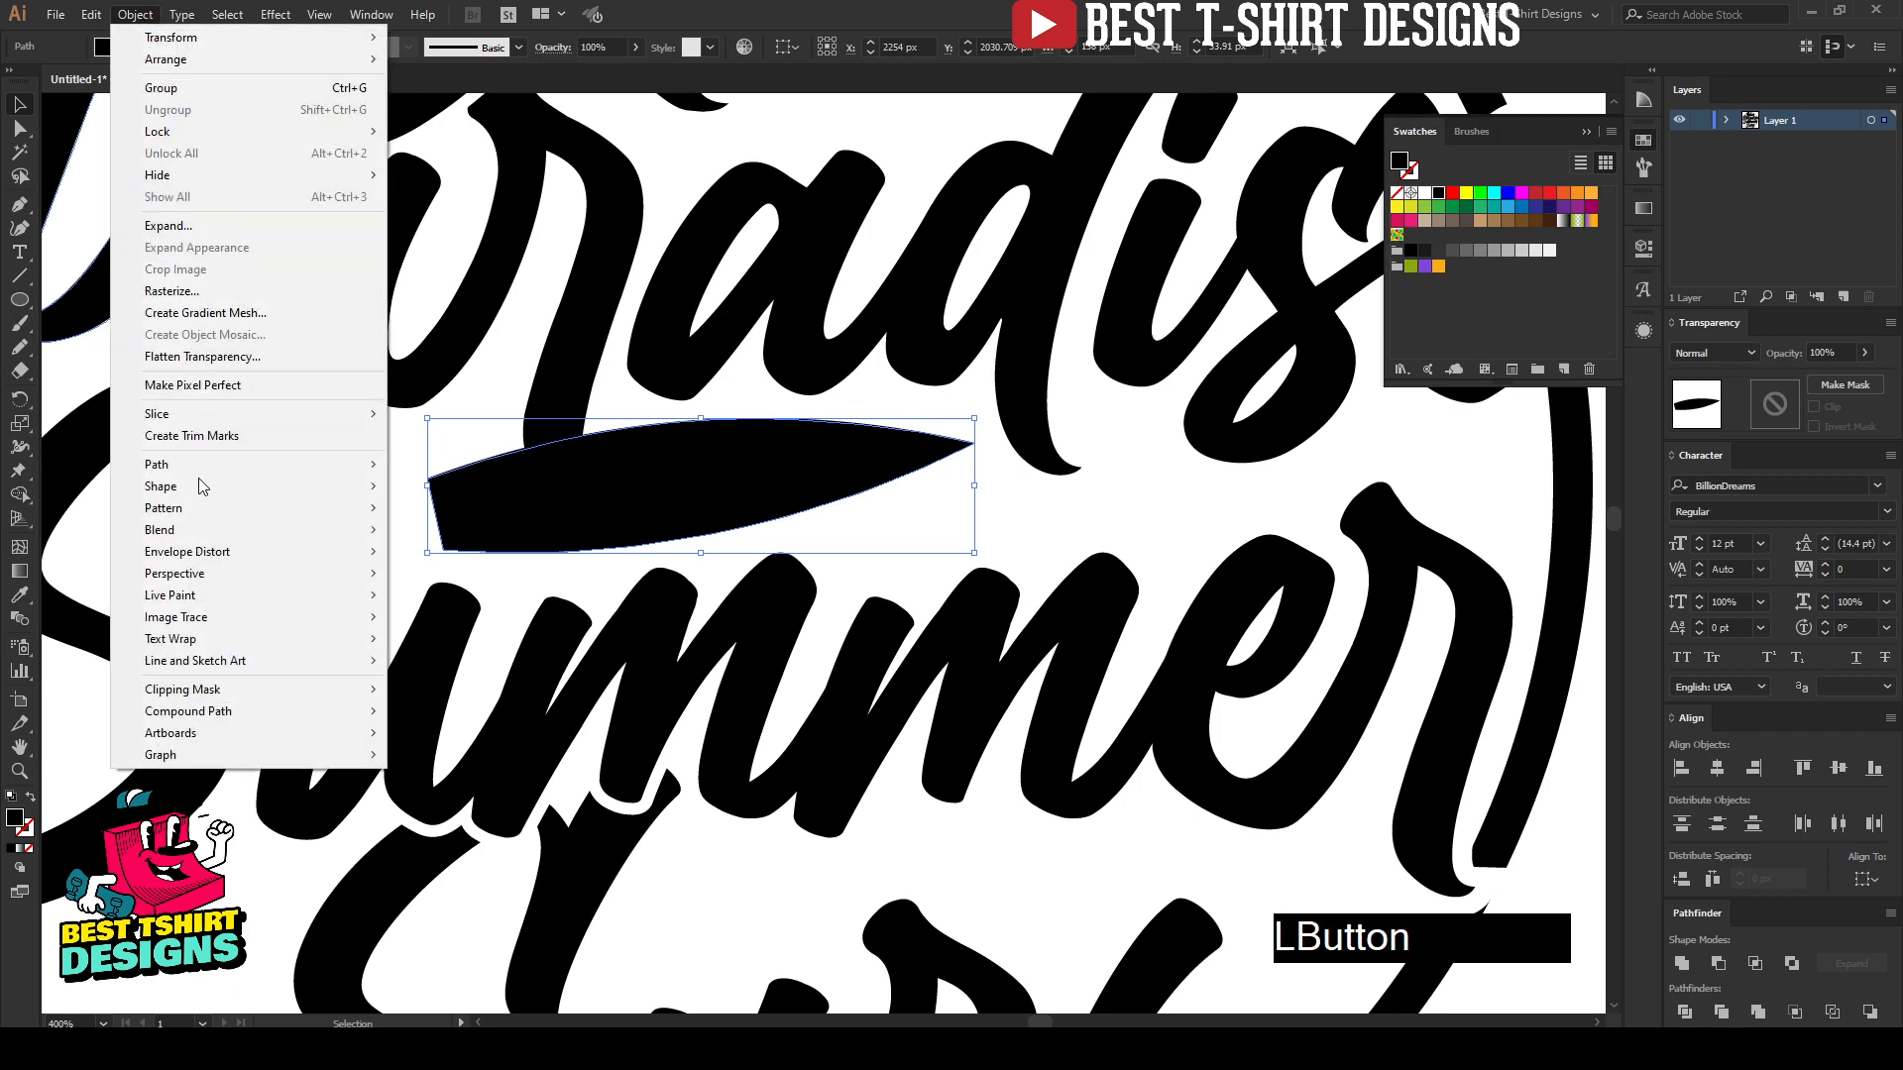
mouse_move(204, 466)
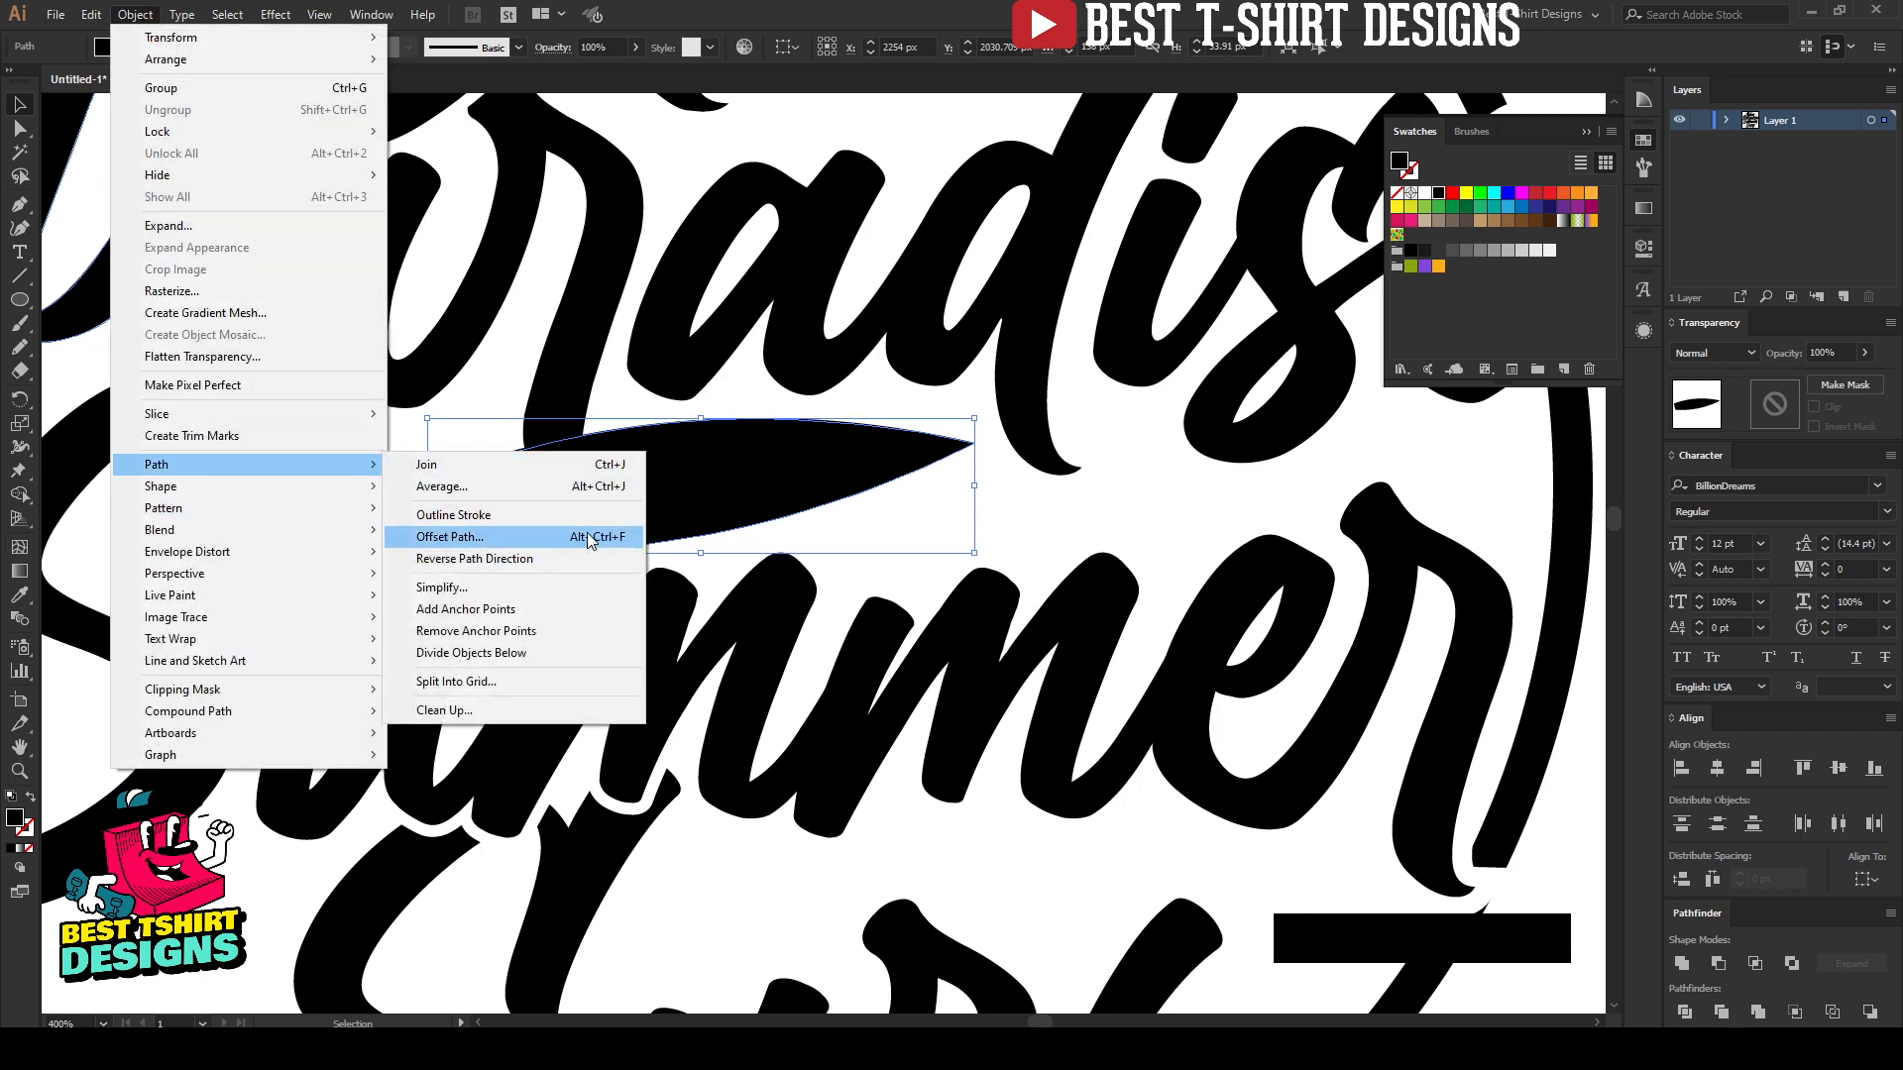
click(639, 537)
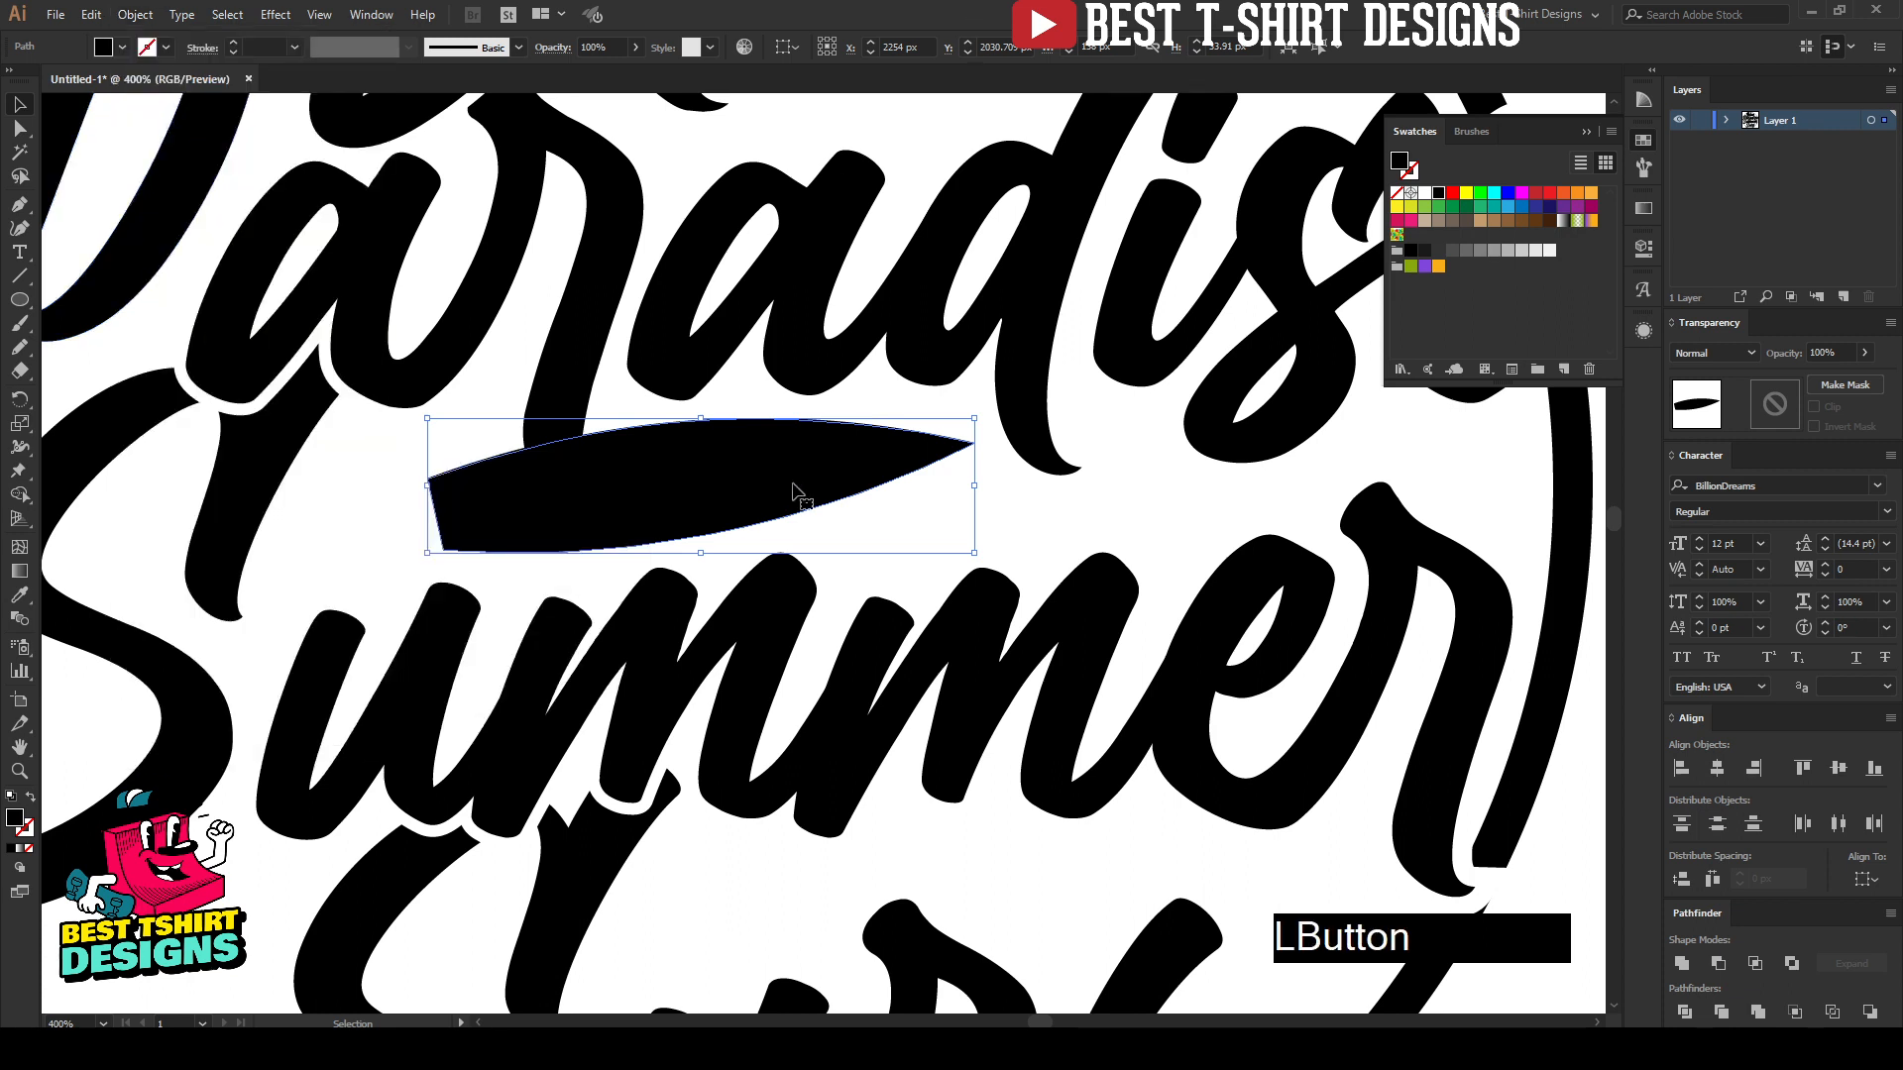
key(ctrl+alt+o)
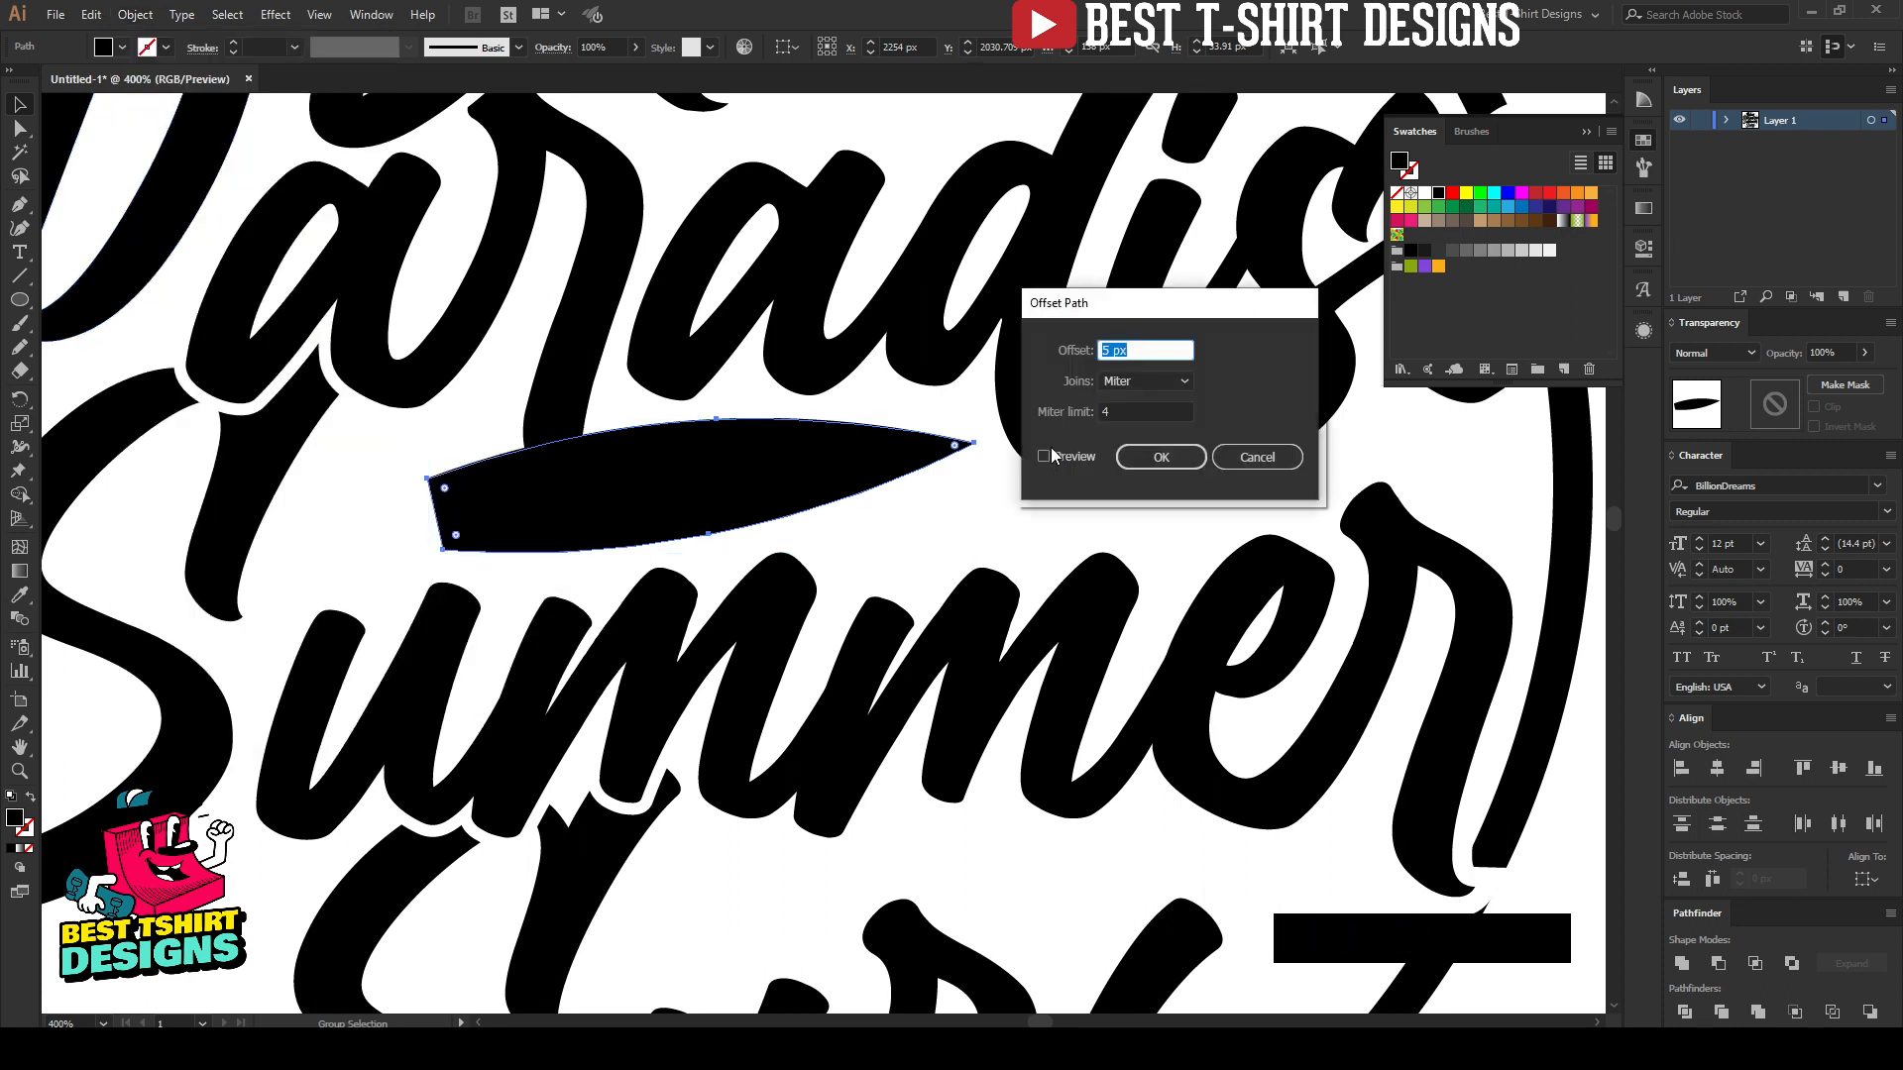
click(1061, 456)
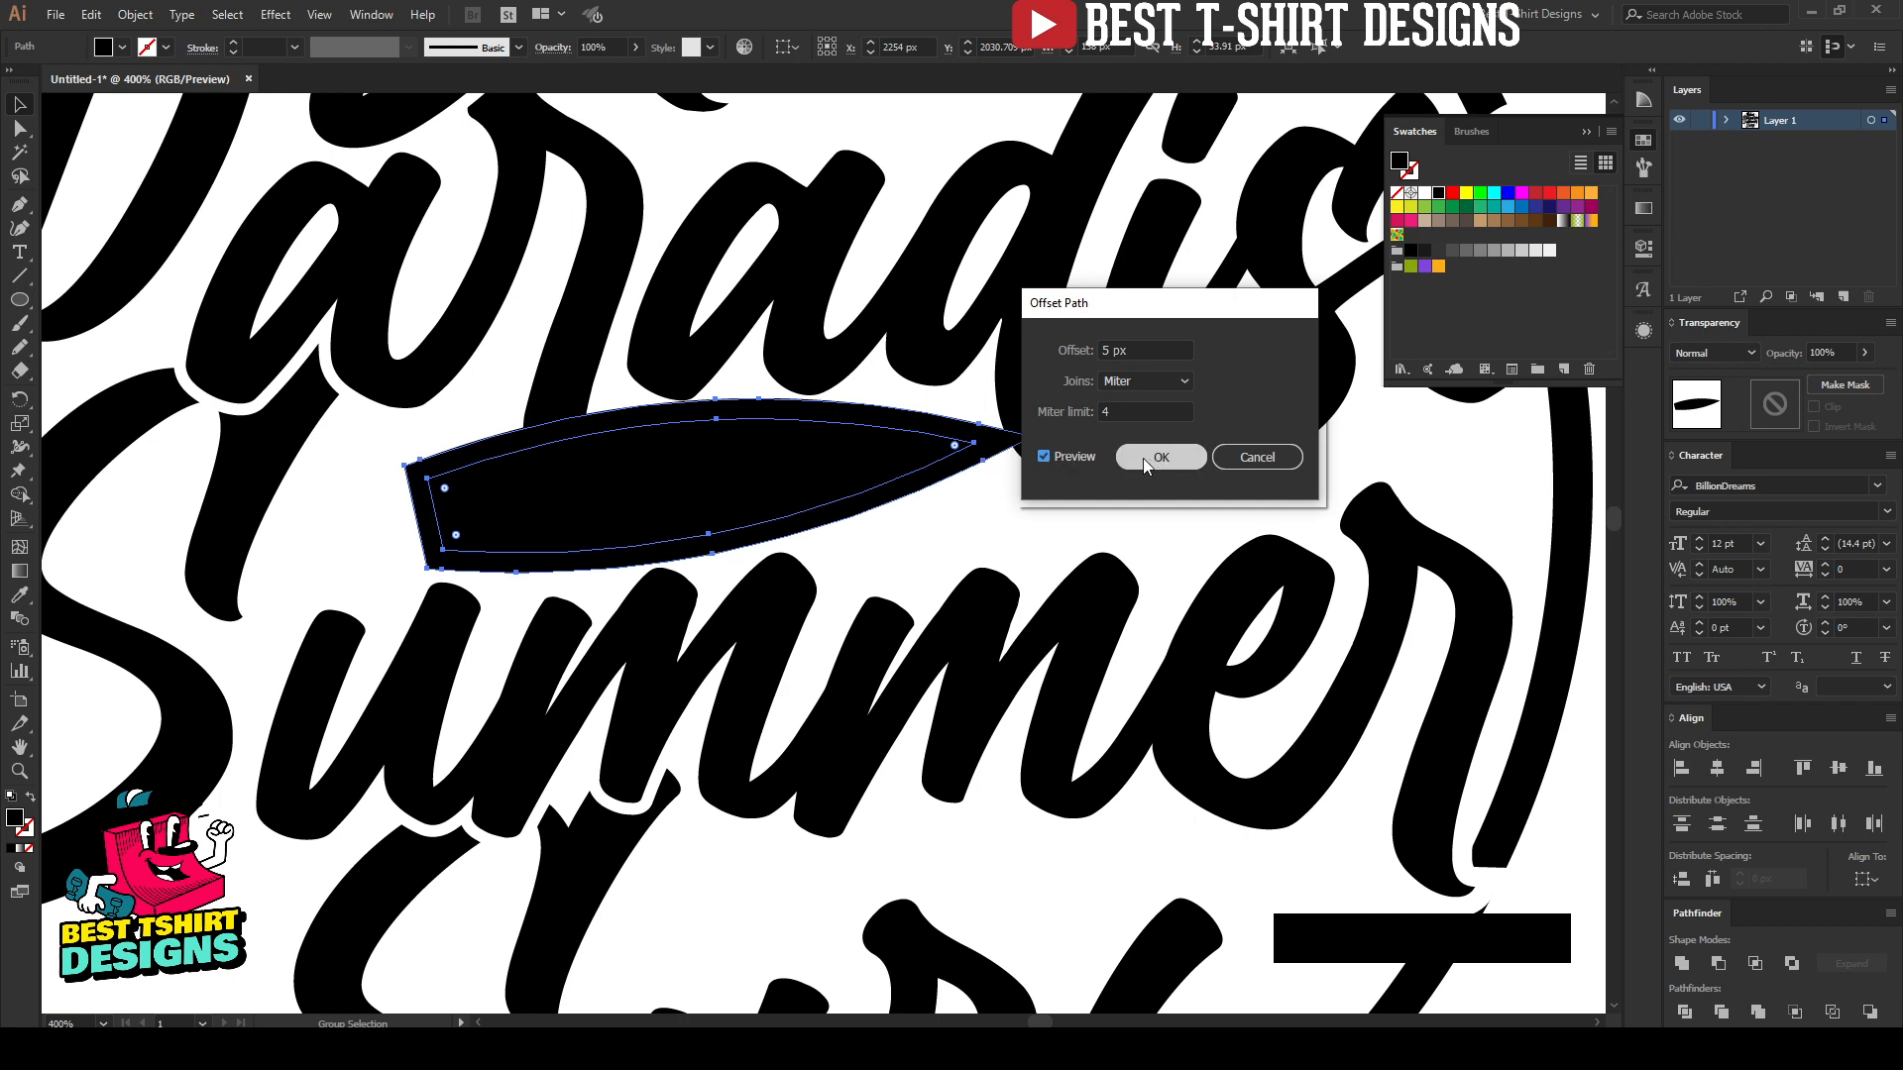
scroll(1138, 344, down, 2)
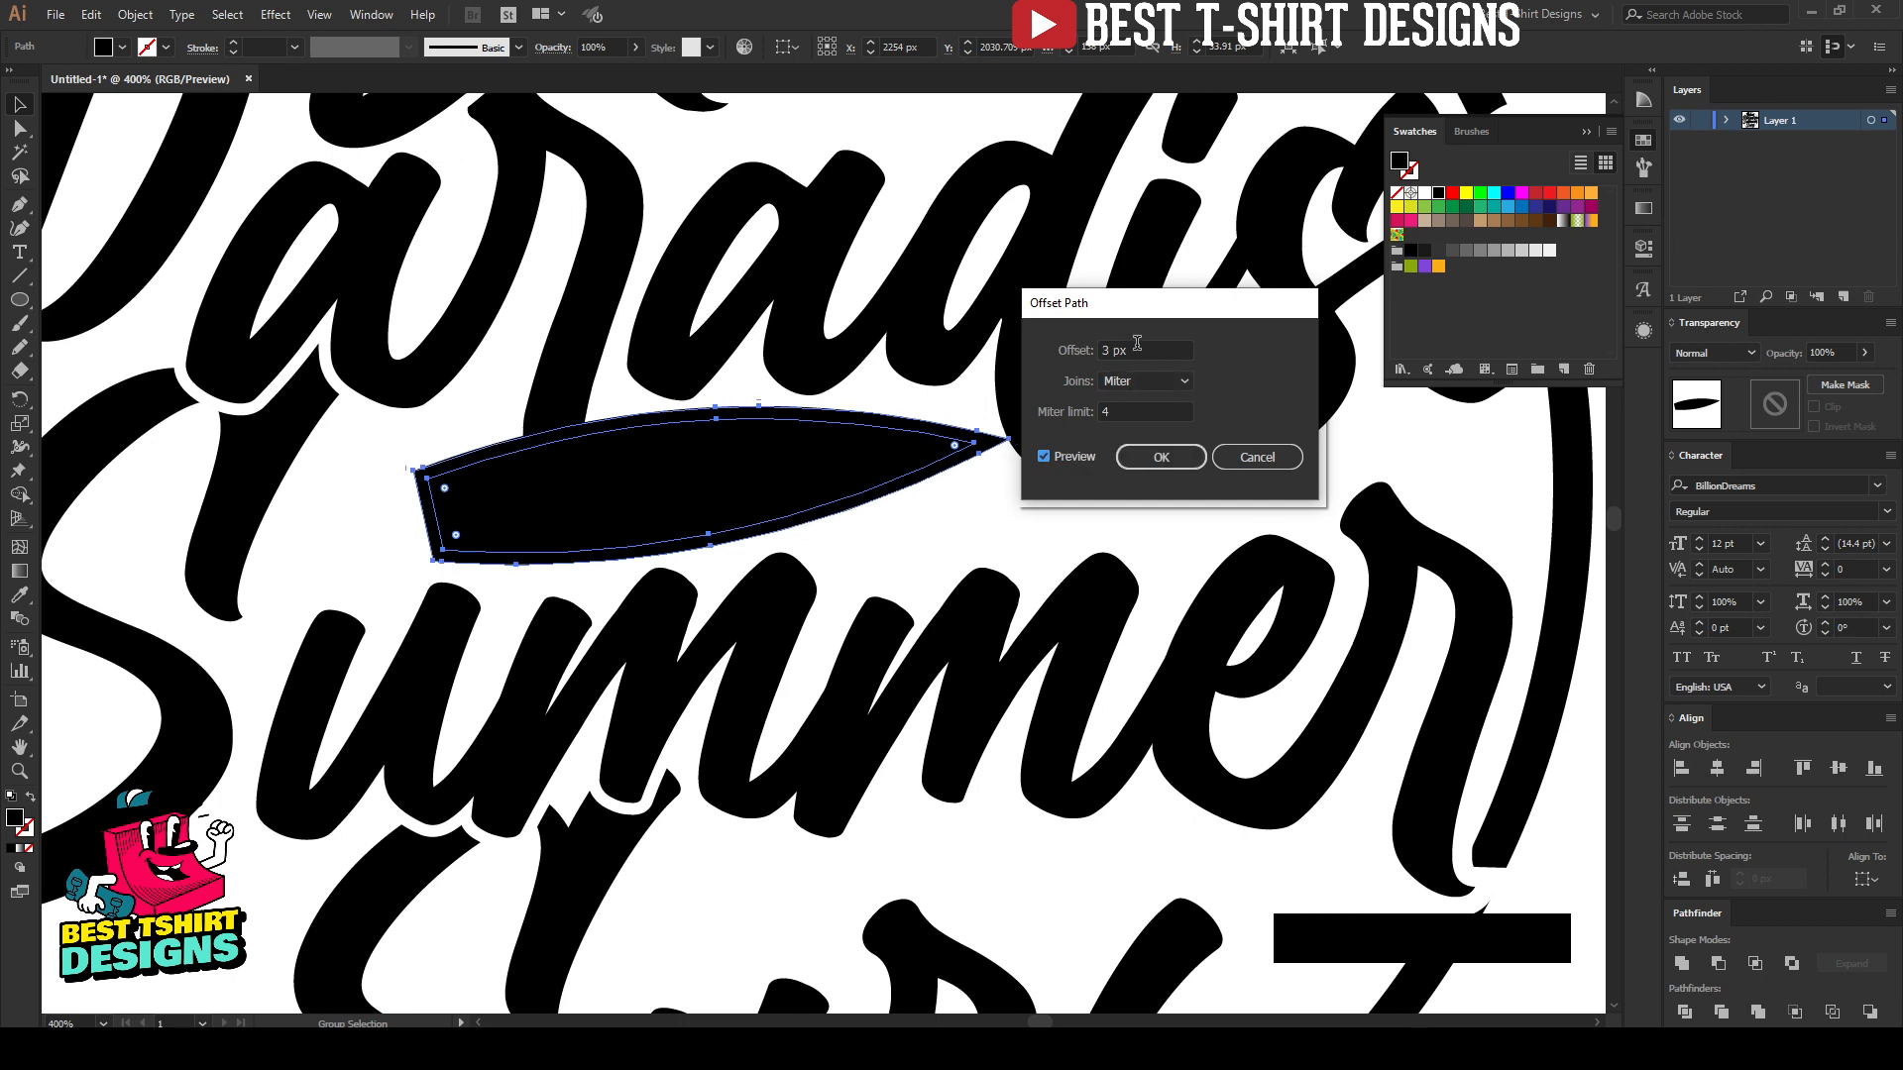
click(1151, 460)
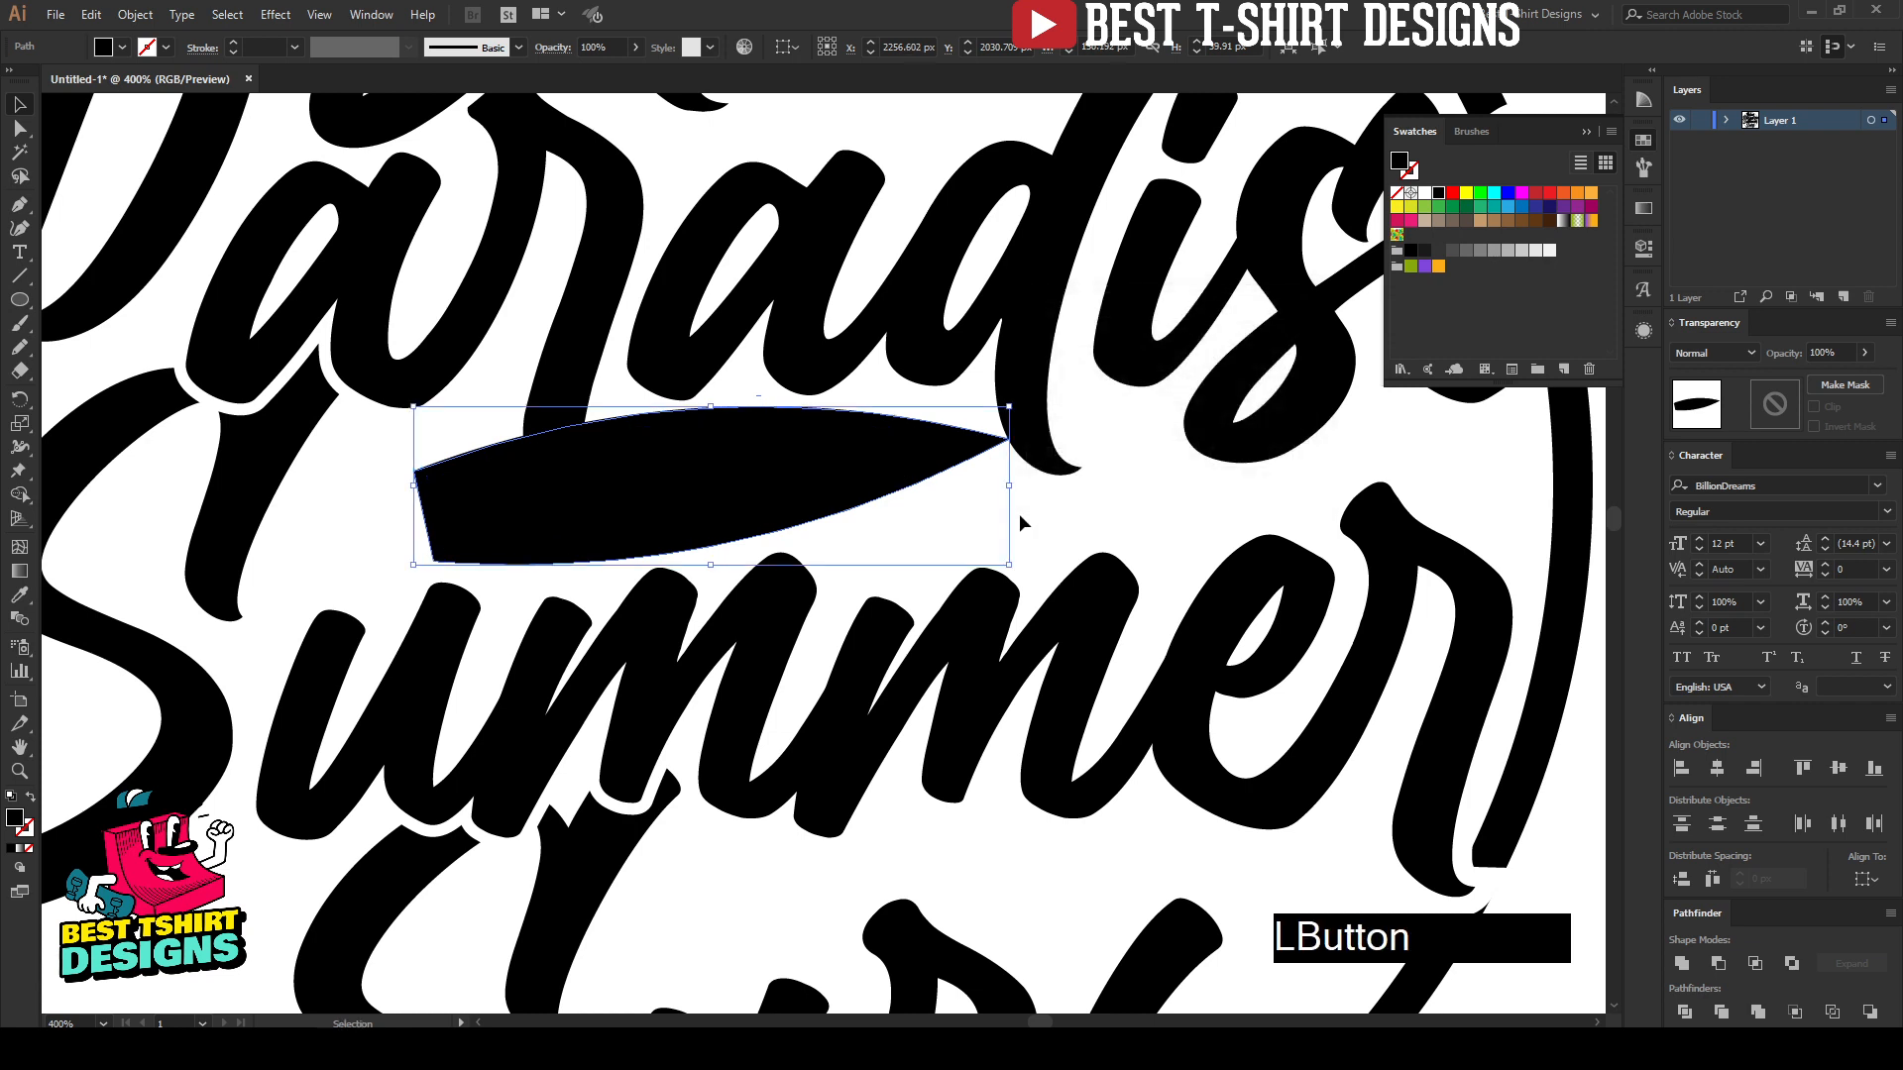
Step: Swap the fill and stroke of the offset board shape to make an unfilled black outline, and set its stroke weight to 2 pt
key(shift+x)
key(v)
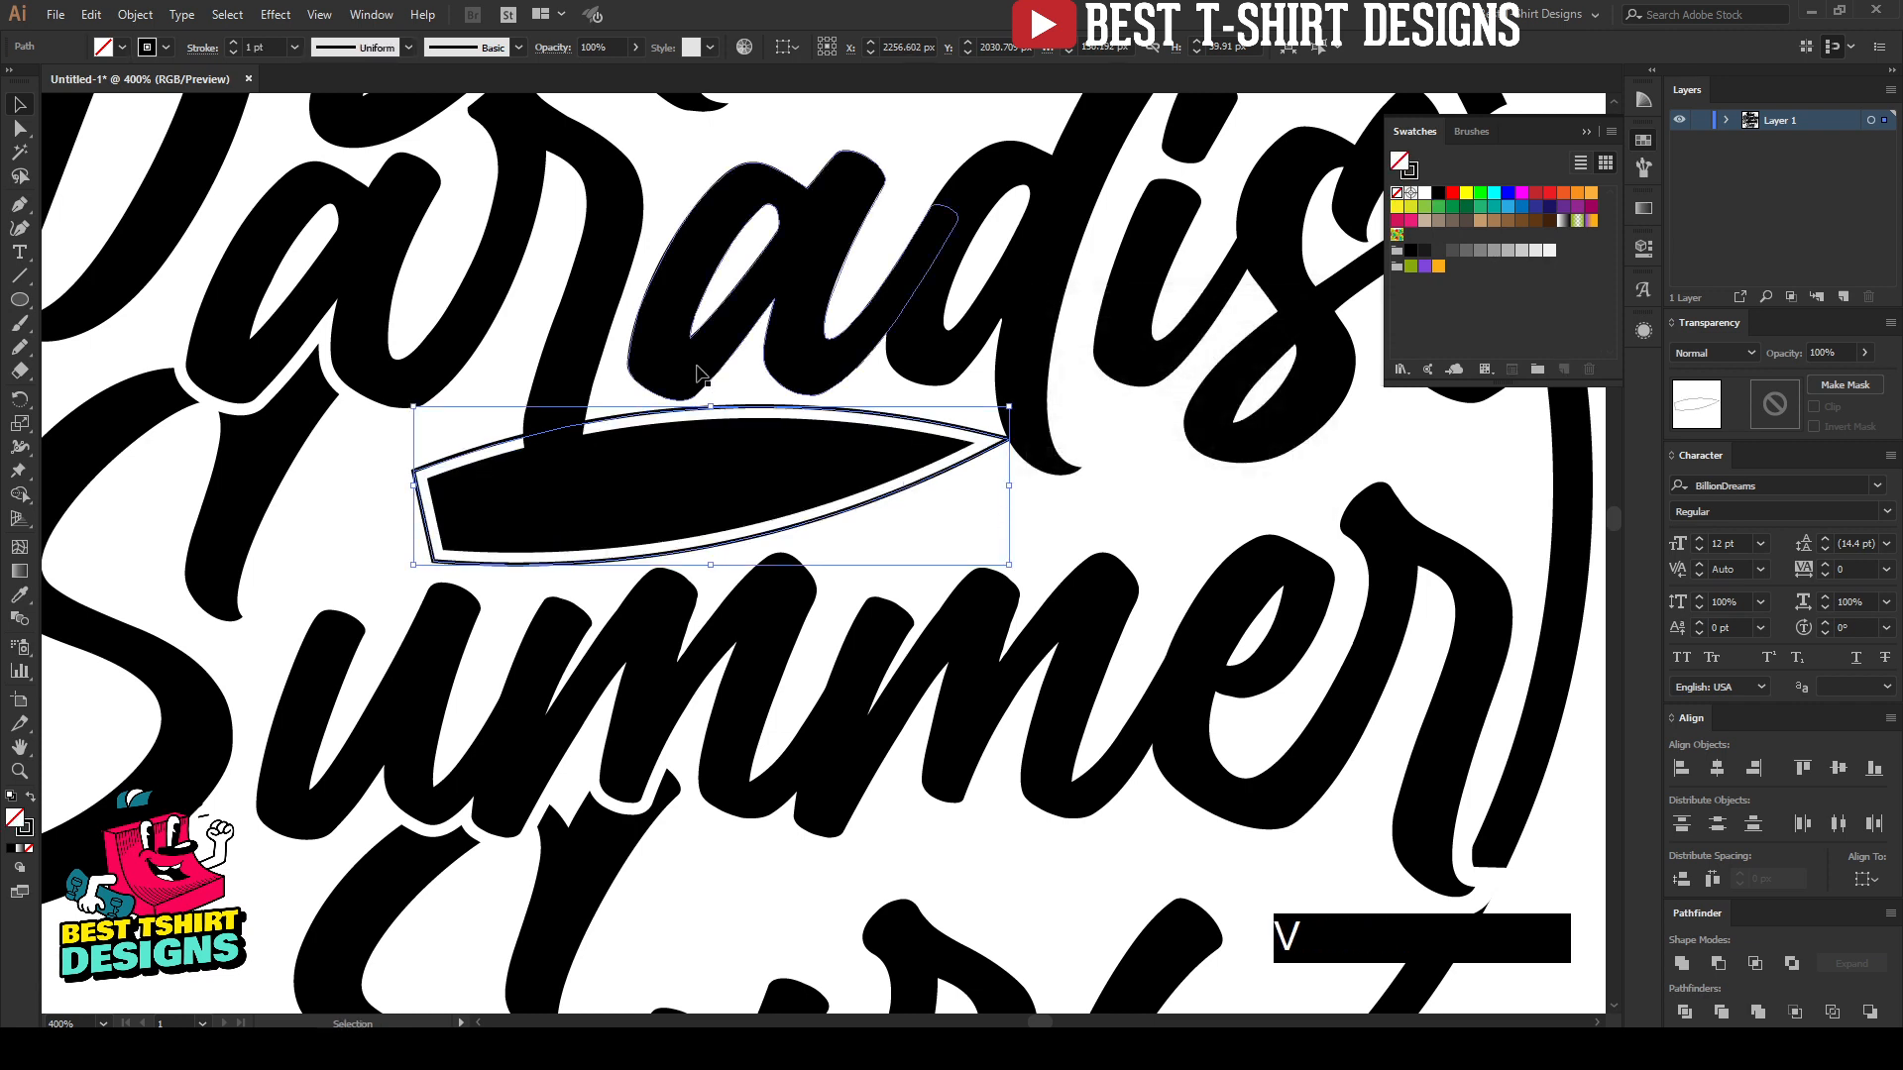
scroll(253, 50, up, 1)
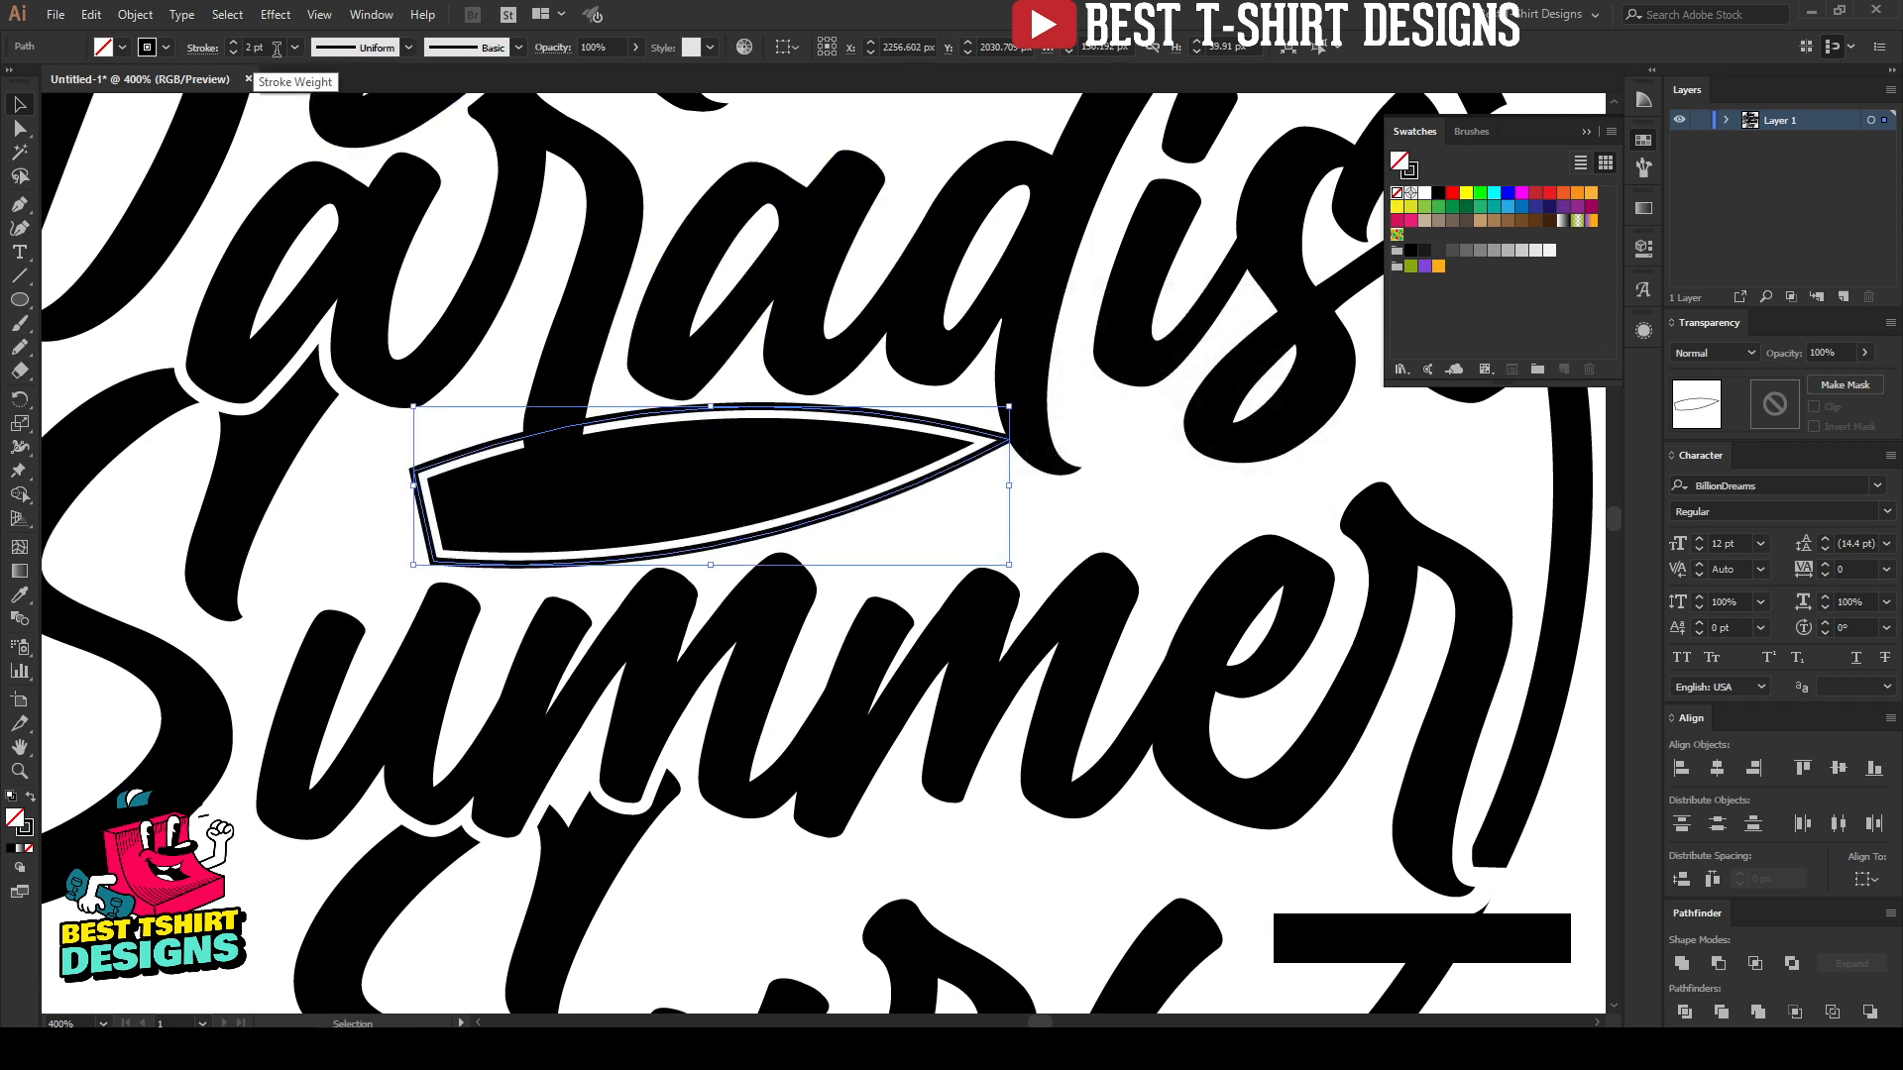
click(895, 536)
scroll(888, 533, down, 1)
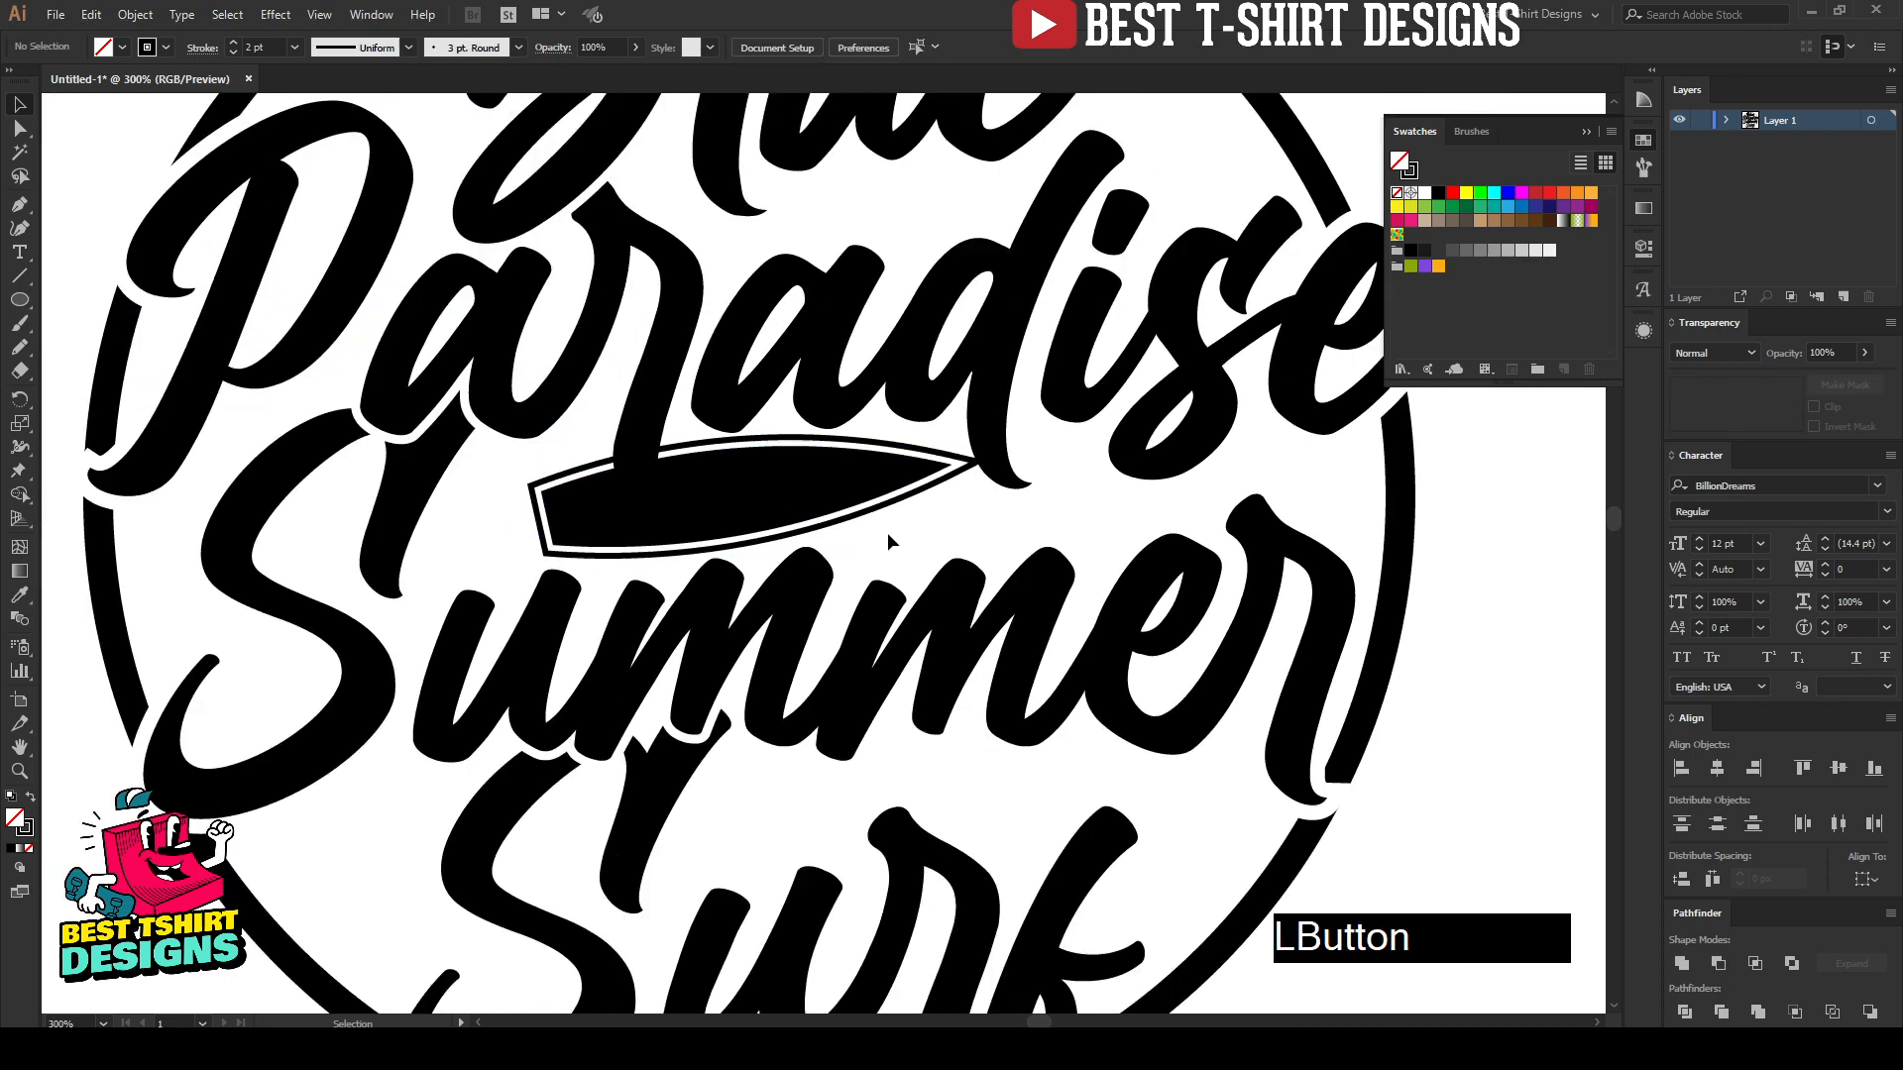
Step: Expand the fill and stroke of the board and its outline, and rotate the grouped board slightly clockwise between "Paradise" and "Summer"
drag(888, 534, 838, 489)
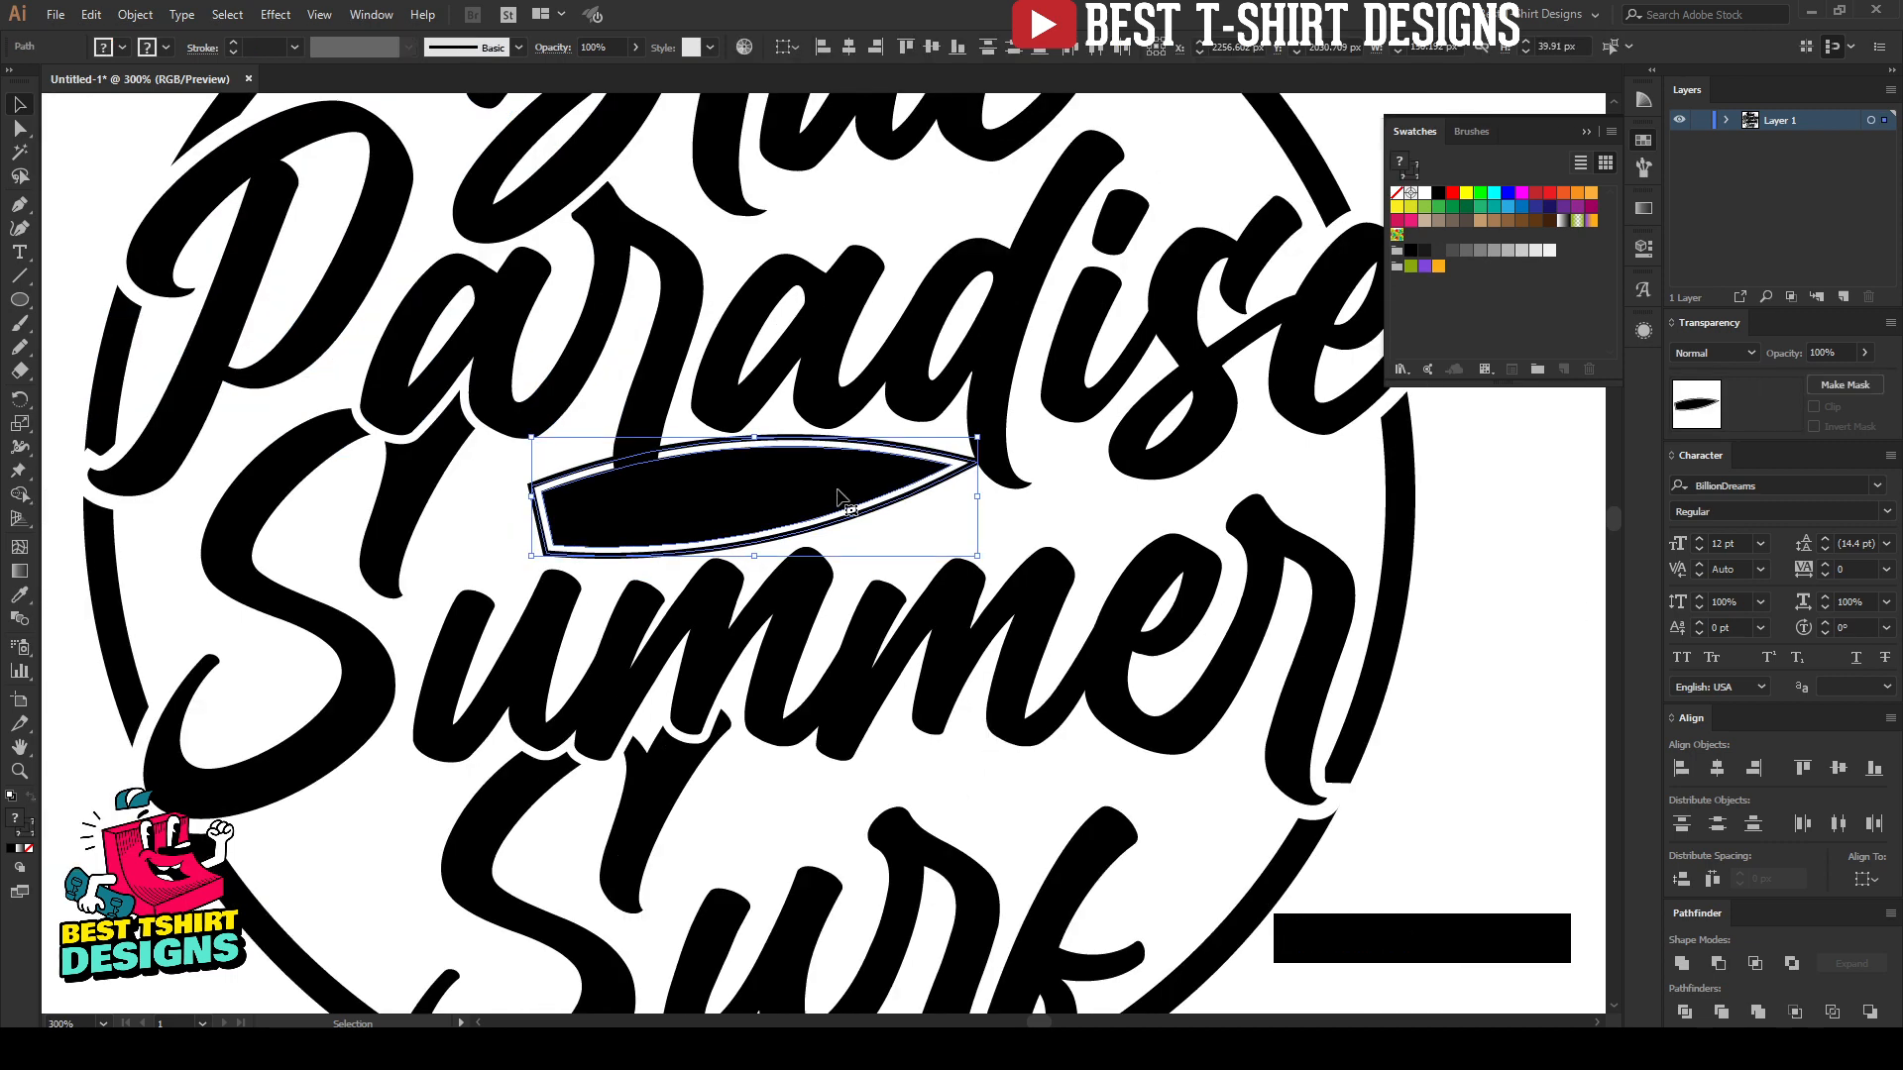
click(135, 14)
click(167, 226)
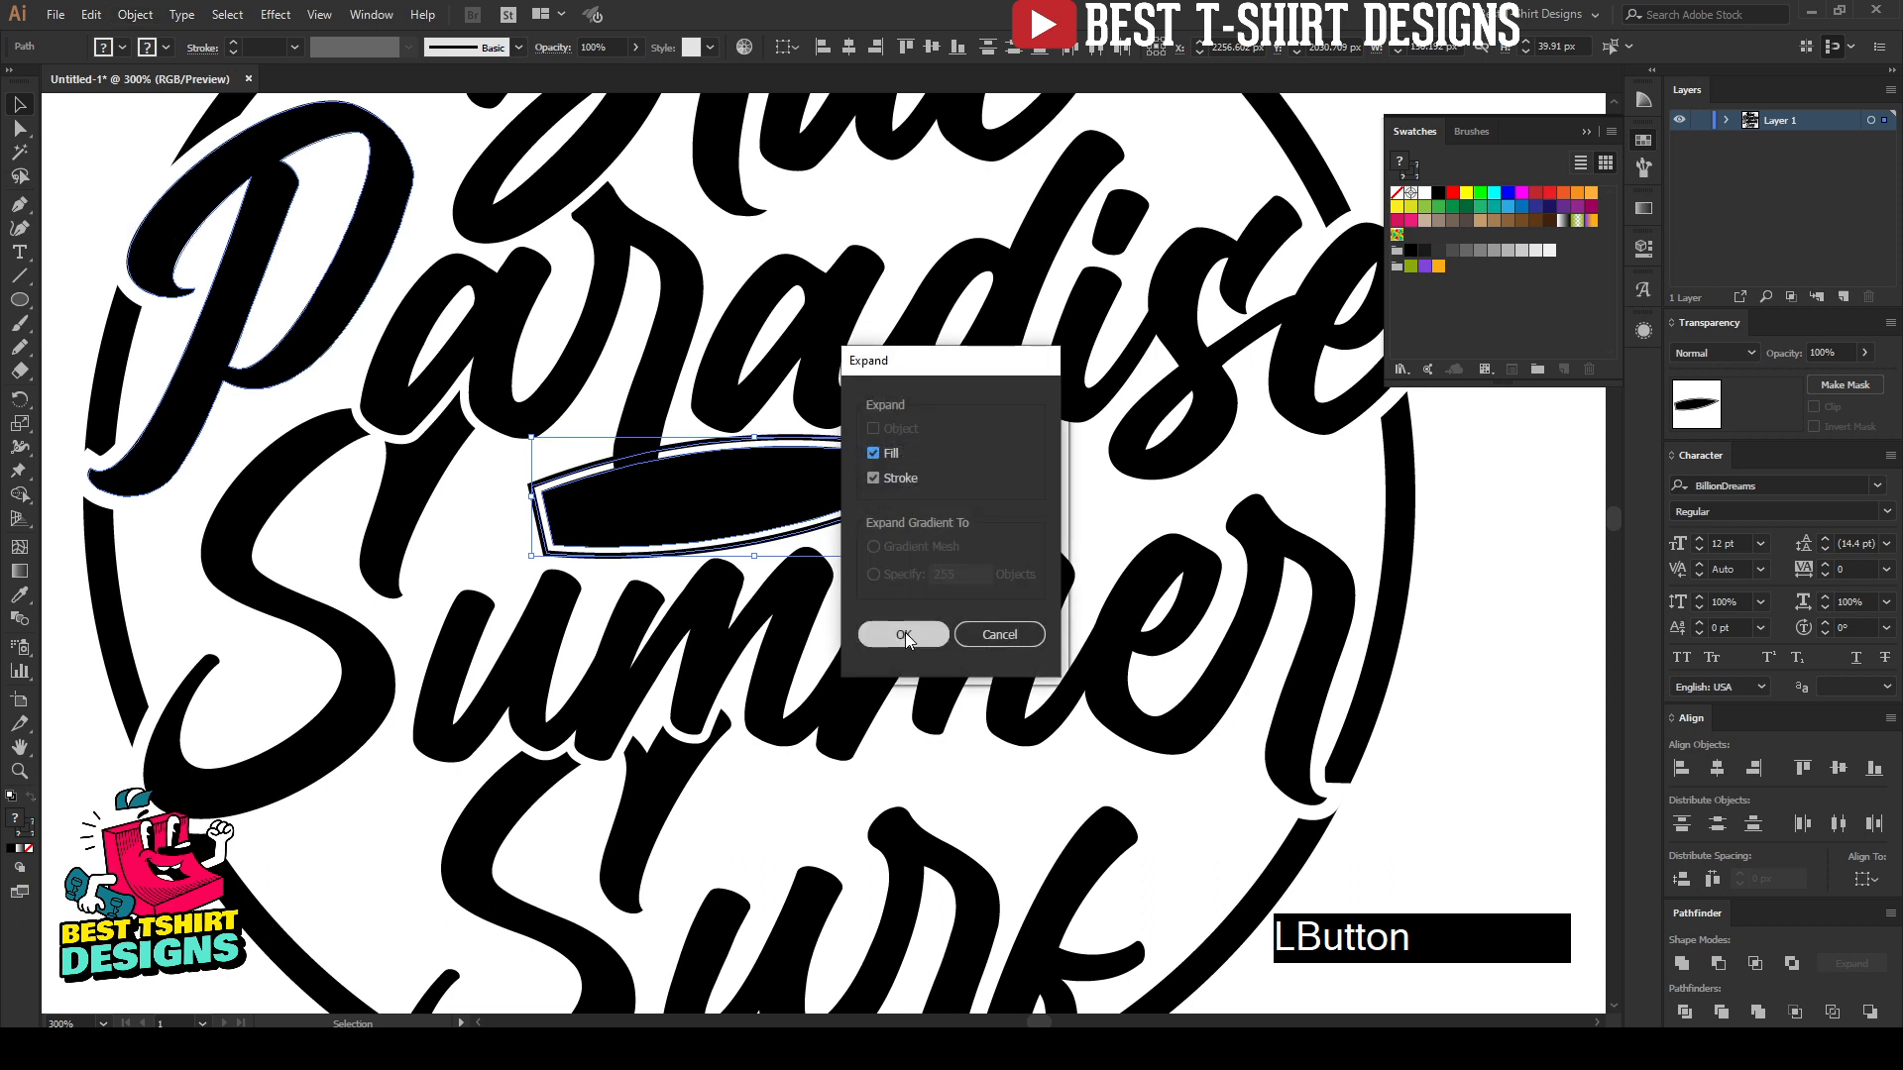
click(906, 632)
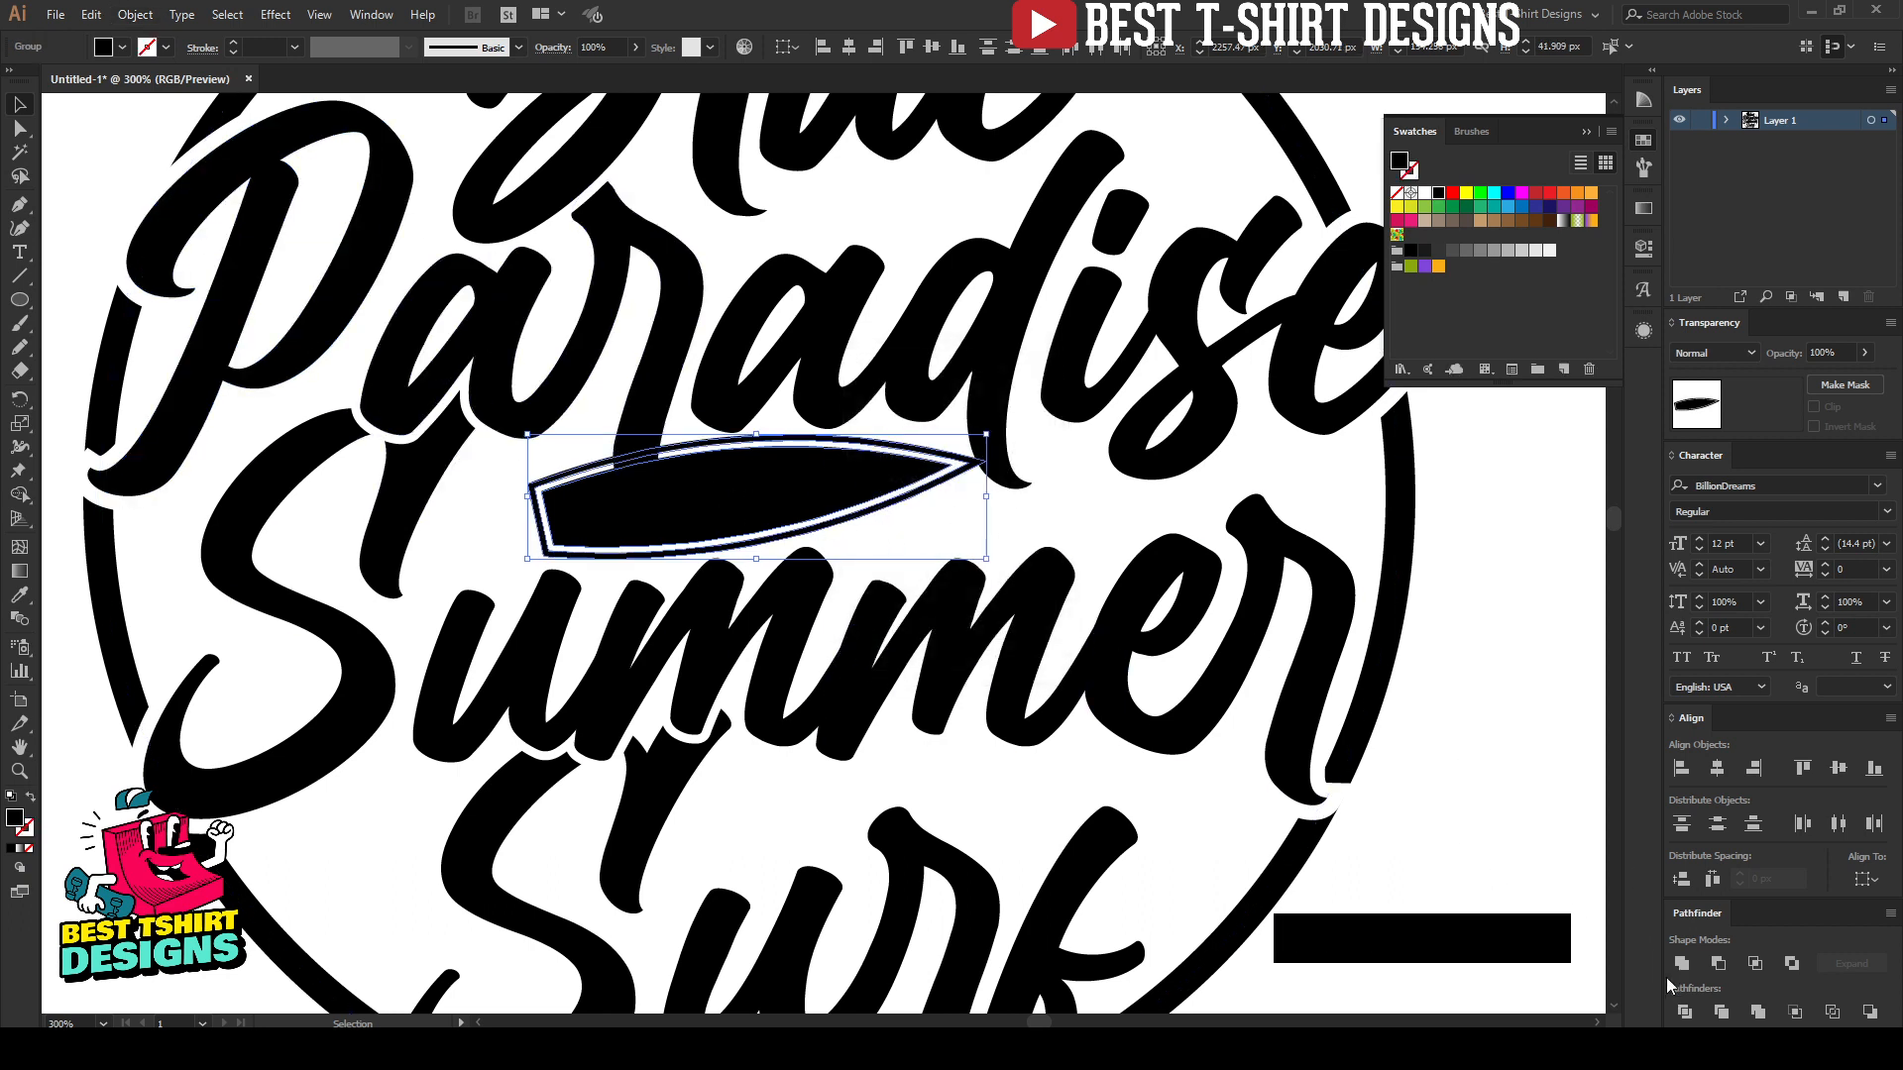
click(989, 500)
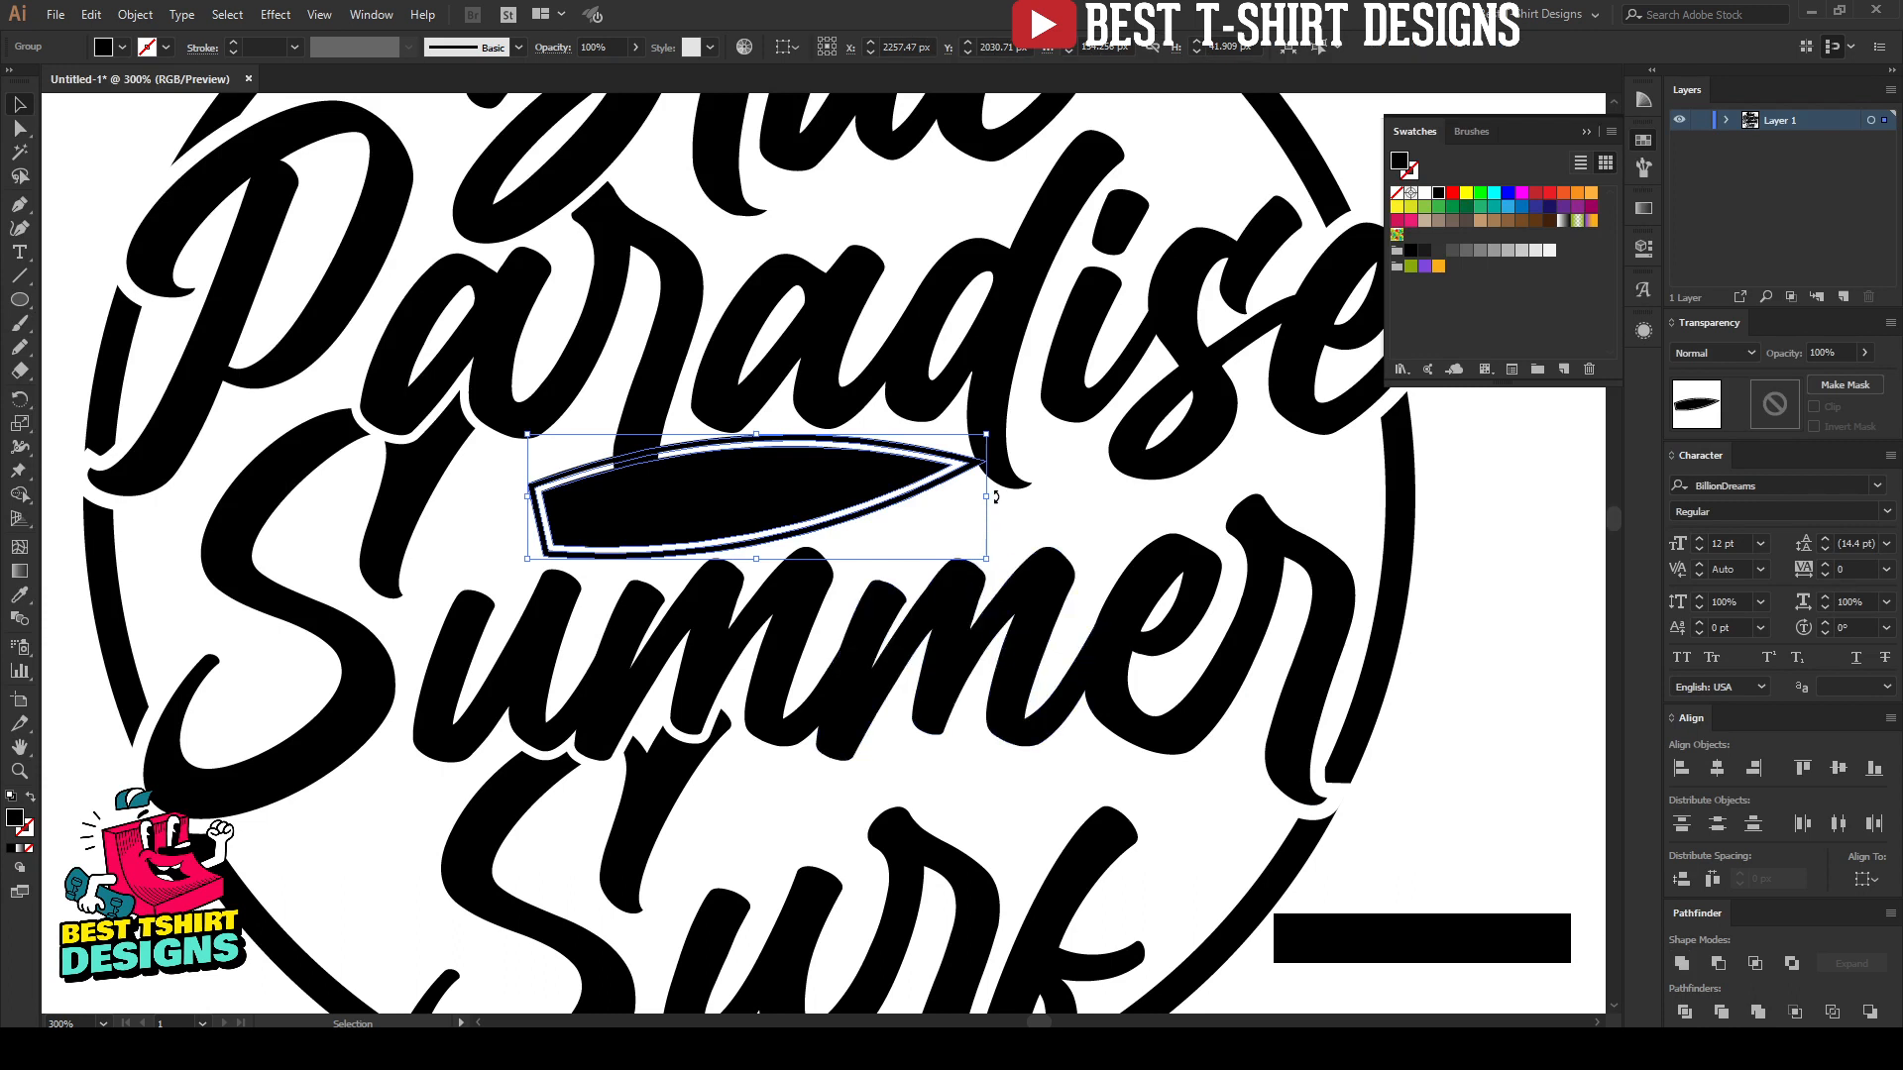
drag(996, 496, 883, 490)
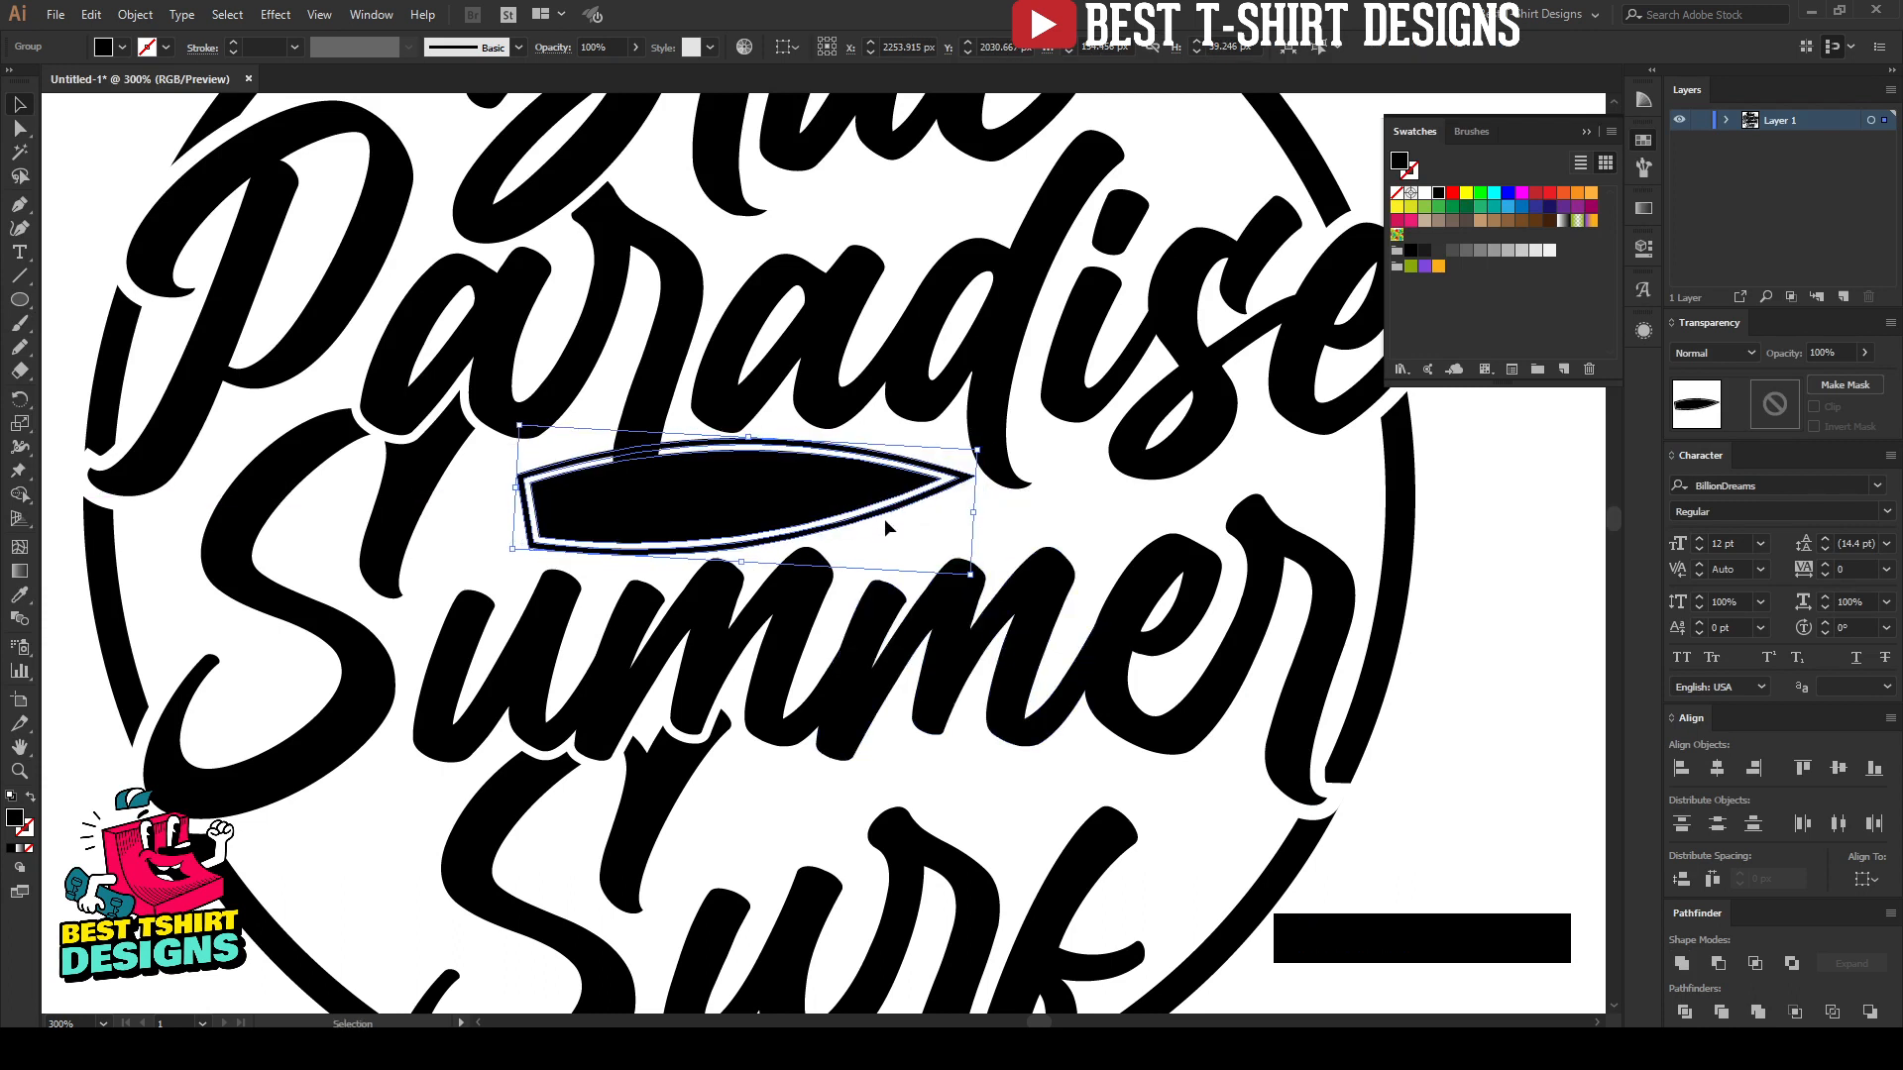
Step: Offset the paths of the rotated, expanded board group by 3 px with miter joins
key(ctrl+alt+o)
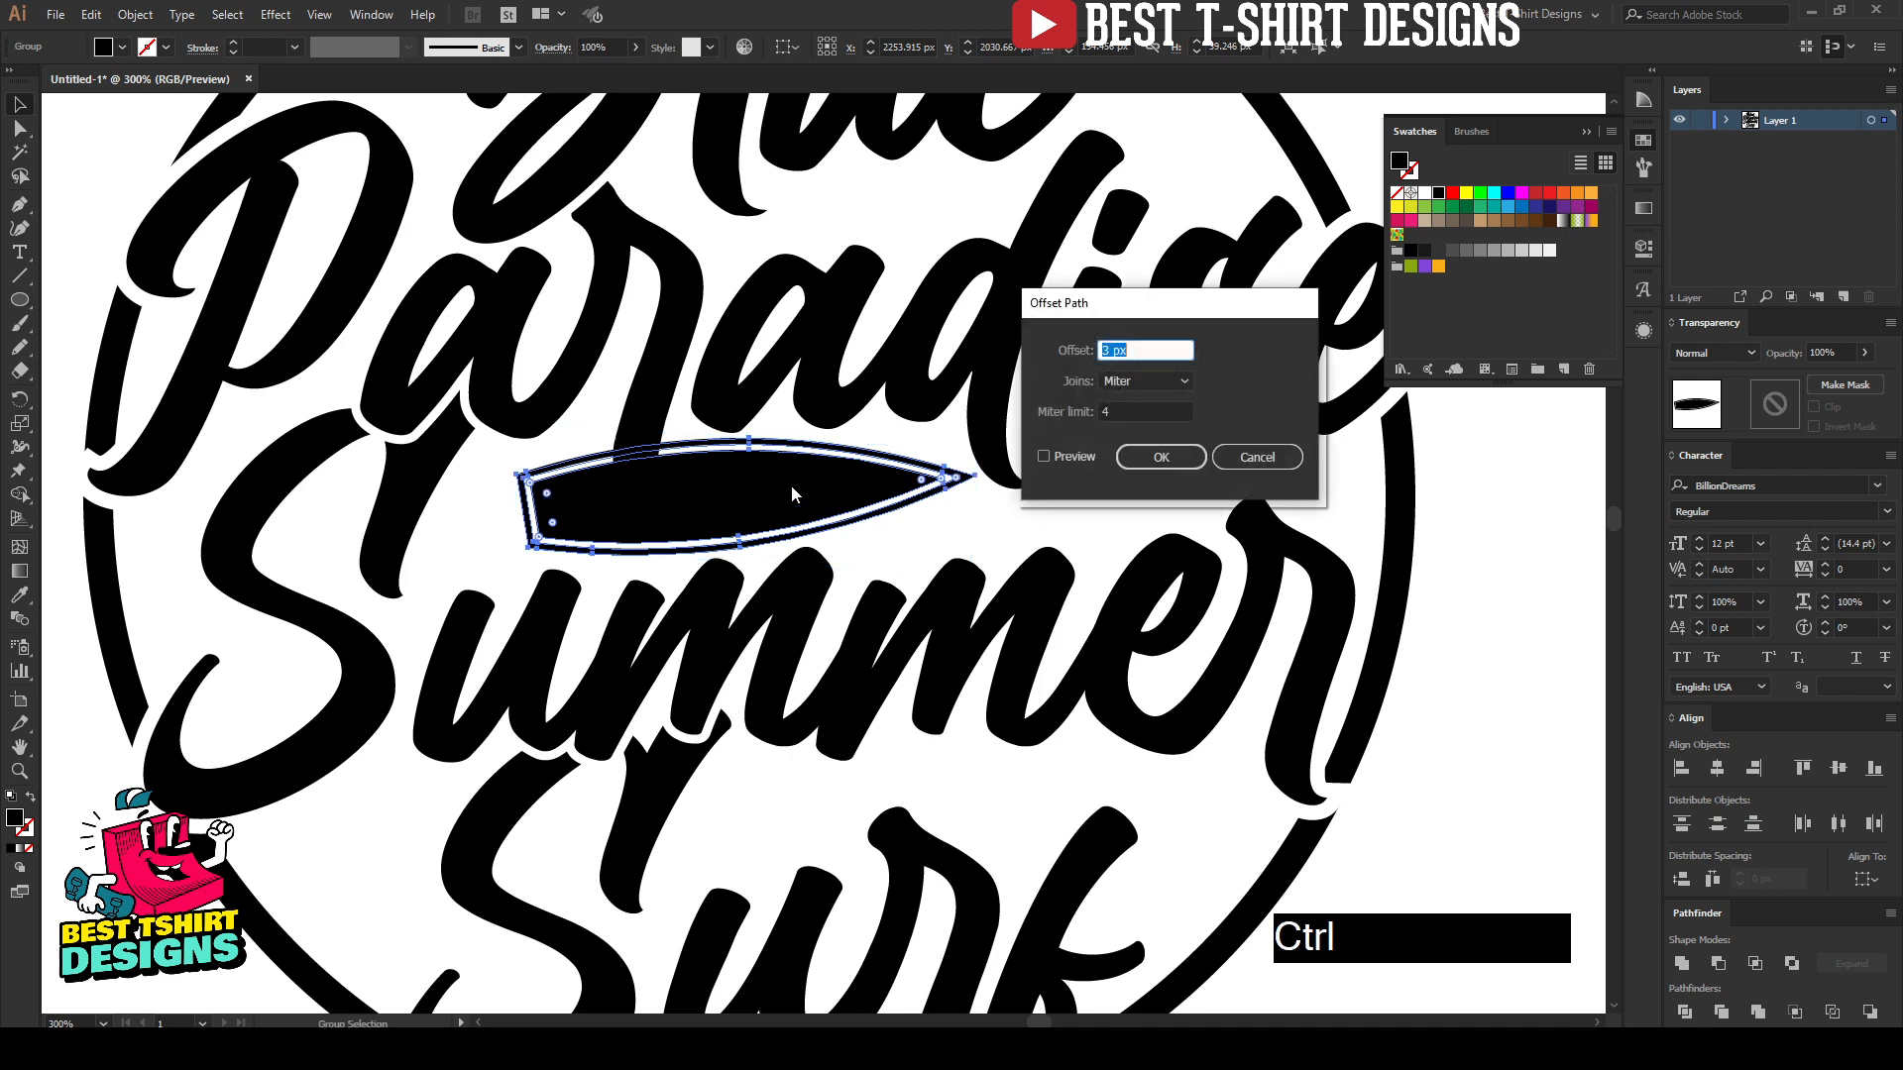
click(1068, 458)
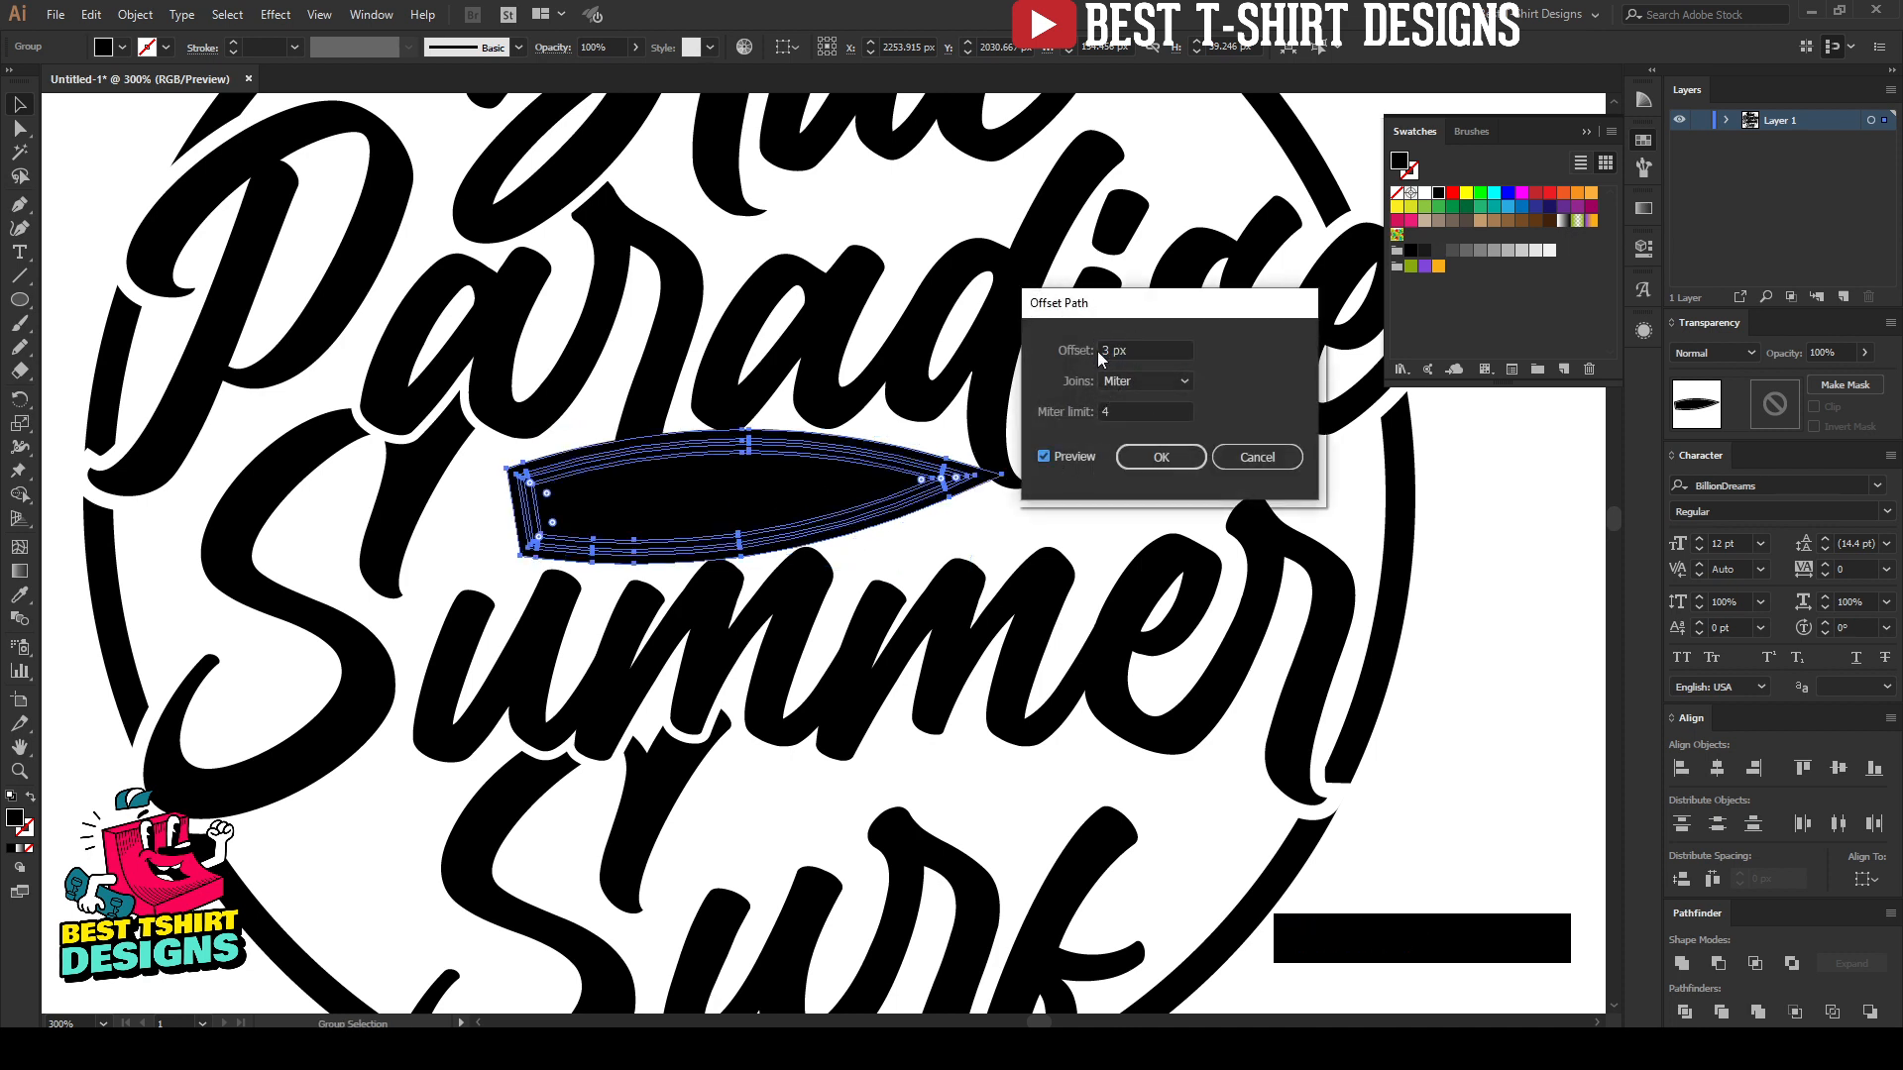
click(1126, 455)
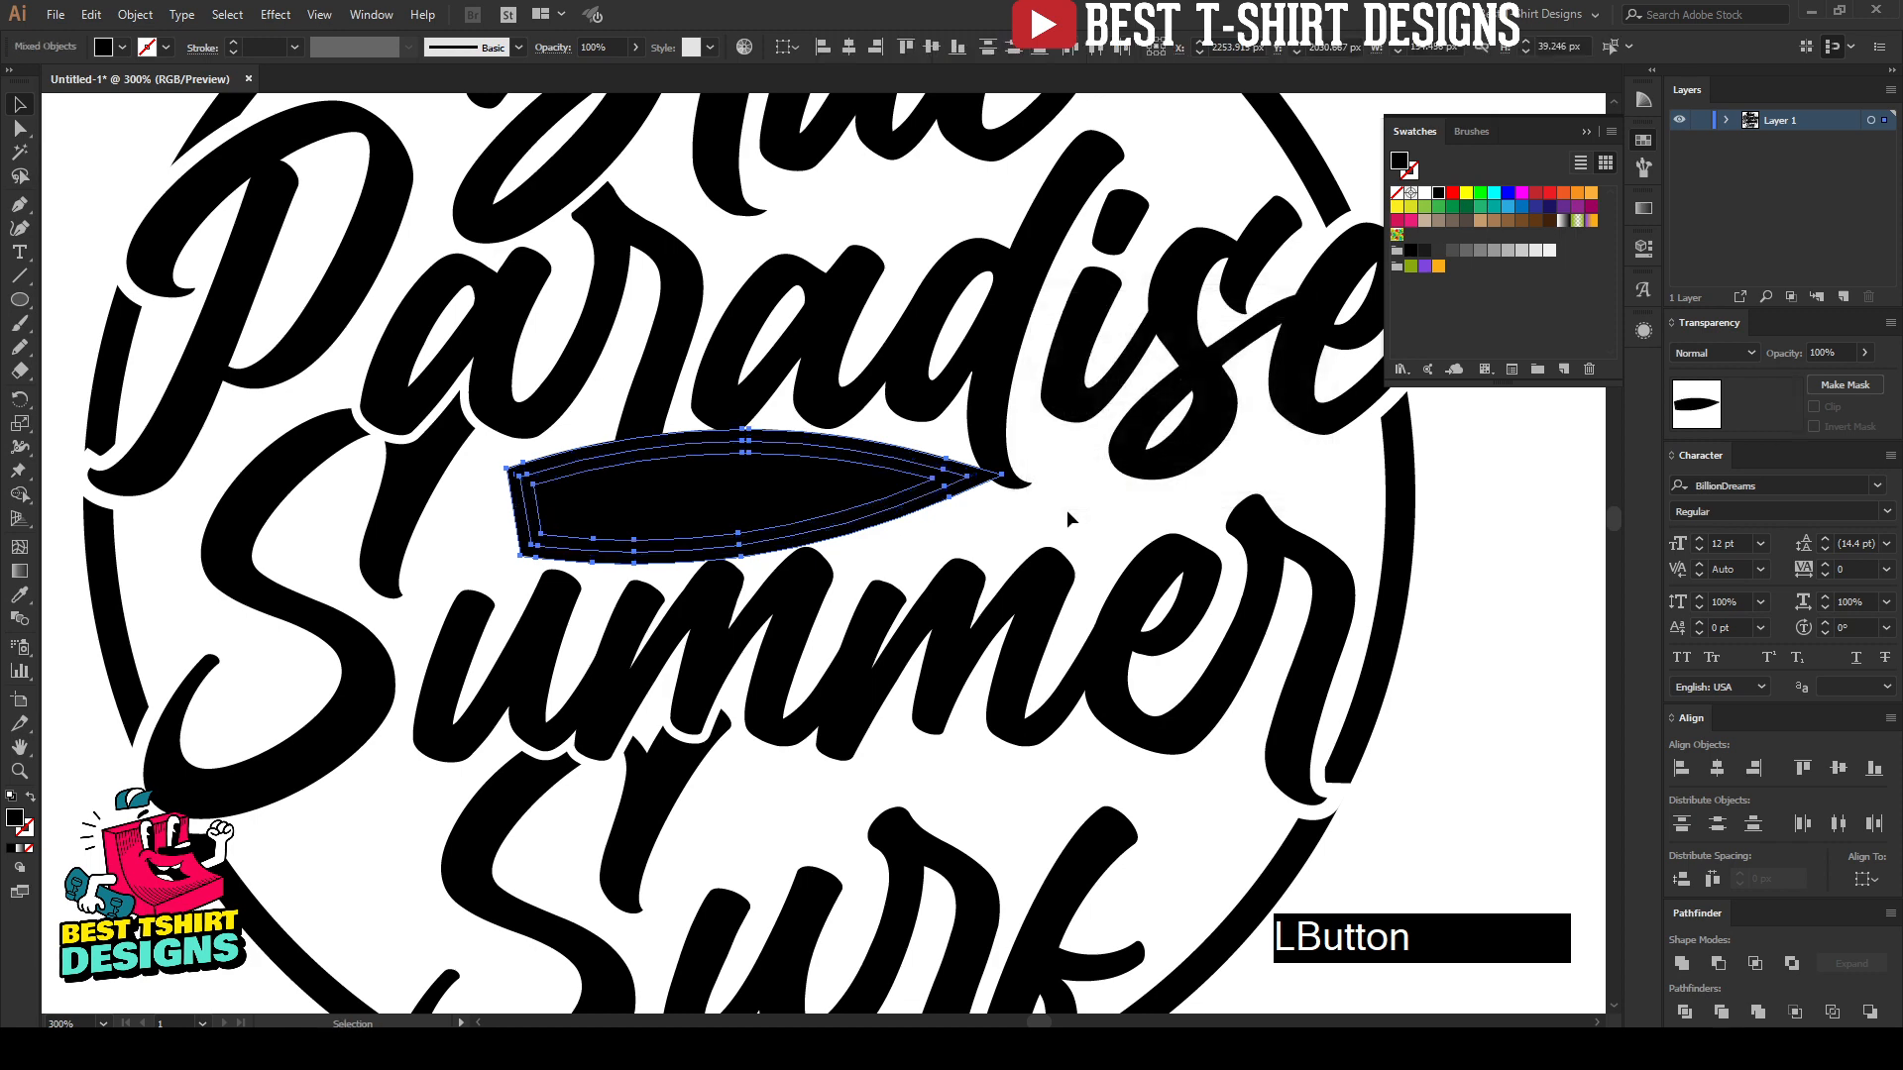
Step: Cut the offset shapes and paste them in place into a new, unclipped opacity mask on the lettering group
key(ctrl+x)
click(1003, 385)
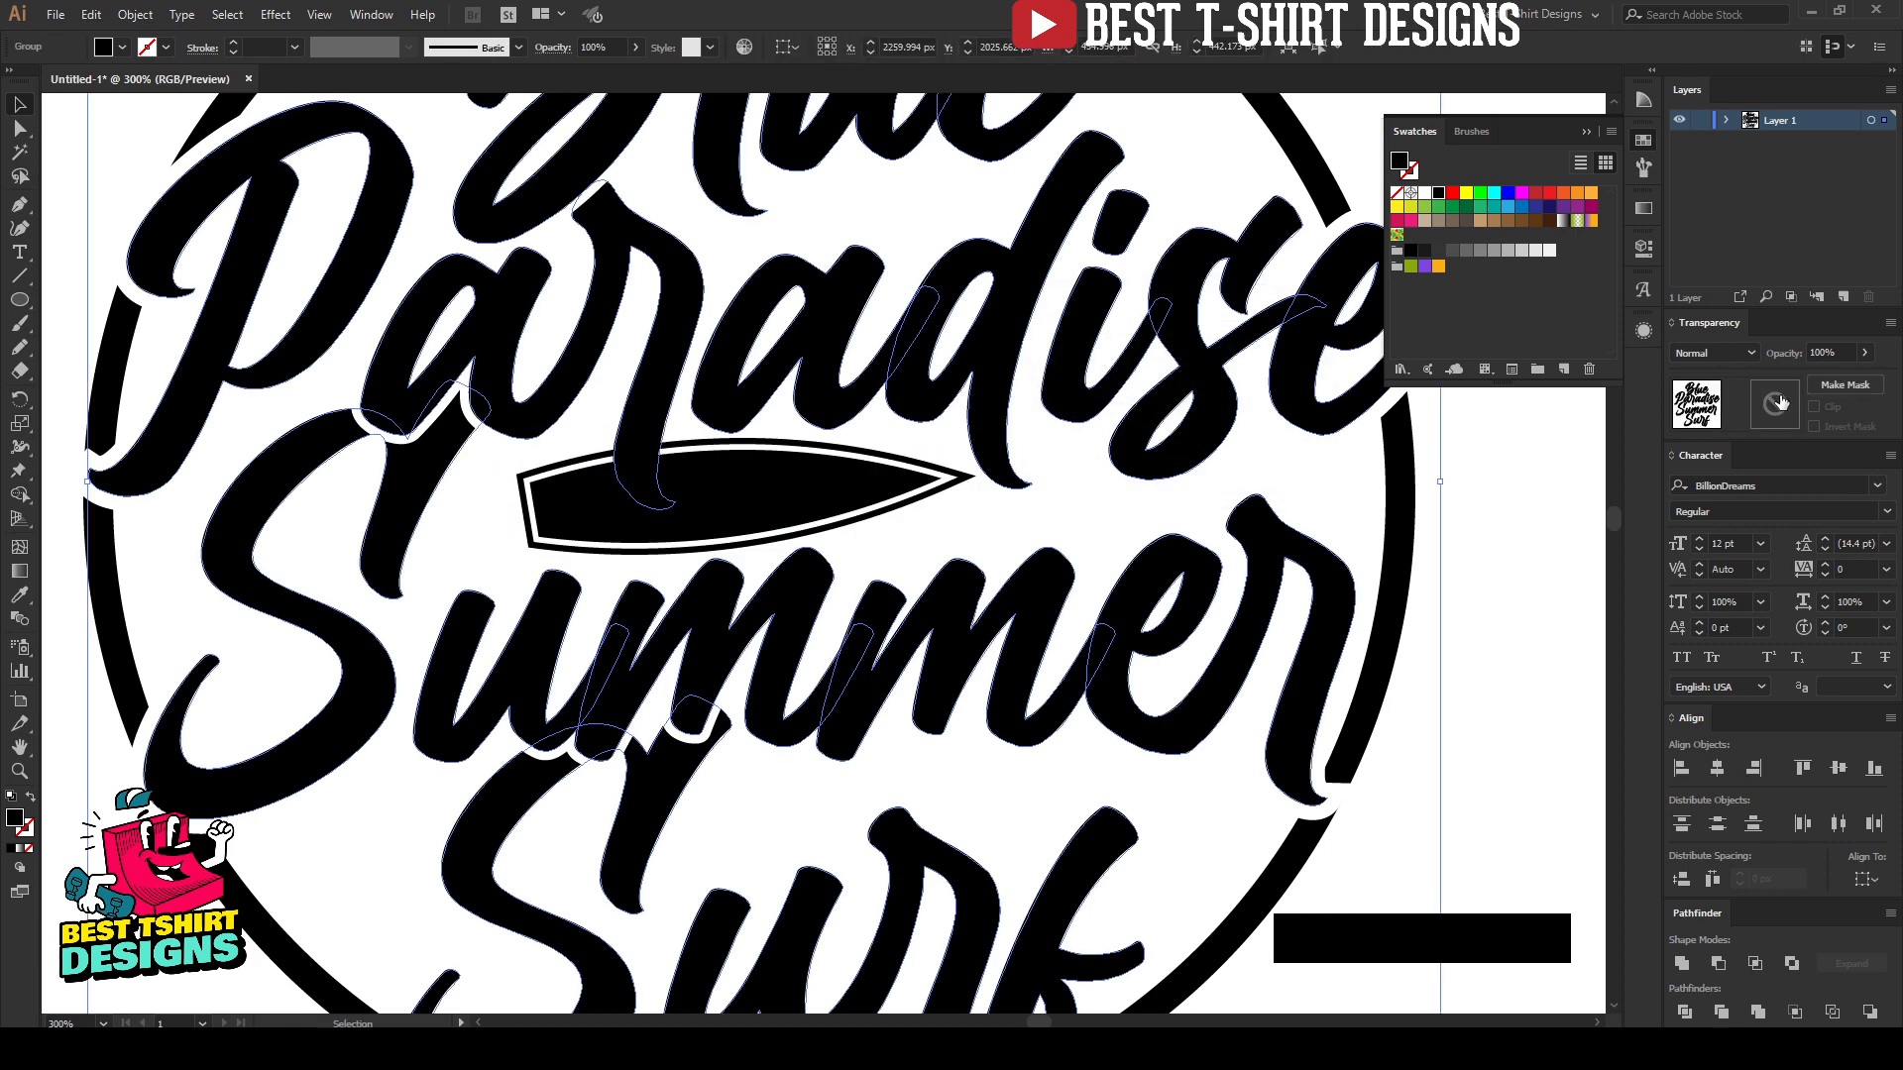
click(1781, 401)
key(ctrl+f)
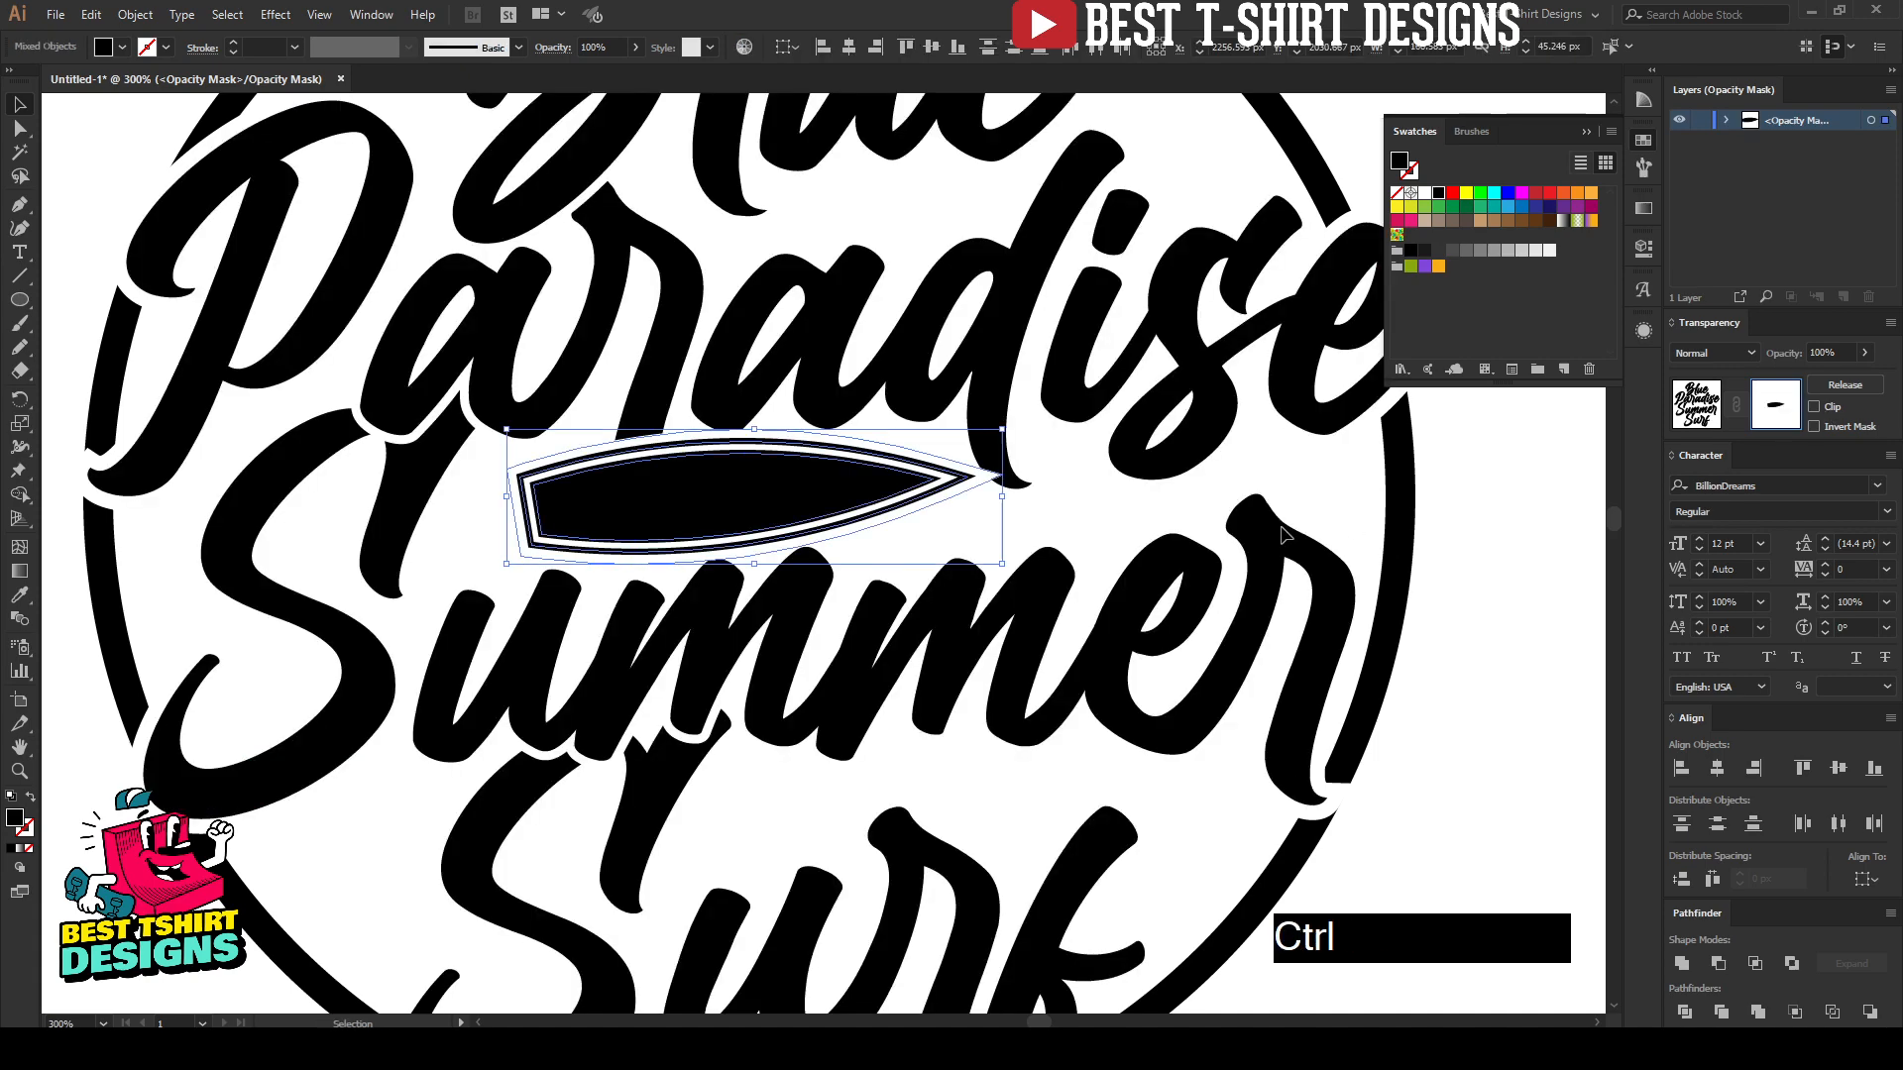
ctrl+click(1068, 505)
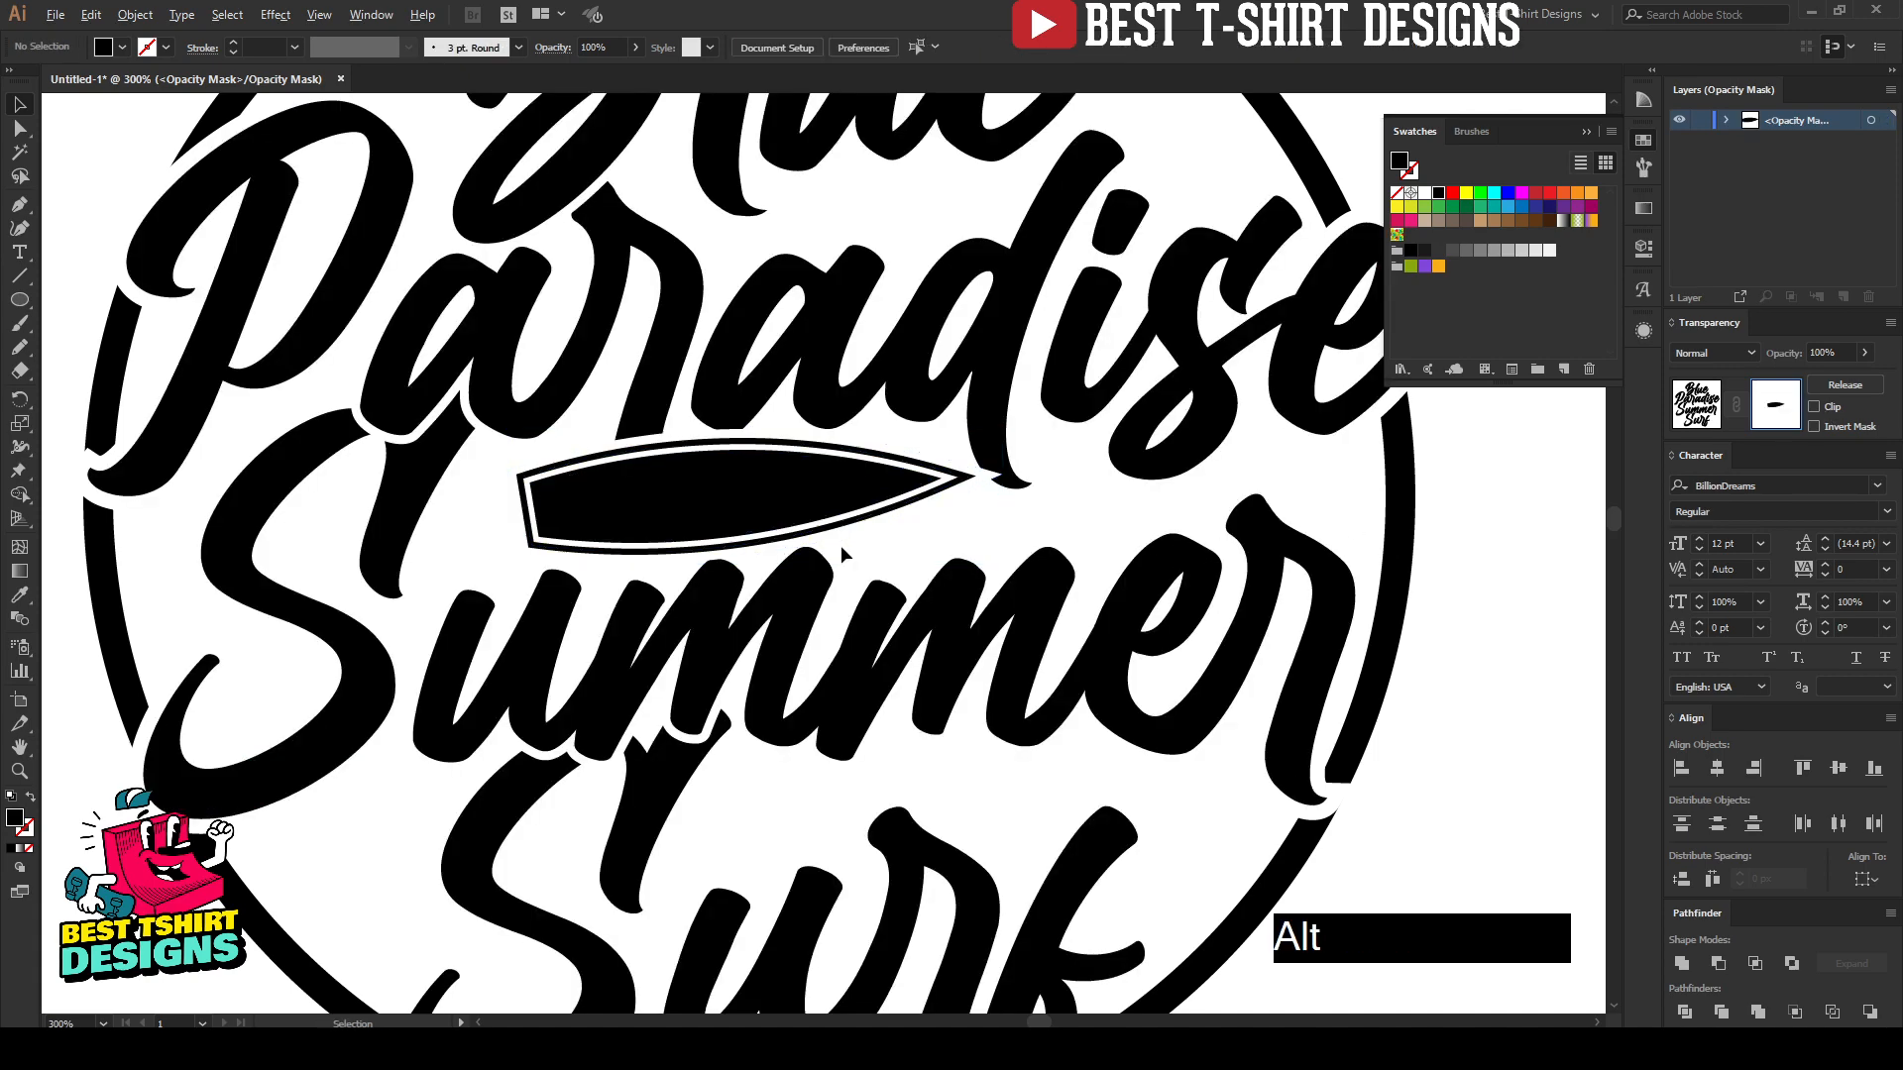
Step: Pull the mask shape's sharp tip back toward the board's point, clear of the tail of the "d" in "Paradise"
scroll(890, 668, down, 1)
scroll(993, 718, up, 2)
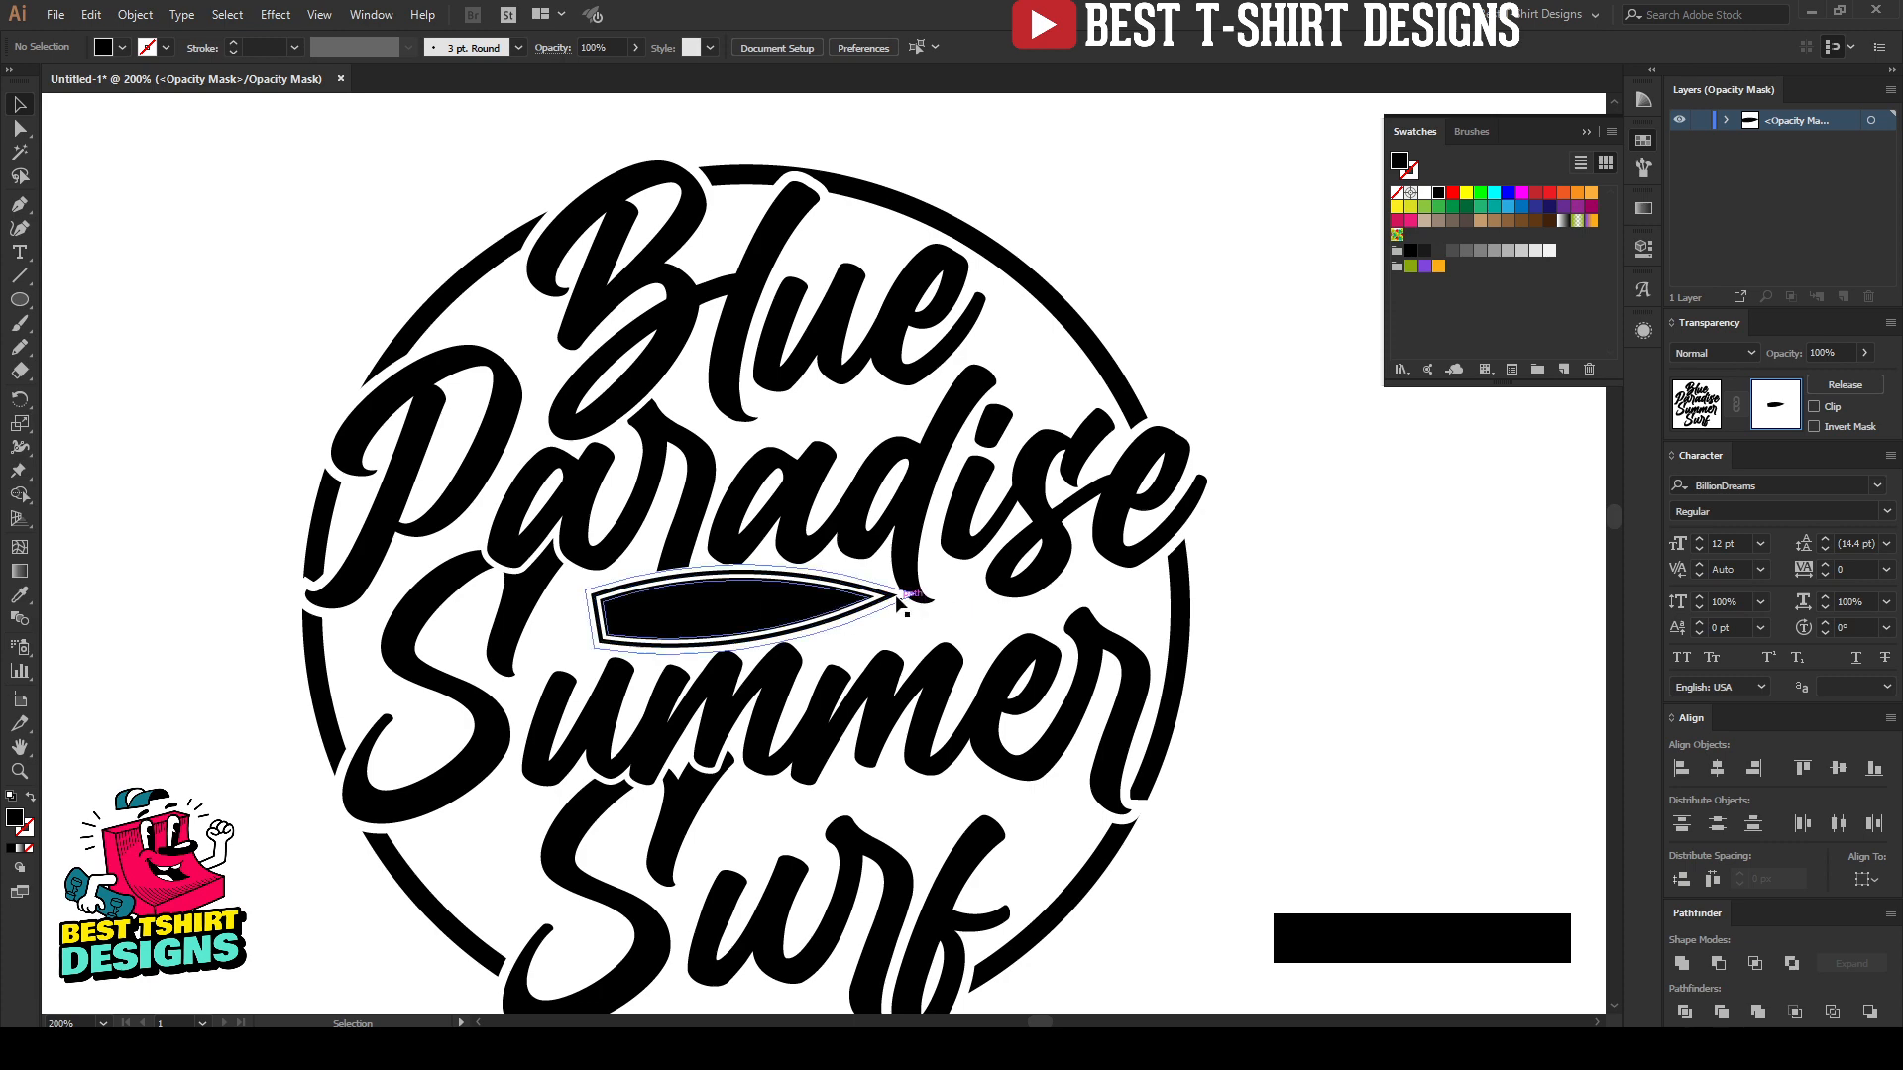
scroll(899, 602, up, 3)
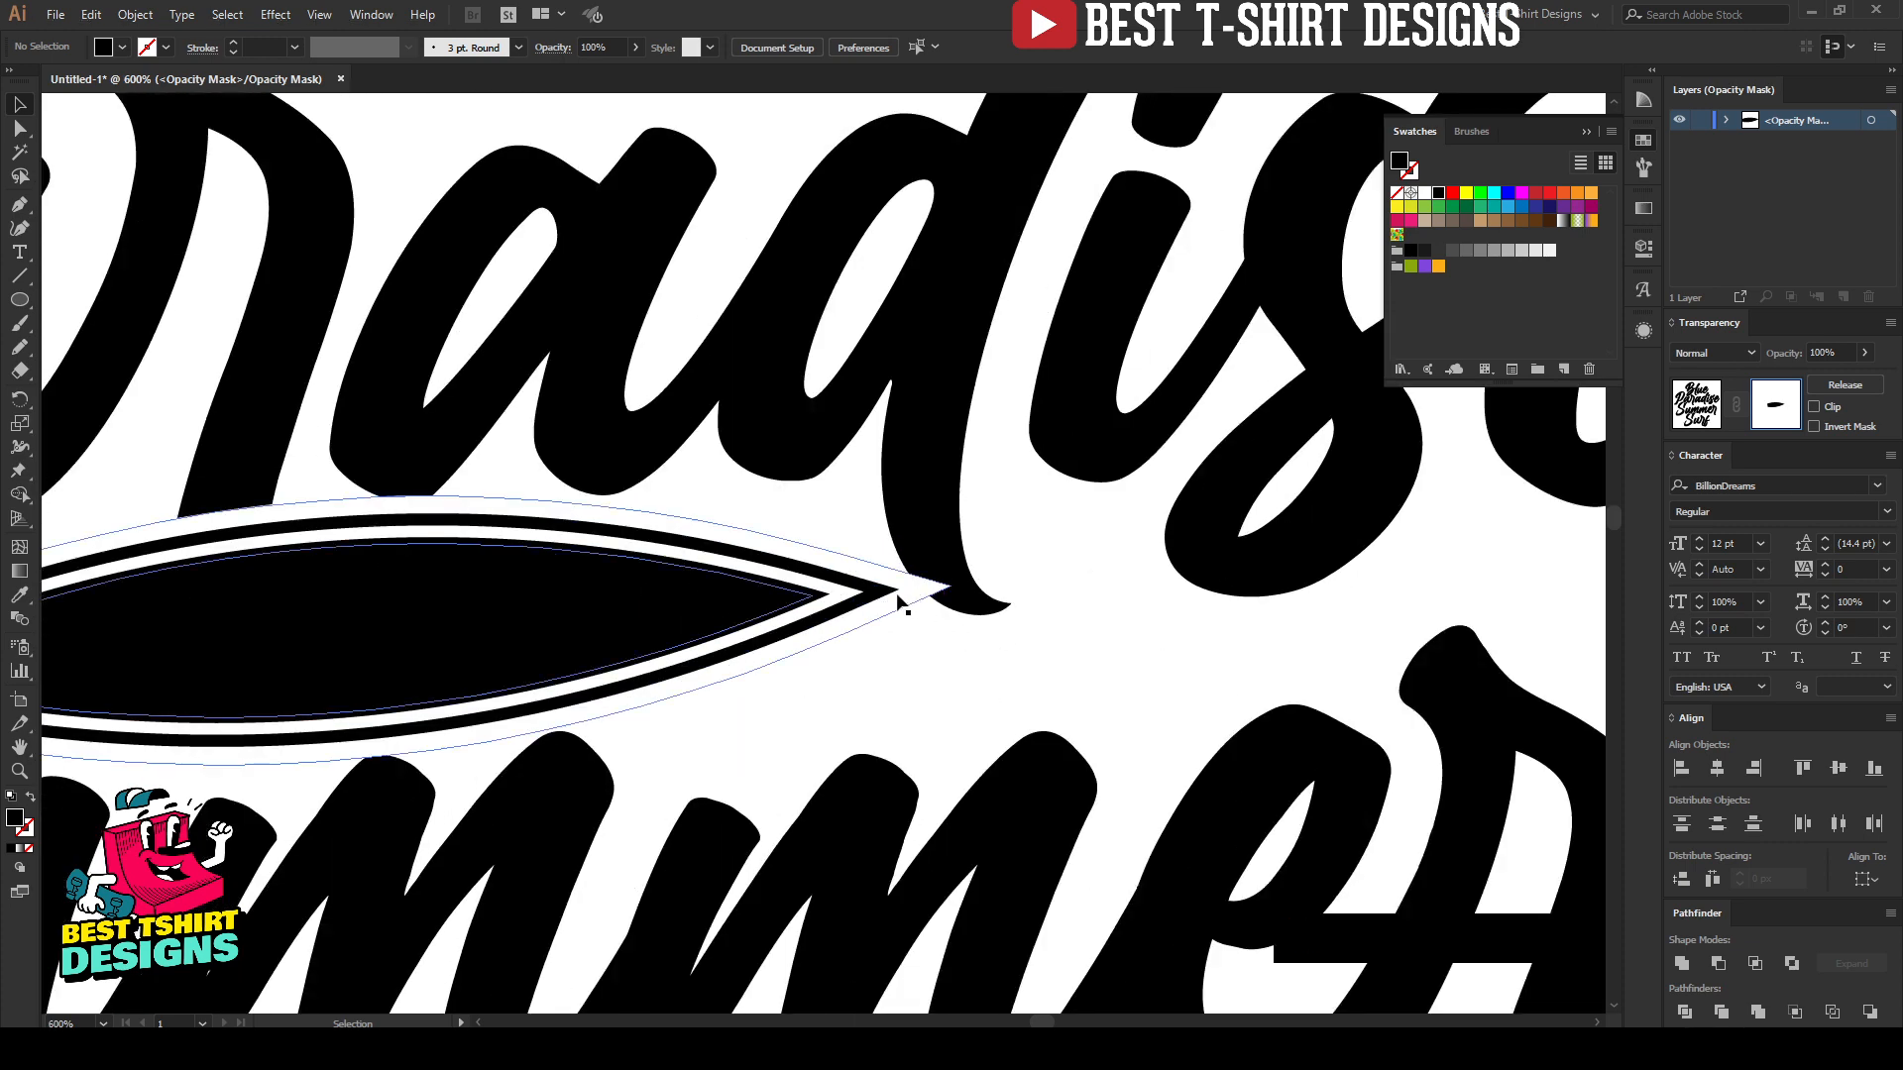
key(a)
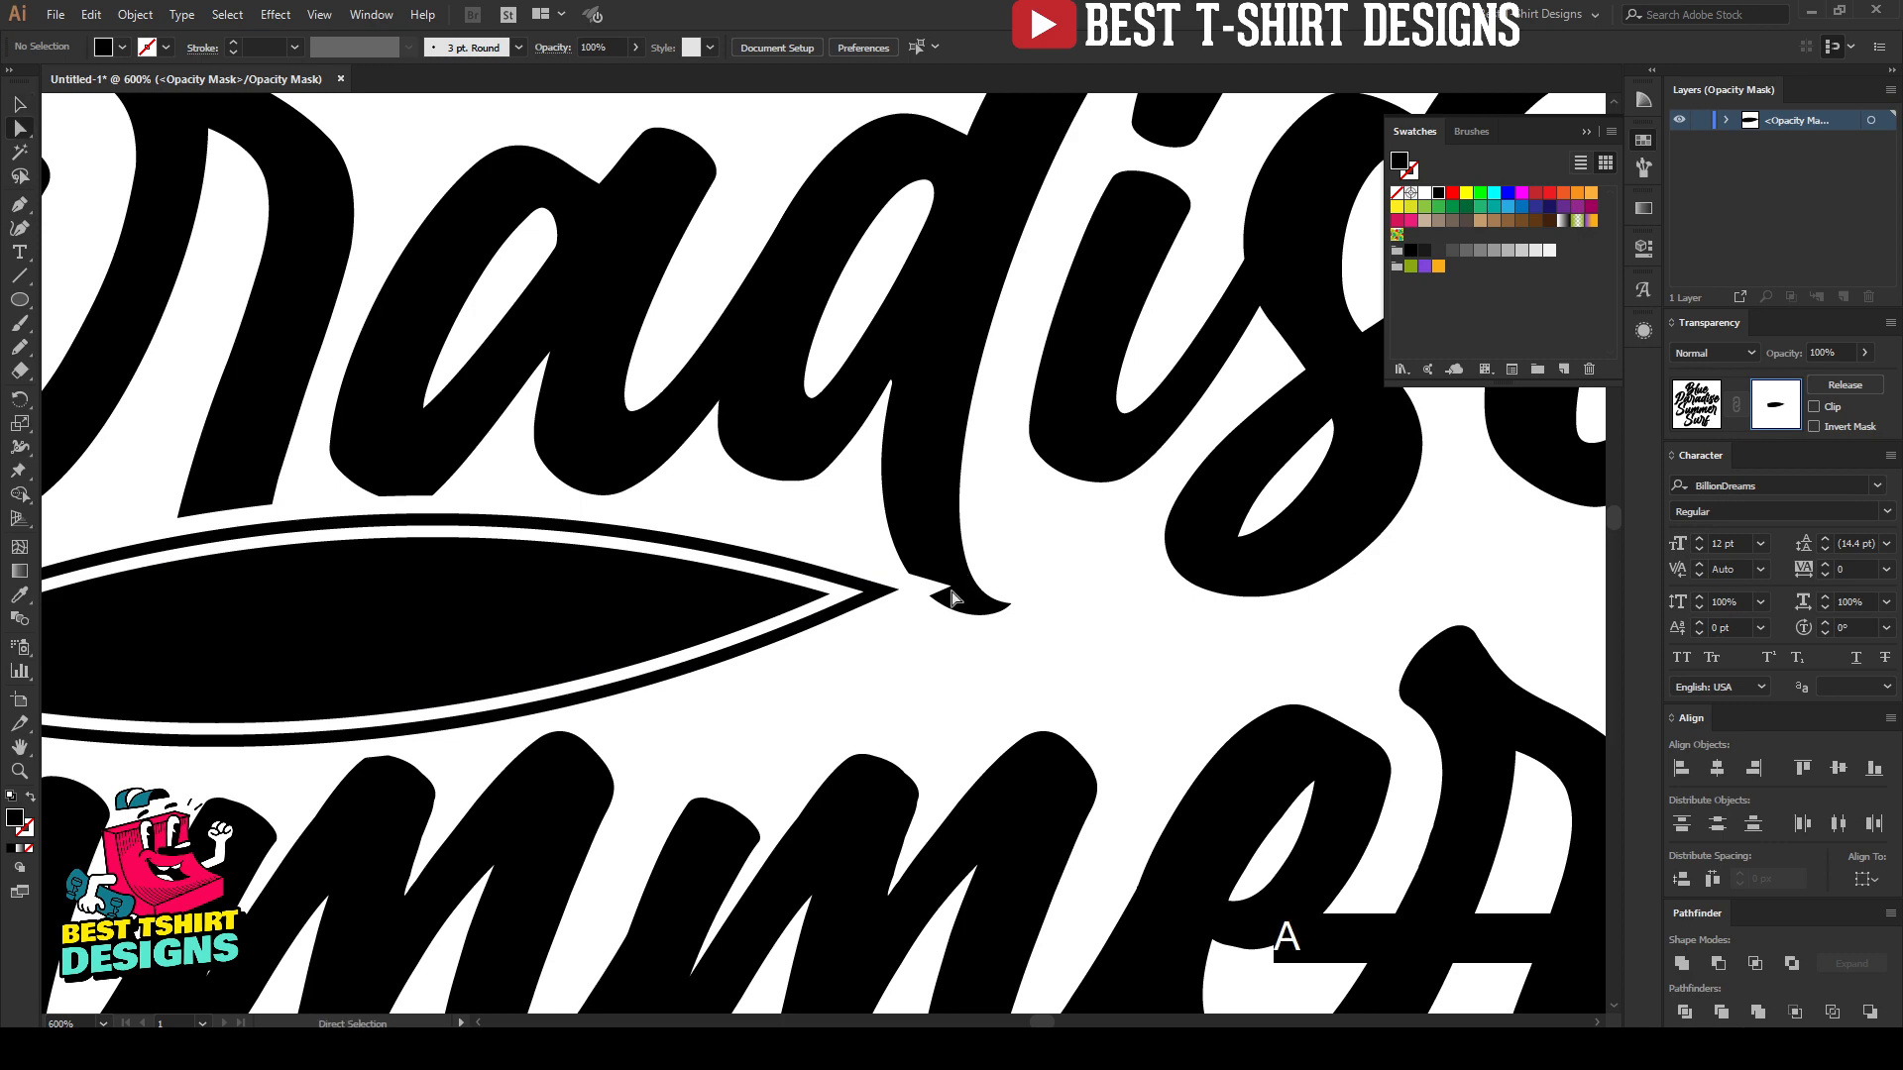
drag(950, 595, 870, 596)
key(v)
click(933, 666)
scroll(933, 666, down, 2)
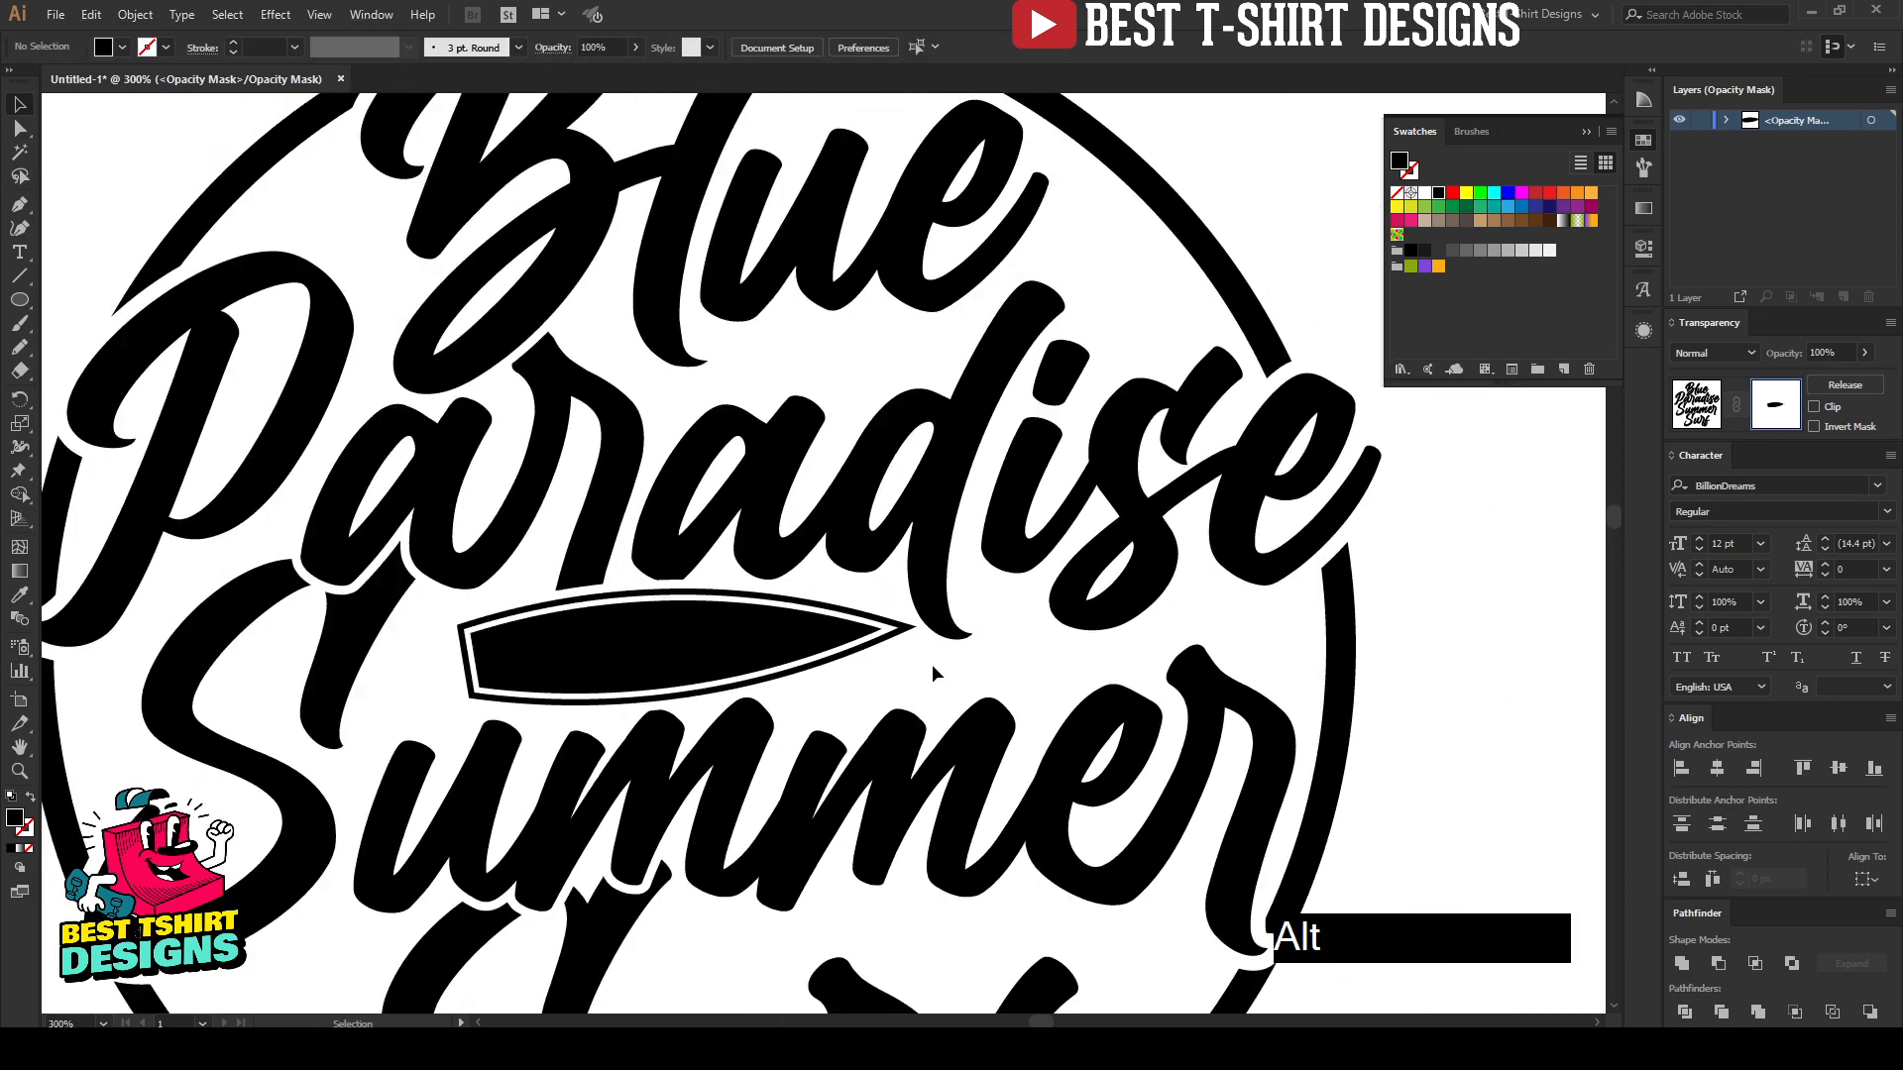
scroll(932, 669, down, 1)
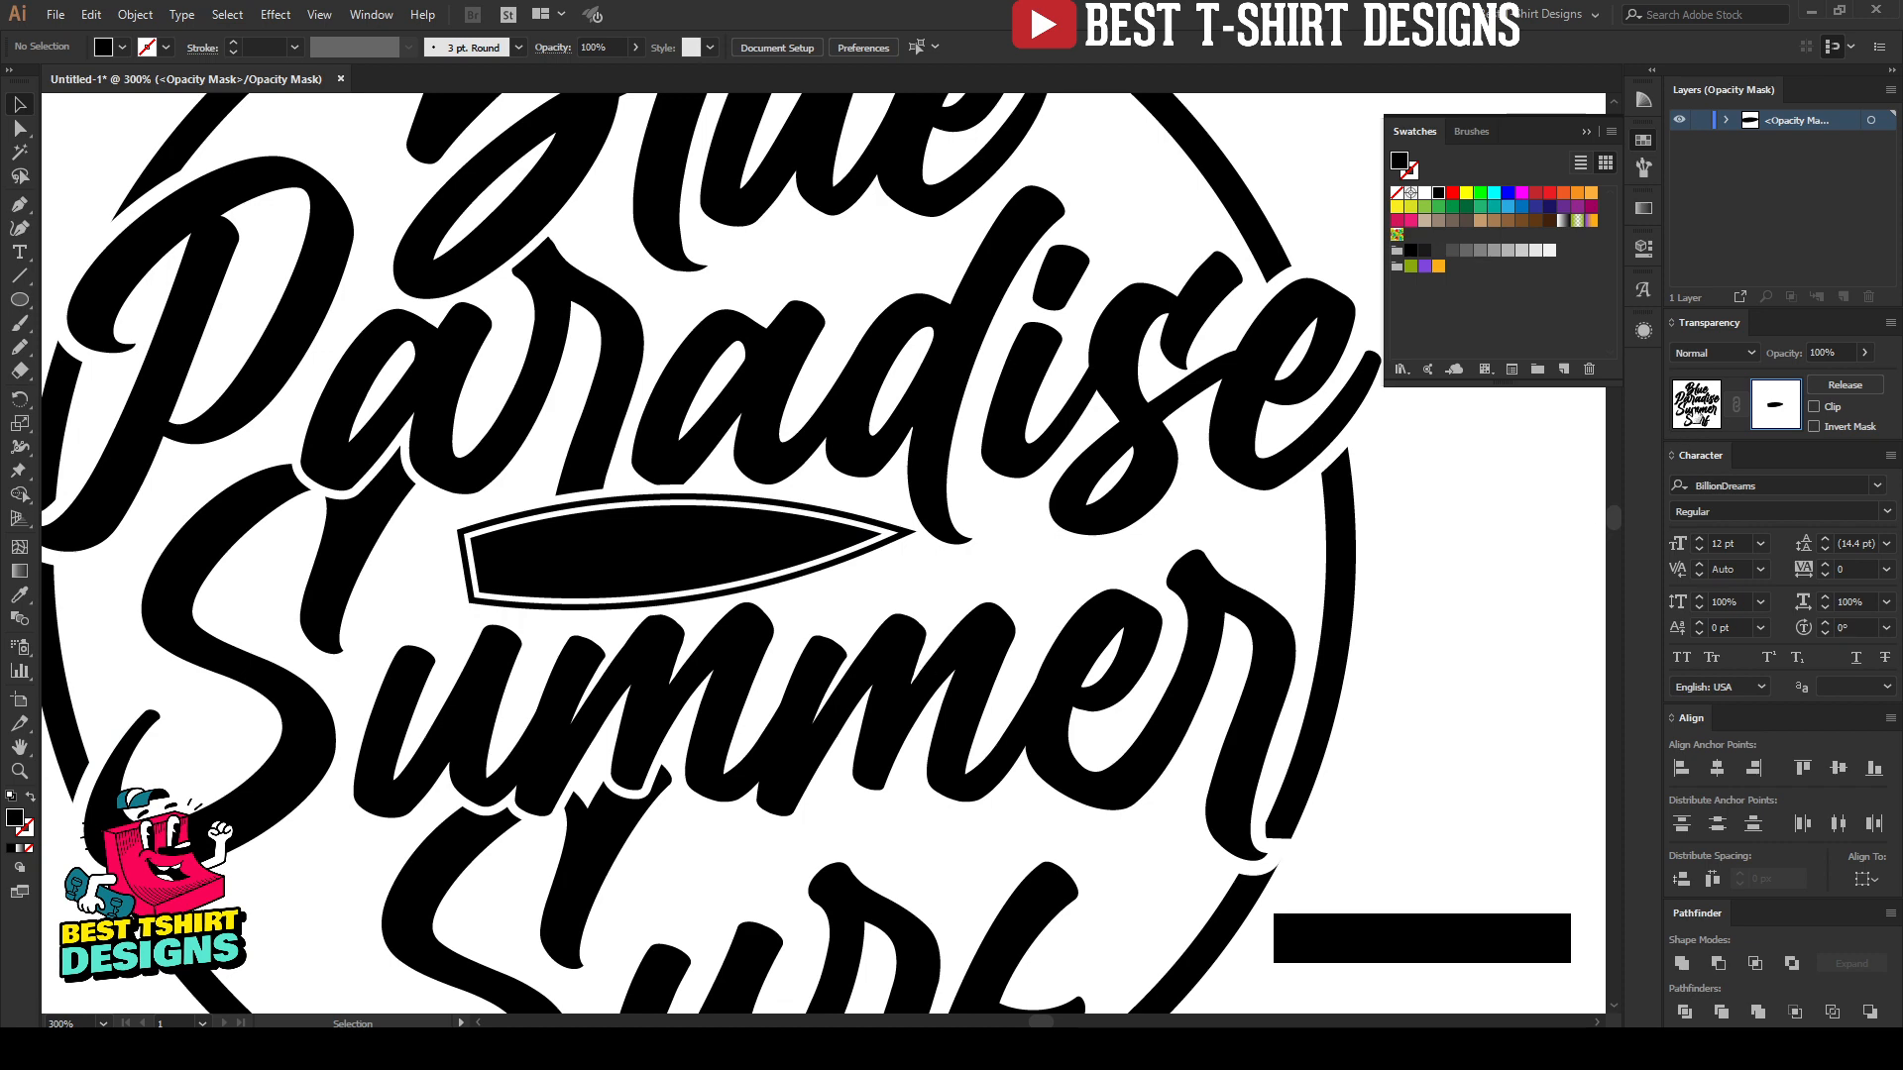
Step: Leave opacity mask editing, return to the normal artwork with nothing selected and review the whole circular design
click(1699, 415)
click(936, 573)
click(804, 543)
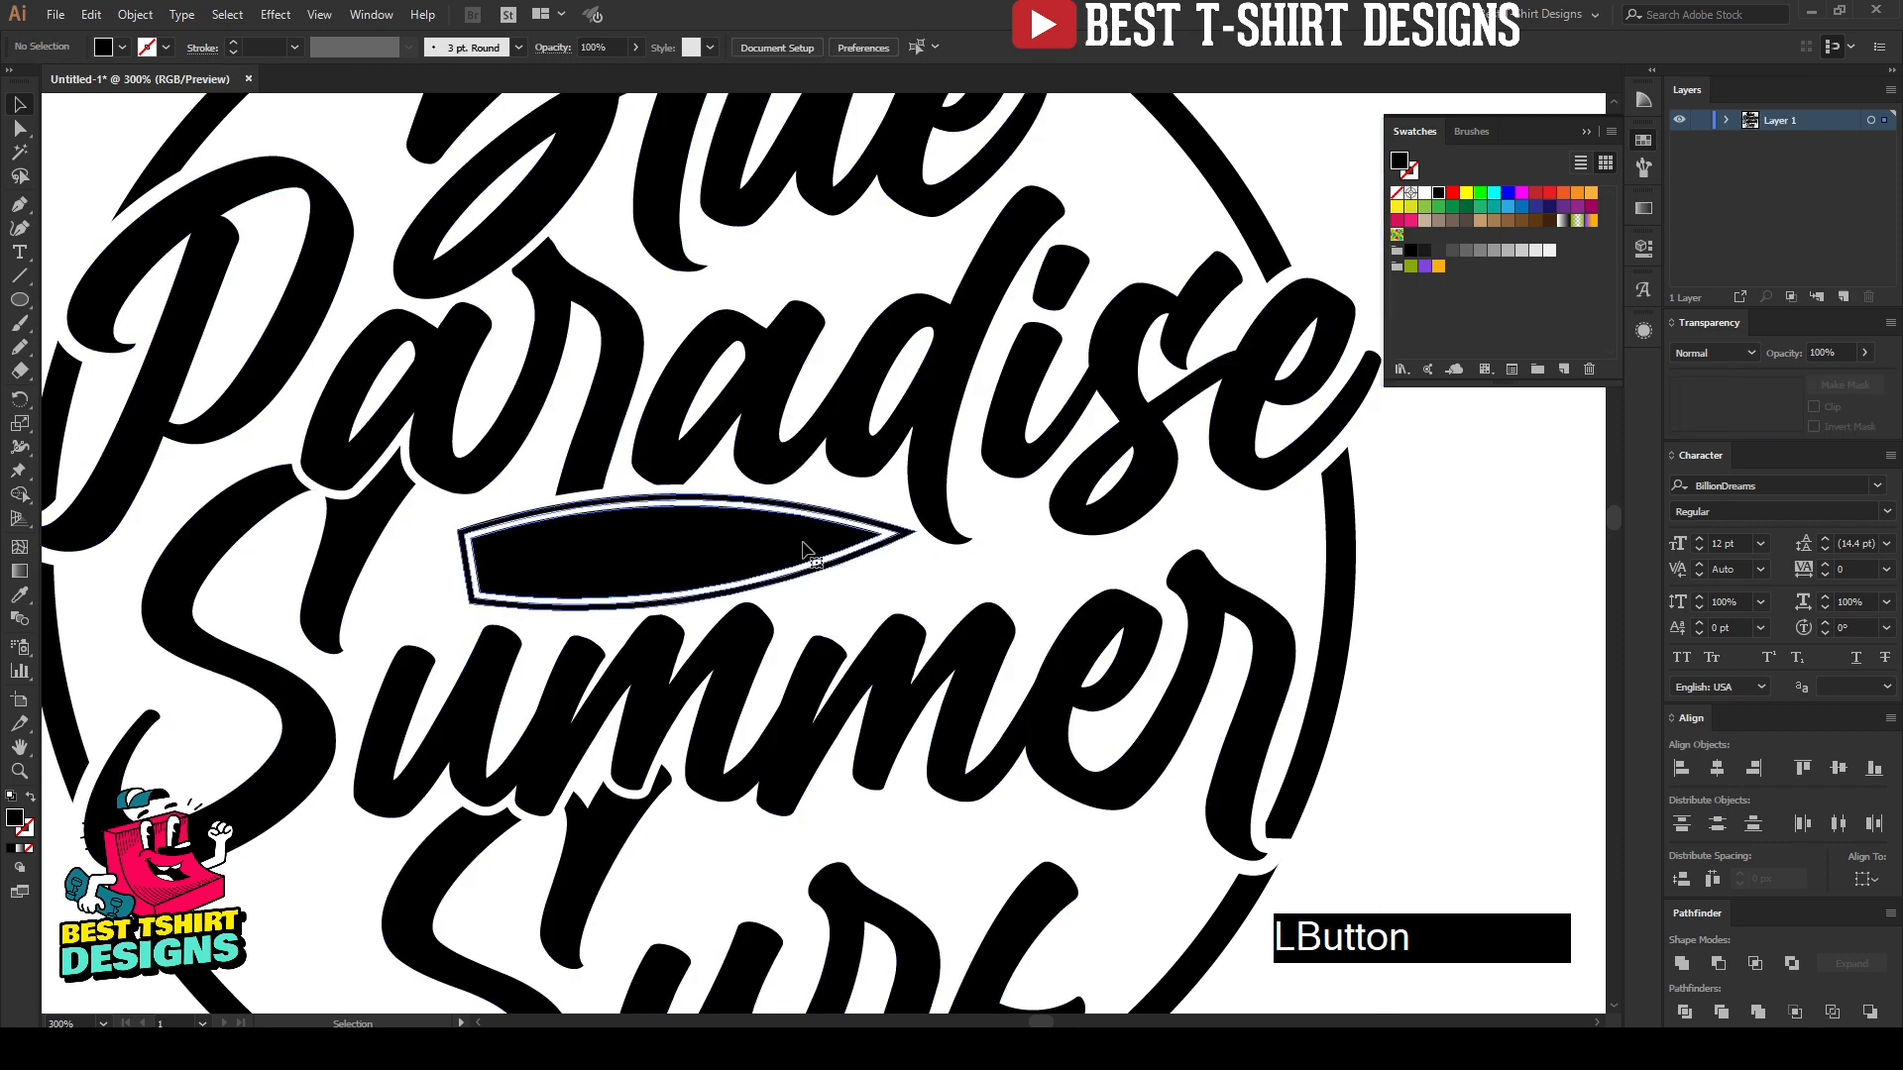
click(985, 560)
scroll(616, 560, down, 1)
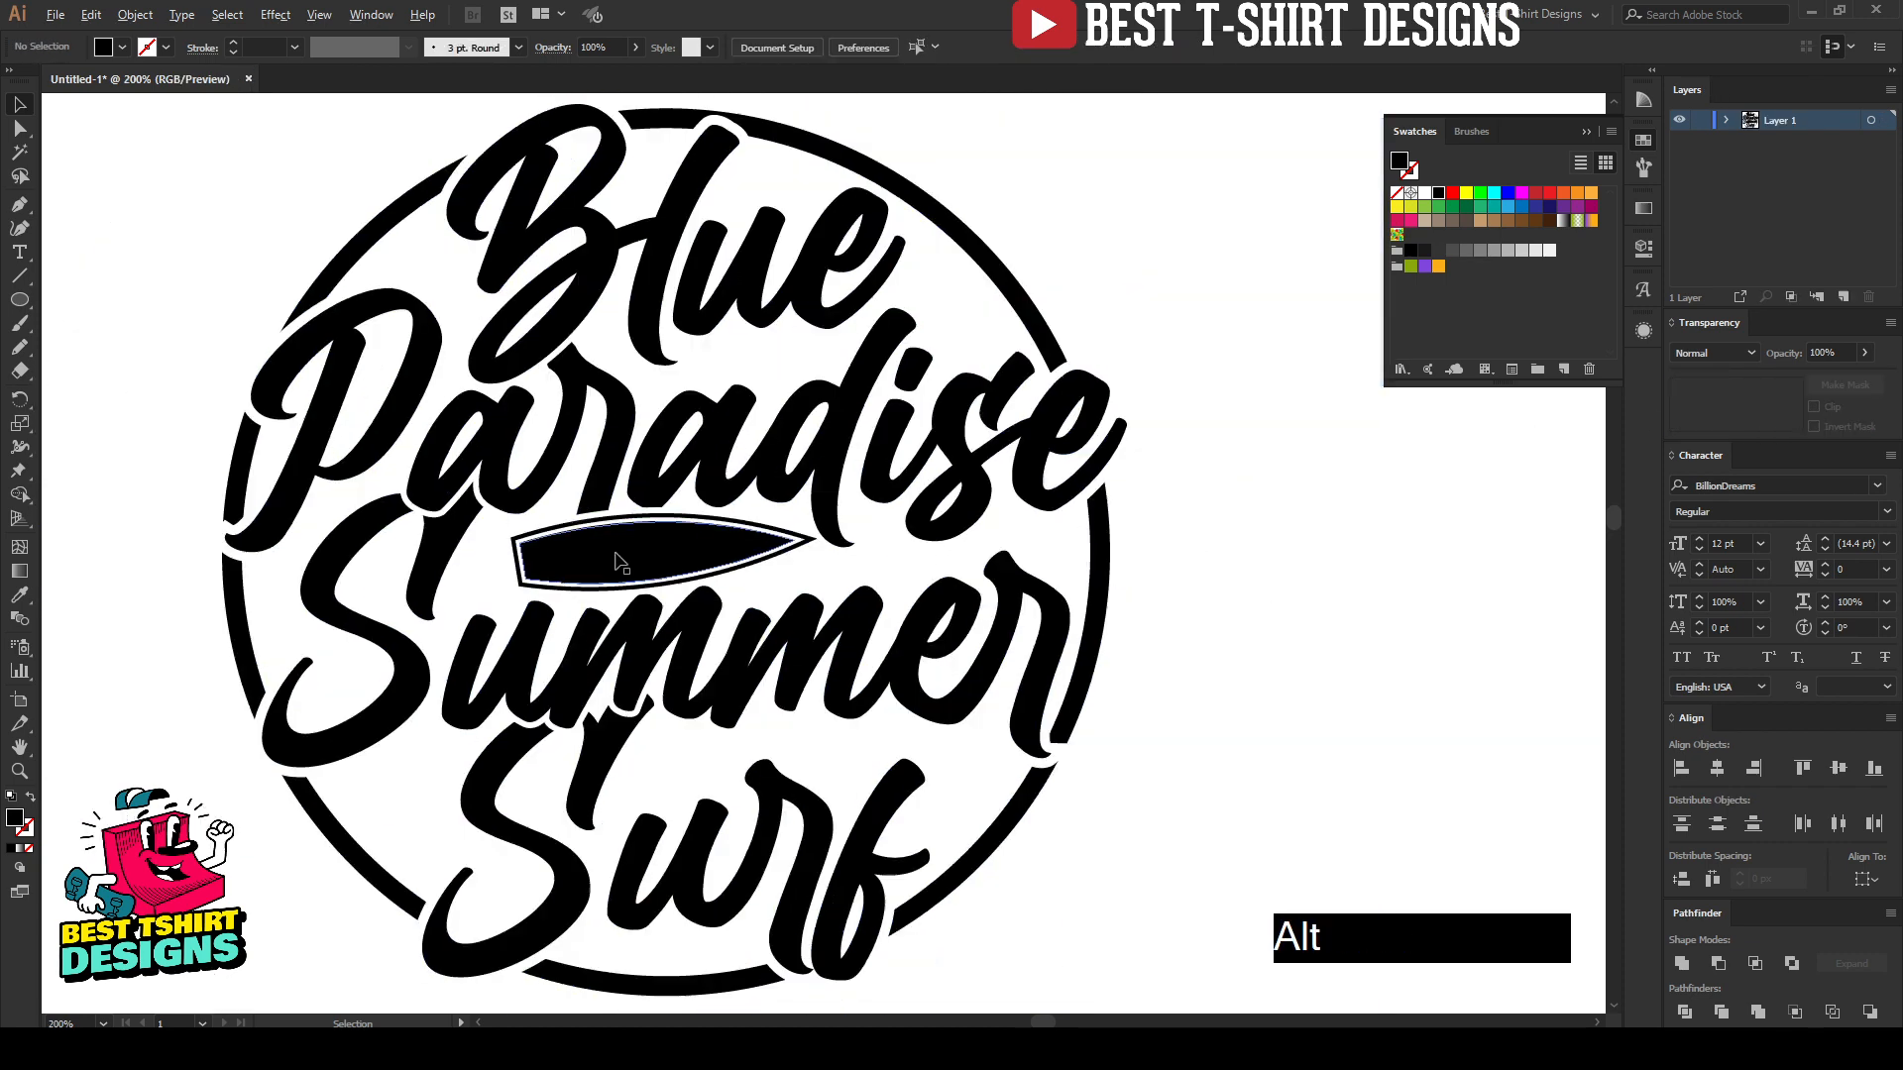
scroll(616, 560, down, 1)
click(1155, 604)
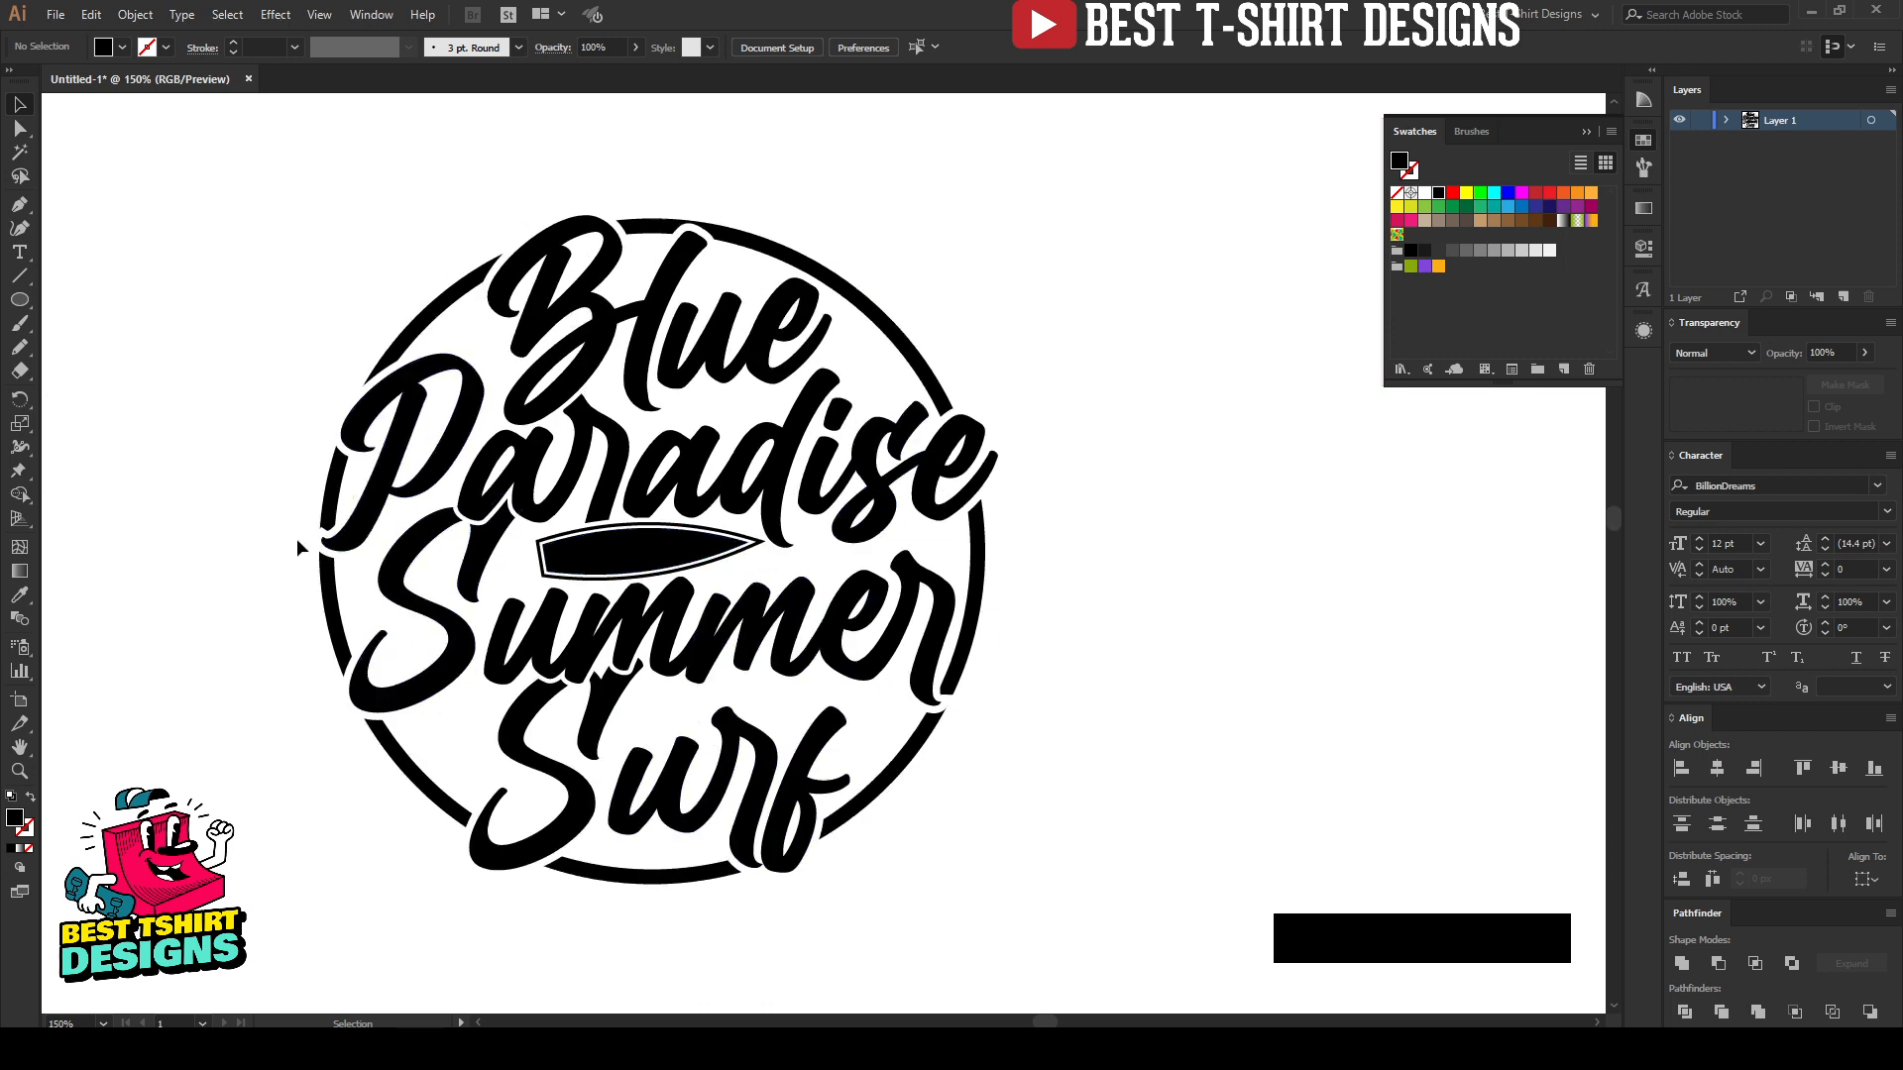
Step: Draw a flat black ellipse about 60 px wide and 6 px high in the empty area beside the circular design
key(space)
drag(551, 609, 720, 606)
key(l)
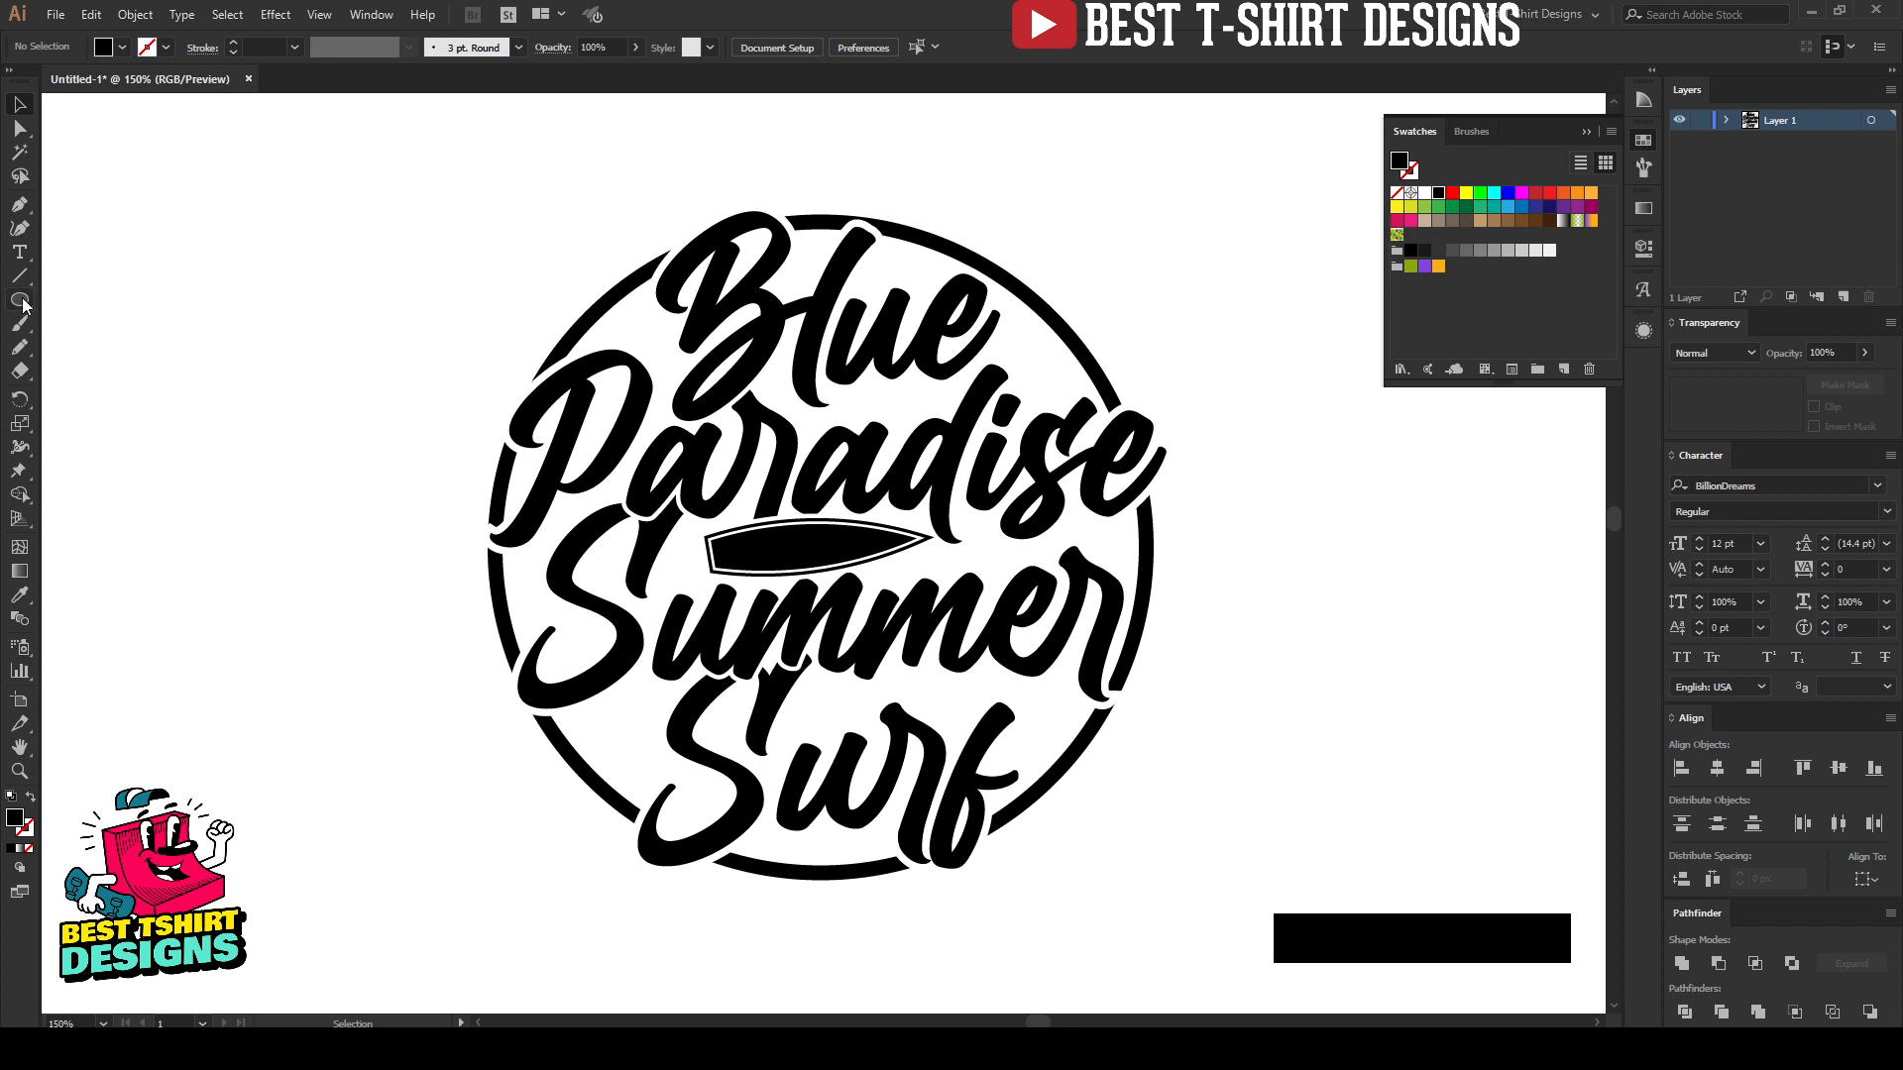
drag(186, 382, 274, 392)
scroll(149, 353, up, 4)
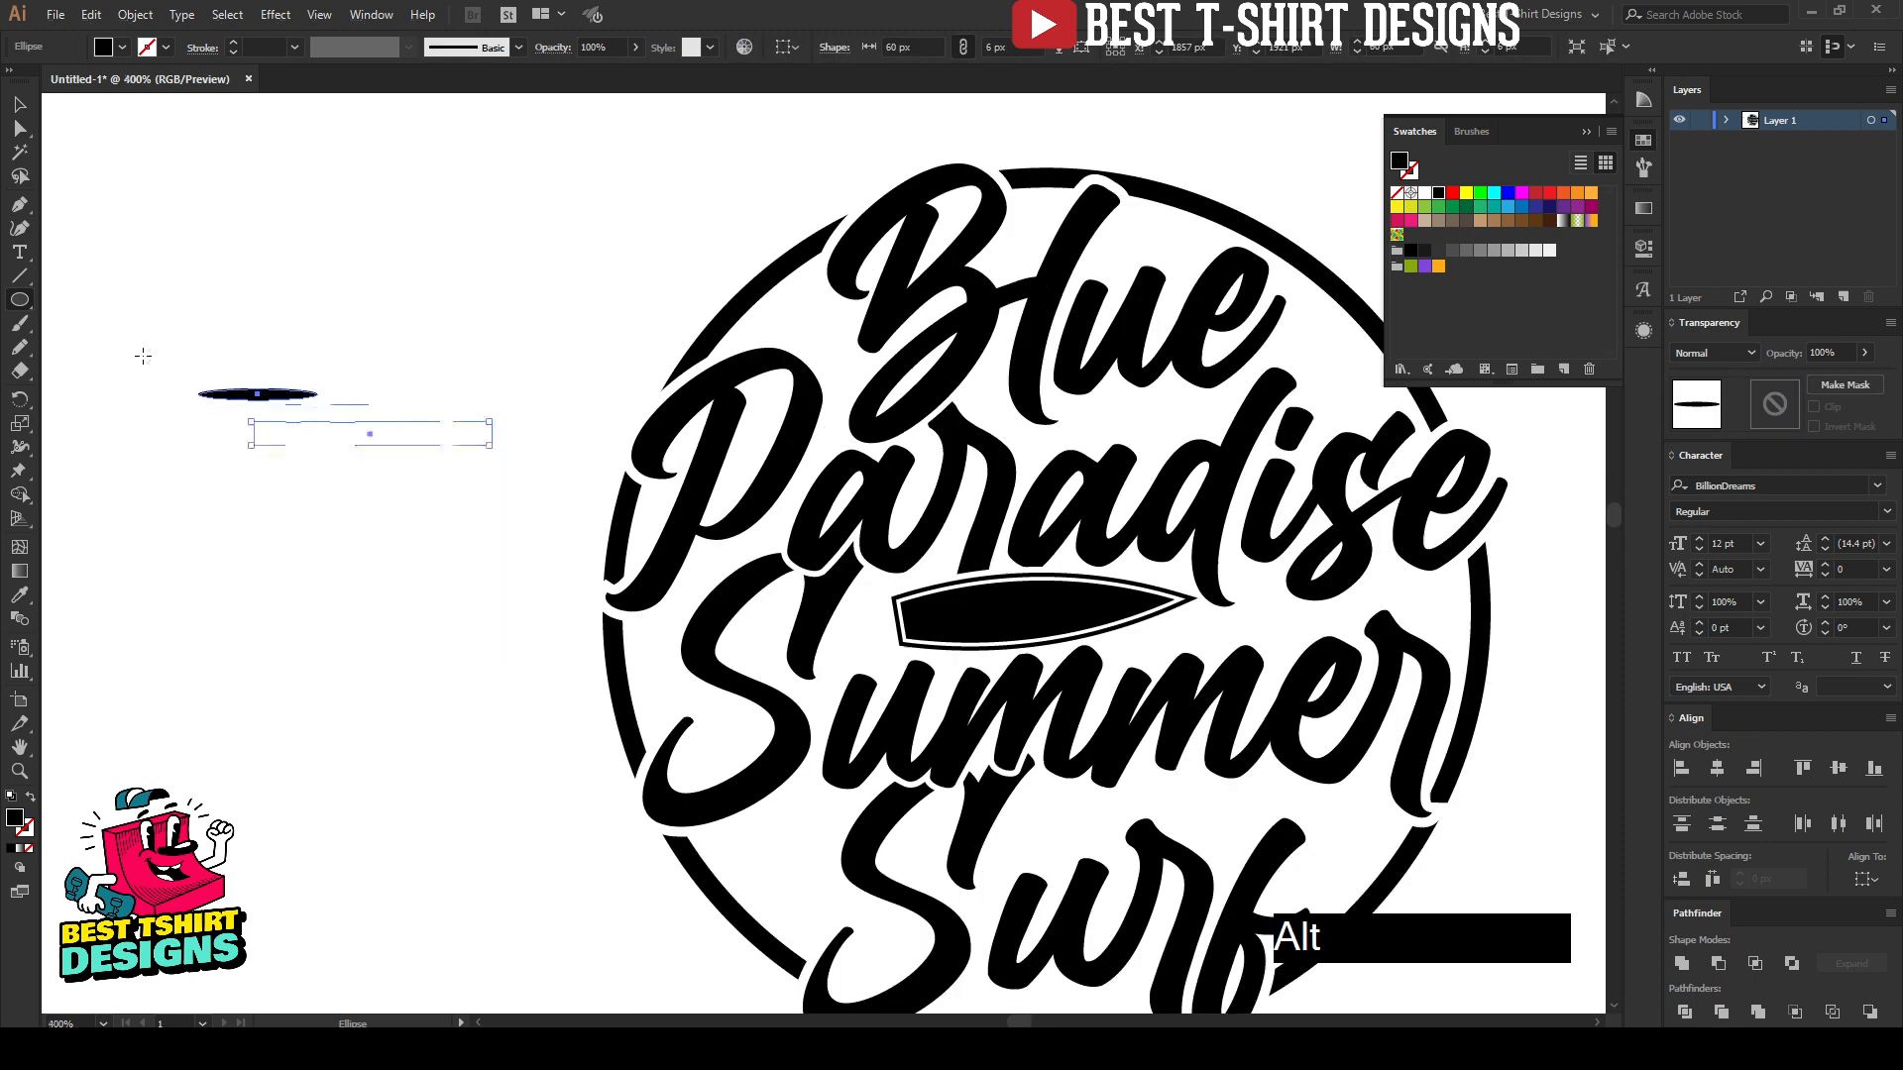
Step: Convert the right-end anchor point of the flat ellipse to a corner and select the whole tapered shape
key(v)
drag(383, 313, 480, 557)
key(a)
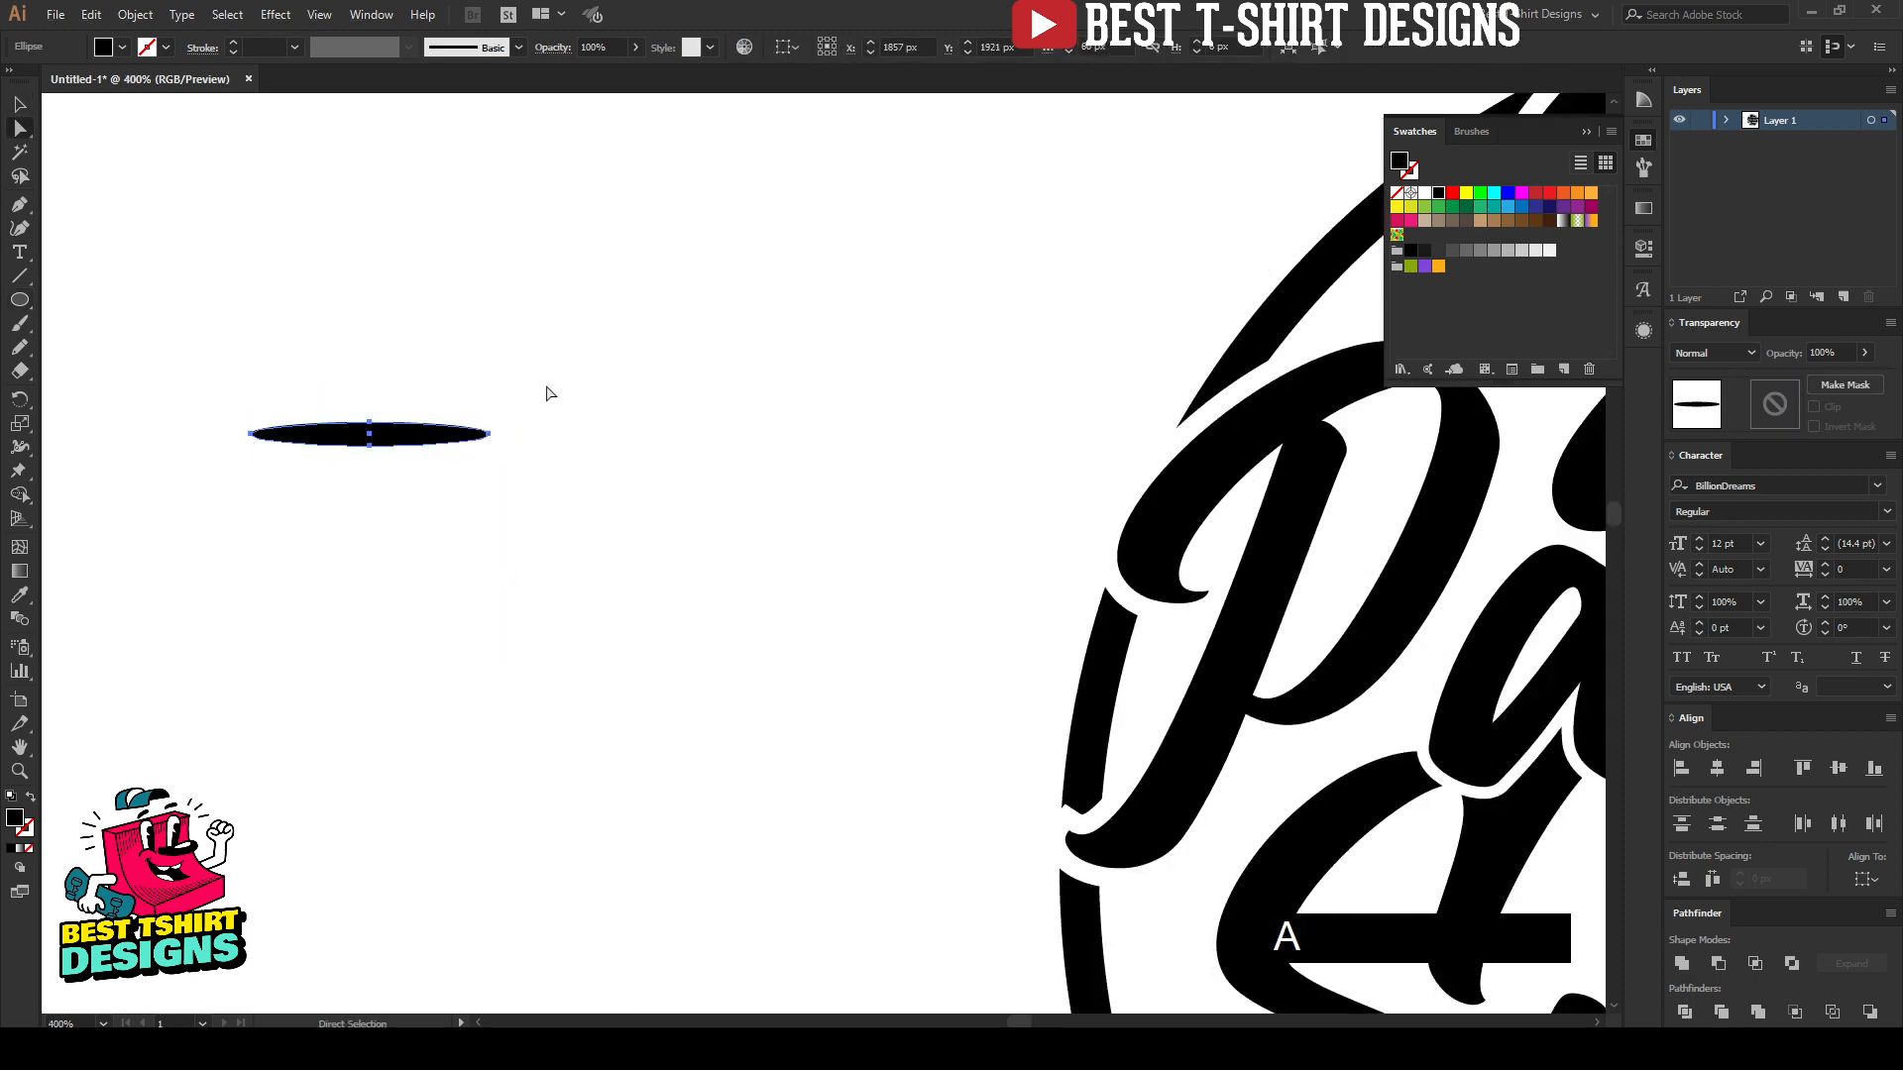
drag(546, 386, 481, 512)
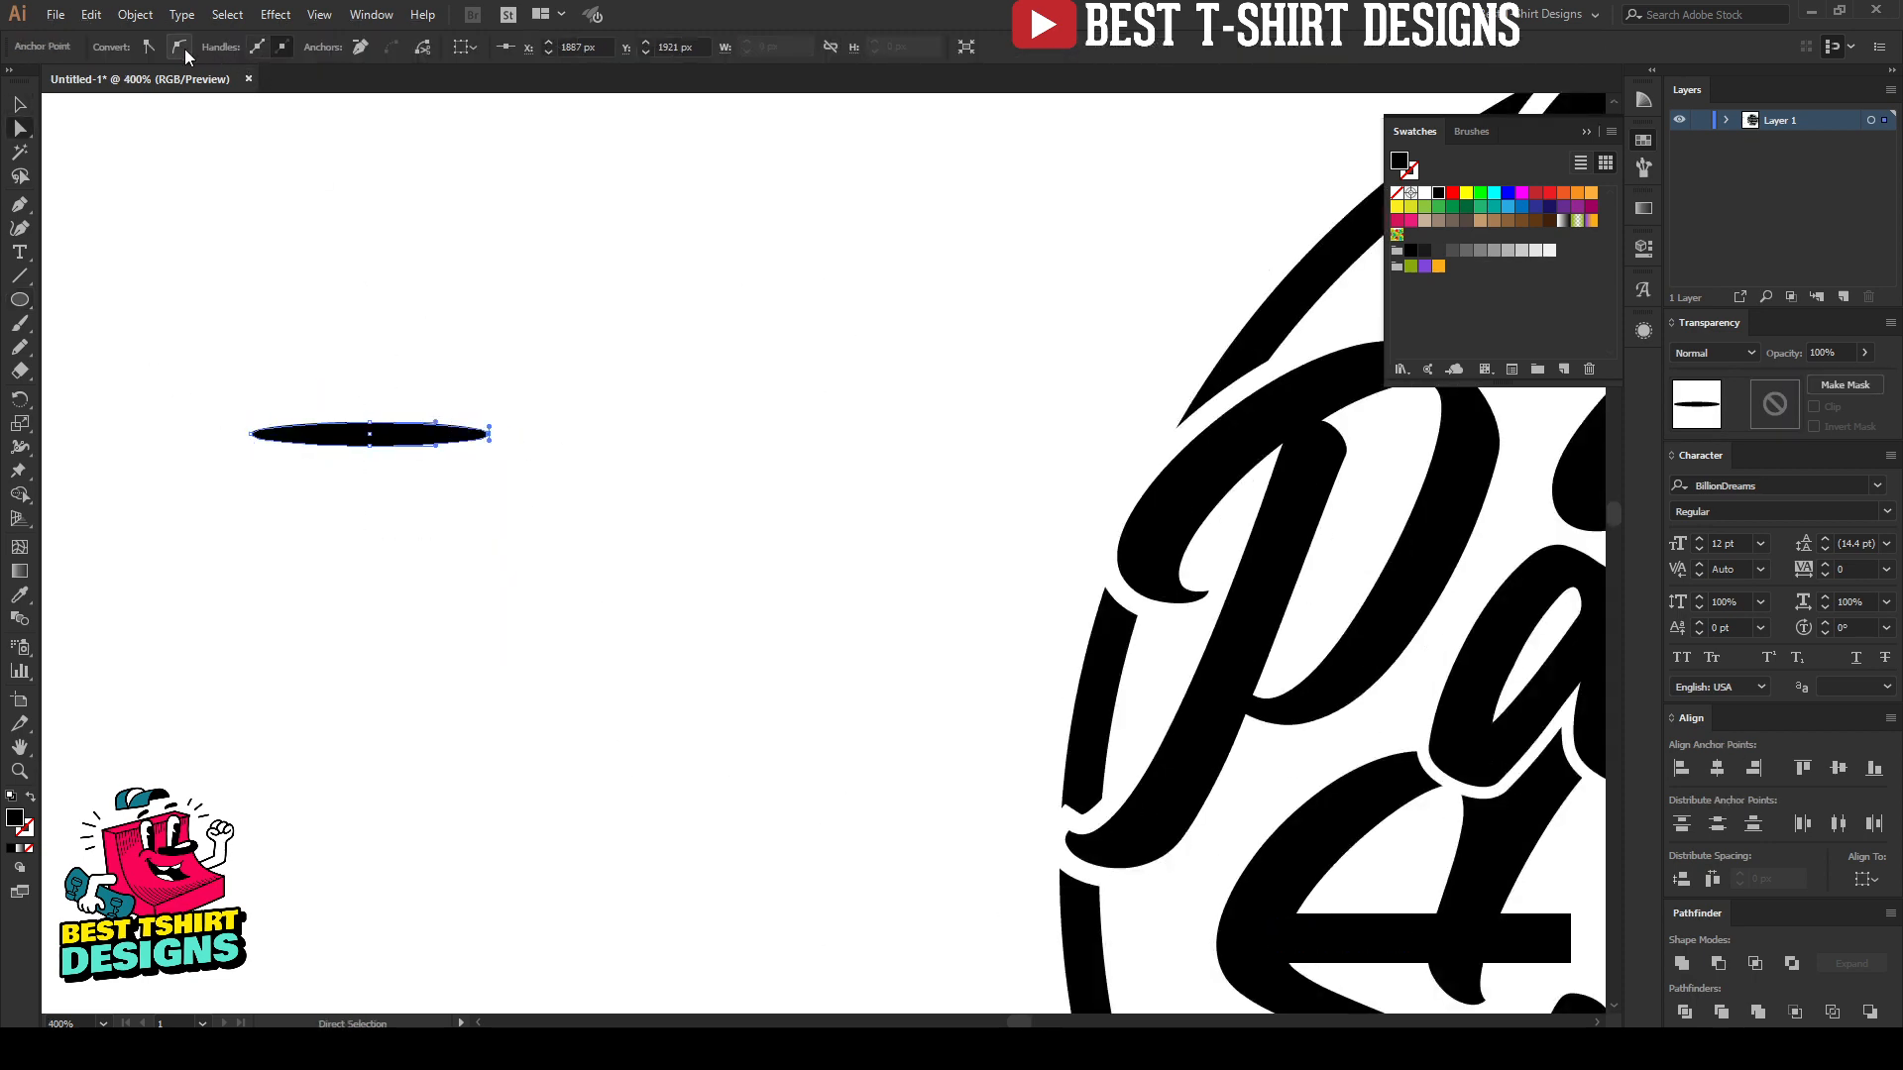
drag(552, 344, 469, 528)
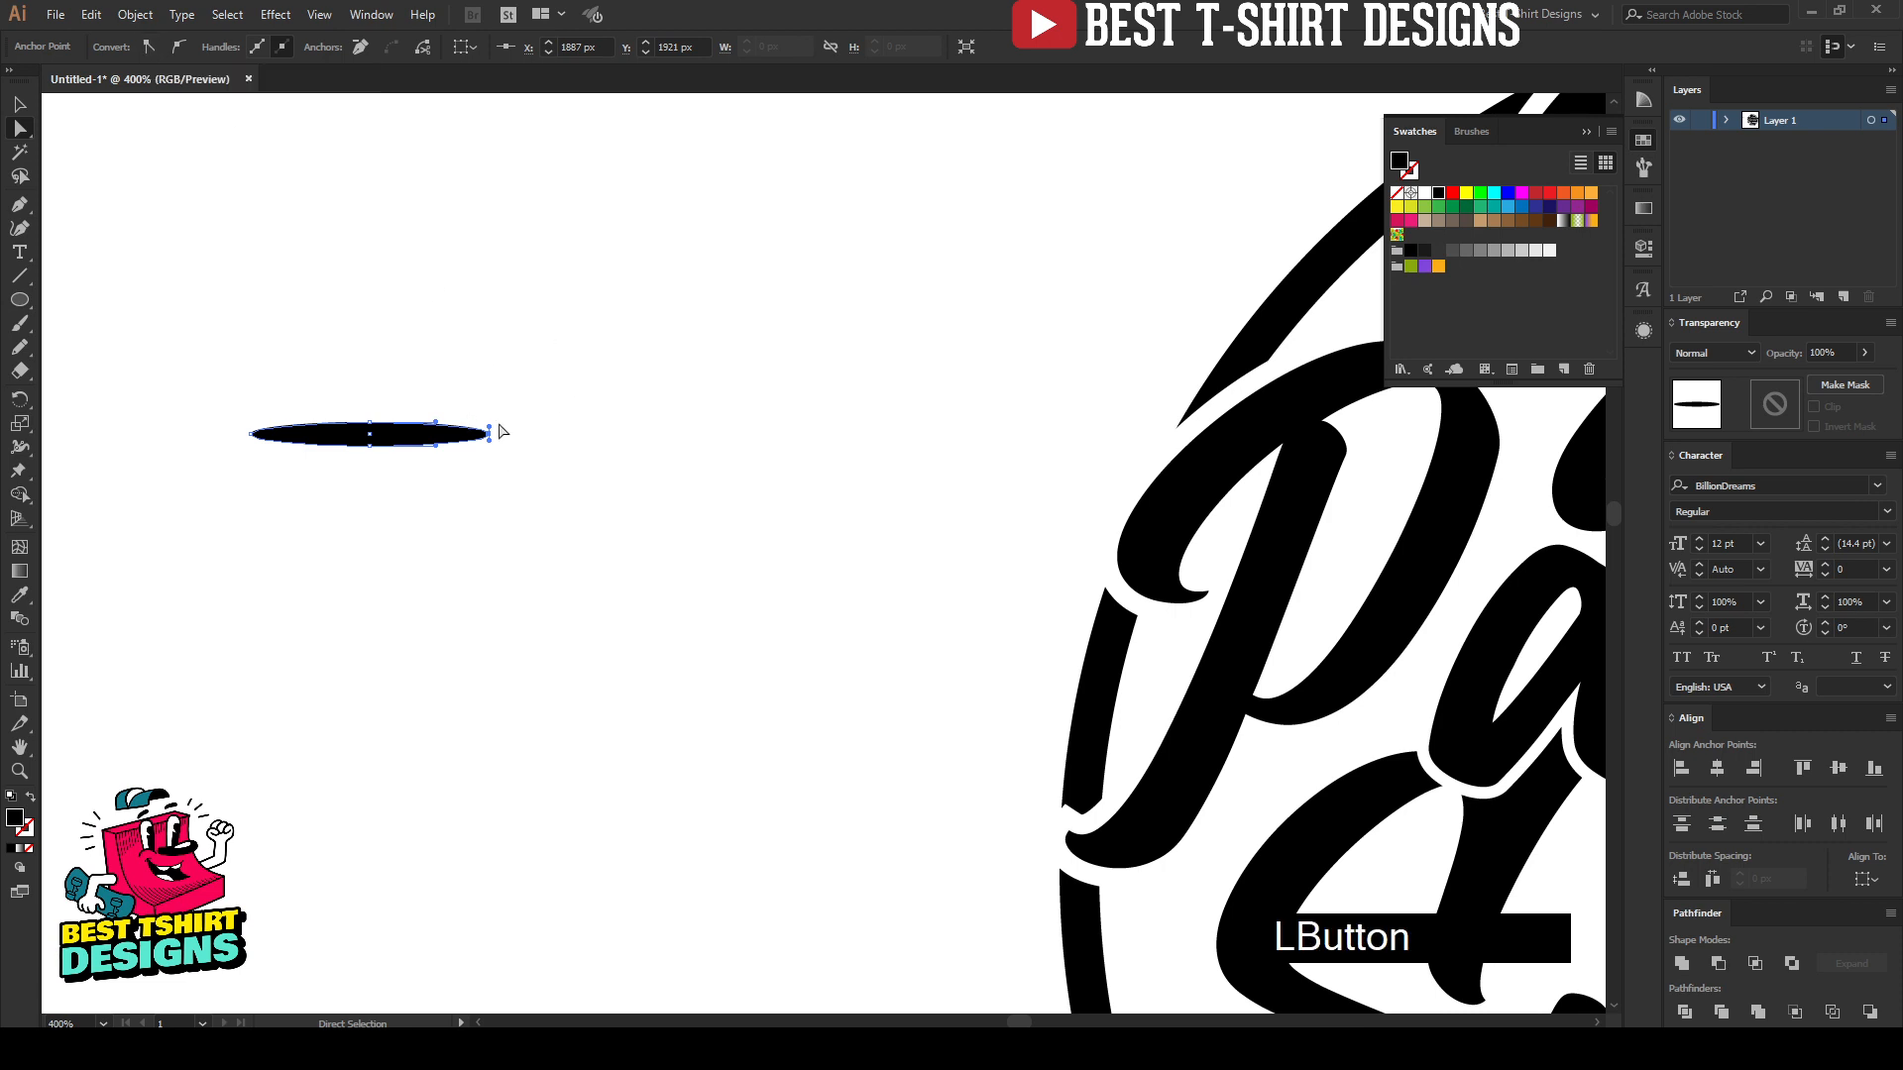
click(151, 47)
click(337, 362)
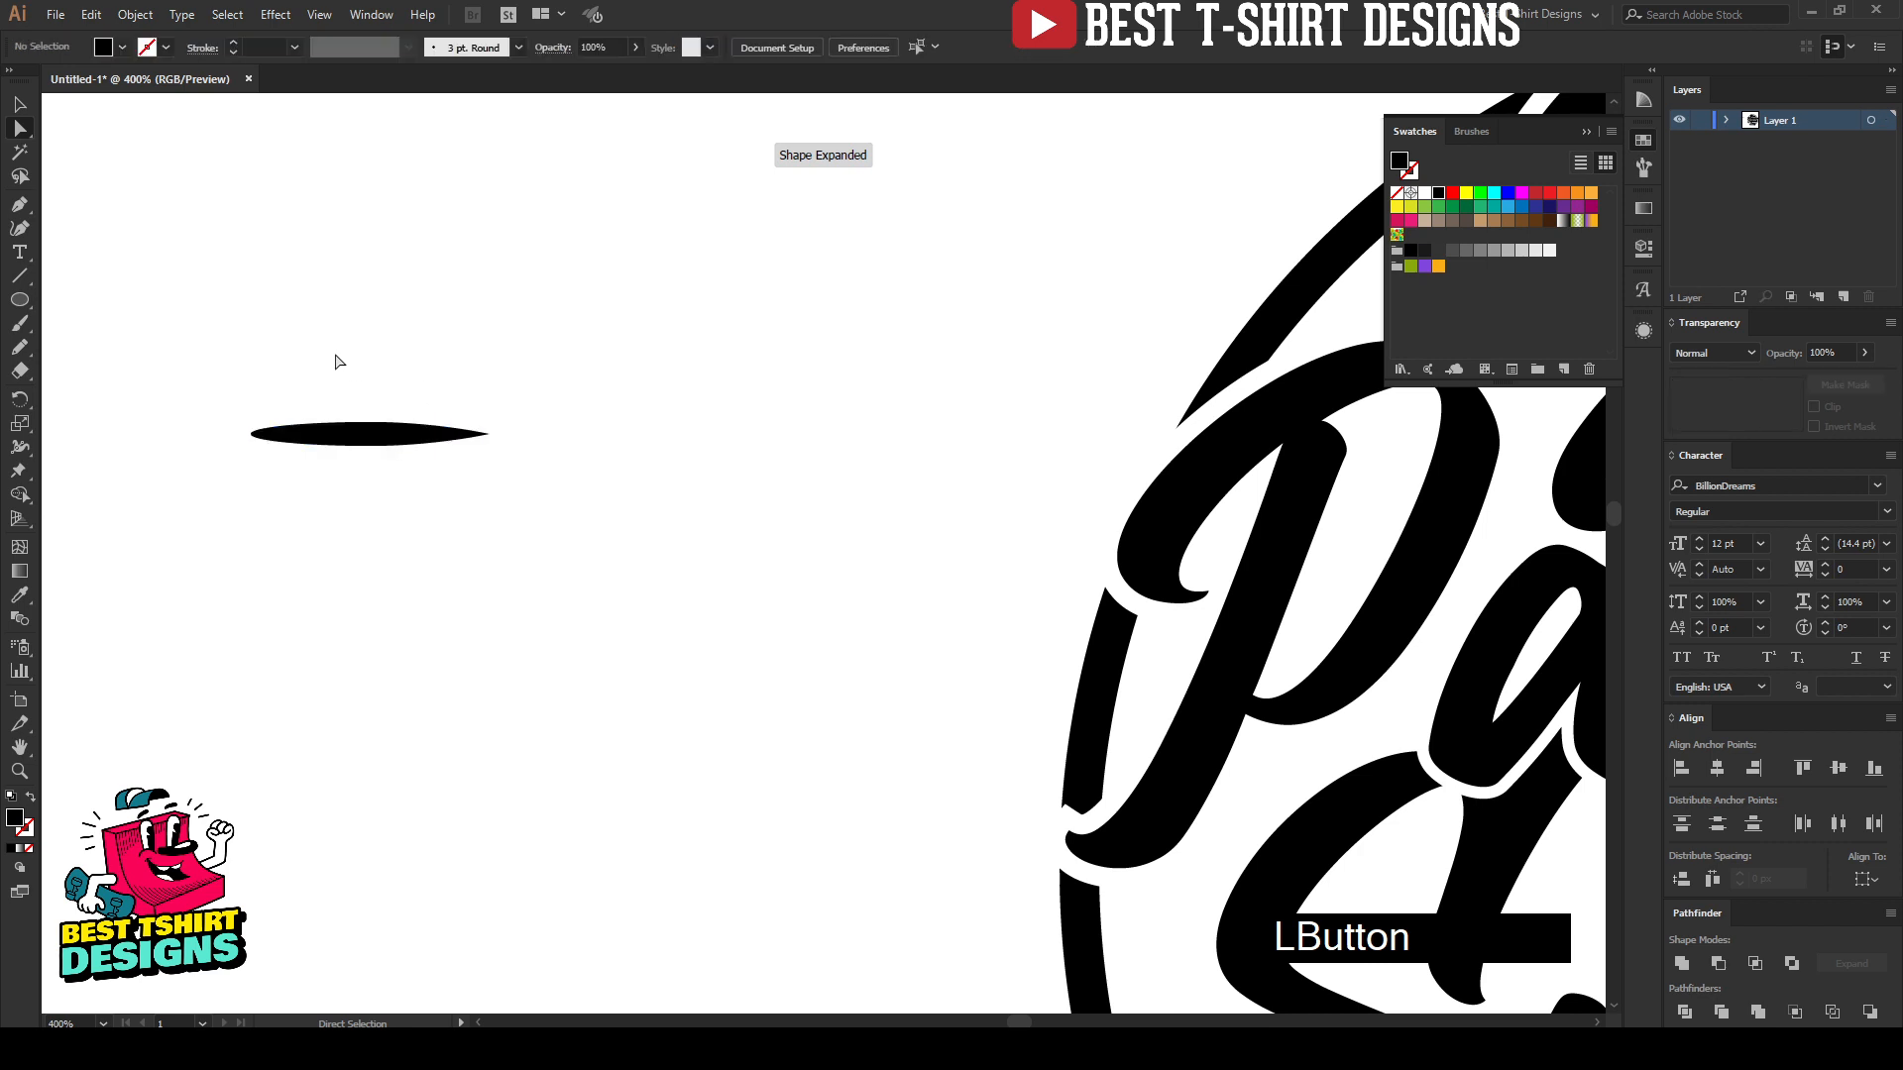
key(v)
drag(279, 319, 476, 705)
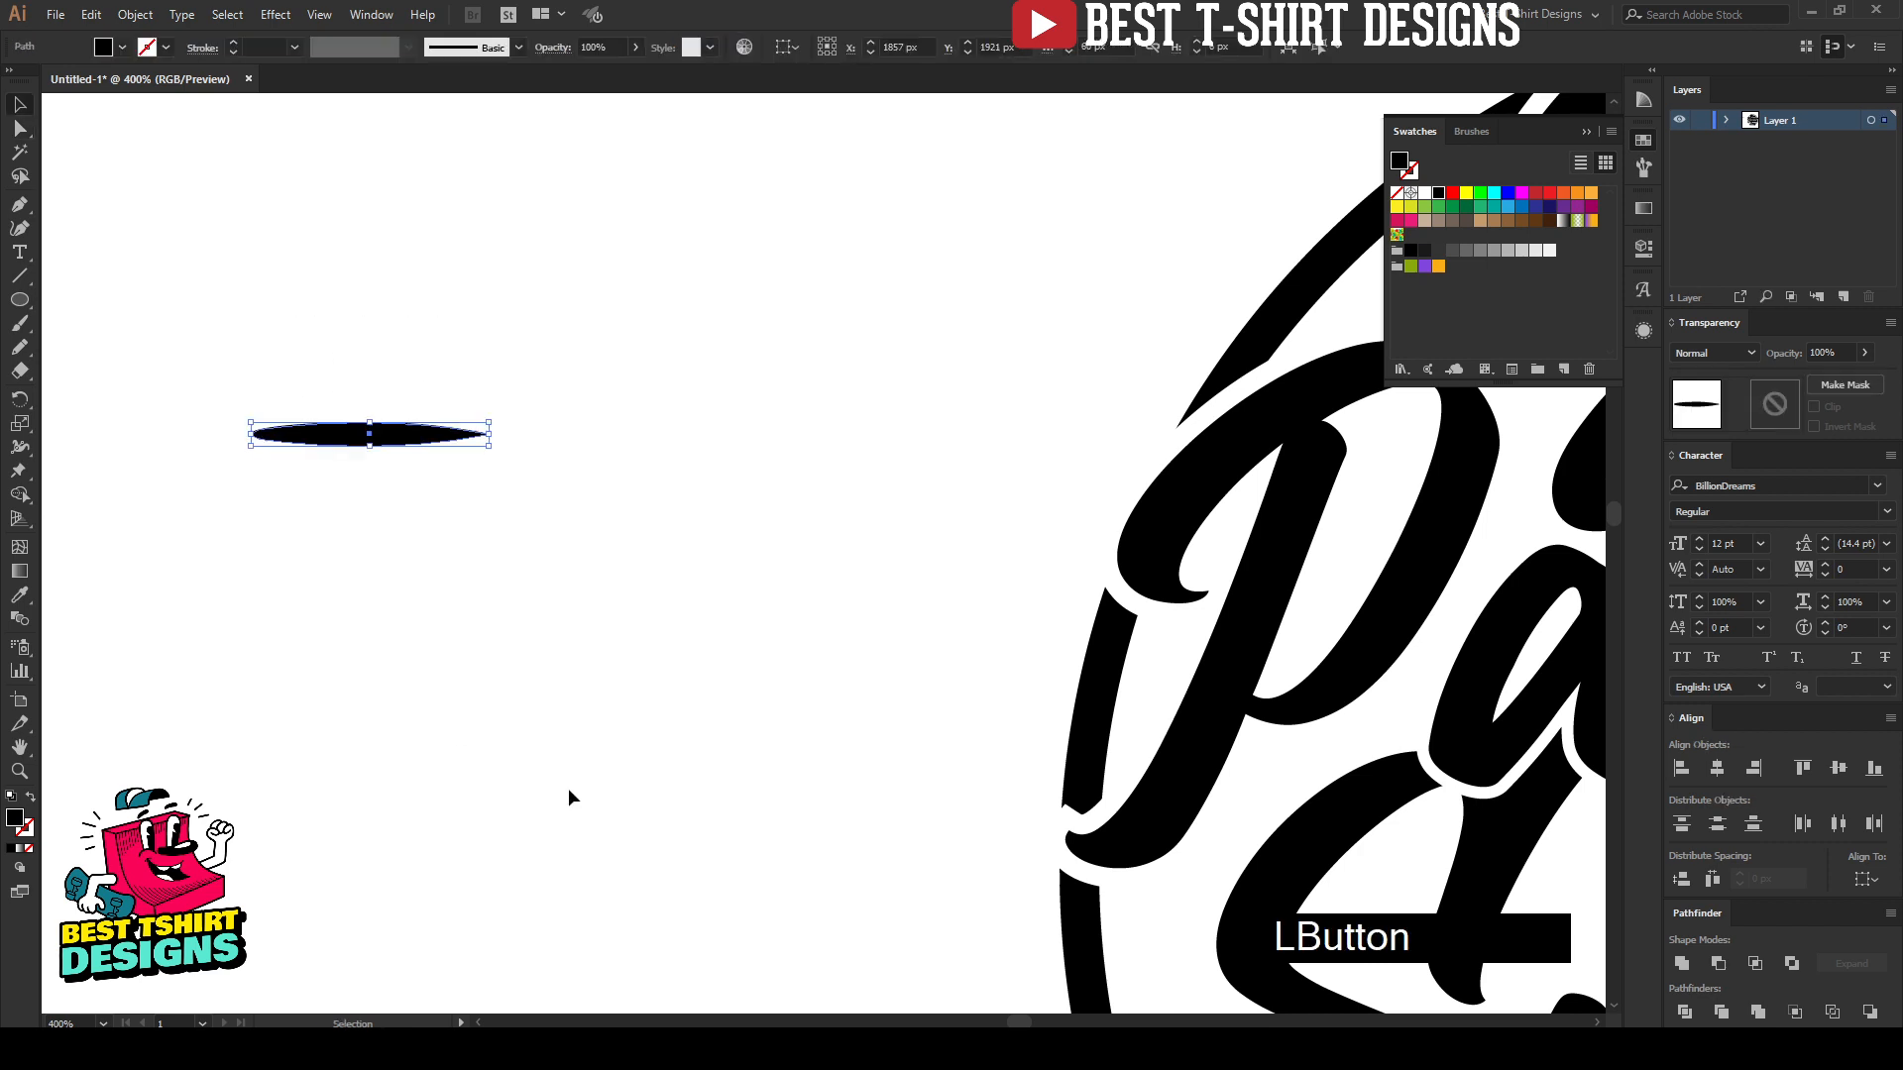
Step: Create an art brush with default options from the tapered ellipse and delete the original shape
drag(502, 443, 288, 453)
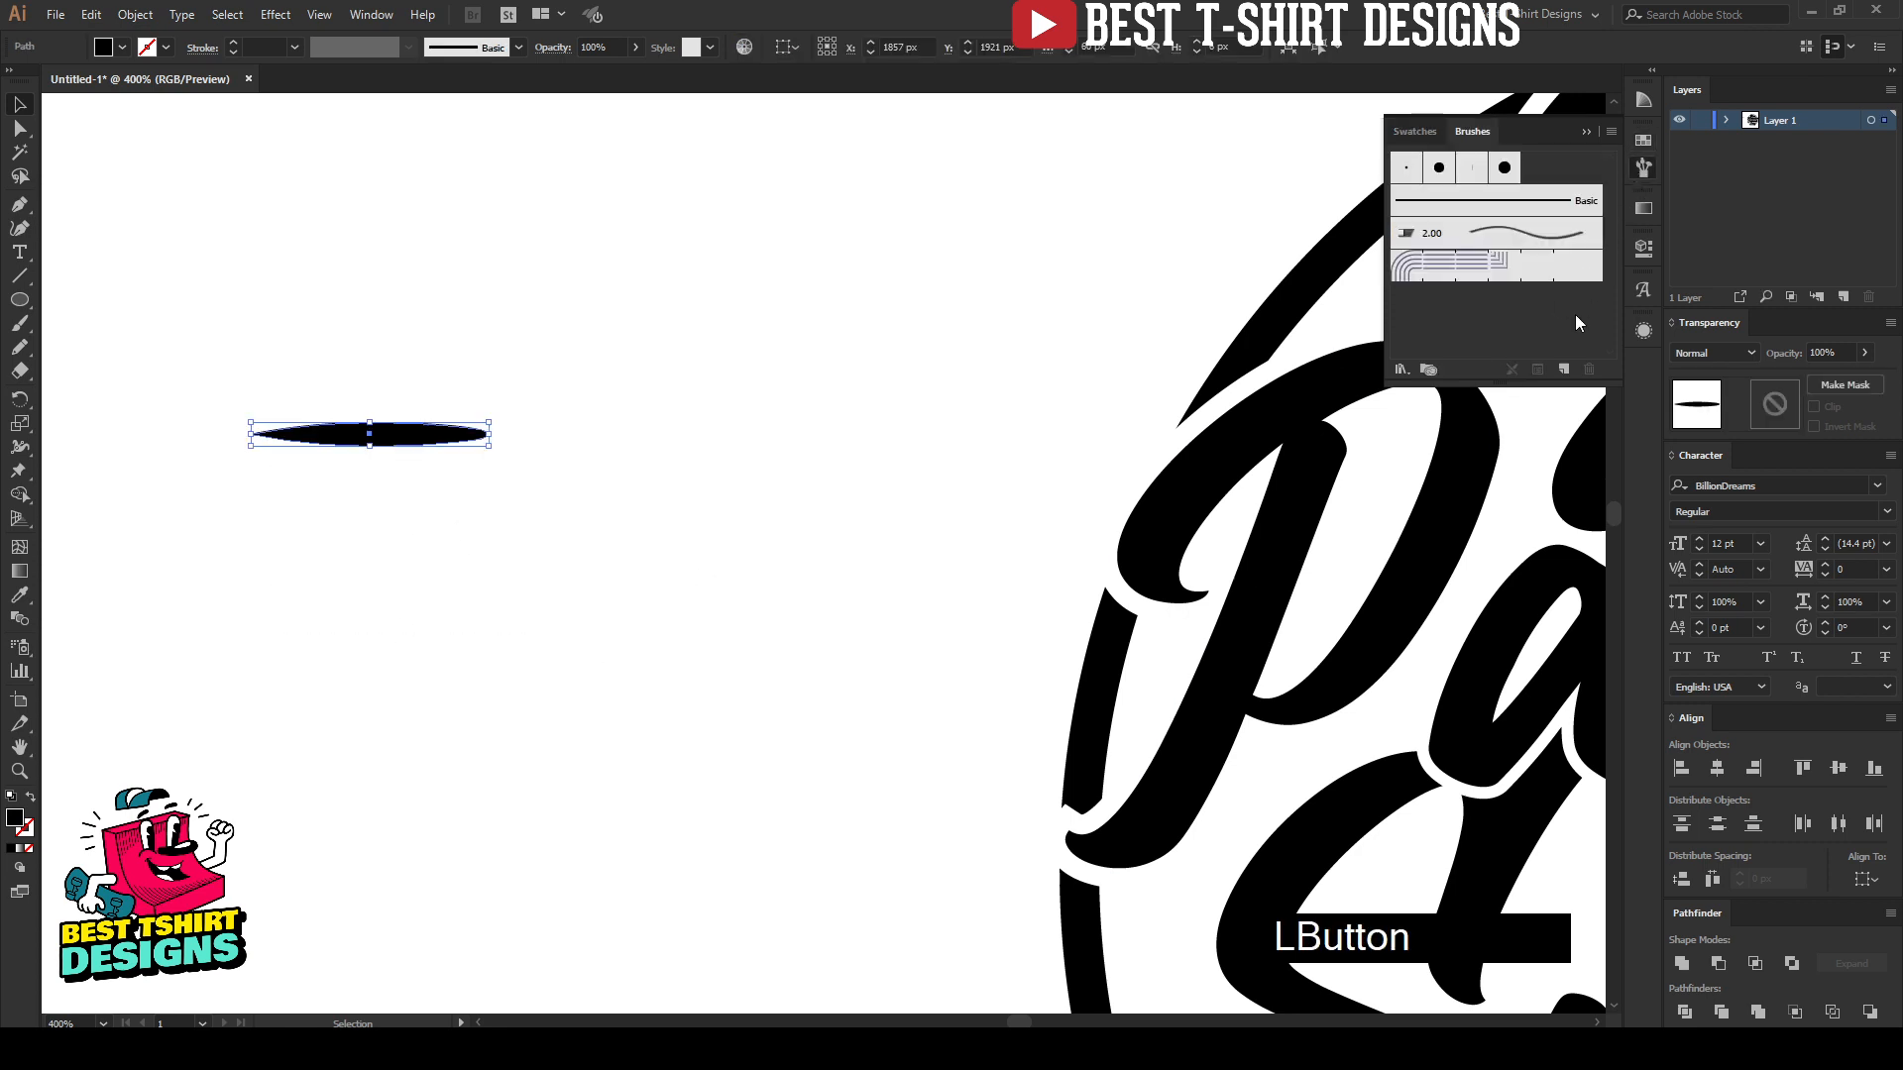
click(1563, 369)
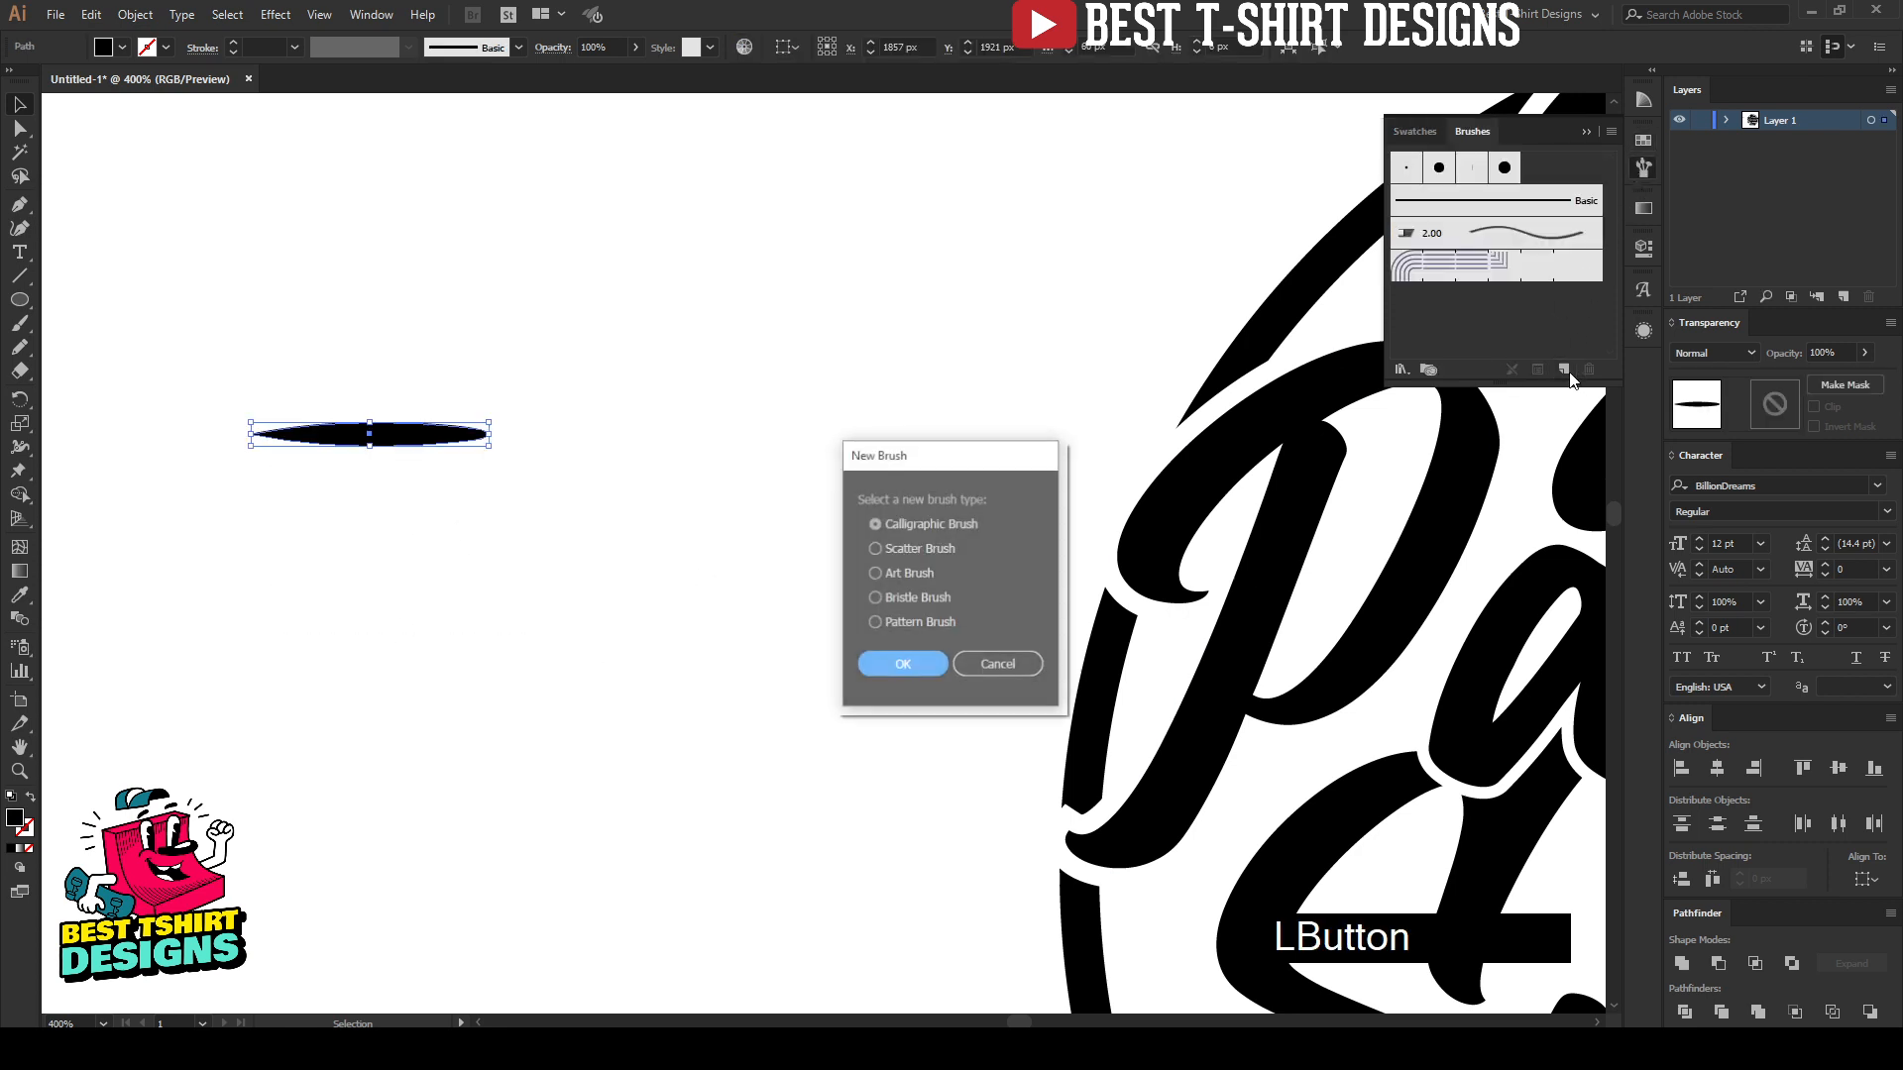
click(908, 575)
click(897, 665)
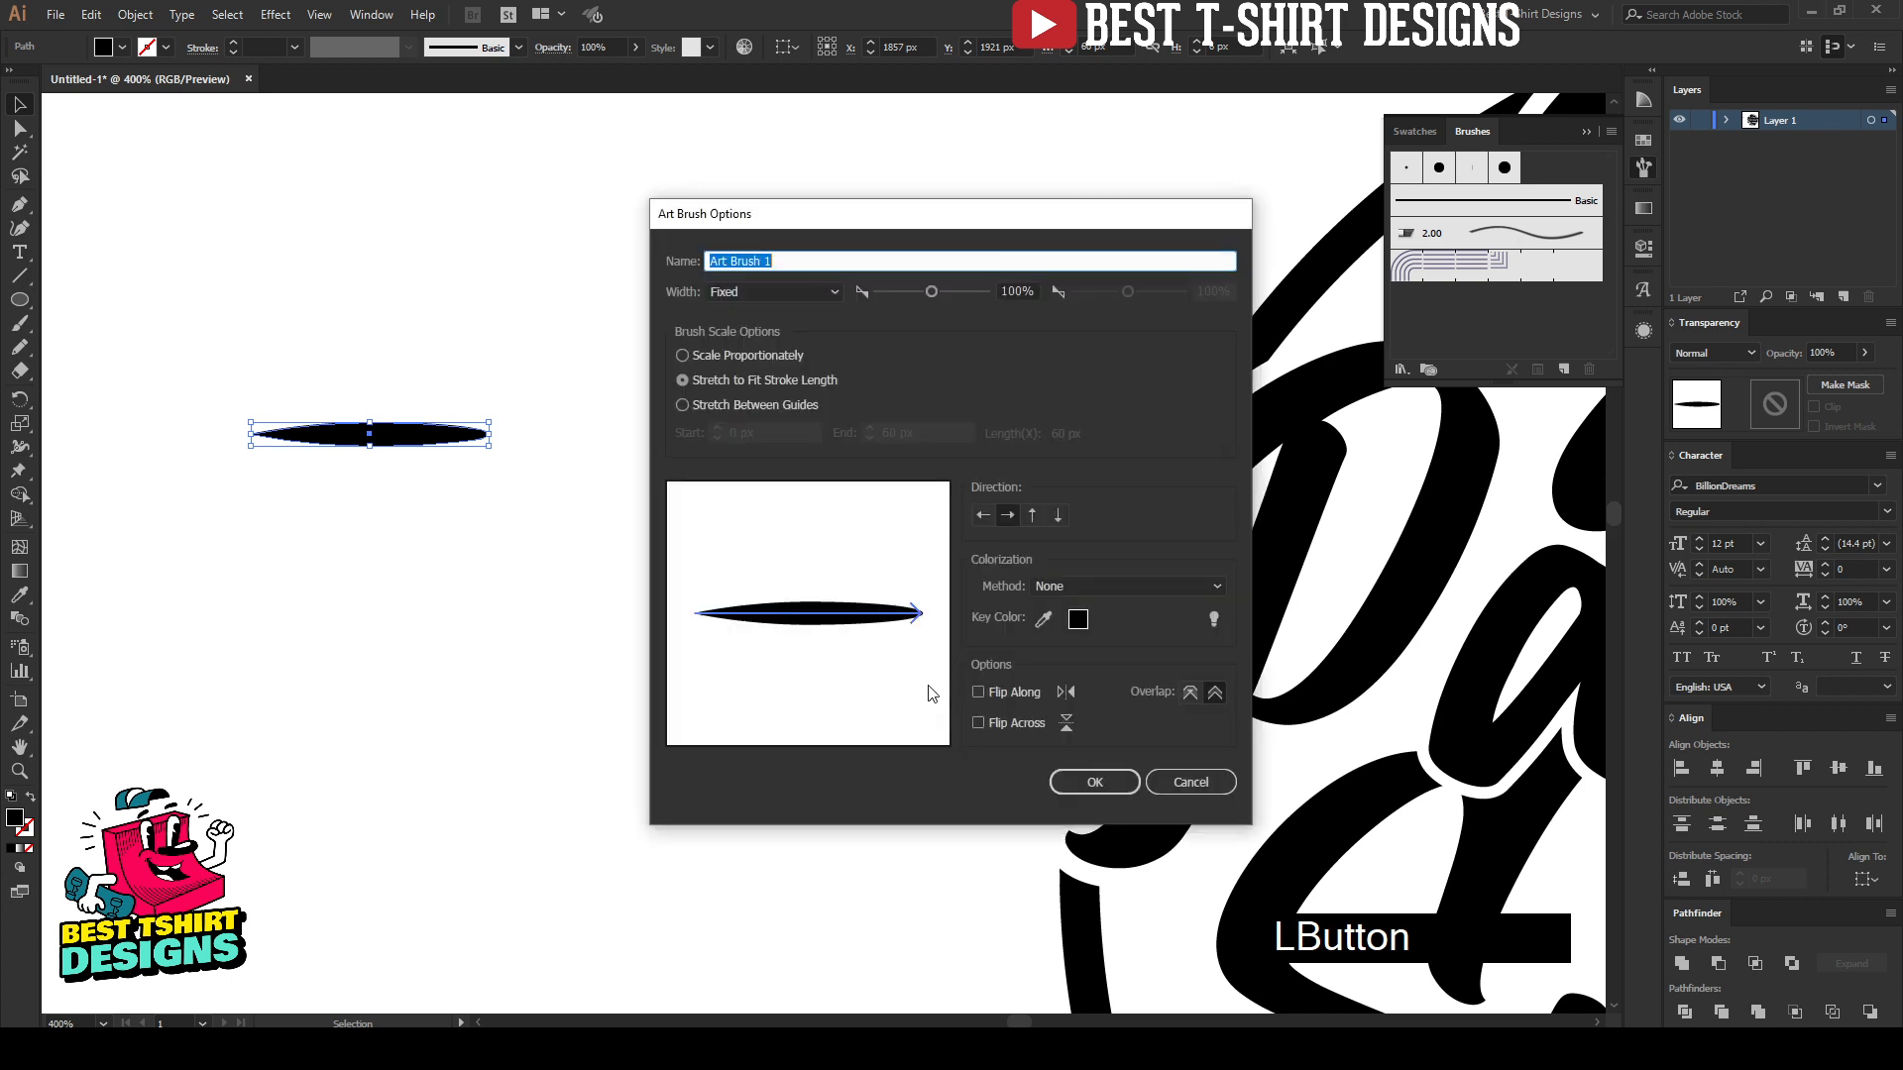
click(1080, 779)
key(Delete)
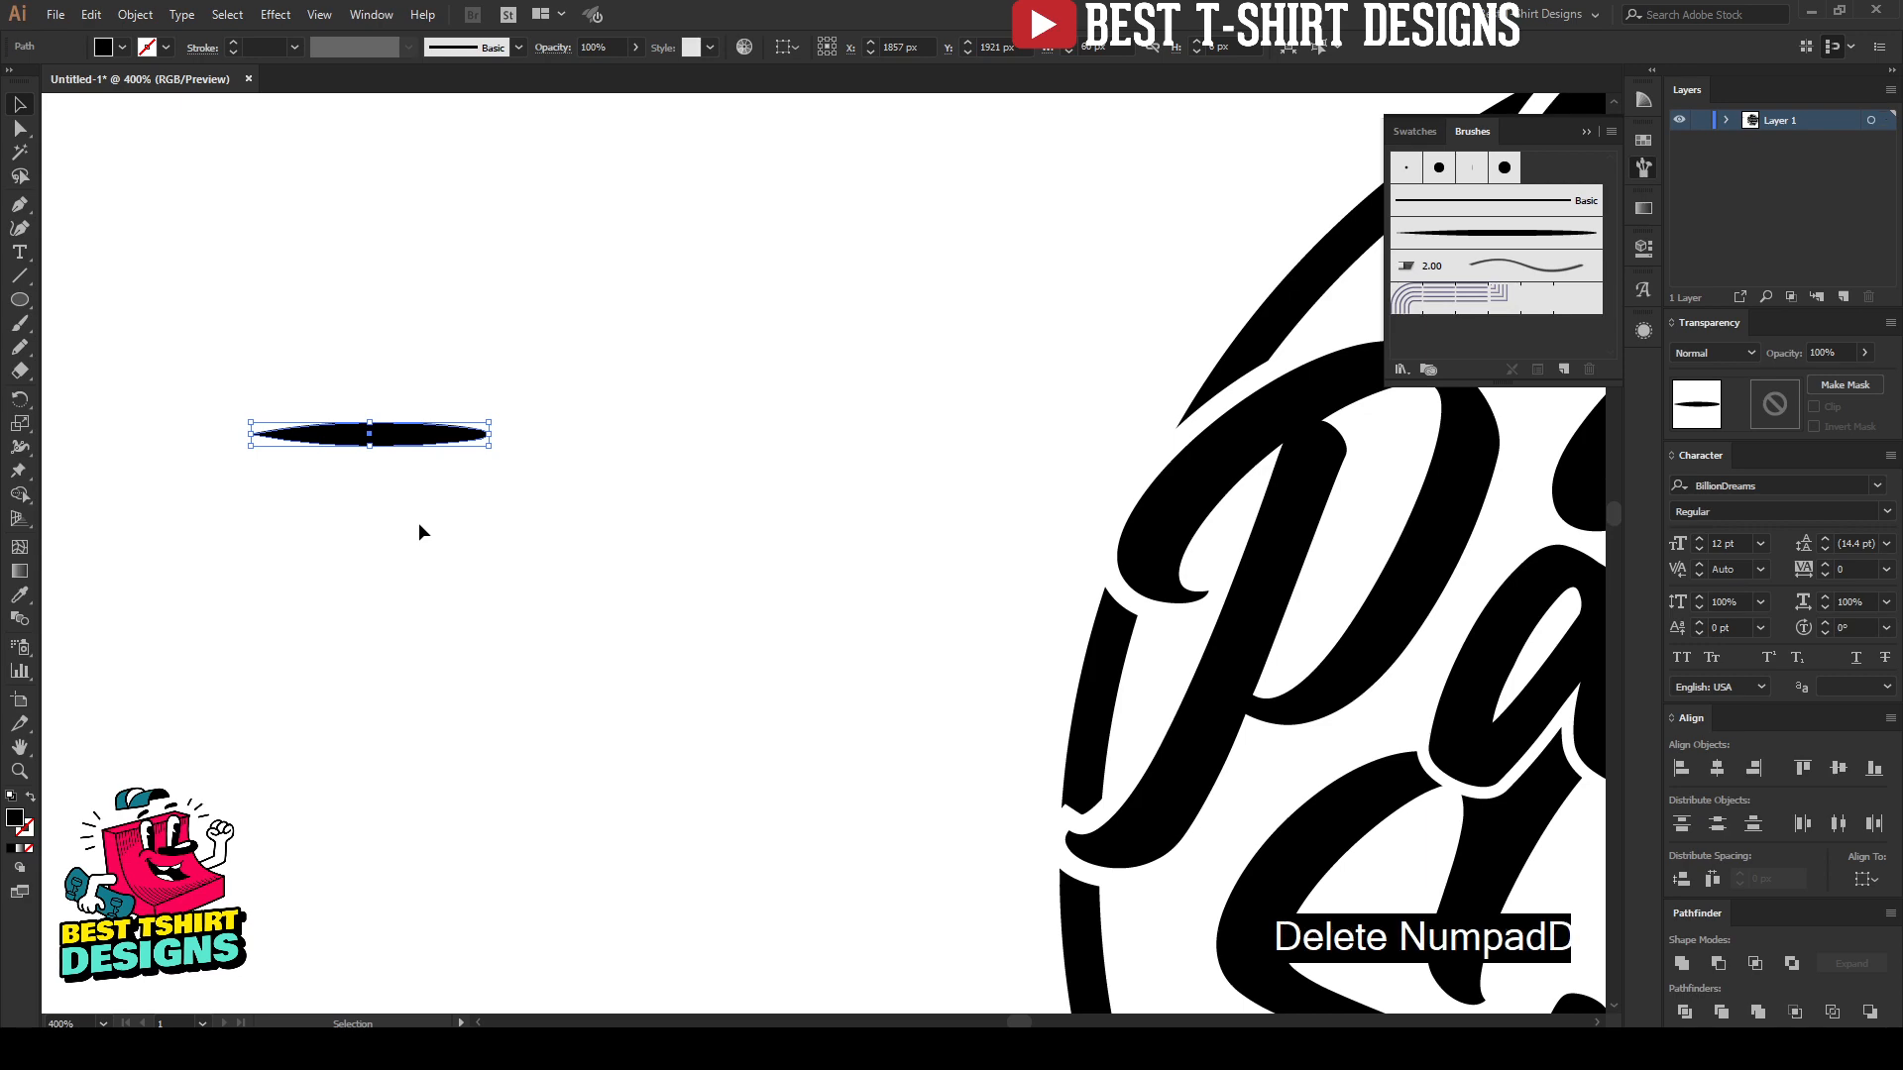
Step: Choose the new tapered art brush for the Paintbrush tool and set the tool's fidelity to the smoothest level
alt+scroll(318, 502, down, 3)
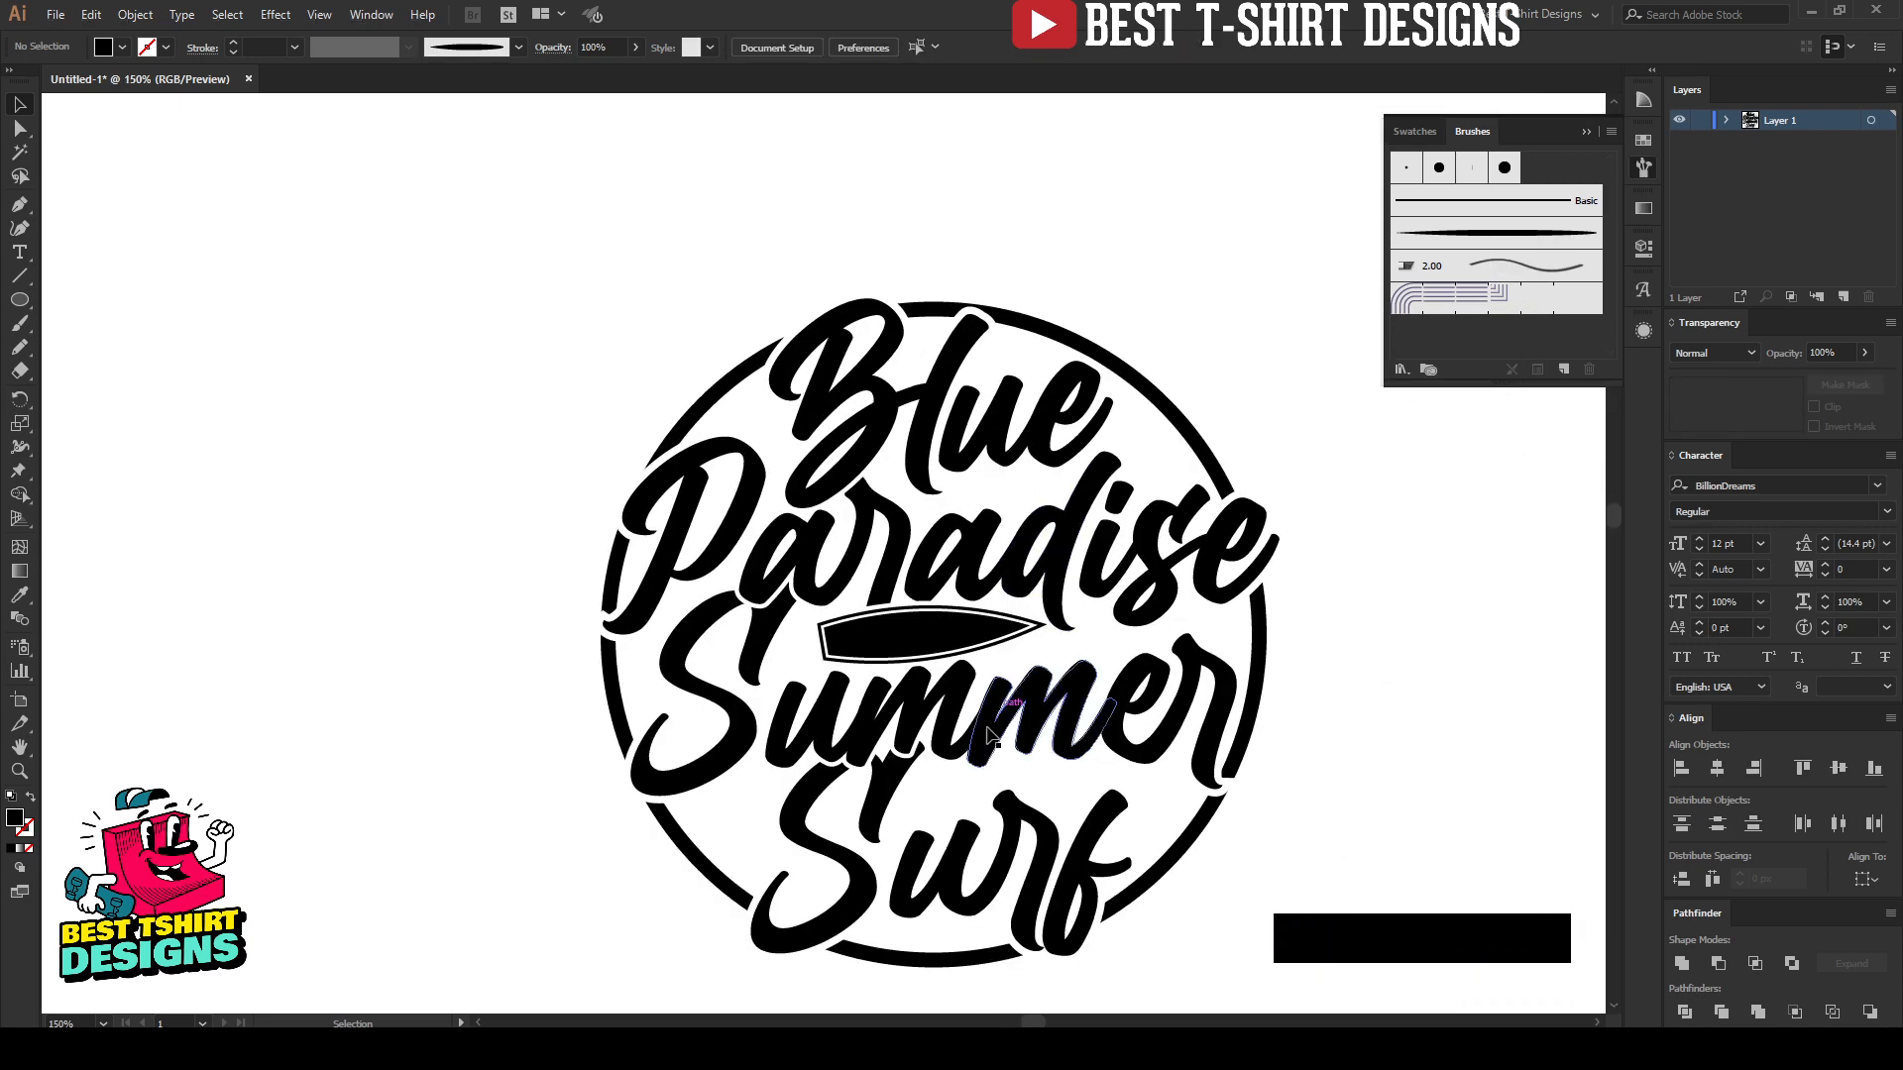
alt+scroll(1133, 842, up, 2)
scroll(1093, 778, down, 2)
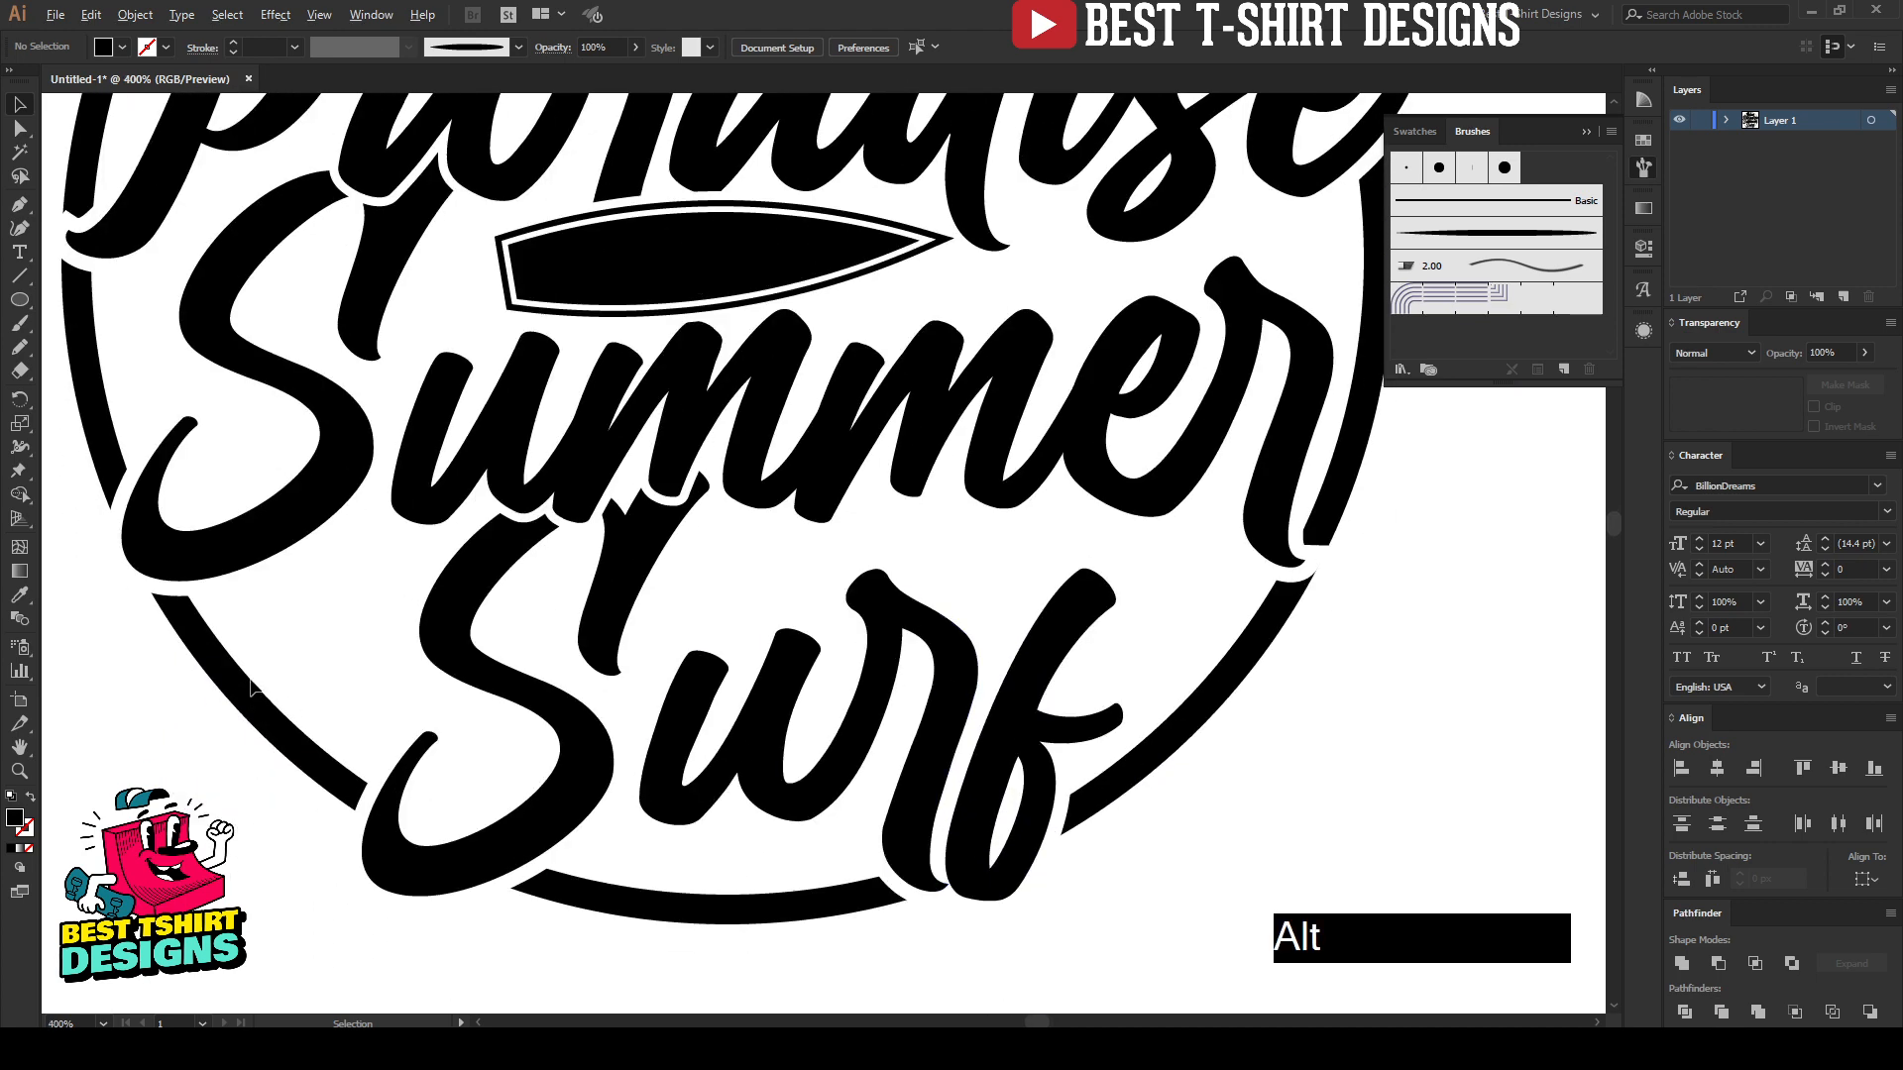
alt+scroll(466, 539, up, 1)
key(b)
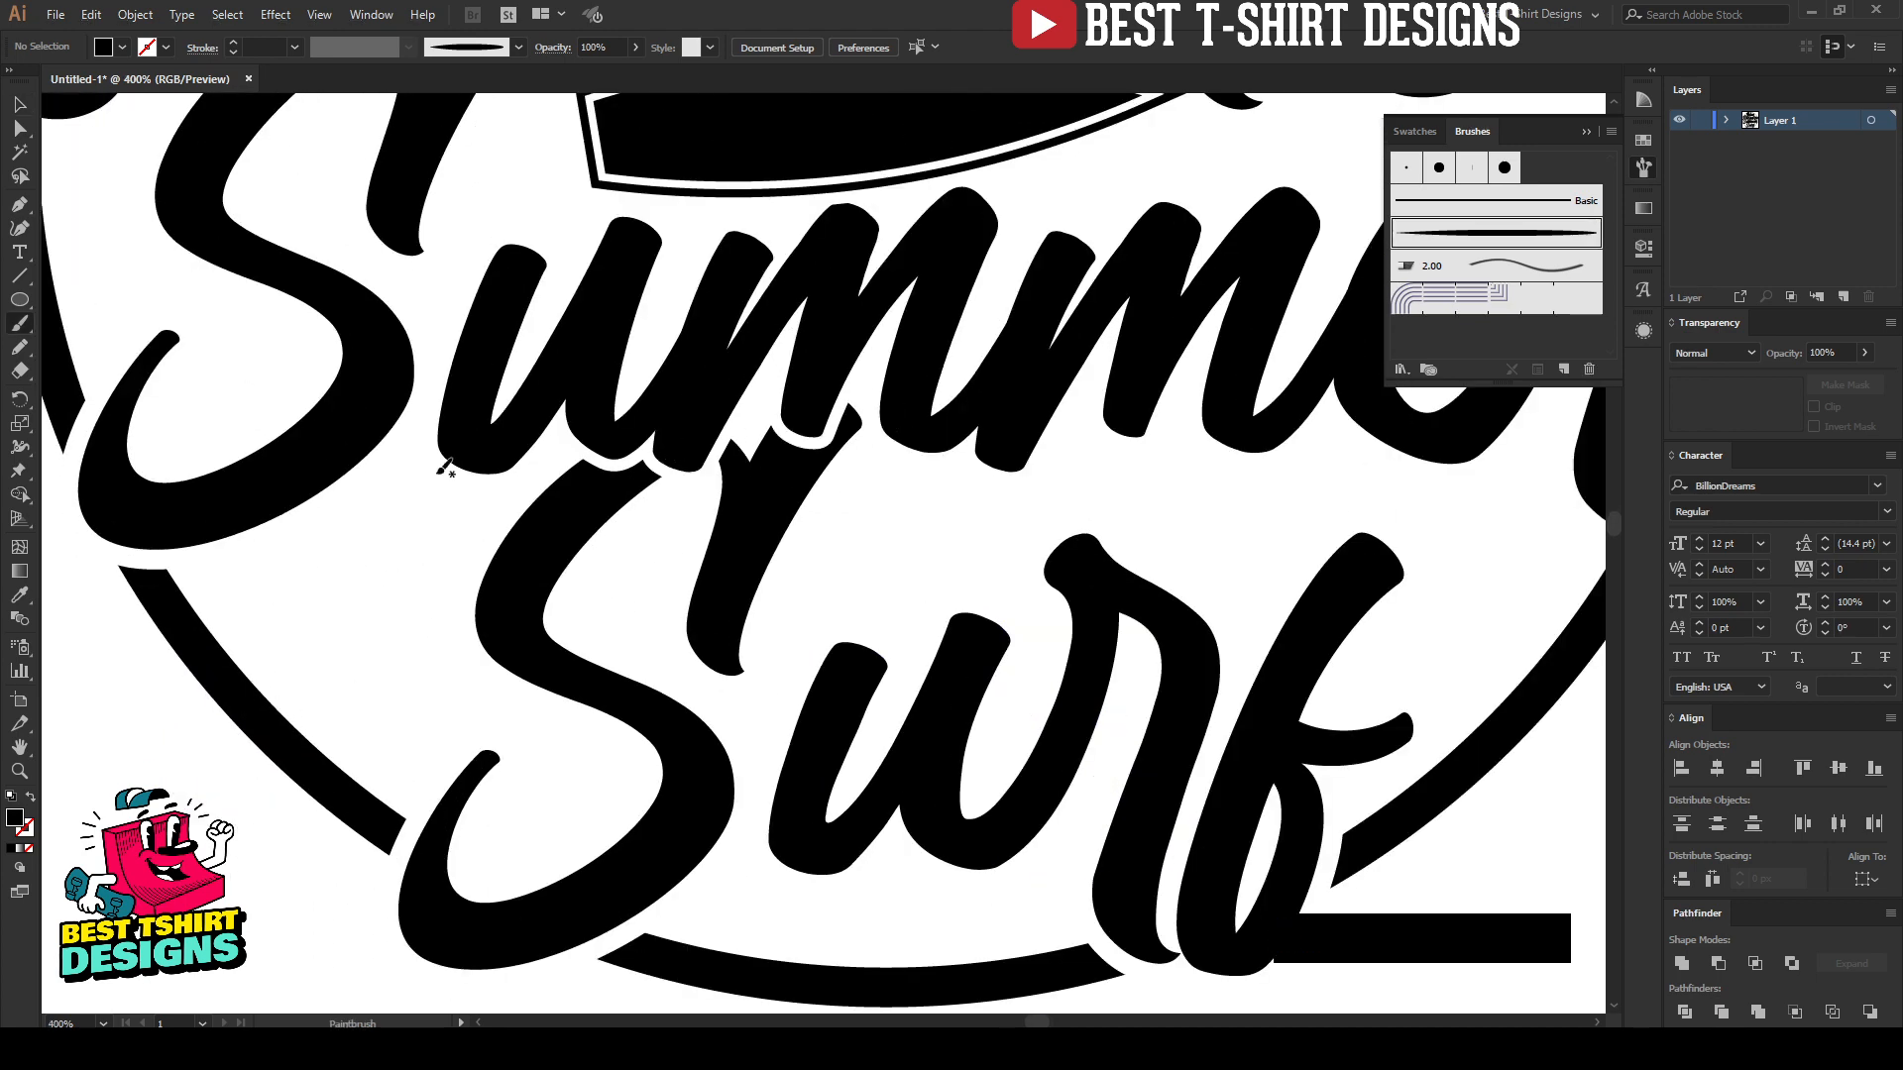
click(1466, 246)
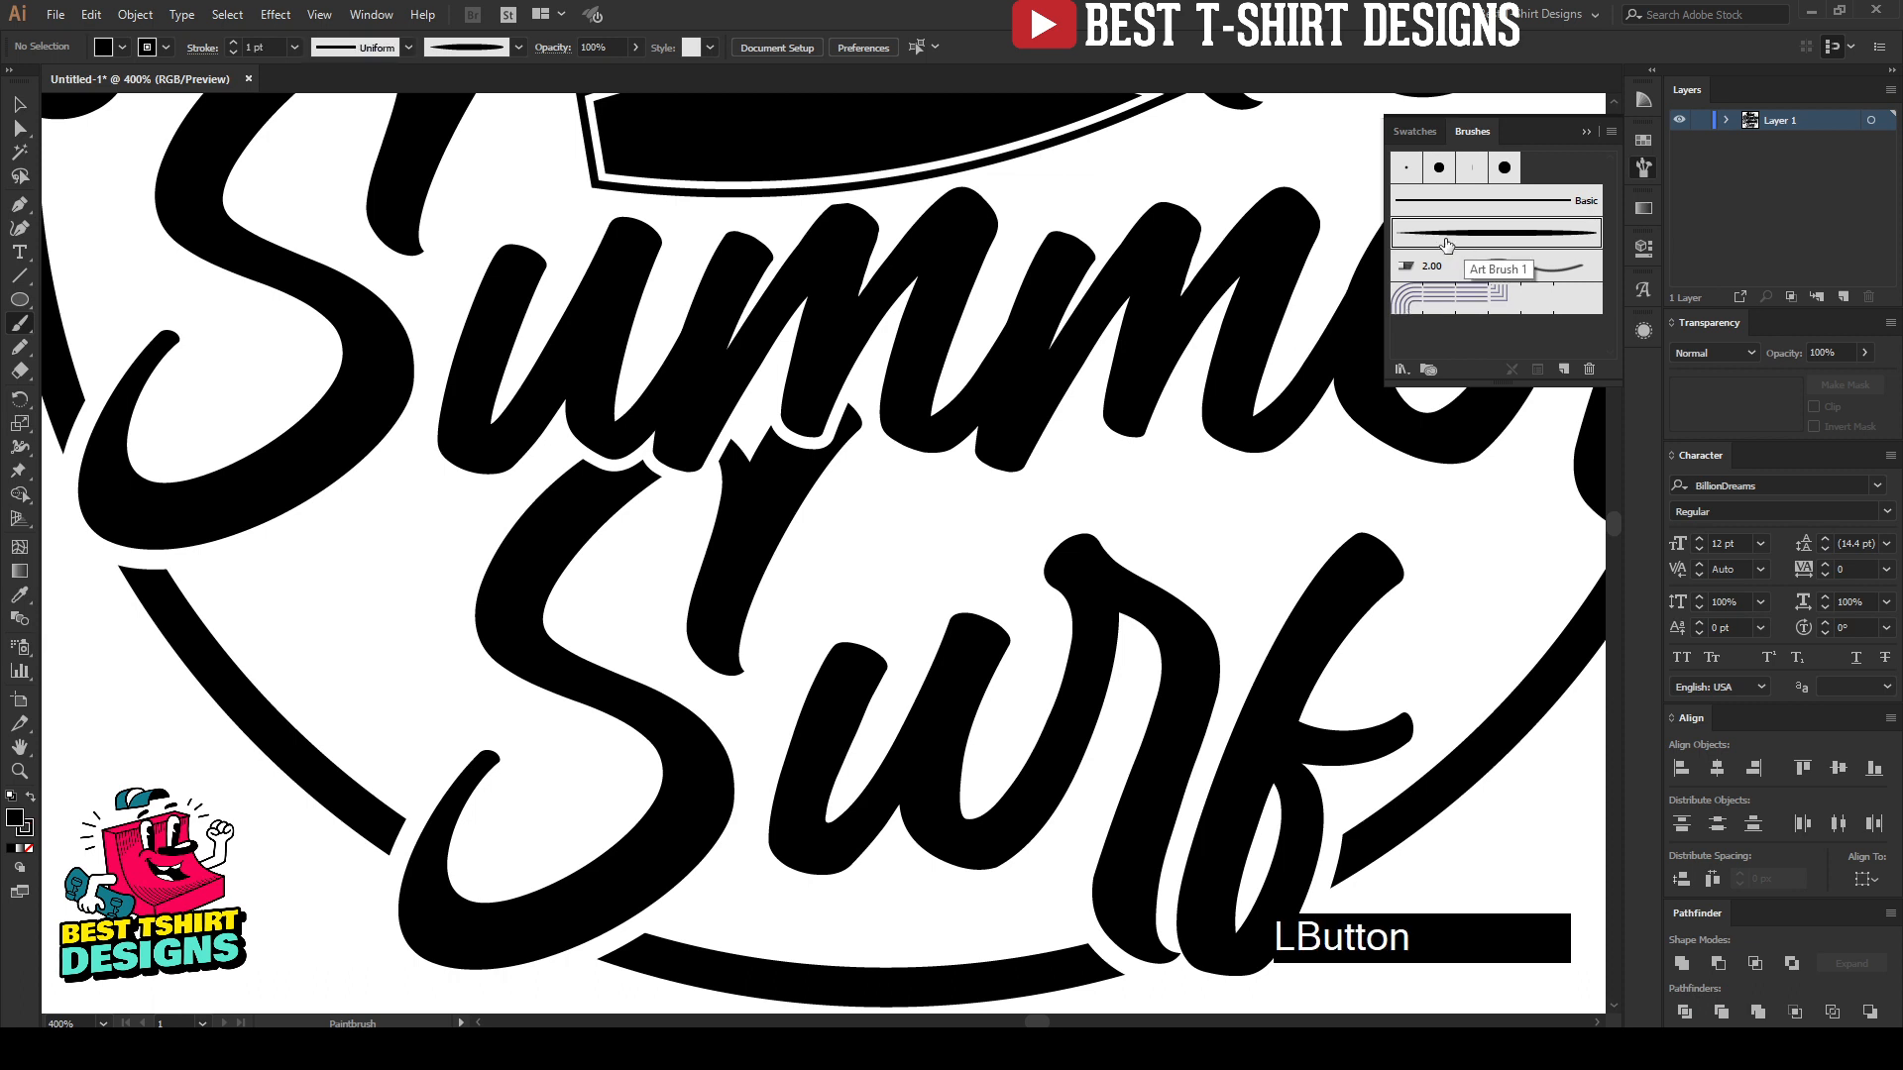
double_click(20, 325)
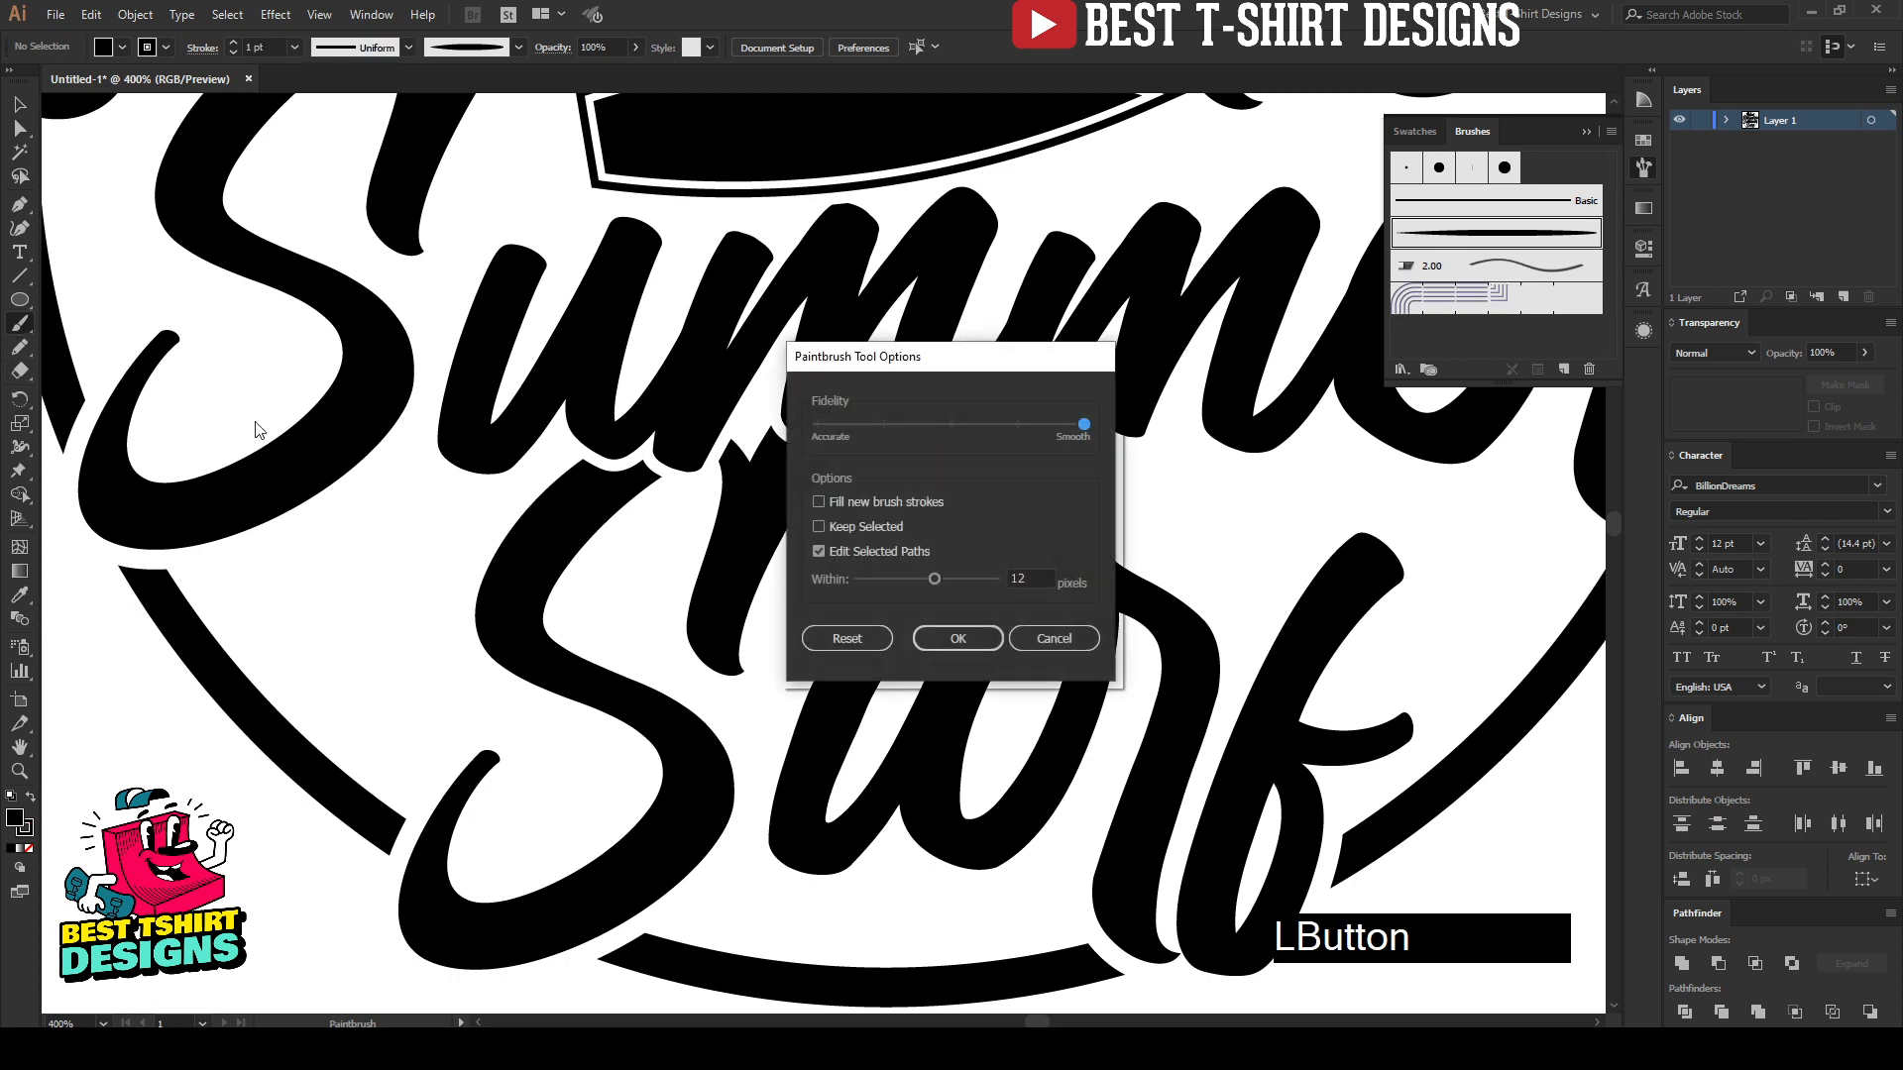
drag(1084, 424, 972, 435)
click(948, 429)
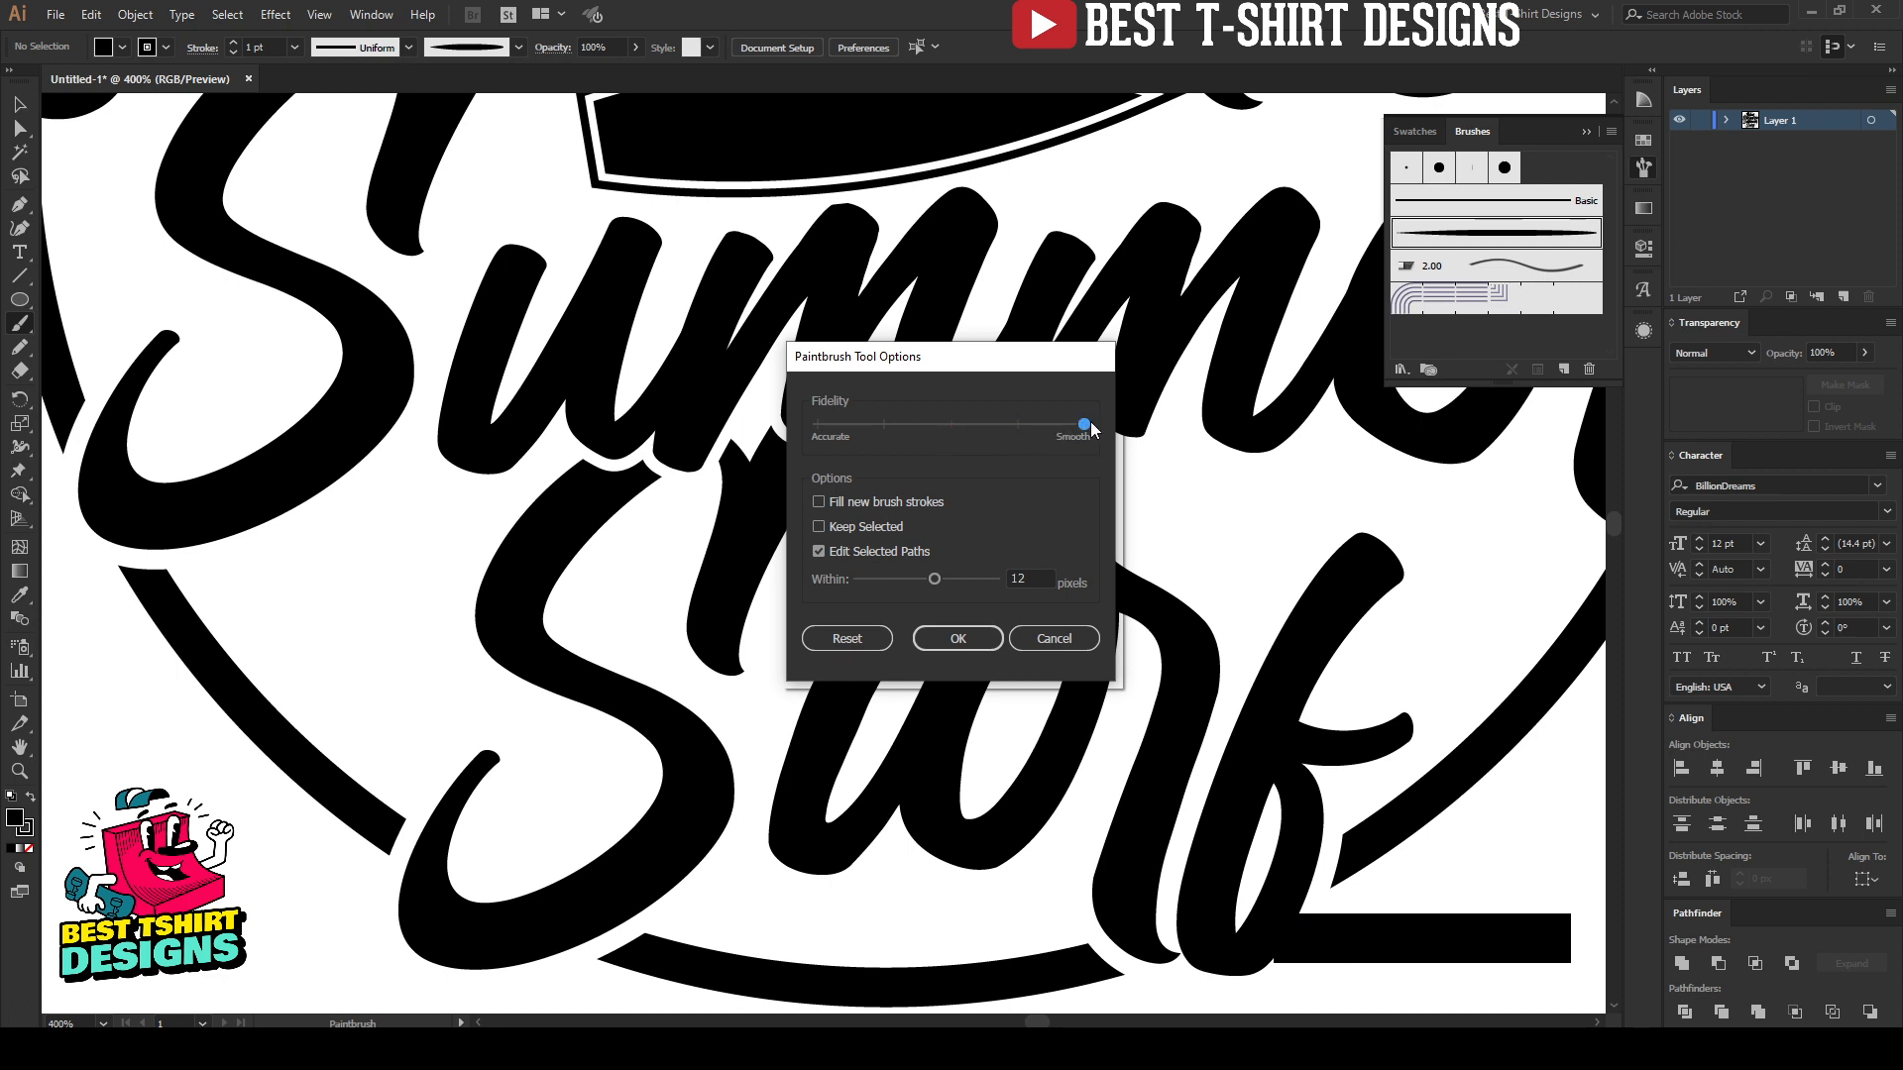
click(957, 640)
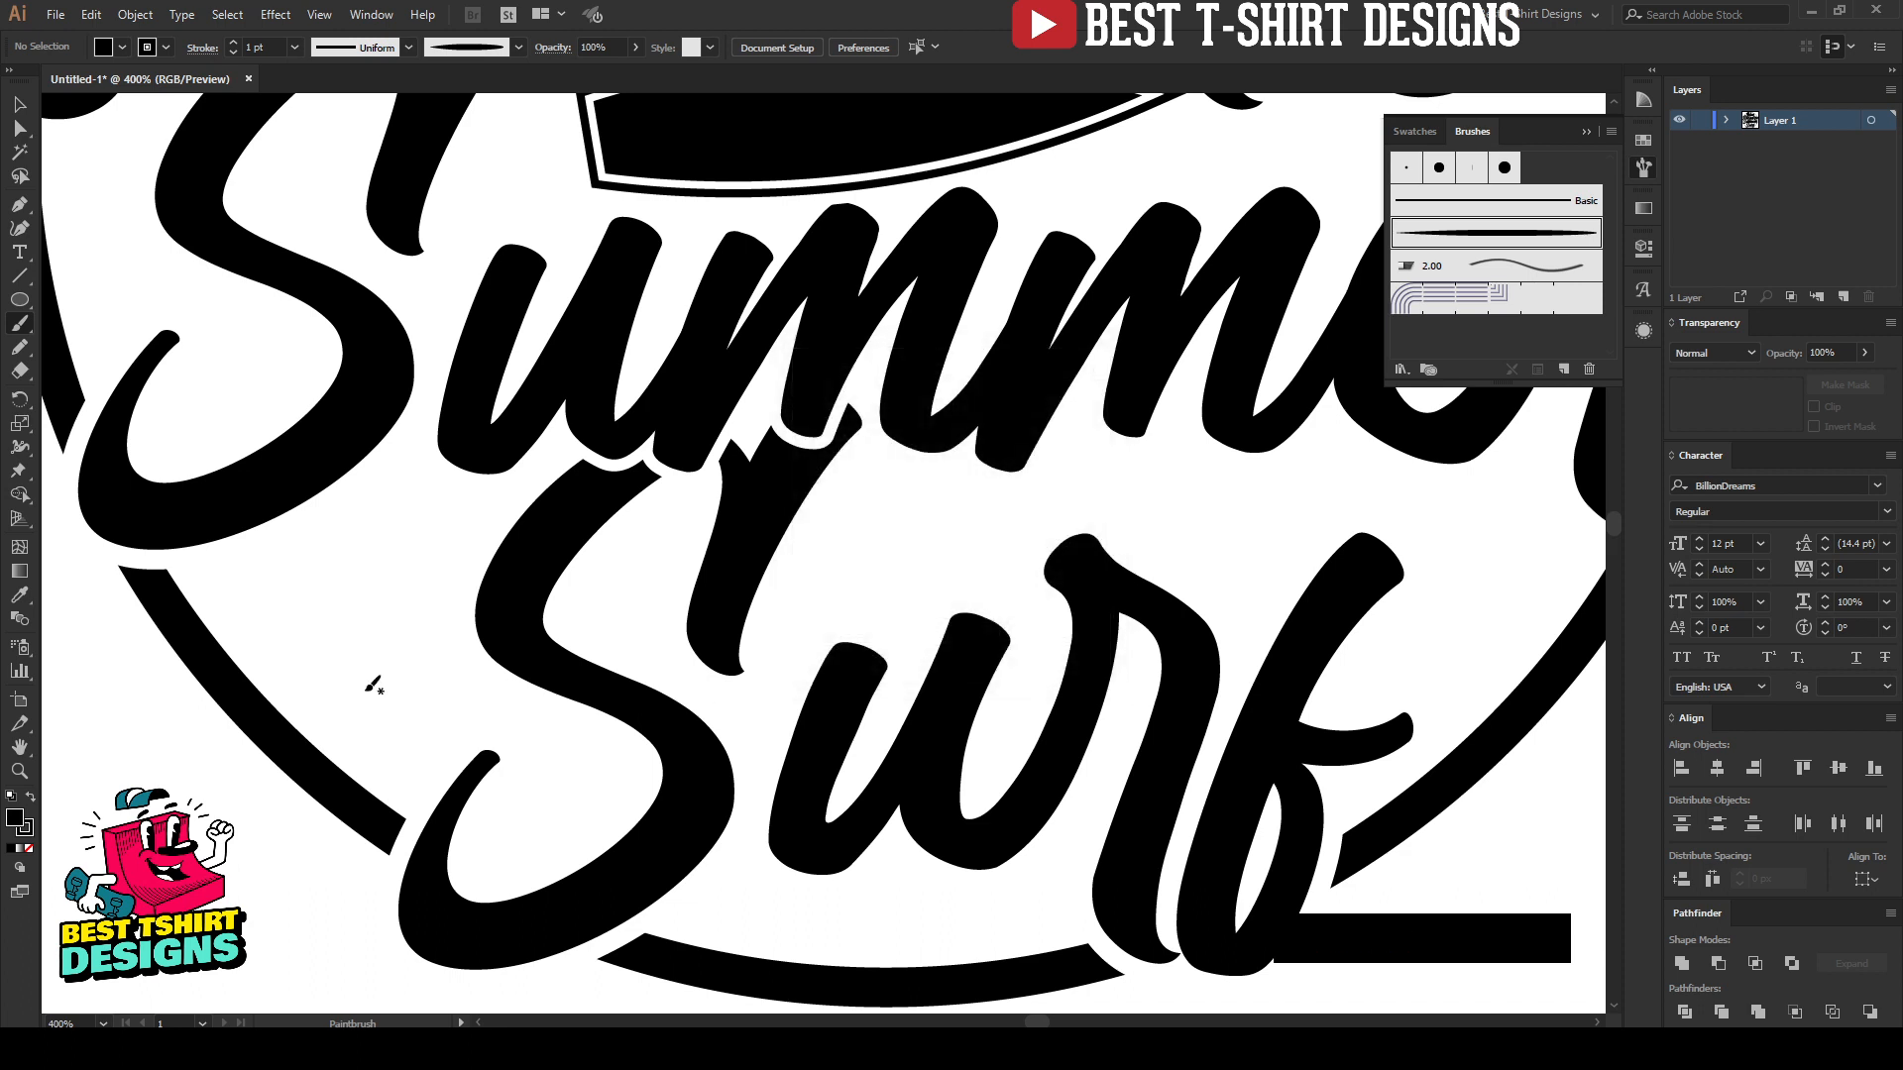
click(434, 507)
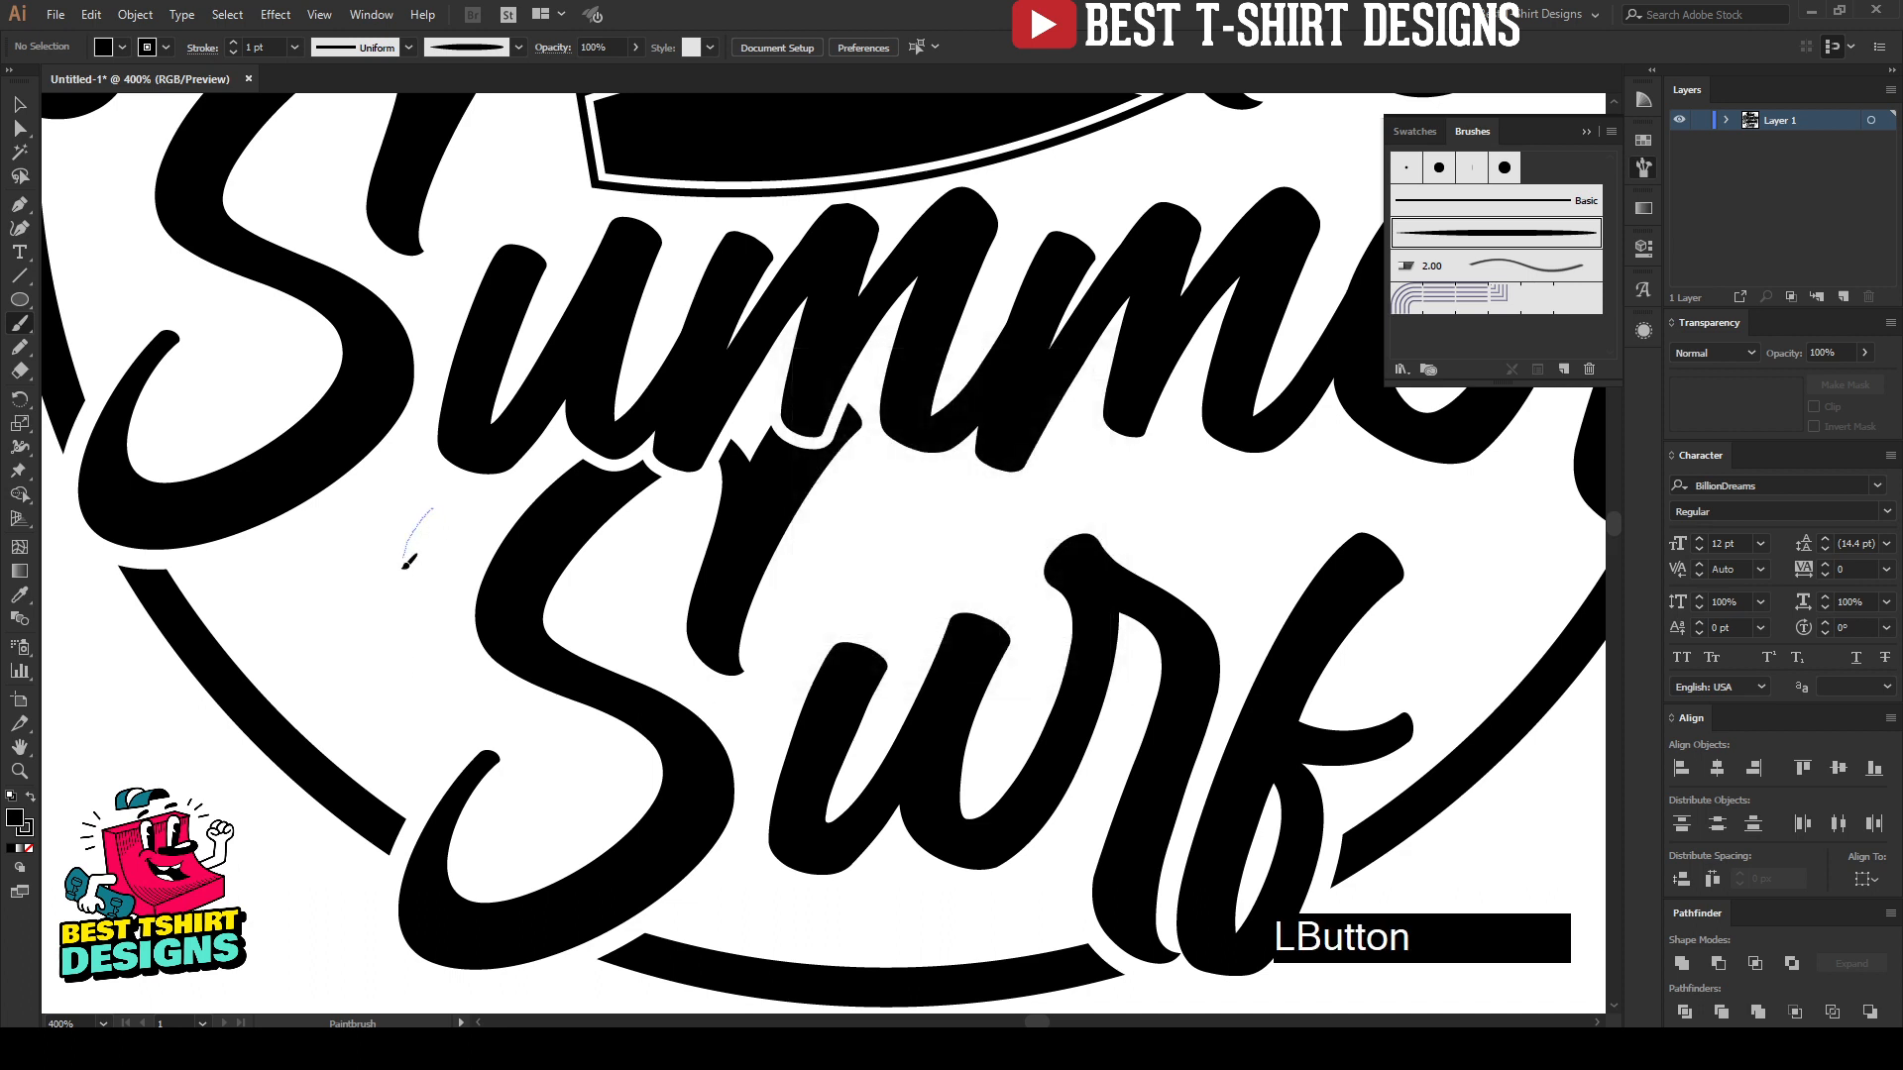
drag(406, 563, 462, 691)
key(ctrl+z)
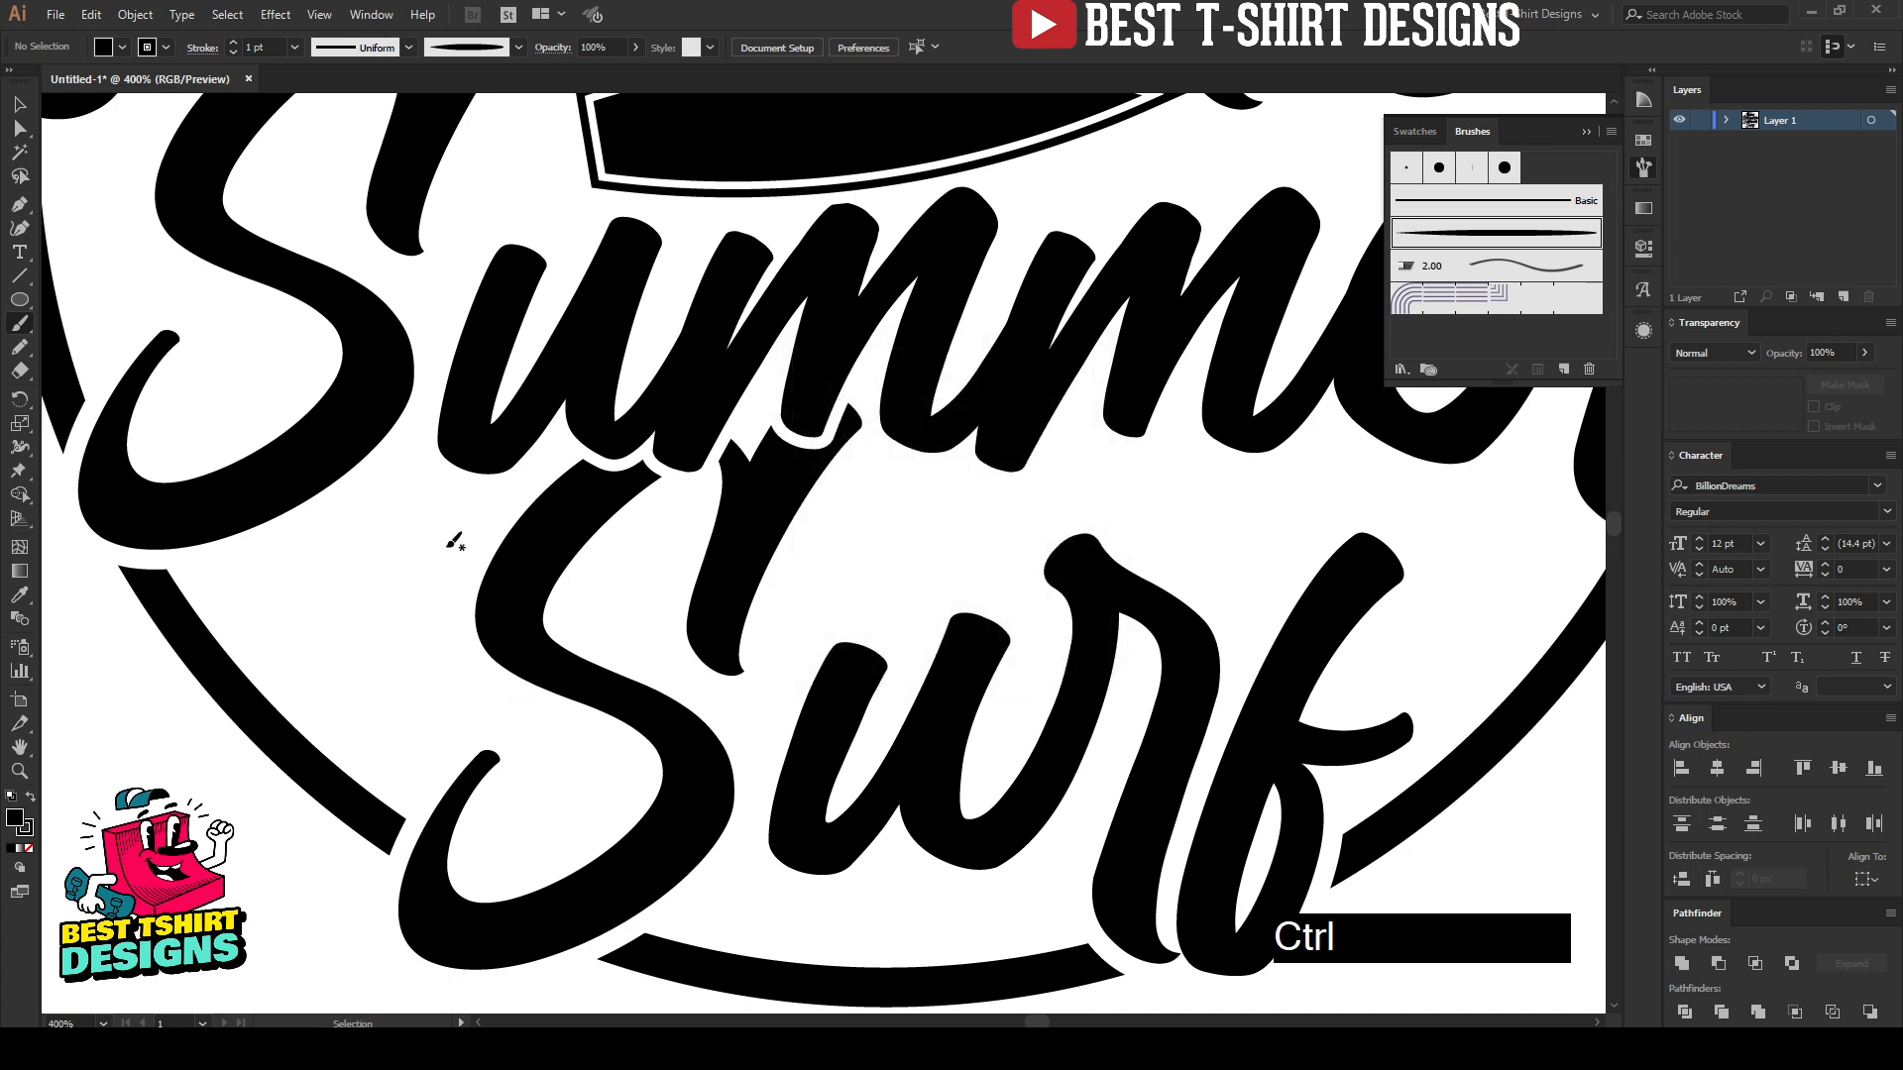
Step: Paint three curved tapered accents in the gap between the "S" of "Summer", the "S" of "Surf" and the ring
drag(442, 501, 428, 581)
drag(516, 706, 520, 705)
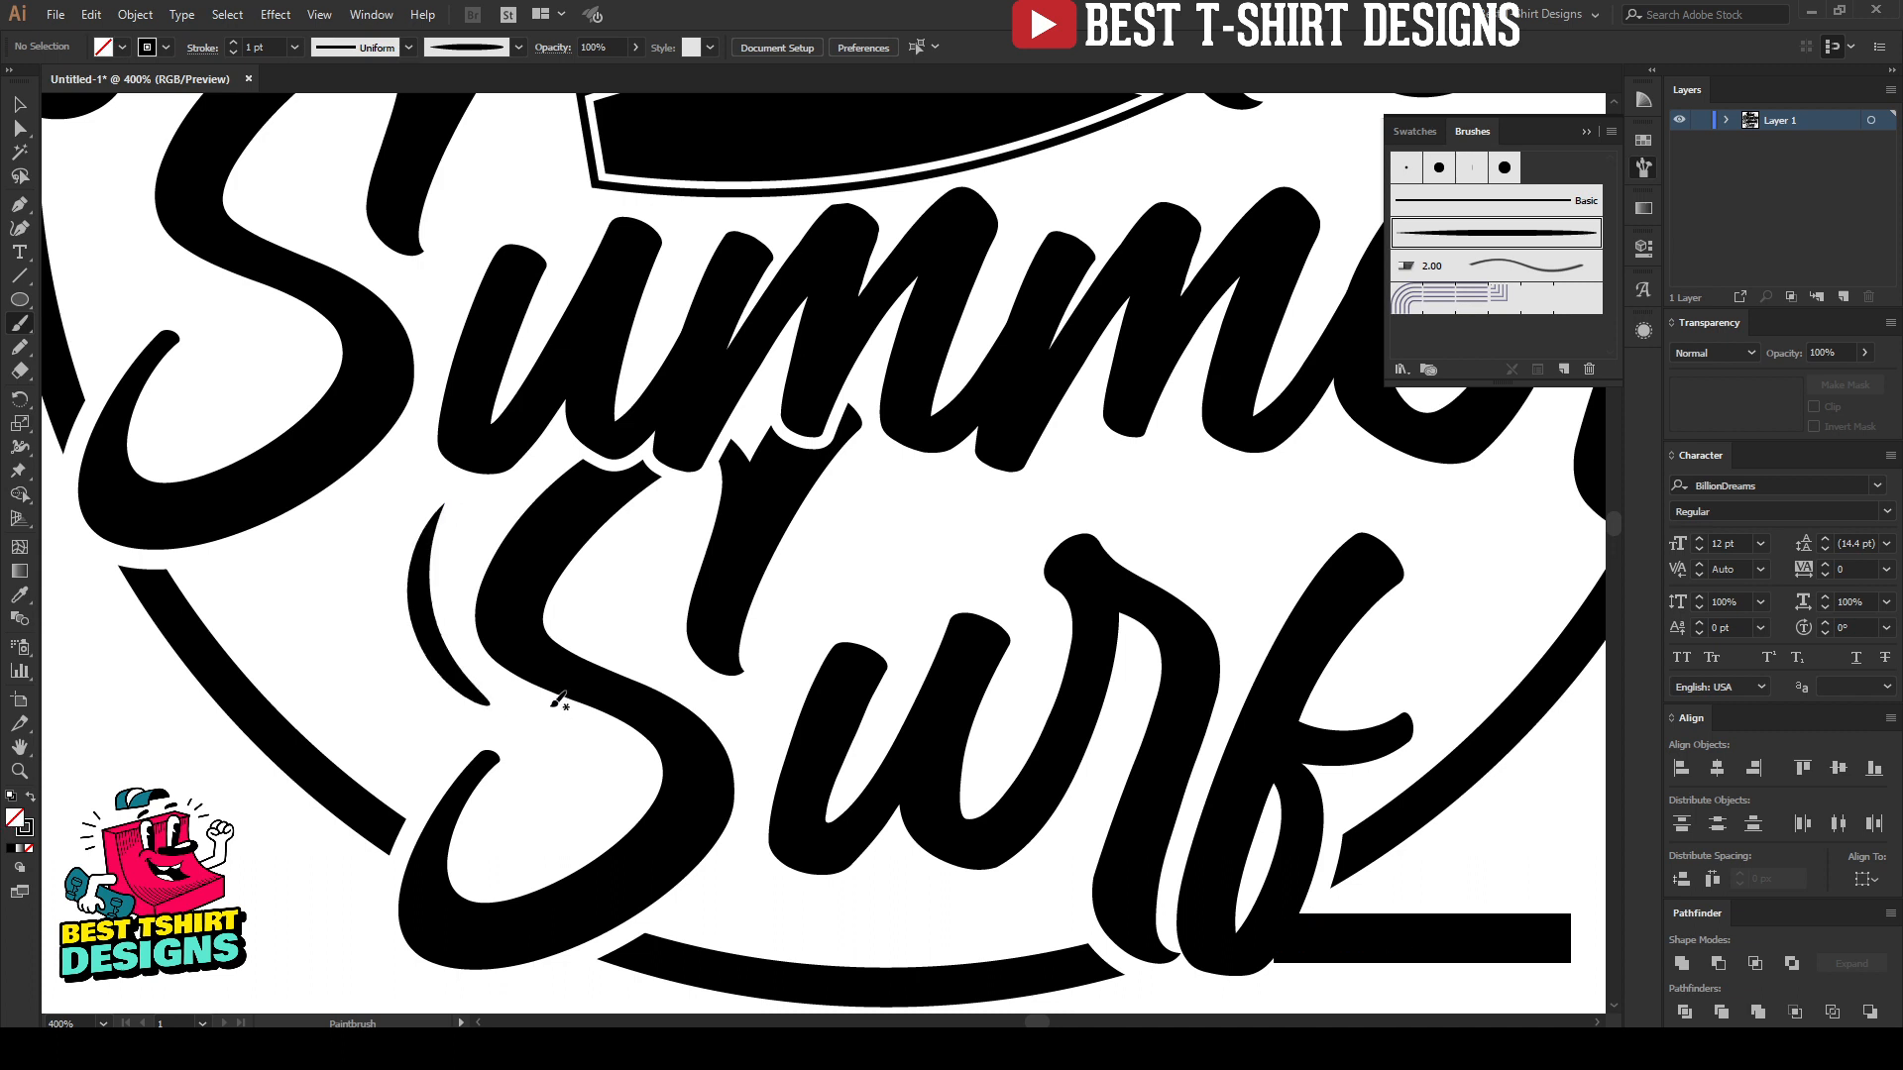
drag(227, 598, 254, 591)
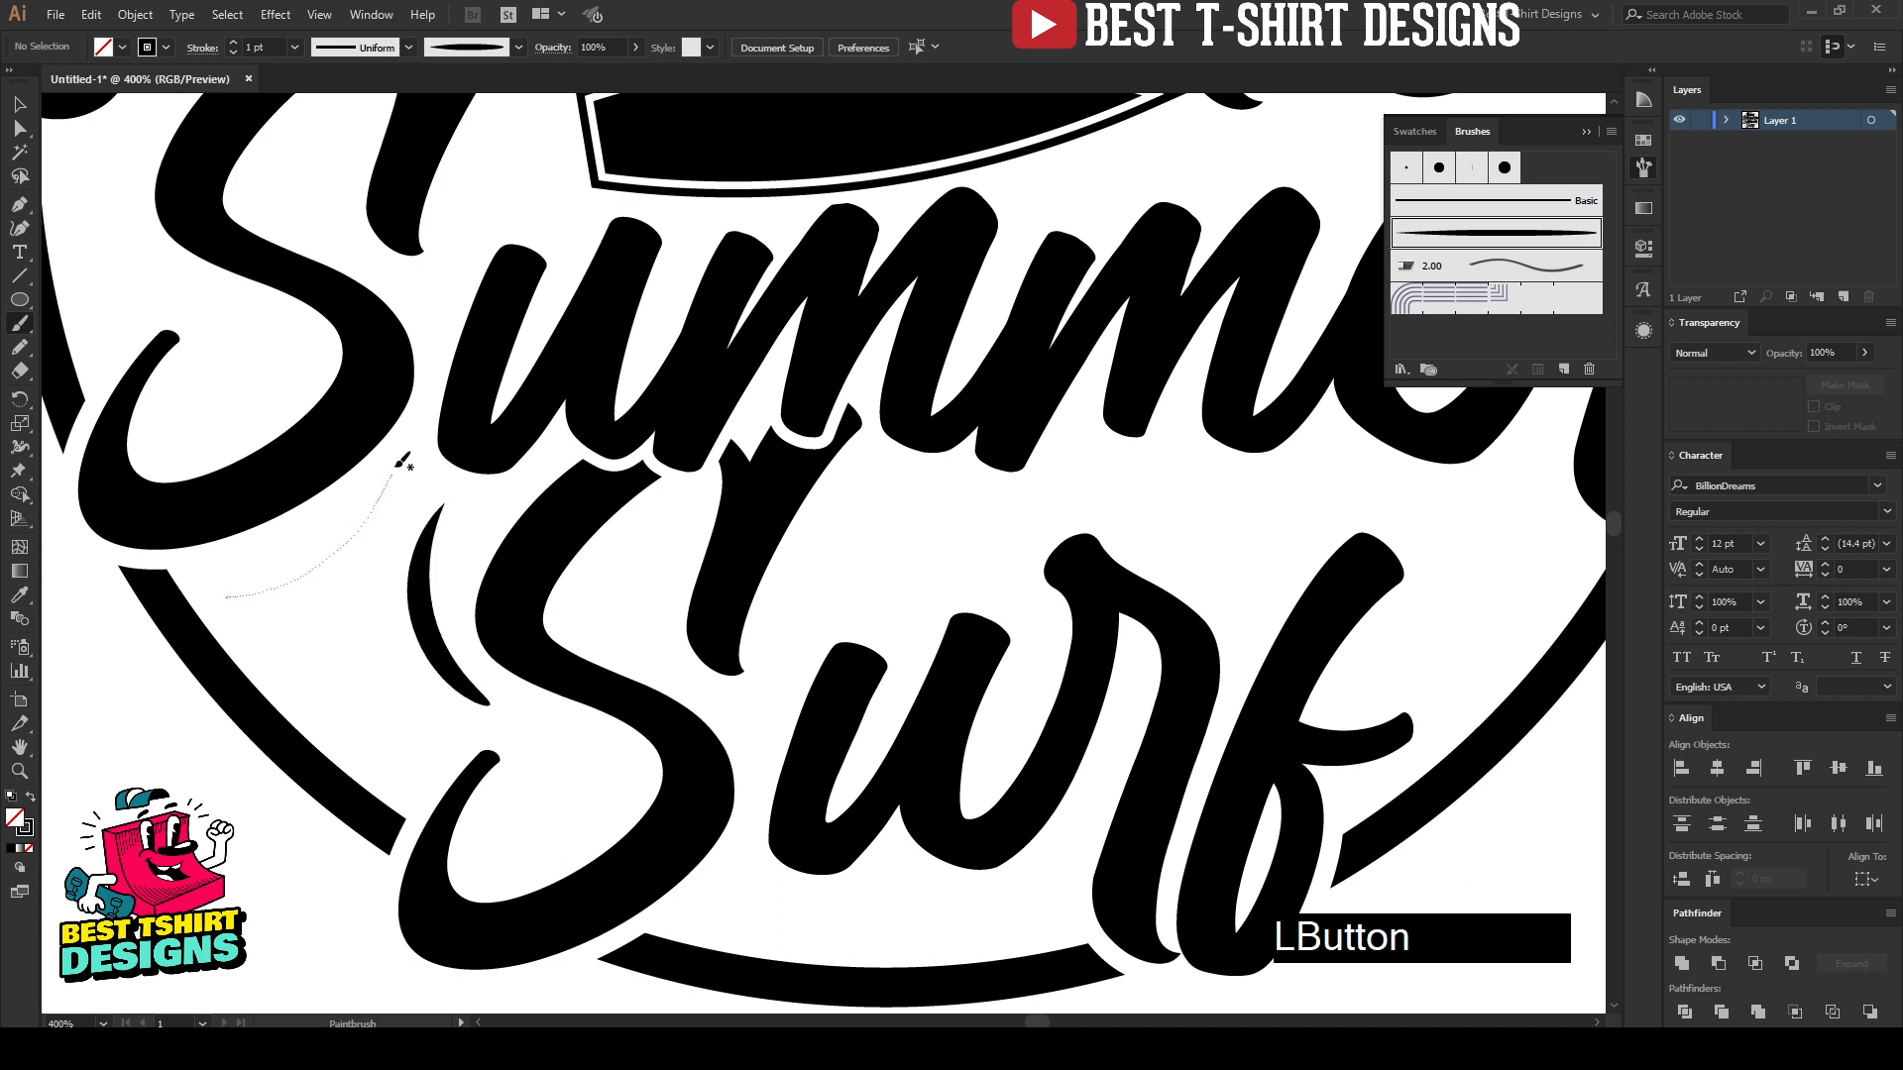
drag(402, 462, 394, 476)
drag(288, 628, 426, 755)
key(alt)
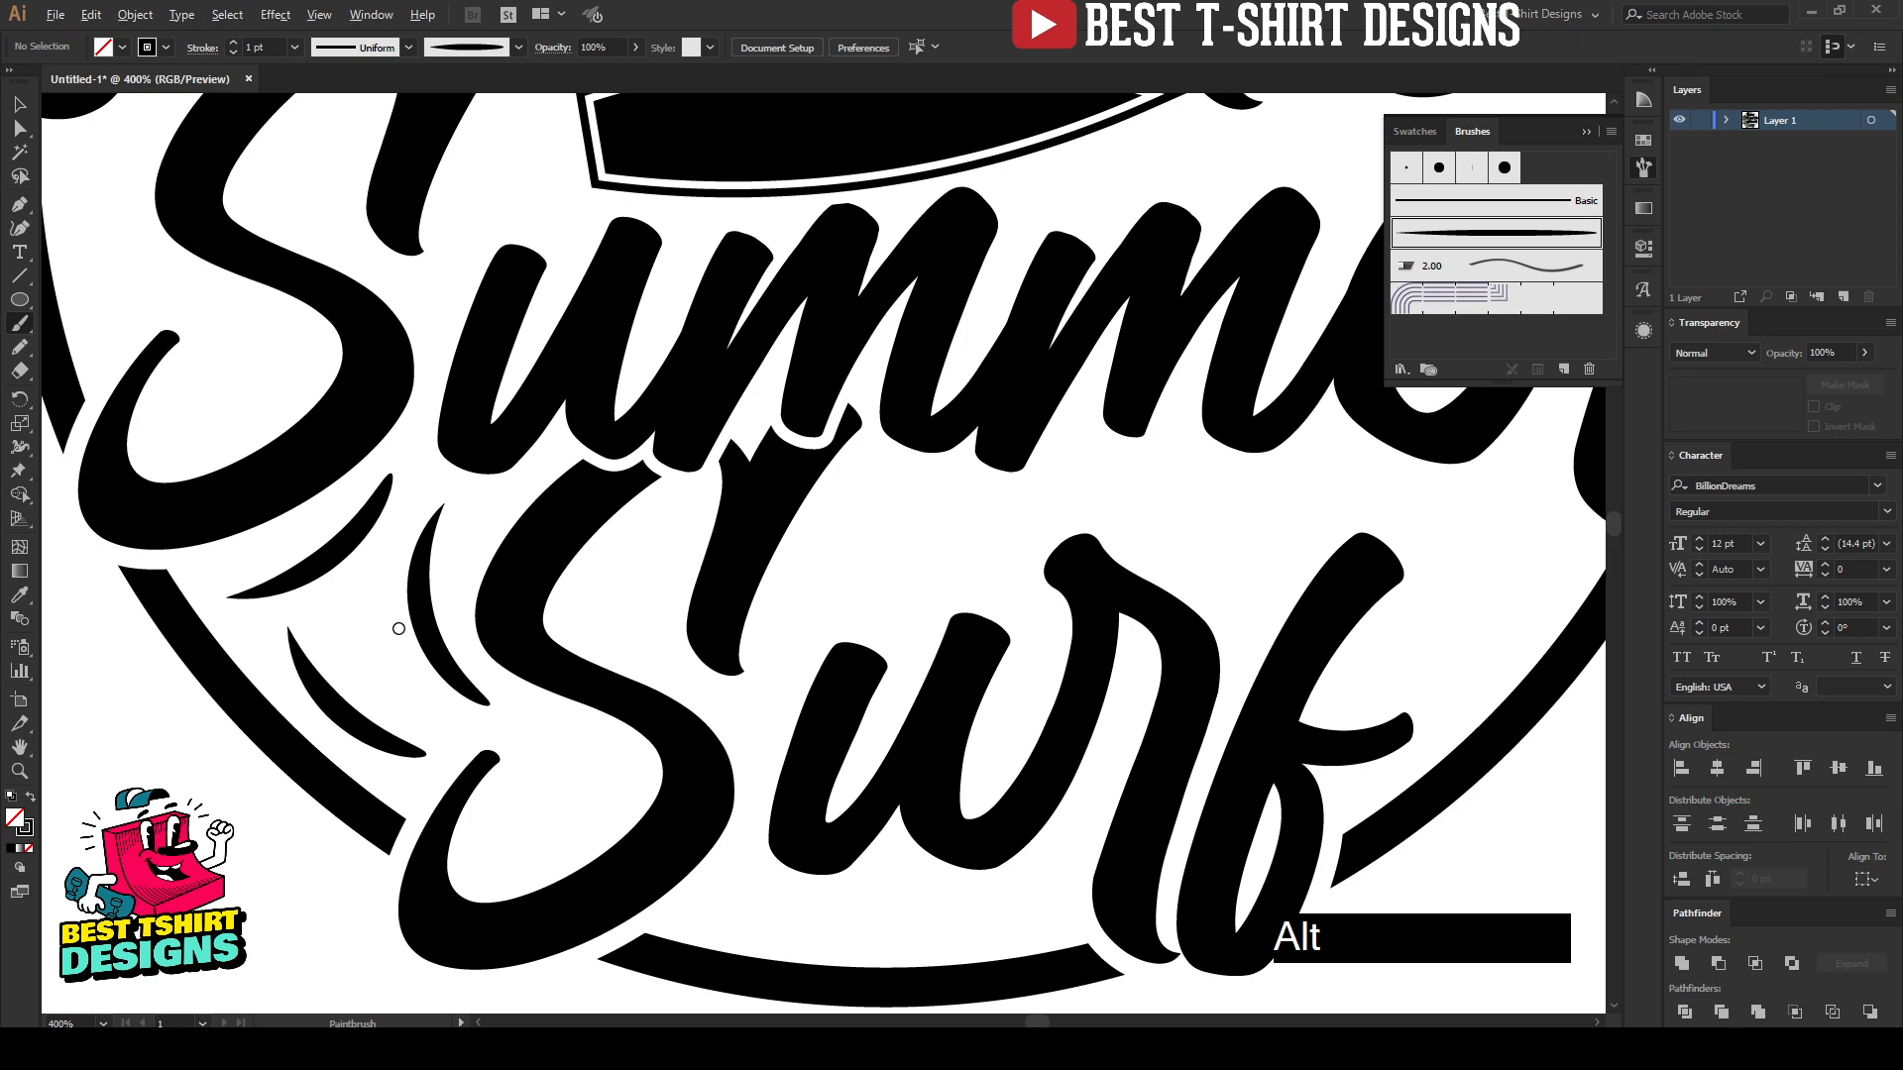
scroll(399, 629, down, 2)
key(alt)
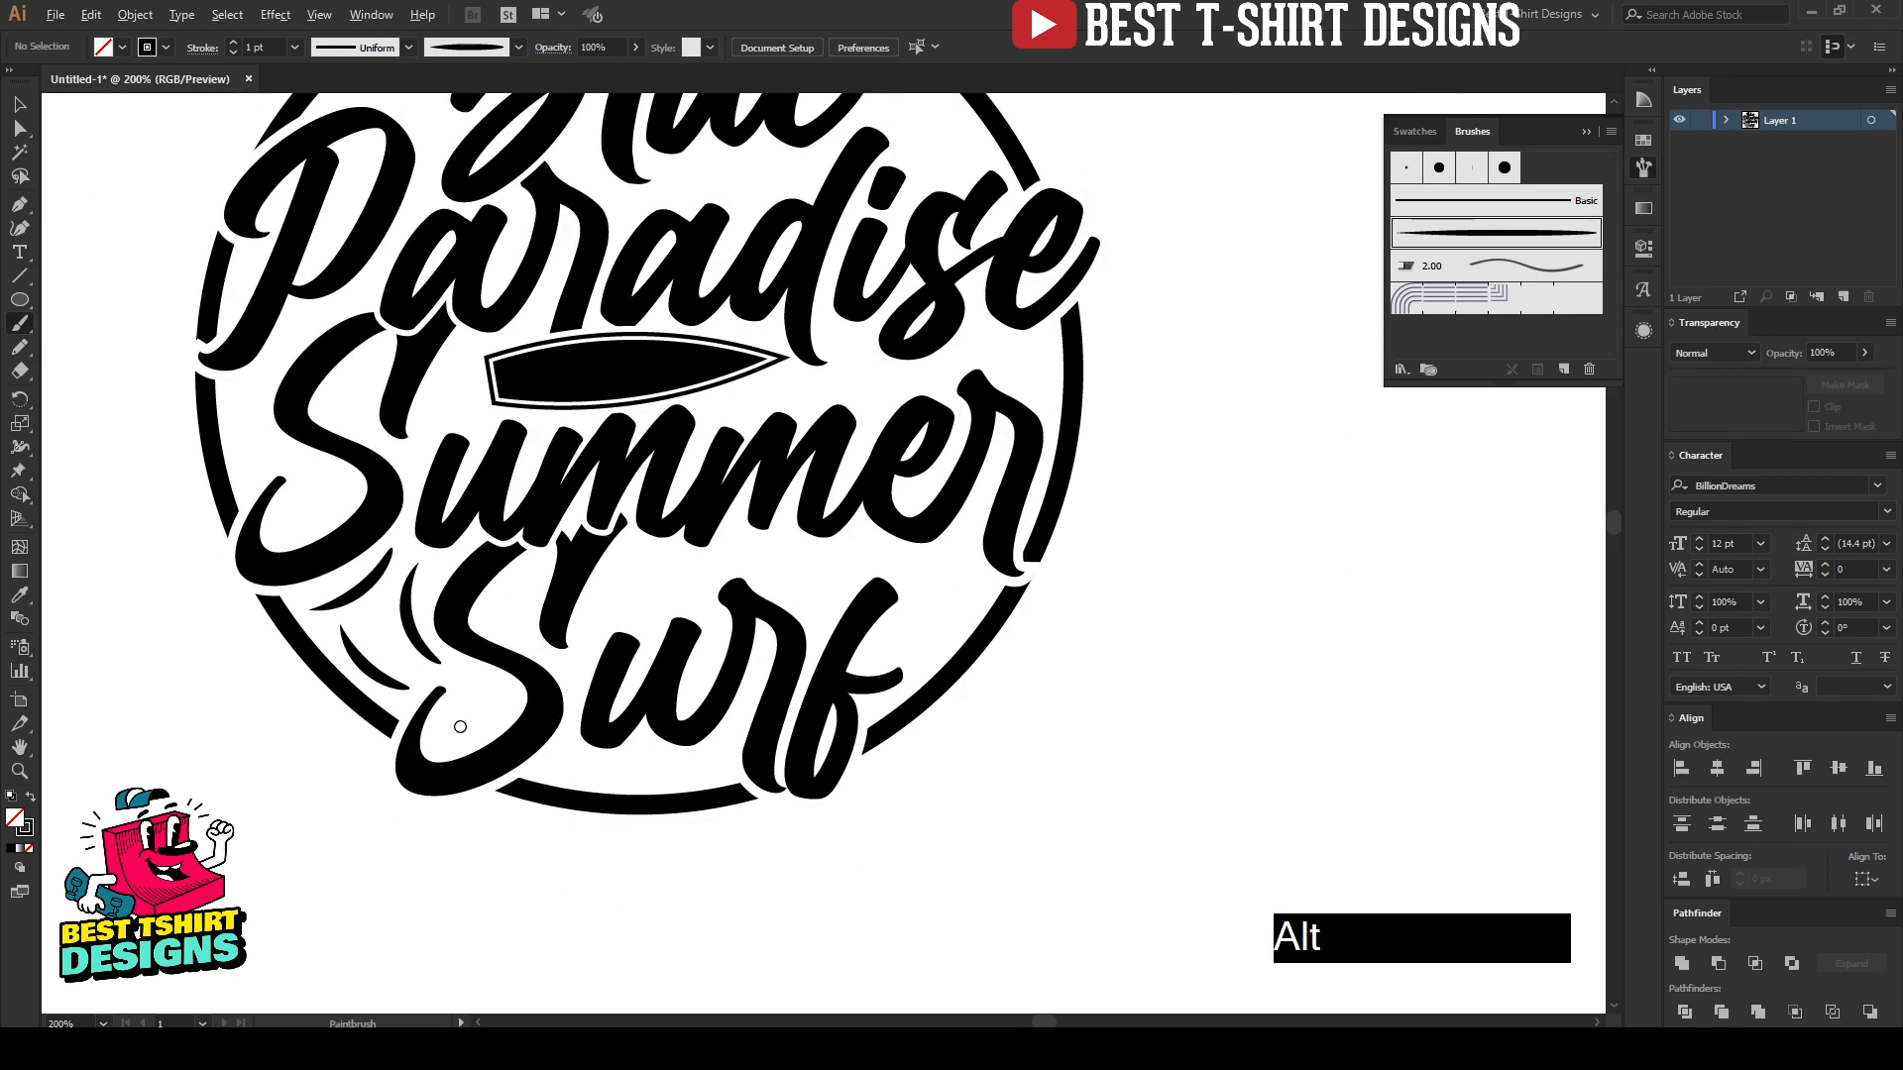
Step: Paint a hooked tapered accent inside the lower bowl of the "S" in "Surf", undoing the unsuitable attempts
scroll(476, 714, up, 2)
mouse_move(416, 755)
mouse_down()
mouse_move(523, 690)
mouse_move(493, 615)
mouse_up()
key(ctrl+z)
mouse_move(536, 716)
mouse_down()
mouse_move(462, 745)
mouse_move(535, 700)
mouse_up()
key(ctrl+z)
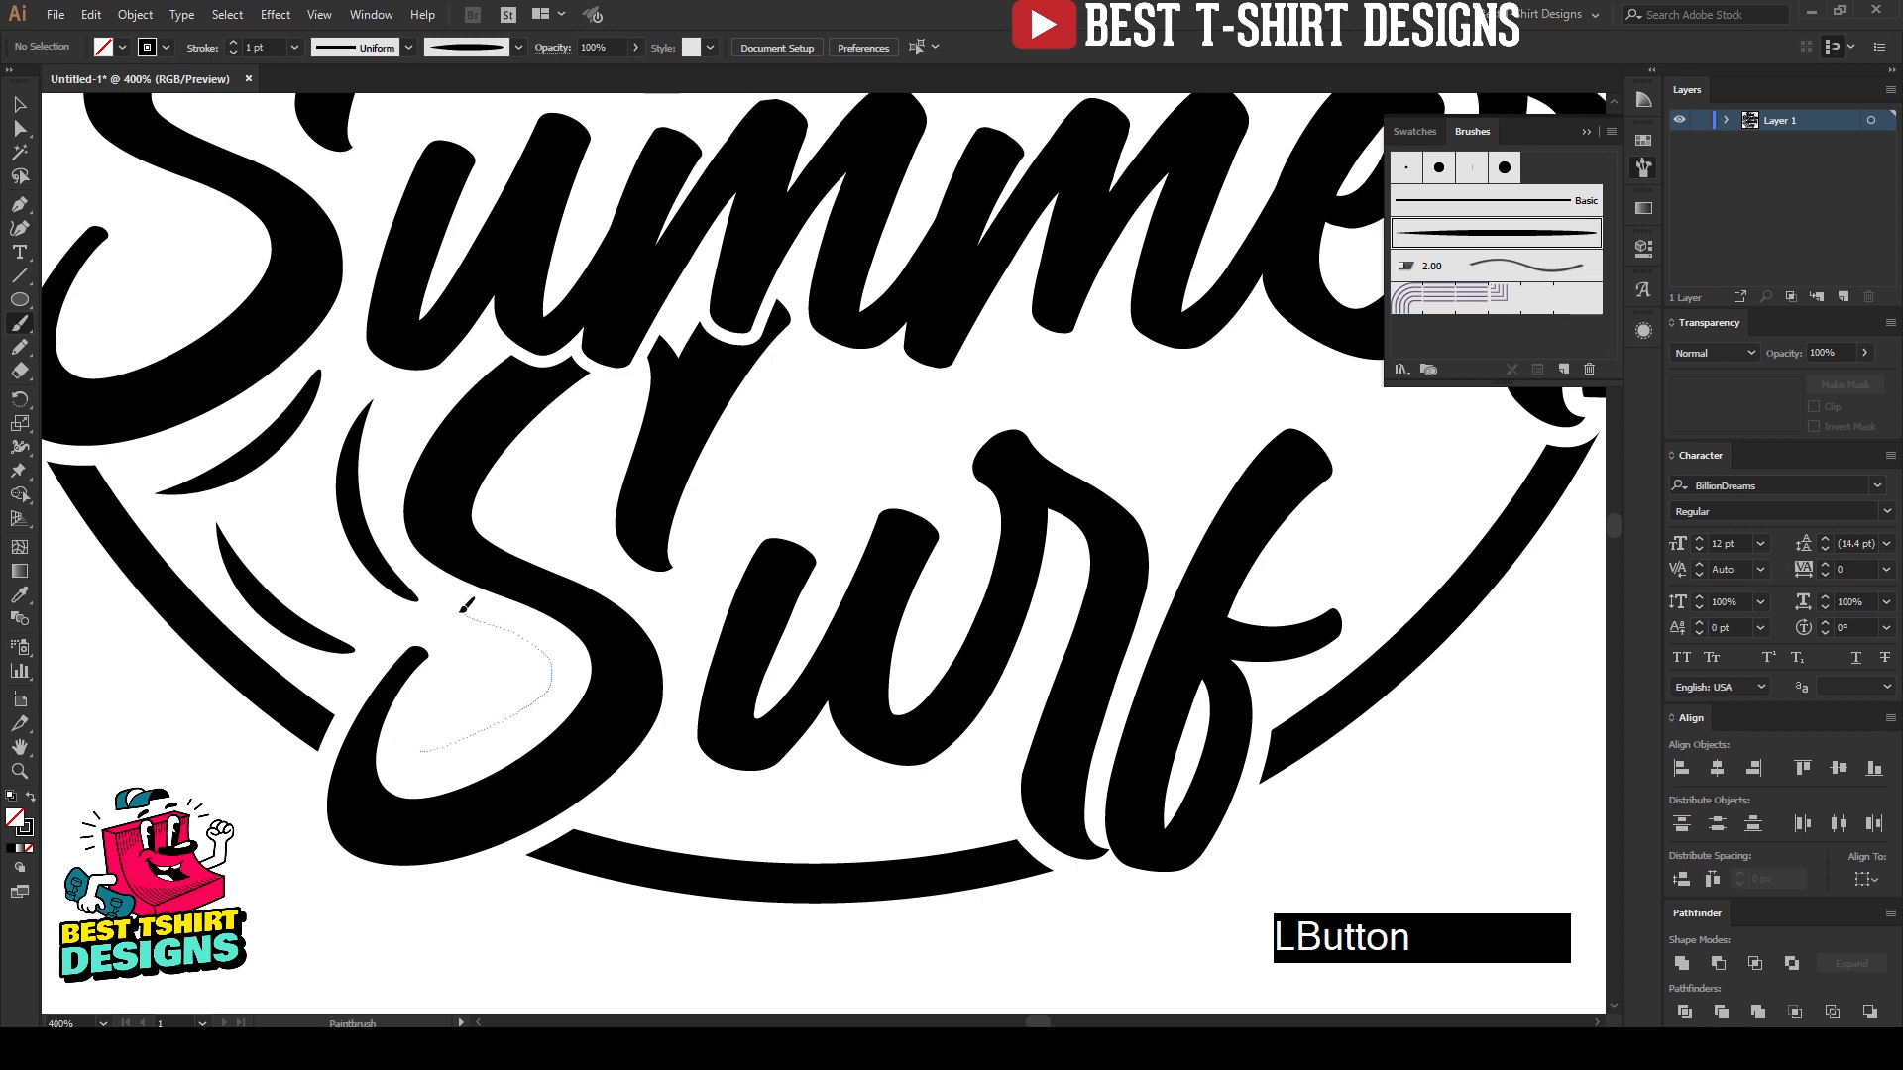
drag(462, 611, 462, 612)
Step: Paint two tapered accents beside the "f" of "Surf", one along the ring and one wavy below the "er" of "Summer"
scroll(425, 637, down, 2)
scroll(872, 738, up, 2)
scroll(885, 724, up, 1)
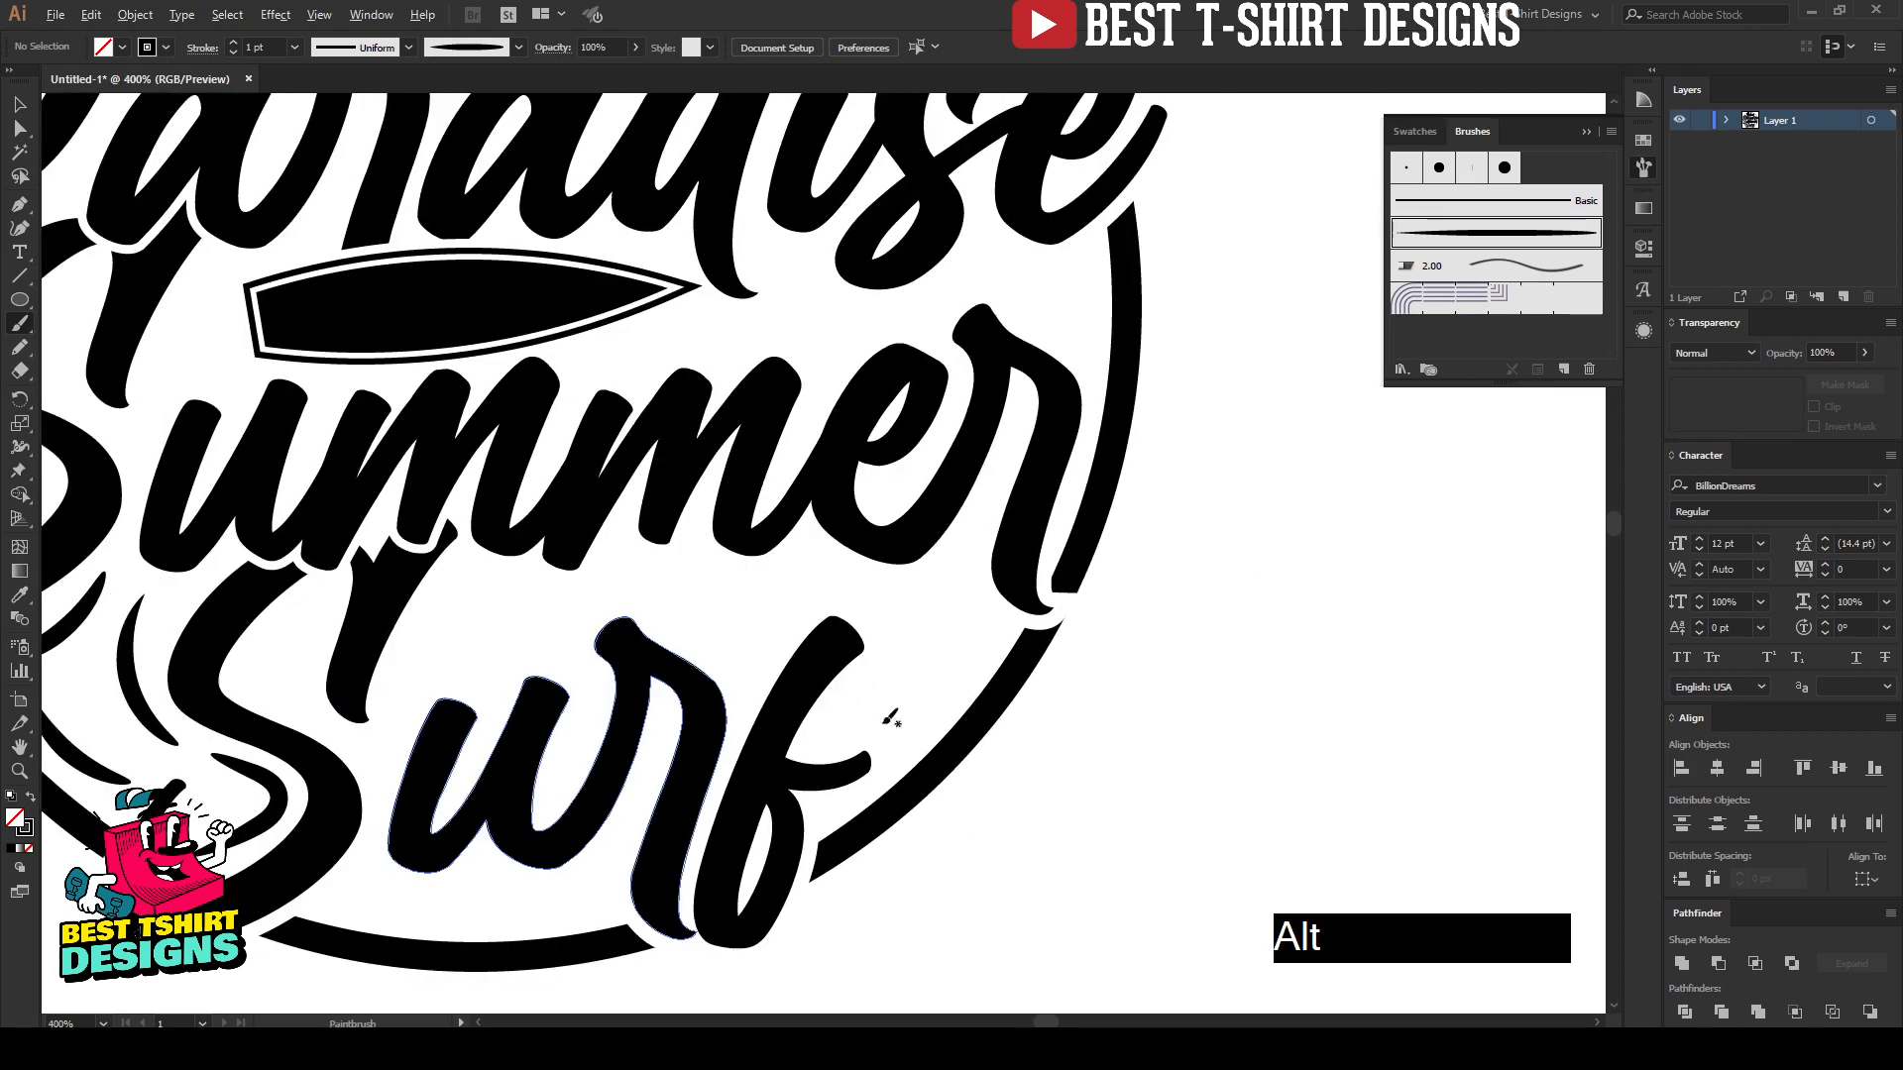
scroll(889, 717, up, 1)
drag(905, 720, 929, 724)
drag(1029, 594, 1028, 595)
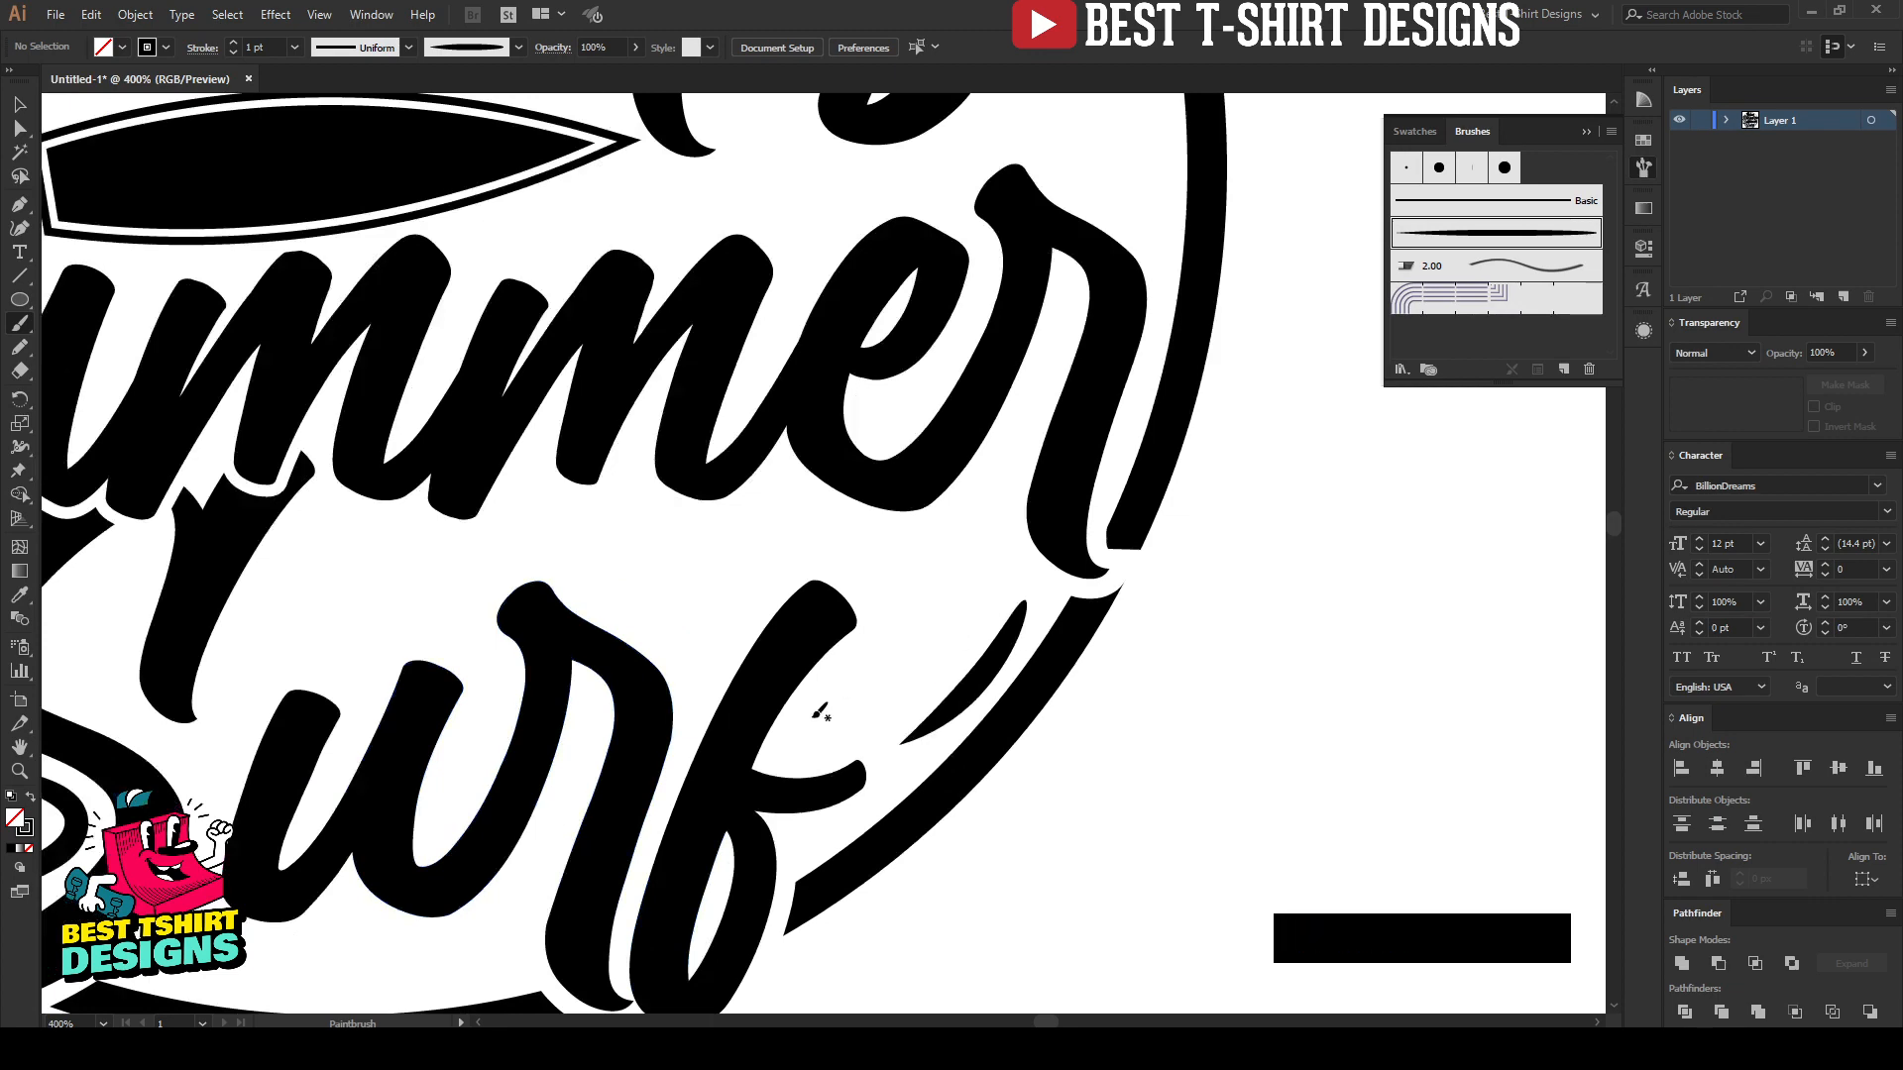
drag(801, 743, 820, 715)
drag(984, 547, 986, 545)
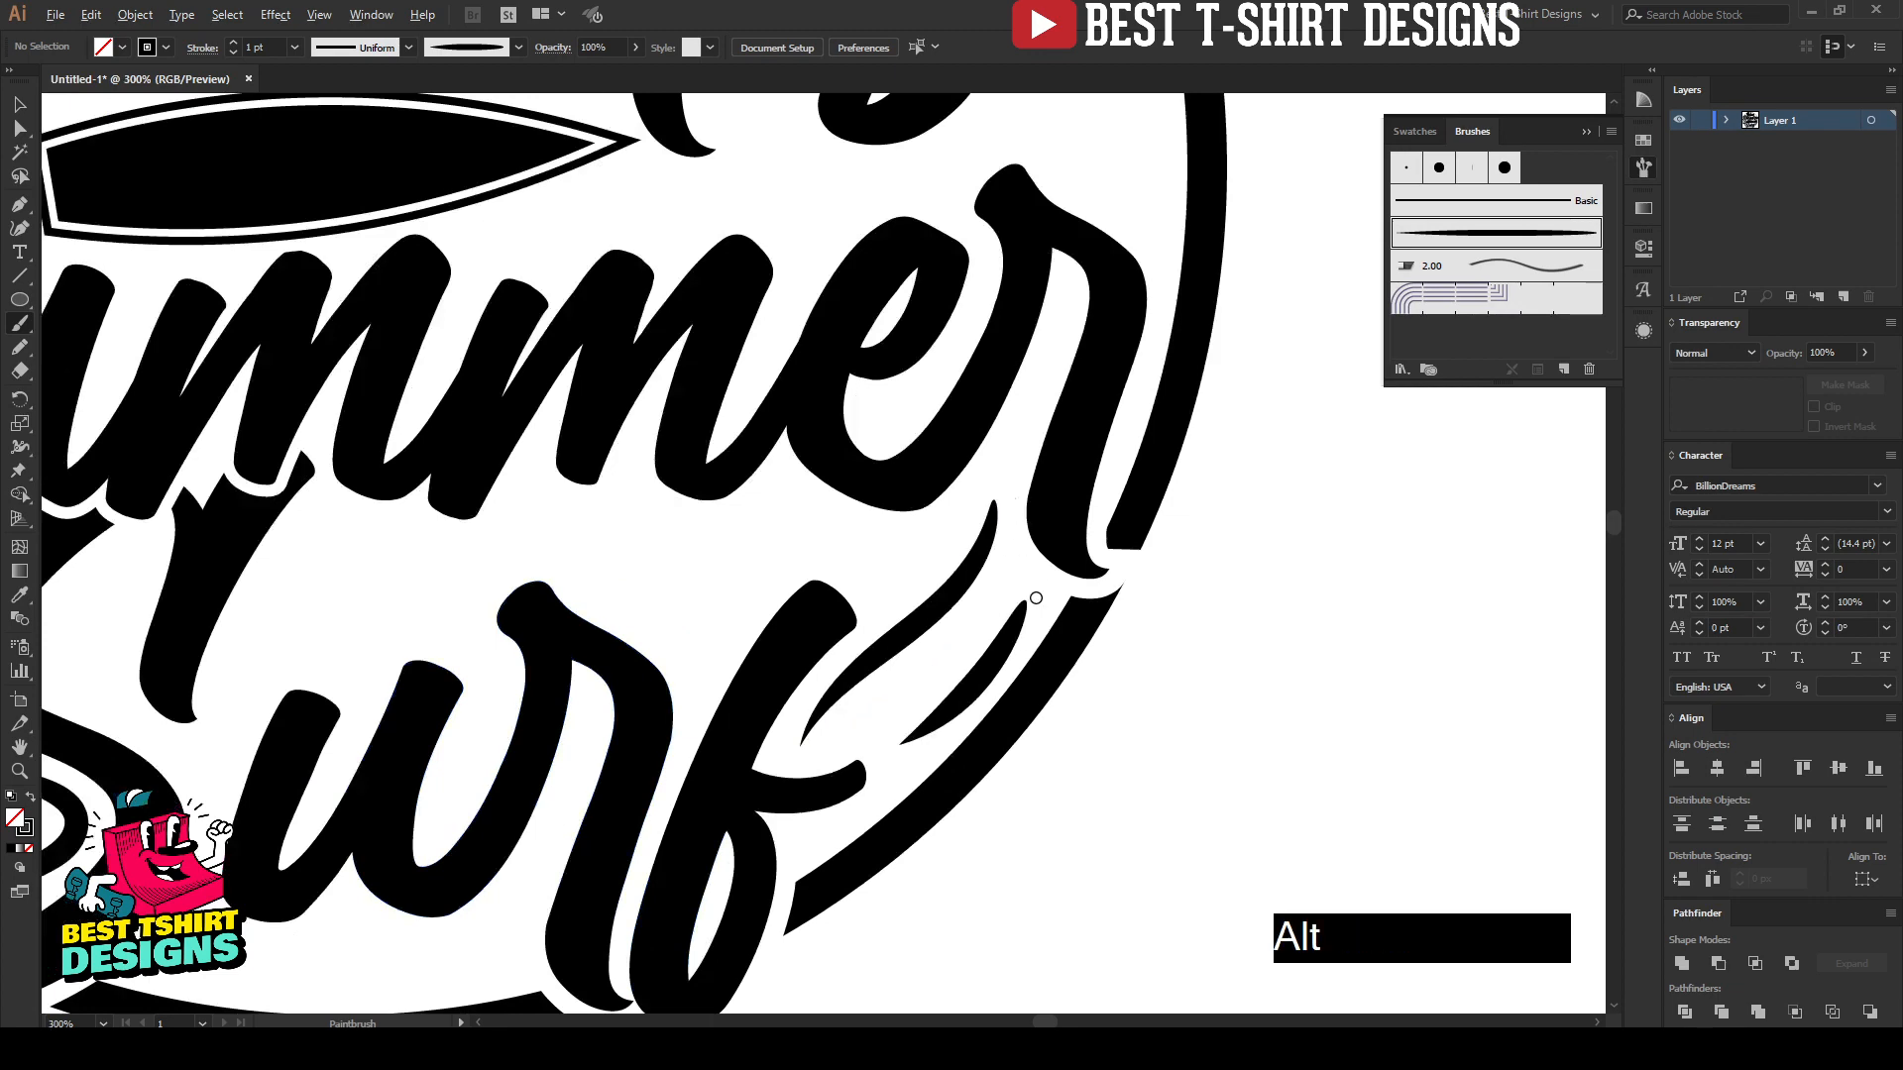
Step: Paint an angled tapered accent following the ring between the "e" of "Paradise" and the "r" of "Summer"
scroll(1031, 575, down, 2)
scroll(1170, 393, up, 1)
scroll(1169, 393, up, 2)
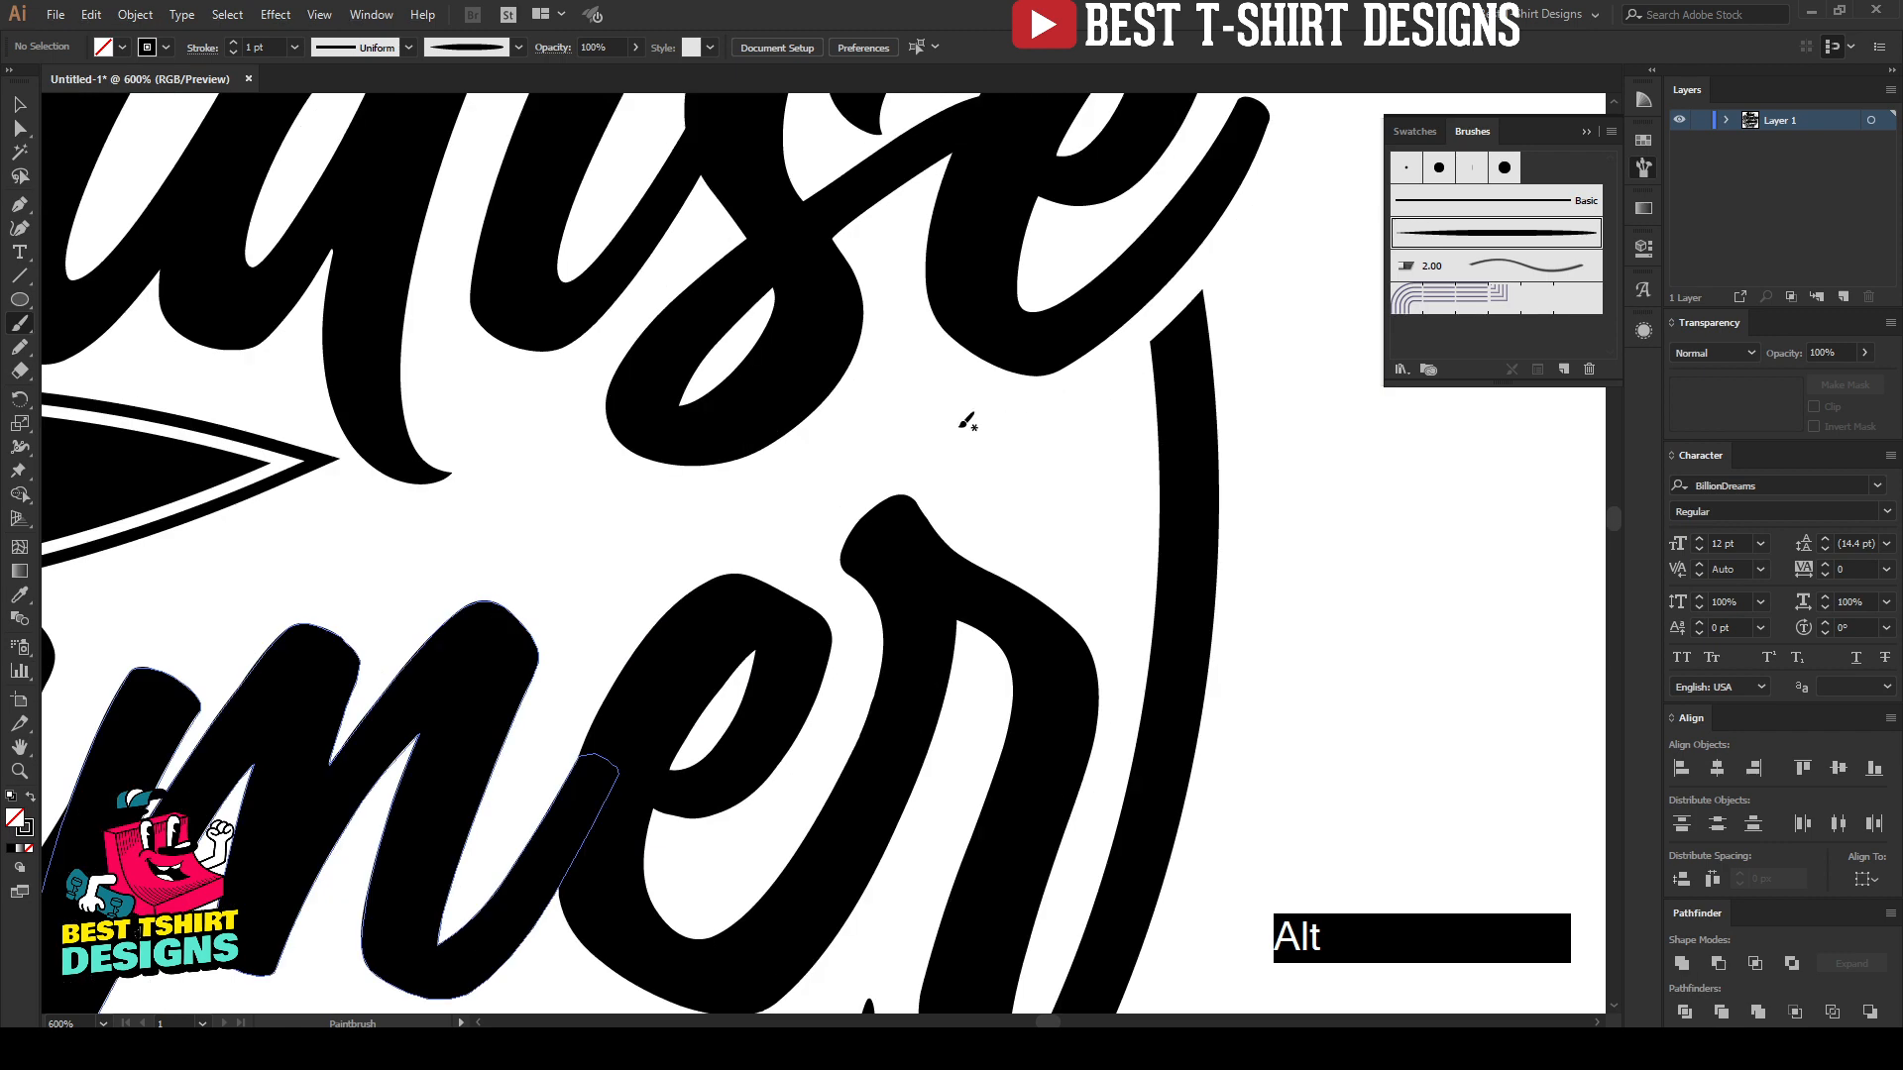
mouse_move(944, 394)
mouse_down()
mouse_move(1011, 432)
mouse_move(1112, 417)
mouse_up()
drag(1104, 637, 1105, 639)
scroll(1149, 605, down, 3)
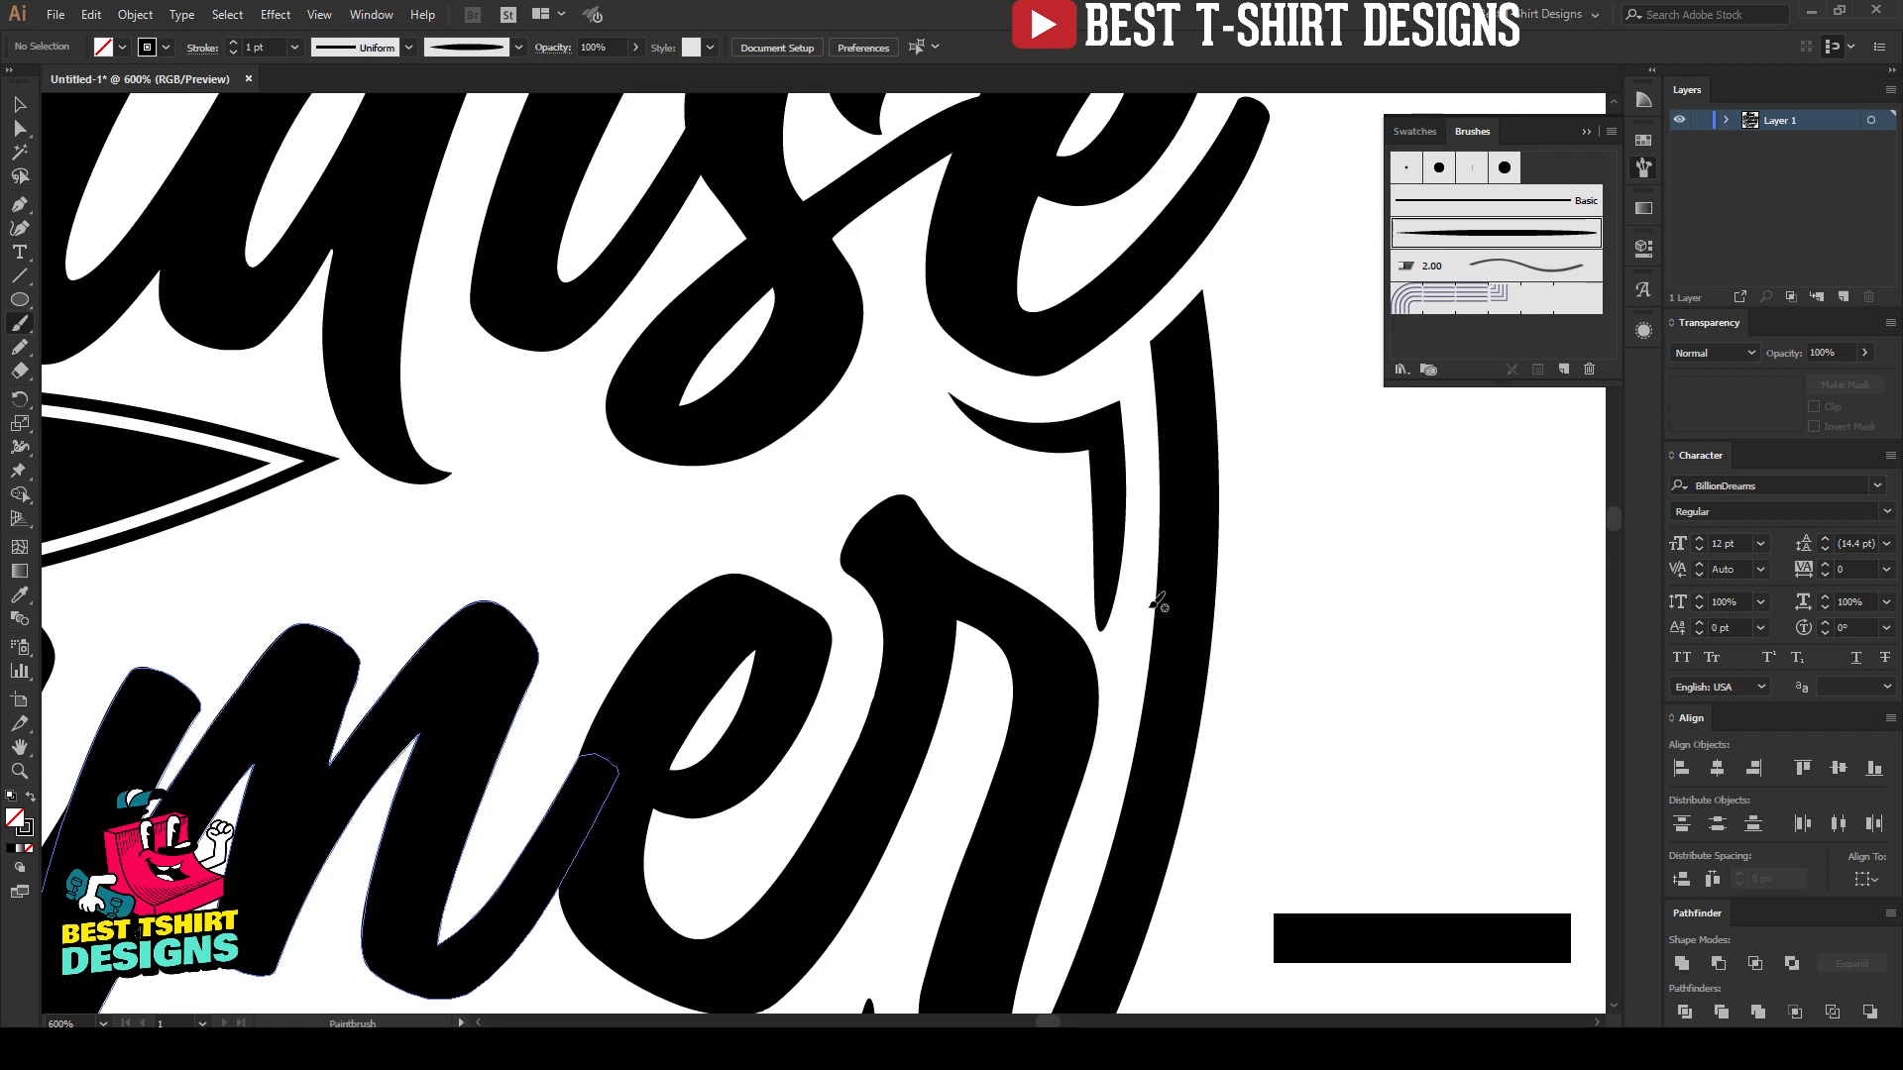
Step: Paint two tapered accents around the "S" of "Summer", one inside its lower bowl and one following its outer curve
scroll(453, 824, up, 1)
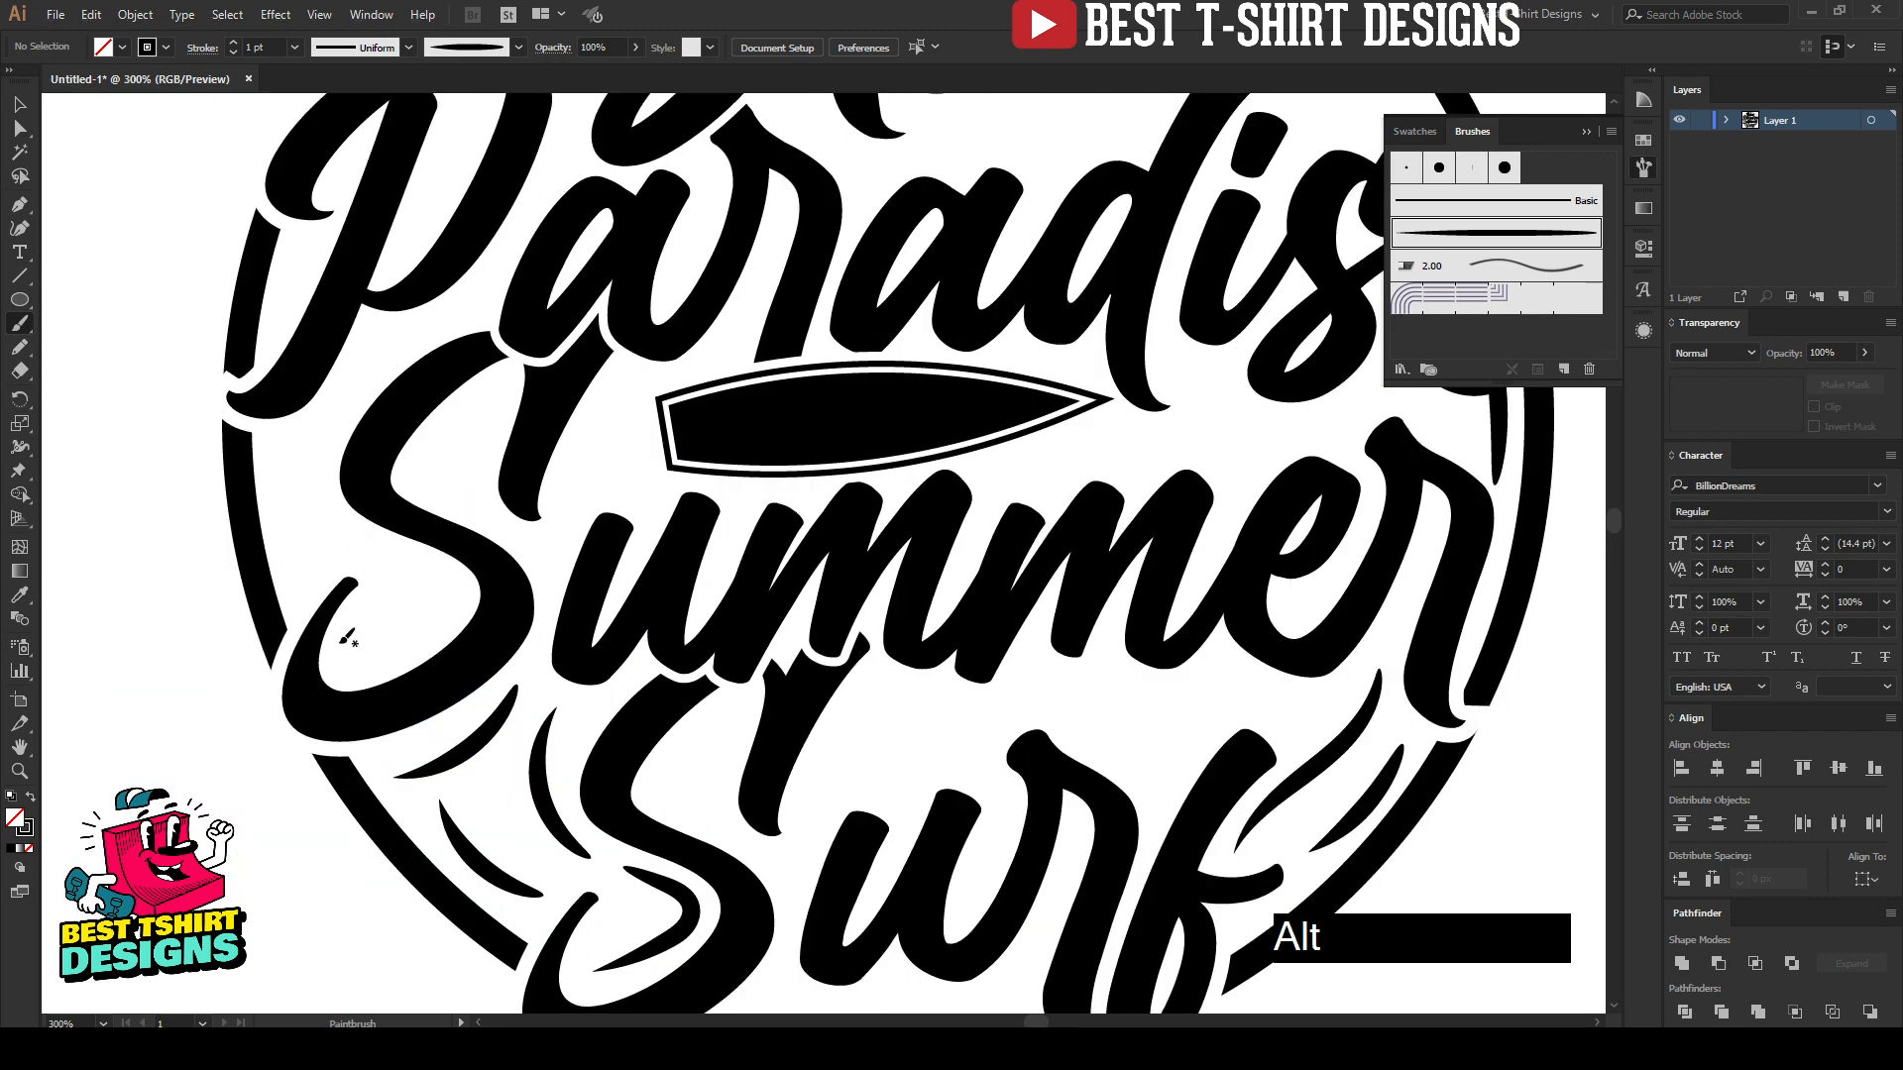
drag(340, 666, 361, 657)
drag(447, 579, 446, 585)
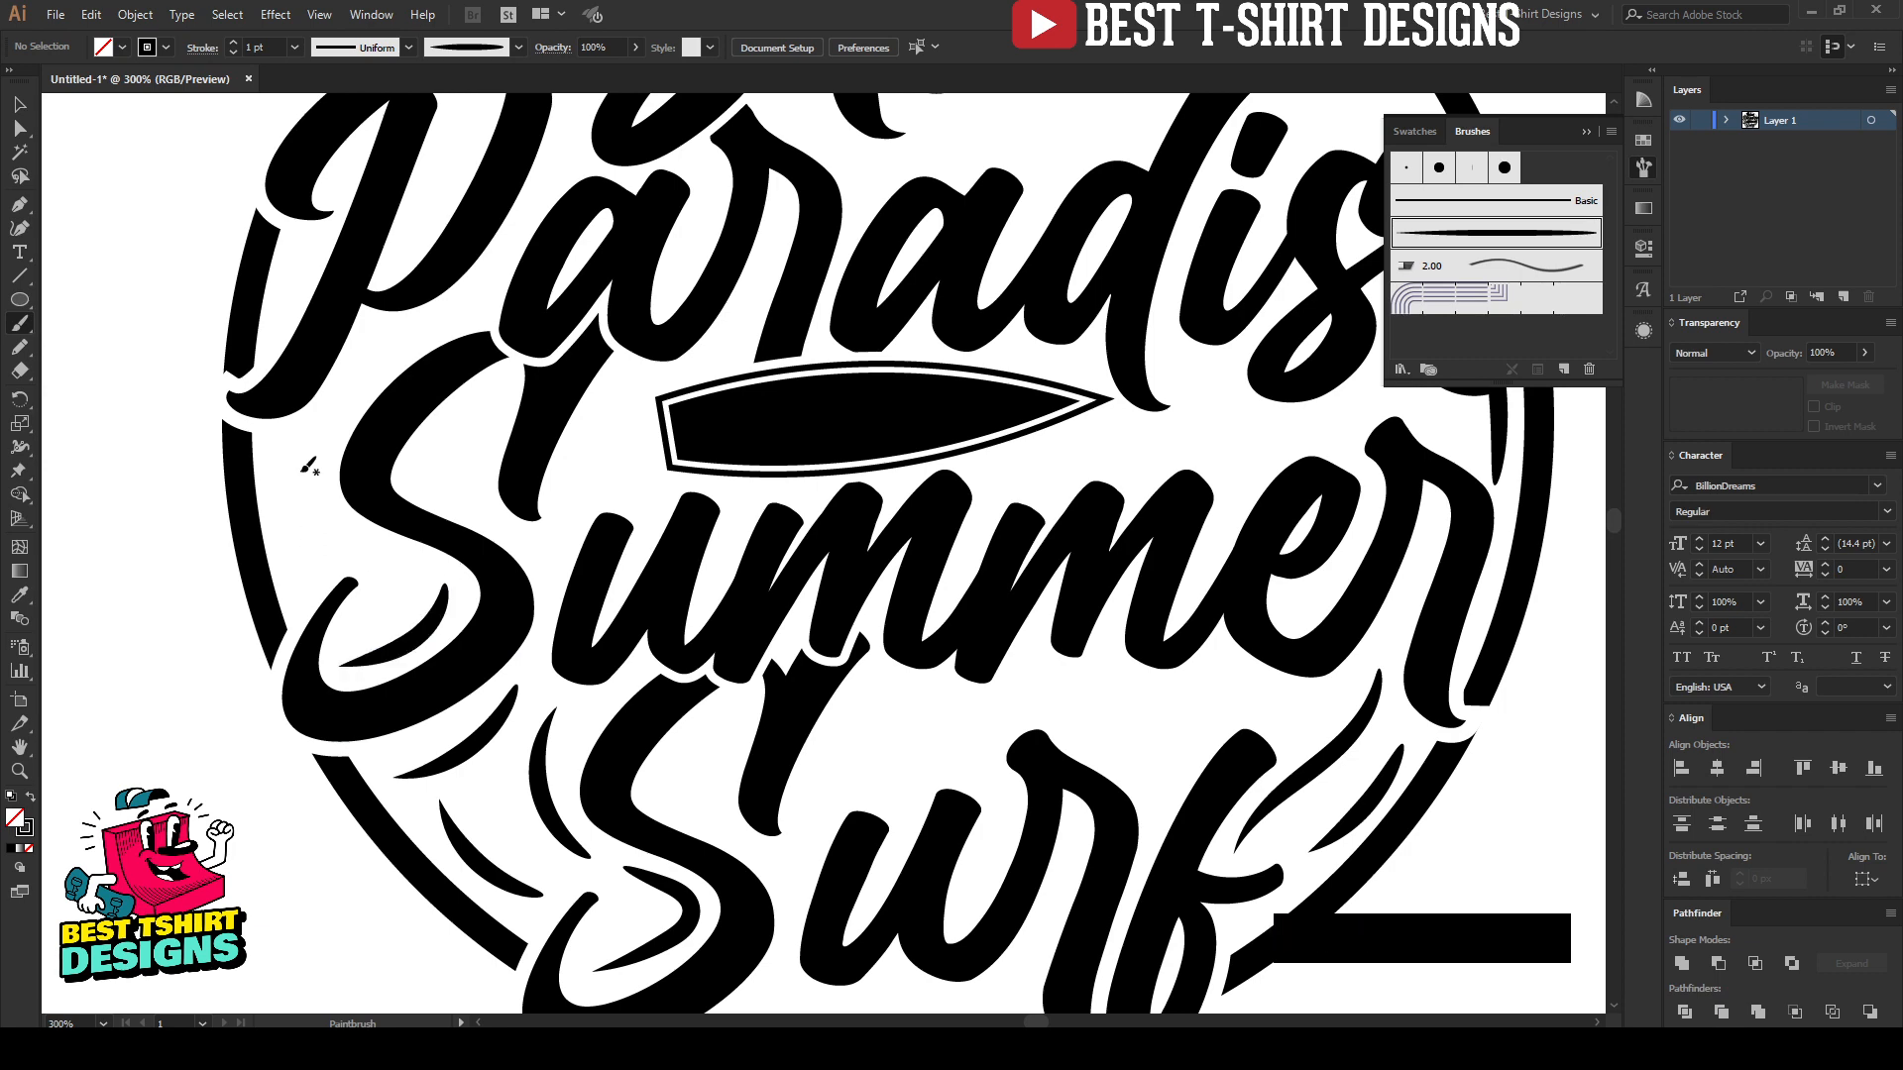
drag(309, 434, 309, 434)
drag(341, 547, 429, 620)
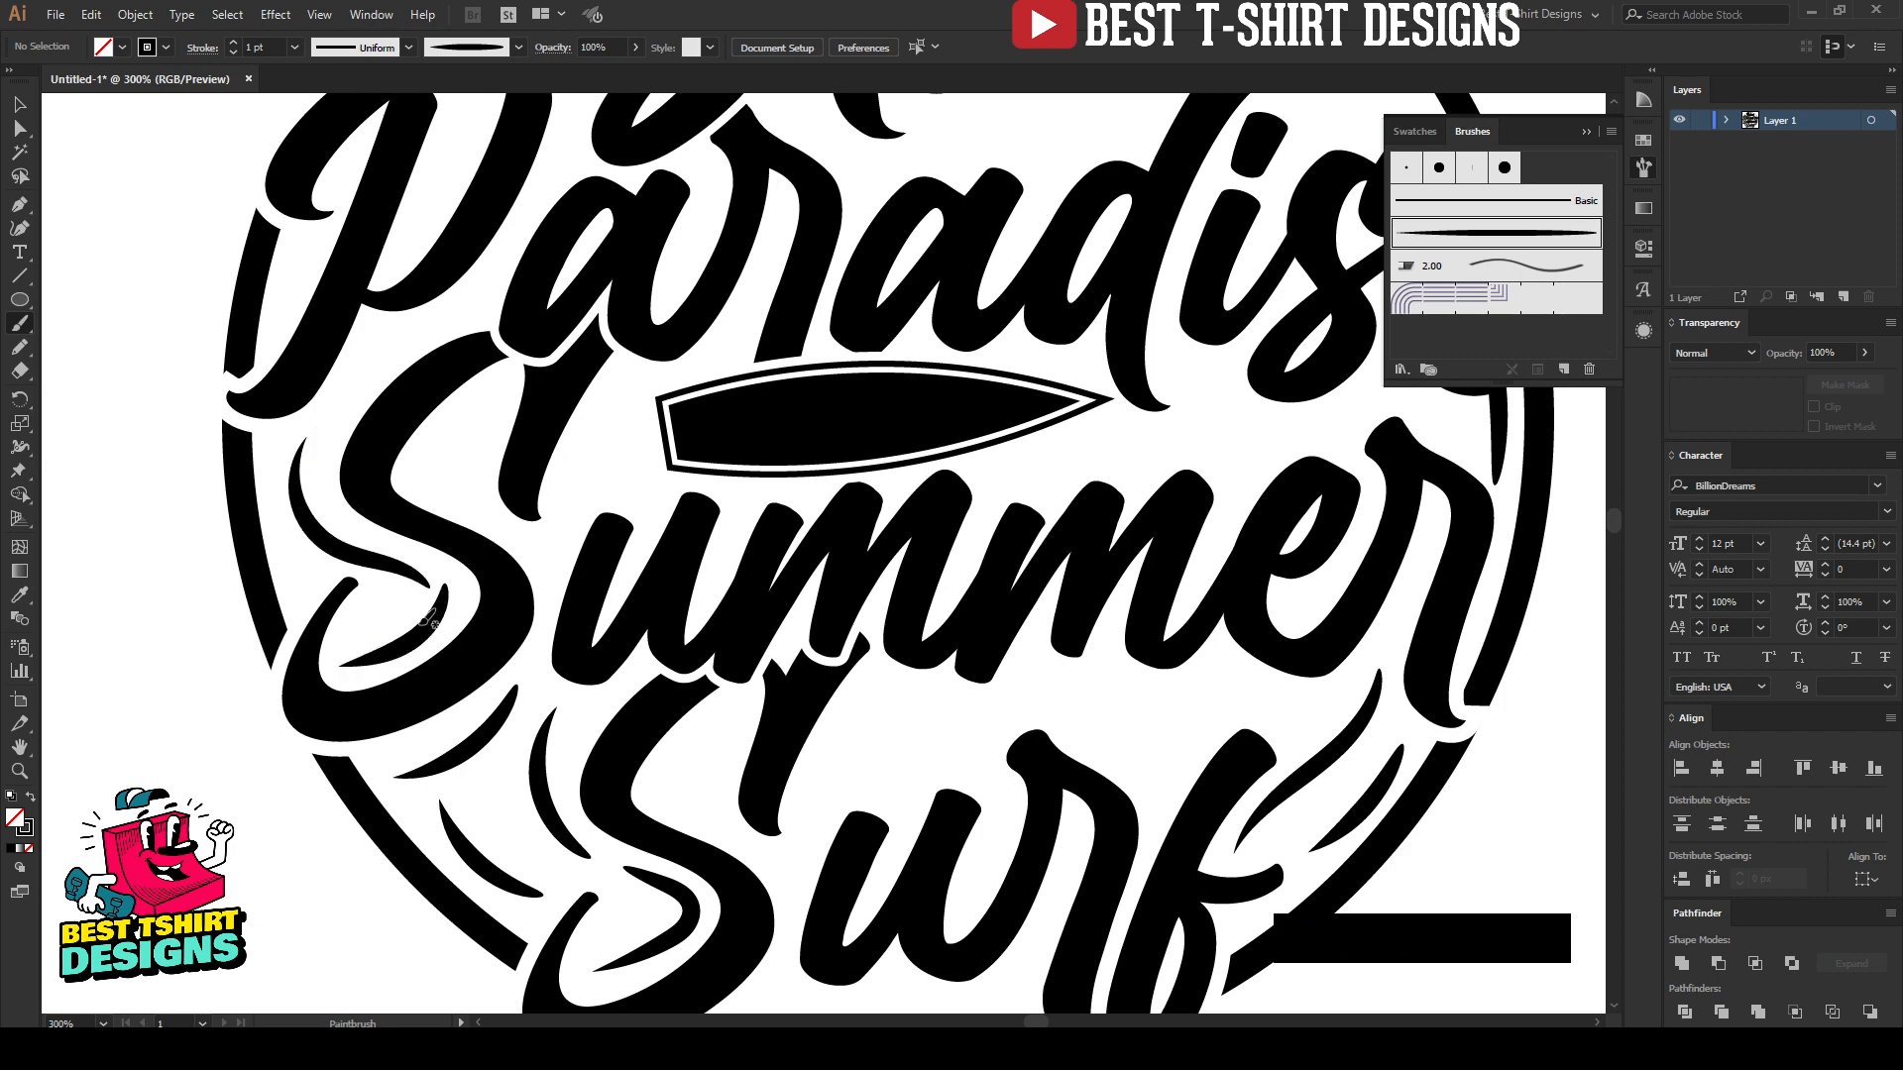
Step: Paint a curved tapered accent over the "P" of "Paradise" beside the "B", repainting it until the arc fits the gap
scroll(428, 620, up, 5)
scroll(363, 662, up, 3)
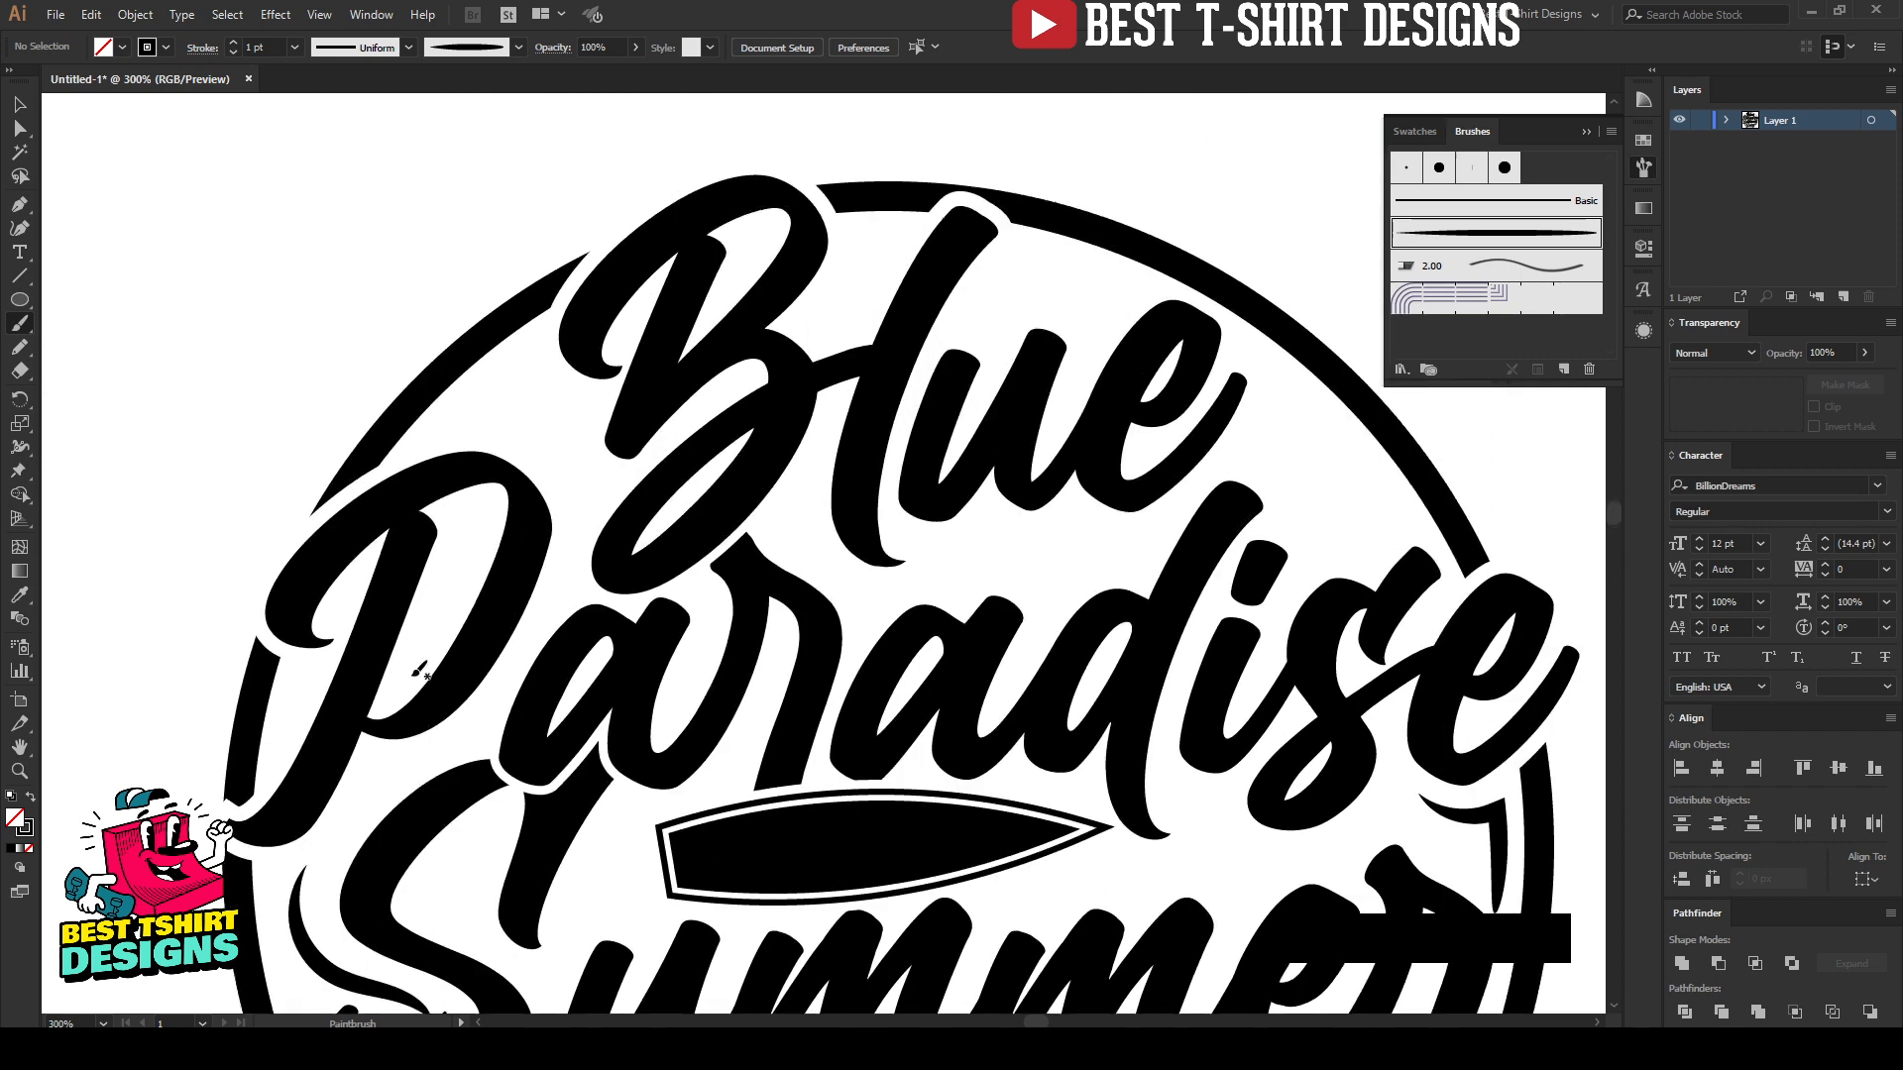
mouse_move(434, 470)
mouse_down()
mouse_move(564, 483)
mouse_move(581, 556)
mouse_up()
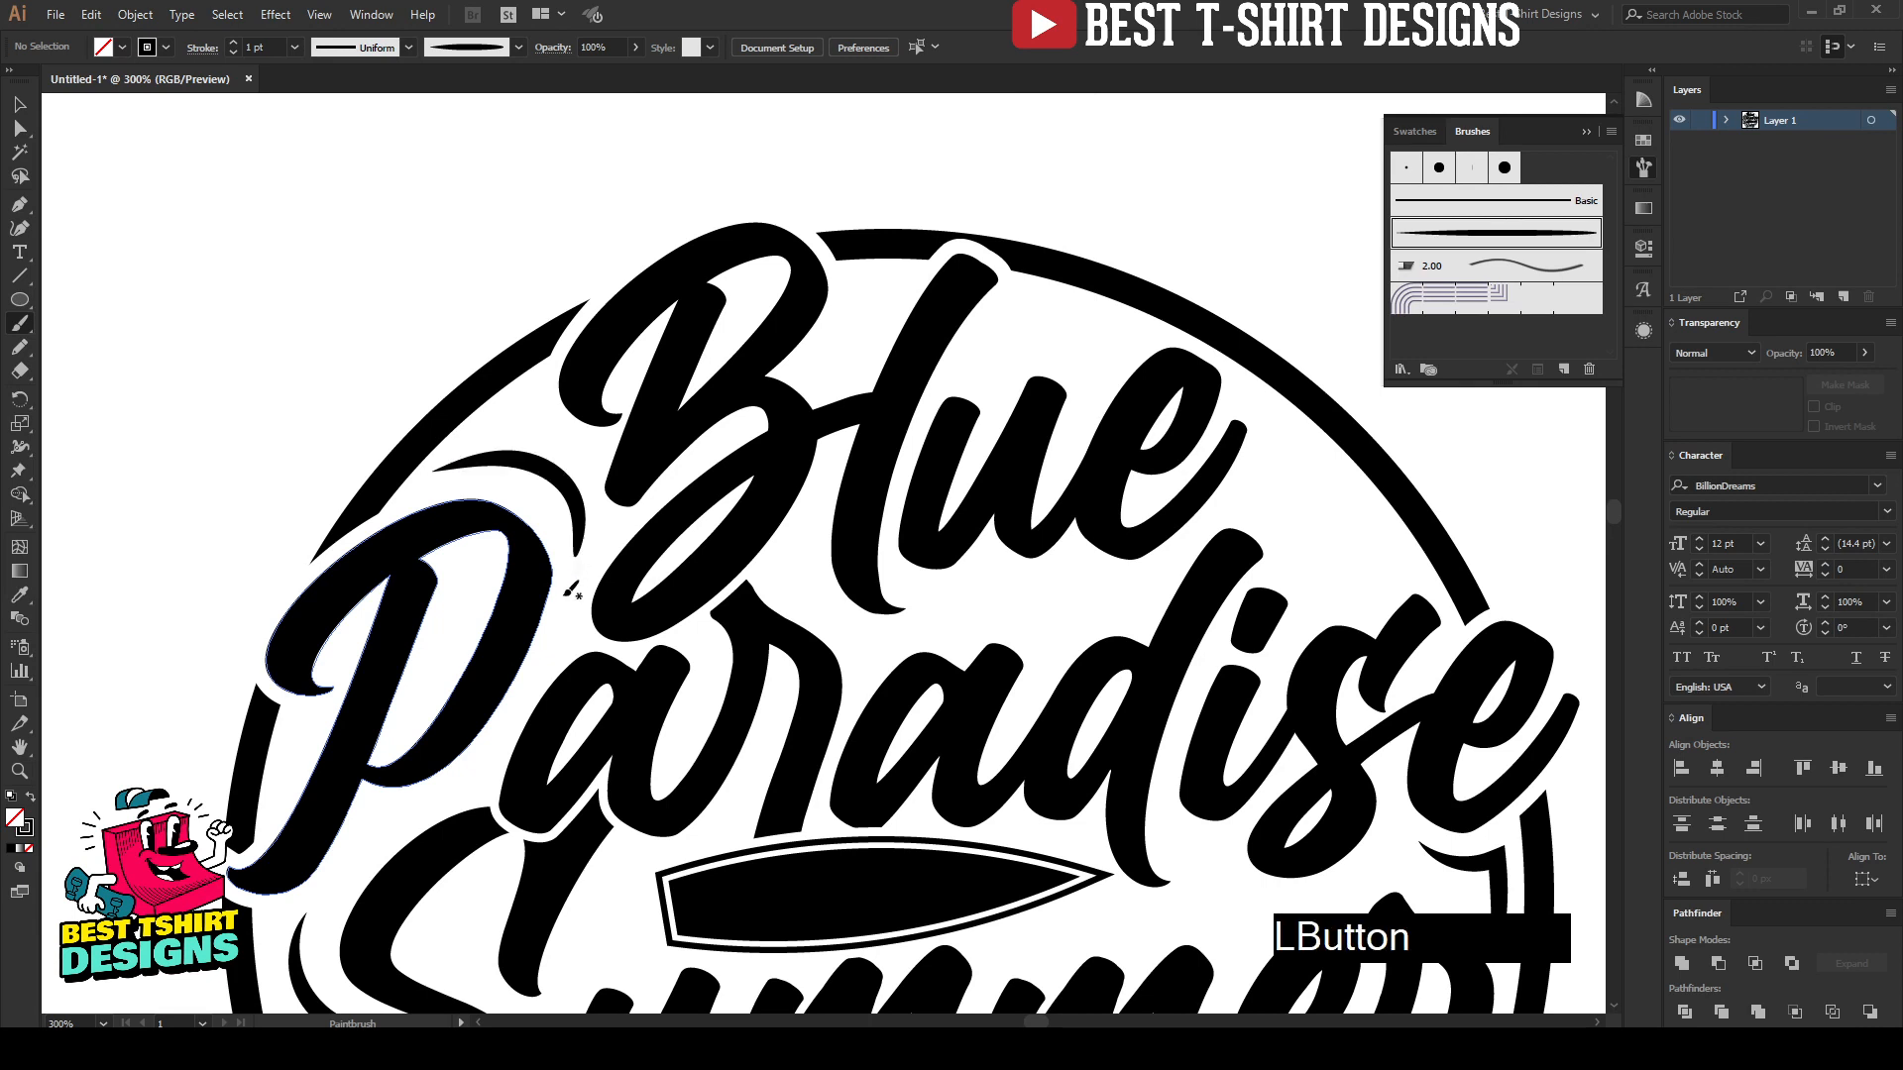
key(ctrl+z)
mouse_move(462, 447)
mouse_down()
mouse_move(501, 464)
mouse_move(583, 575)
mouse_up()
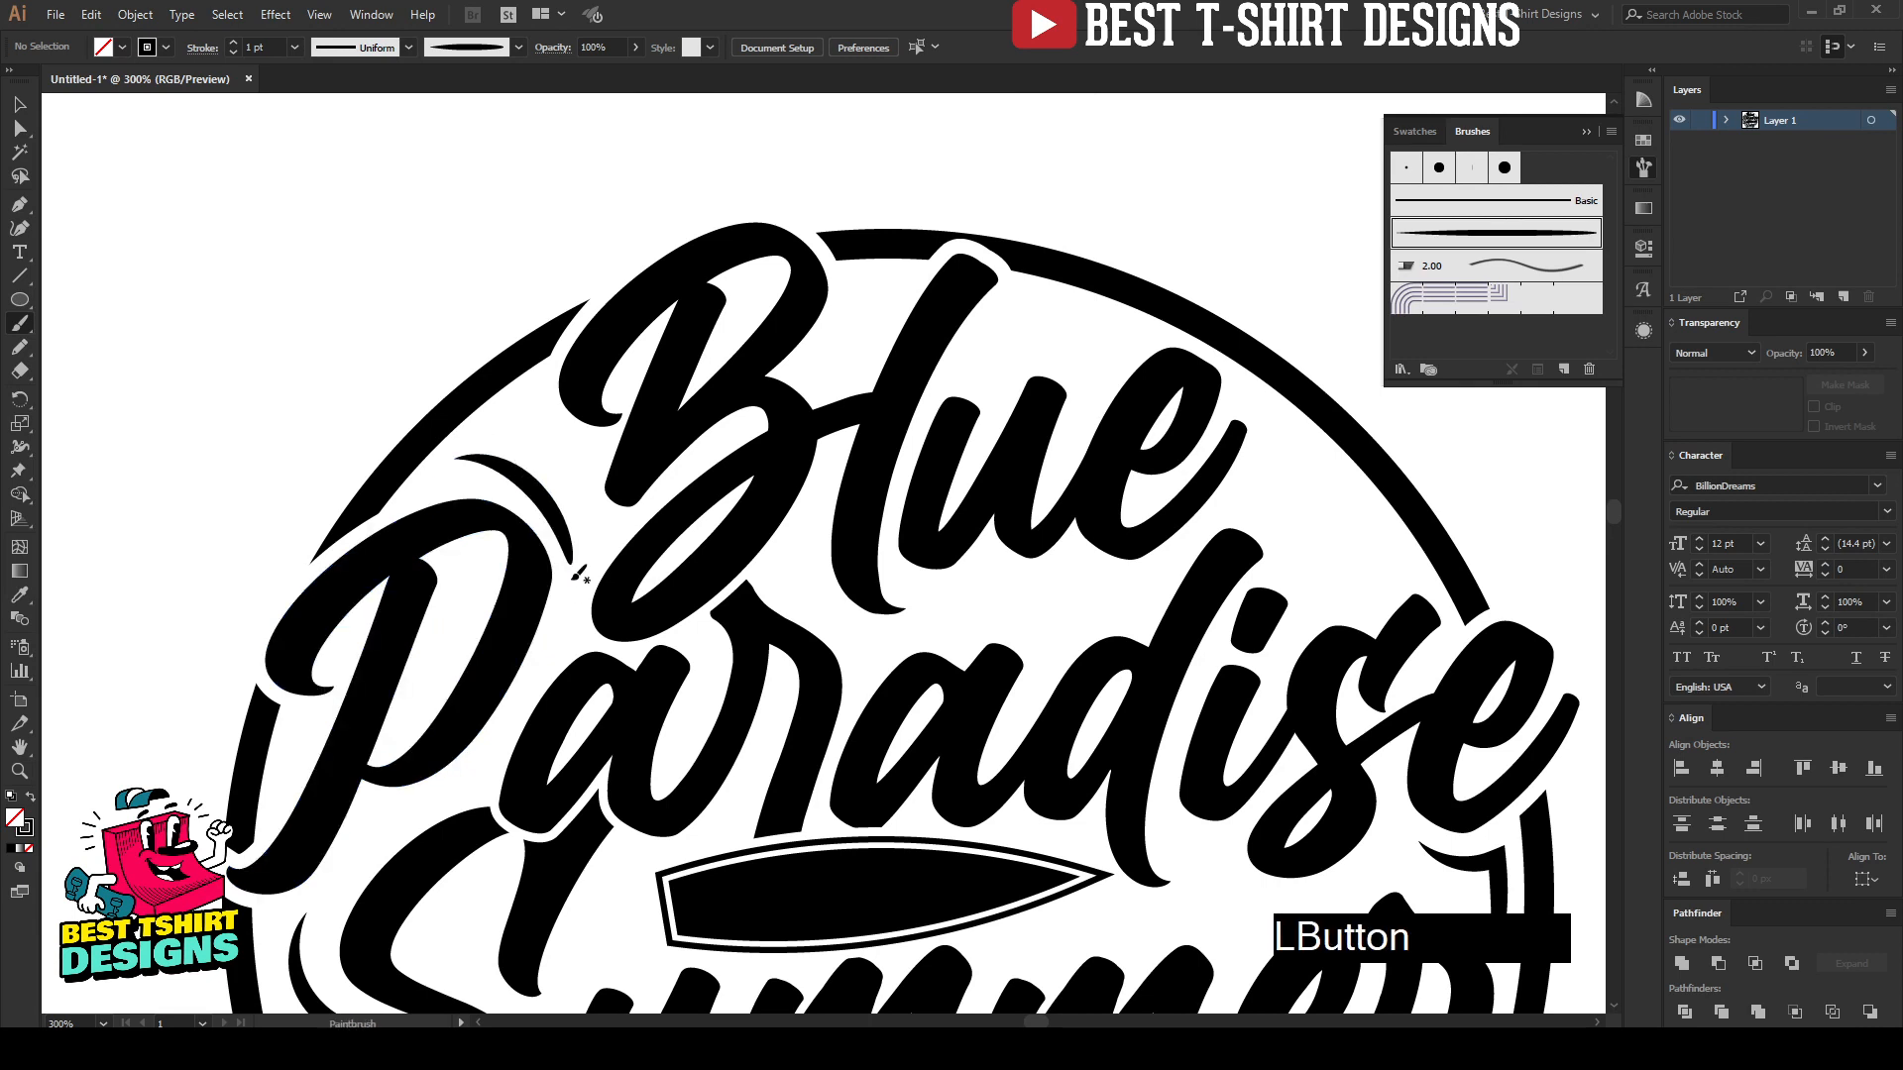
key(ctrl+z)
mouse_move(465, 456)
mouse_down()
mouse_move(527, 468)
mouse_move(583, 593)
mouse_up()
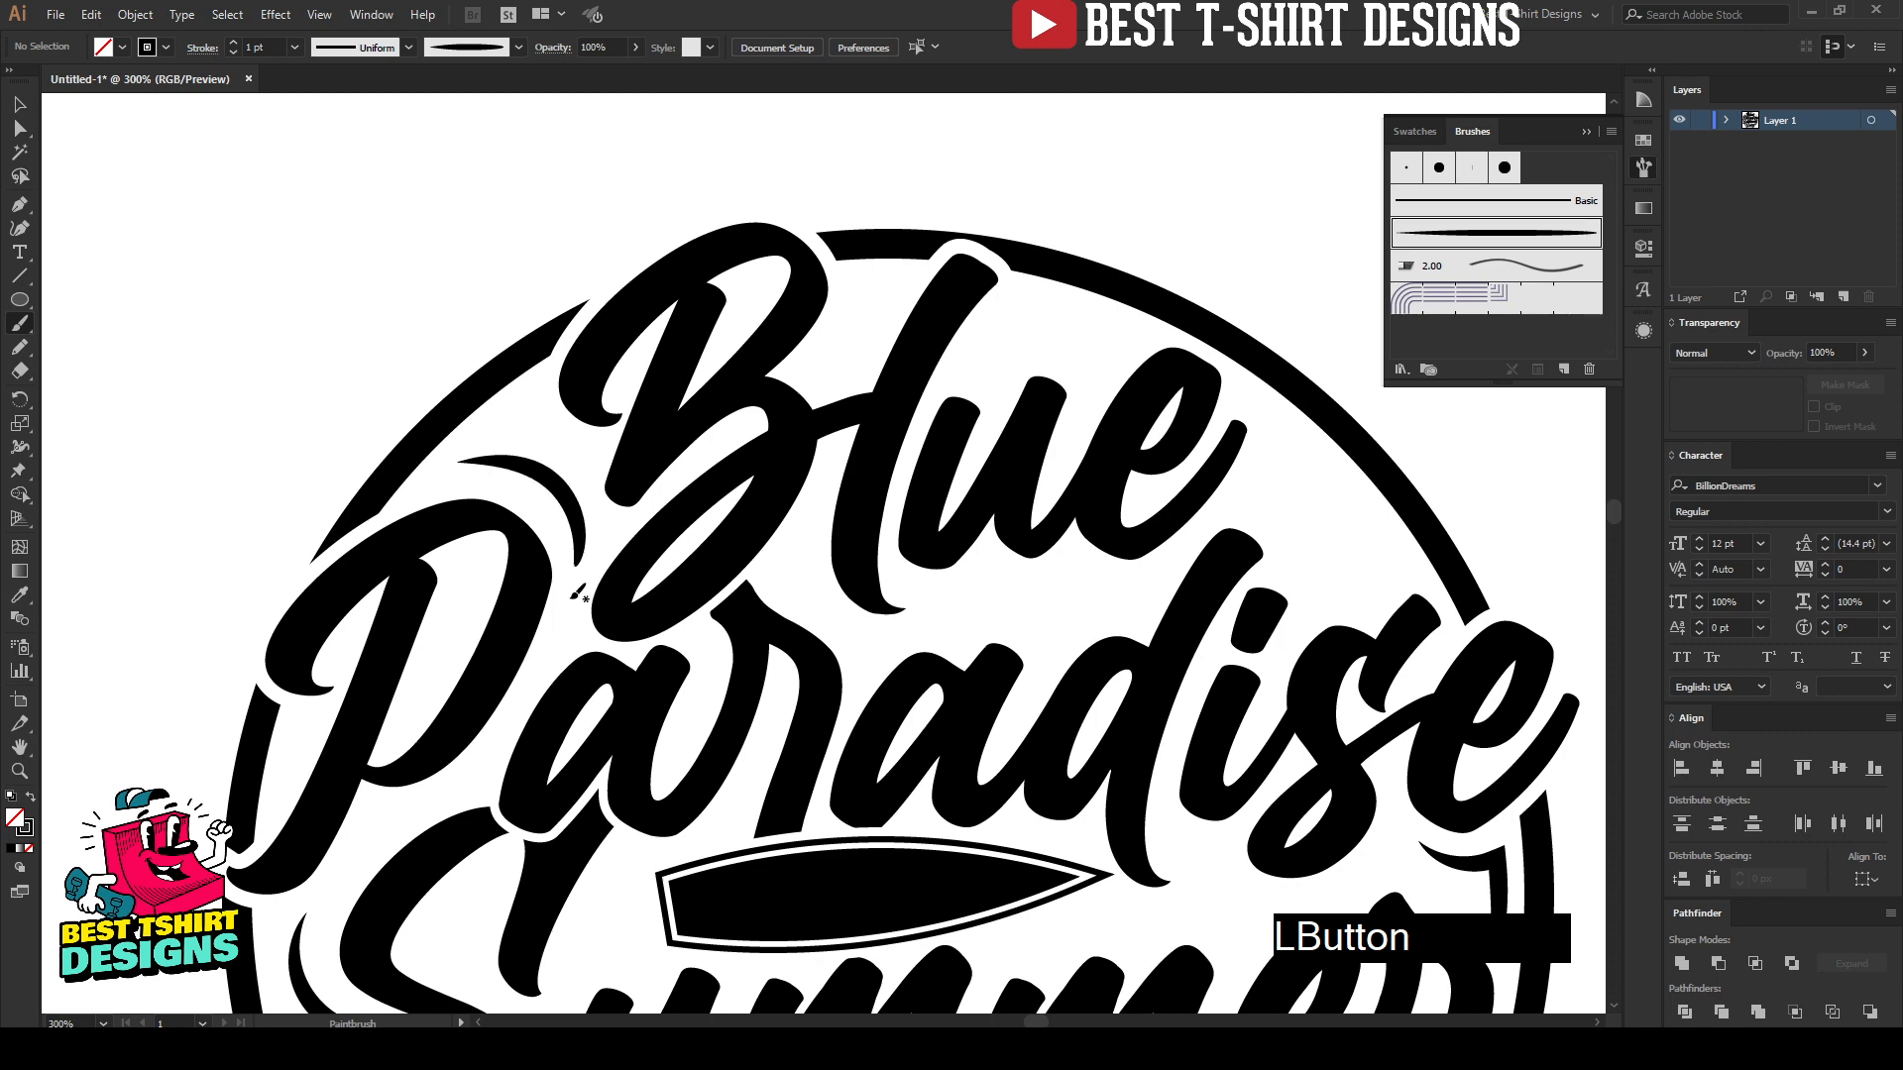
Step: Try a stroke weight of 2 pt on the curved accent above the "P" of "Paradise"
scroll(446, 279, down, 1)
scroll(451, 277, down, 3)
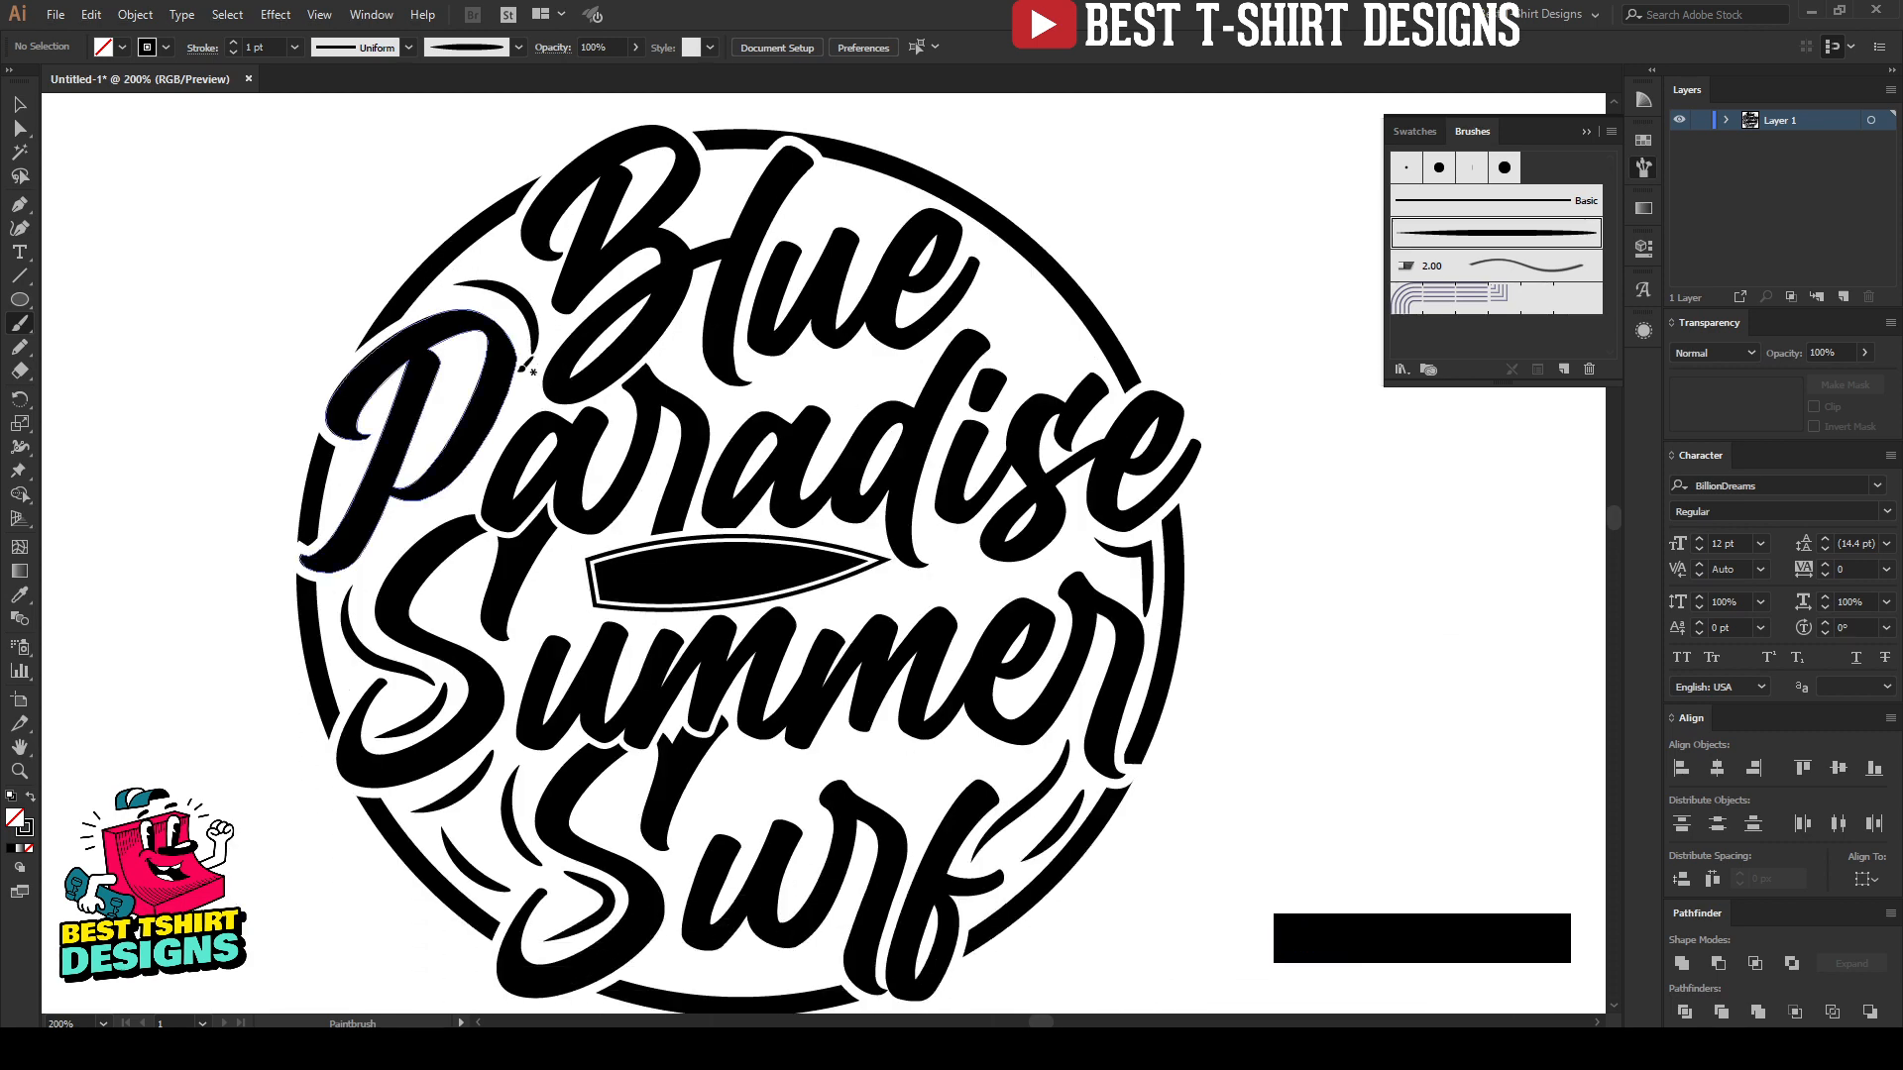
key(v)
click(510, 302)
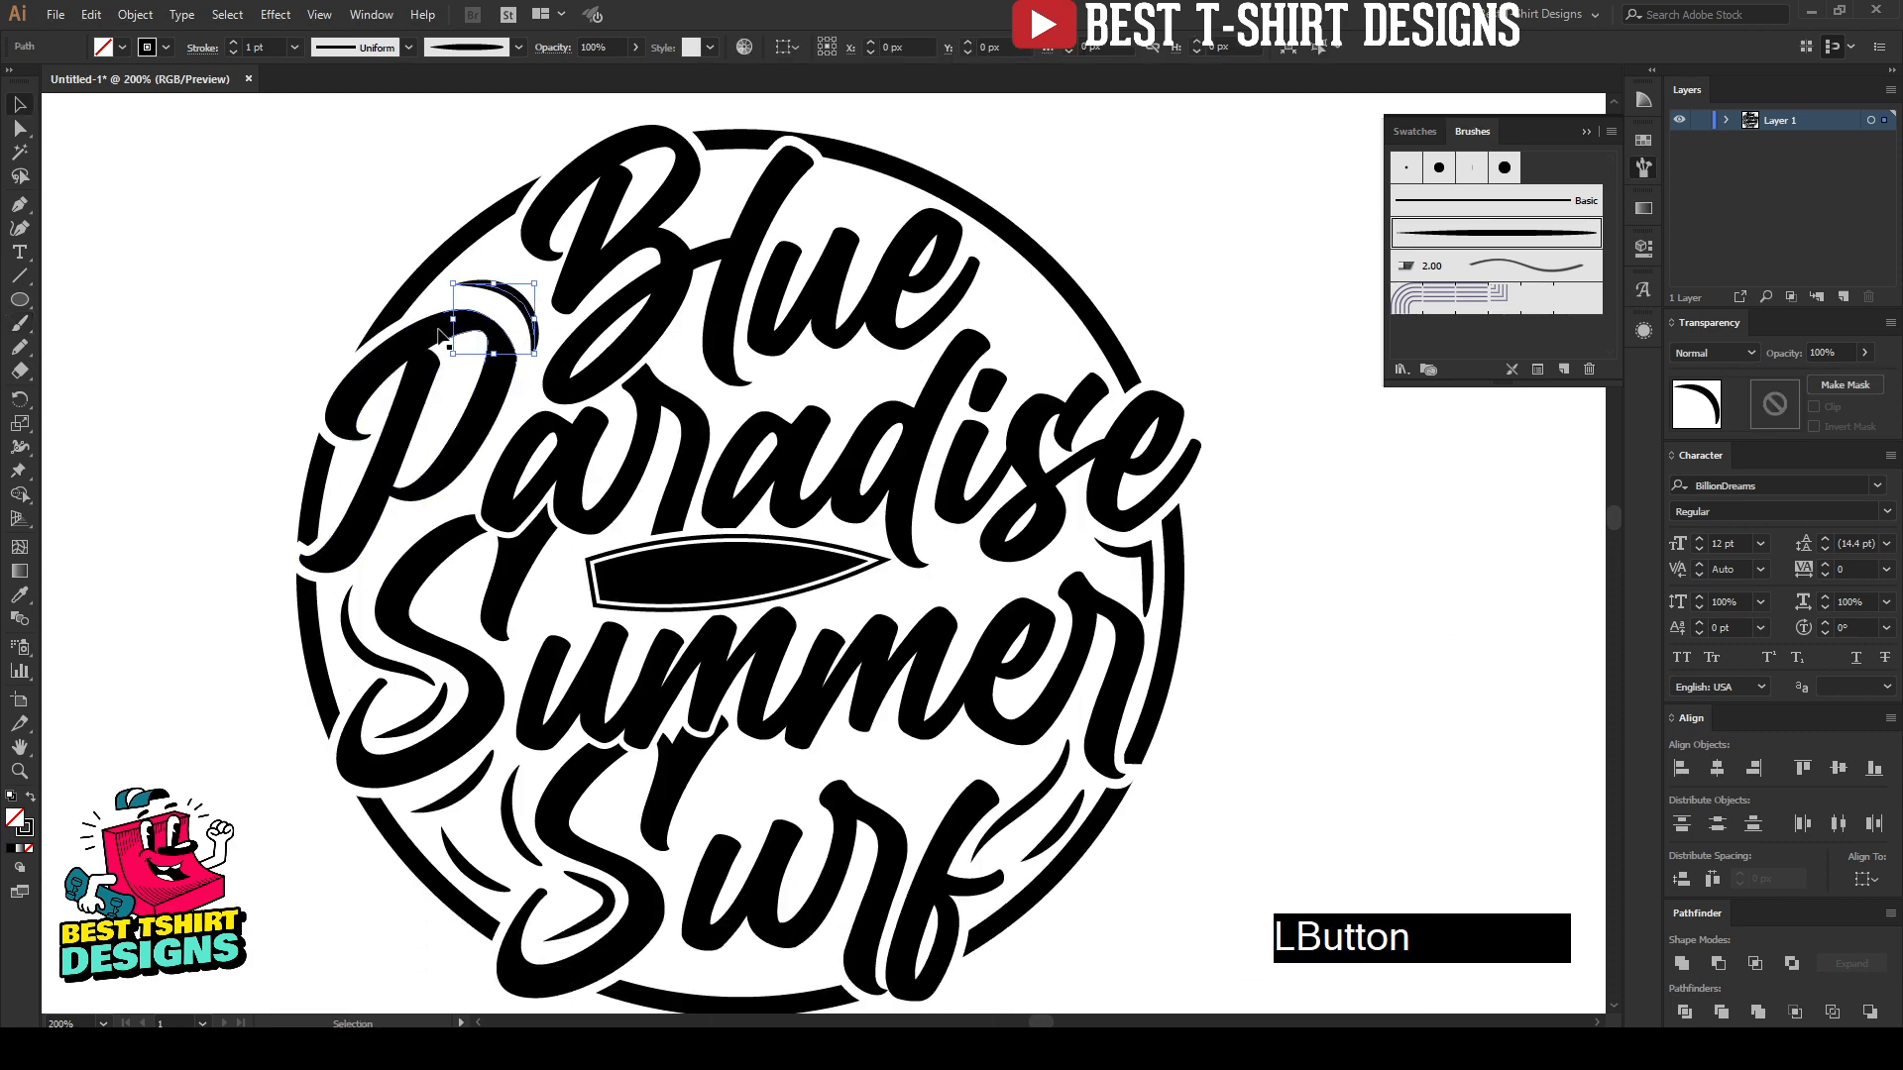
scroll(265, 47, up, 1)
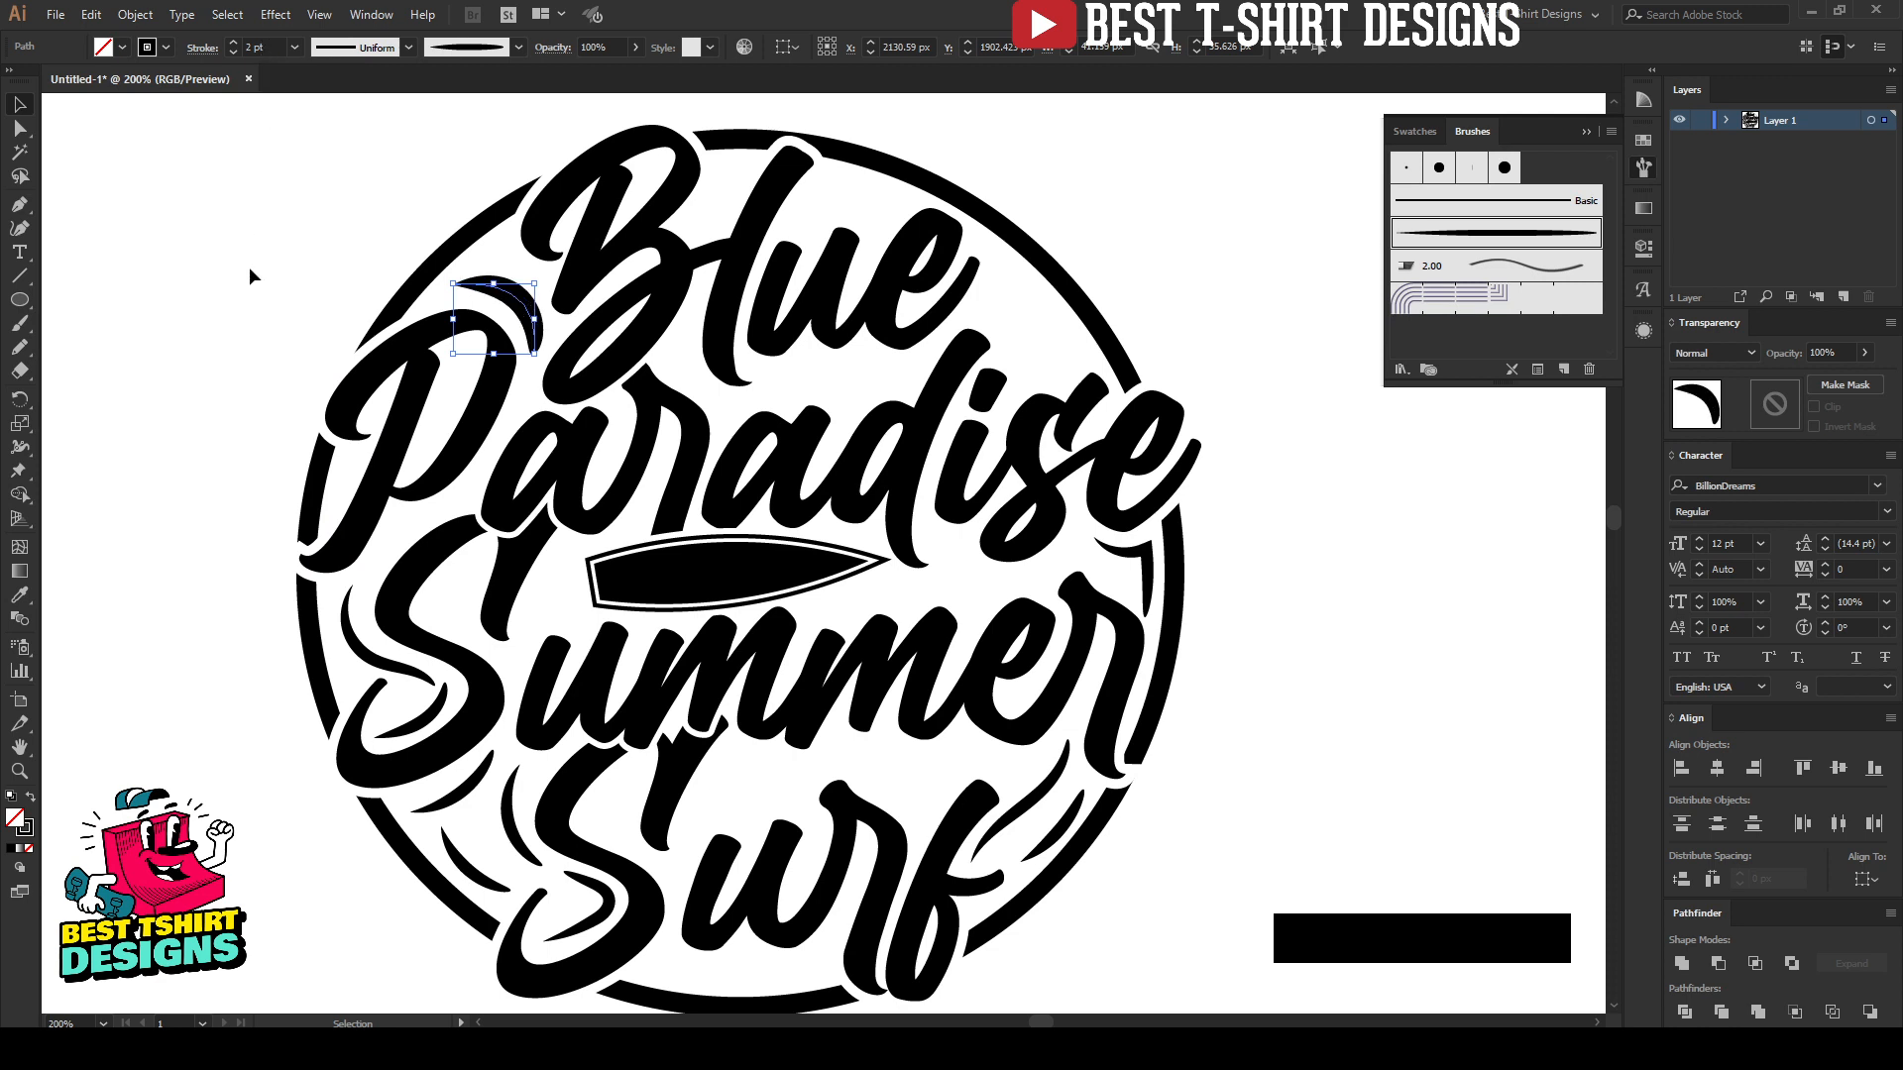
Step: Try a tapered accent inside the ring beside the "e" of "Blue", and undo it together with the 2 pt stroke weight
key(b)
drag(1006, 275, 1062, 355)
key(ctrl+z)
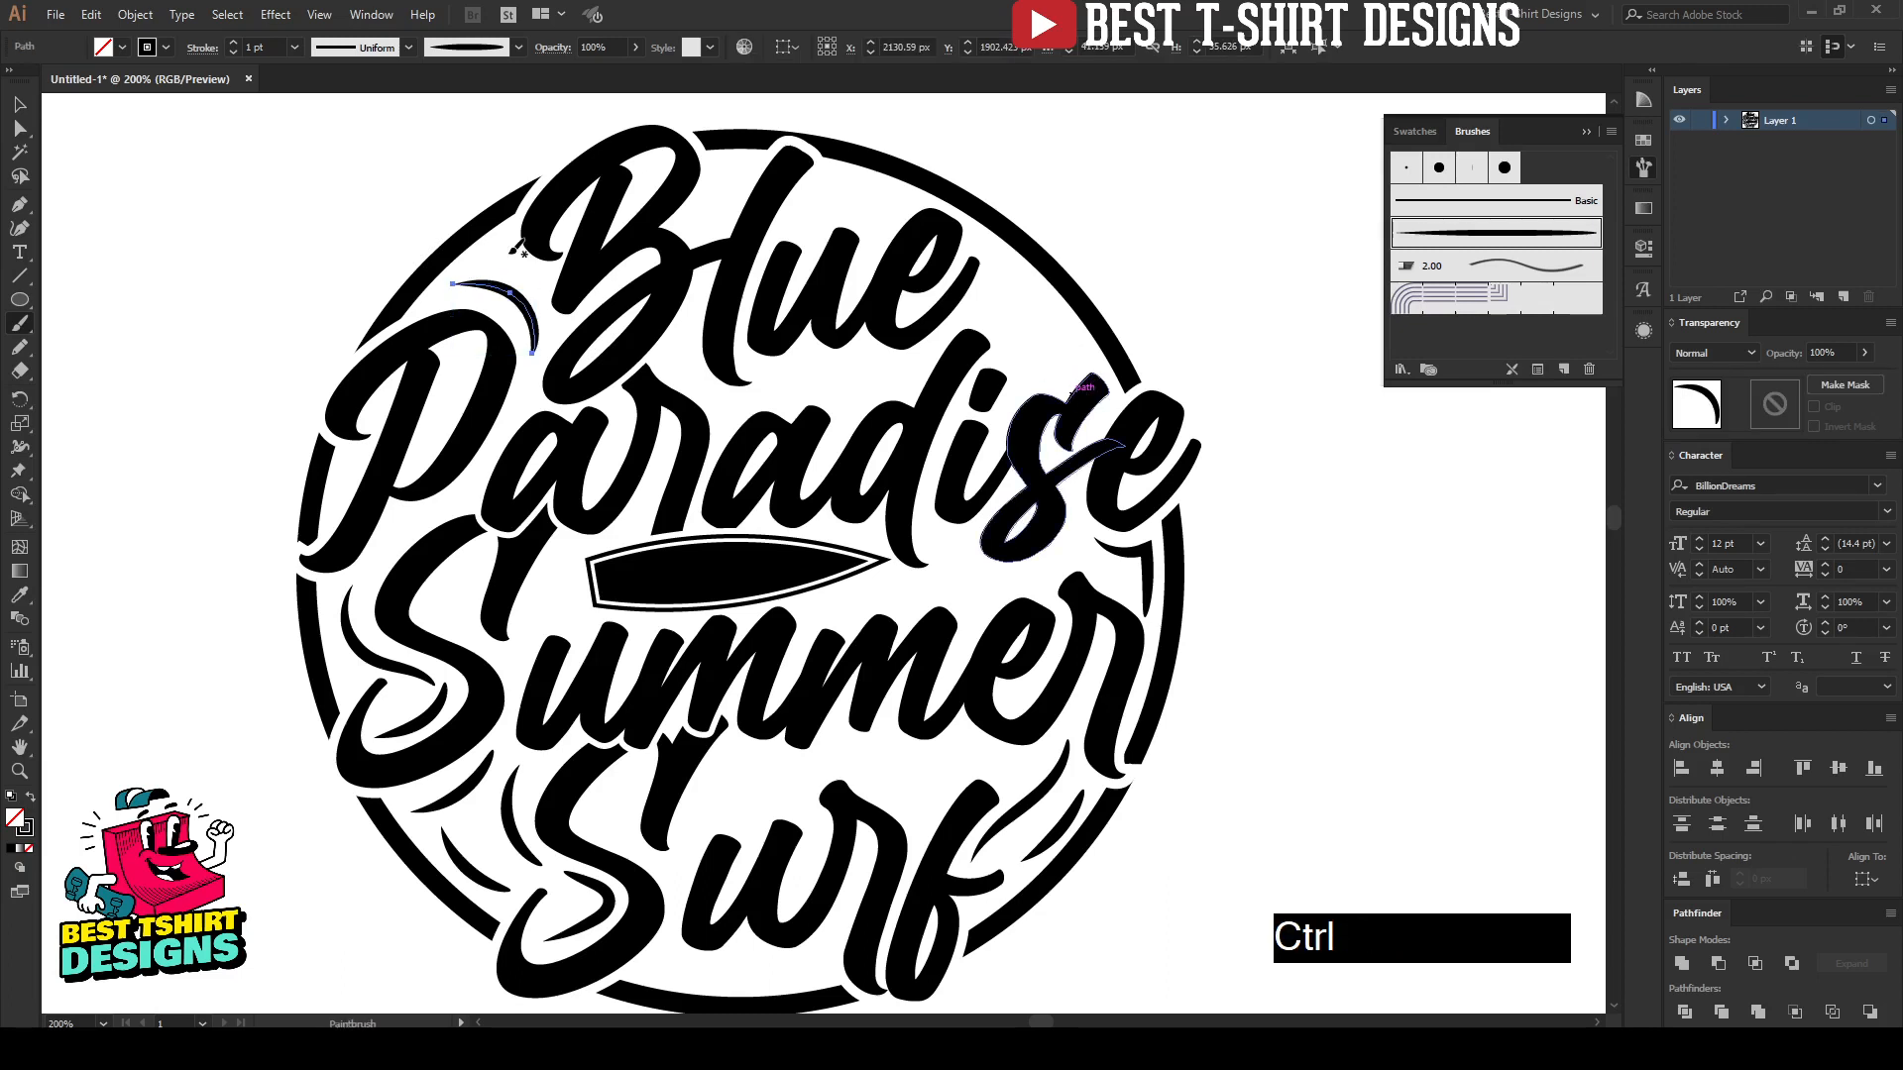
key(v)
click(502, 287)
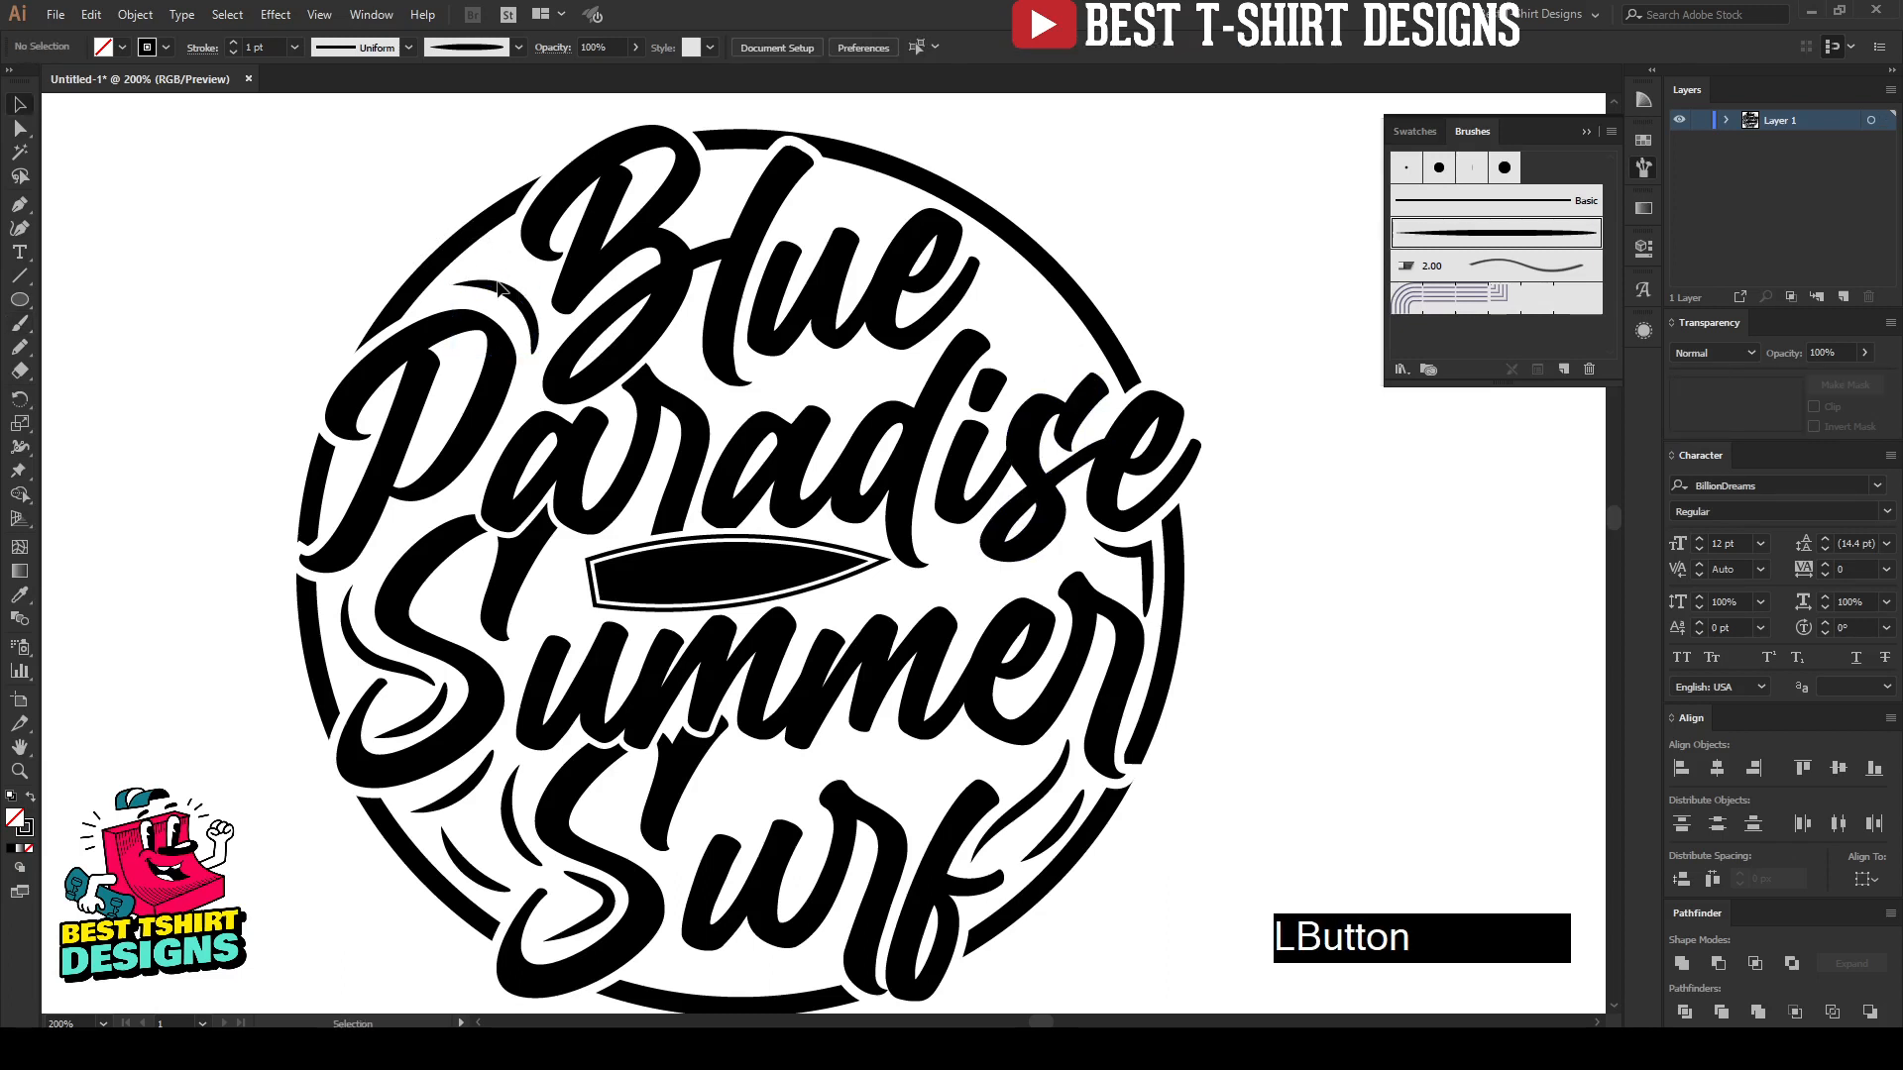
Step: Paint two tapered brush accents inside the ring, one right of the "e" of "Blue" and one above its "u"
key(b)
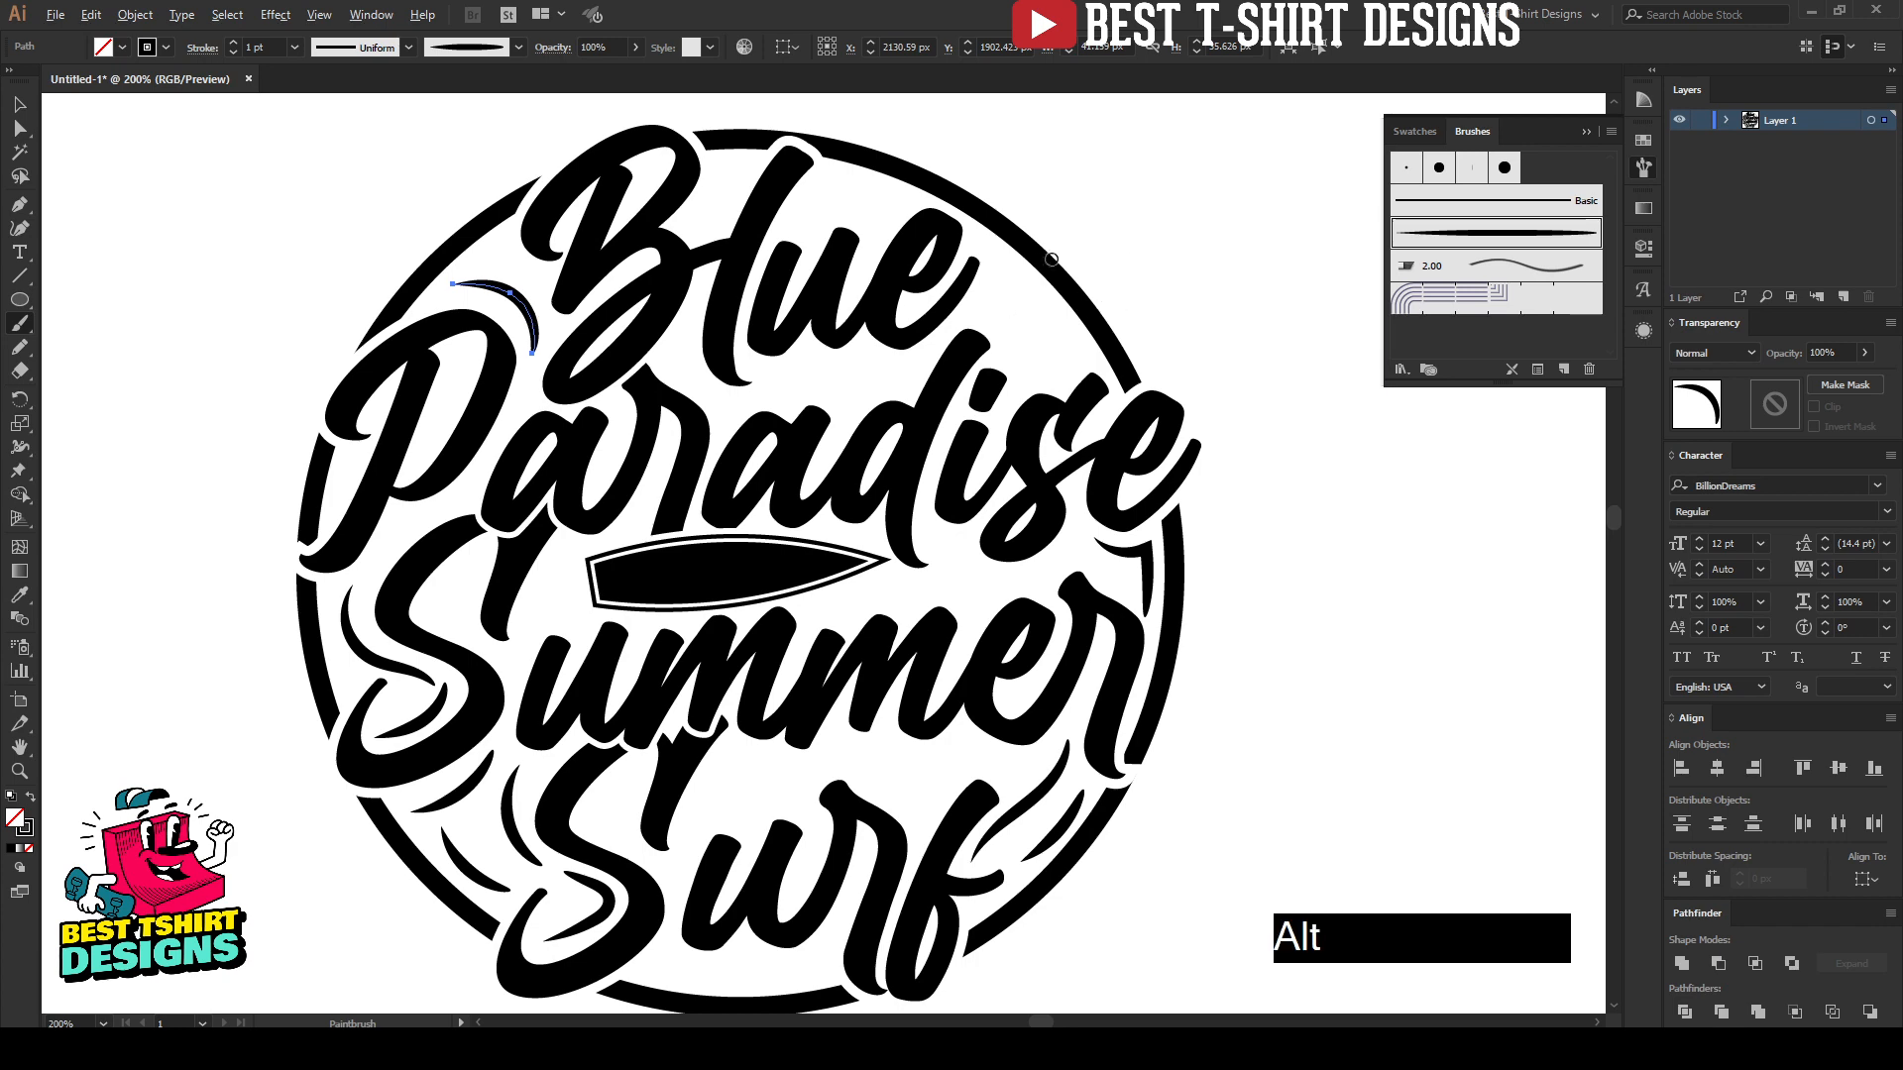
scroll(1045, 264, up, 1)
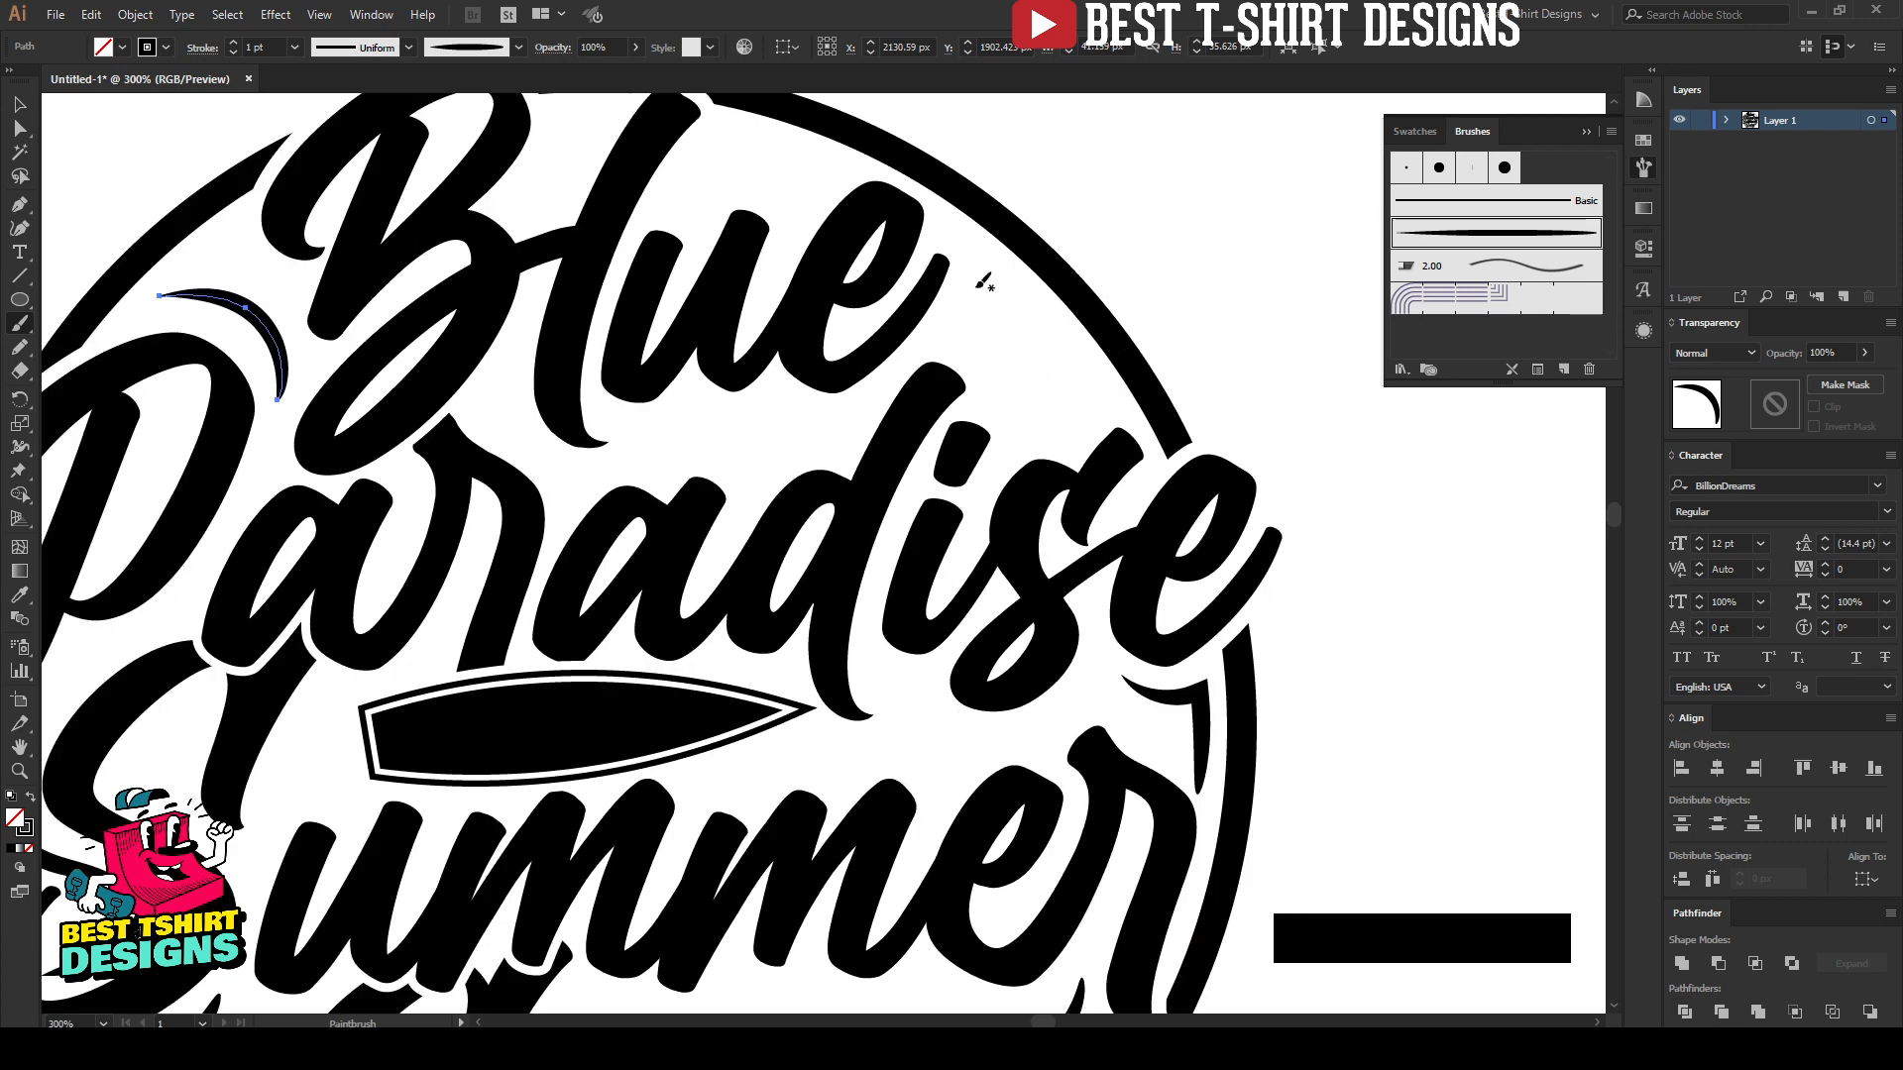
drag(979, 288, 1081, 415)
scroll(721, 227, up, 1)
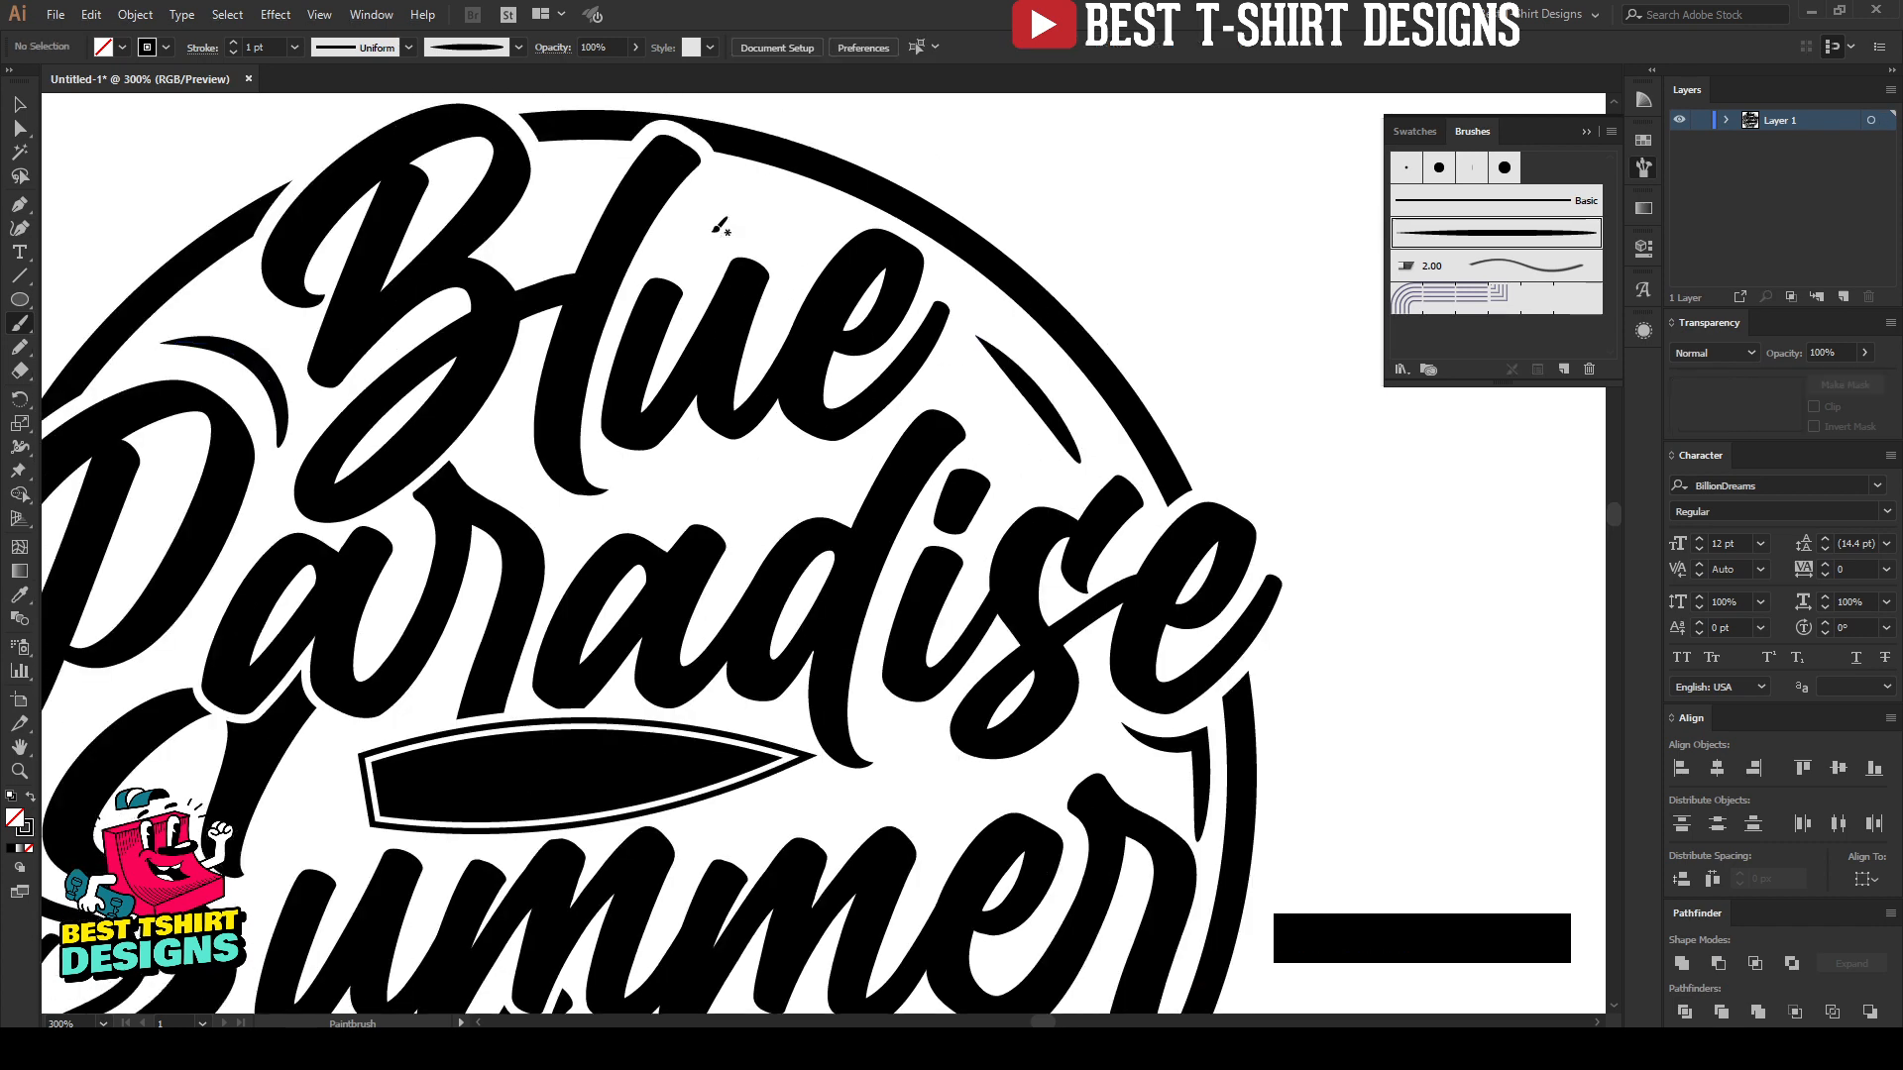
scroll(721, 227, up, 1)
drag(700, 274, 811, 300)
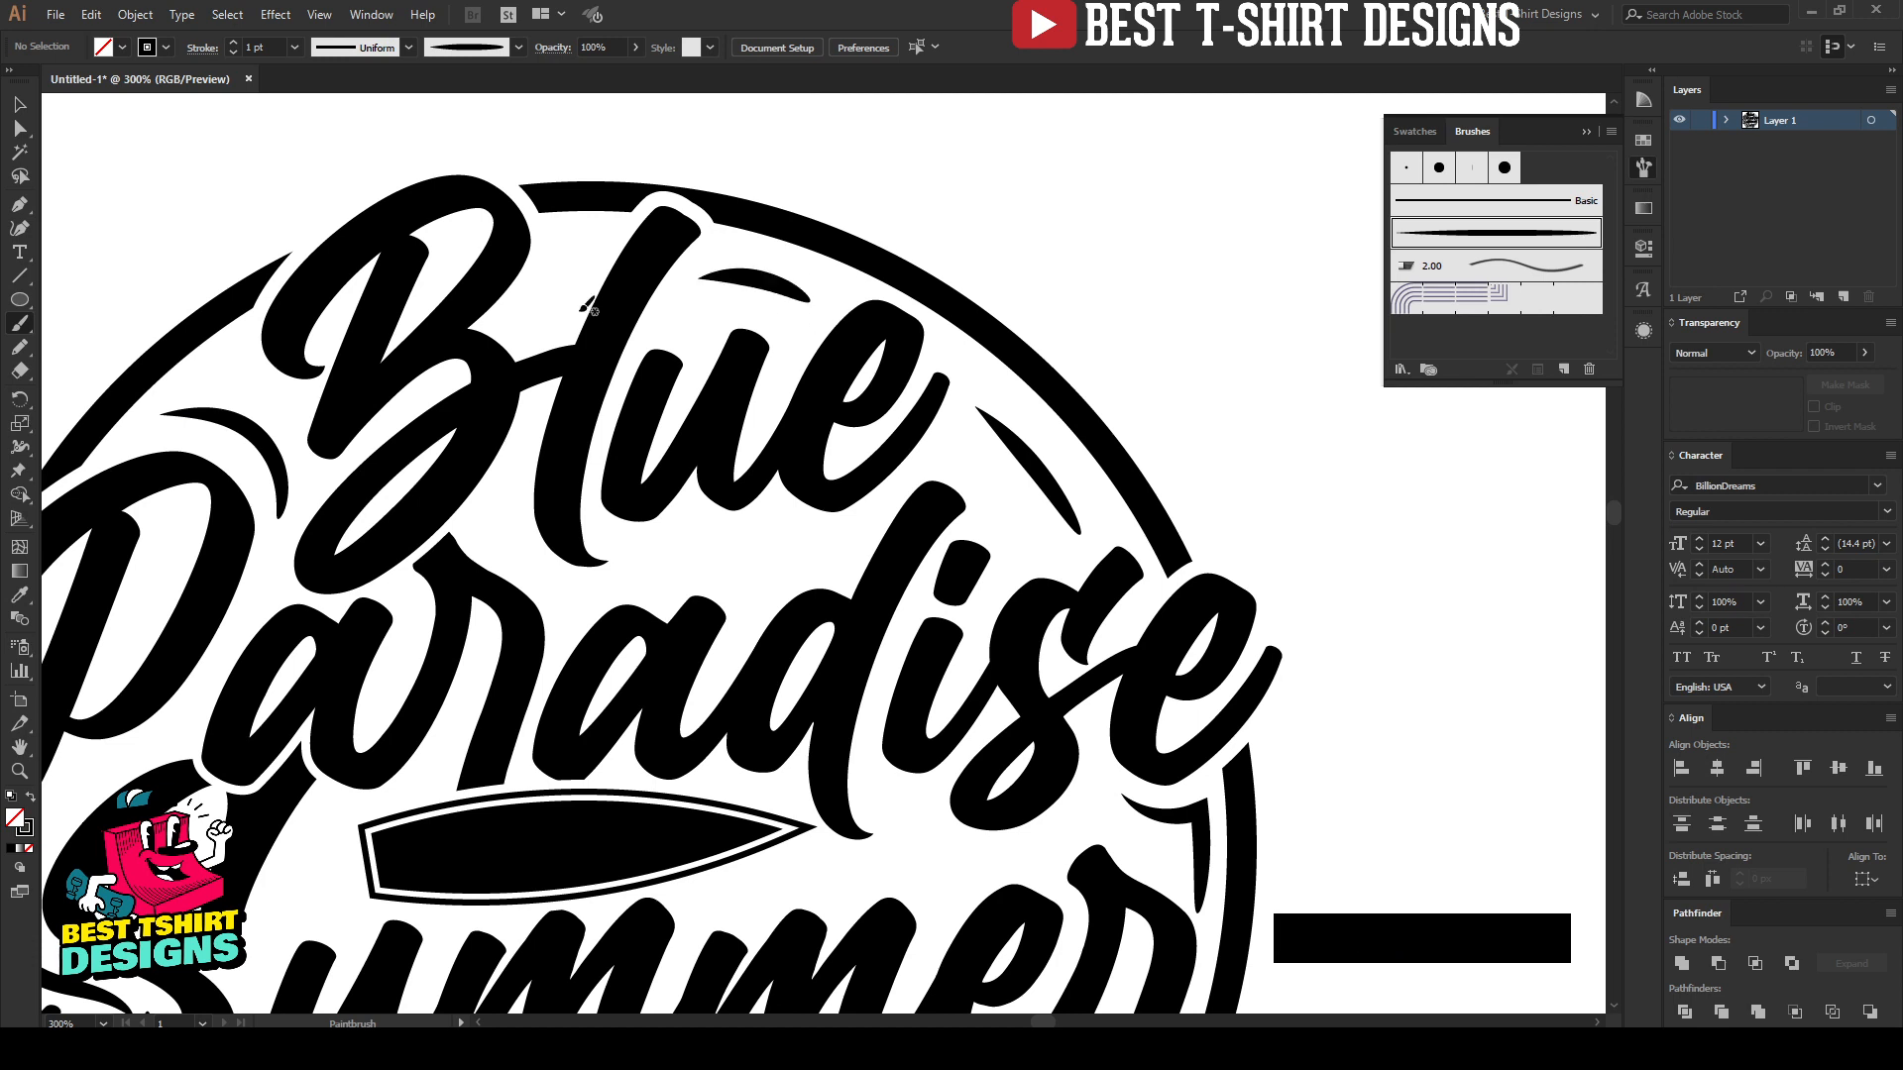
Step: Paint a small tapered accent between the "B" and "l" of "Blue" and a wavy one between "Blue" and "Paradise"
mouse_move(511, 317)
mouse_down()
mouse_move(553, 296)
mouse_move(593, 210)
mouse_move(531, 329)
mouse_up()
key(ctrl+z)
scroll(593, 285, down, 1)
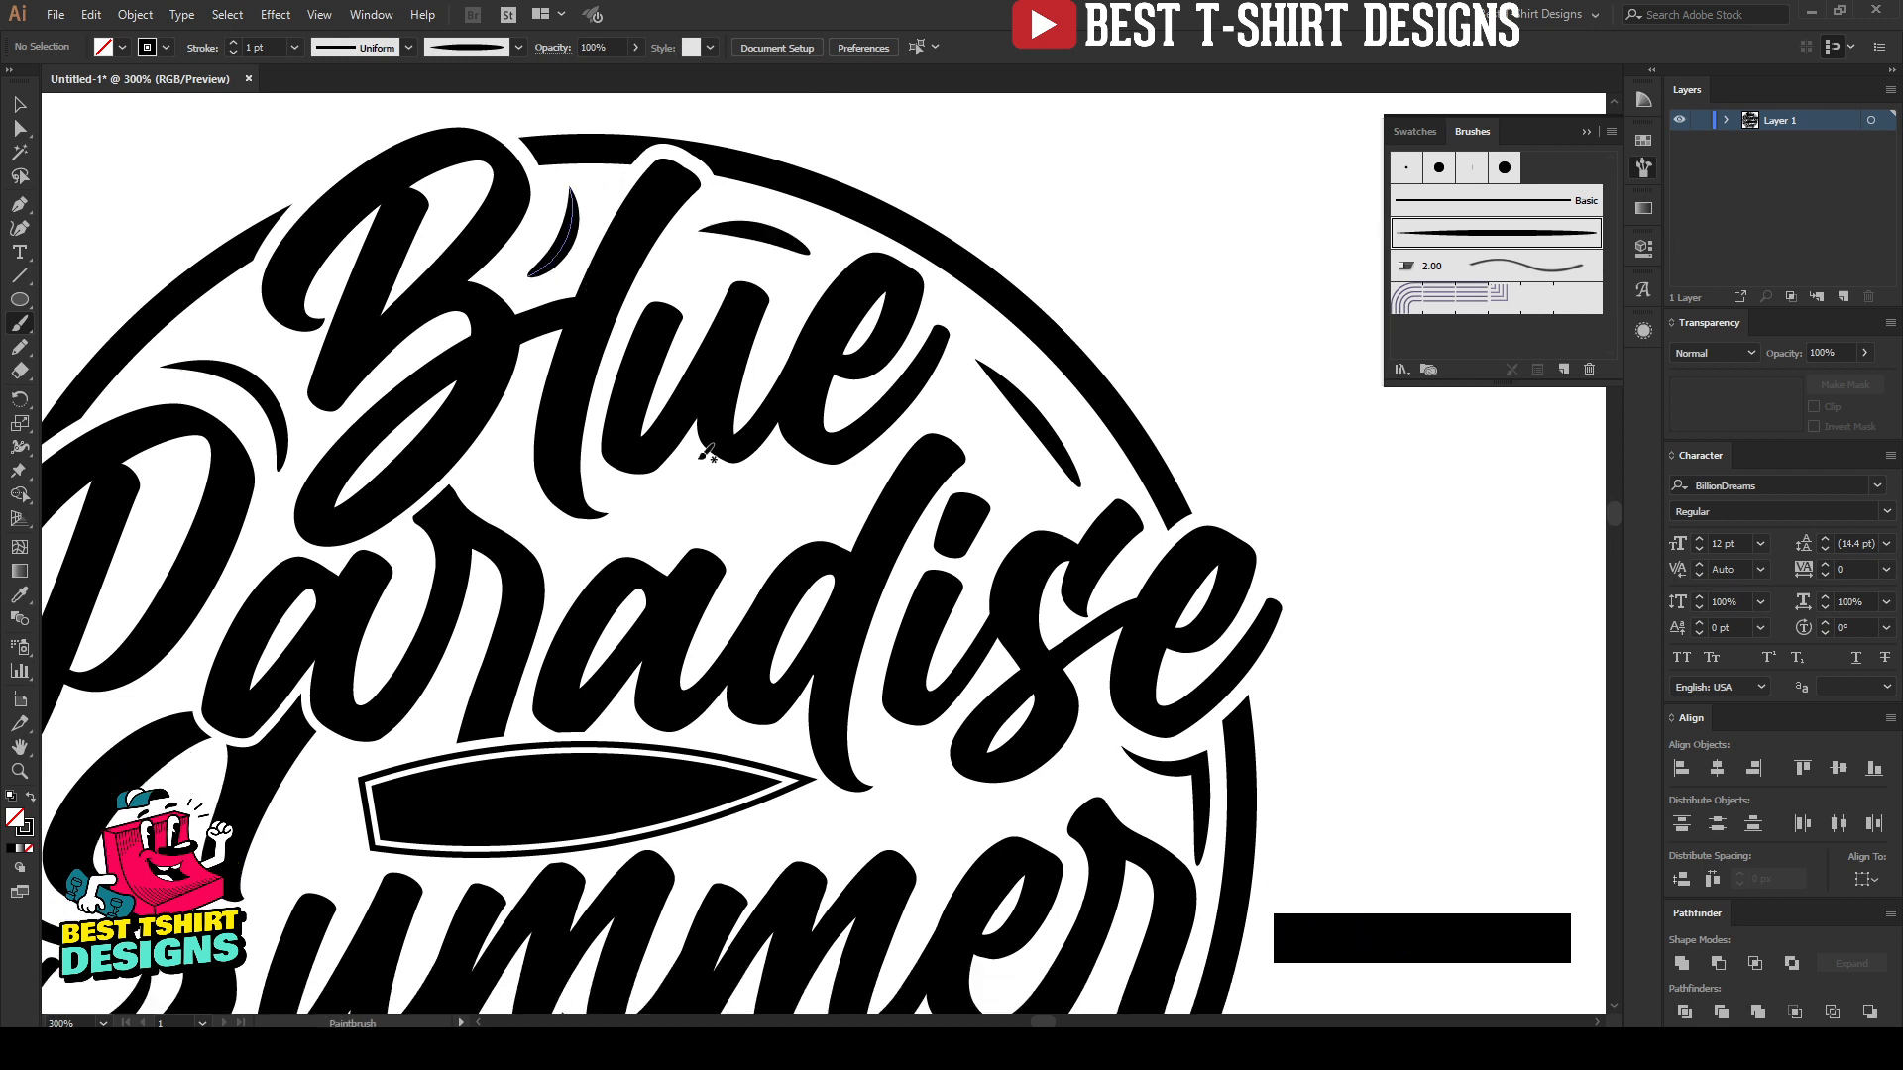
drag(648, 520, 842, 486)
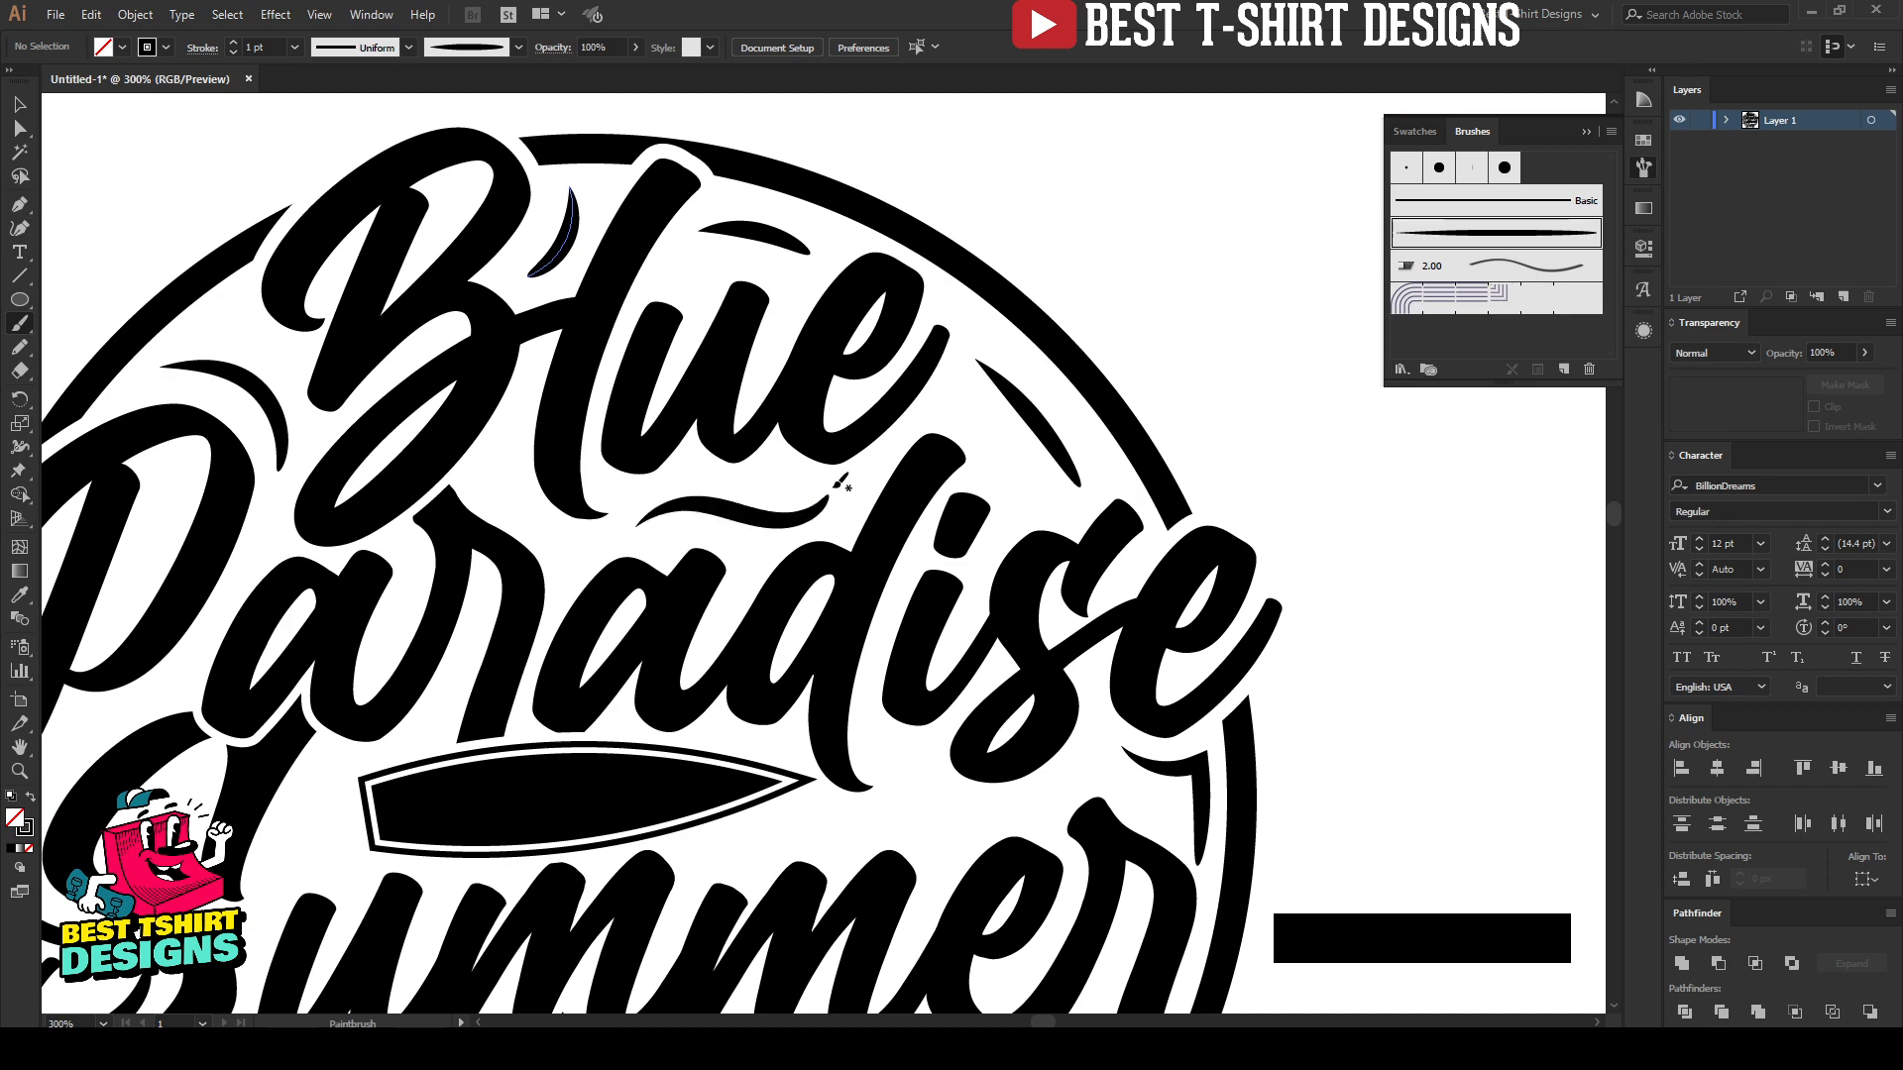
Step: Paint a wavy tapered accent beside the surfboard's tip, above the "me" of "Summer", repainting it until it fits the gap
scroll(874, 382, down, 1)
scroll(877, 374, down, 1)
scroll(871, 683, up, 1)
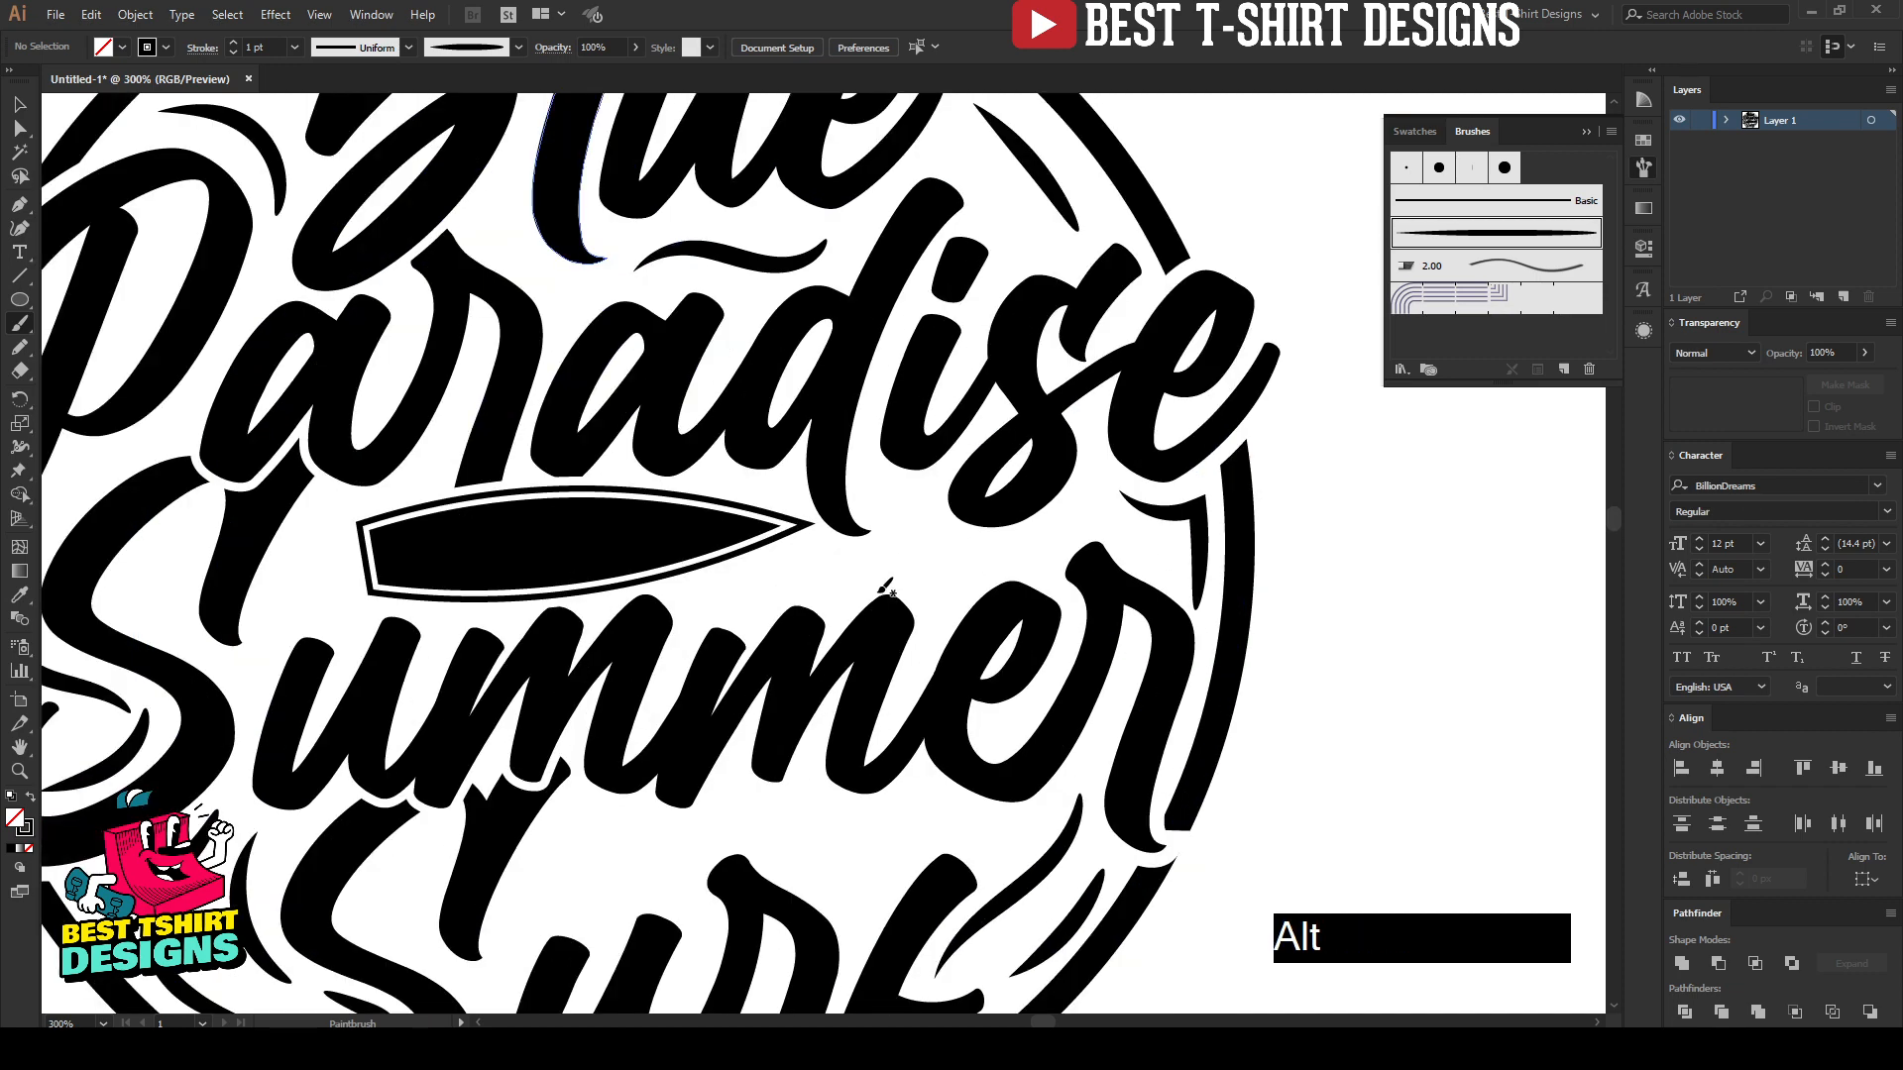
scroll(885, 594, down, 1)
scroll(903, 573, up, 2)
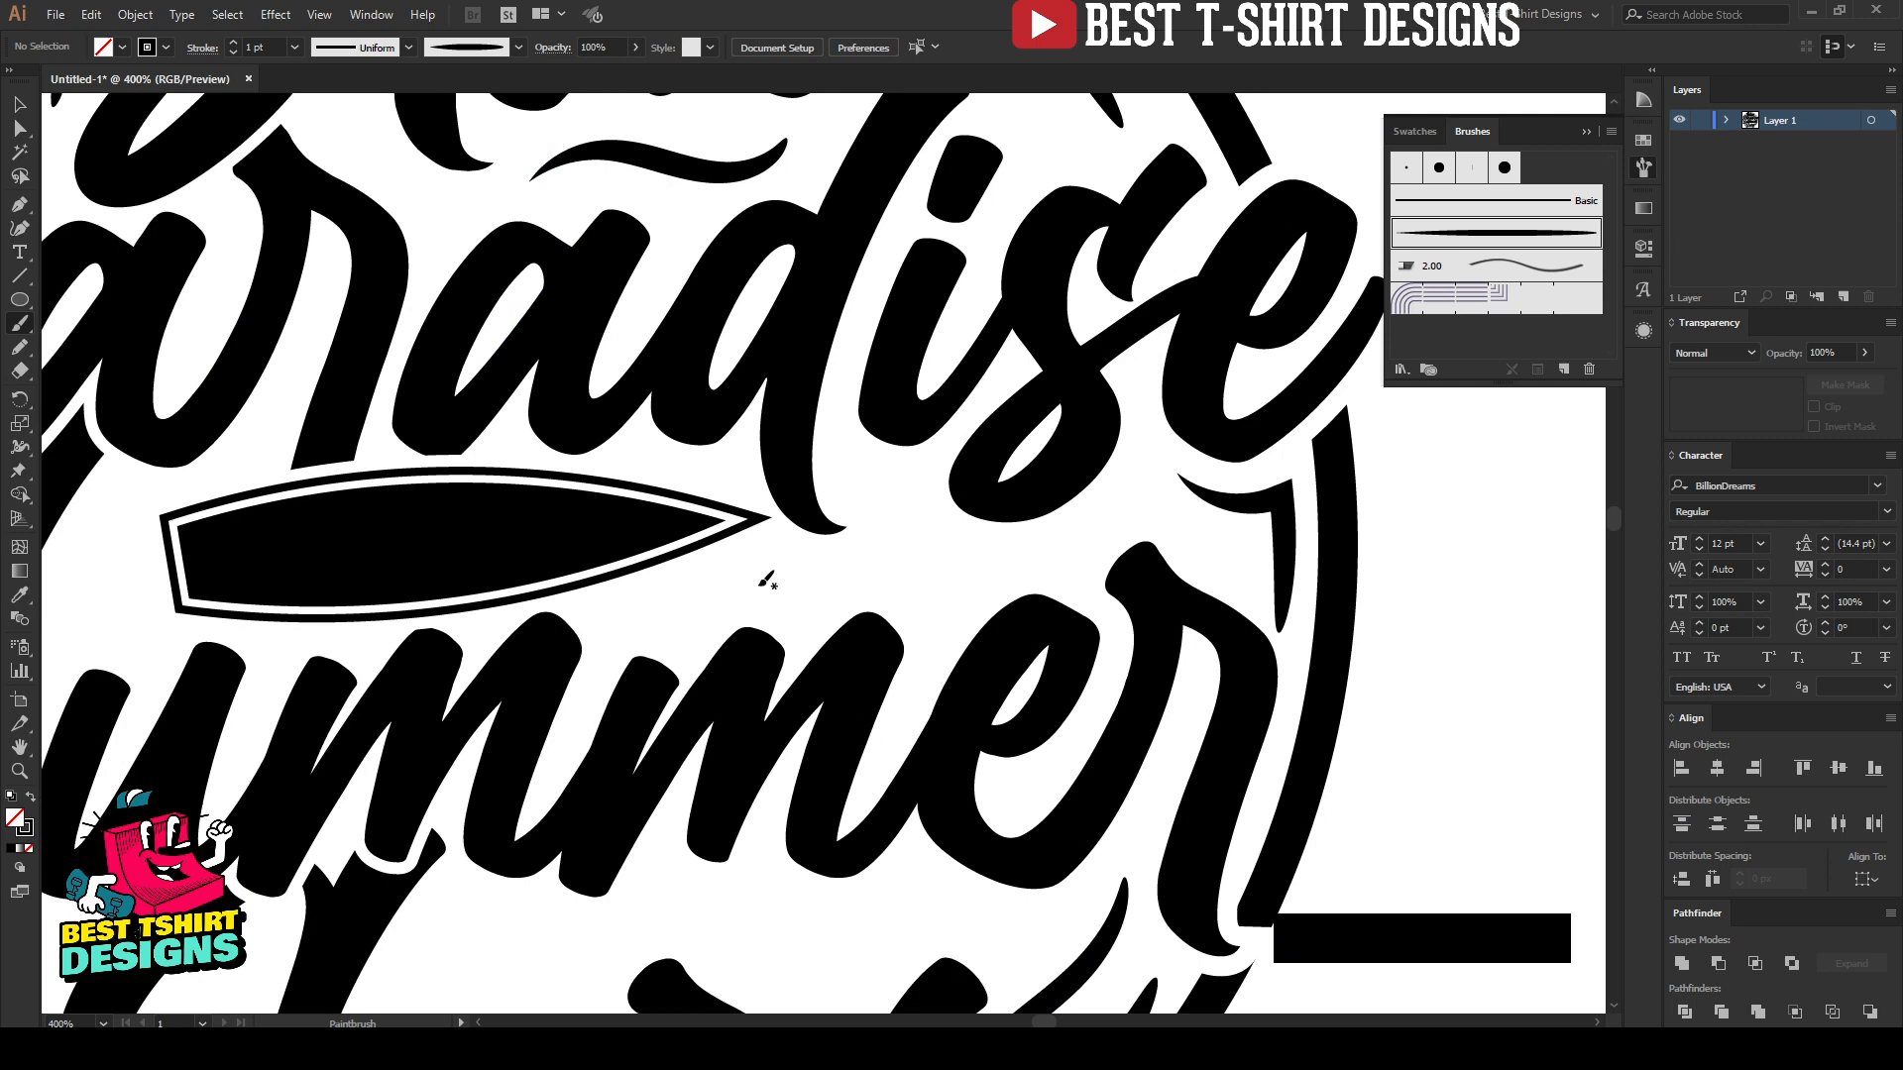
drag(732, 595, 799, 575)
drag(969, 566, 989, 565)
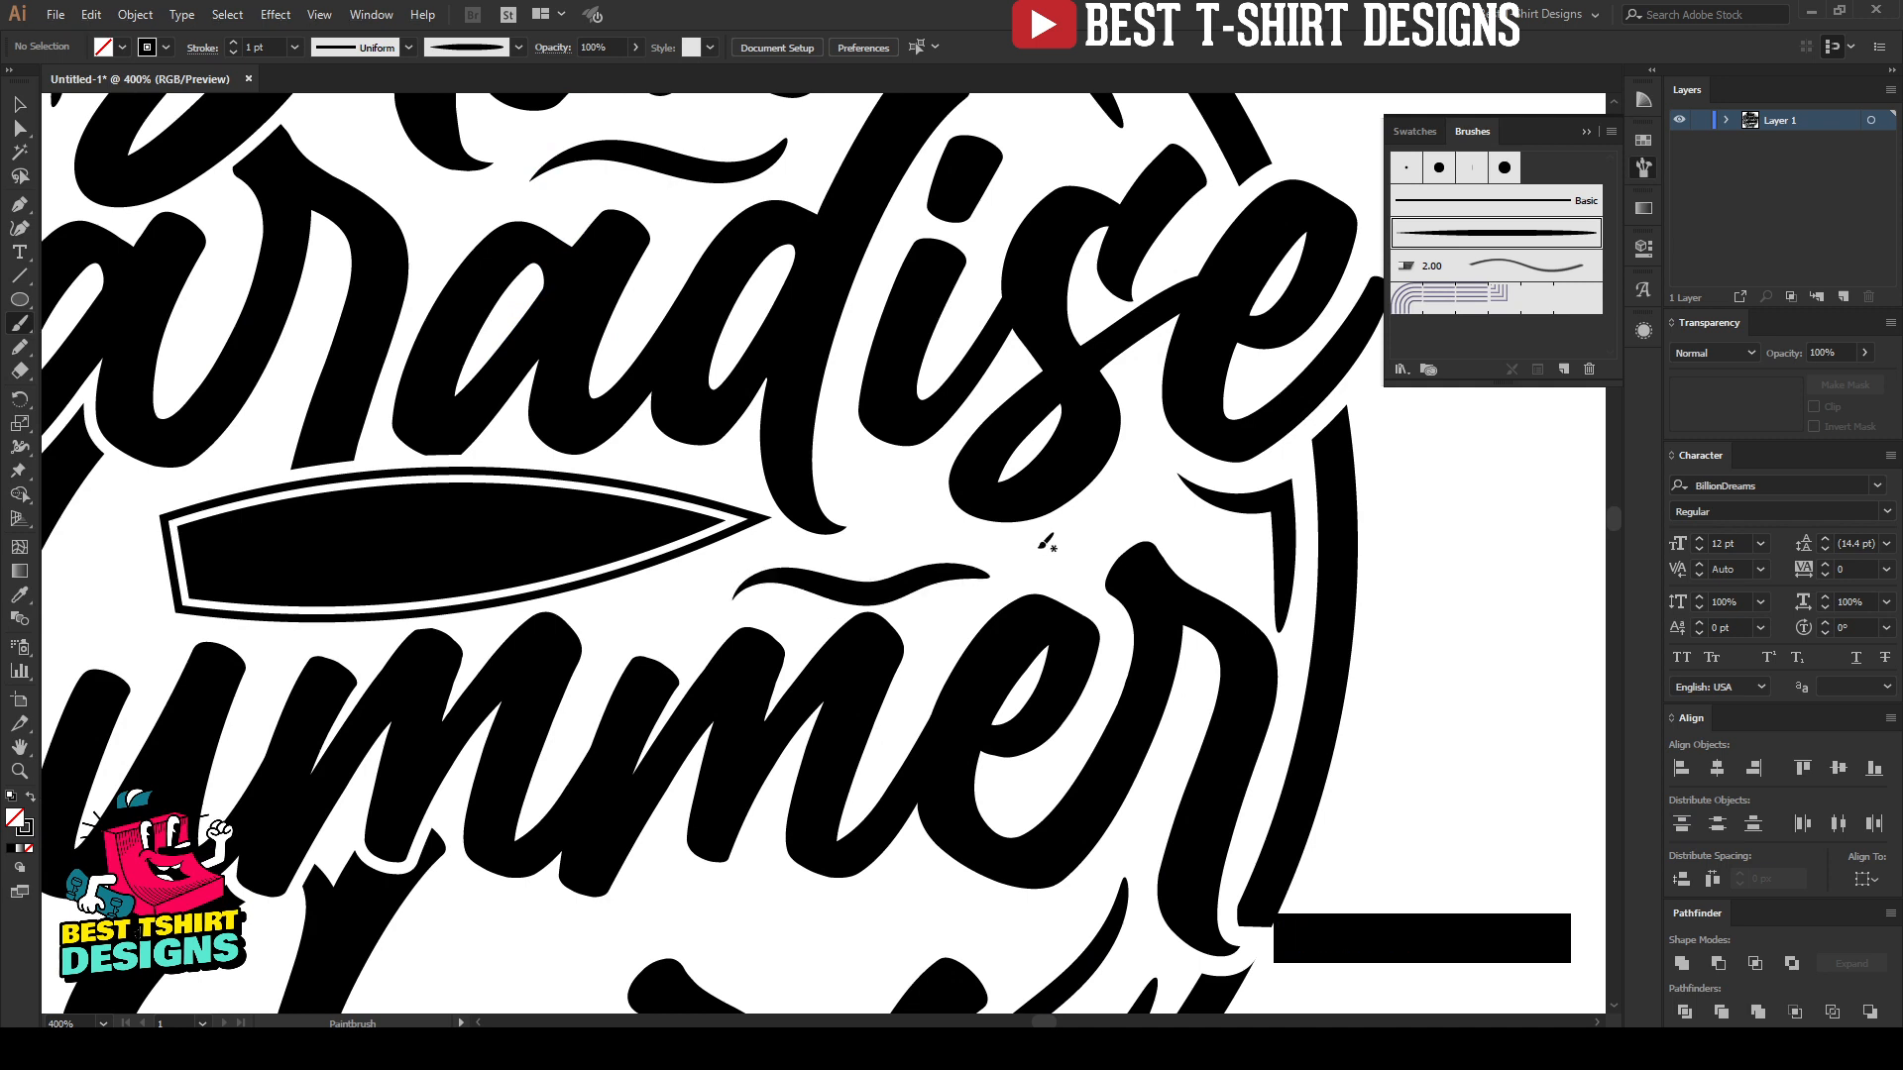
key(ctrl+z)
drag(763, 577, 1045, 560)
key(ctrl+z)
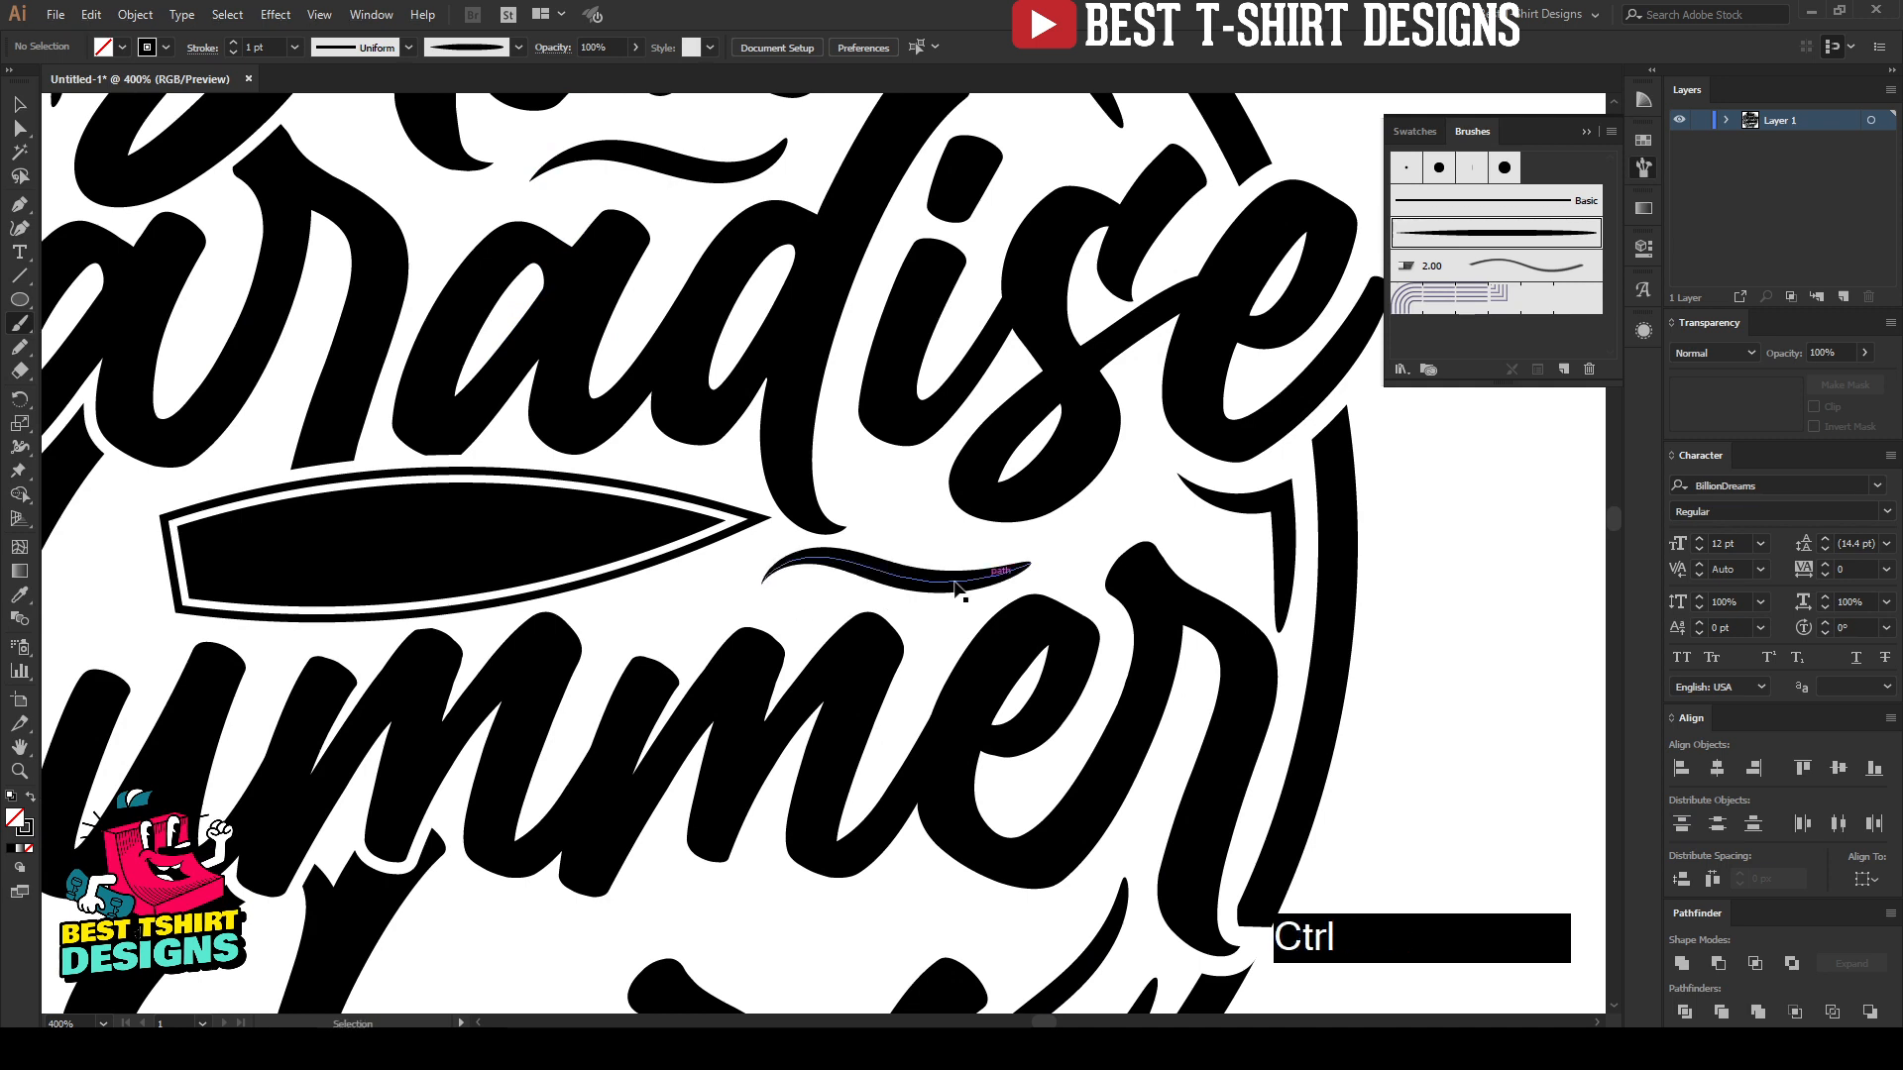
drag(758, 576, 1021, 557)
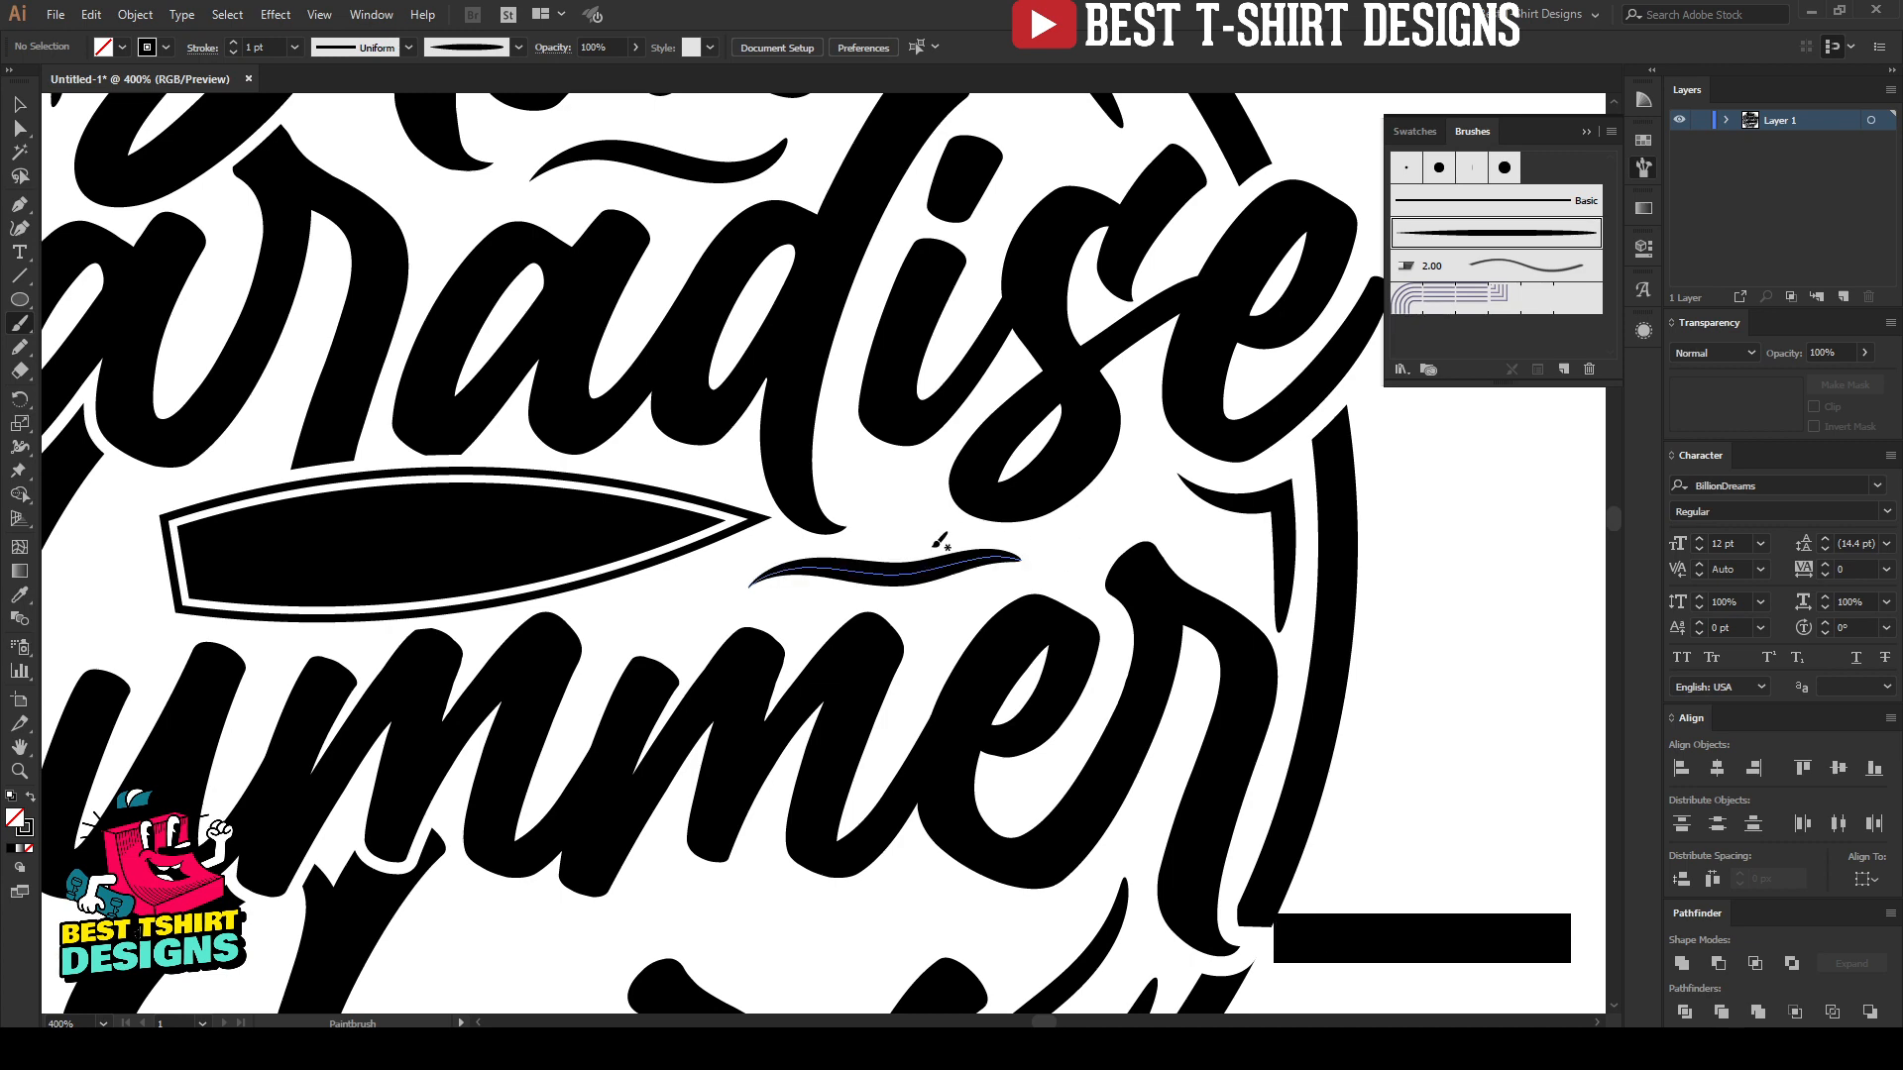
key(ctrl+z)
mouse_move(769, 578)
mouse_down()
mouse_move(887, 561)
mouse_move(1038, 560)
mouse_up()
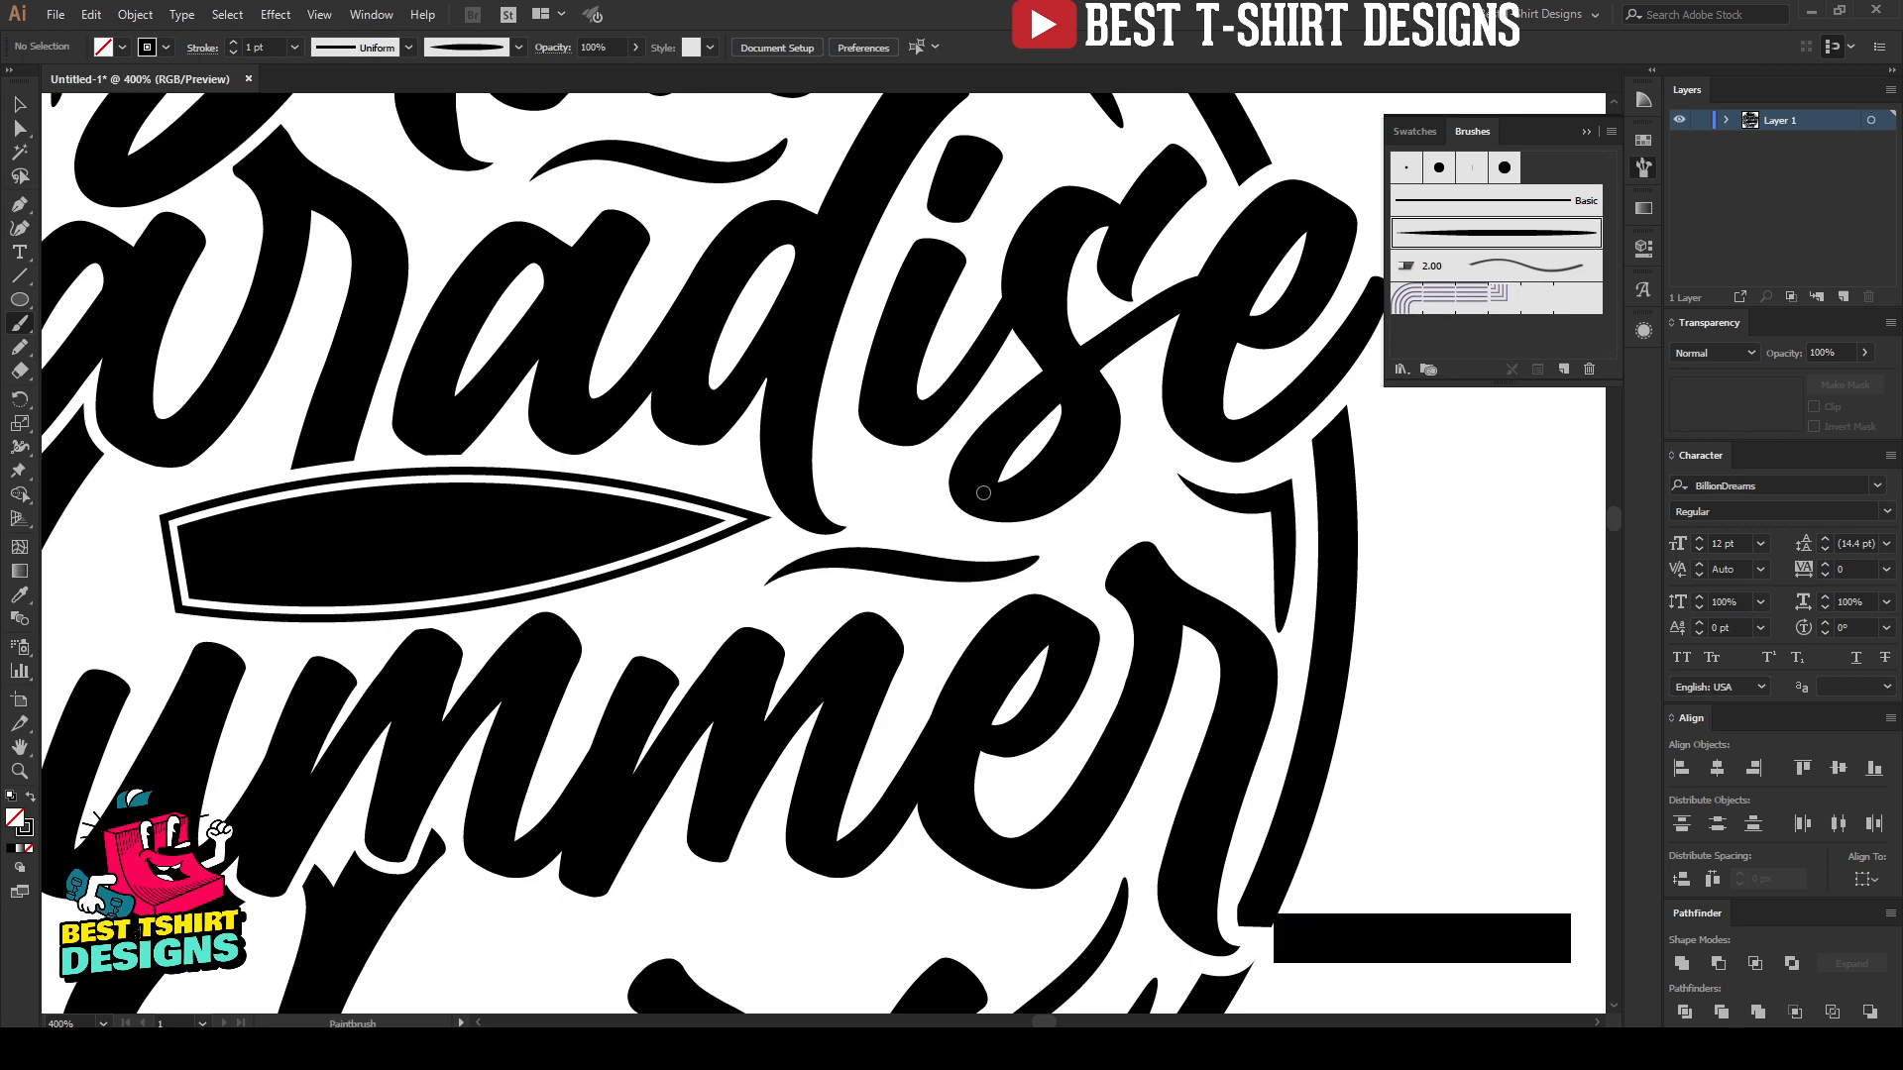
Step: Paint a shallow curved accent beneath the "u" of "Surf", inside the ring's lower edge, repainting it until the curve fits
scroll(981, 491, down, 3)
scroll(1039, 369, down, 1)
scroll(854, 714, up, 1)
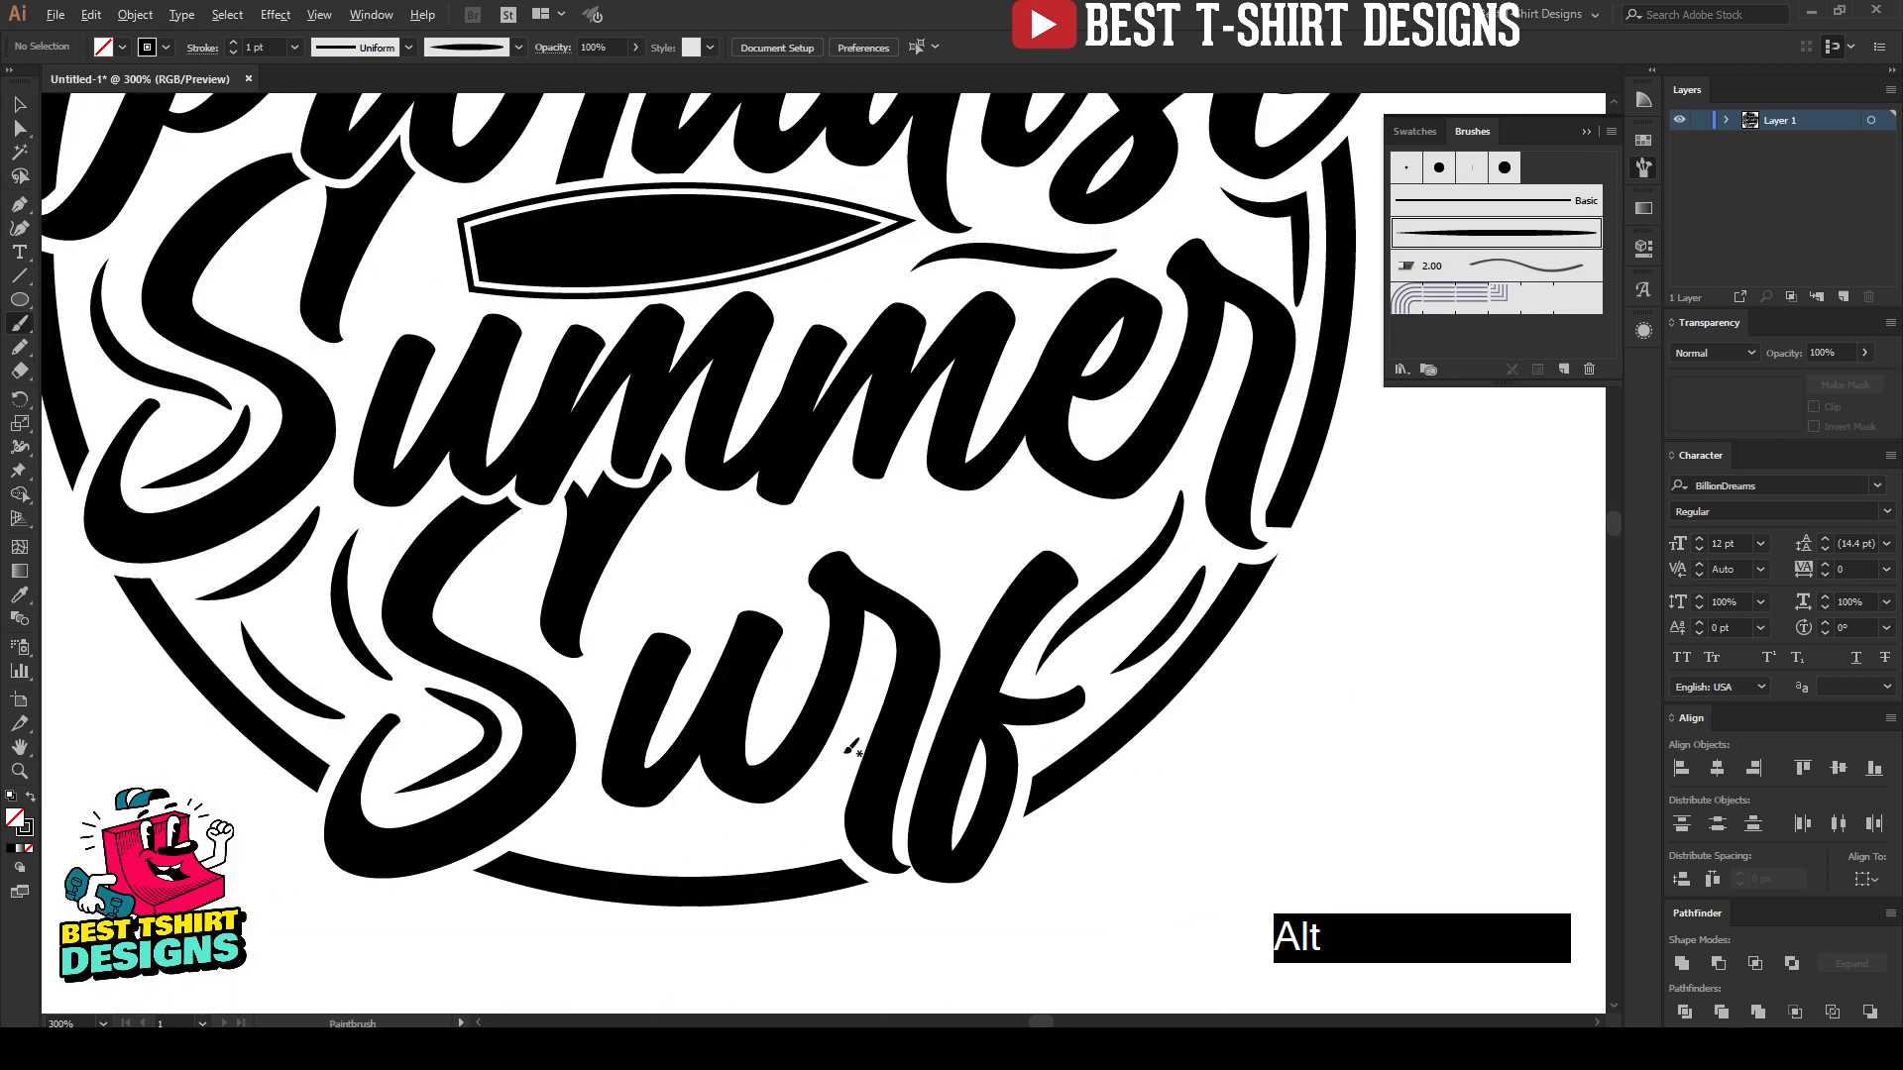
mouse_move(569, 829)
mouse_down()
mouse_move(761, 848)
mouse_move(833, 822)
mouse_up()
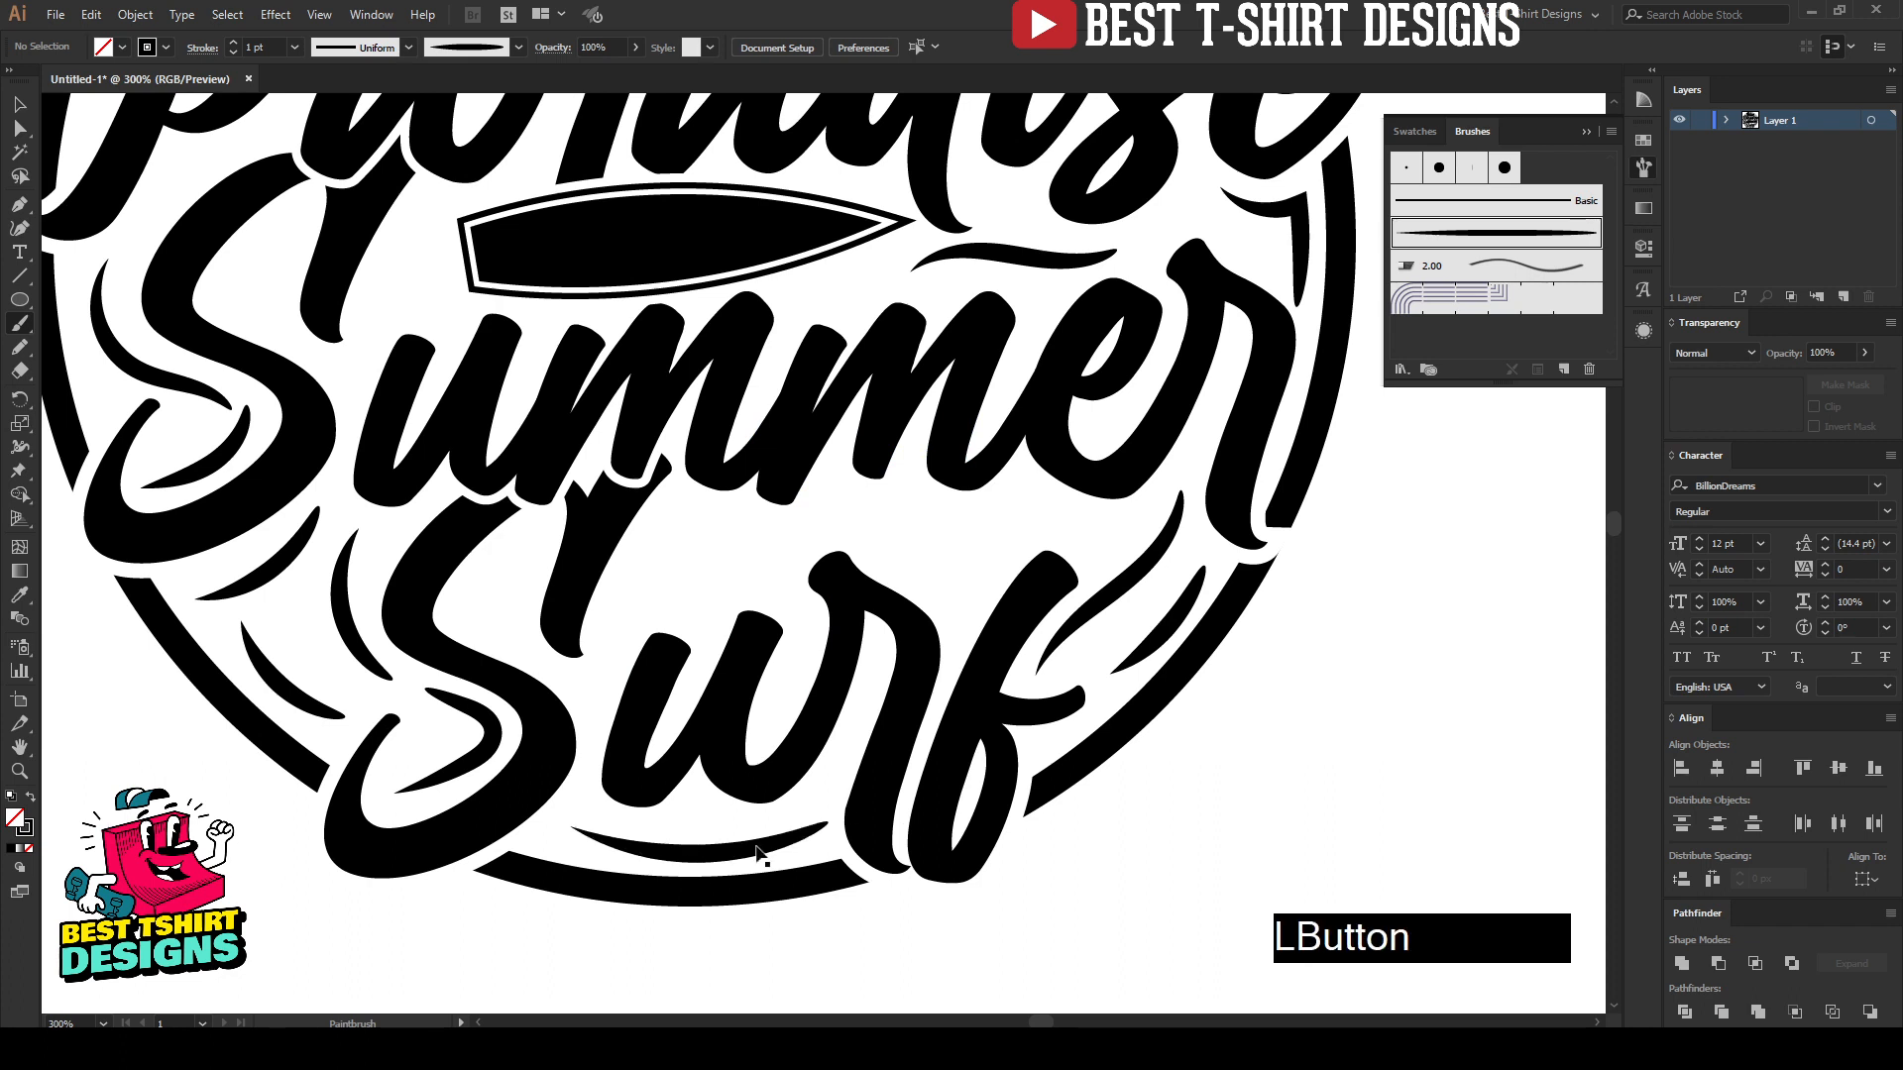
key(ctrl+z)
mouse_move(585, 829)
mouse_down()
mouse_move(690, 839)
mouse_move(813, 808)
mouse_up()
key(ctrl+z)
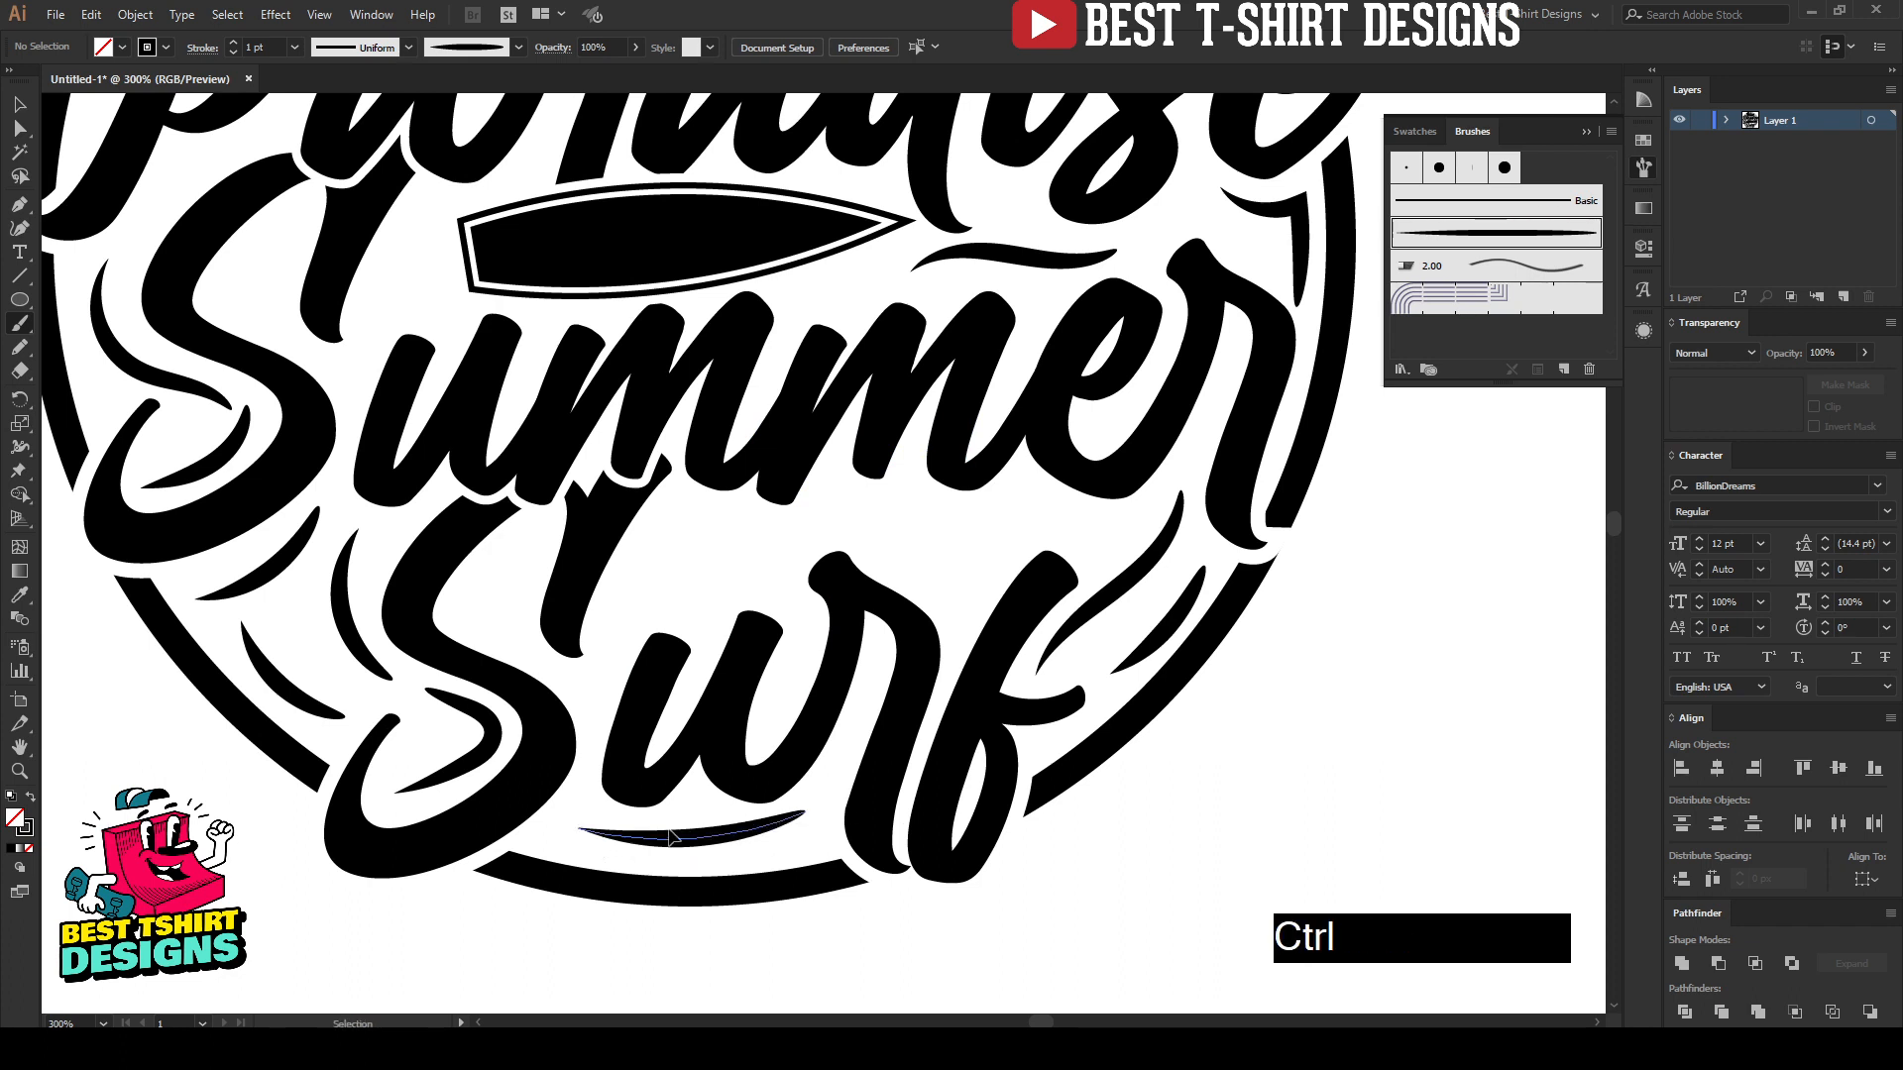
mouse_move(587, 826)
mouse_down()
mouse_move(737, 846)
mouse_move(805, 815)
mouse_up()
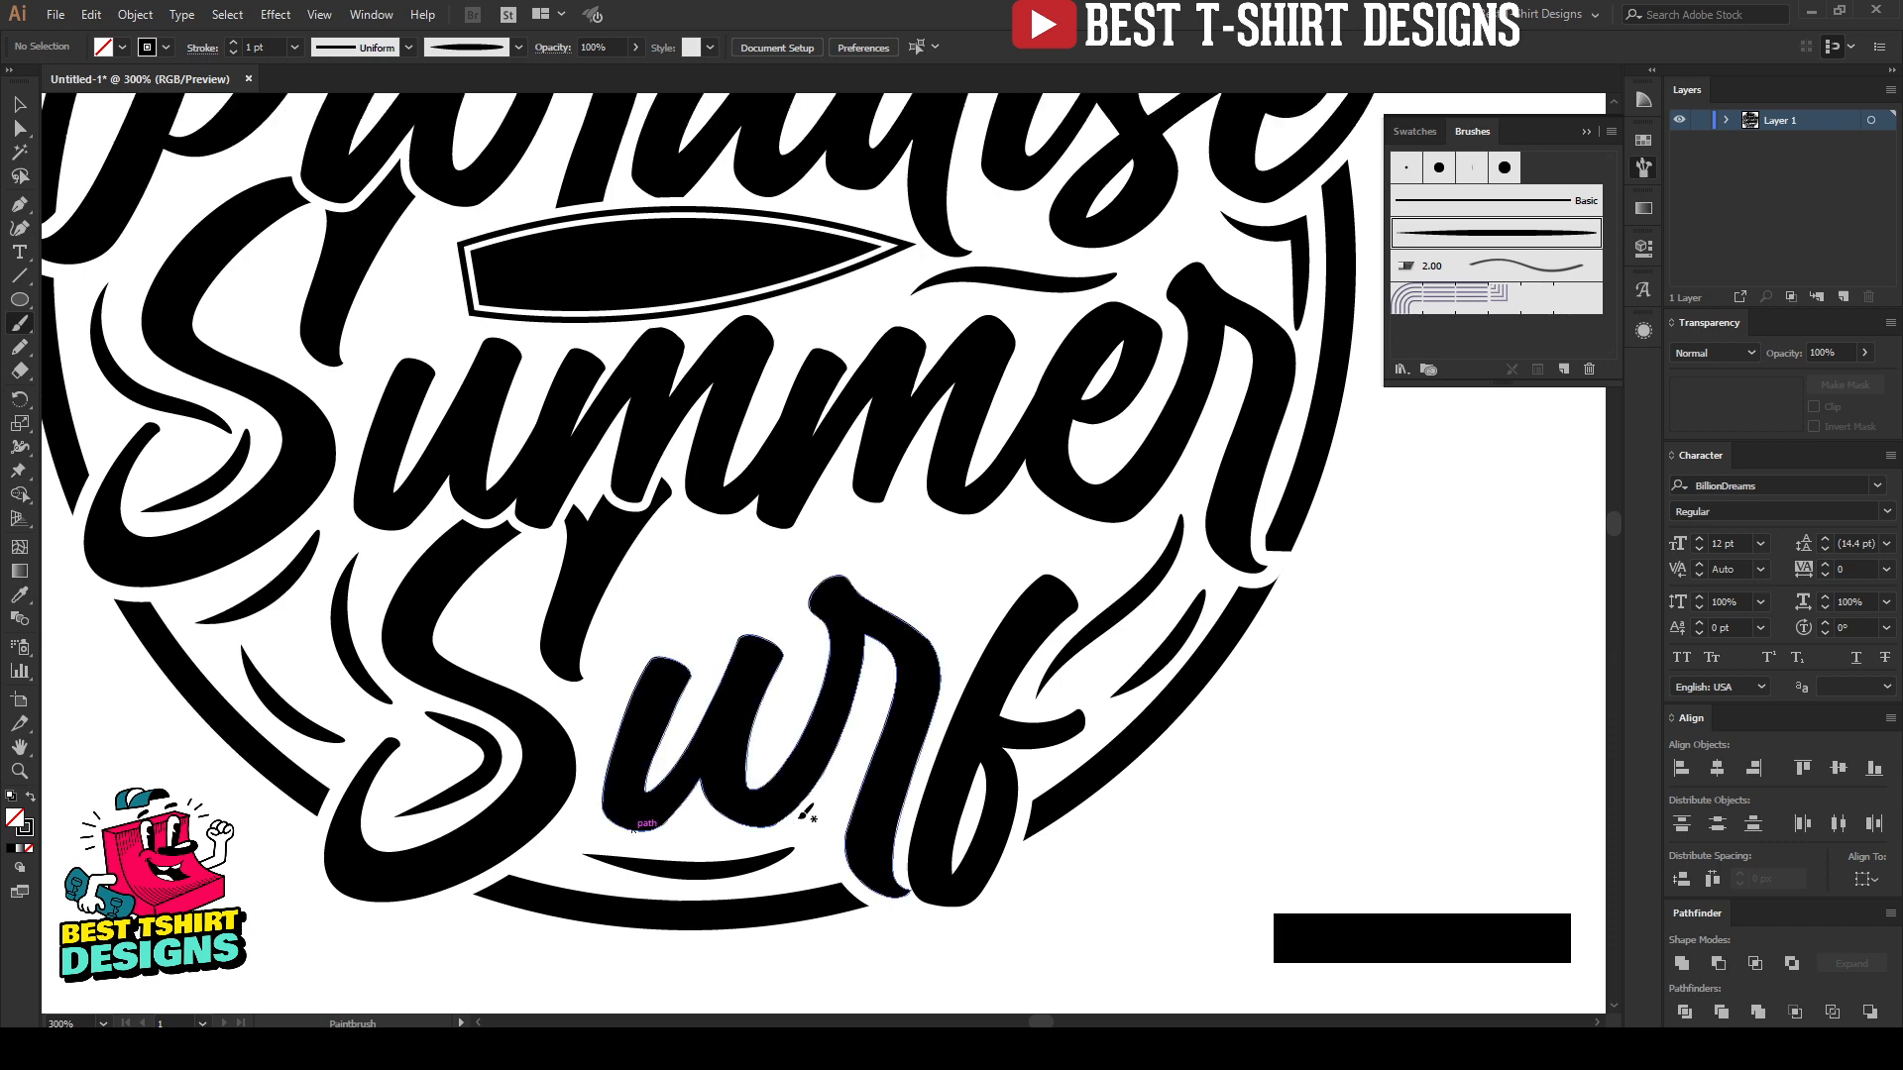
Step: Paint an S-curved tapered accent over the right shoulder of the "r" of "Surf"
scroll(798, 610, up, 1)
click(905, 507)
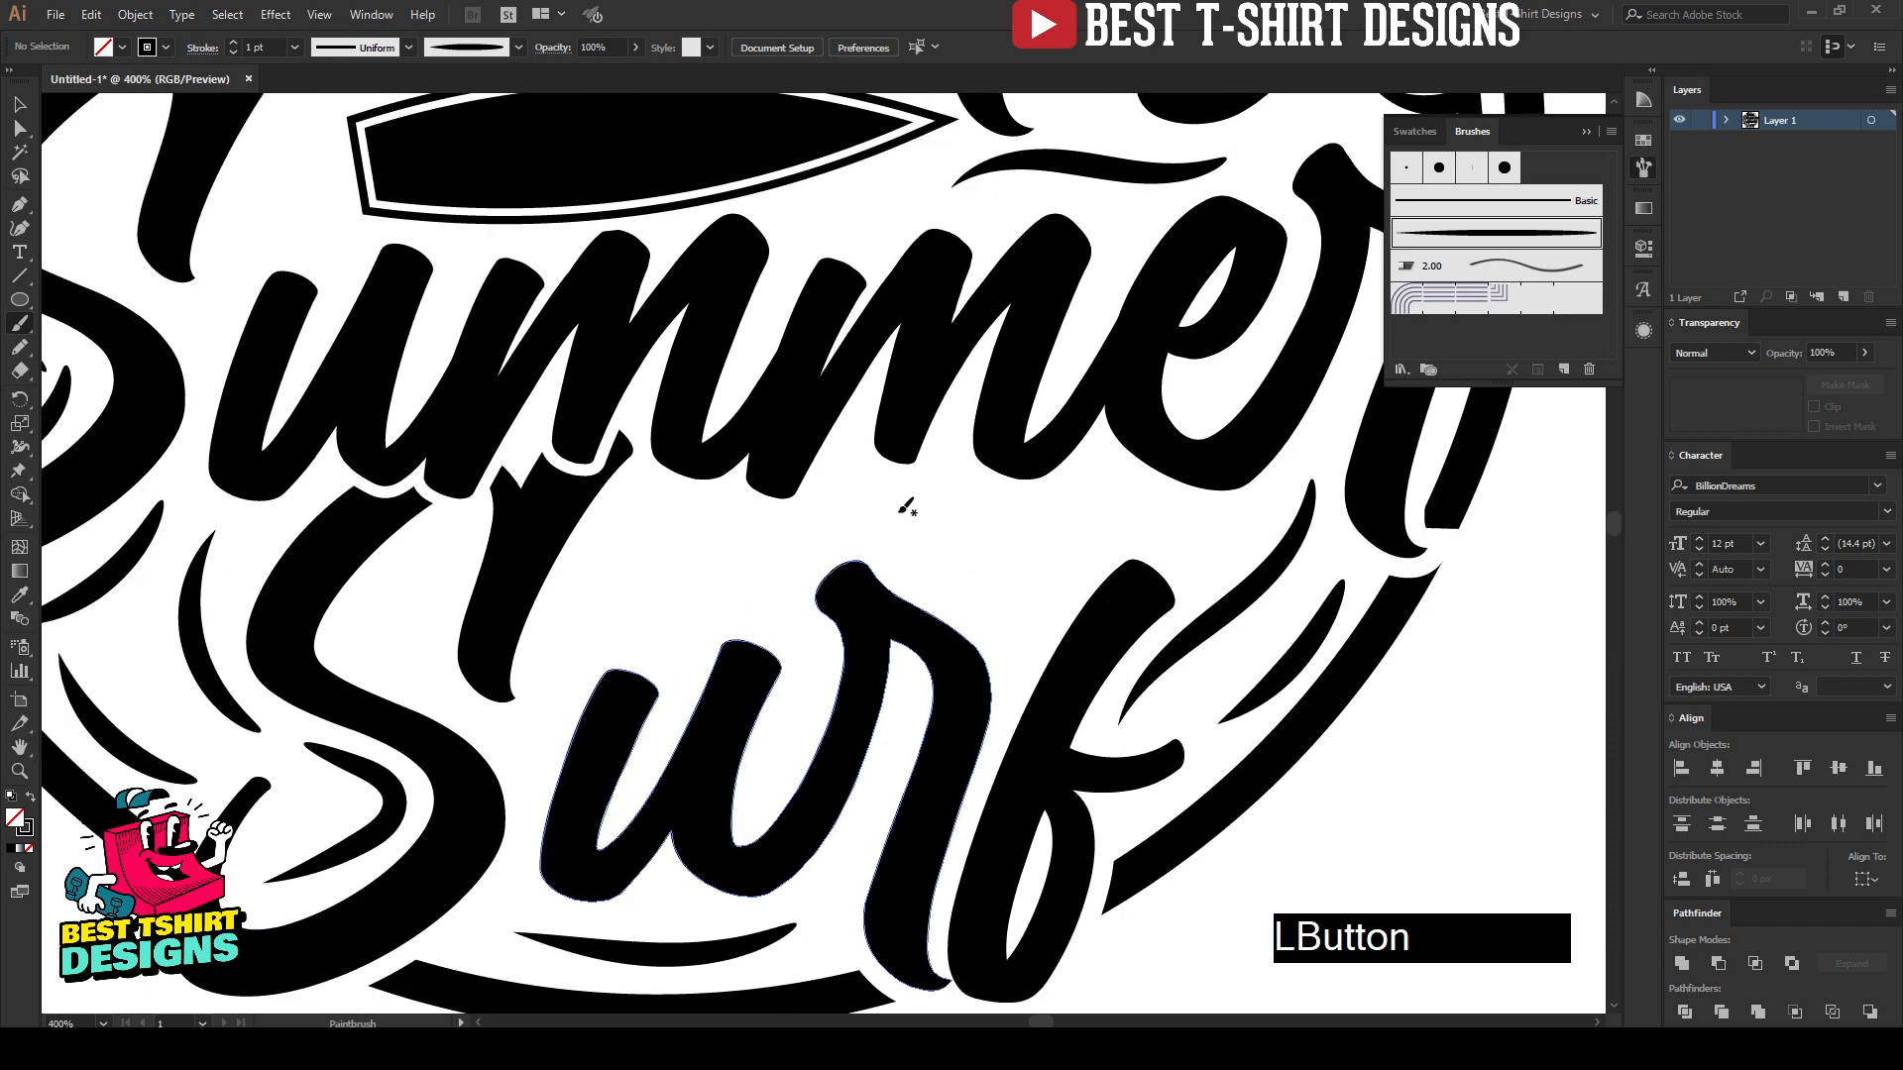
drag(960, 572, 1025, 651)
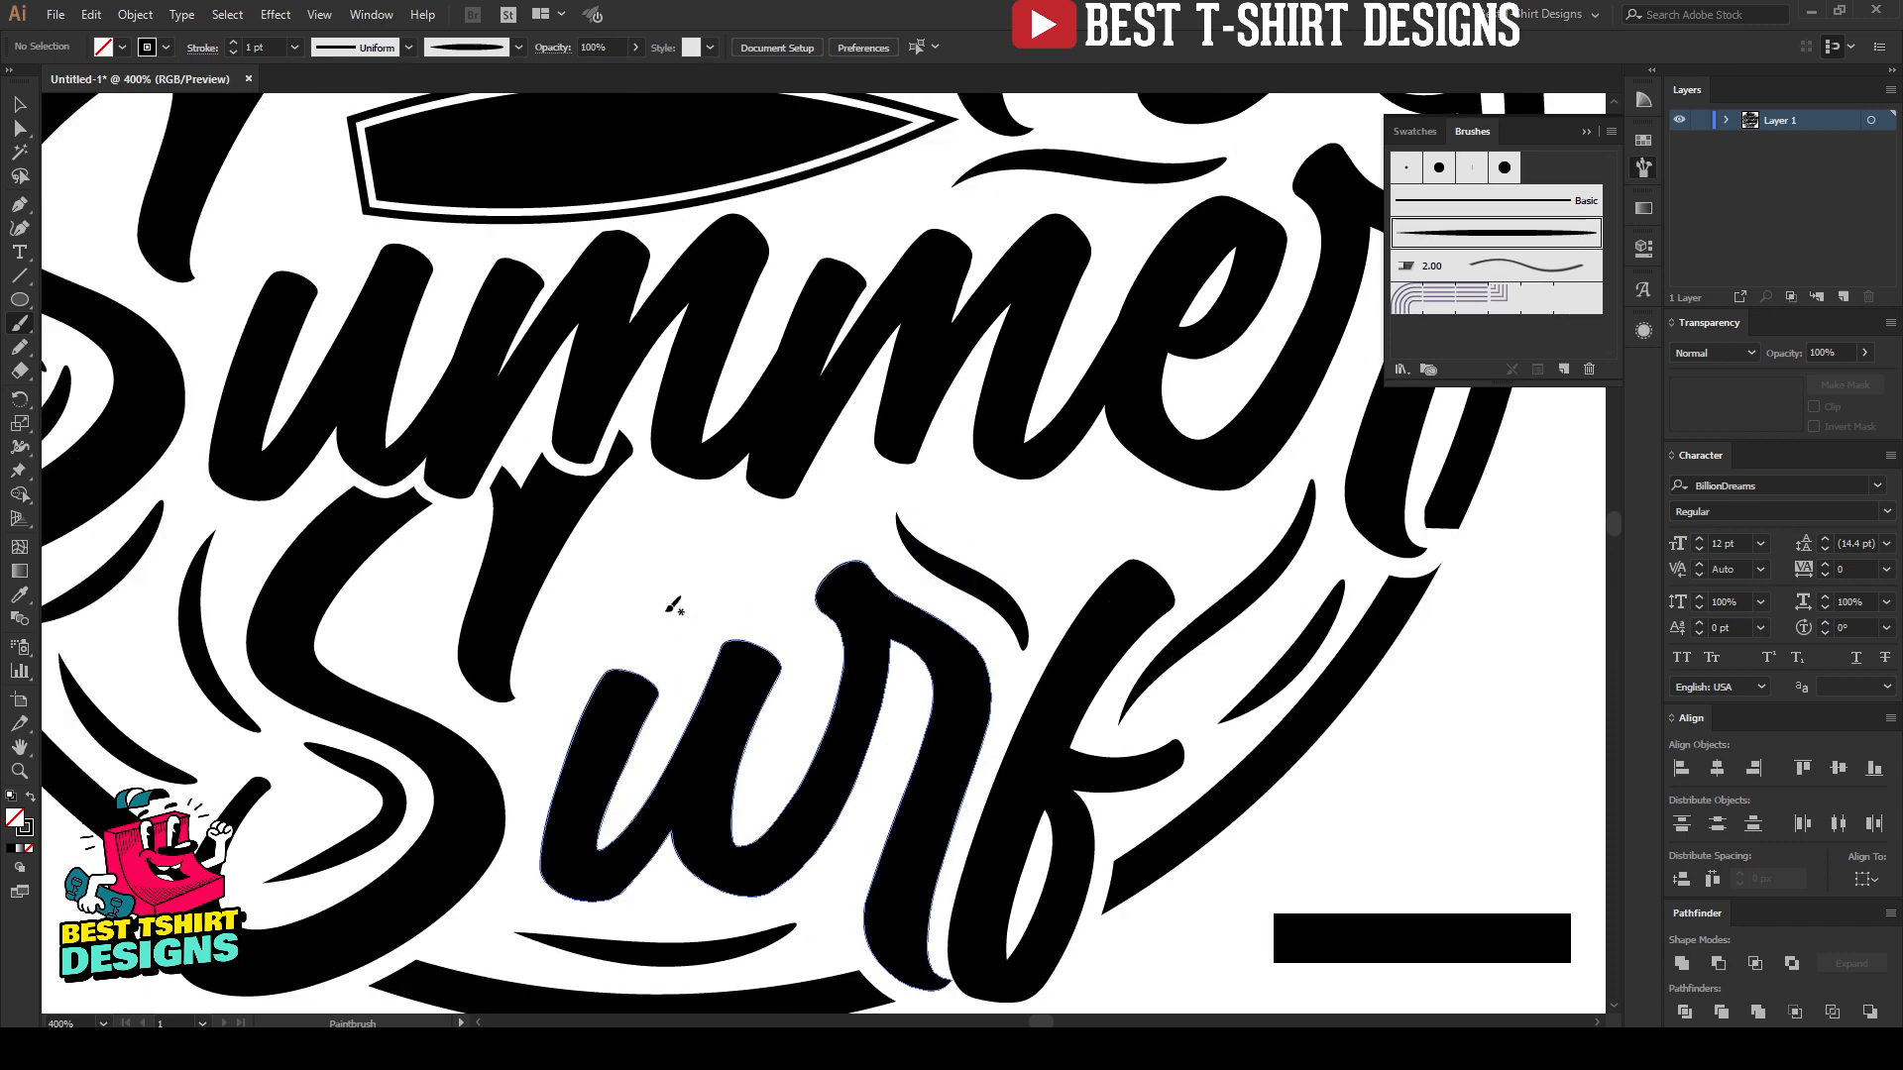
Step: Paint a wavy accent over the "u" of "Surf", repainting it until it fits, and add short curved accents above and below it
mouse_move(600, 578)
mouse_down()
mouse_move(701, 639)
mouse_move(828, 573)
mouse_up()
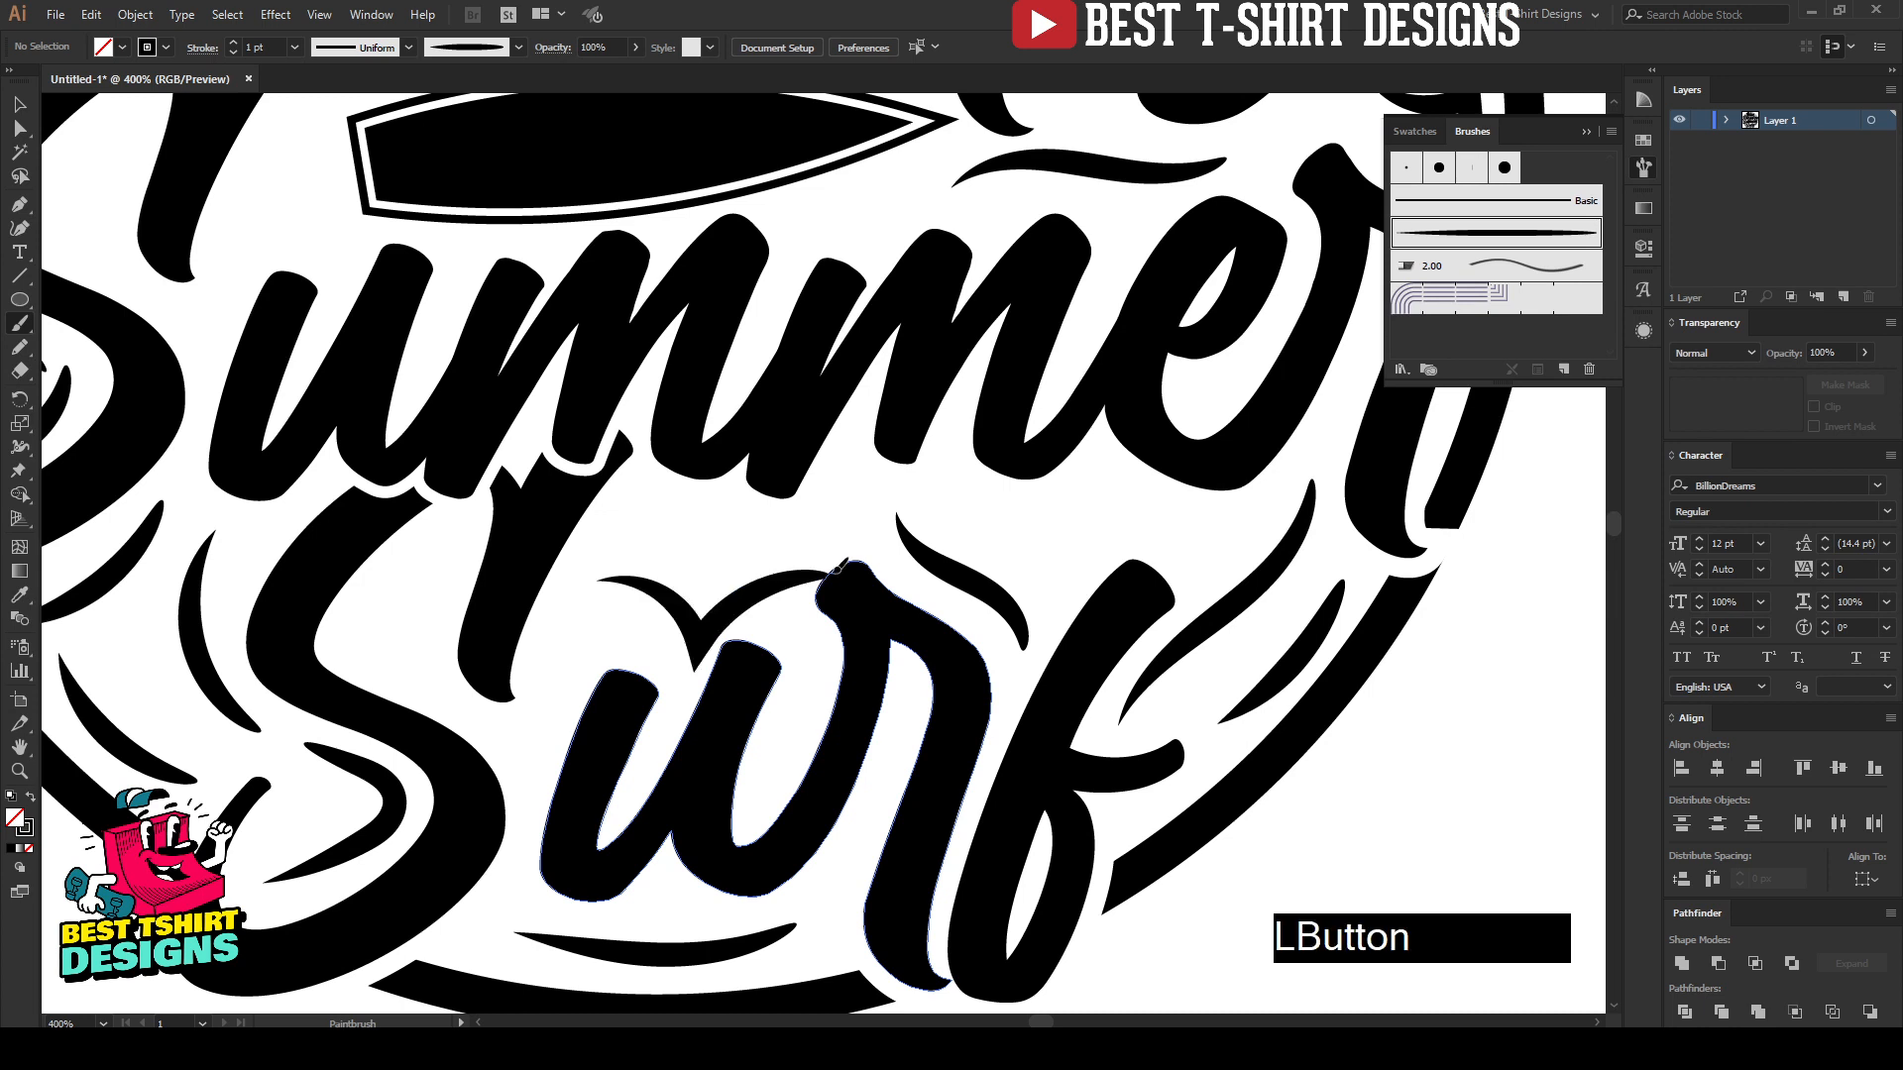
key(ctrl+z)
mouse_move(594, 565)
mouse_down()
mouse_move(675, 598)
mouse_move(774, 540)
mouse_up()
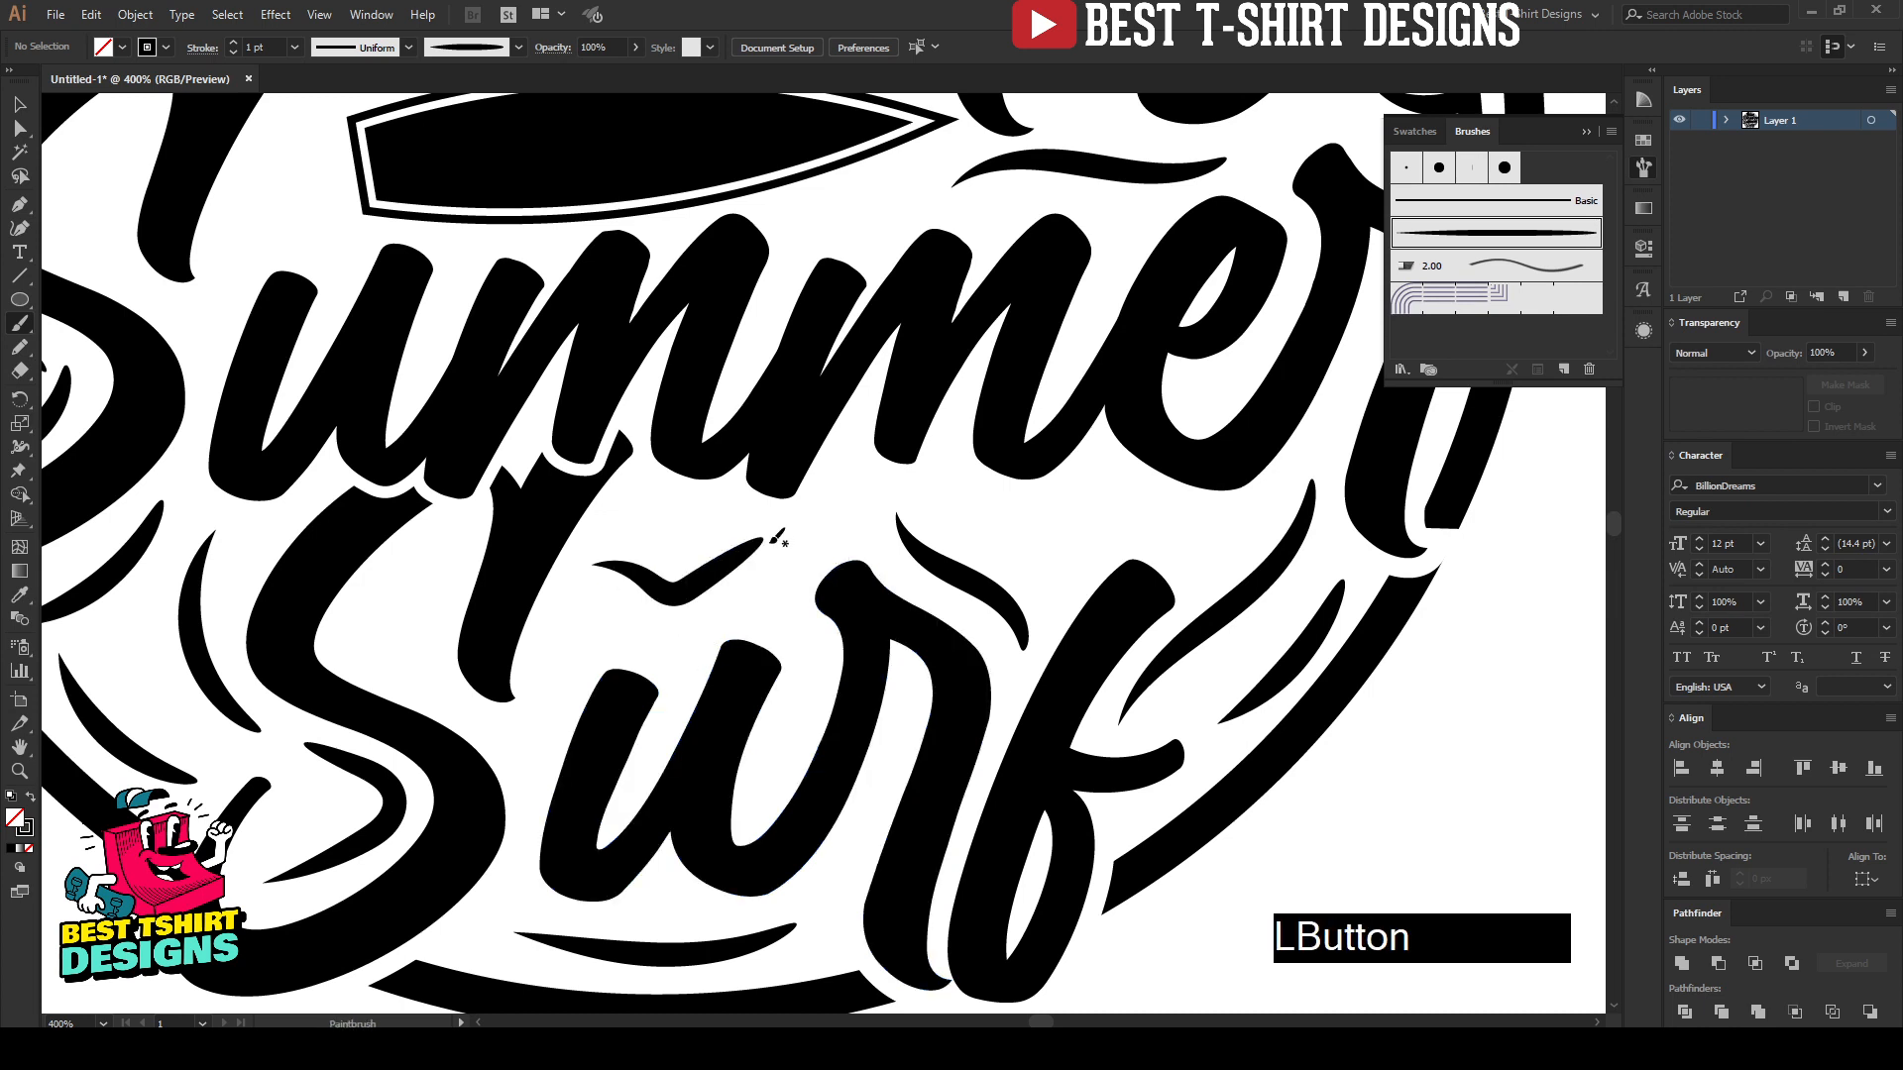
key(ctrl+z)
mouse_move(595, 595)
mouse_down()
mouse_move(647, 557)
mouse_move(797, 547)
mouse_up()
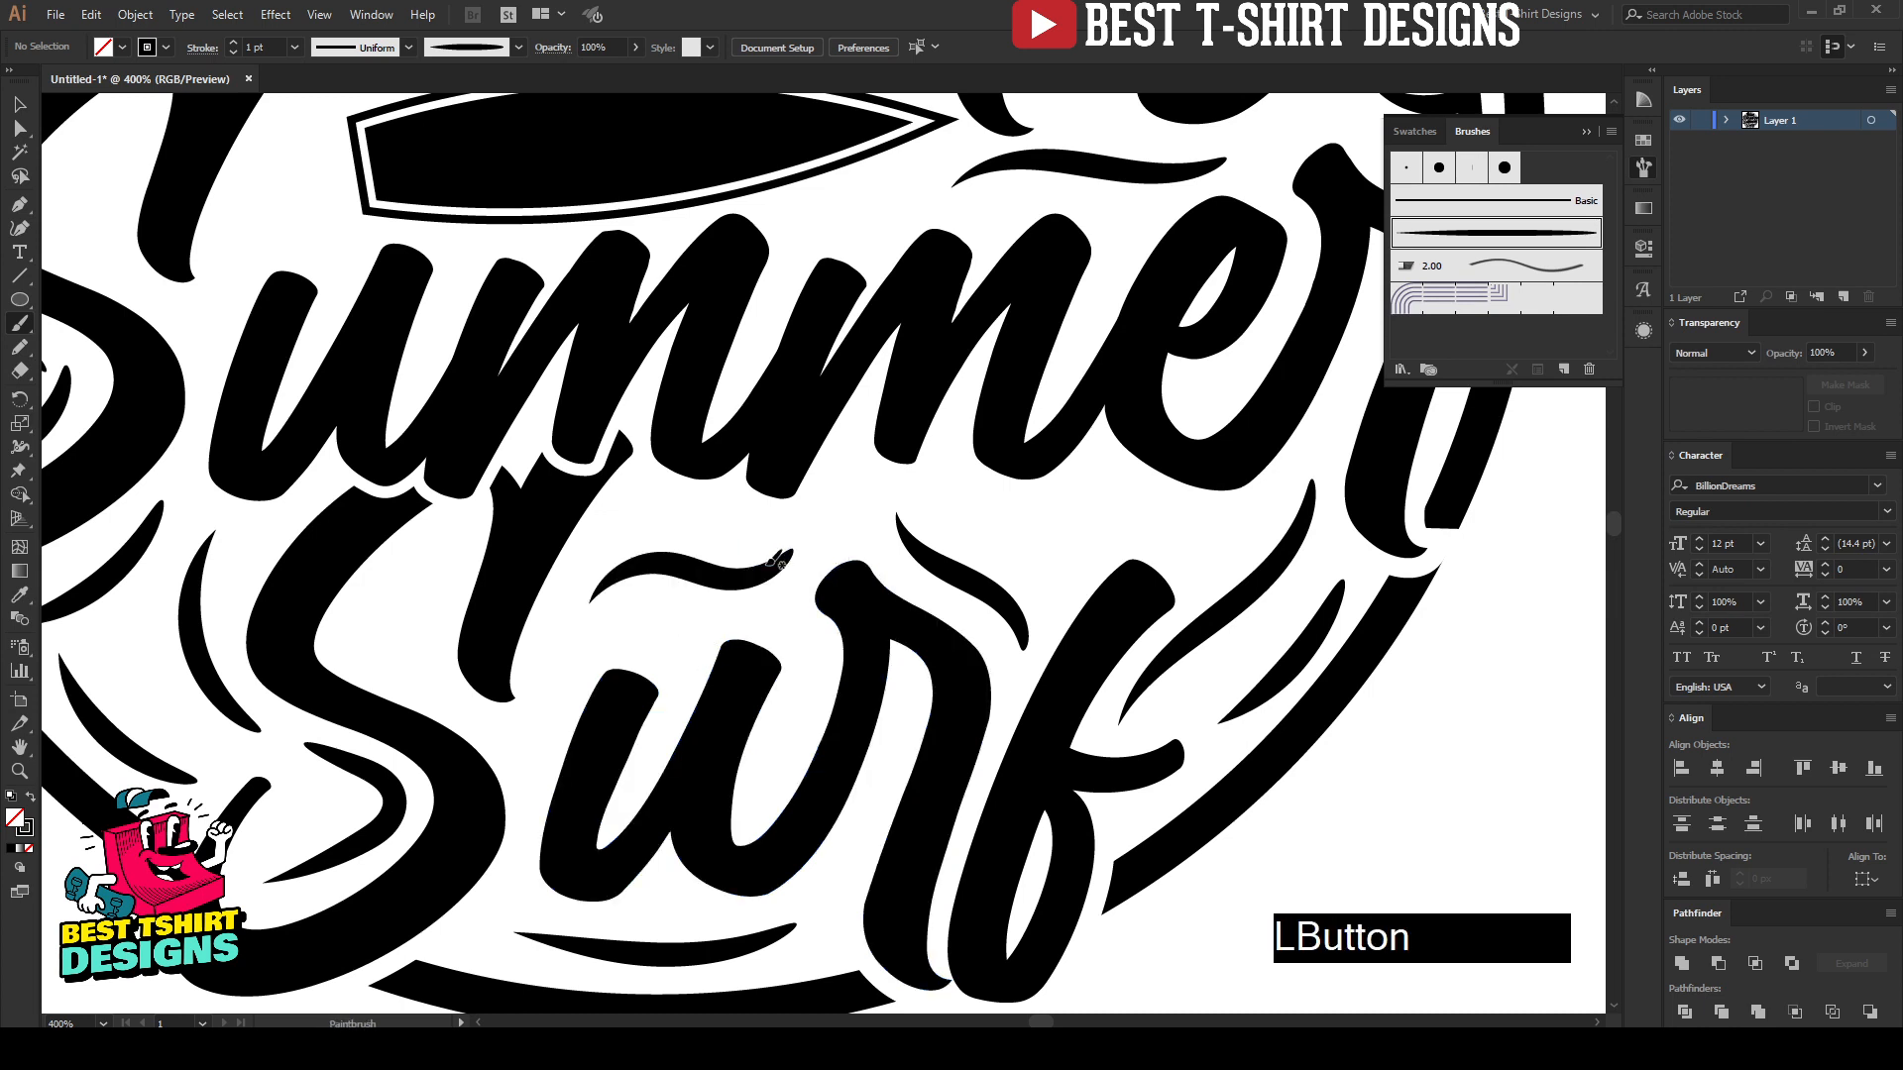
drag(682, 515, 799, 513)
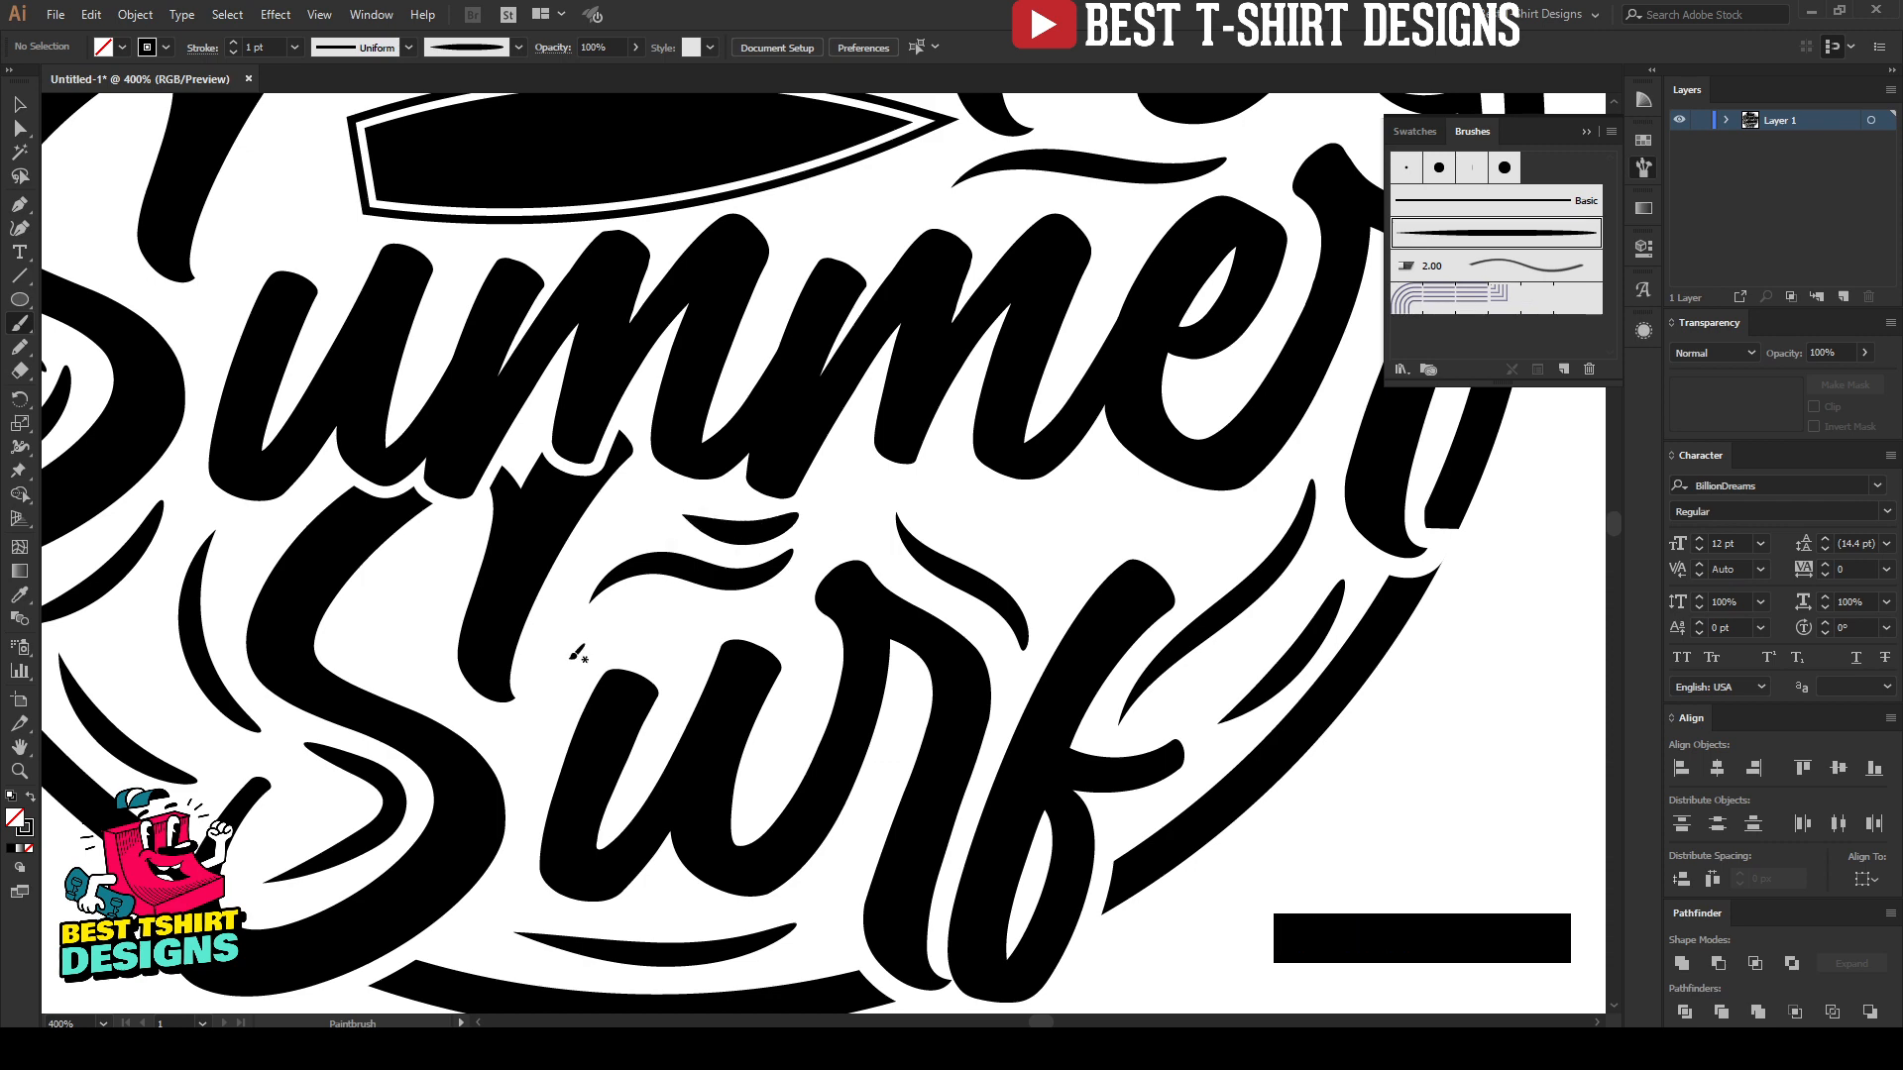
mouse_move(555, 688)
mouse_down()
mouse_move(589, 654)
mouse_move(700, 623)
mouse_up()
Step: Paint a long wavy accent with a central peak beneath the "er" of "Summer", above the "f" of "Surf"
scroll(760, 635, down, 1)
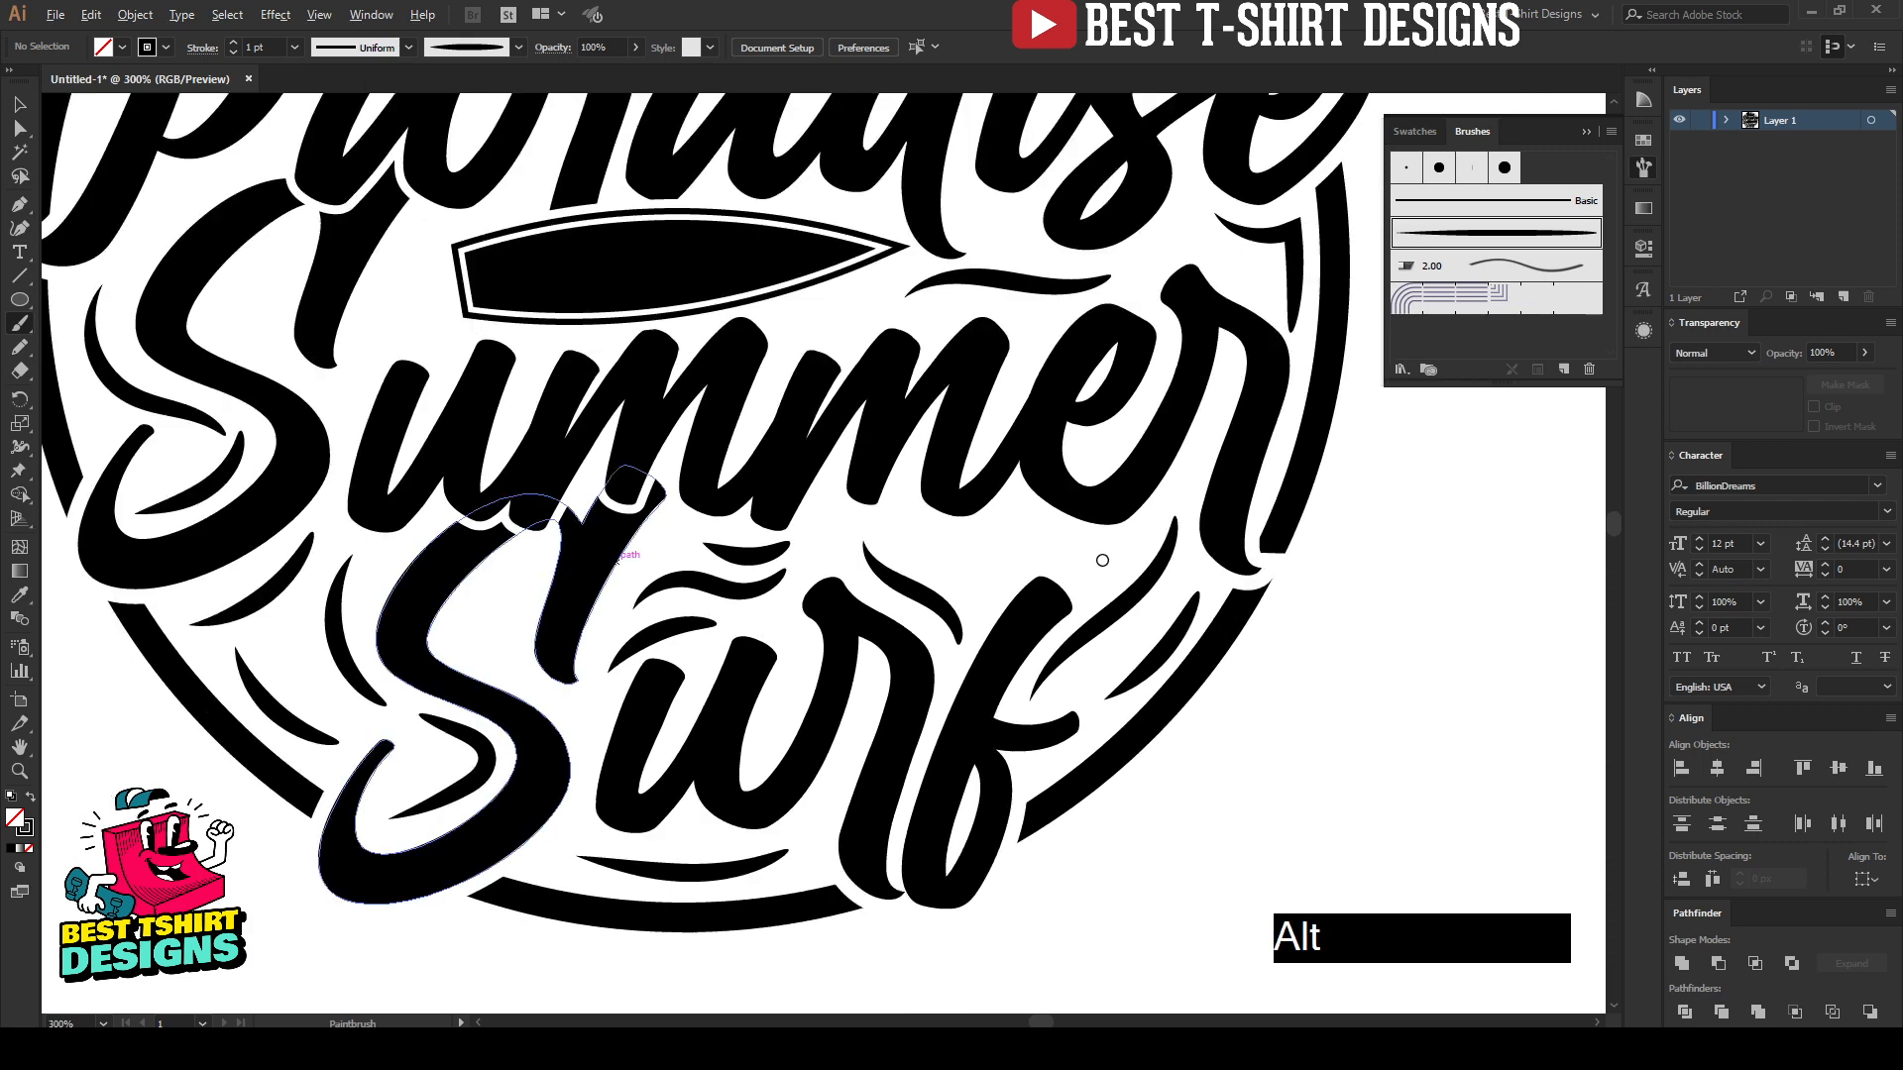
scroll(1102, 560, up, 1)
mouse_move(880, 548)
mouse_down()
mouse_move(993, 507)
mouse_move(1158, 561)
mouse_up()
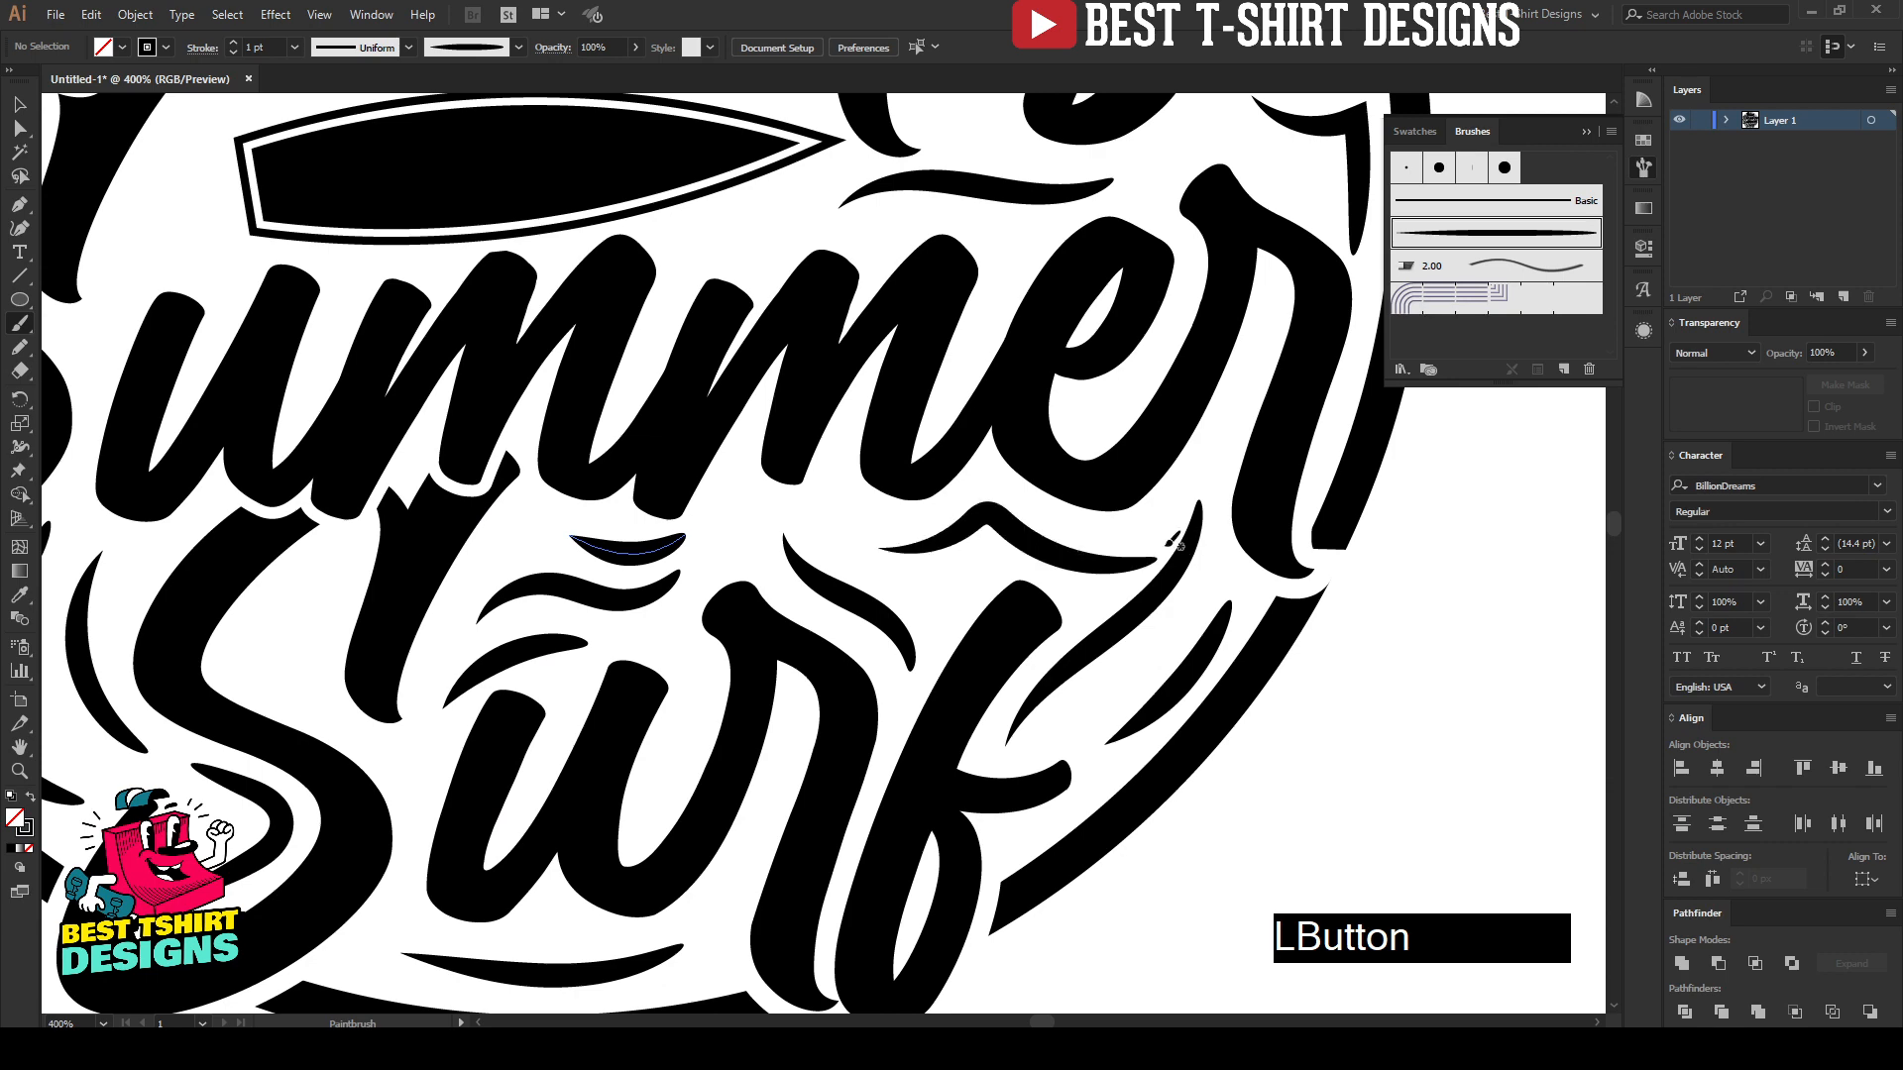
Step: Paint a short curved accent inside the upper bowl of the "S" of "Surf" and another inside the "S" of "Summer"
scroll(1067, 565, down, 3)
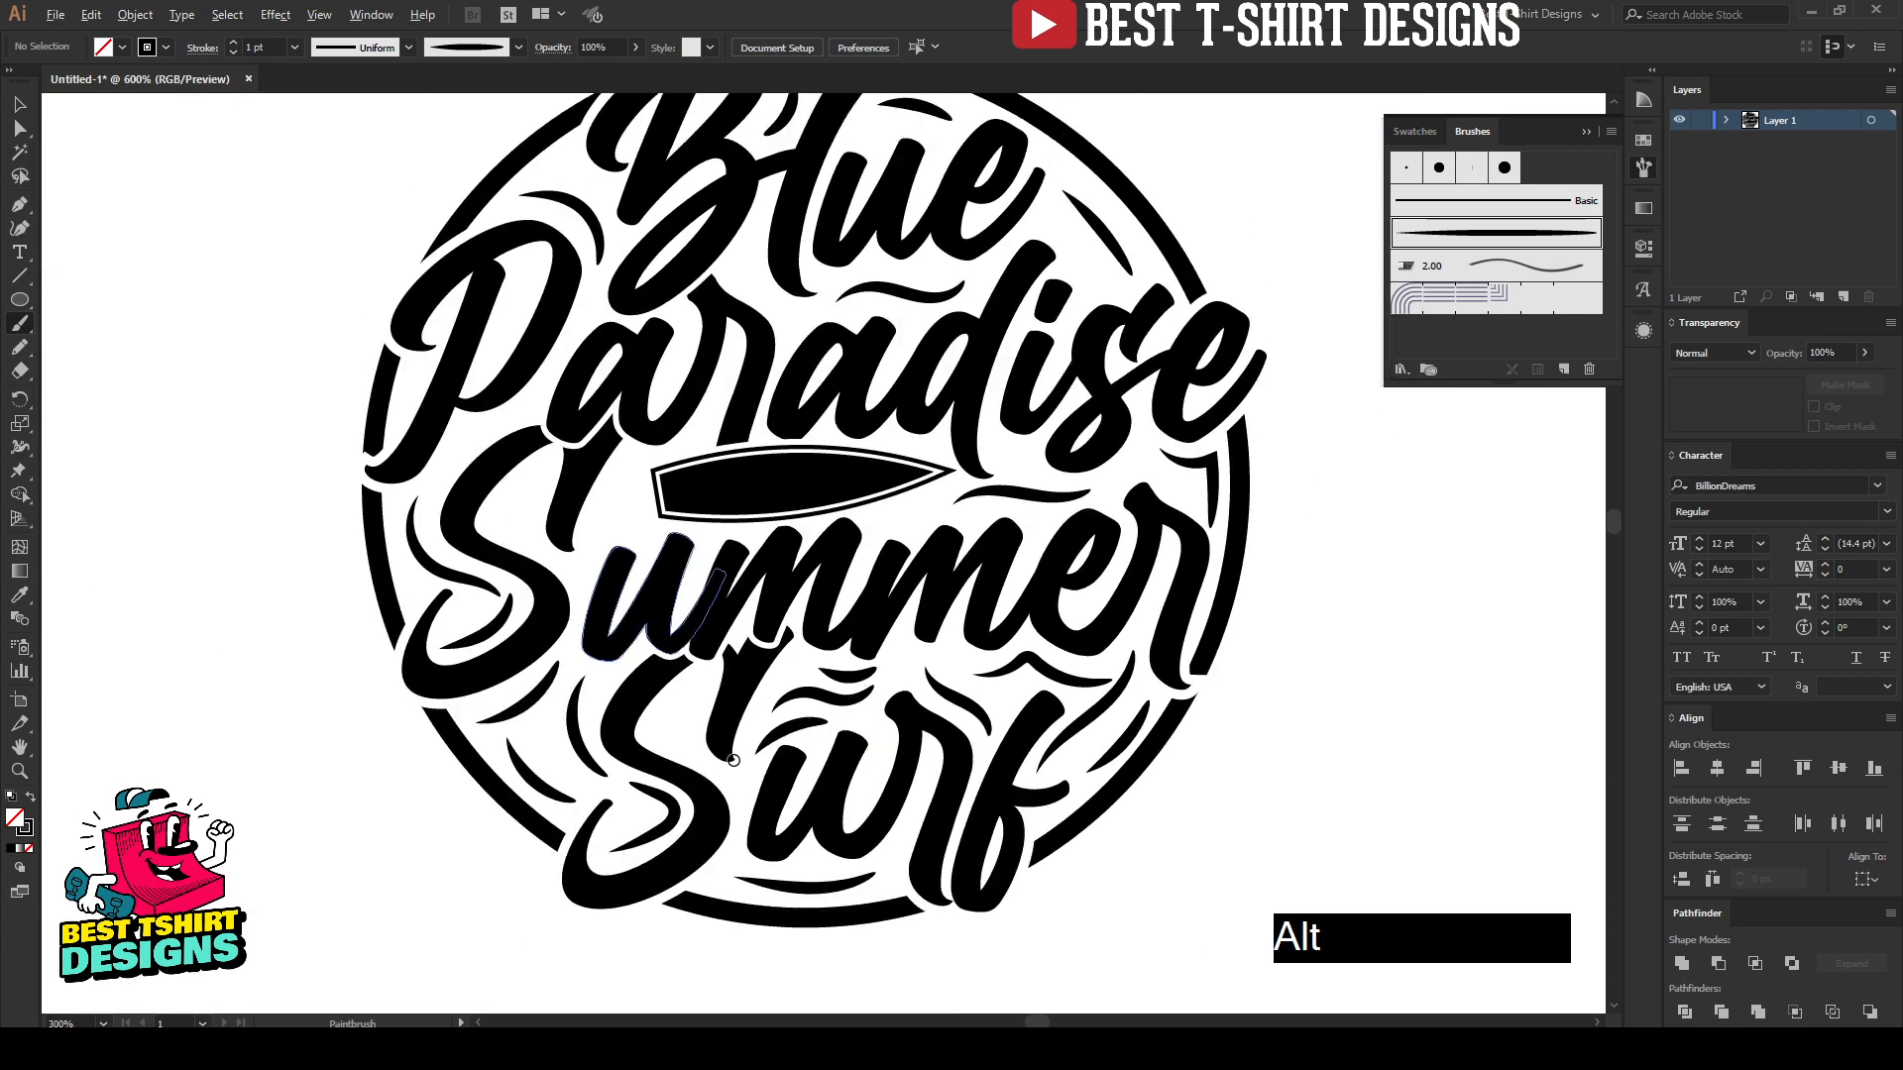
scroll(590, 705, up, 4)
mouse_move(501, 693)
mouse_down()
mouse_move(555, 605)
mouse_move(667, 539)
mouse_up()
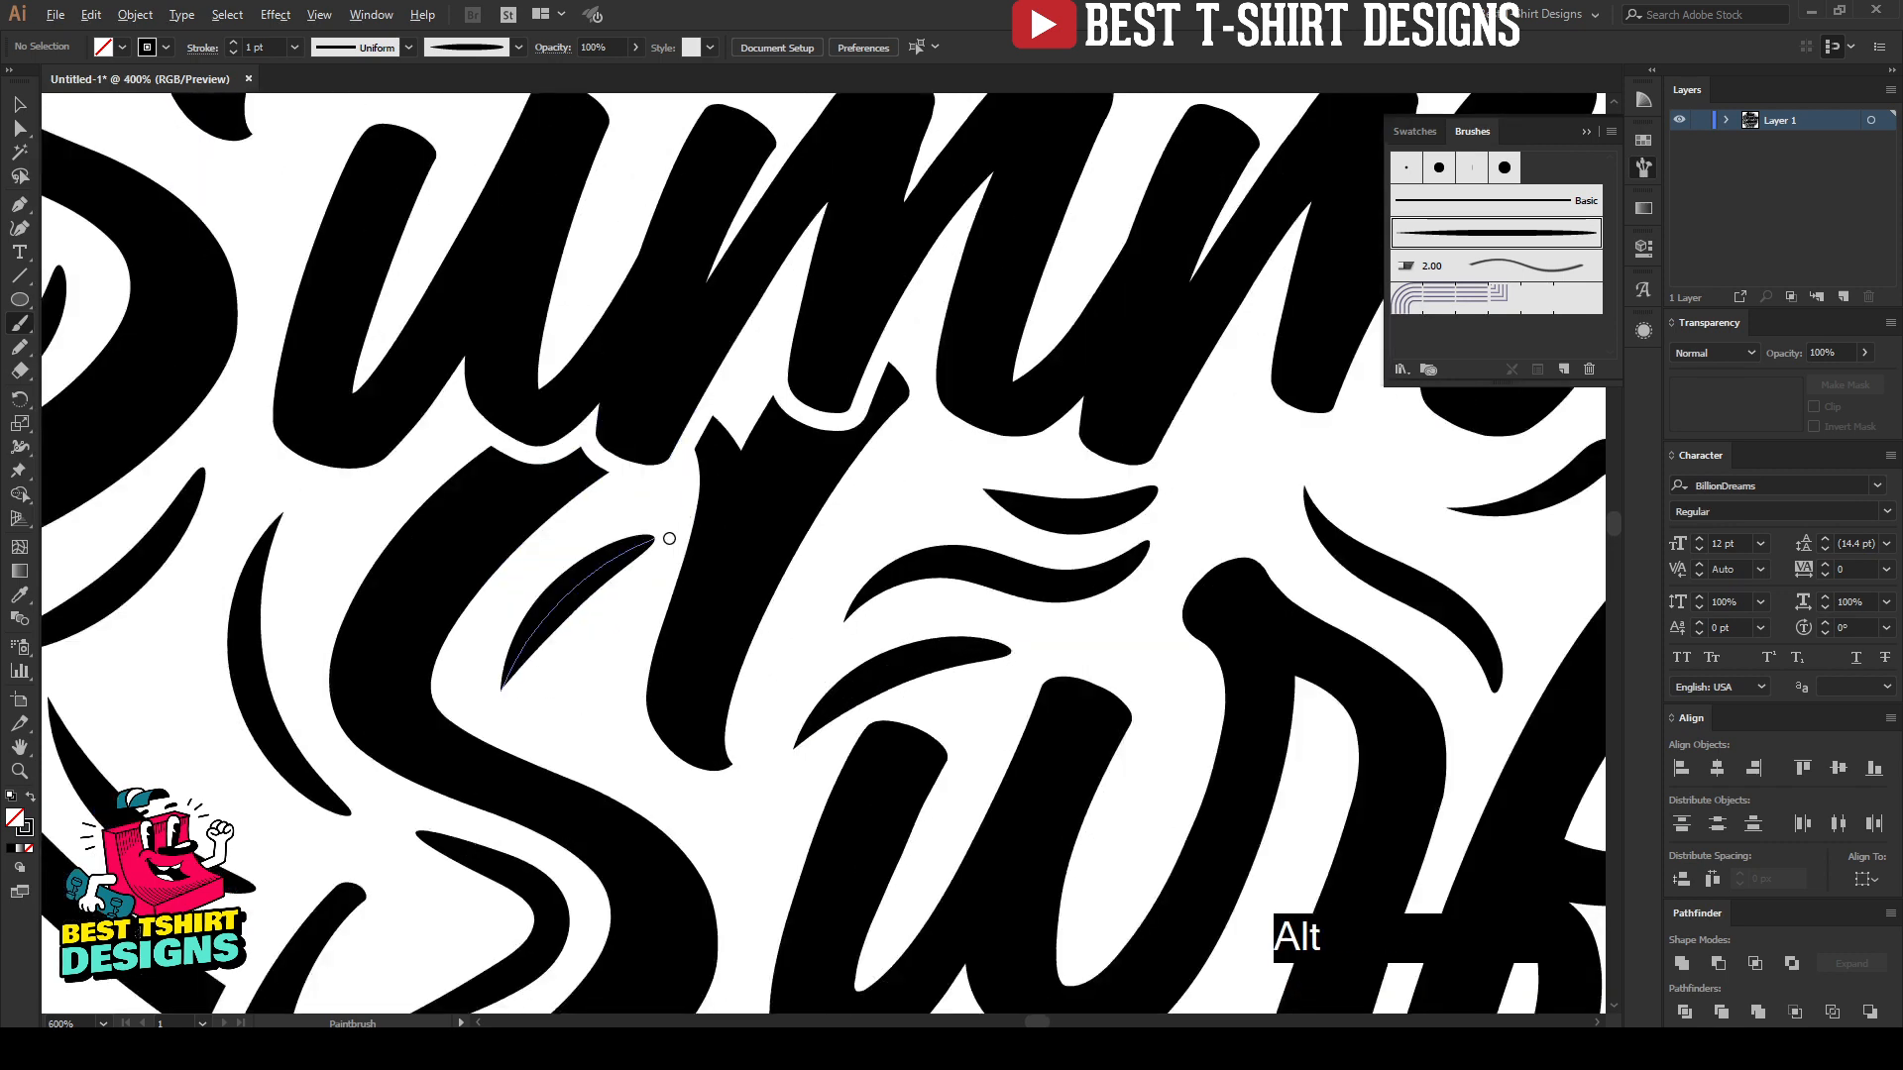
scroll(667, 539, down, 3)
scroll(714, 666, up, 2)
scroll(693, 654, down, 2)
scroll(658, 631, up, 2)
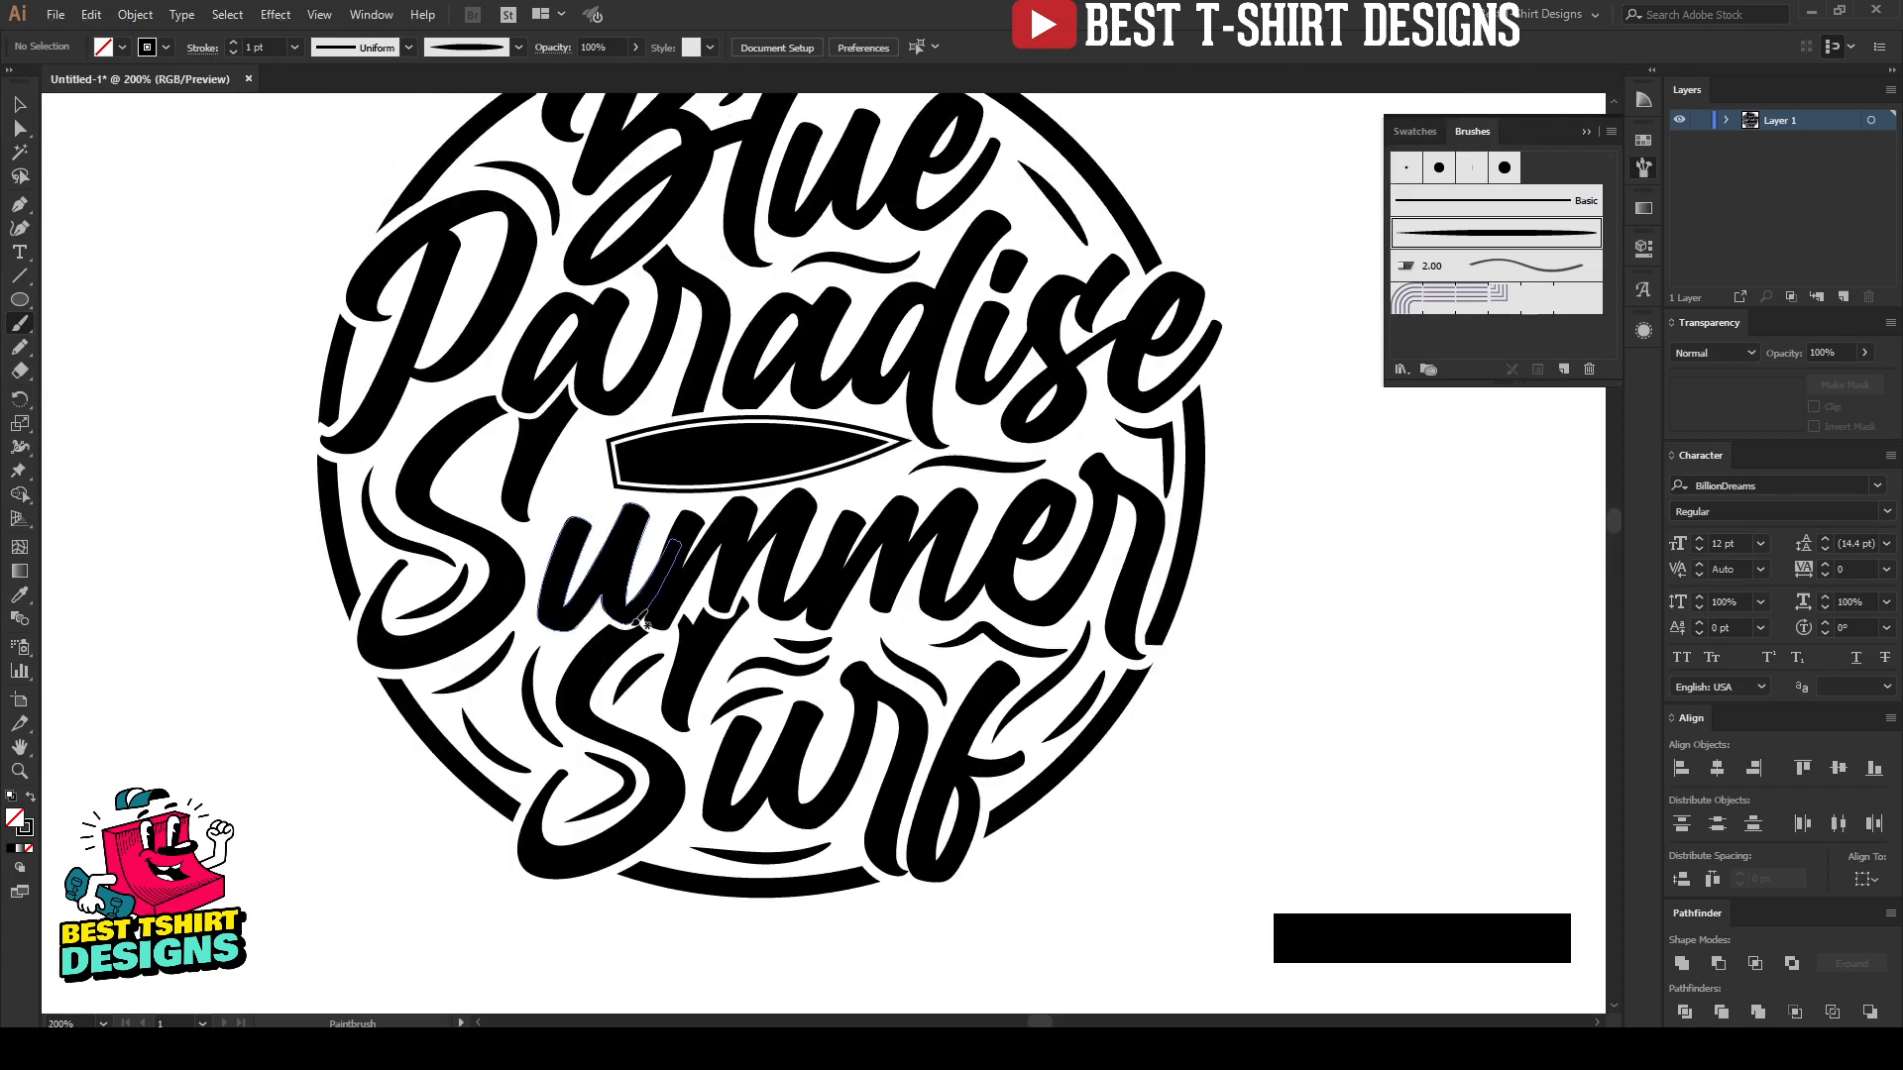
scroll(487, 467, up, 2)
mouse_move(436, 527)
mouse_down()
mouse_move(474, 457)
mouse_move(527, 419)
mouse_up()
Step: Paint a bent tapered accent between the "S" of "Summer" and the surfboard's blunt end, repainting it until it fits the gap
drag(655, 400, 674, 566)
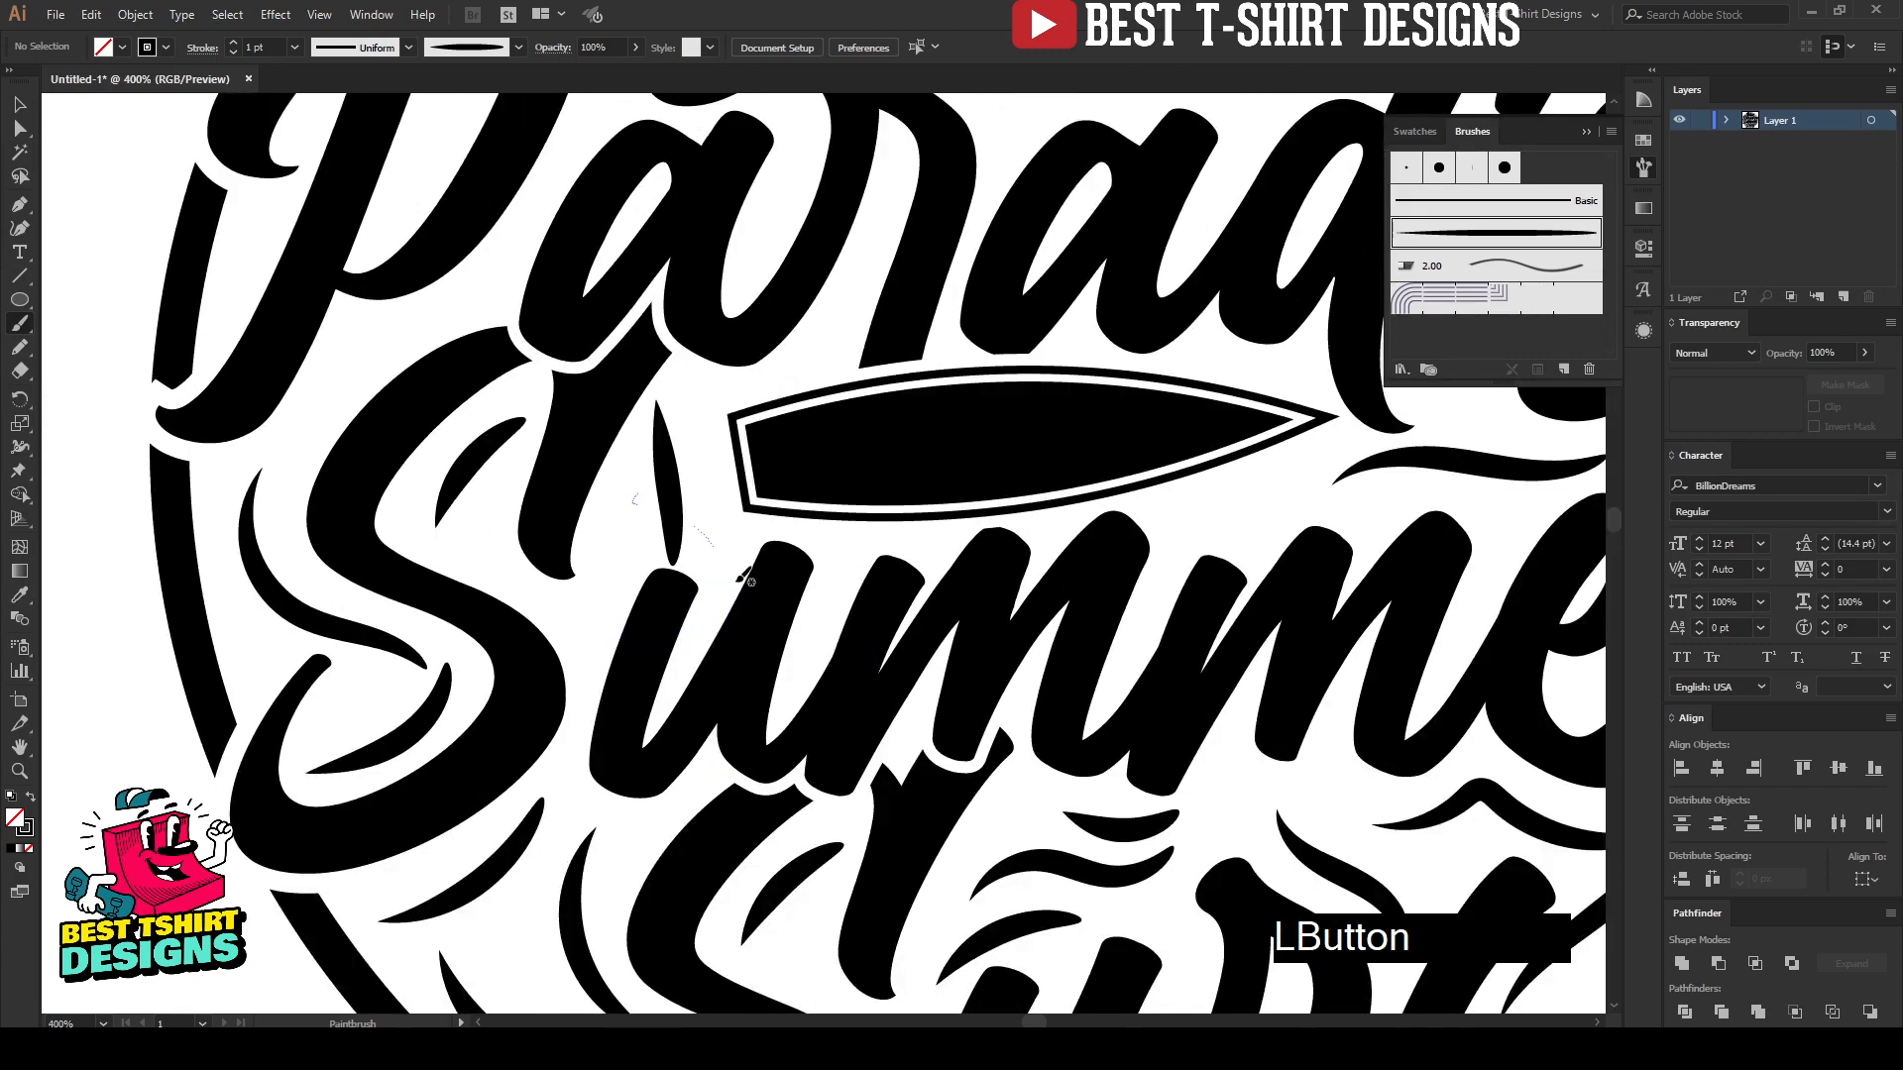
key(ctrl+z)
drag(682, 410, 656, 456)
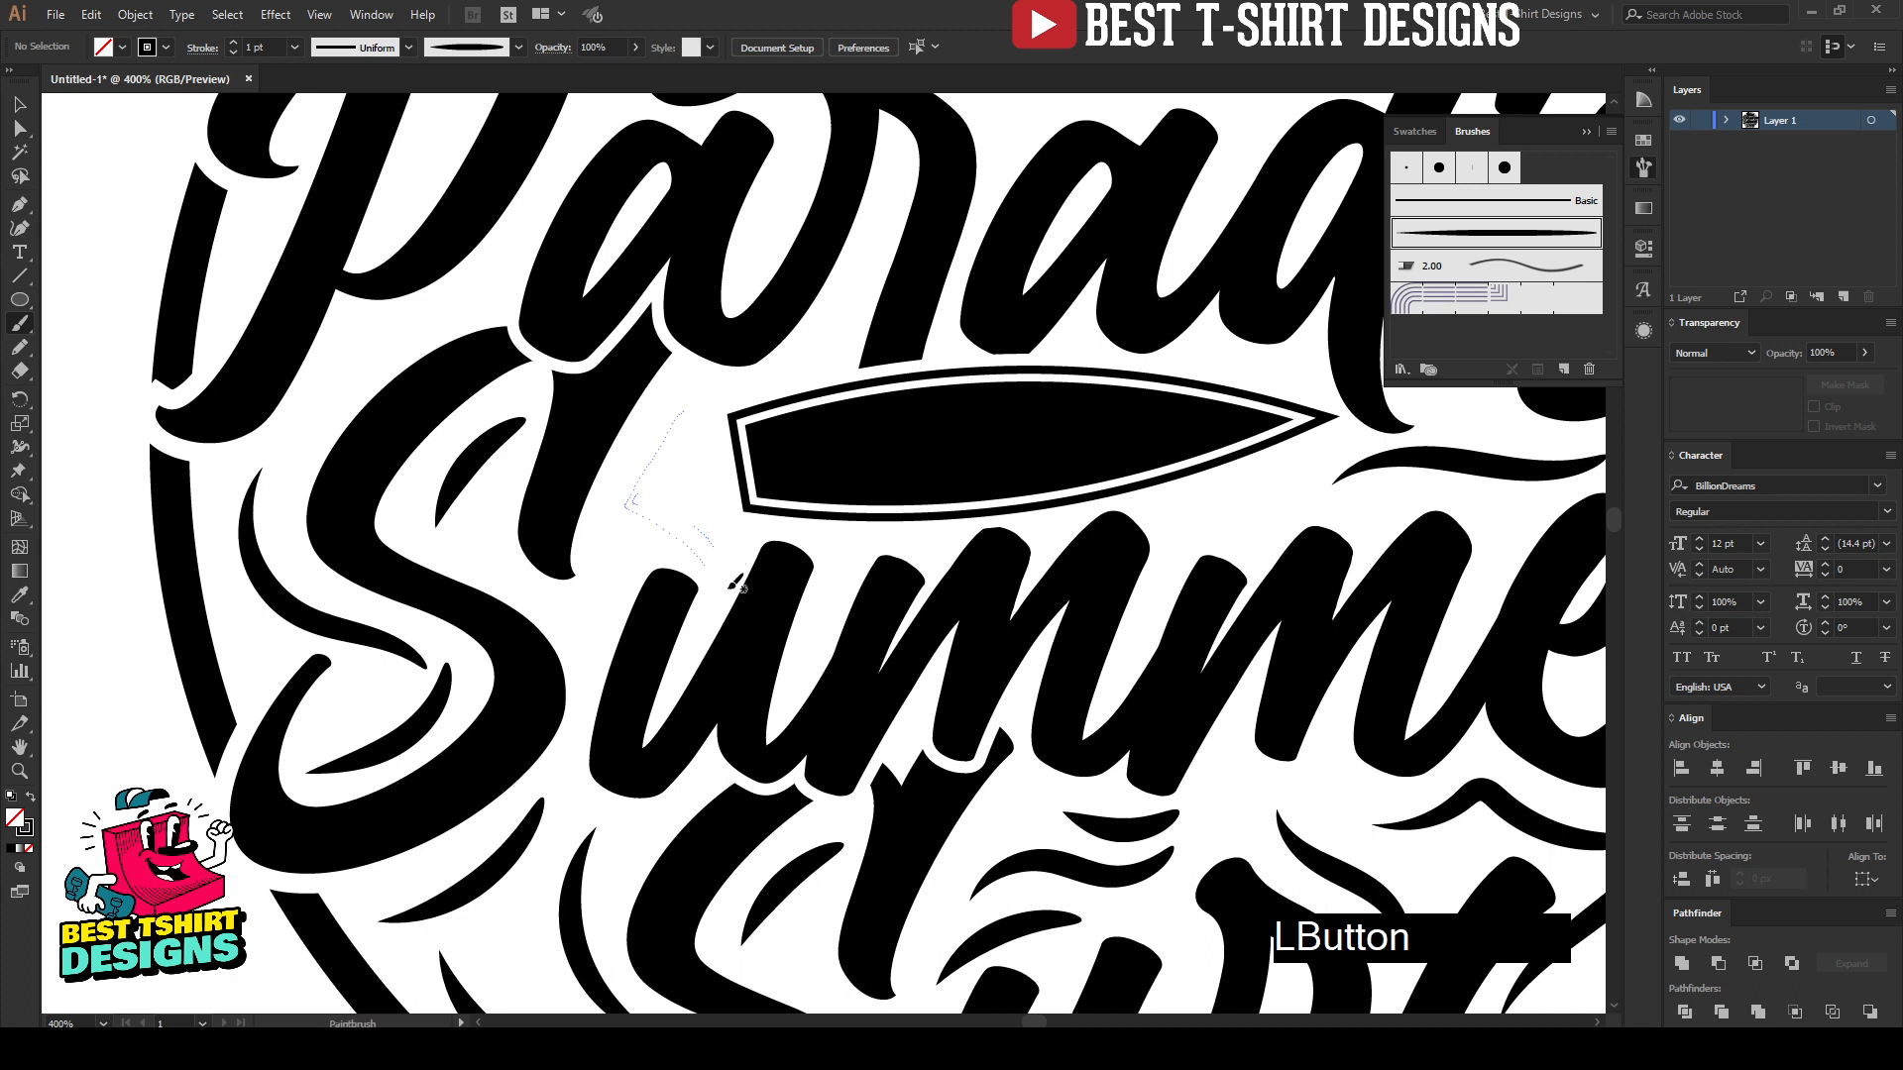
drag(738, 585, 739, 585)
key(ctrl+z)
mouse_move(682, 396)
mouse_down()
mouse_move(650, 499)
mouse_move(714, 587)
mouse_up()
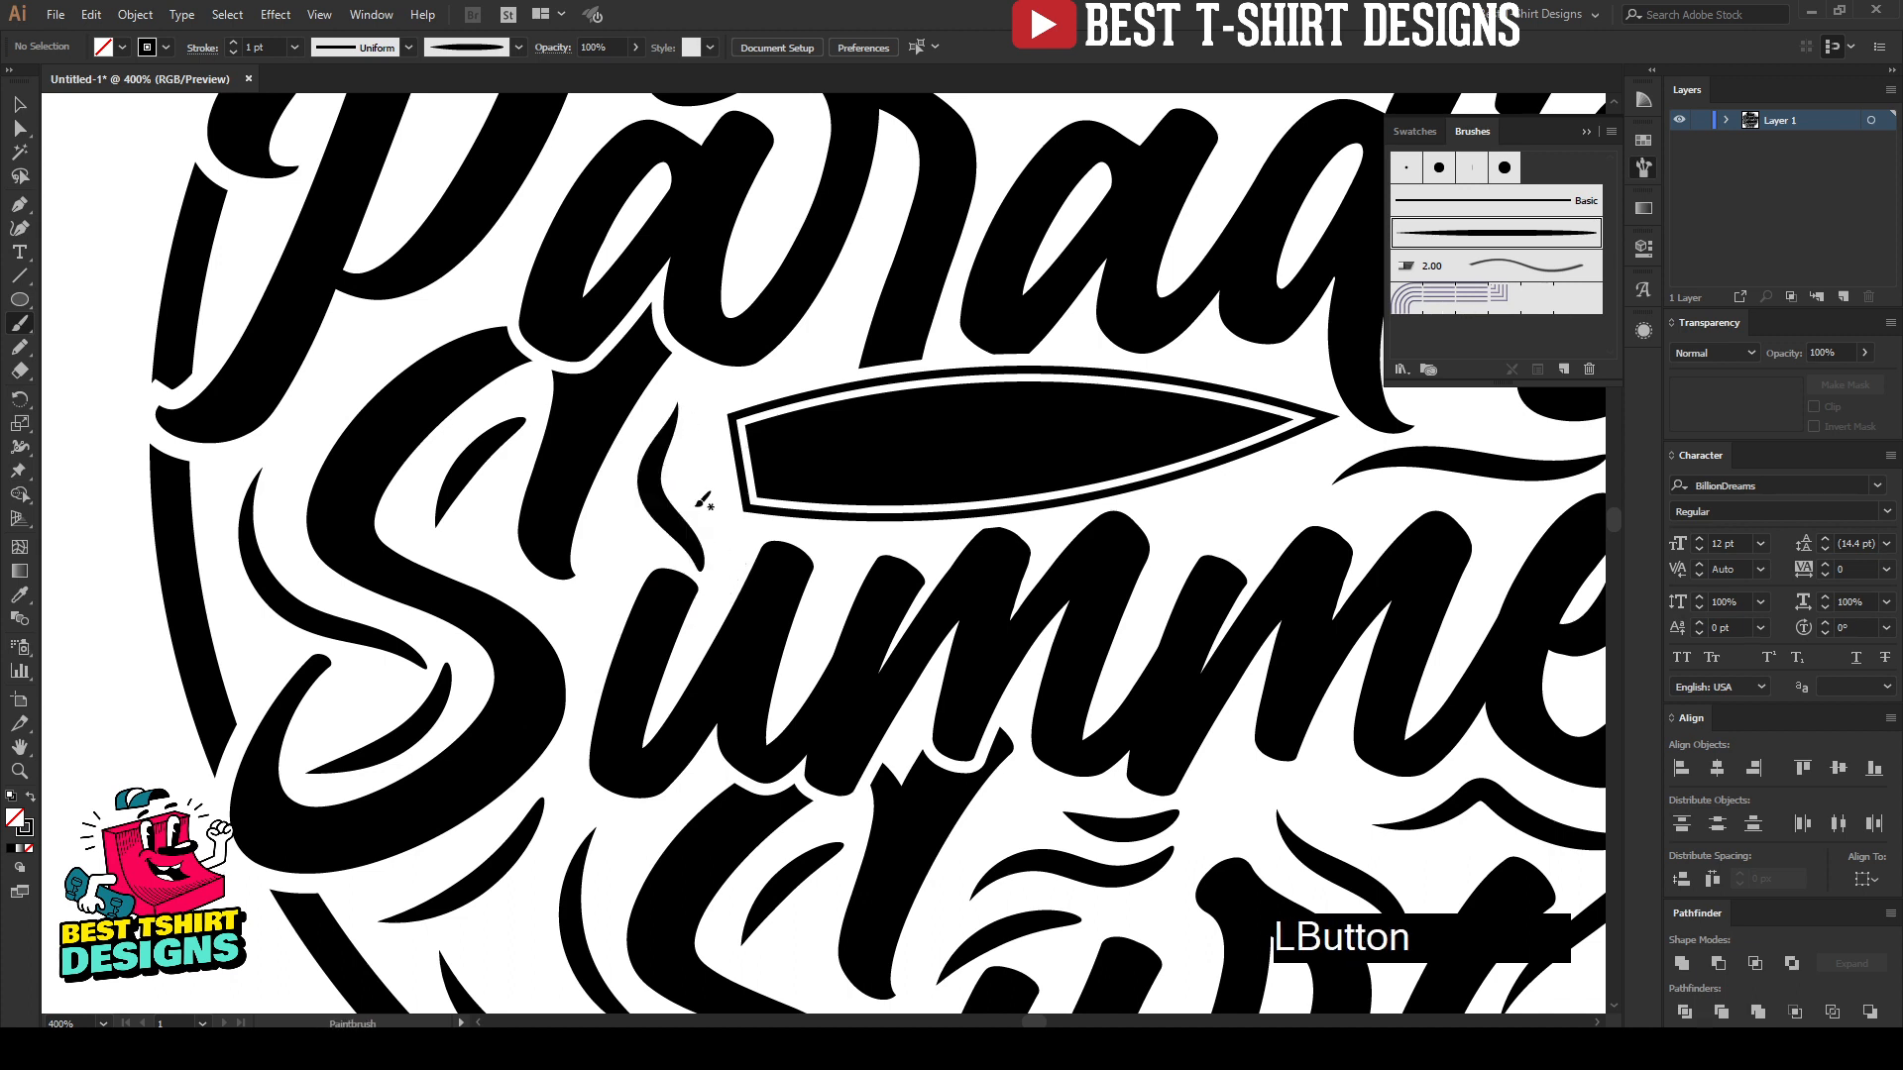
key(ctrl+z)
mouse_move(680, 400)
mouse_down()
mouse_move(646, 463)
mouse_move(711, 552)
mouse_up()
Step: Paint an S-curved accent between the two existing accents outside the "S" of "Surf", near the ring's lower left
scroll(713, 555, down, 2)
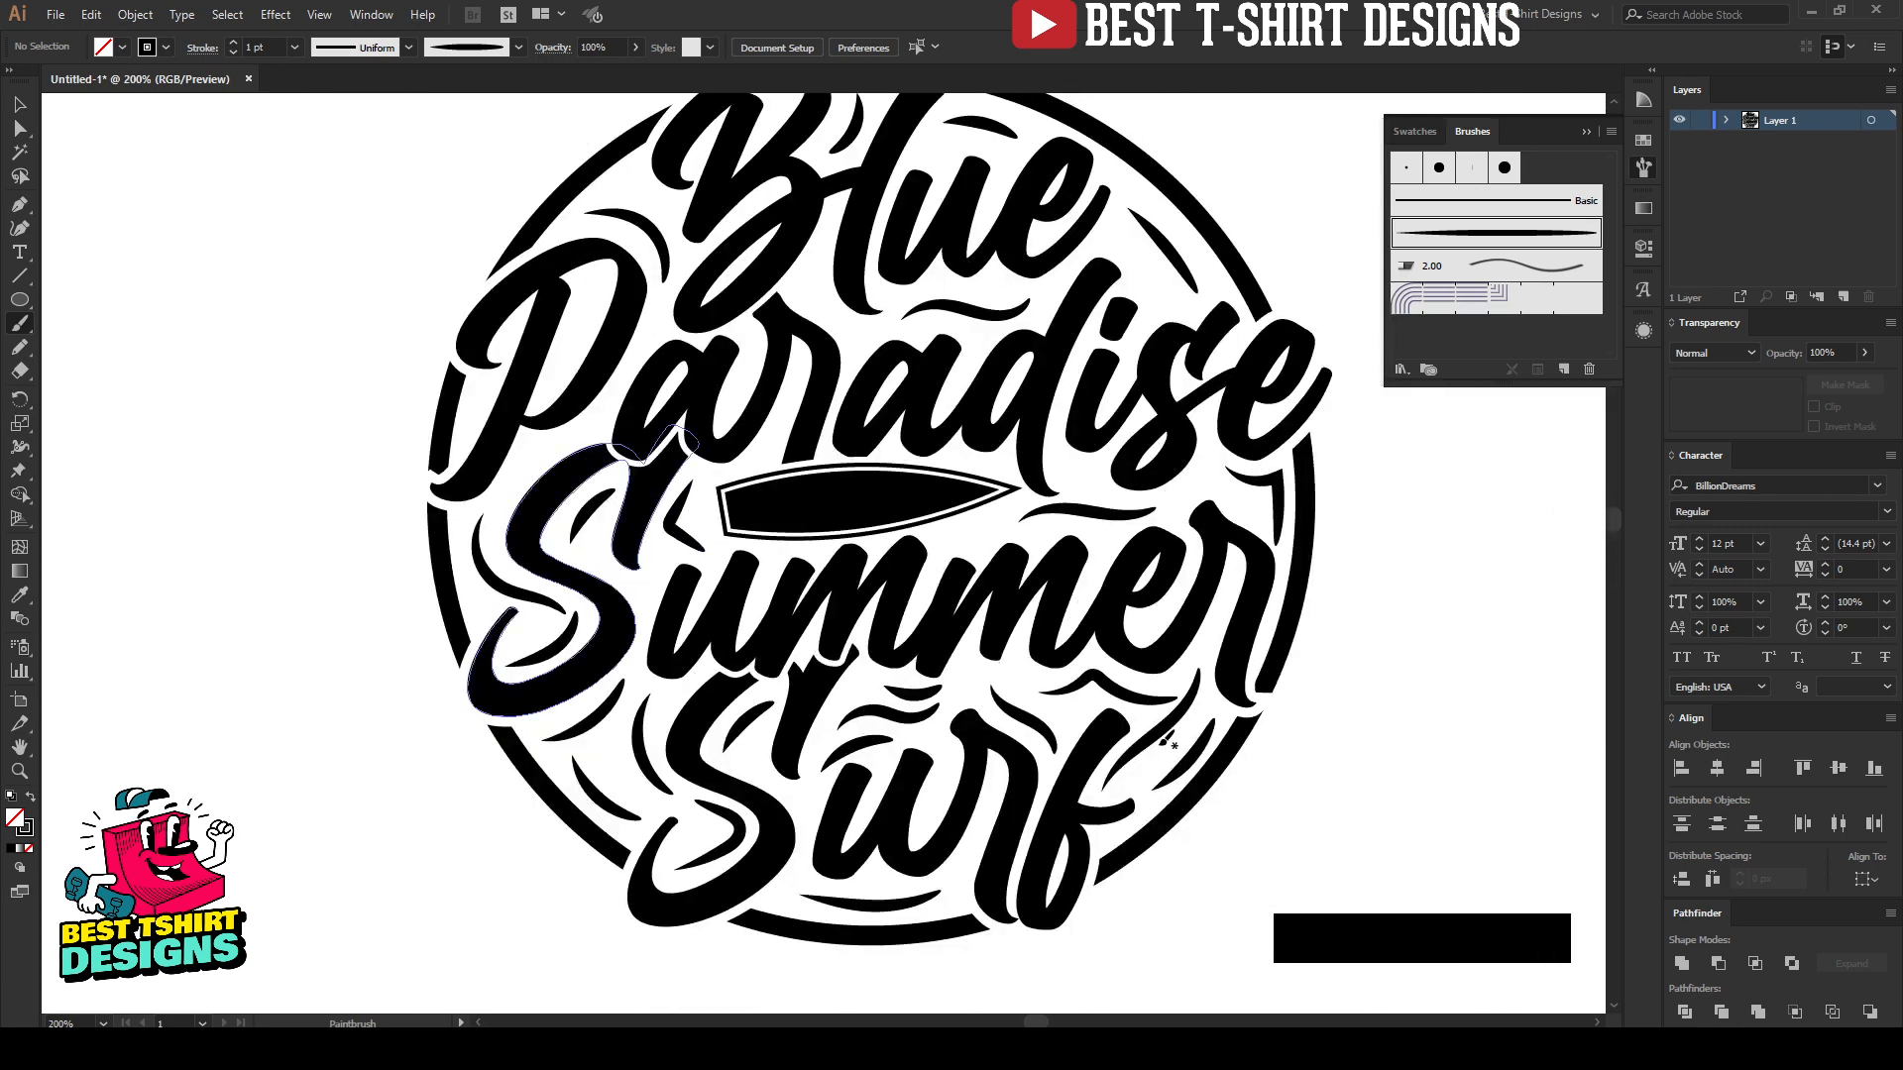
scroll(645, 823, up, 1)
scroll(652, 846, up, 1)
scroll(652, 847, up, 1)
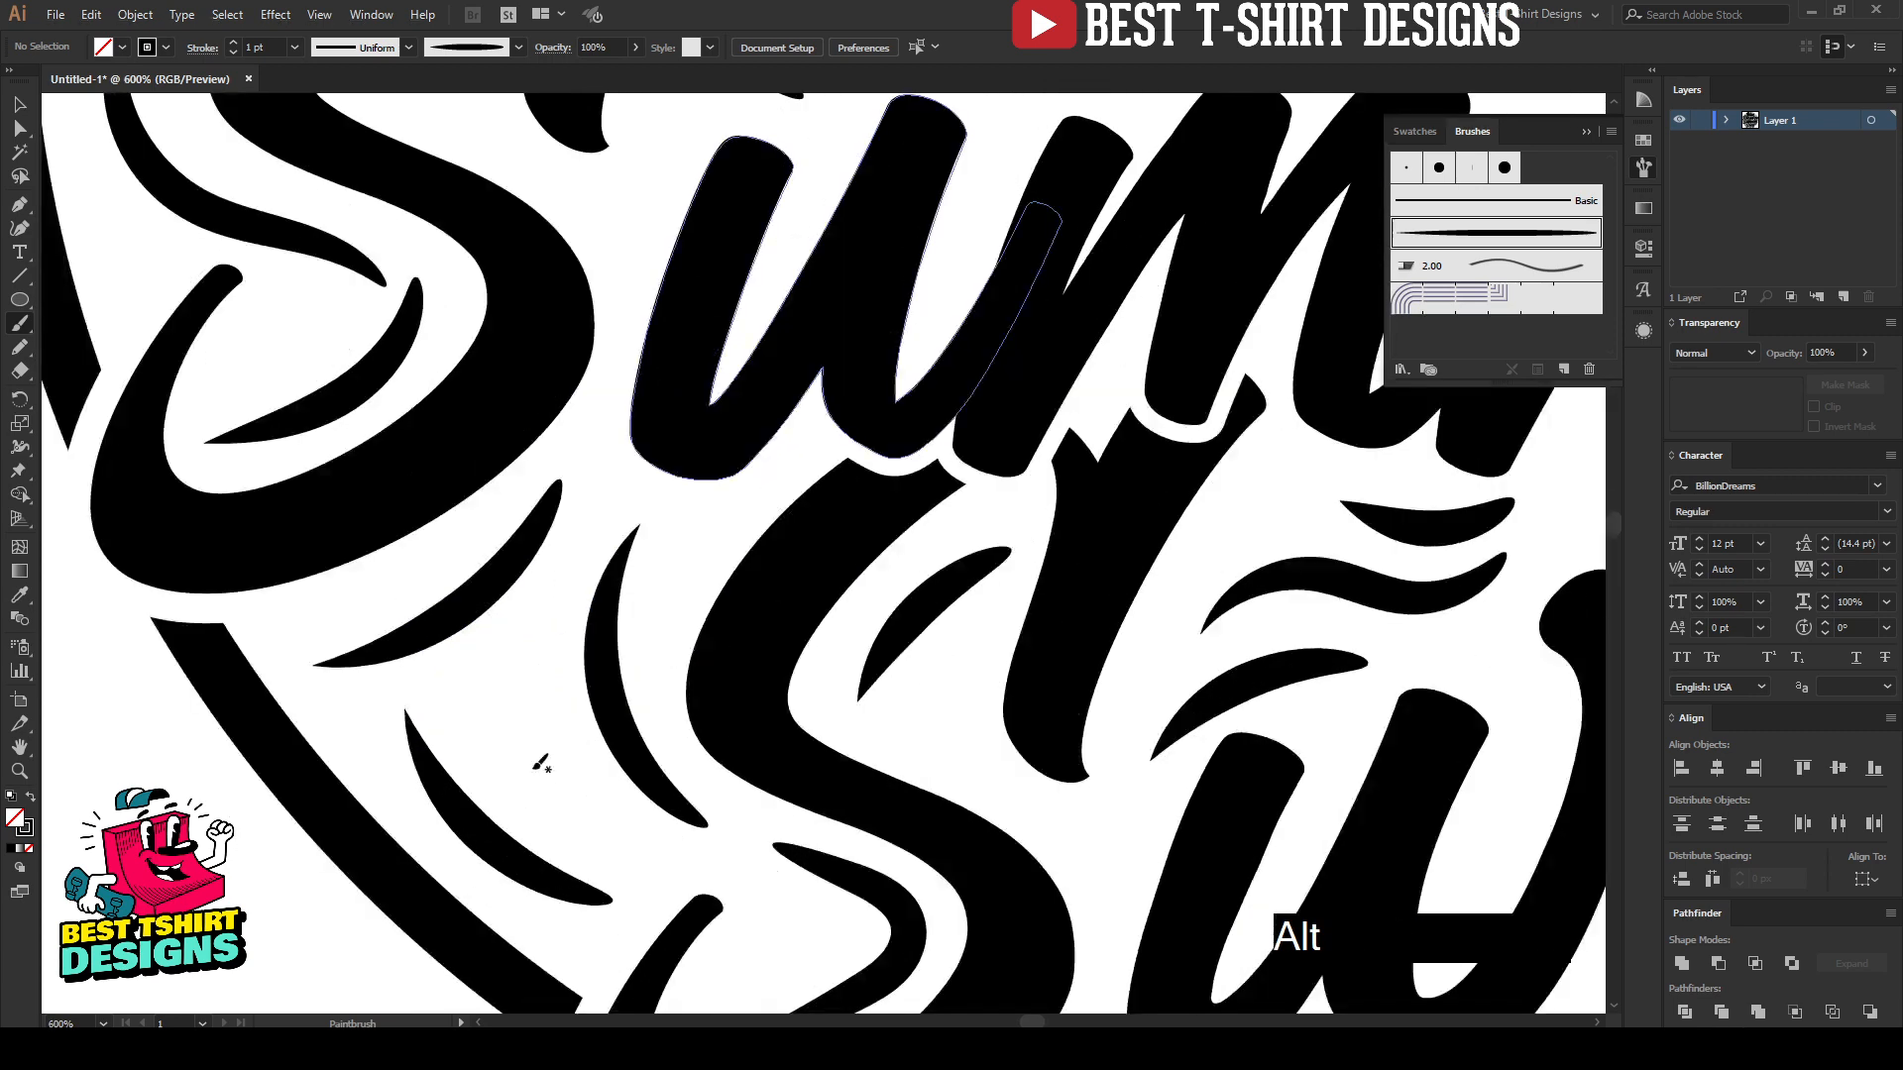
mouse_move(547, 604)
mouse_down()
mouse_move(540, 753)
mouse_move(617, 922)
mouse_up()
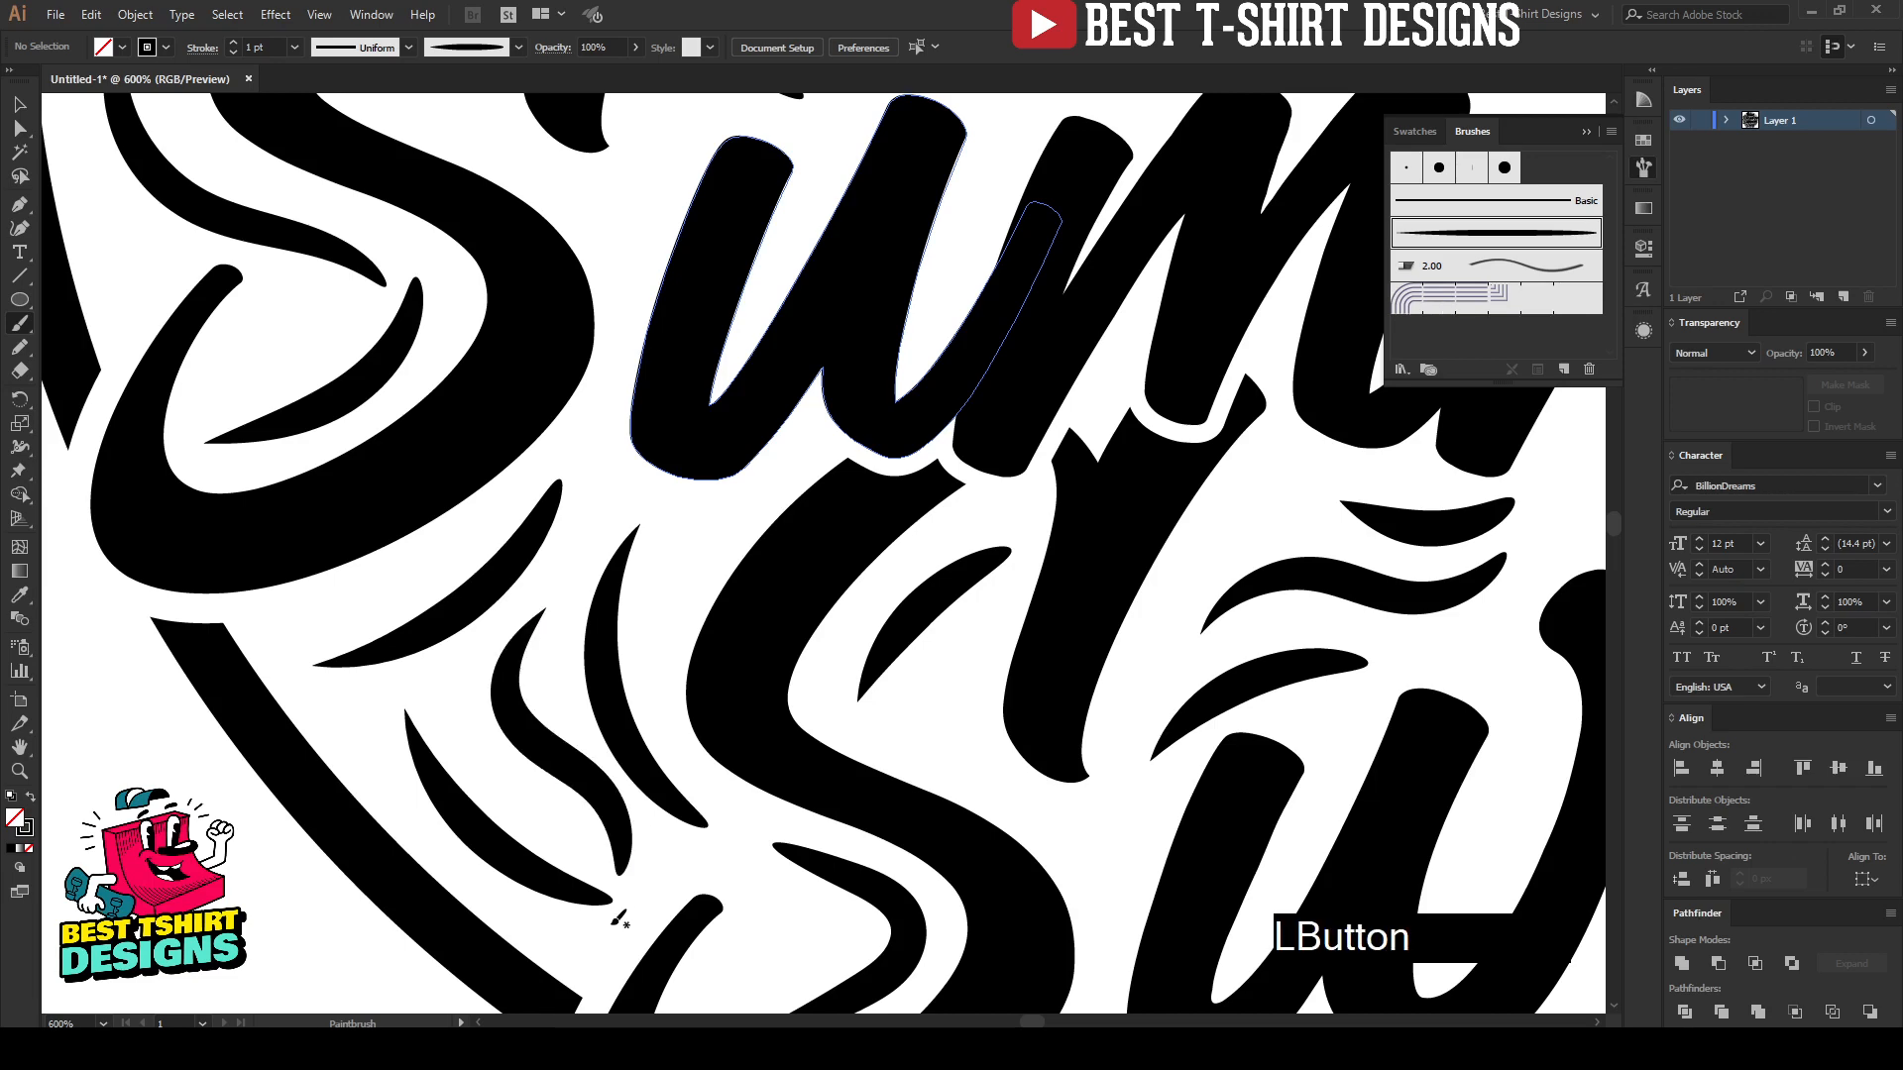
scroll(654, 877, down, 1)
scroll(662, 605, down, 2)
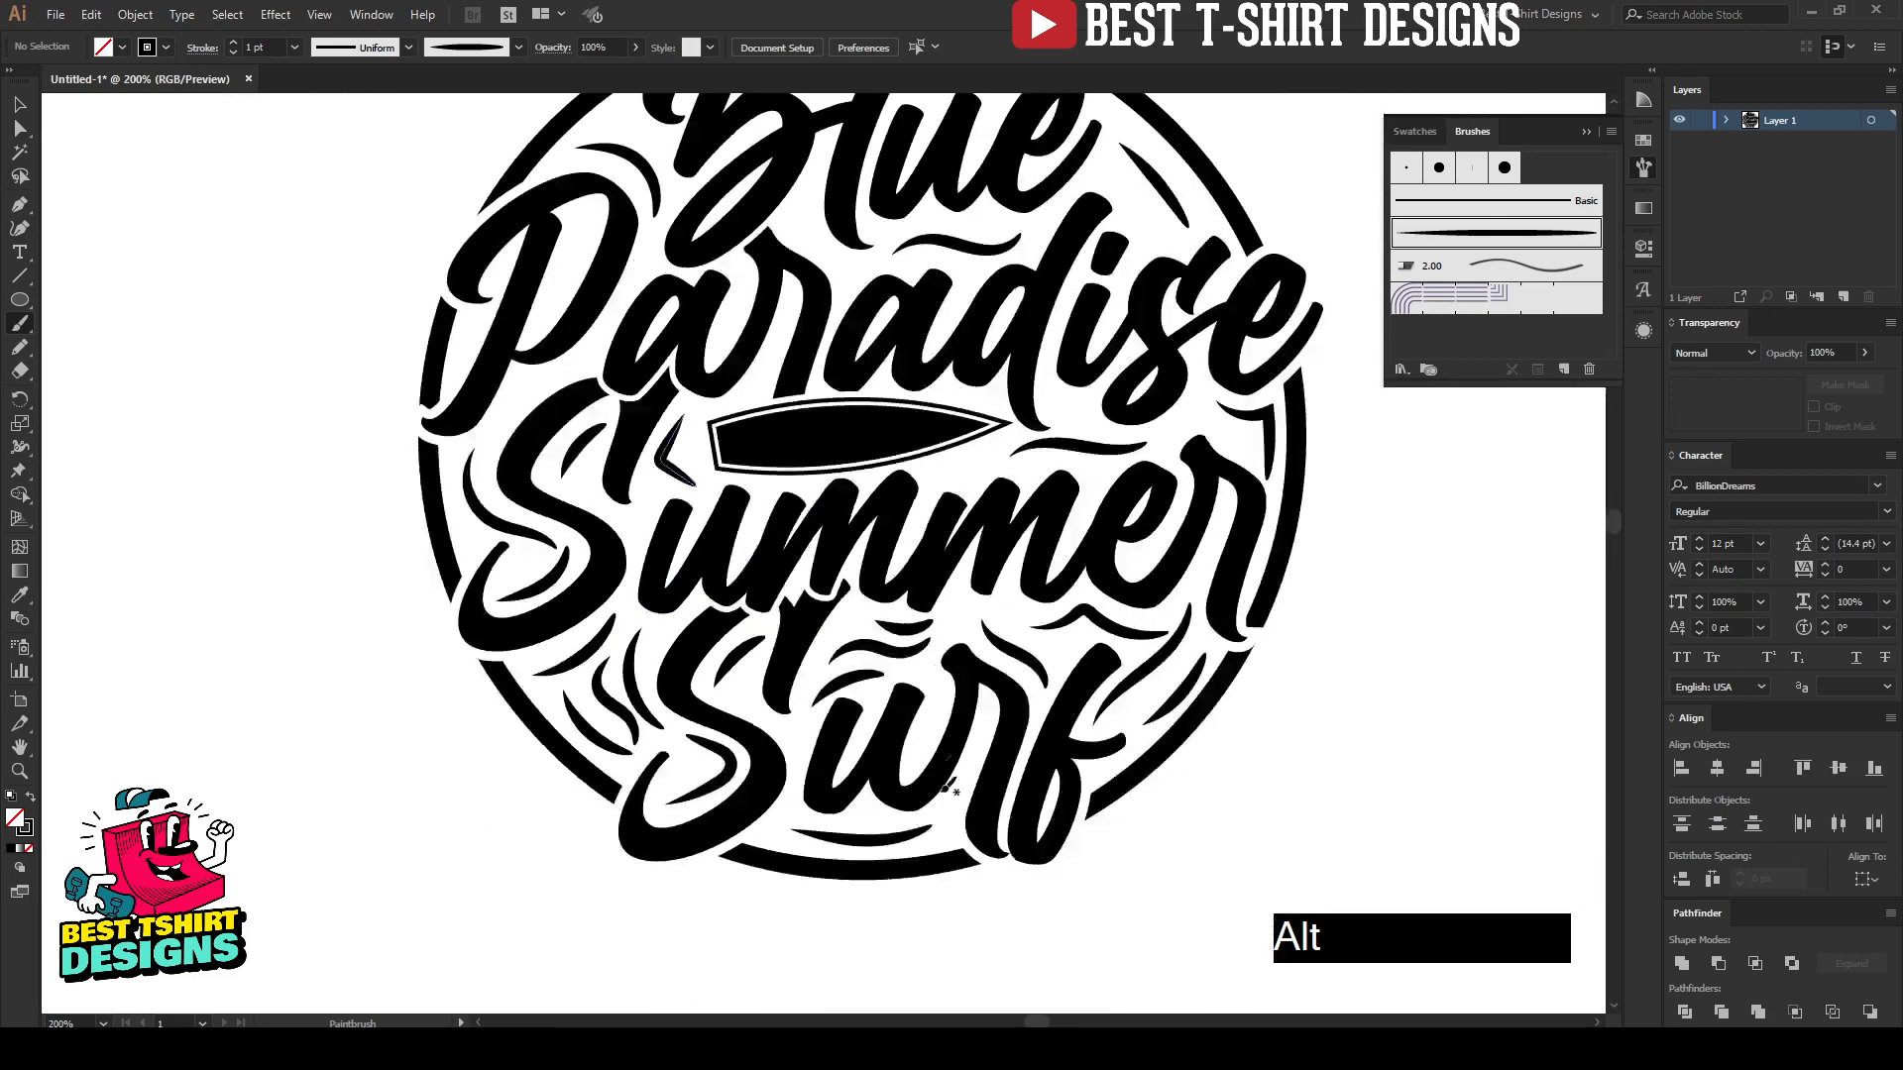
scroll(954, 778, up, 3)
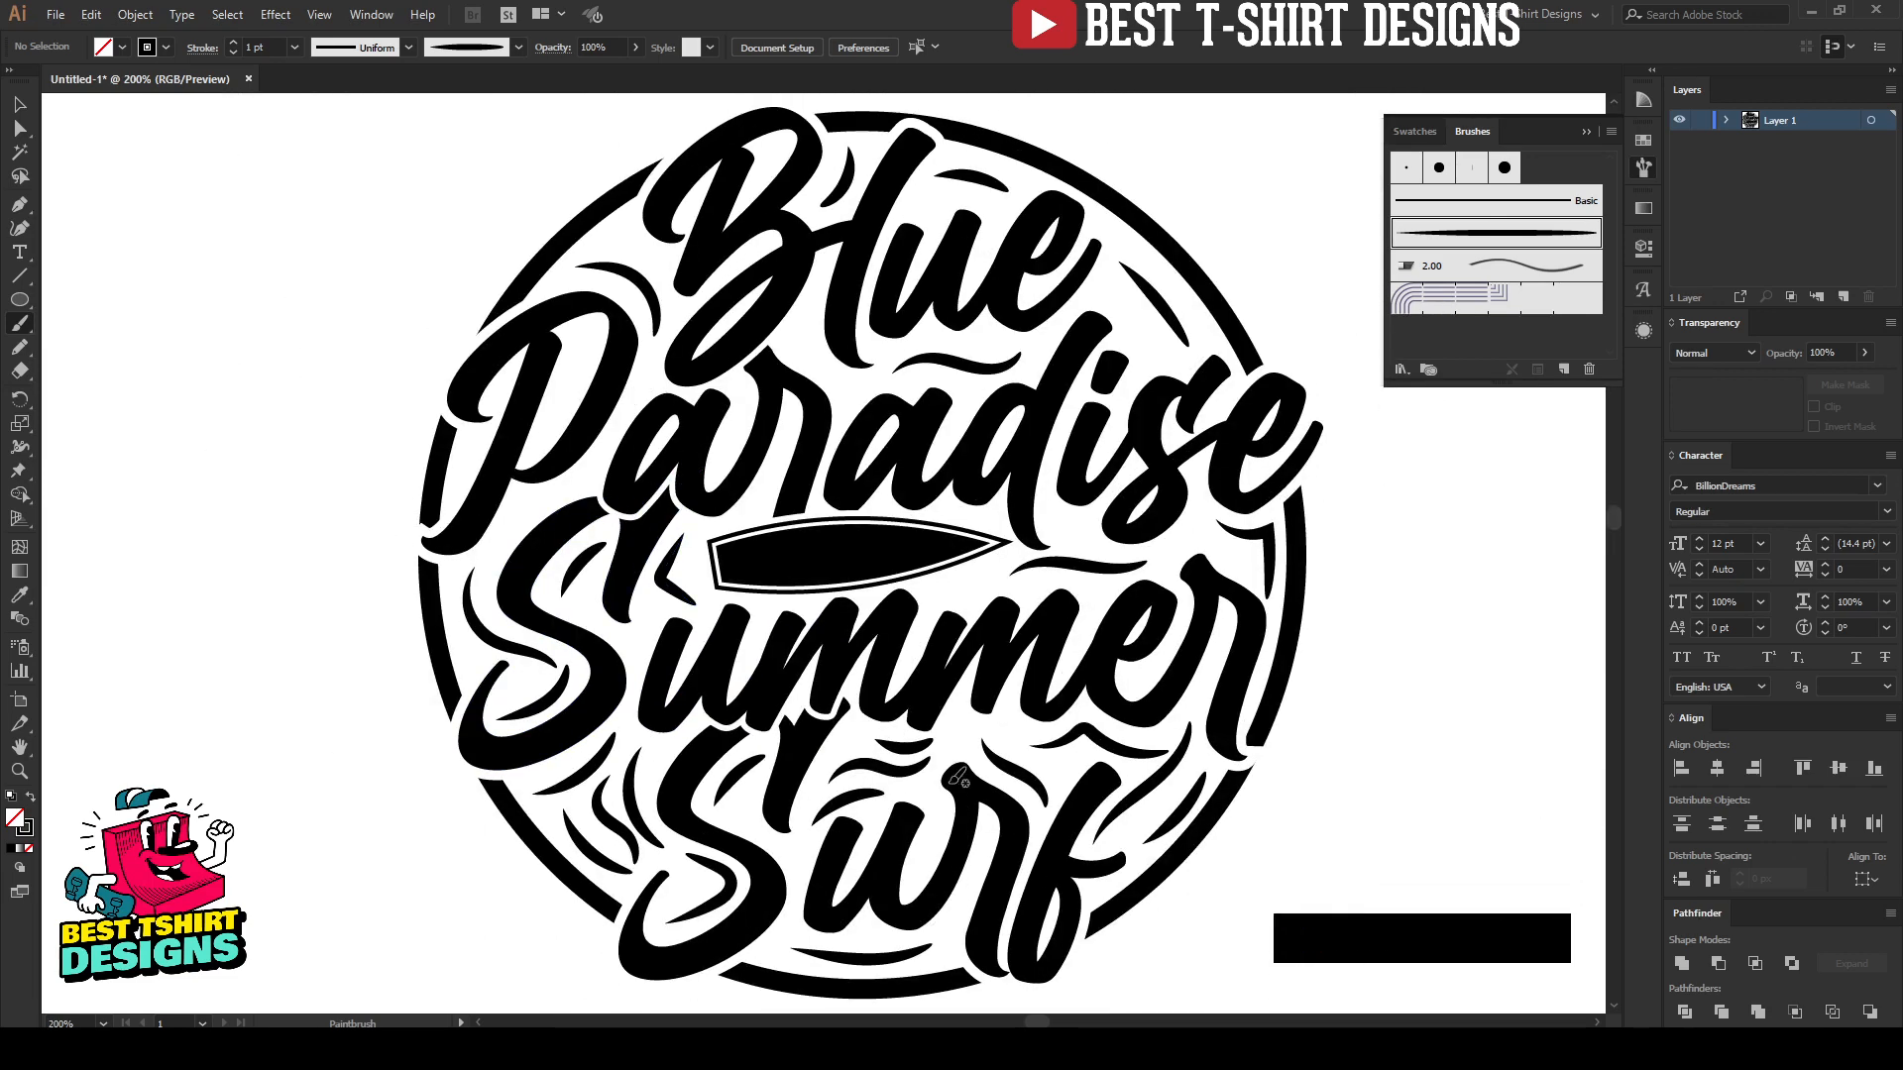
Step: Paint a short curved accent in the gap between the "B" of "Blue" and the existing curved accent above the "P"
scroll(619, 329, up, 2)
drag(619, 319, 618, 319)
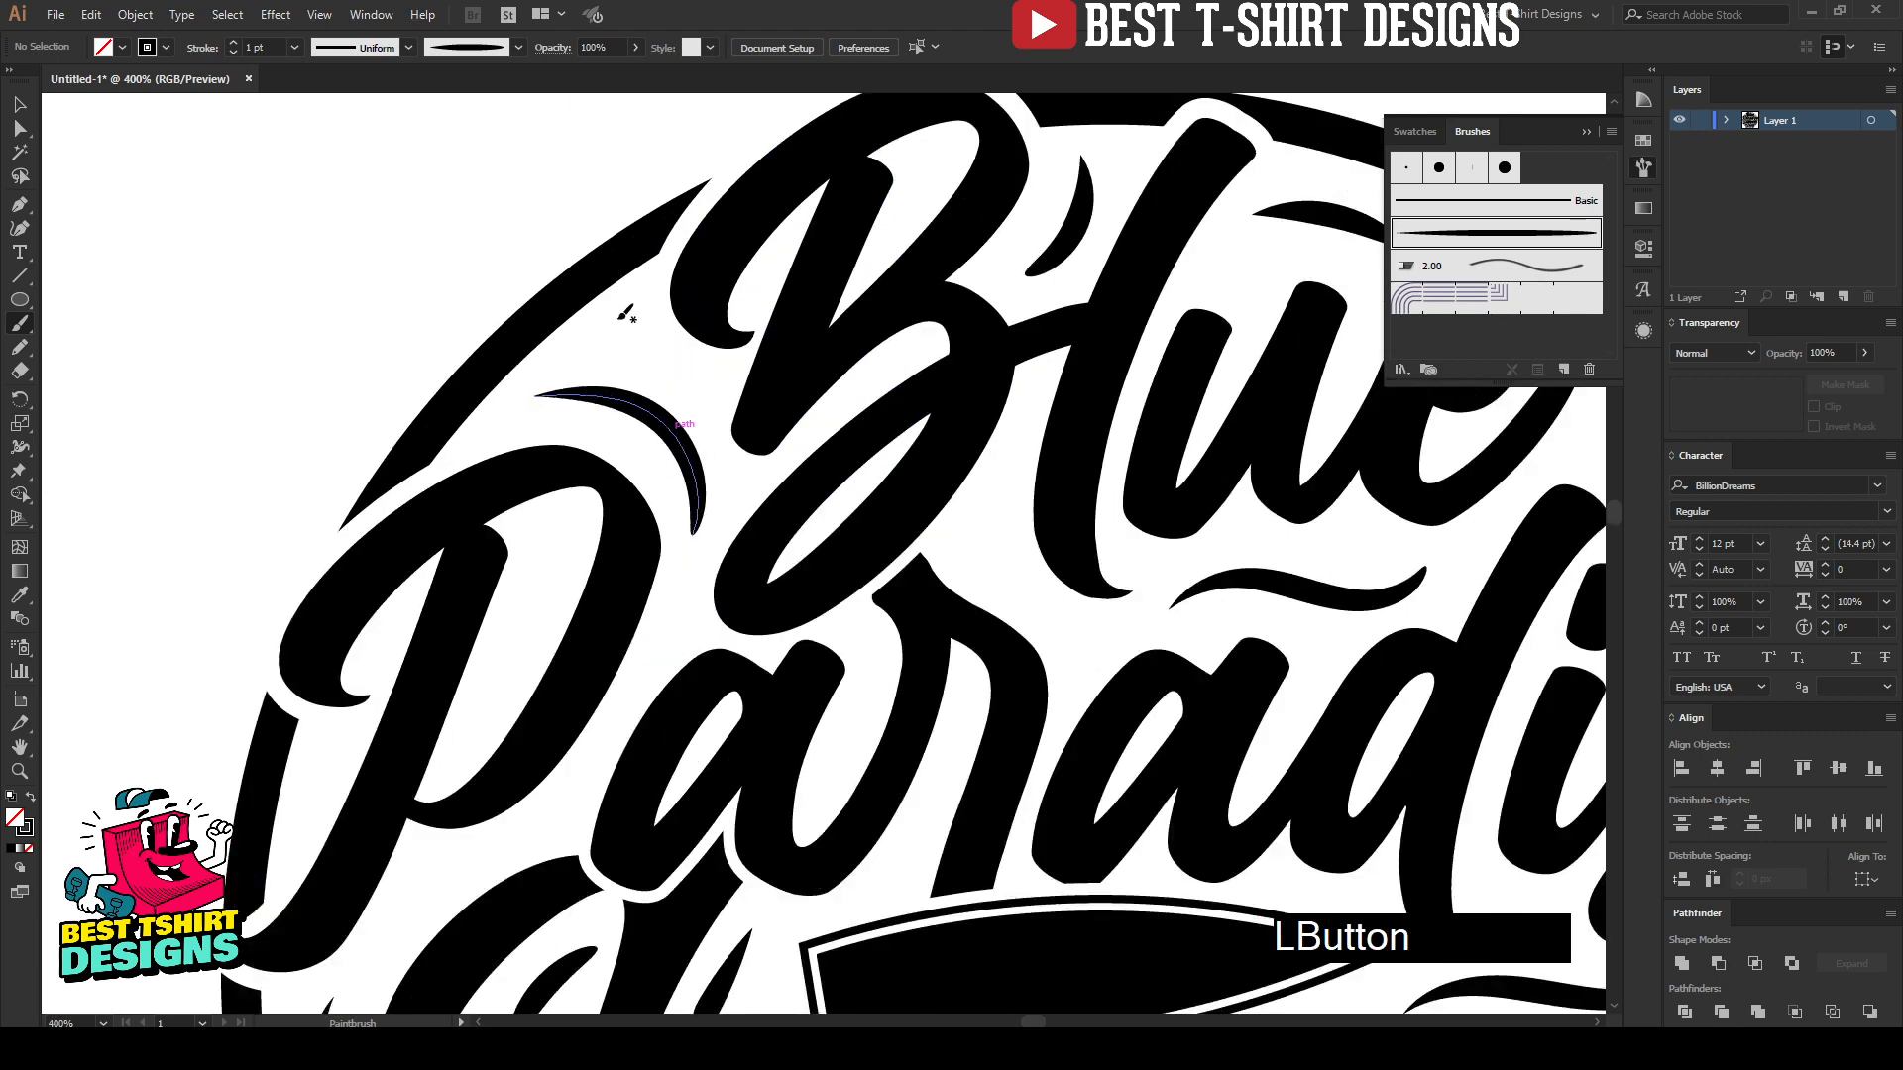
drag(706, 369, 710, 372)
scroll(704, 364, down, 3)
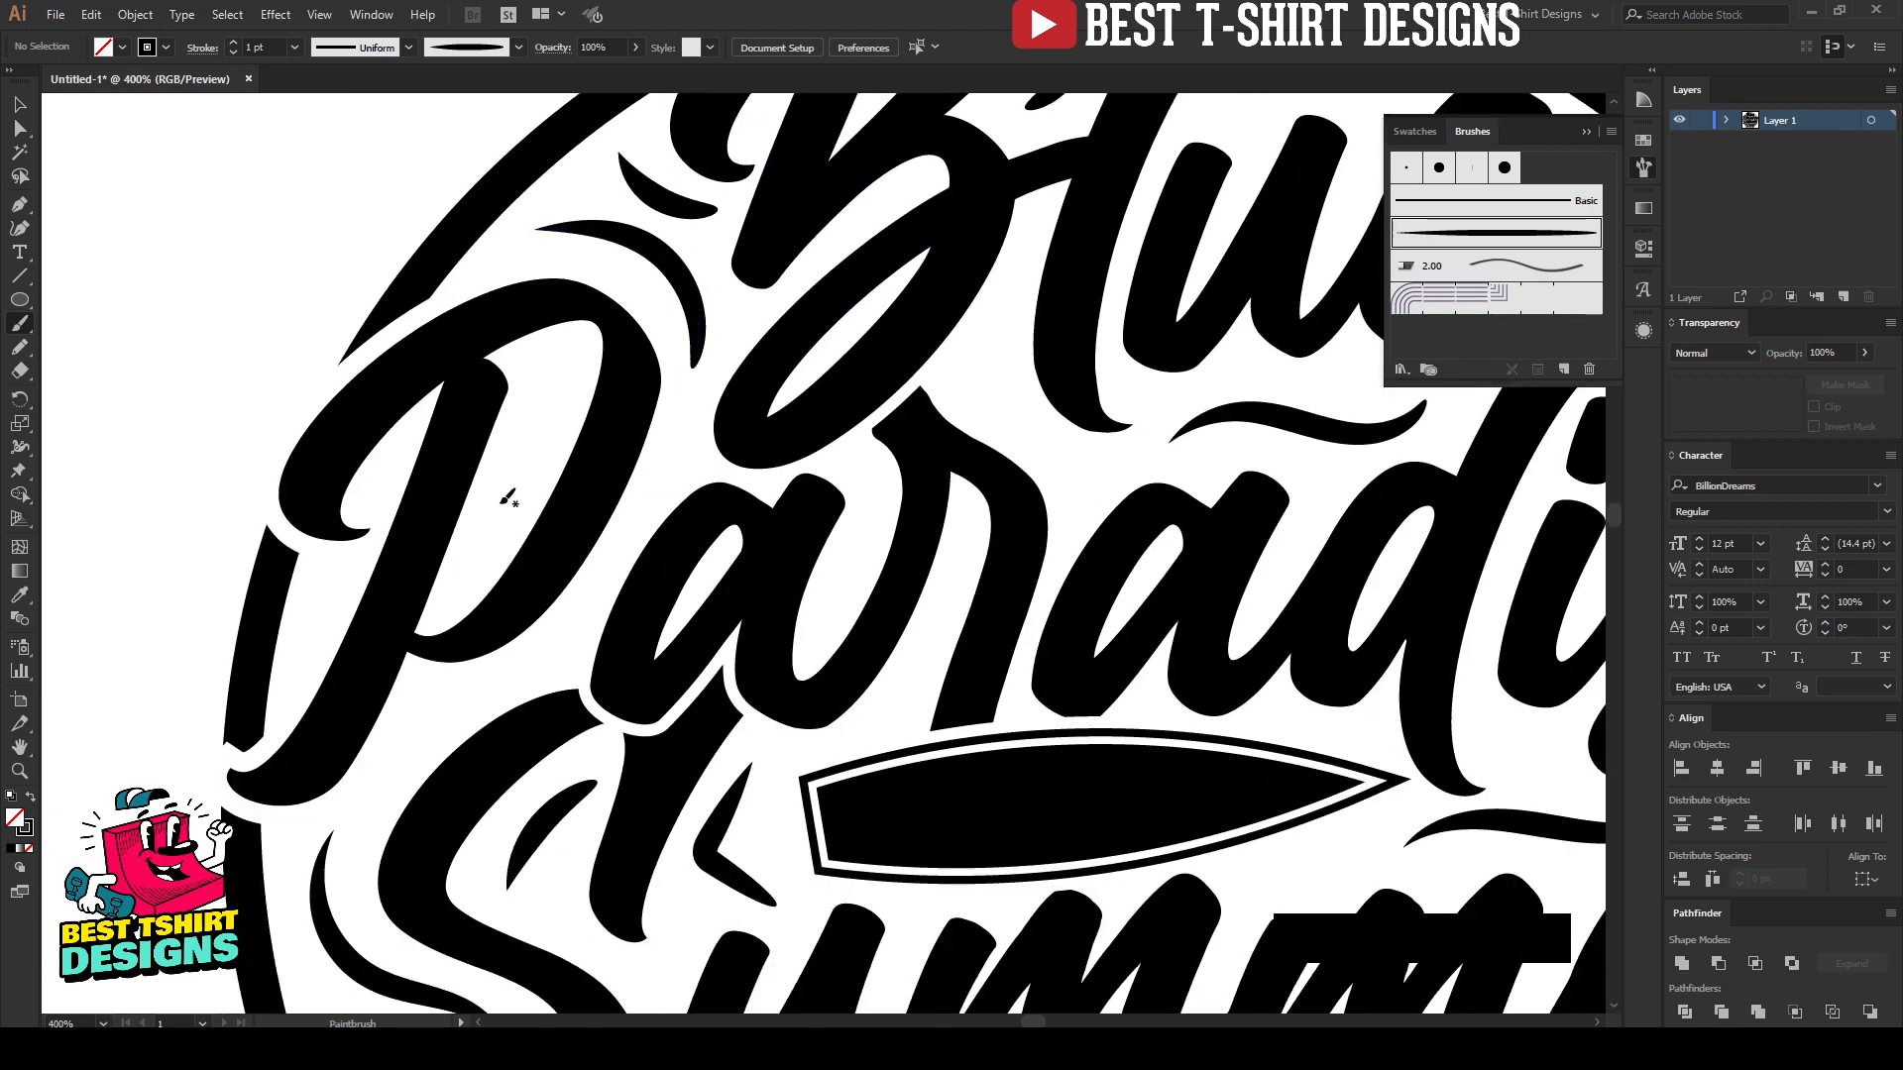
Step: Paint a tapered curved accent inside the bowl of the "P" of "Paradise", repainting it until it follows the bowl
drag(472, 566, 557, 368)
scroll(551, 373, down, 1)
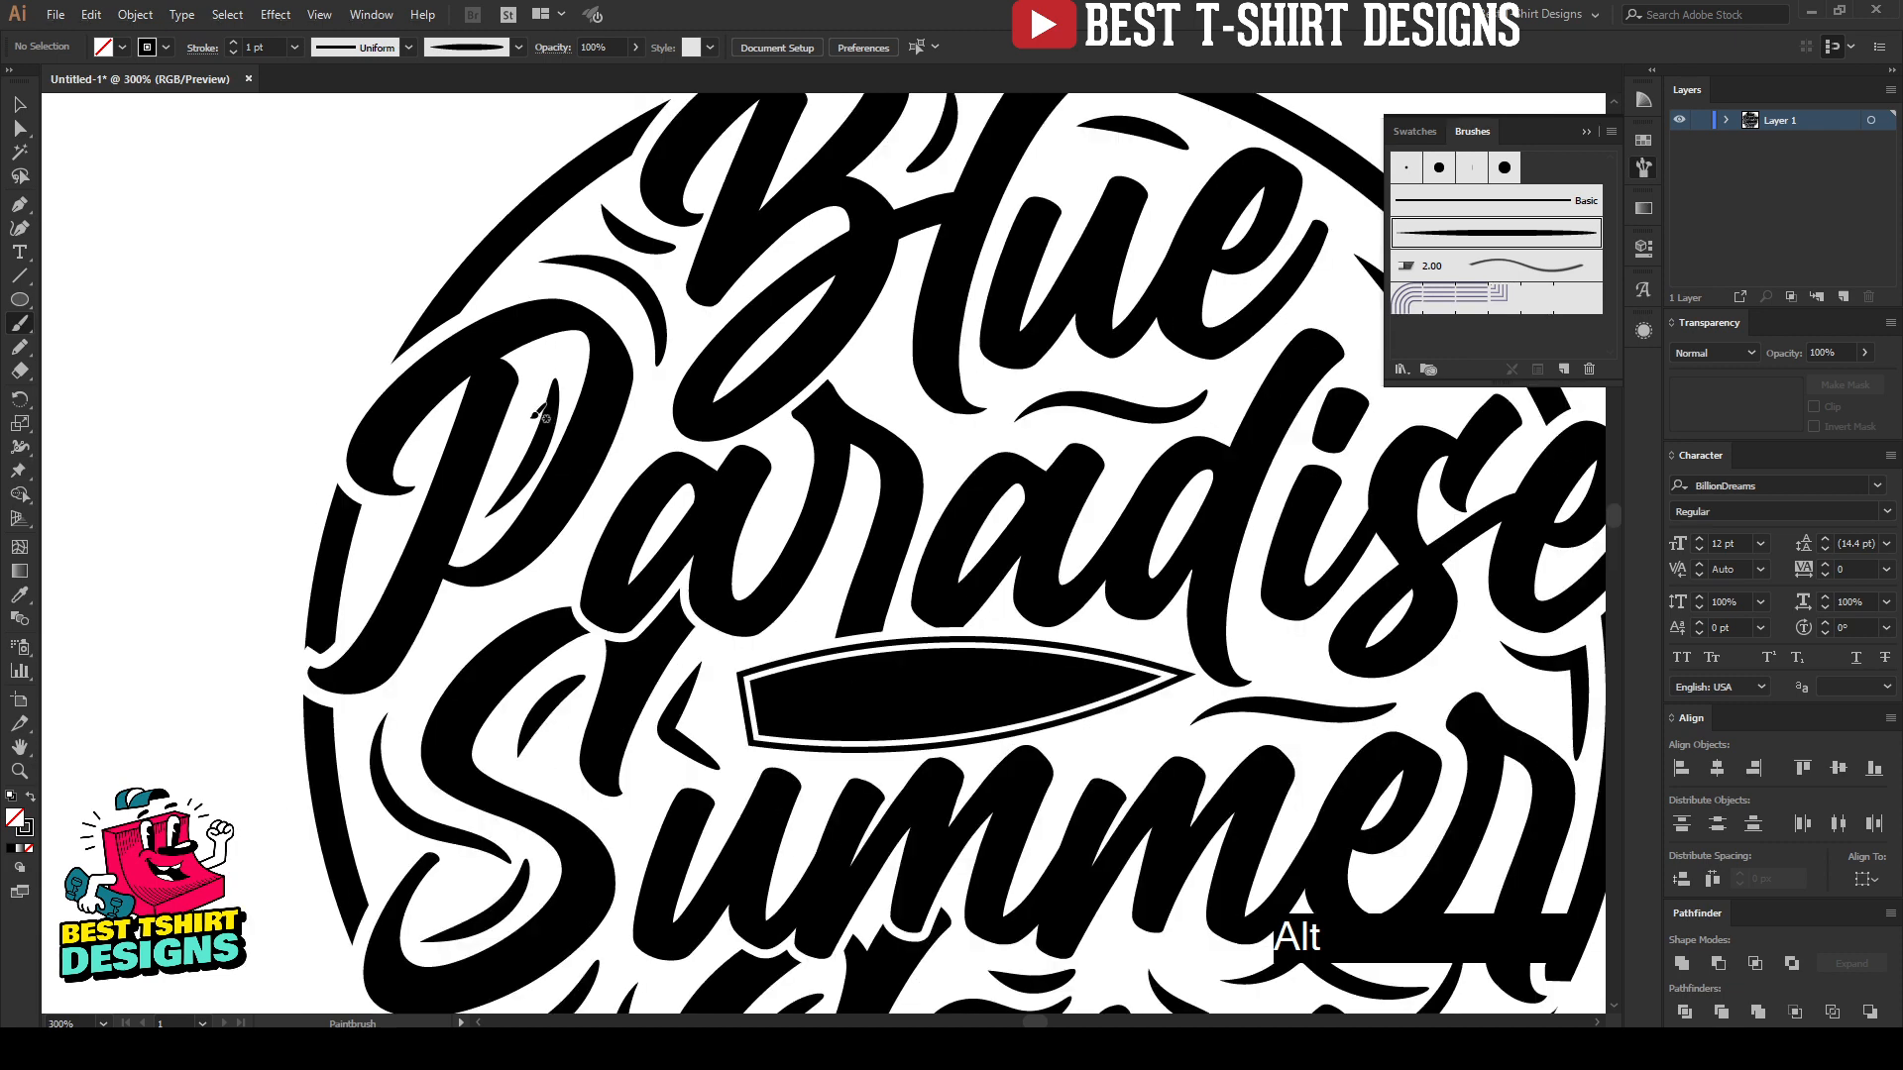
scroll(508, 447, up, 1)
drag(483, 535, 484, 536)
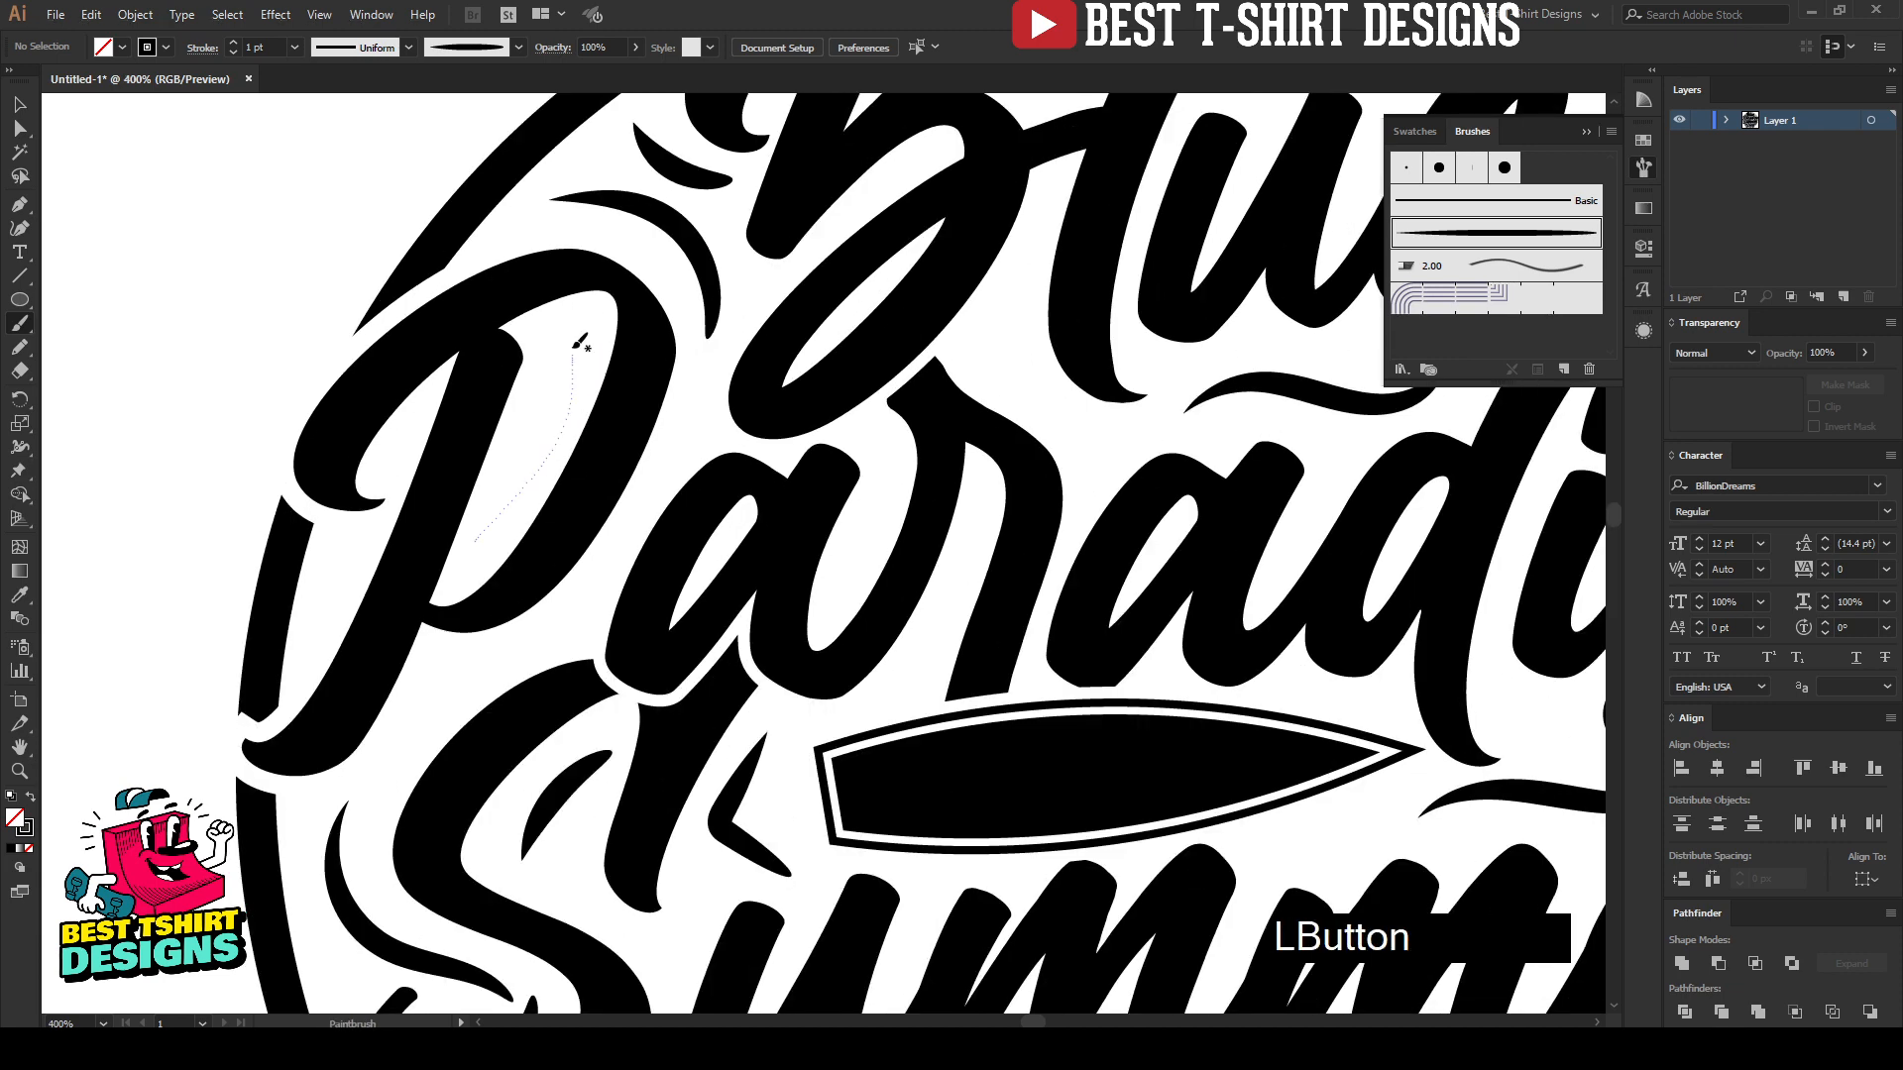
drag(581, 343, 581, 343)
key(ctrl+z)
mouse_move(484, 536)
mouse_down()
mouse_move(550, 436)
mouse_move(563, 341)
mouse_up()
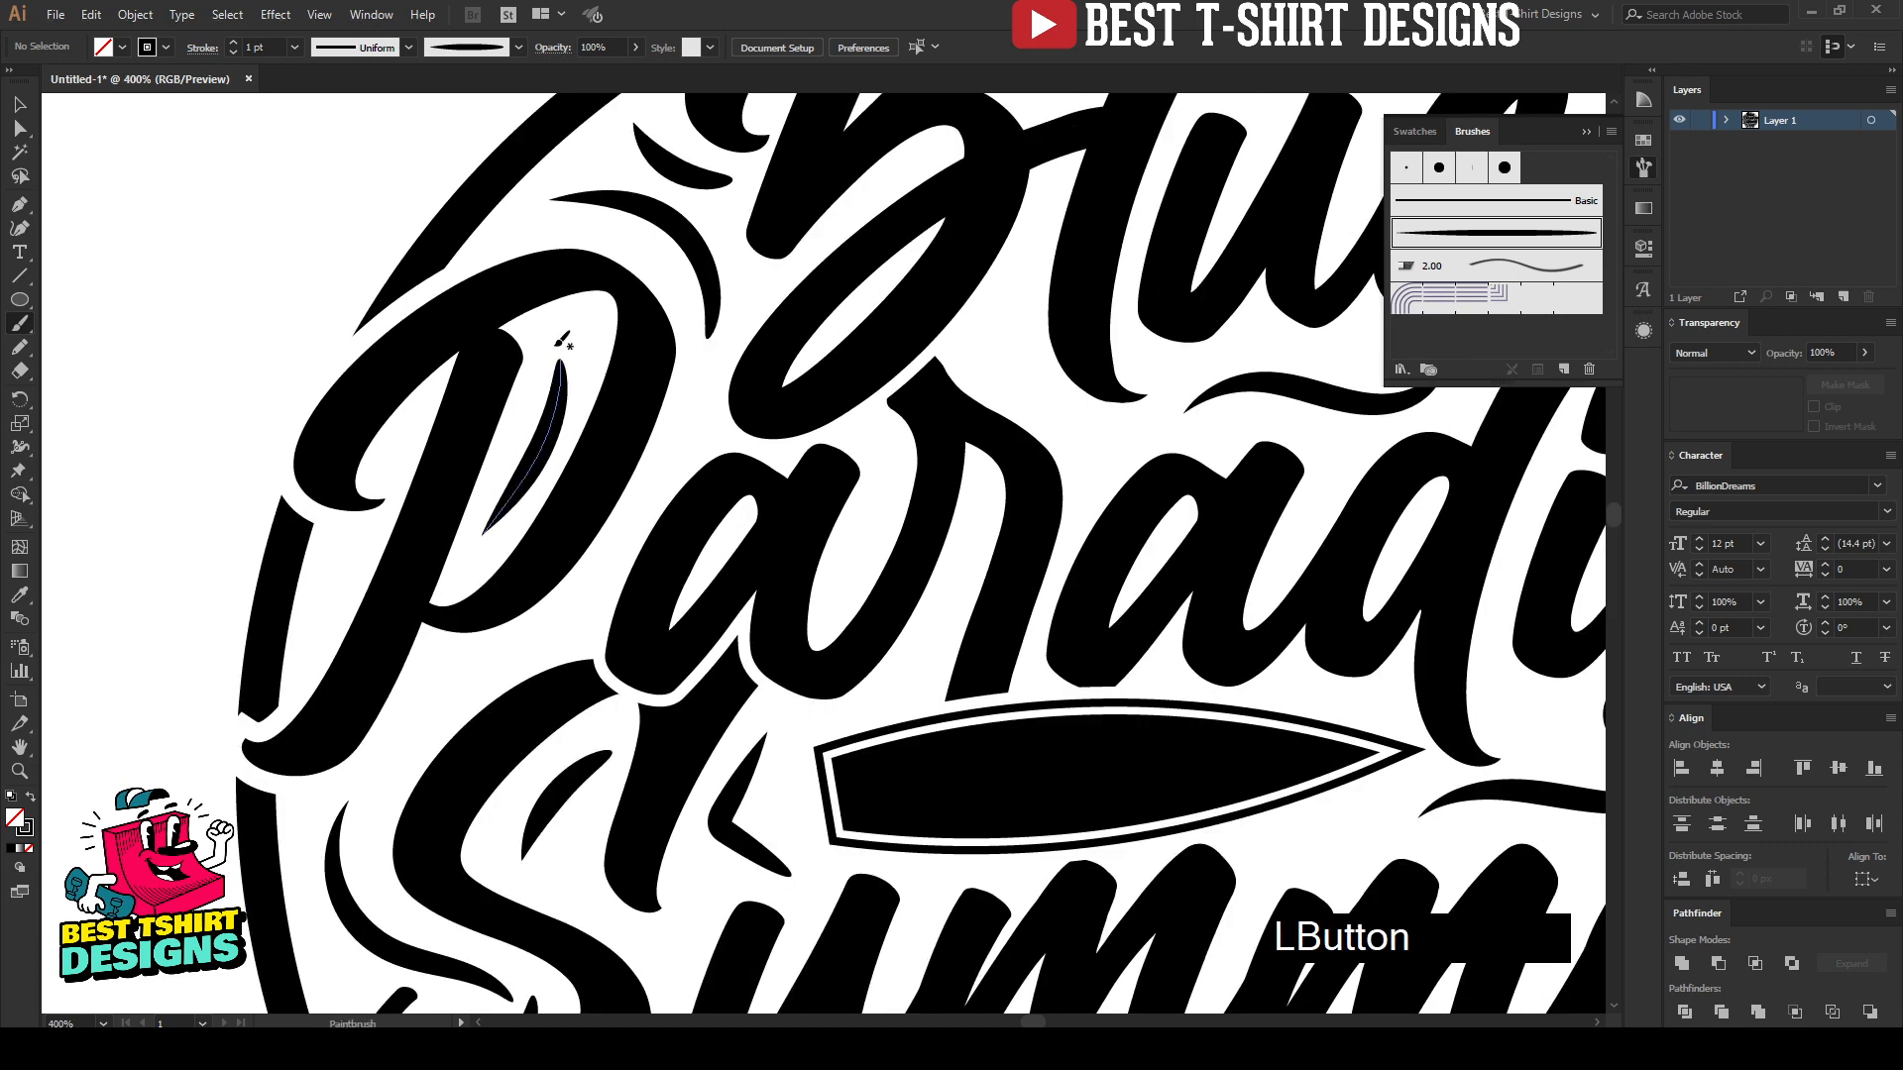
Step: Examine the whole circular design for gaps that still lack an accent
scroll(560, 346, down, 1)
scroll(555, 356, down, 1)
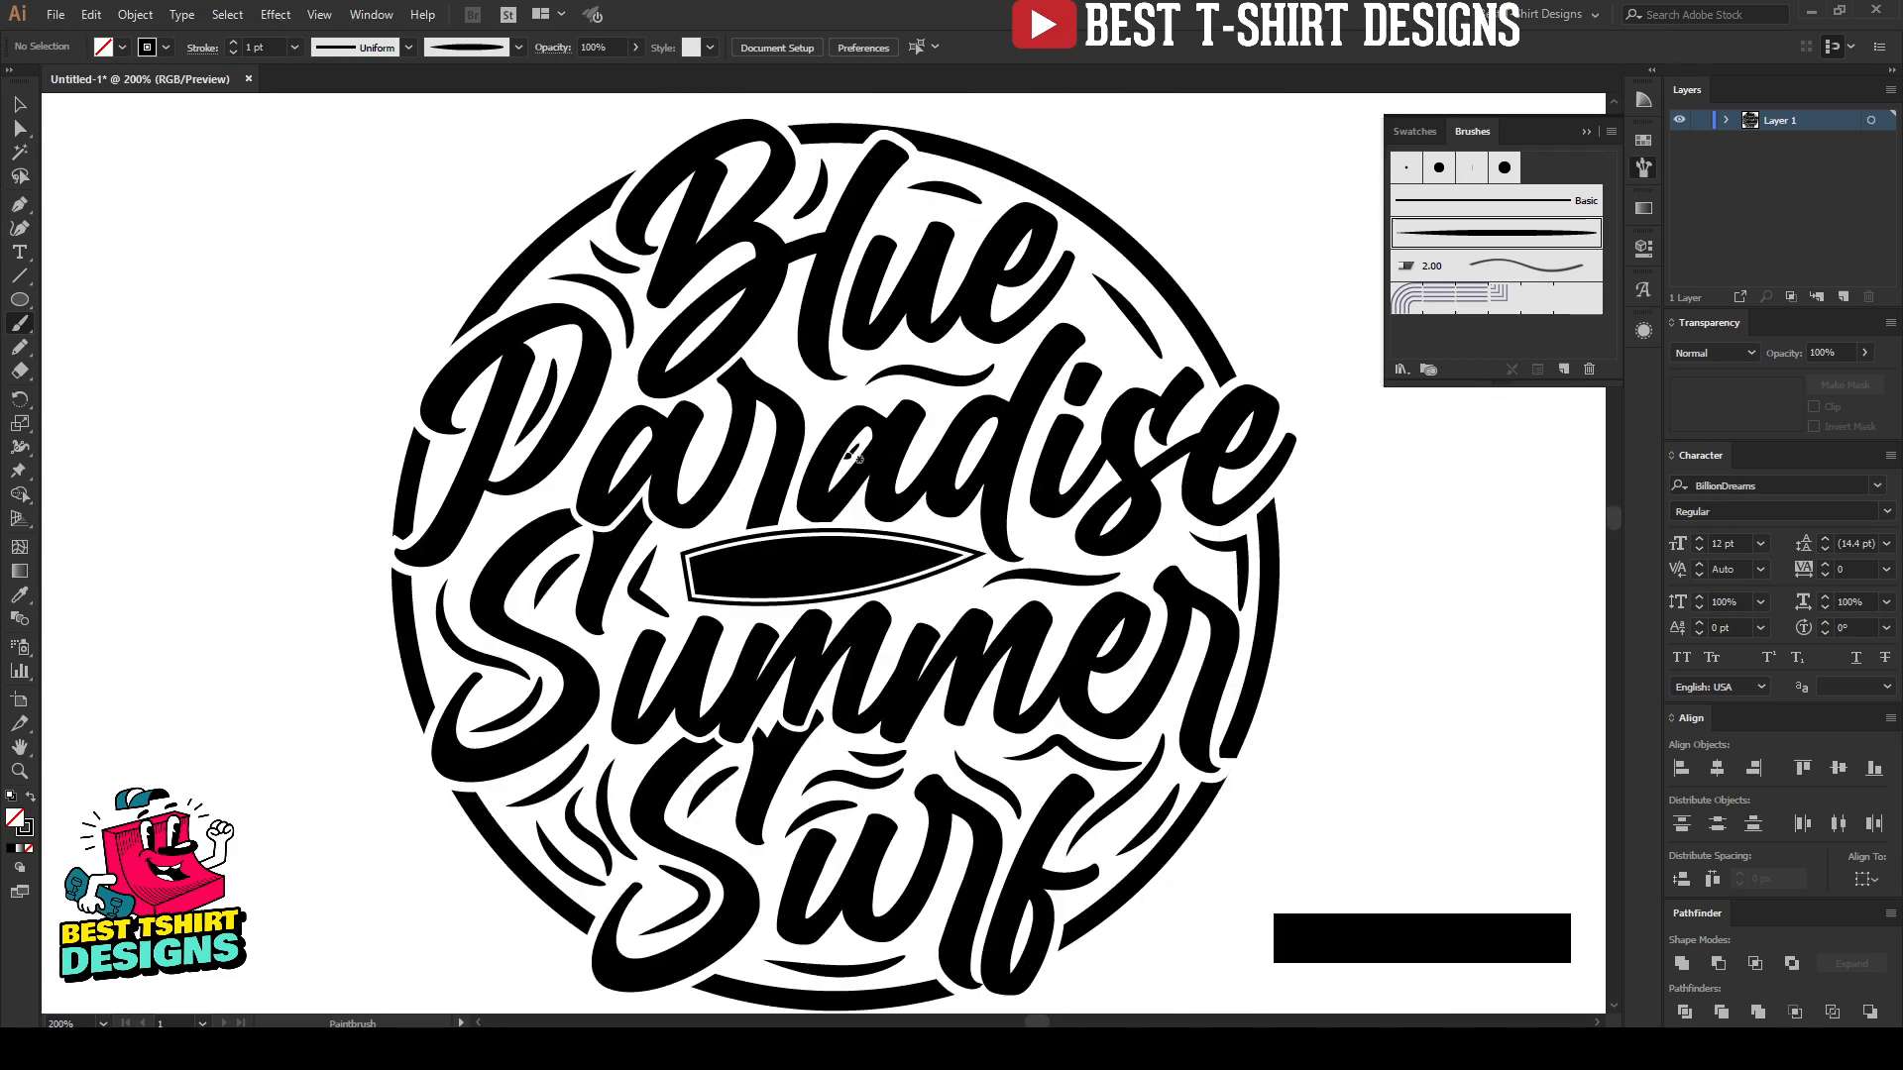
scroll(819, 469, down, 1)
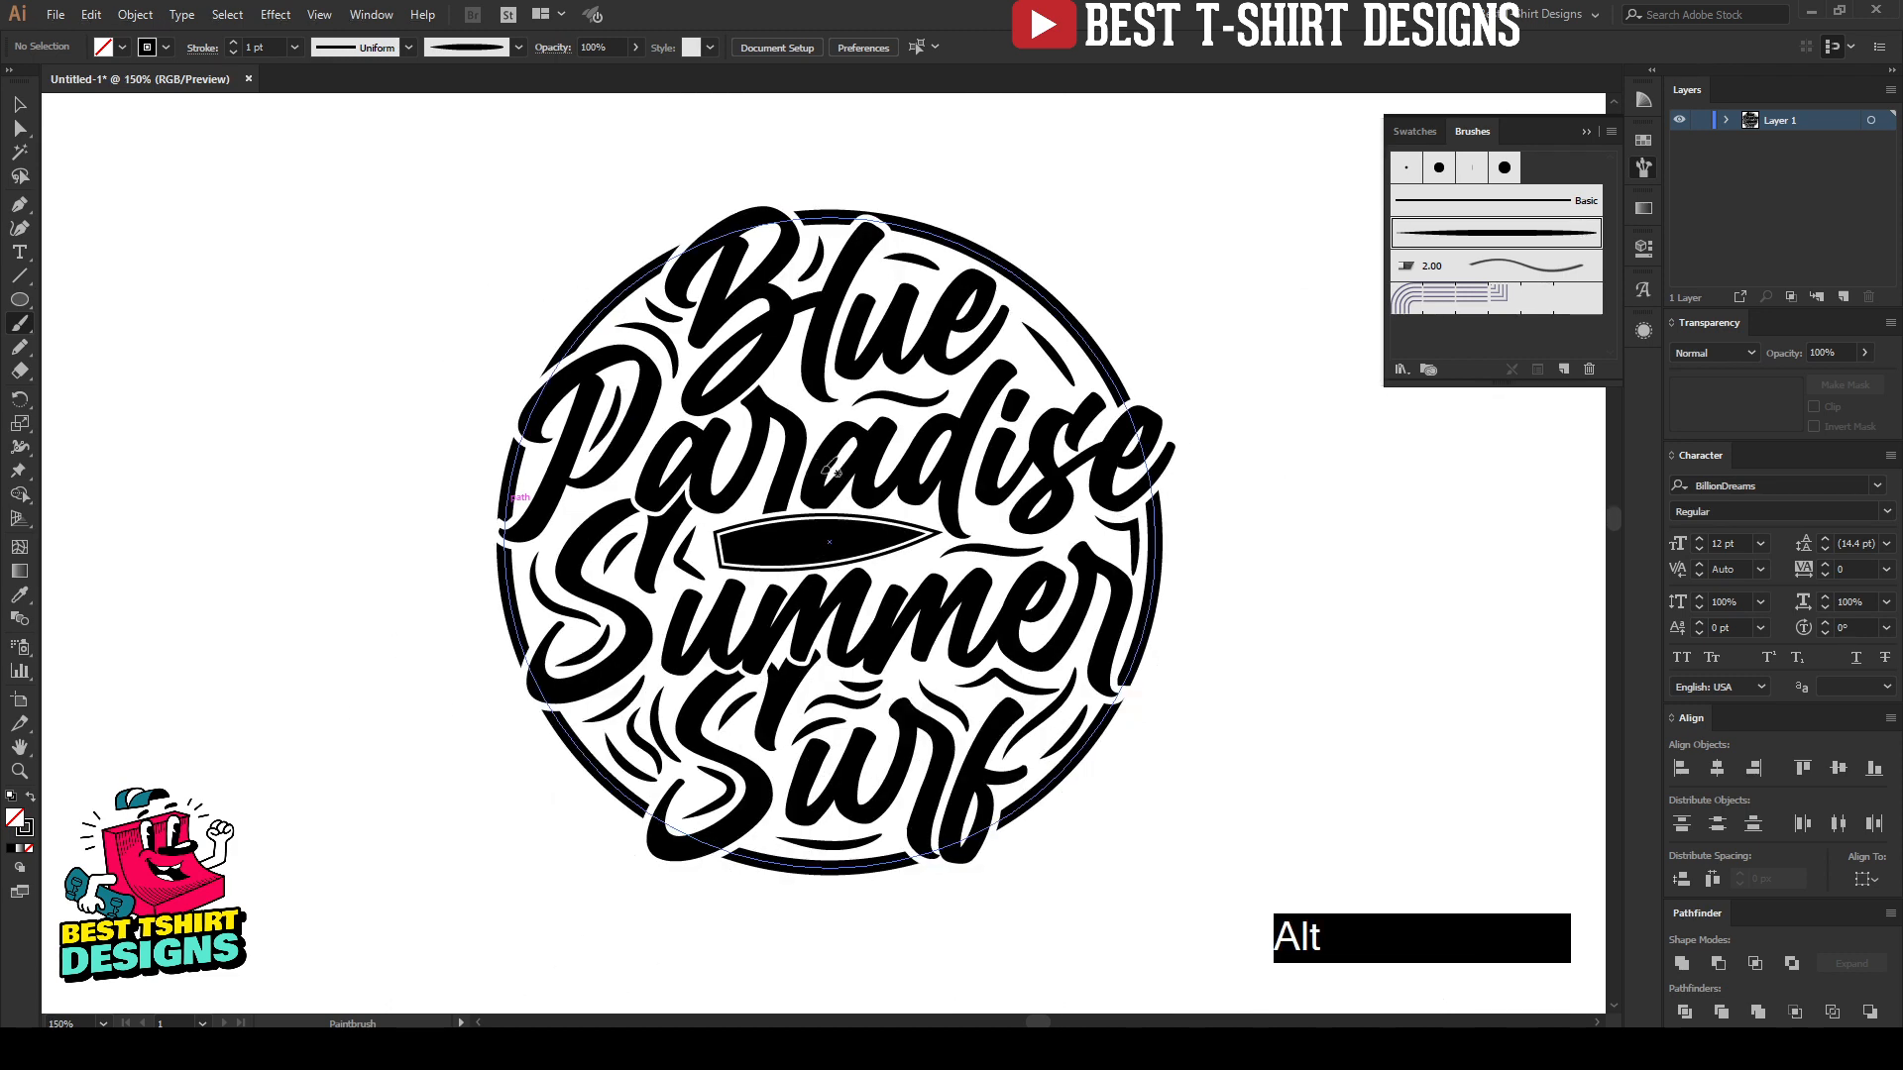
key(v)
click(1247, 561)
scroll(446, 373, down, 1)
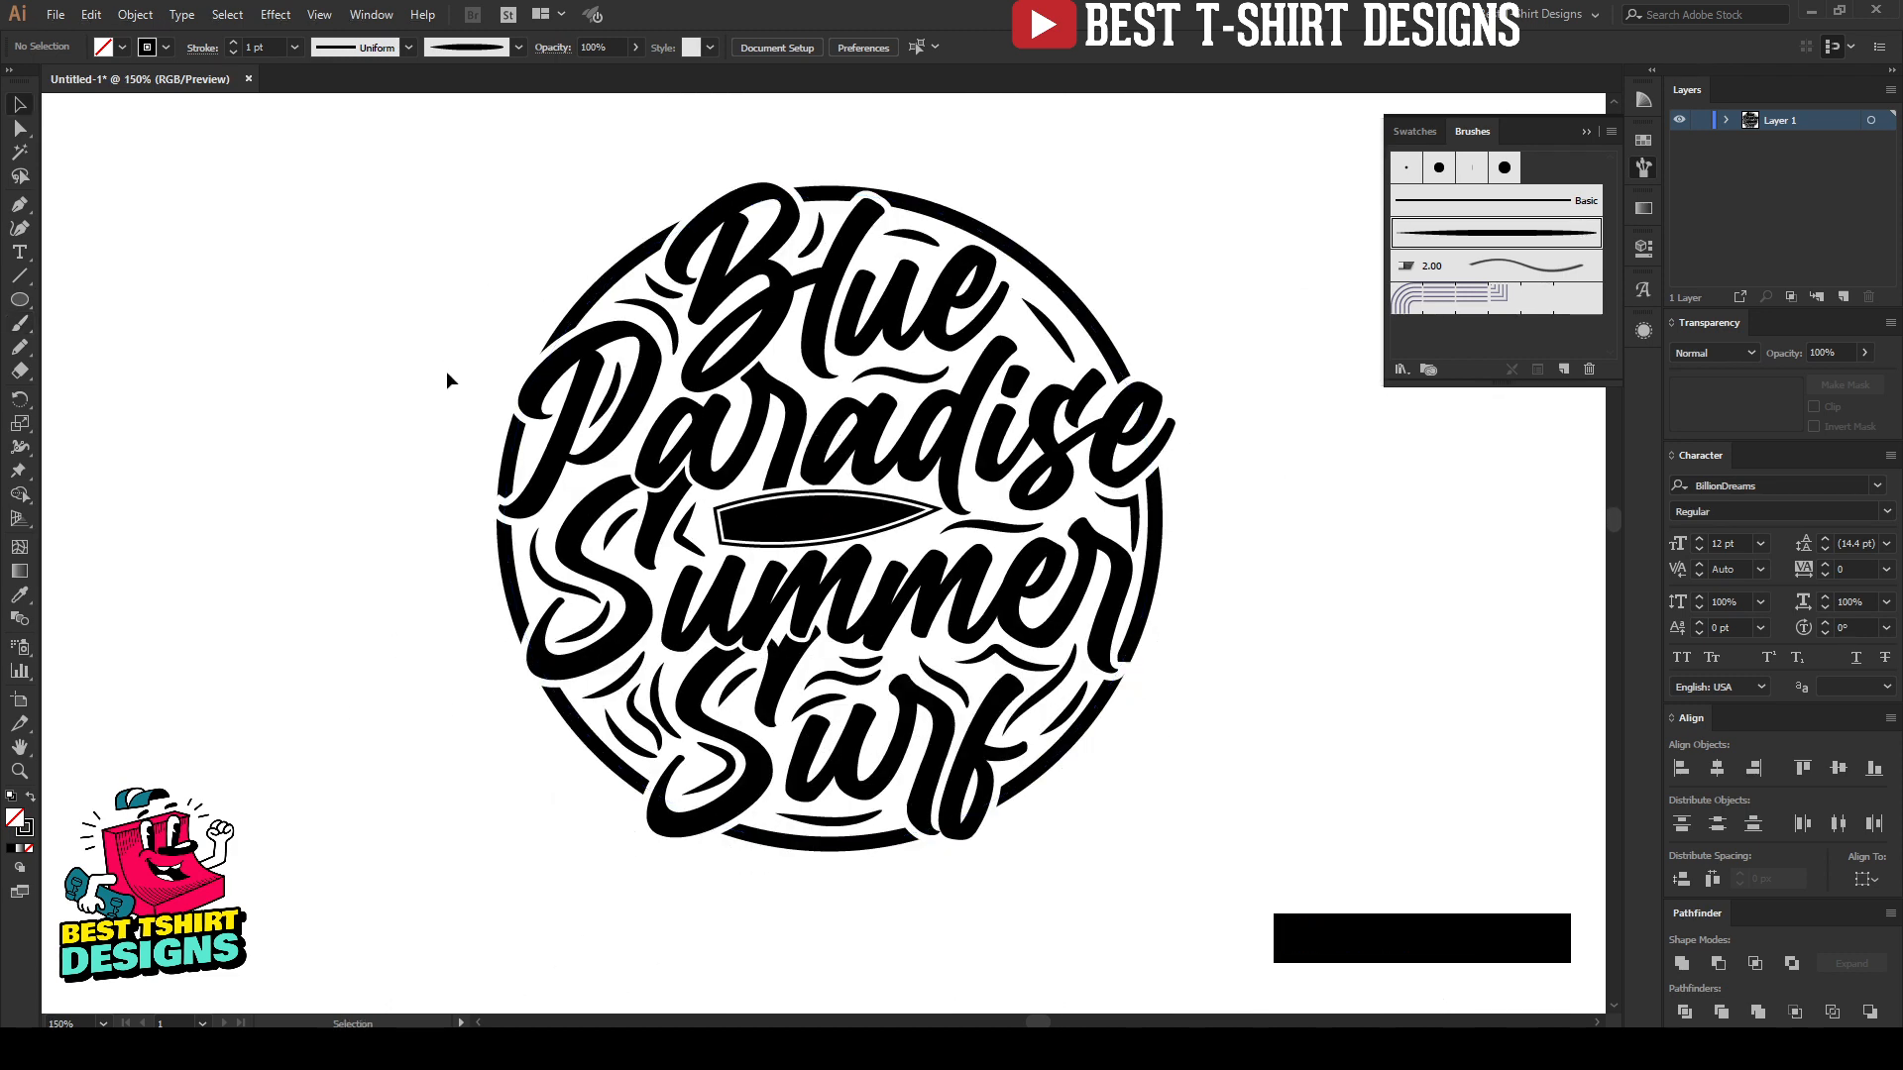
scroll(442, 371, down, 1)
scroll(890, 349, up, 1)
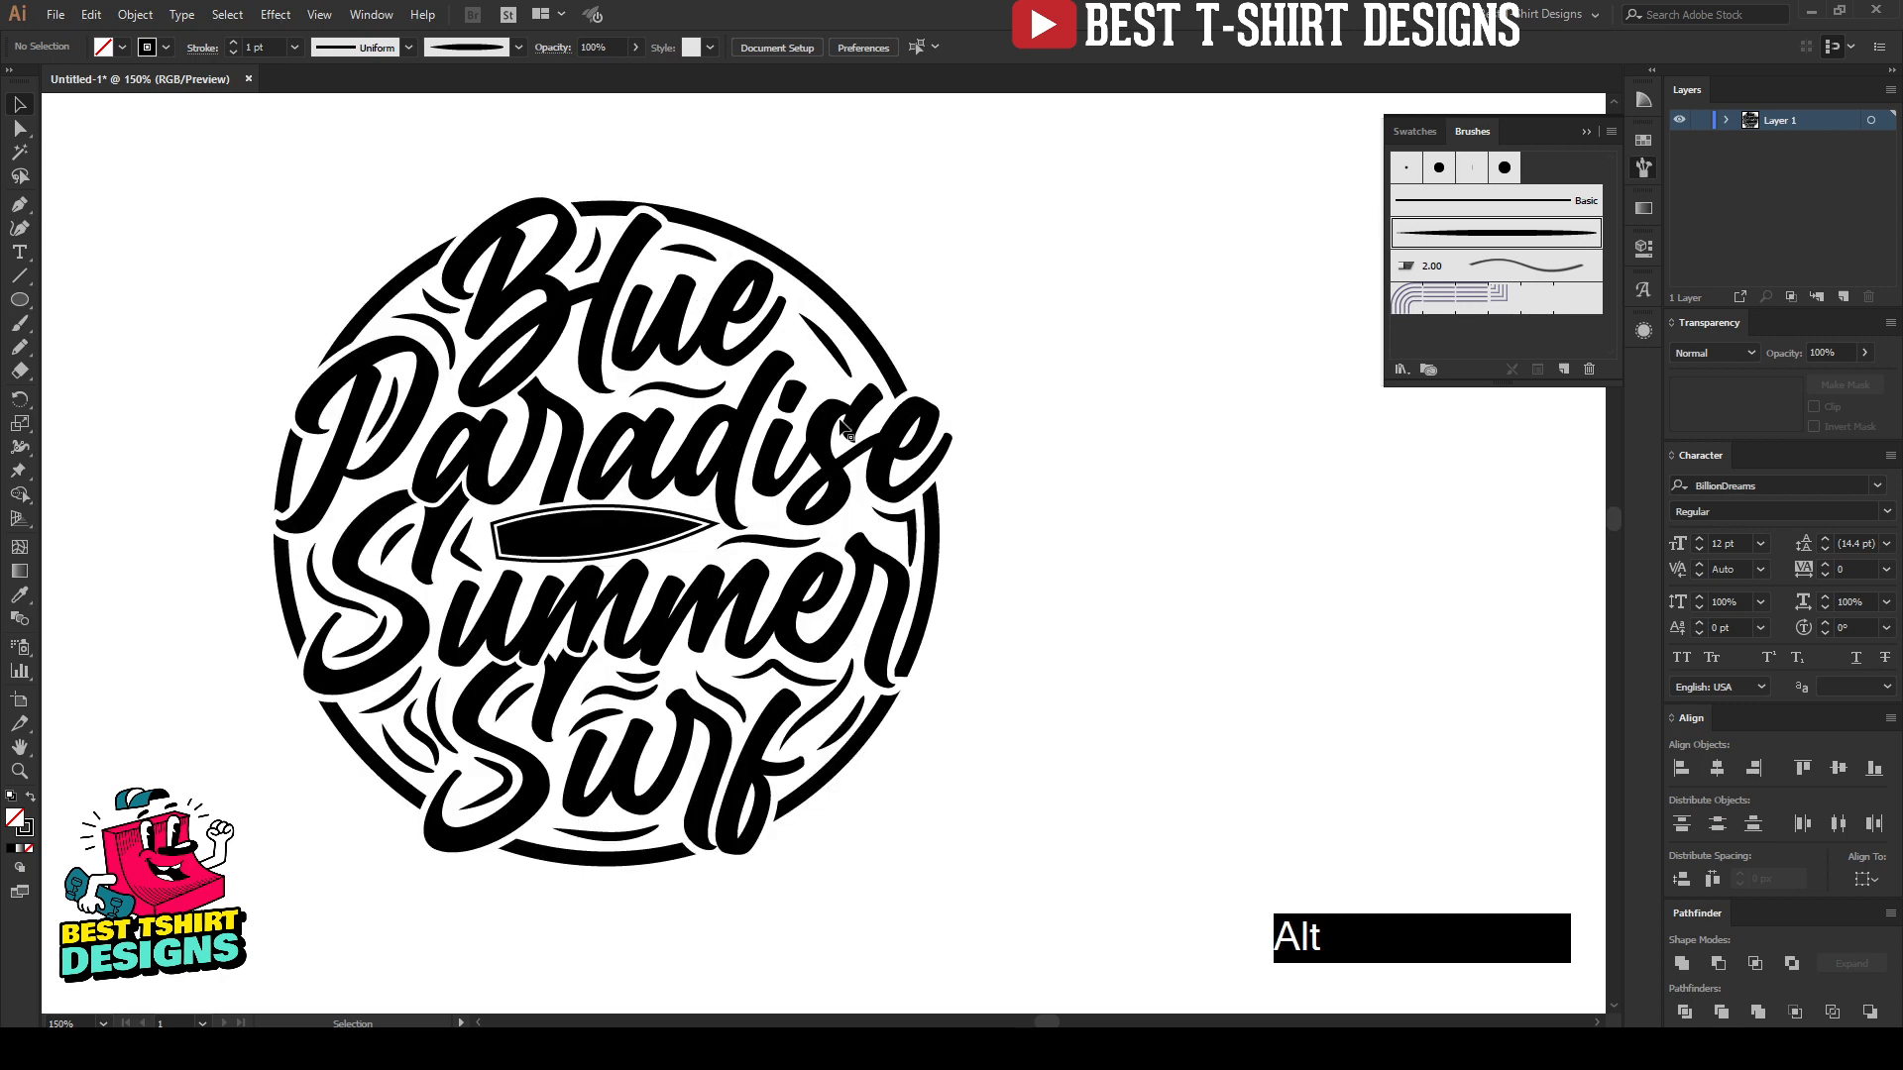
Step: Paint a short tapered accent beneath the surfboard's pointed tip, above the "mm" of "Summer"
scroll(653, 417, up, 1)
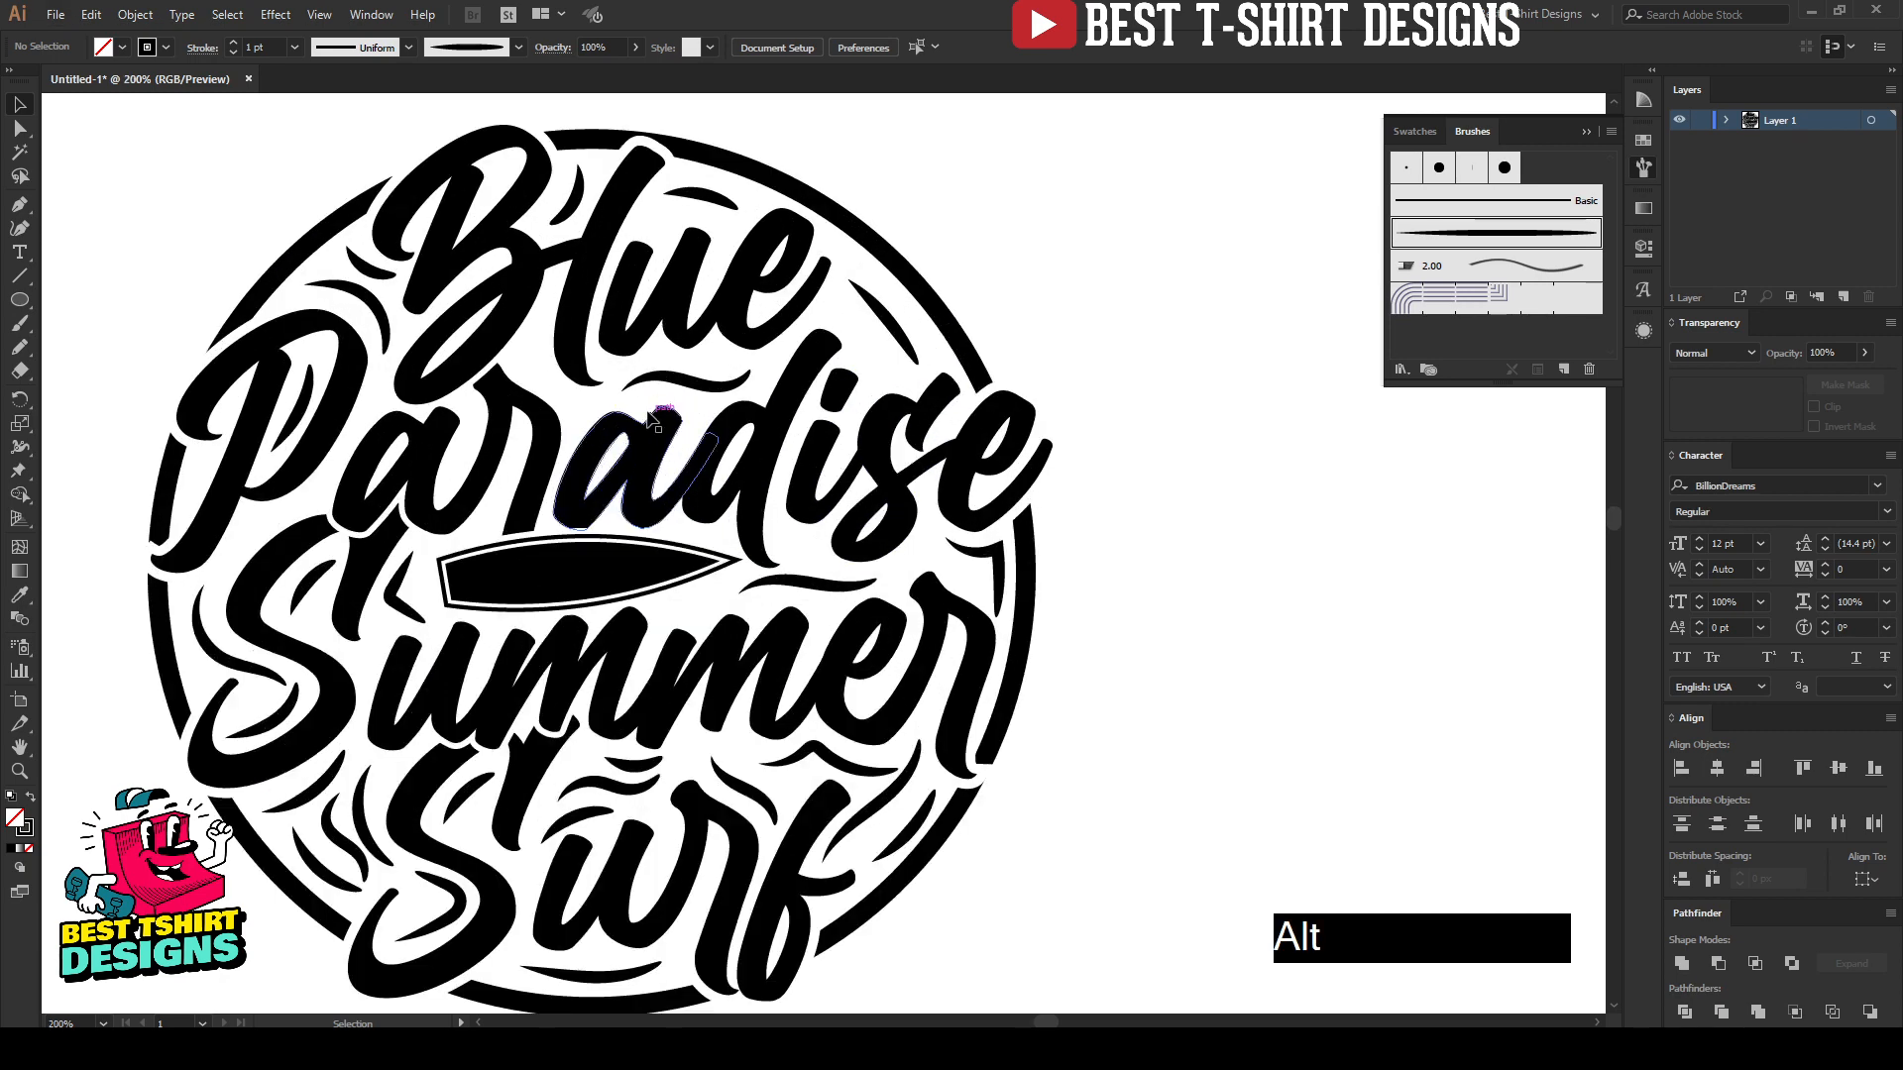
key(b)
scroll(679, 580, up, 2)
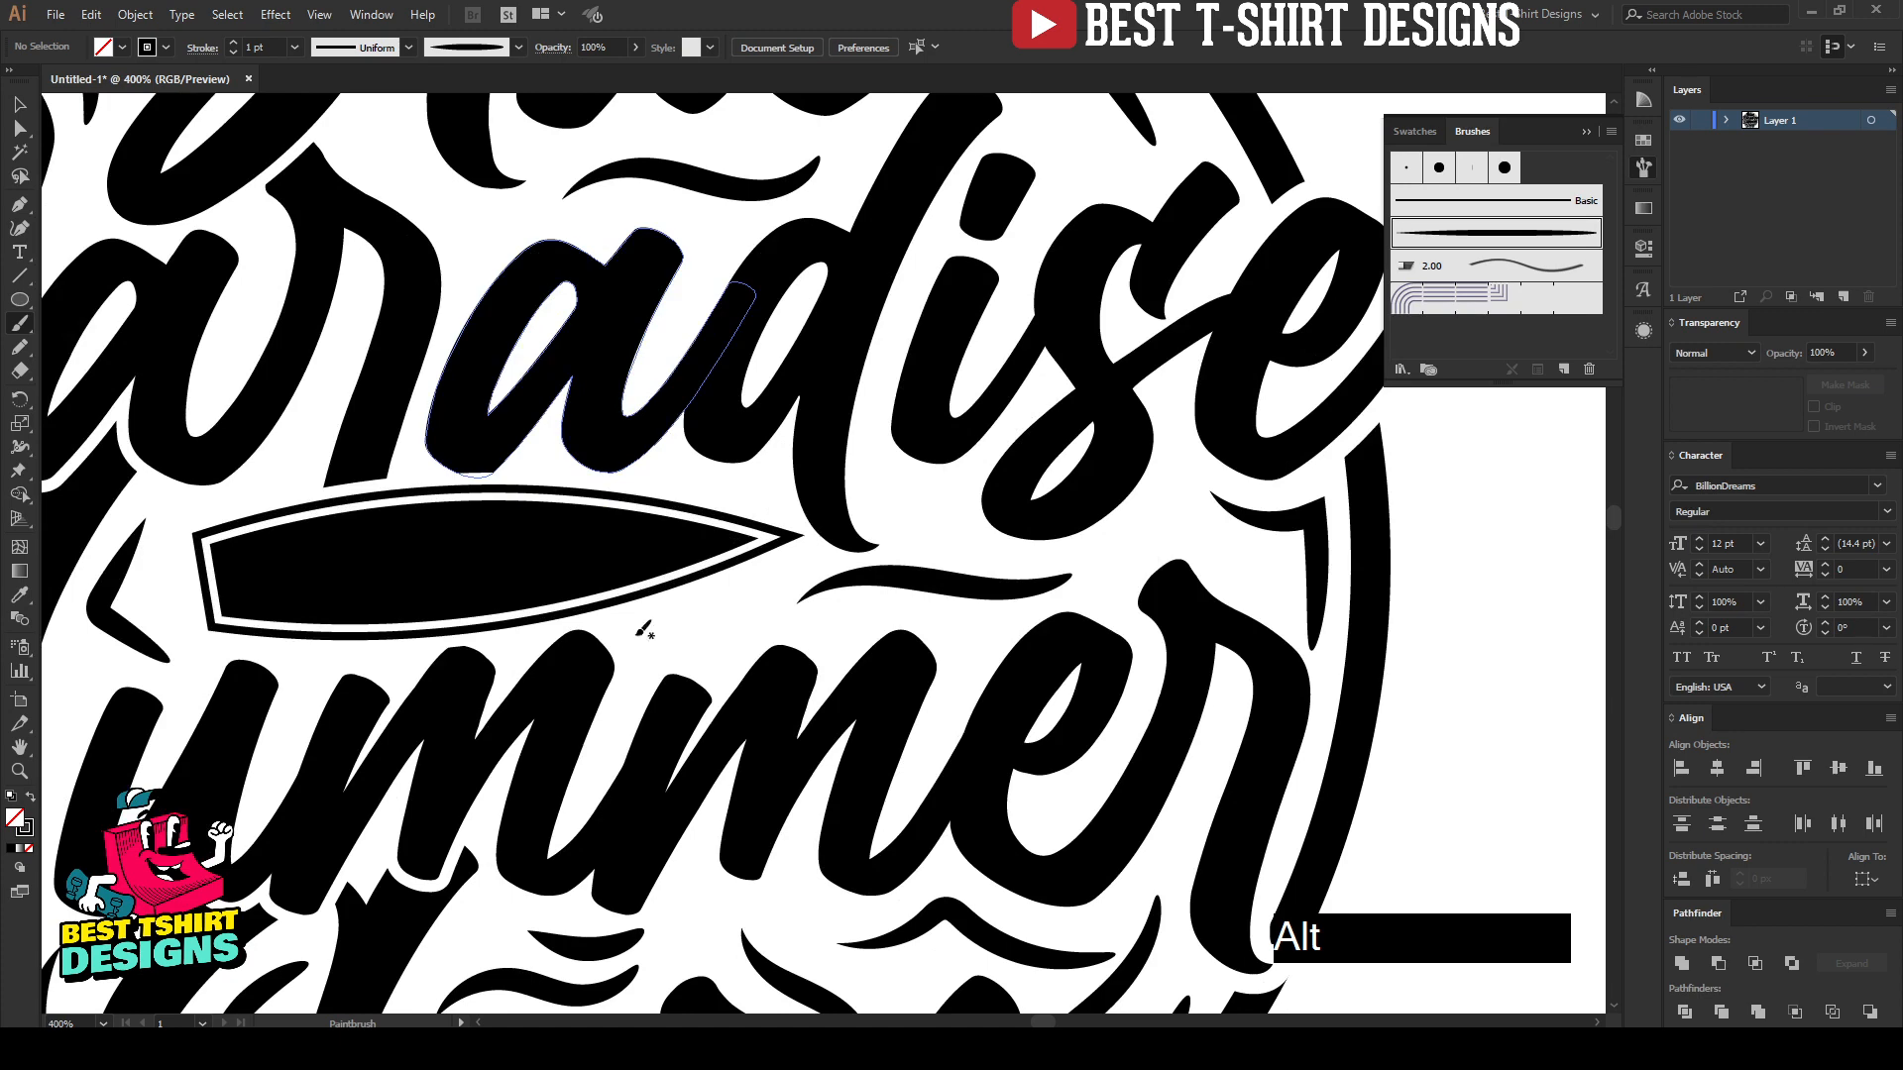
drag(642, 627, 798, 548)
Step: Delete the accent between the "e" of "Blue" and the ring and the short accent above the "u" of "Blue"
scroll(858, 585, up, 3)
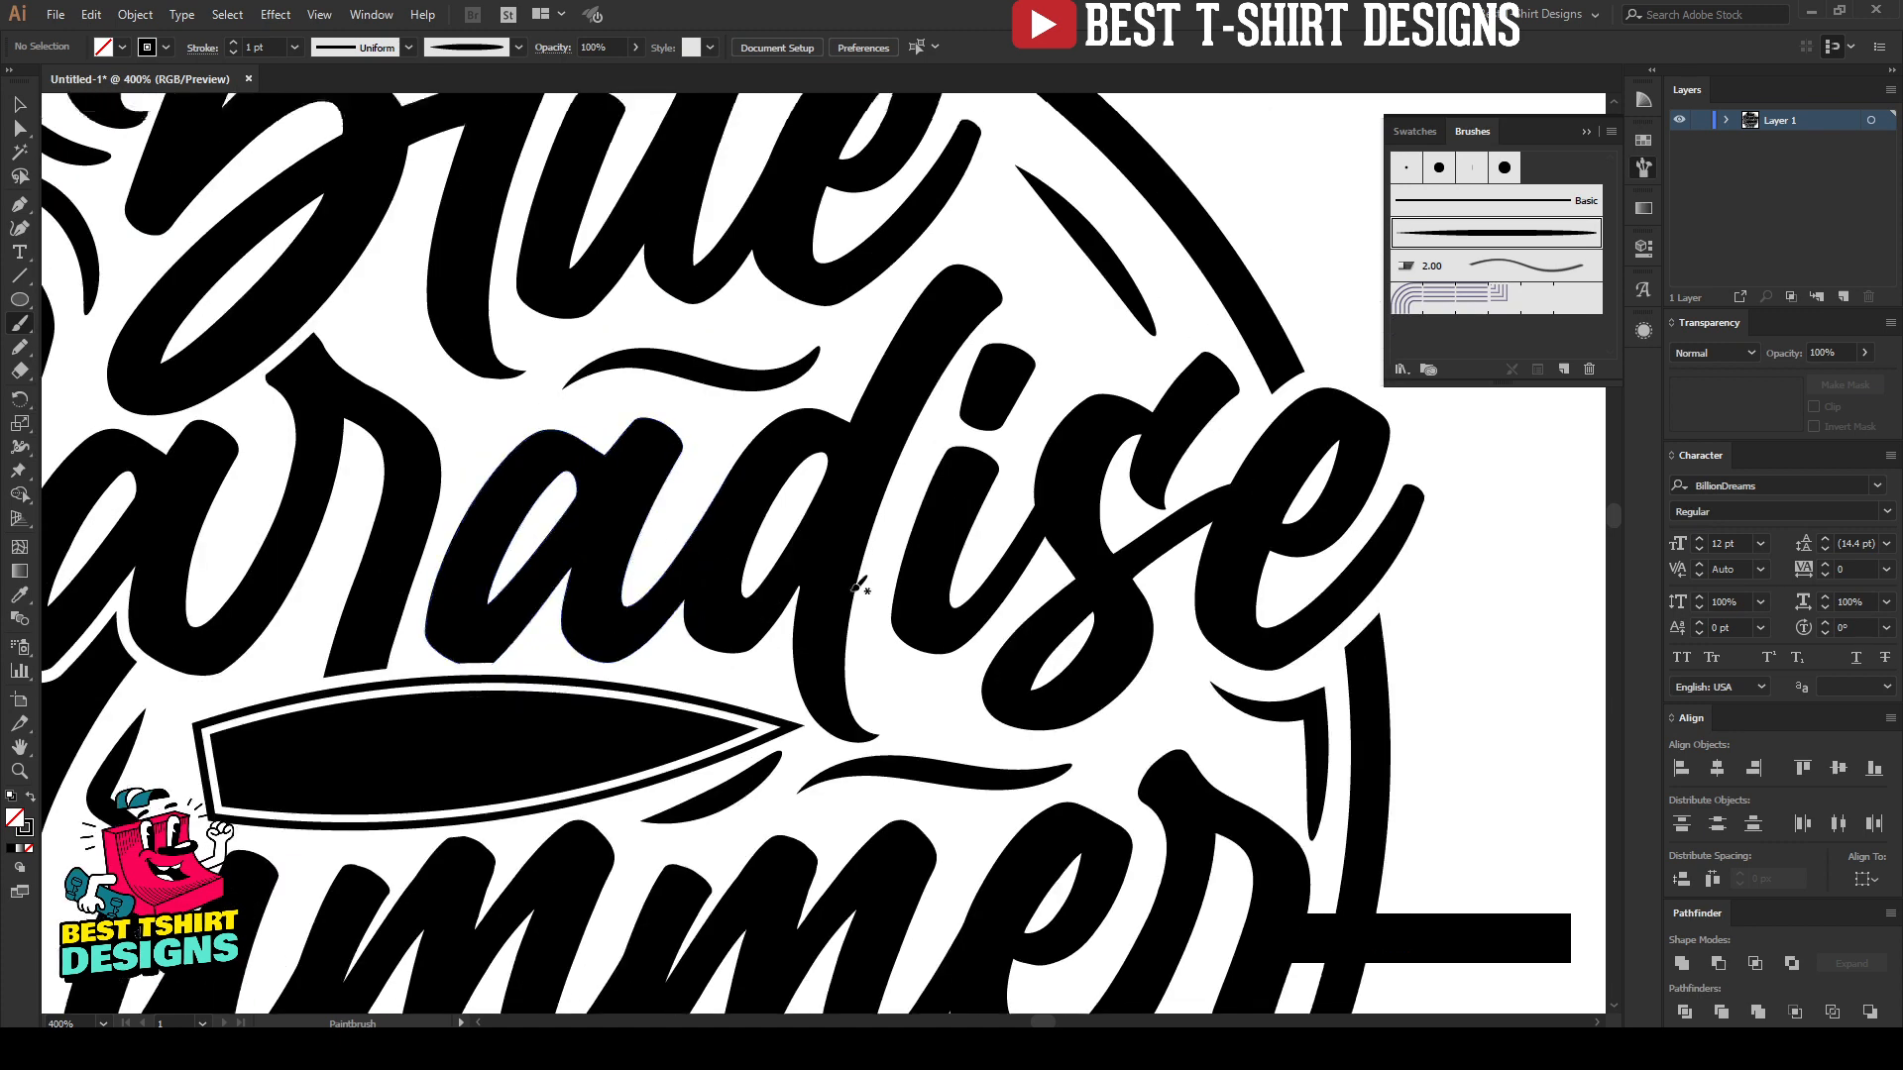
scroll(859, 586, up, 3)
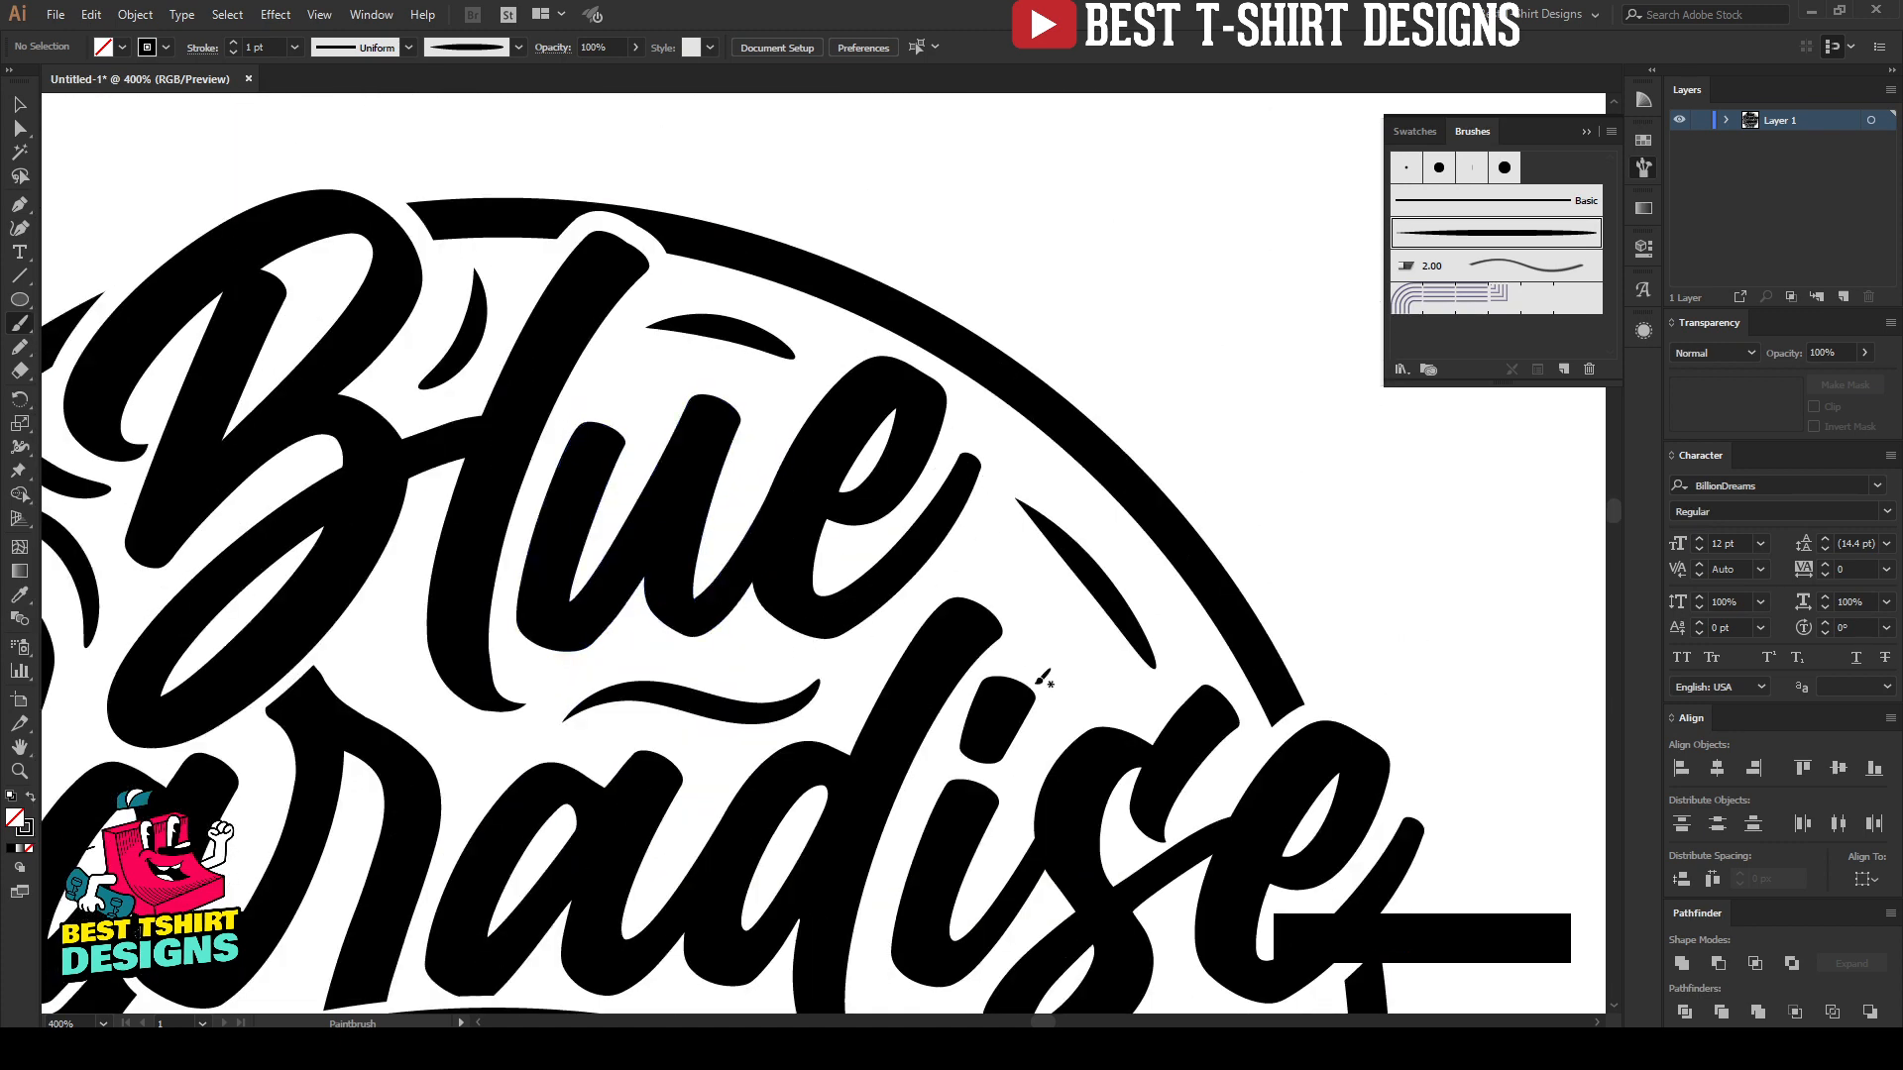
scroll(964, 493, down, 2)
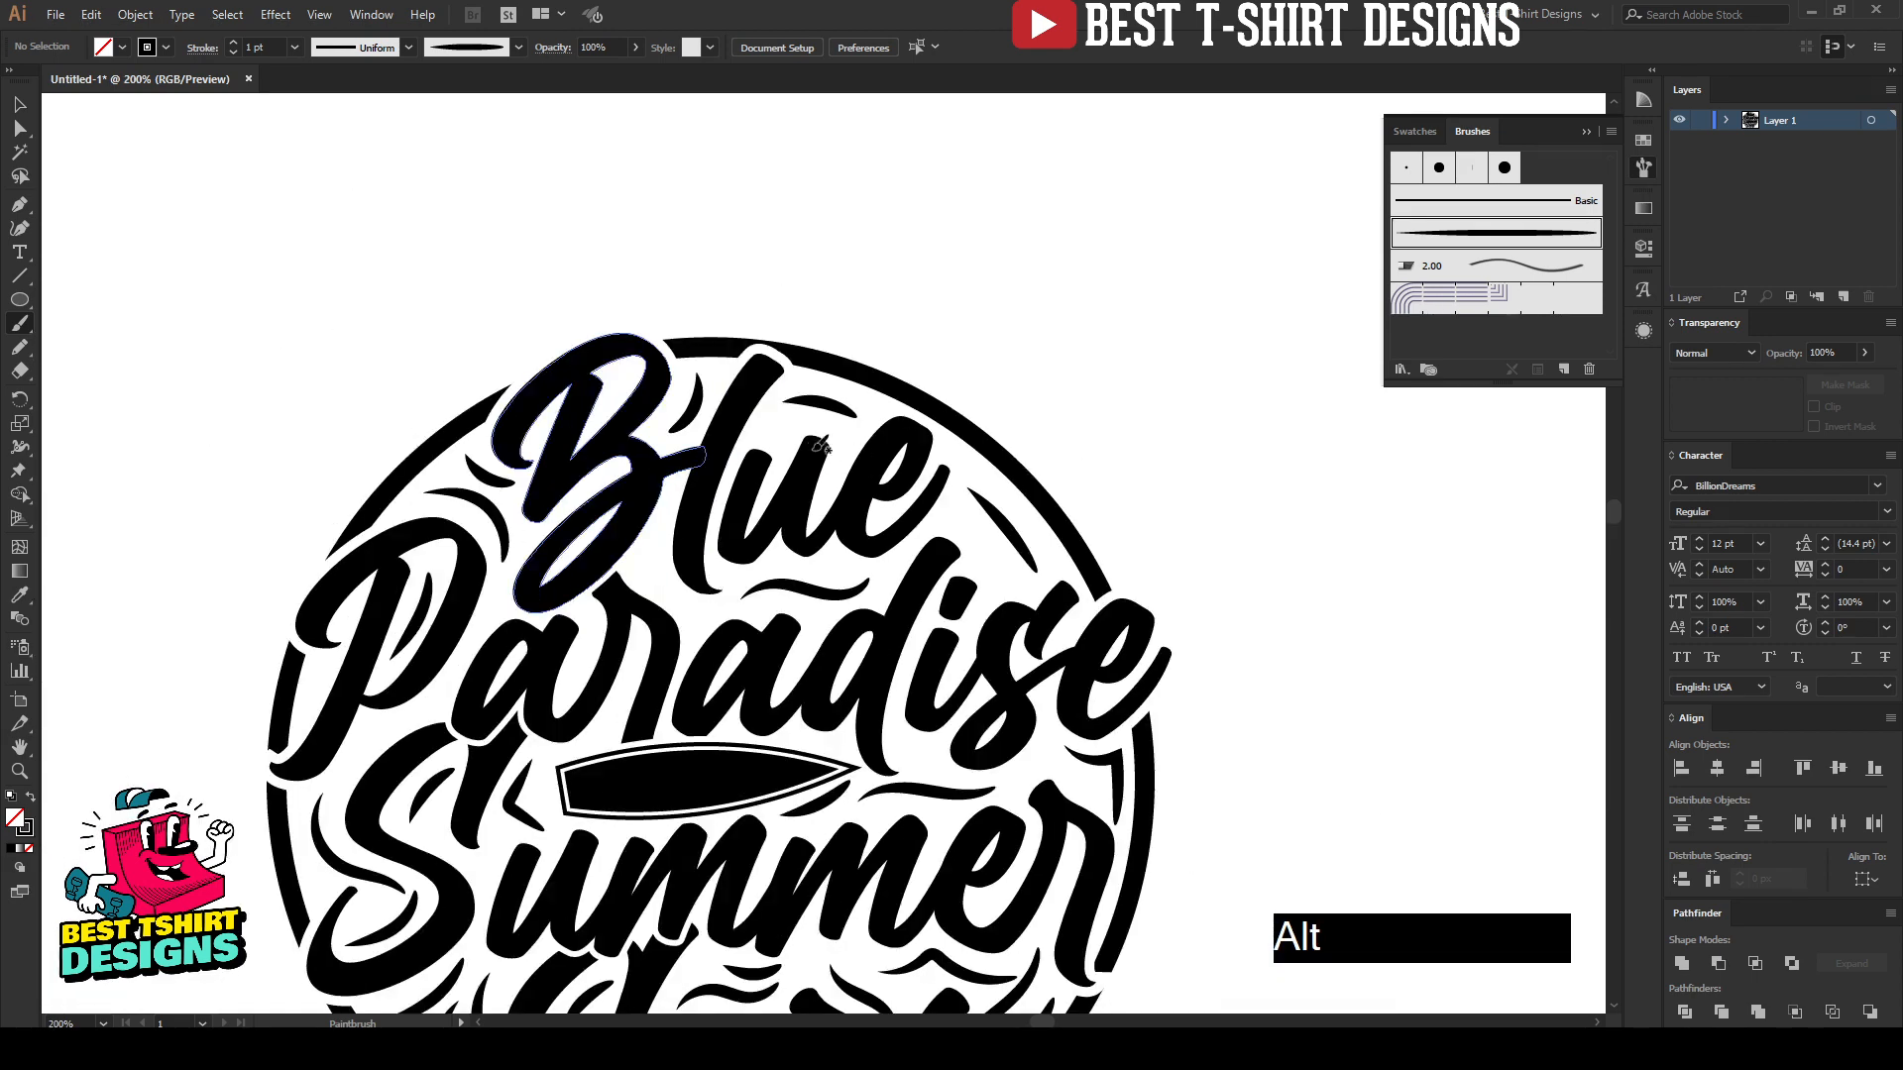
scroll(818, 446, down, 2)
scroll(1035, 318, up, 2)
key(v)
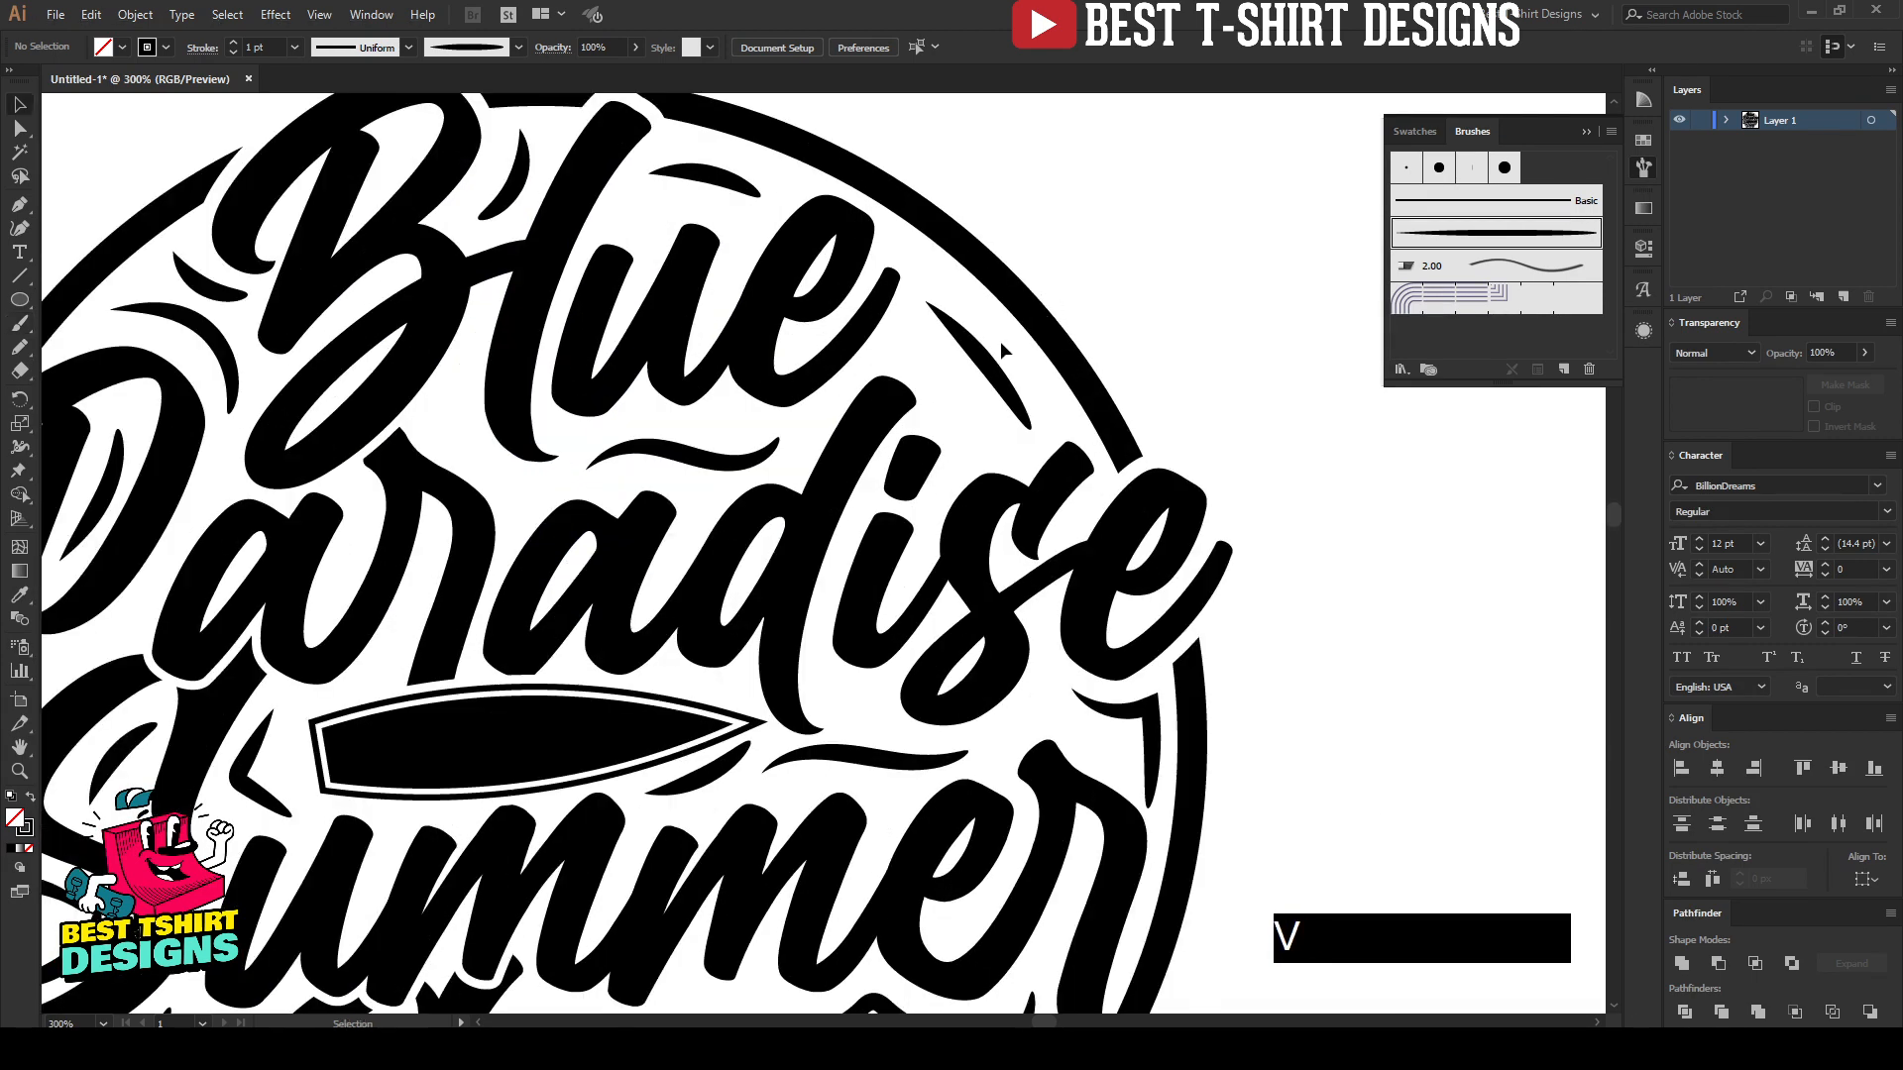
click(999, 374)
key(Delete)
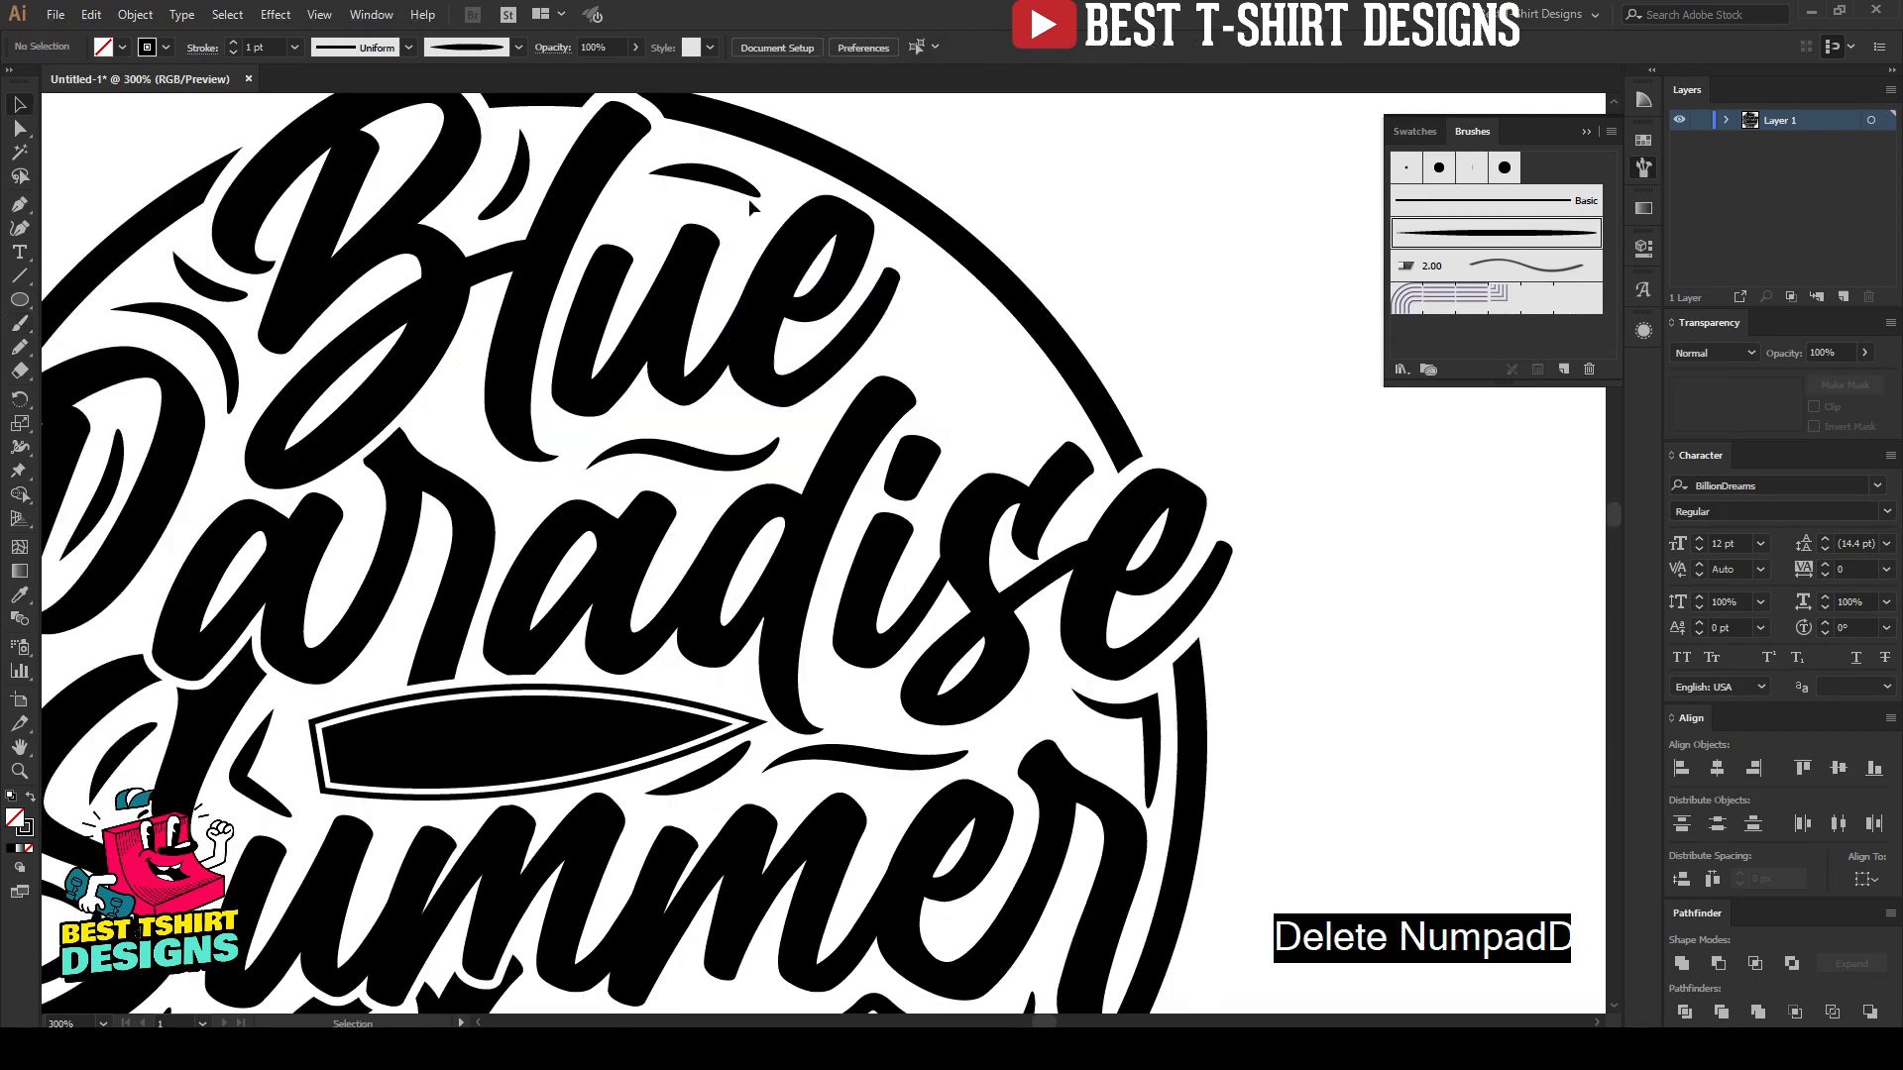
Step: Paint two roughly parallel curved accents between the "e" of "Blue" and the ring, one close to the ring and one nearer the lettering
key(b)
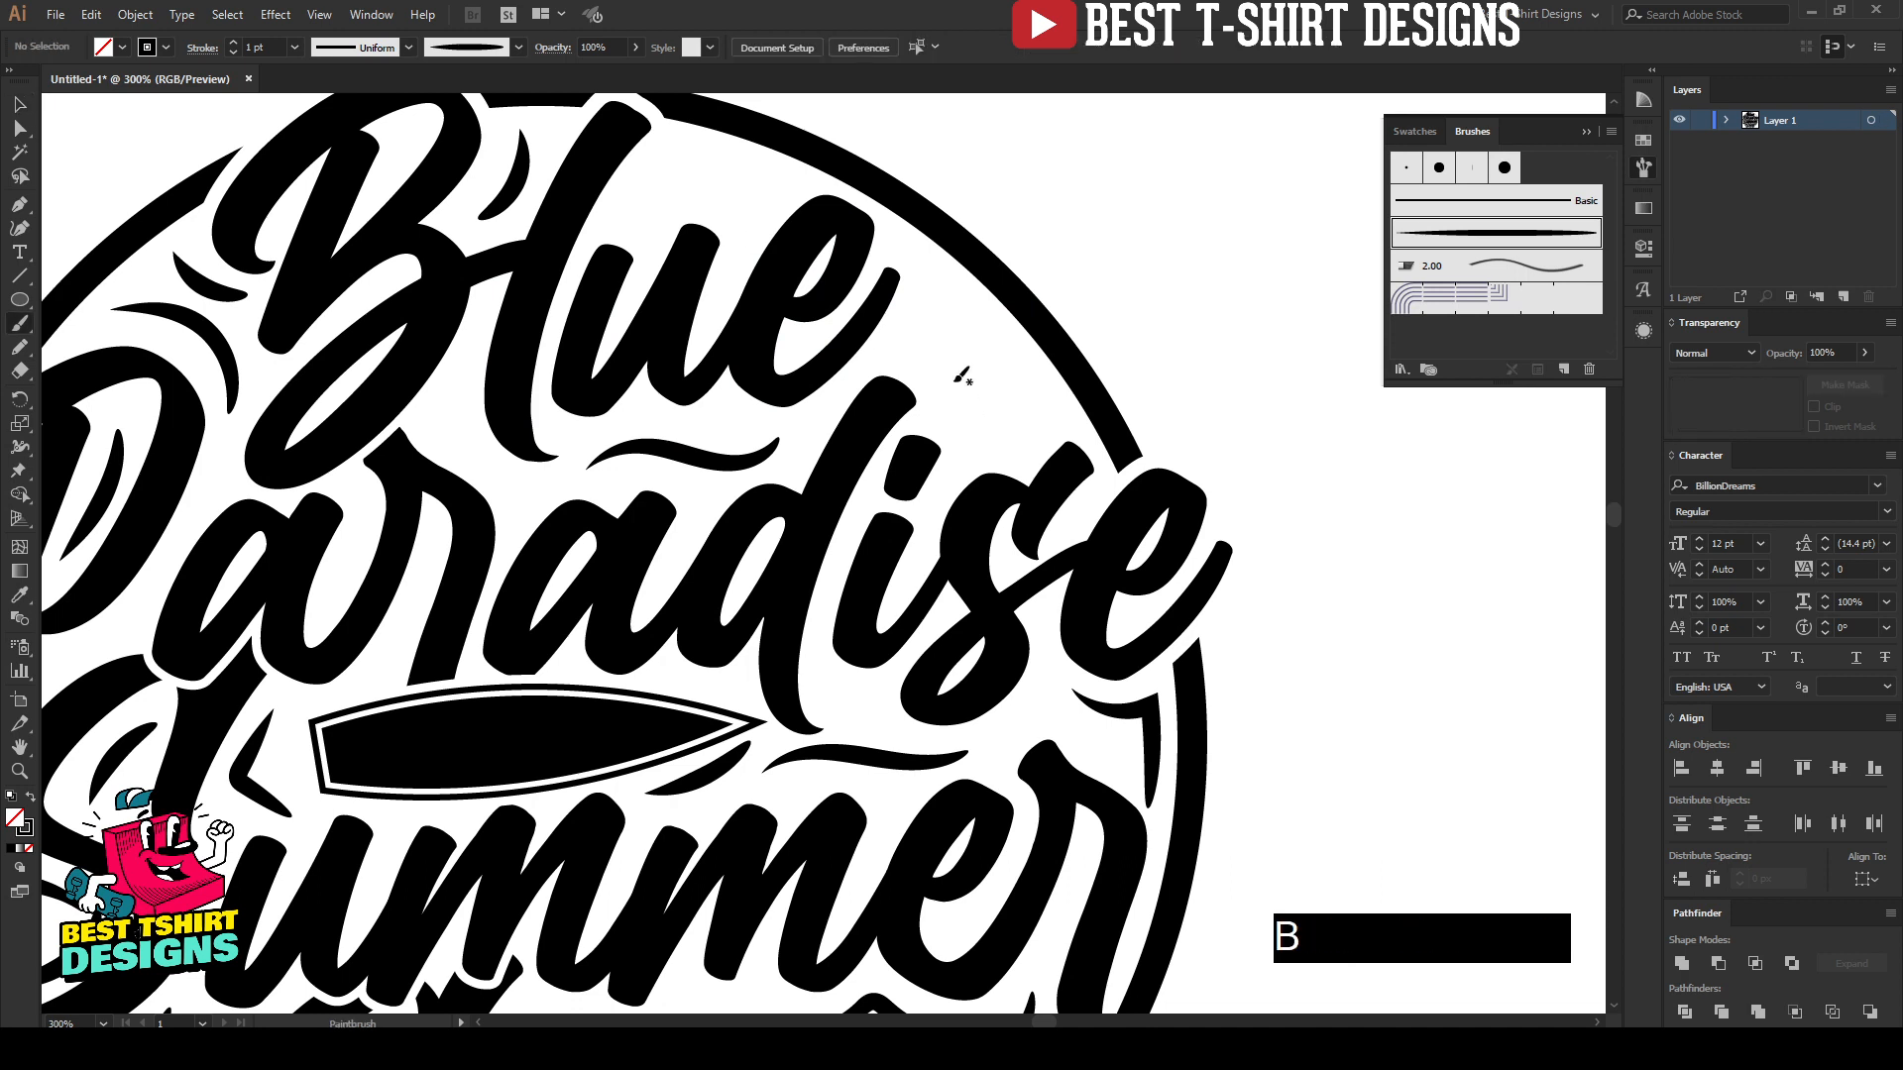
click(929, 298)
drag(1030, 393, 1038, 414)
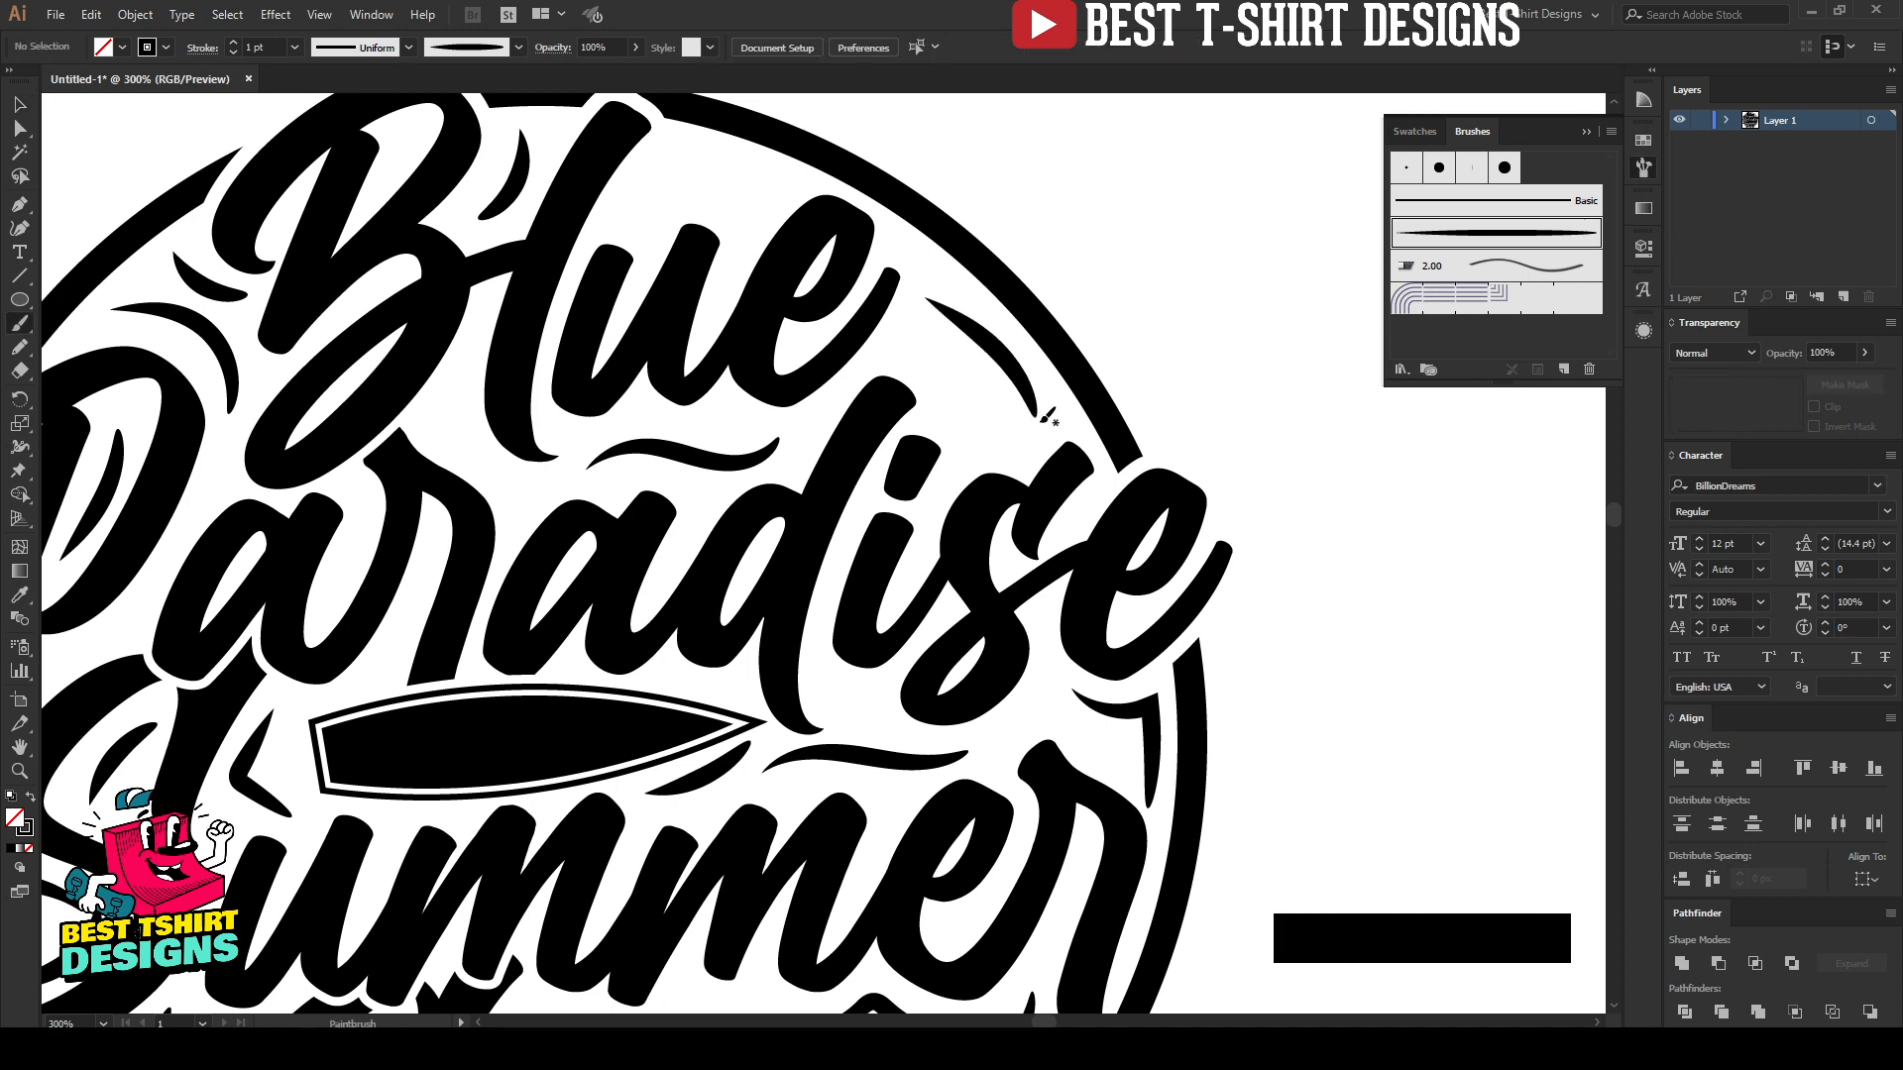
drag(930, 341, 924, 337)
drag(1008, 456, 1005, 454)
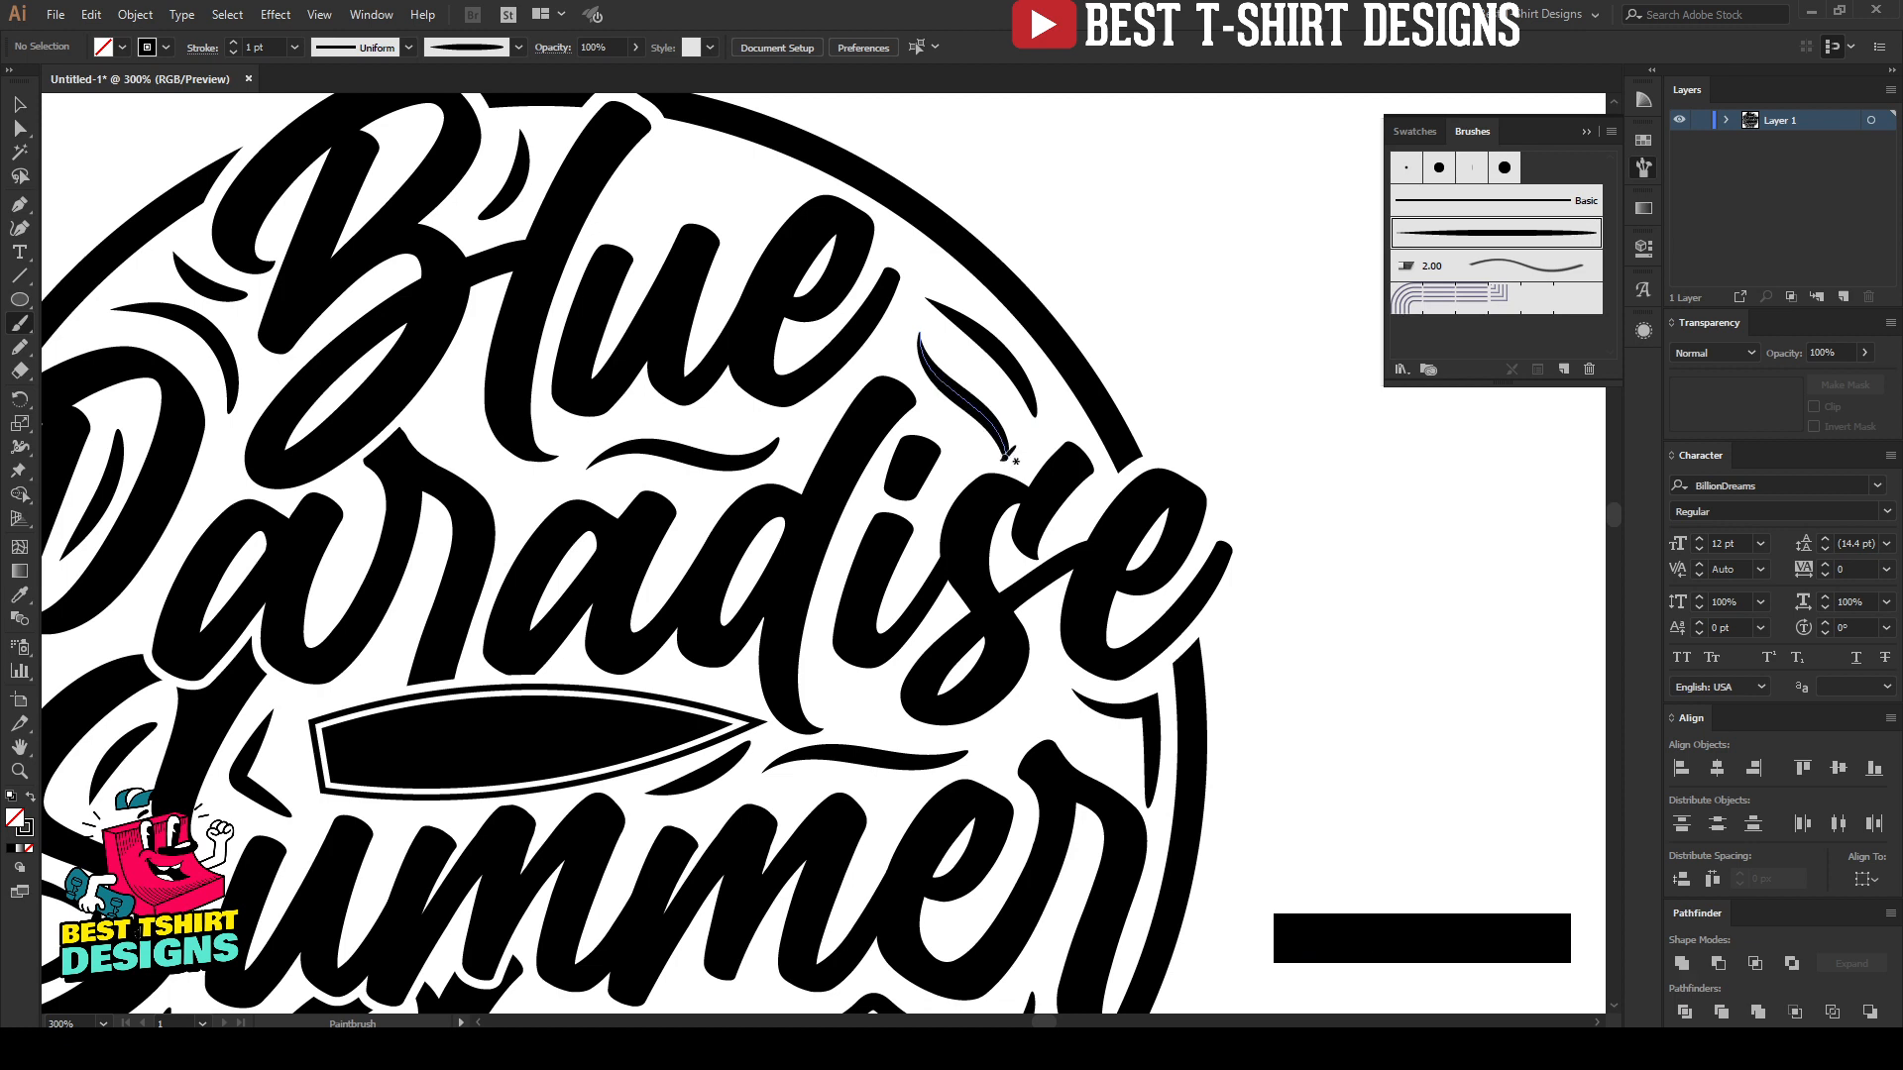
Step: Paint an S-curved accent above the "ue" of "Blue", repainting it once, and add a shorter one directly beneath it
drag(632, 197, 700, 179)
drag(819, 179, 818, 178)
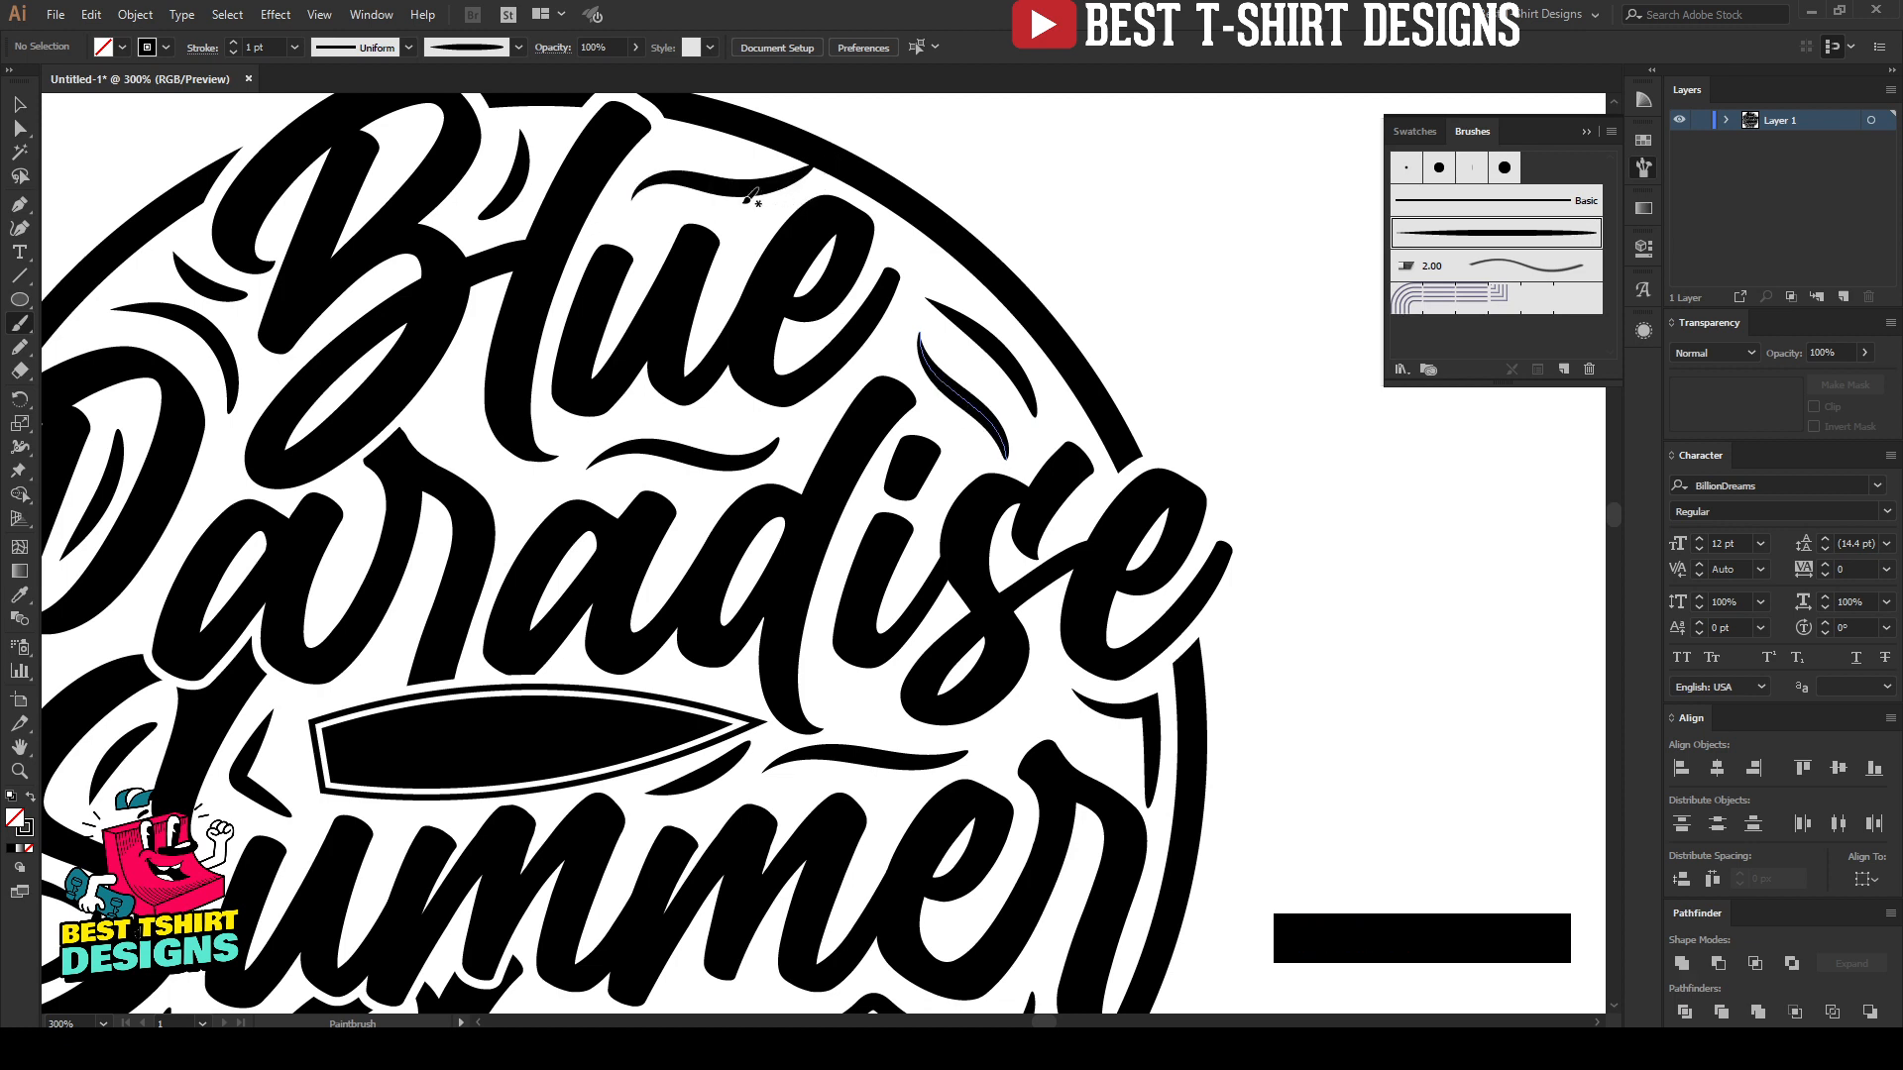
key(ctrl+z)
drag(630, 187, 631, 188)
drag(762, 189, 795, 188)
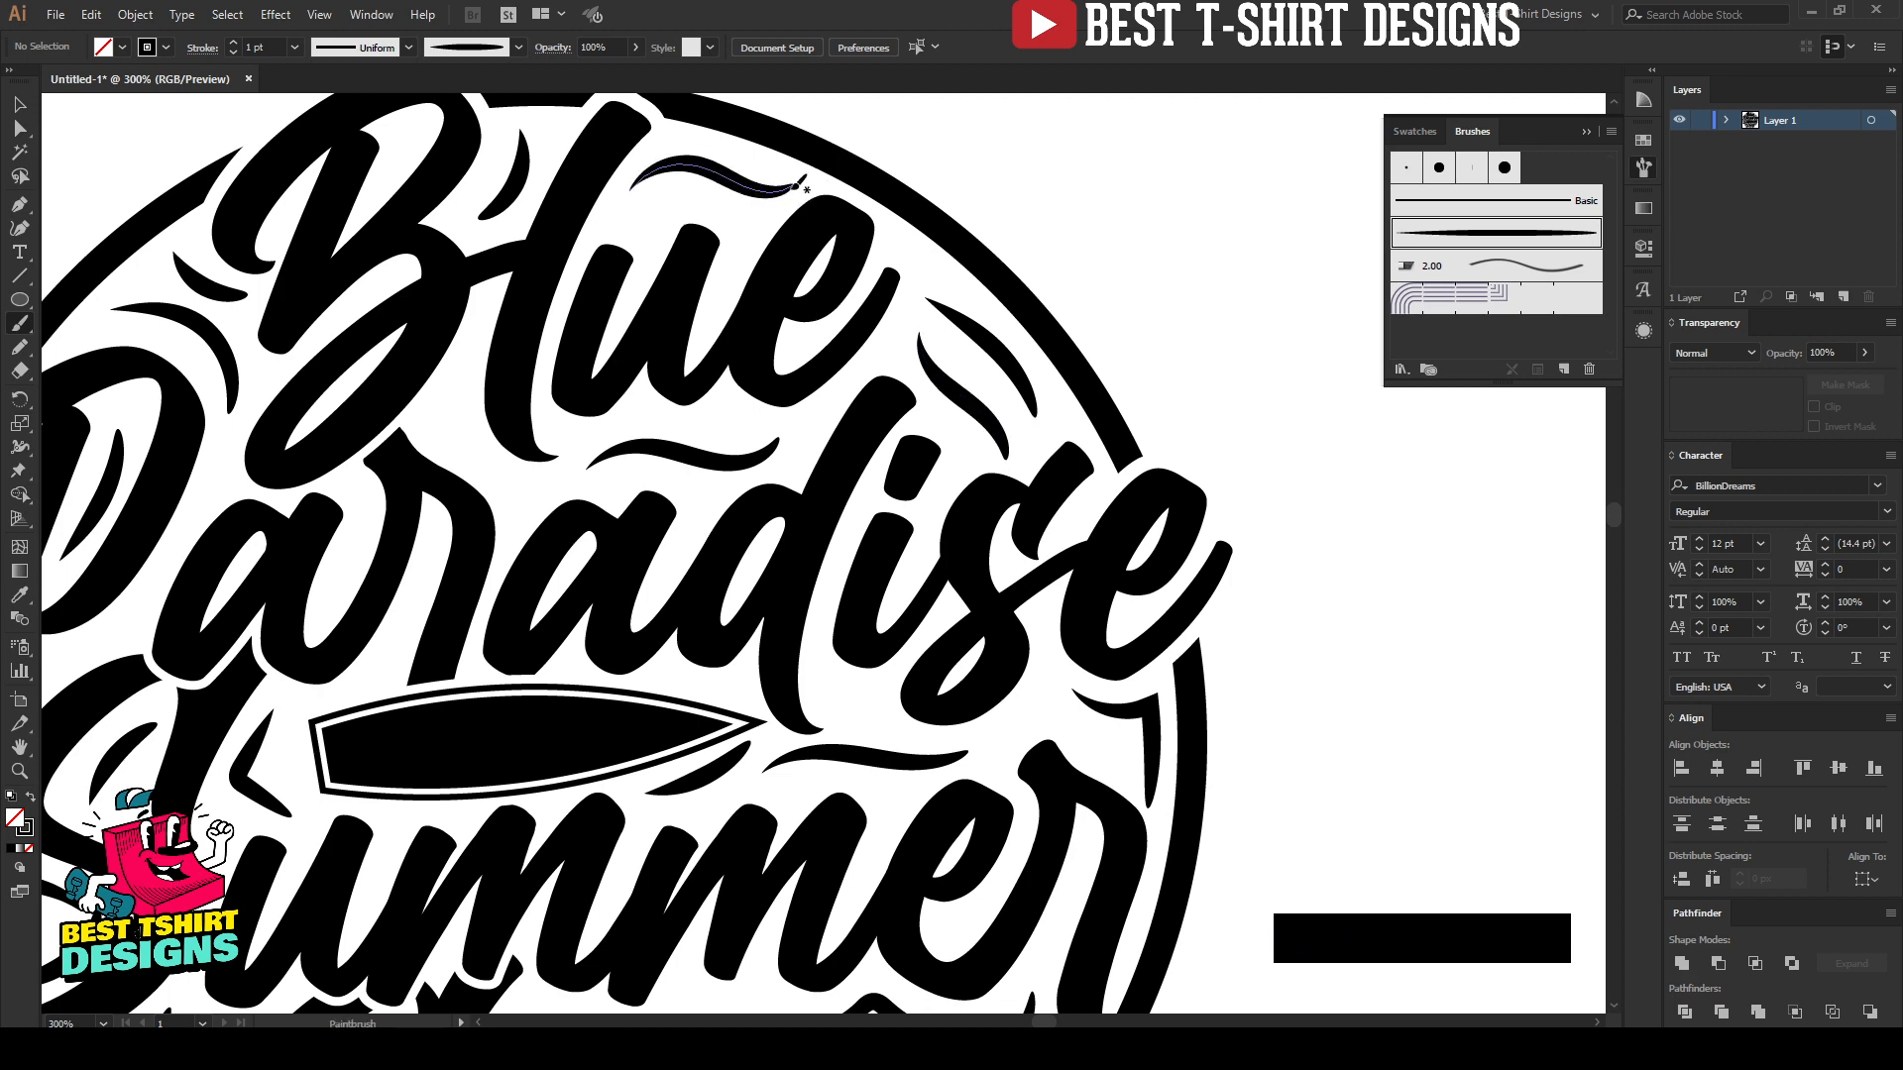
drag(638, 224, 758, 225)
scroll(775, 235, down, 2)
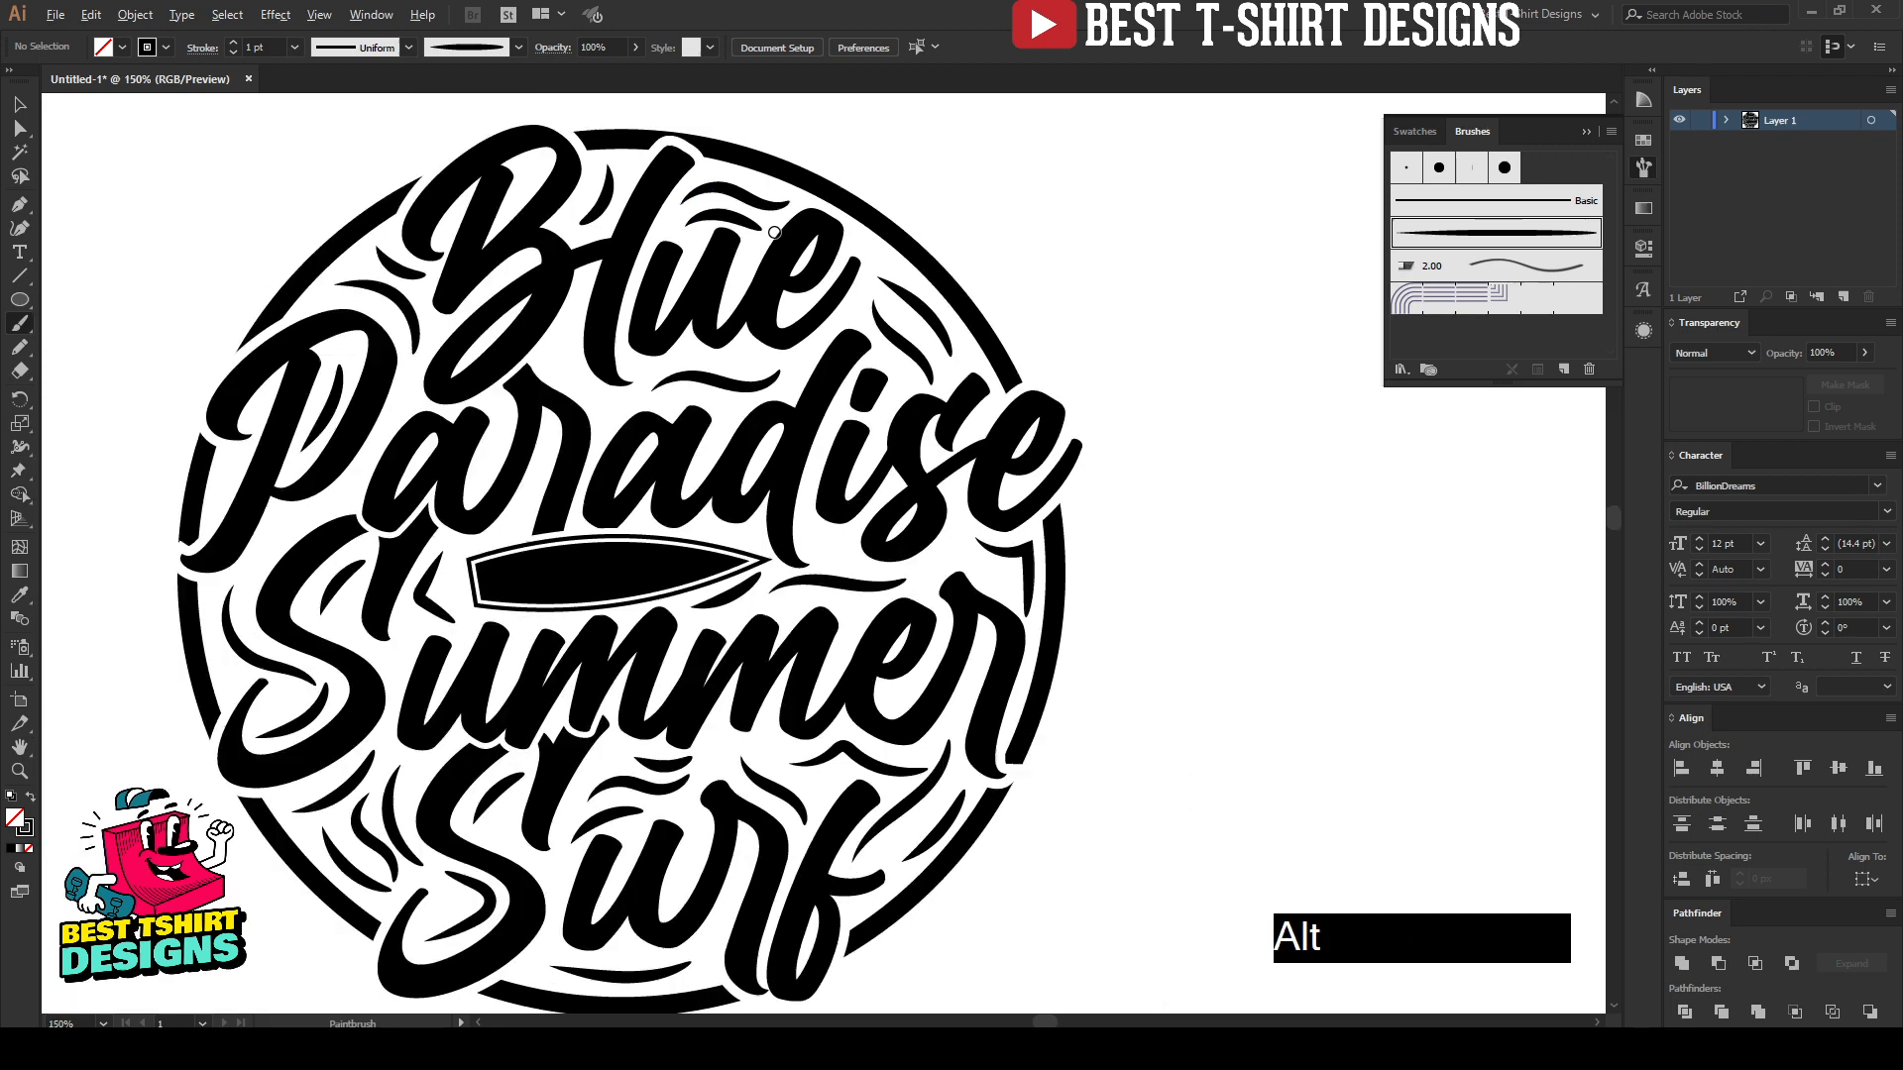
Step: Create an opacity mask on the surfboard group and open the mask for editing
key(v)
click(879, 468)
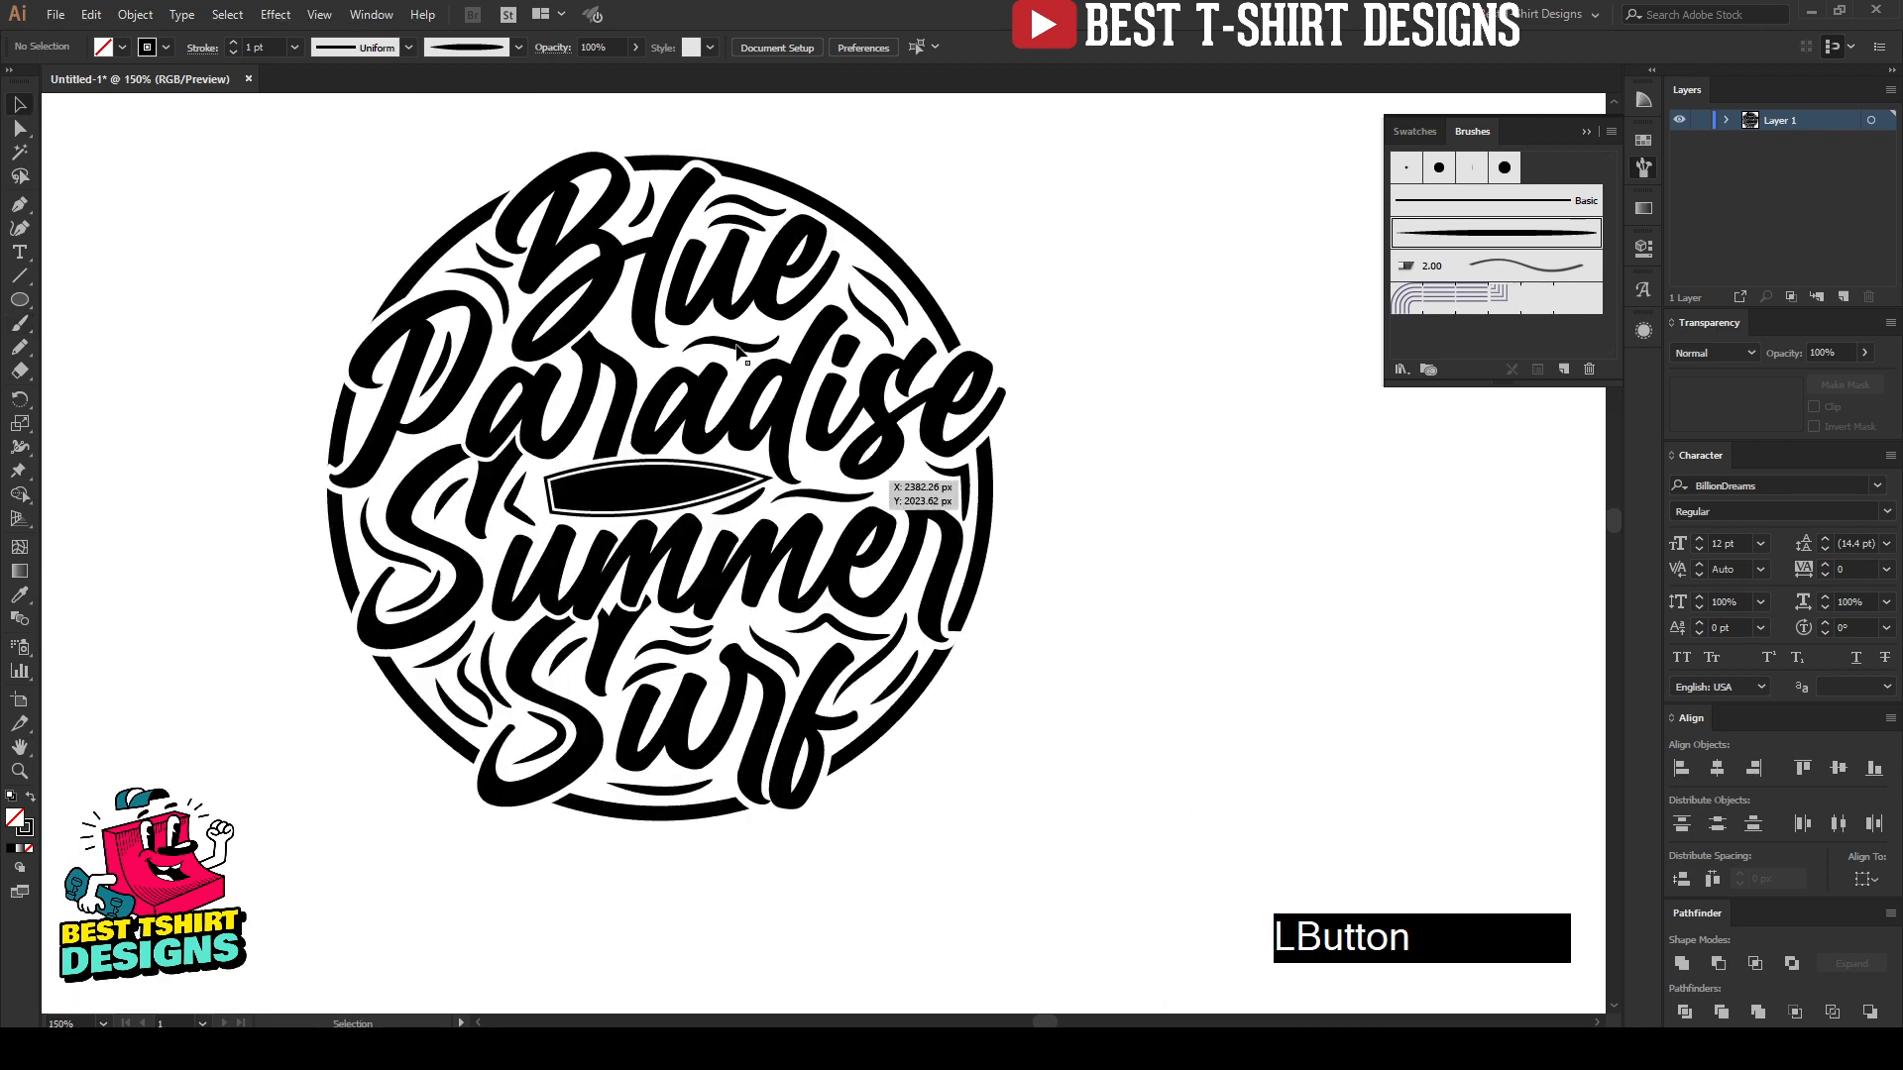
scroll(600, 218, up, 1)
scroll(599, 218, up, 1)
click(572, 602)
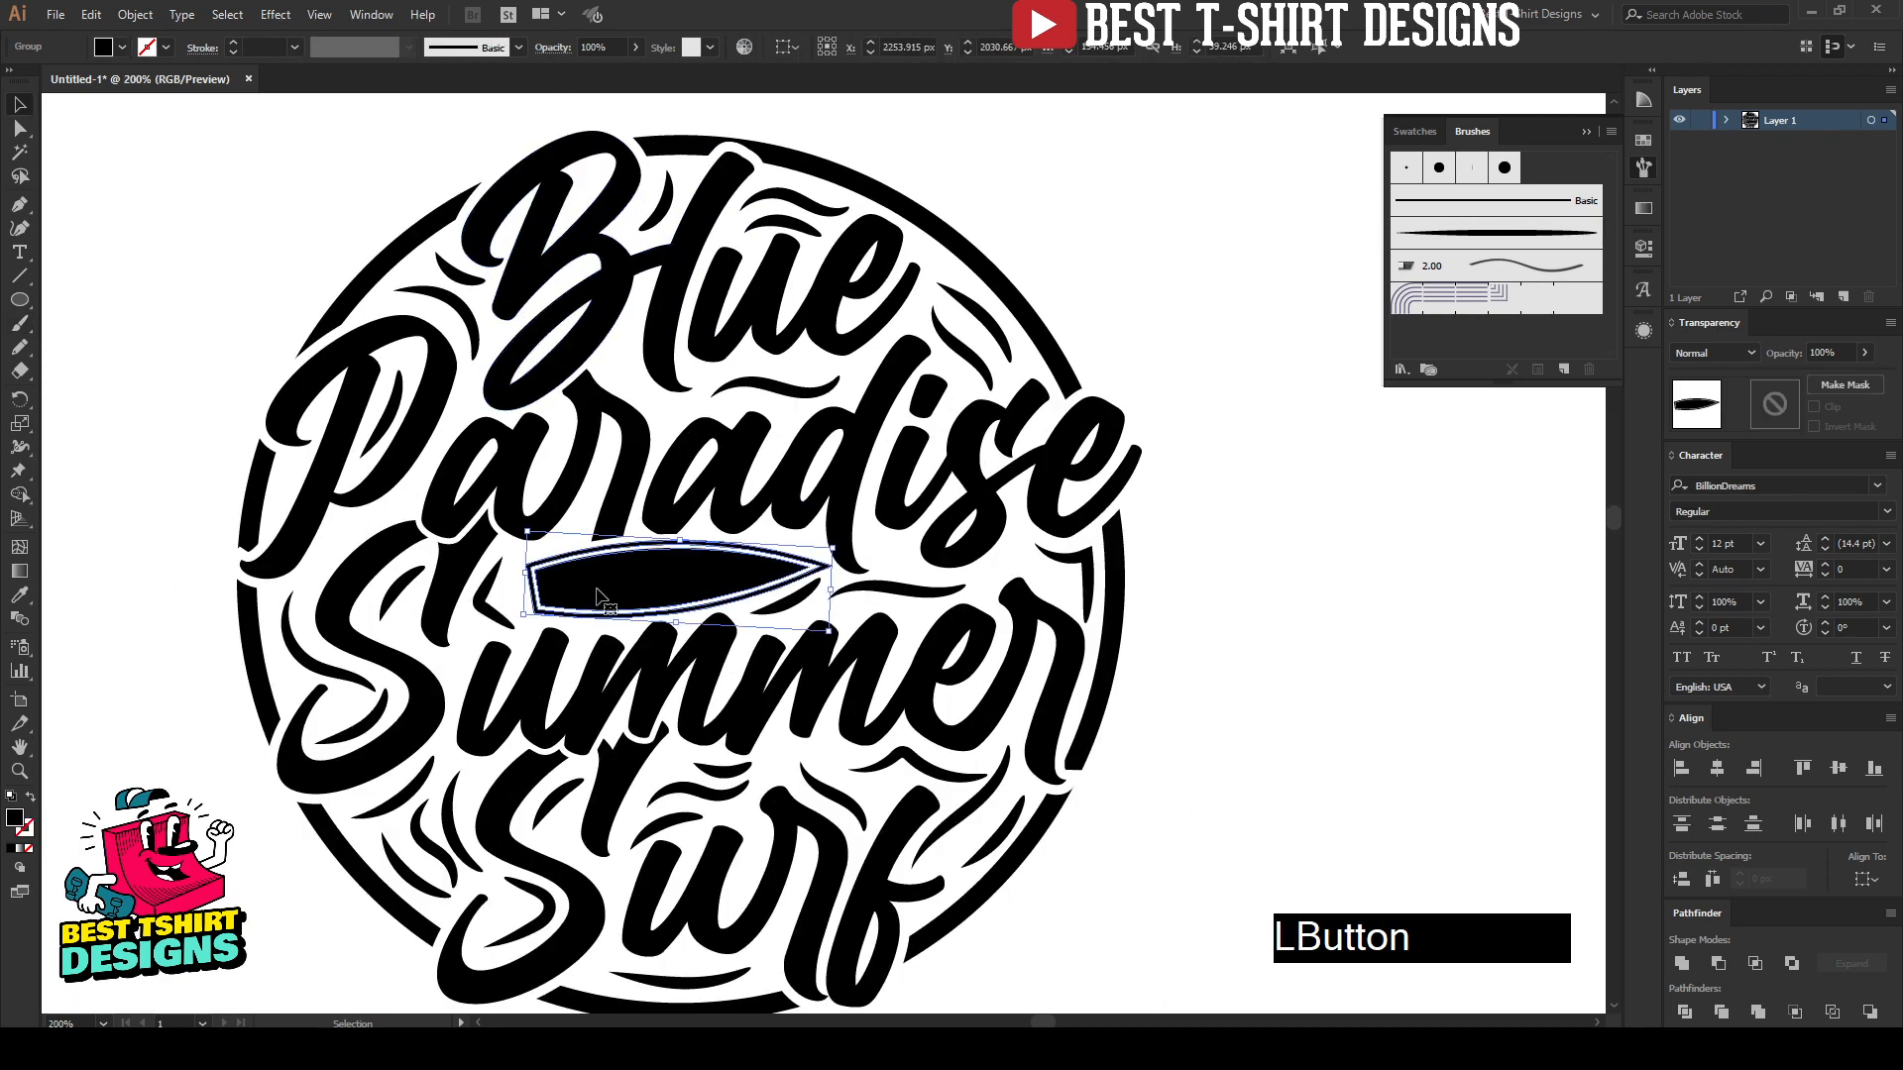
scroll(572, 602, up, 1)
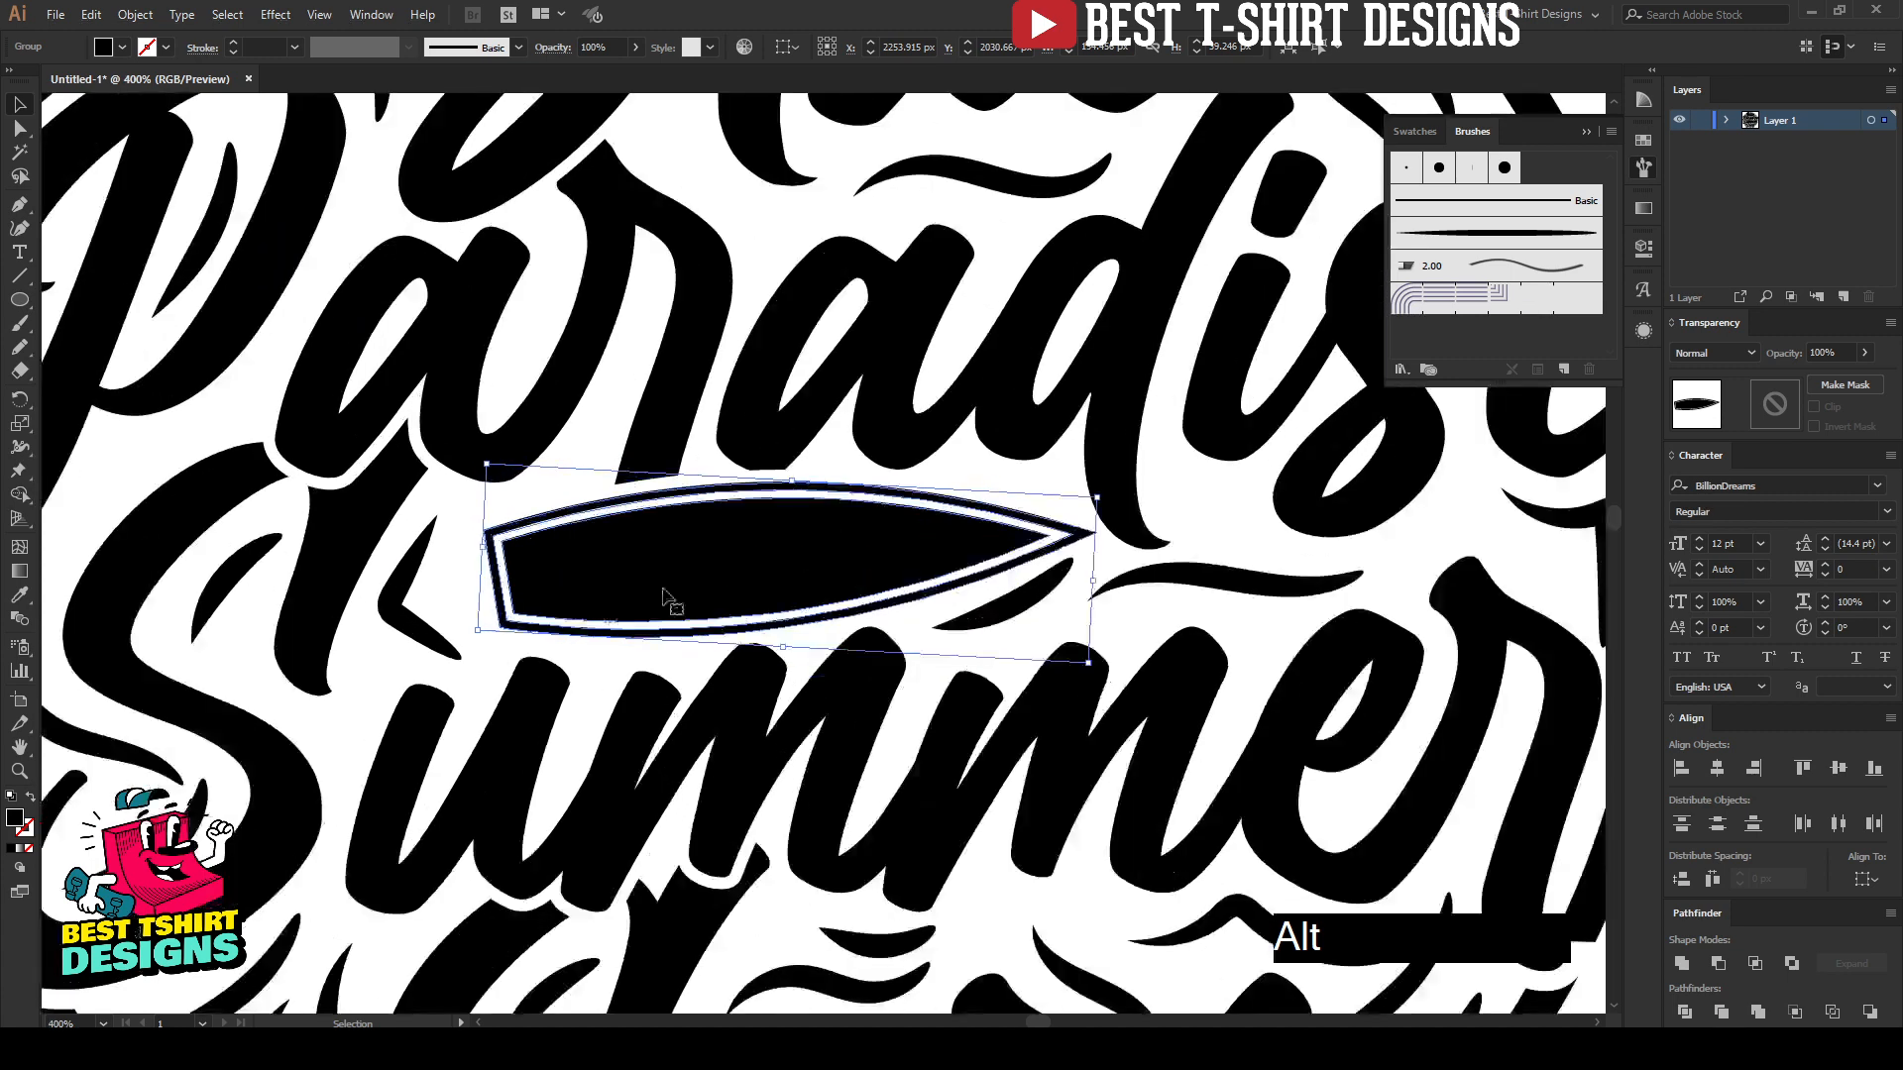
click(1766, 417)
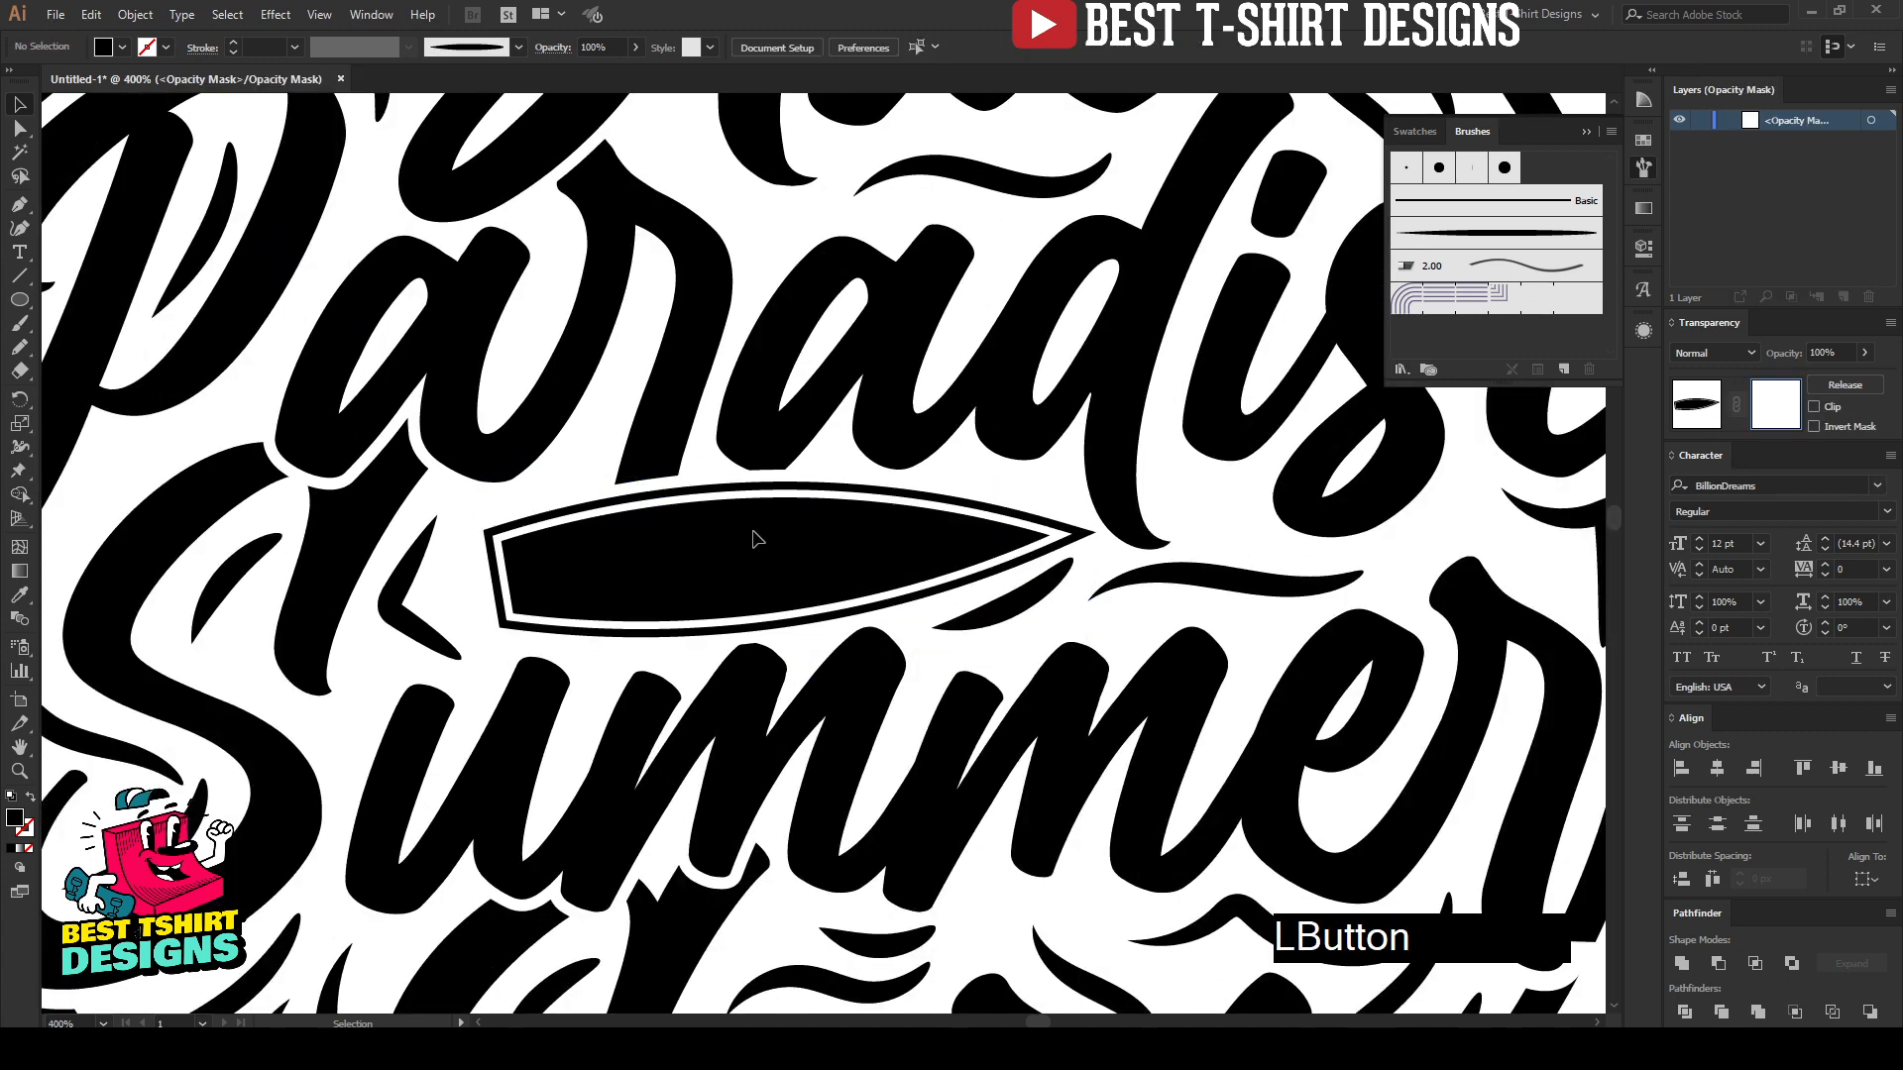
Step: Try a wavy mask stroke across the surfboard's blunt end, thin it to 0.5 pt, and delete it
key(b)
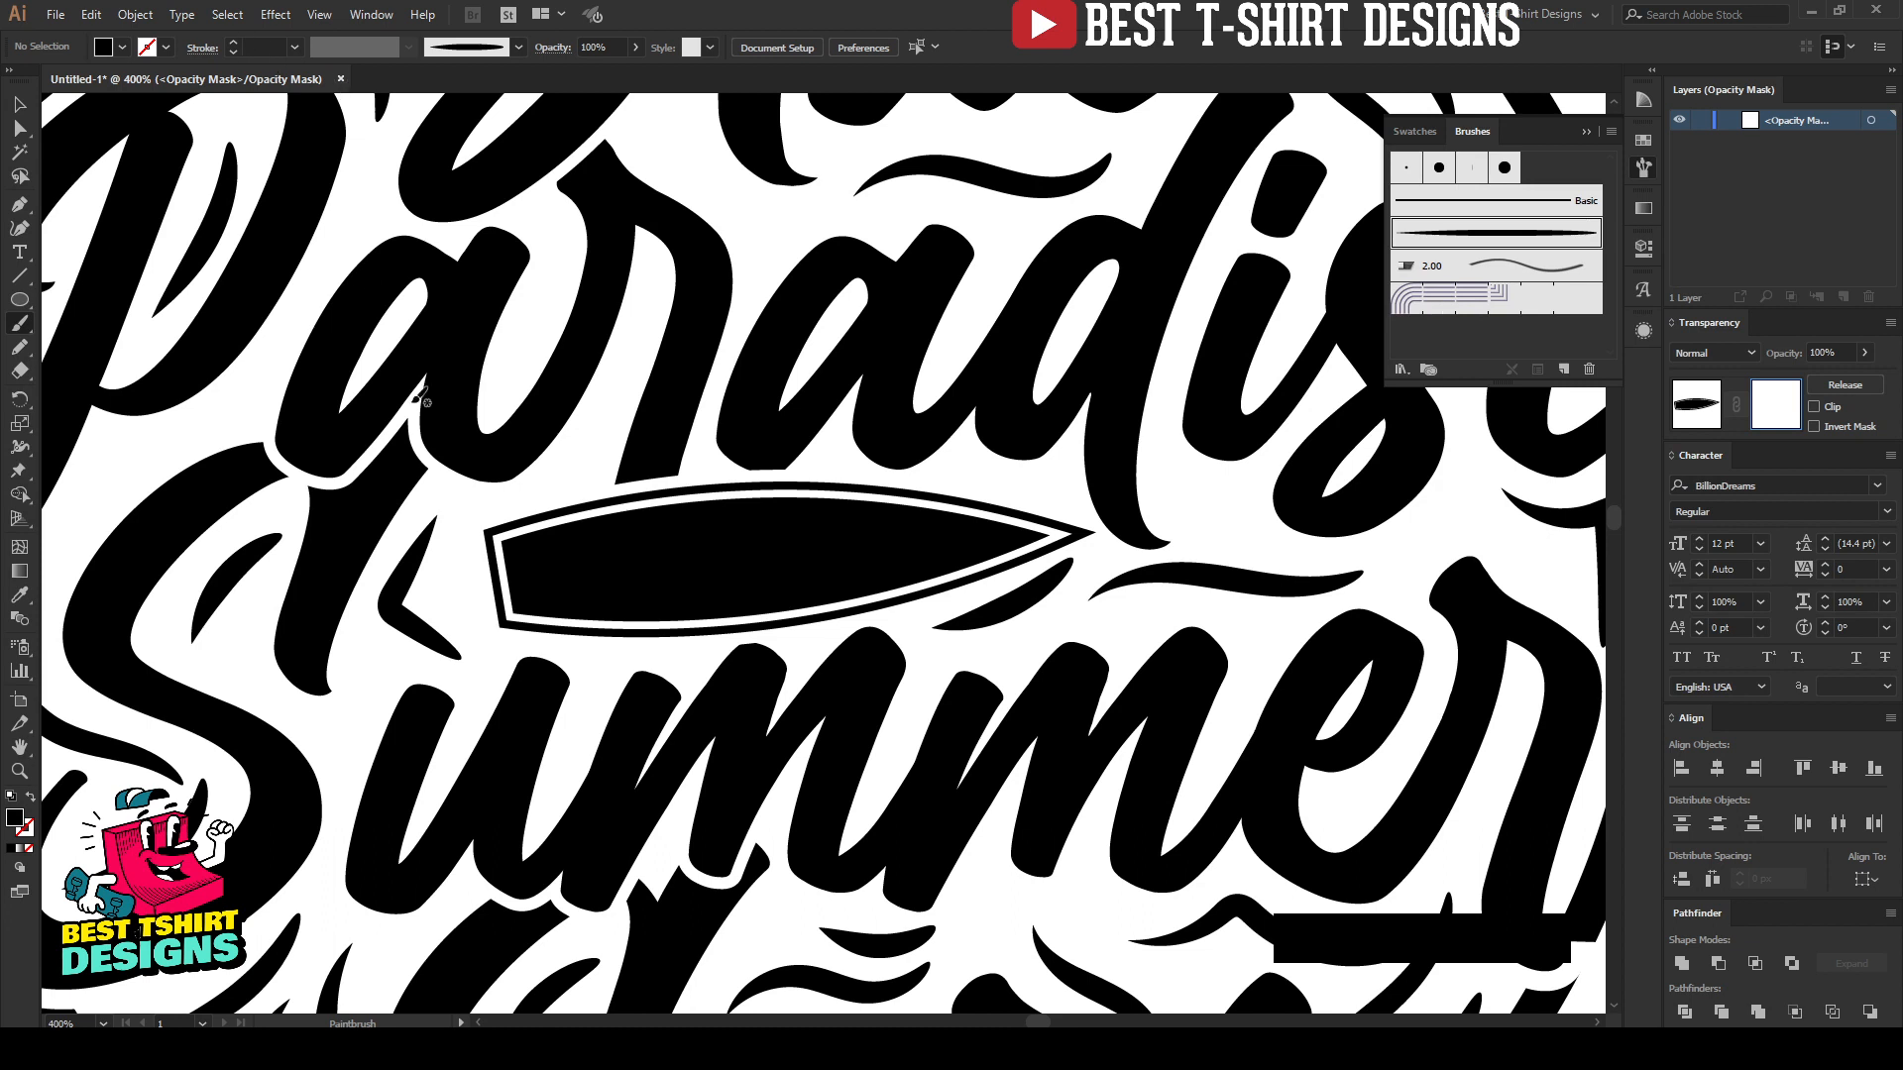
drag(443, 679, 685, 543)
key(v)
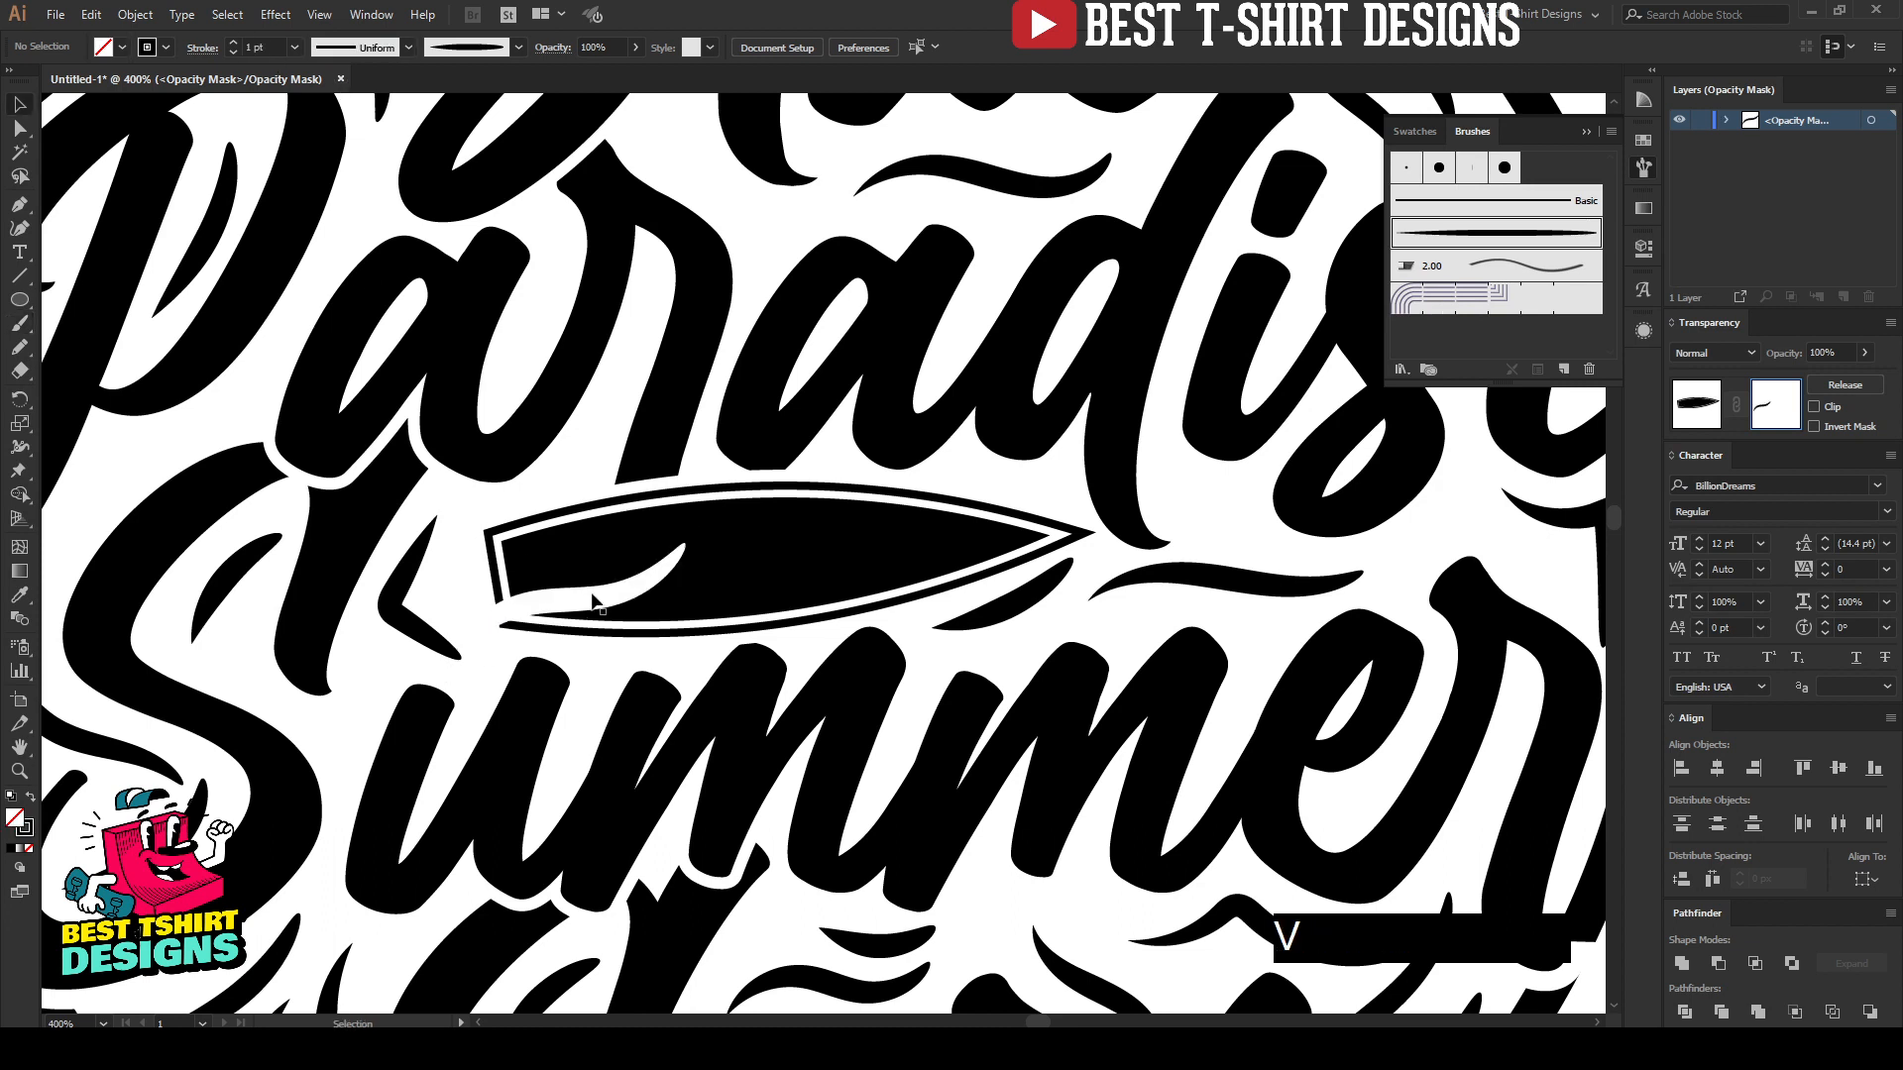
click(593, 591)
scroll(267, 46, down, 3)
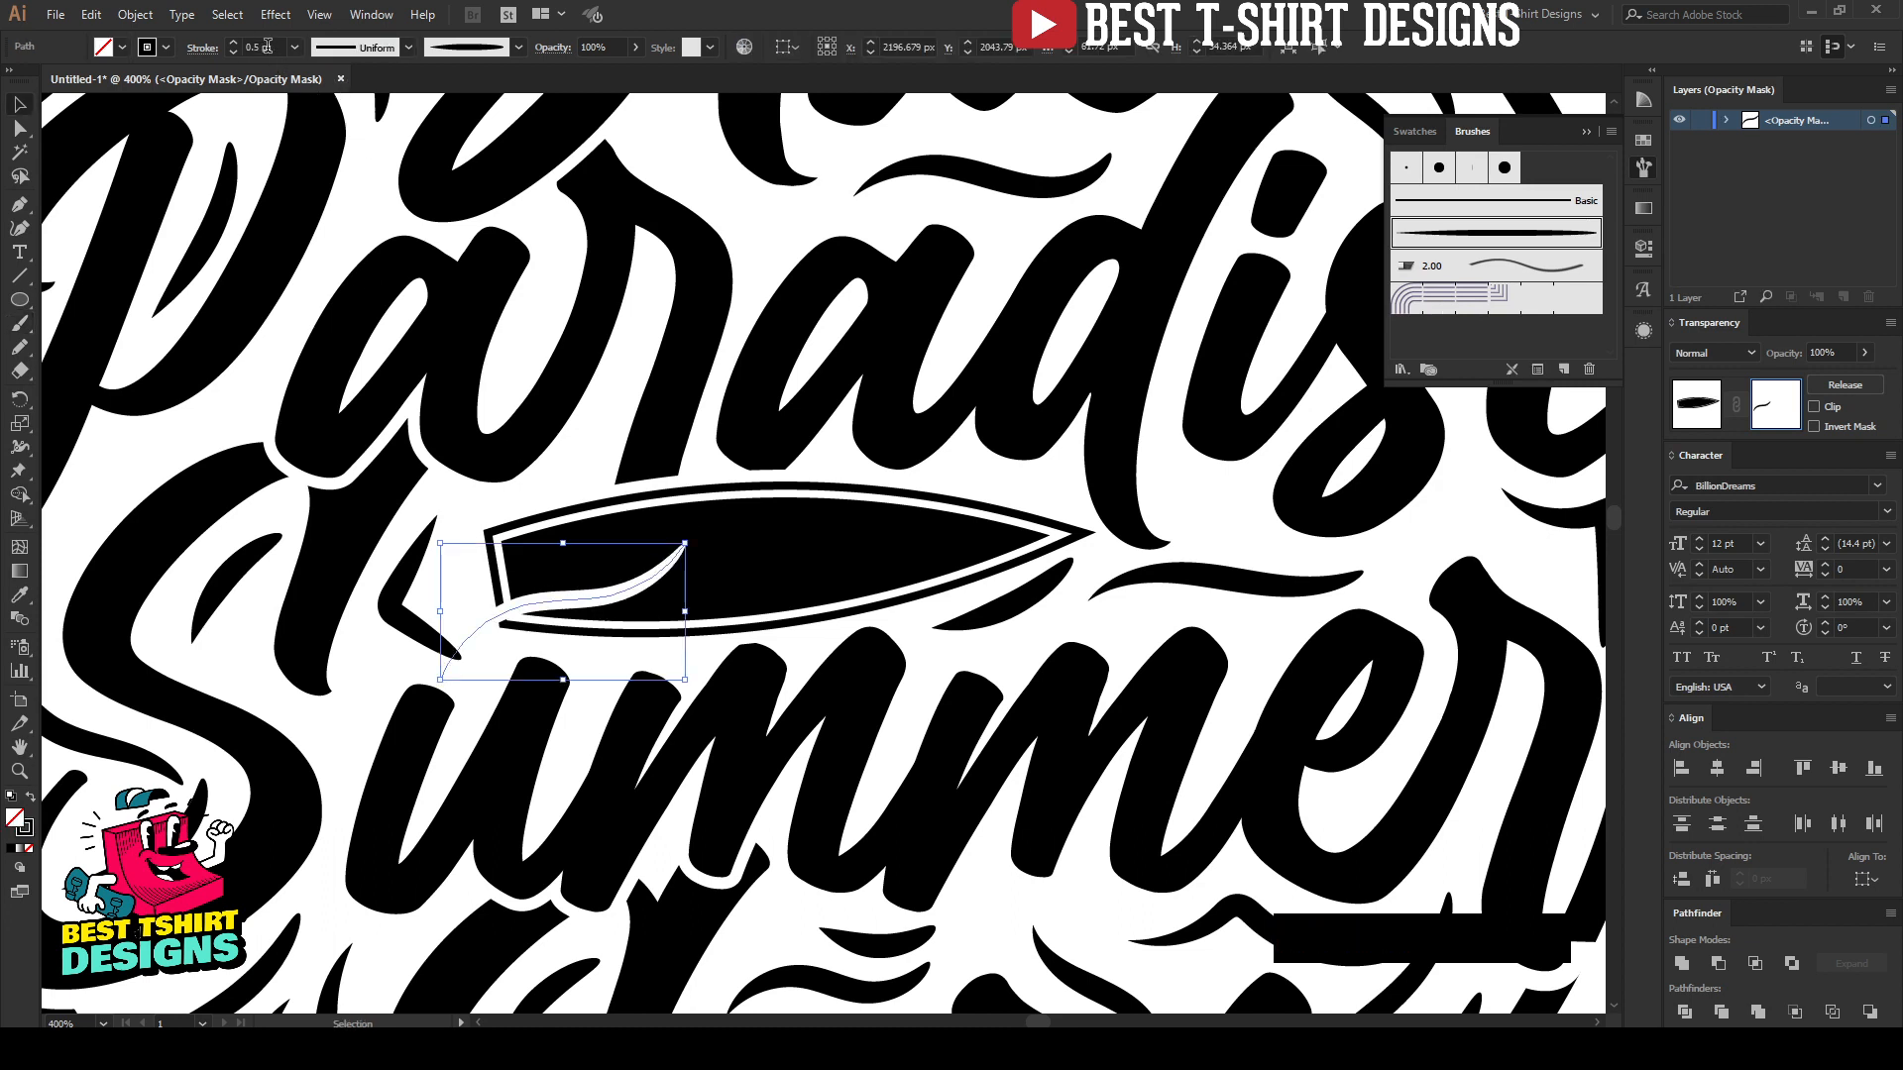
scroll(266, 46, up, 1)
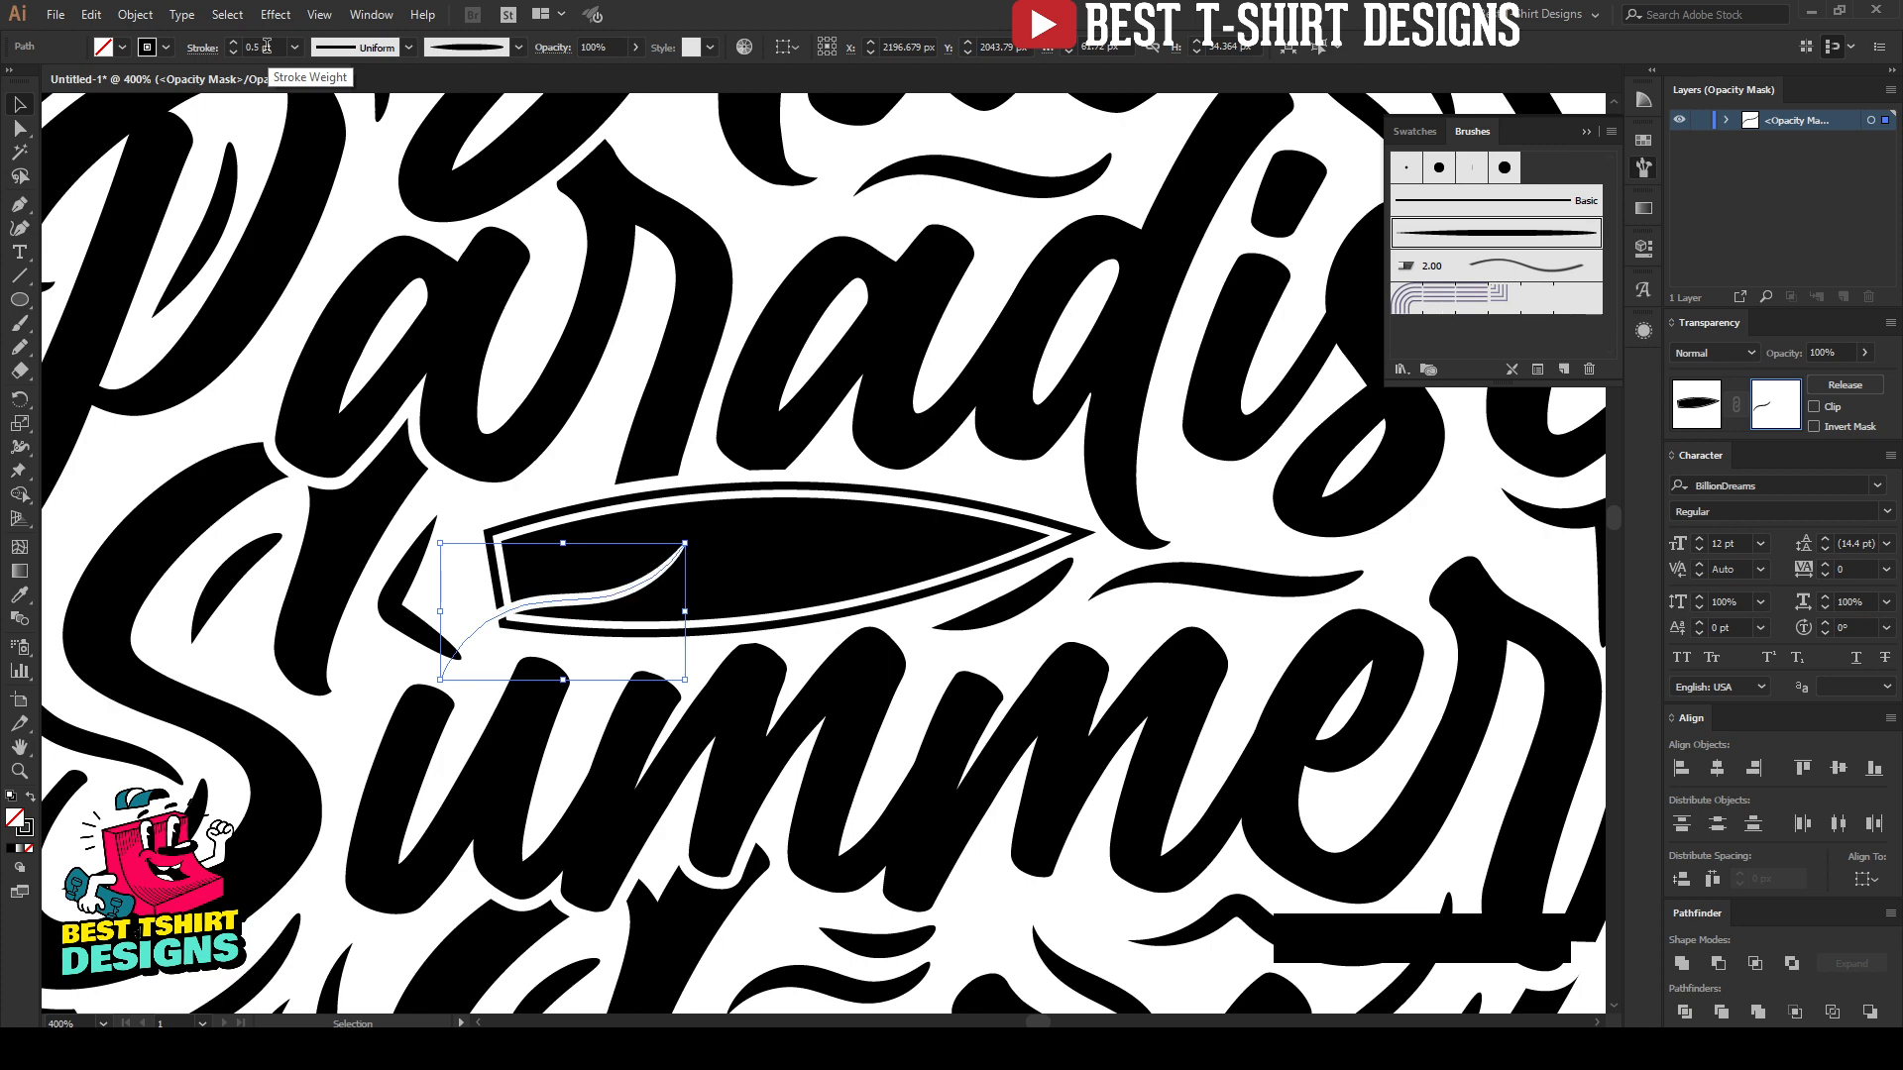
key(Delete)
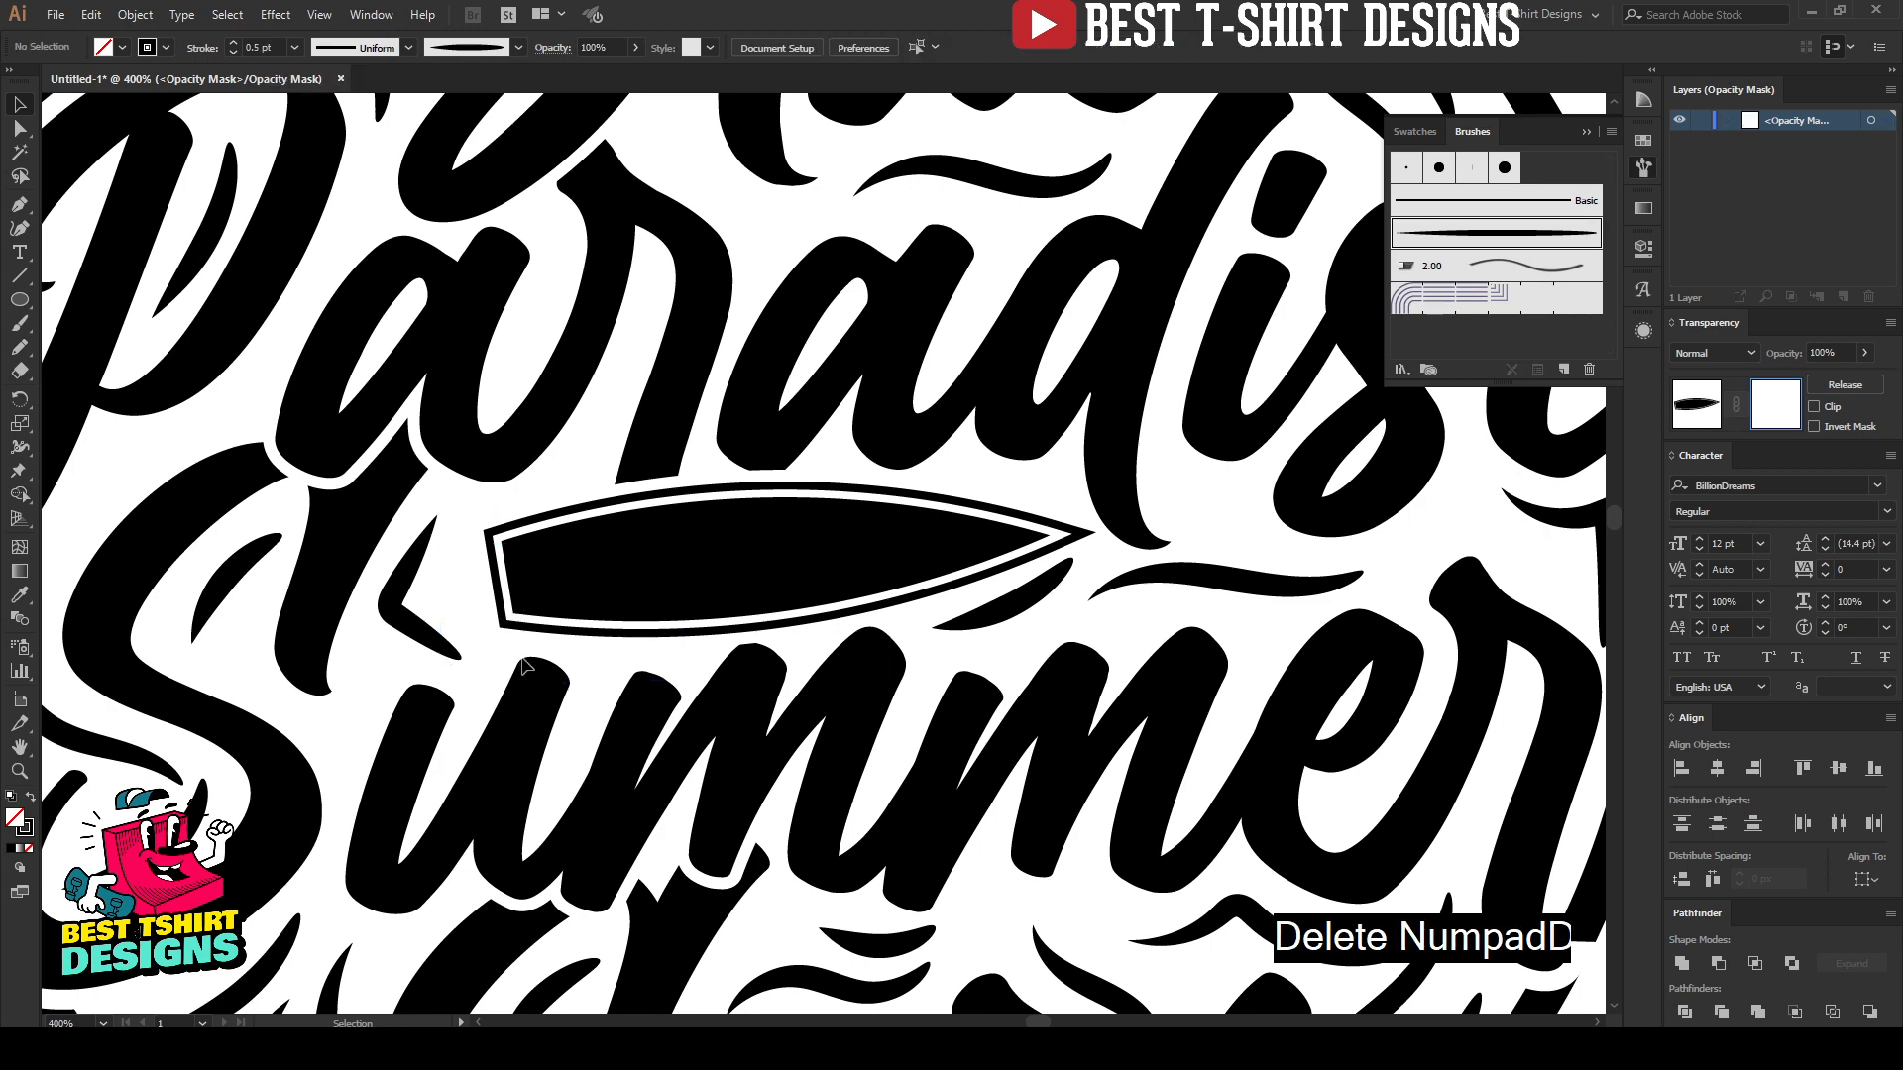
Step: Paint a curling spiral wave in the mask near the surfboard's blunt end and try a second curl beside it, undoing the second
key(b)
scroll(682, 573, up, 1)
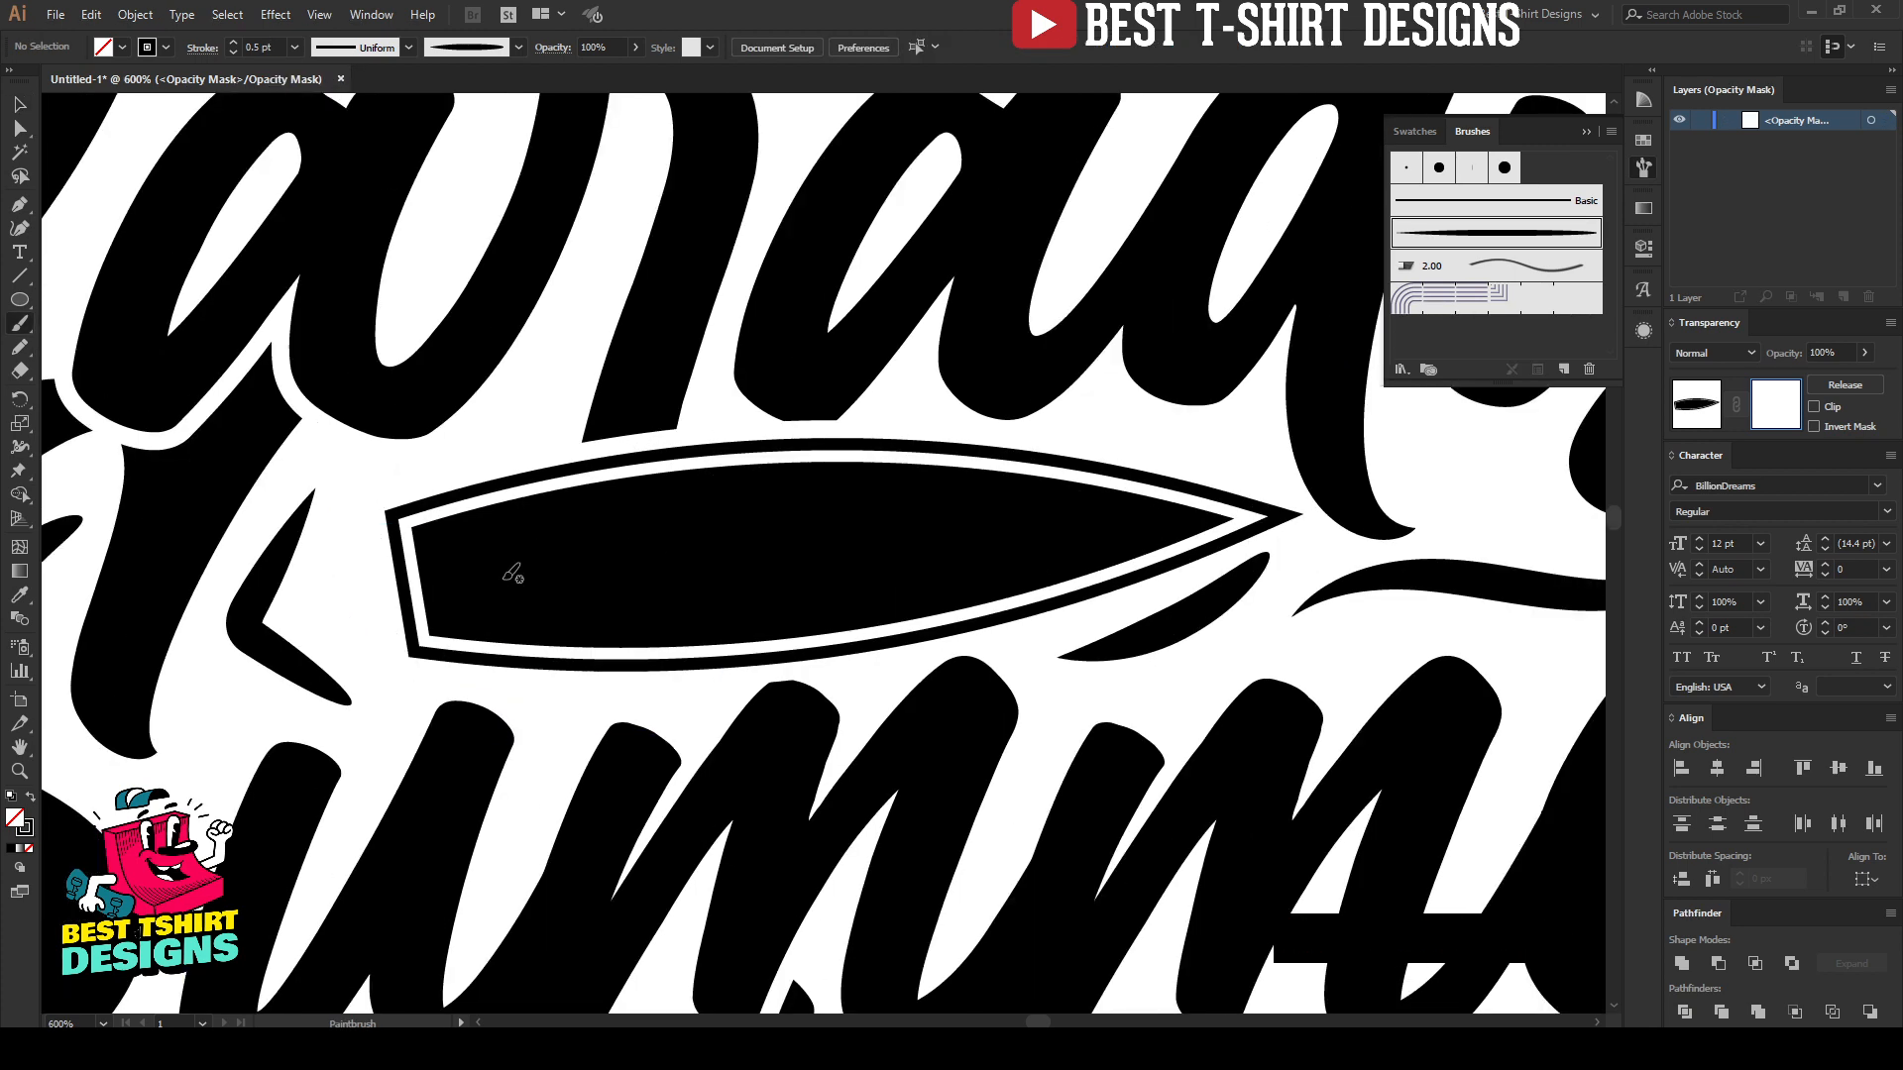
drag(497, 580, 619, 520)
mouse_move(729, 585)
mouse_down()
mouse_move(640, 557)
mouse_move(688, 562)
mouse_move(751, 609)
mouse_move(808, 554)
mouse_move(915, 517)
mouse_move(958, 538)
mouse_move(894, 552)
mouse_up()
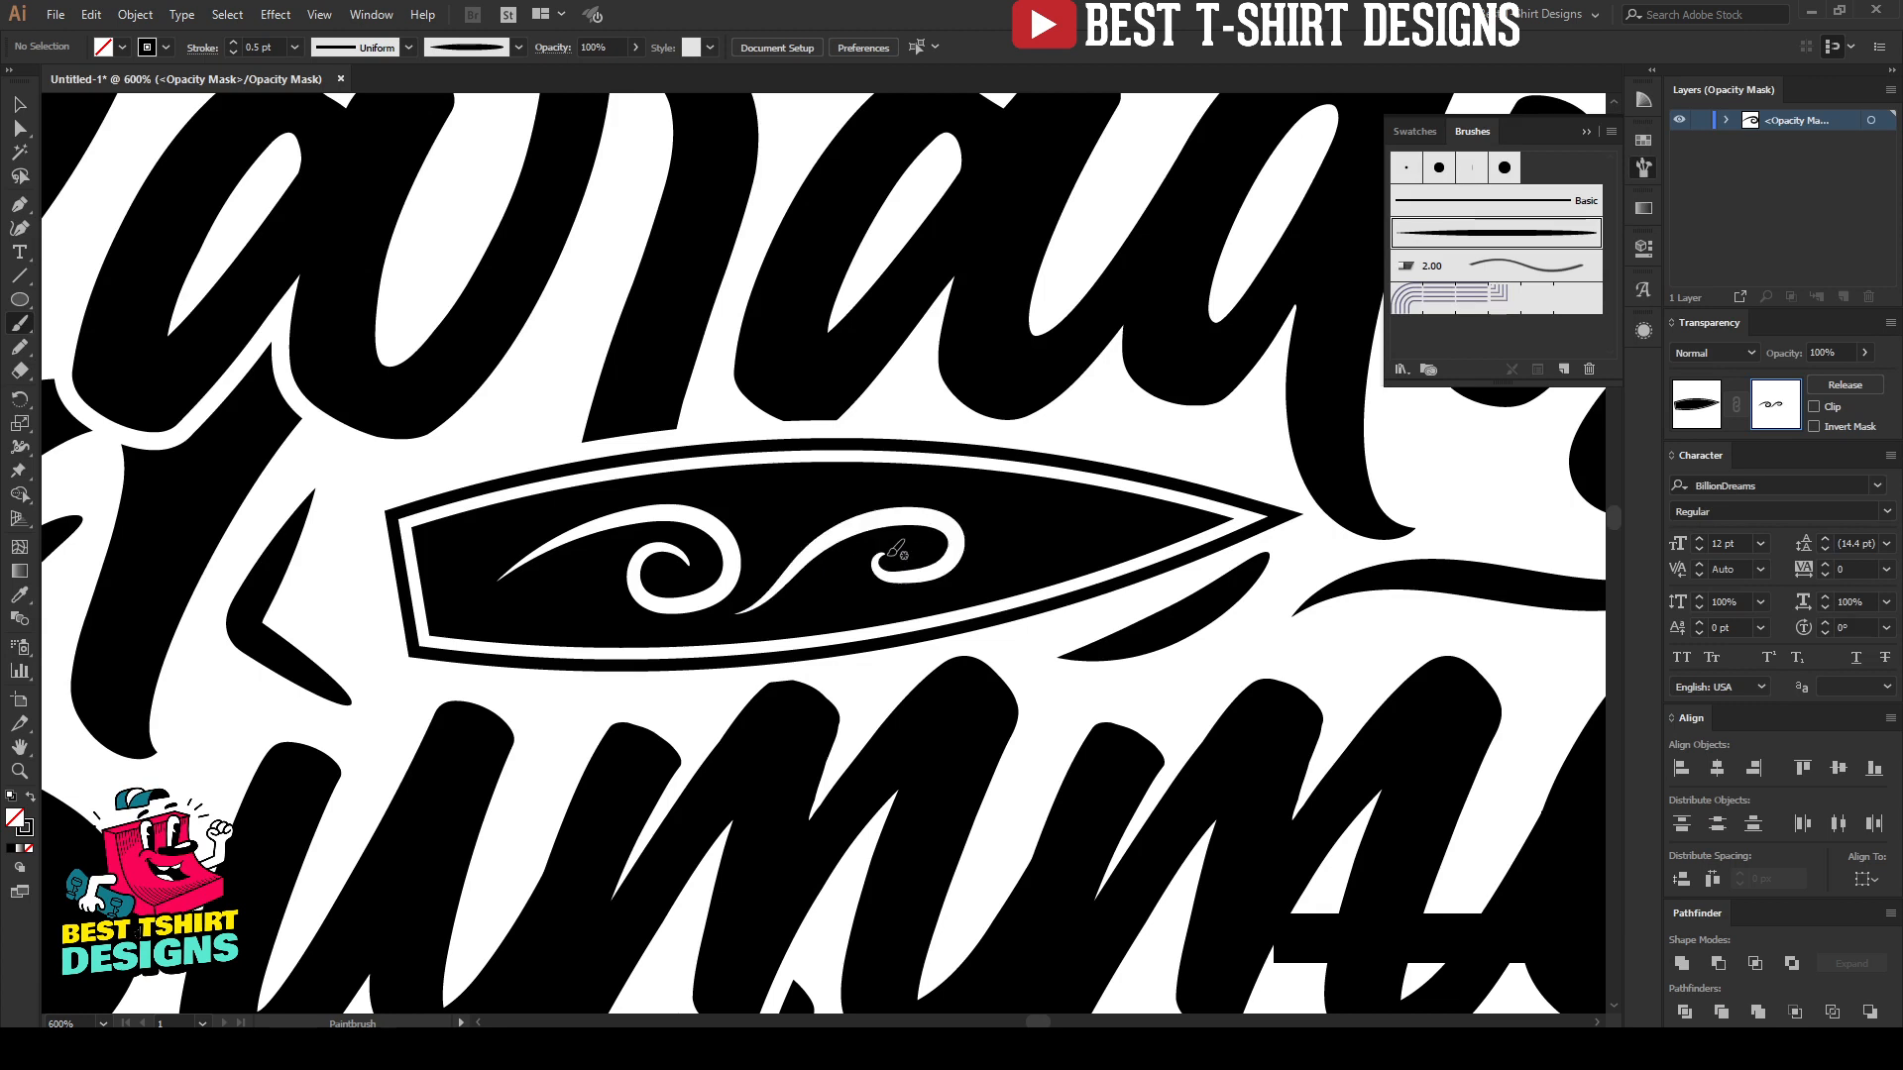
key(ctrl+z)
Step: Paint three flowing wave strokes in the mask beside the spiral, trailing toward the surfboard's pointed tip
drag(758, 520, 895, 487)
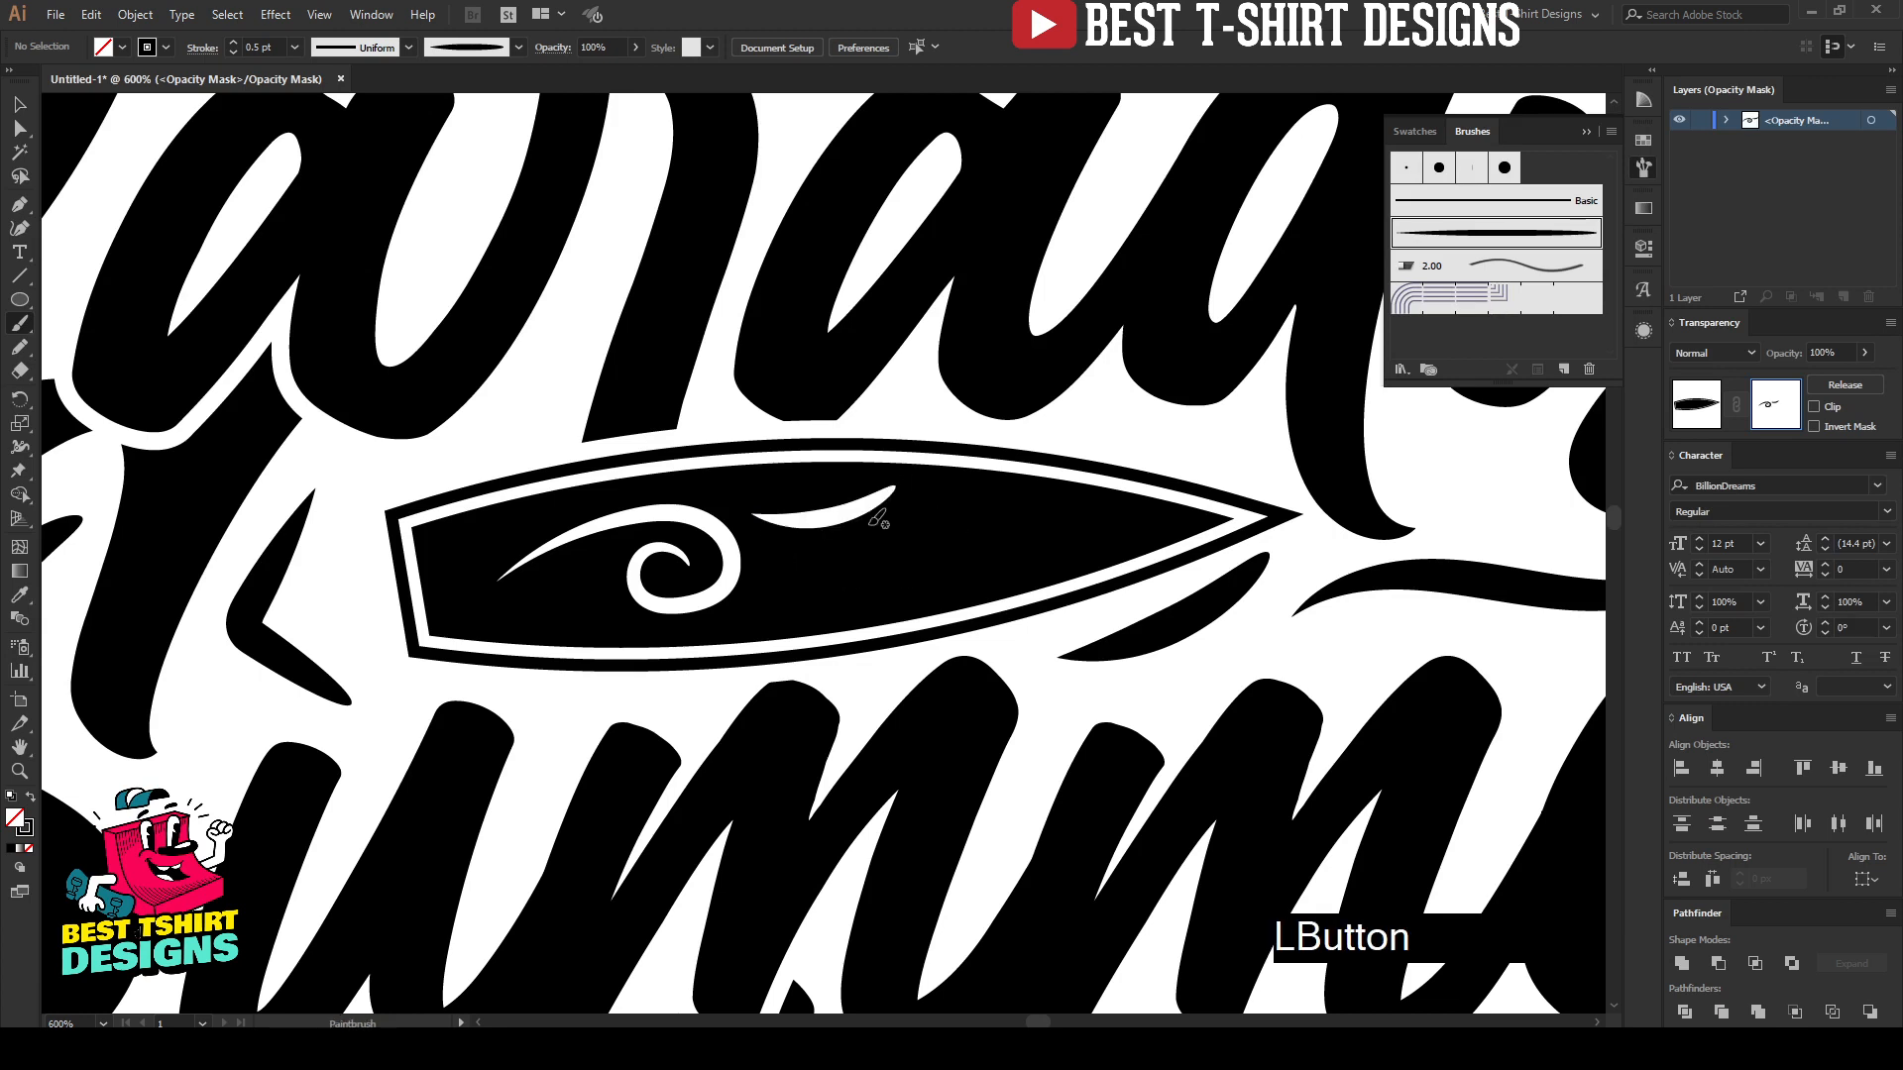
drag(778, 560, 950, 521)
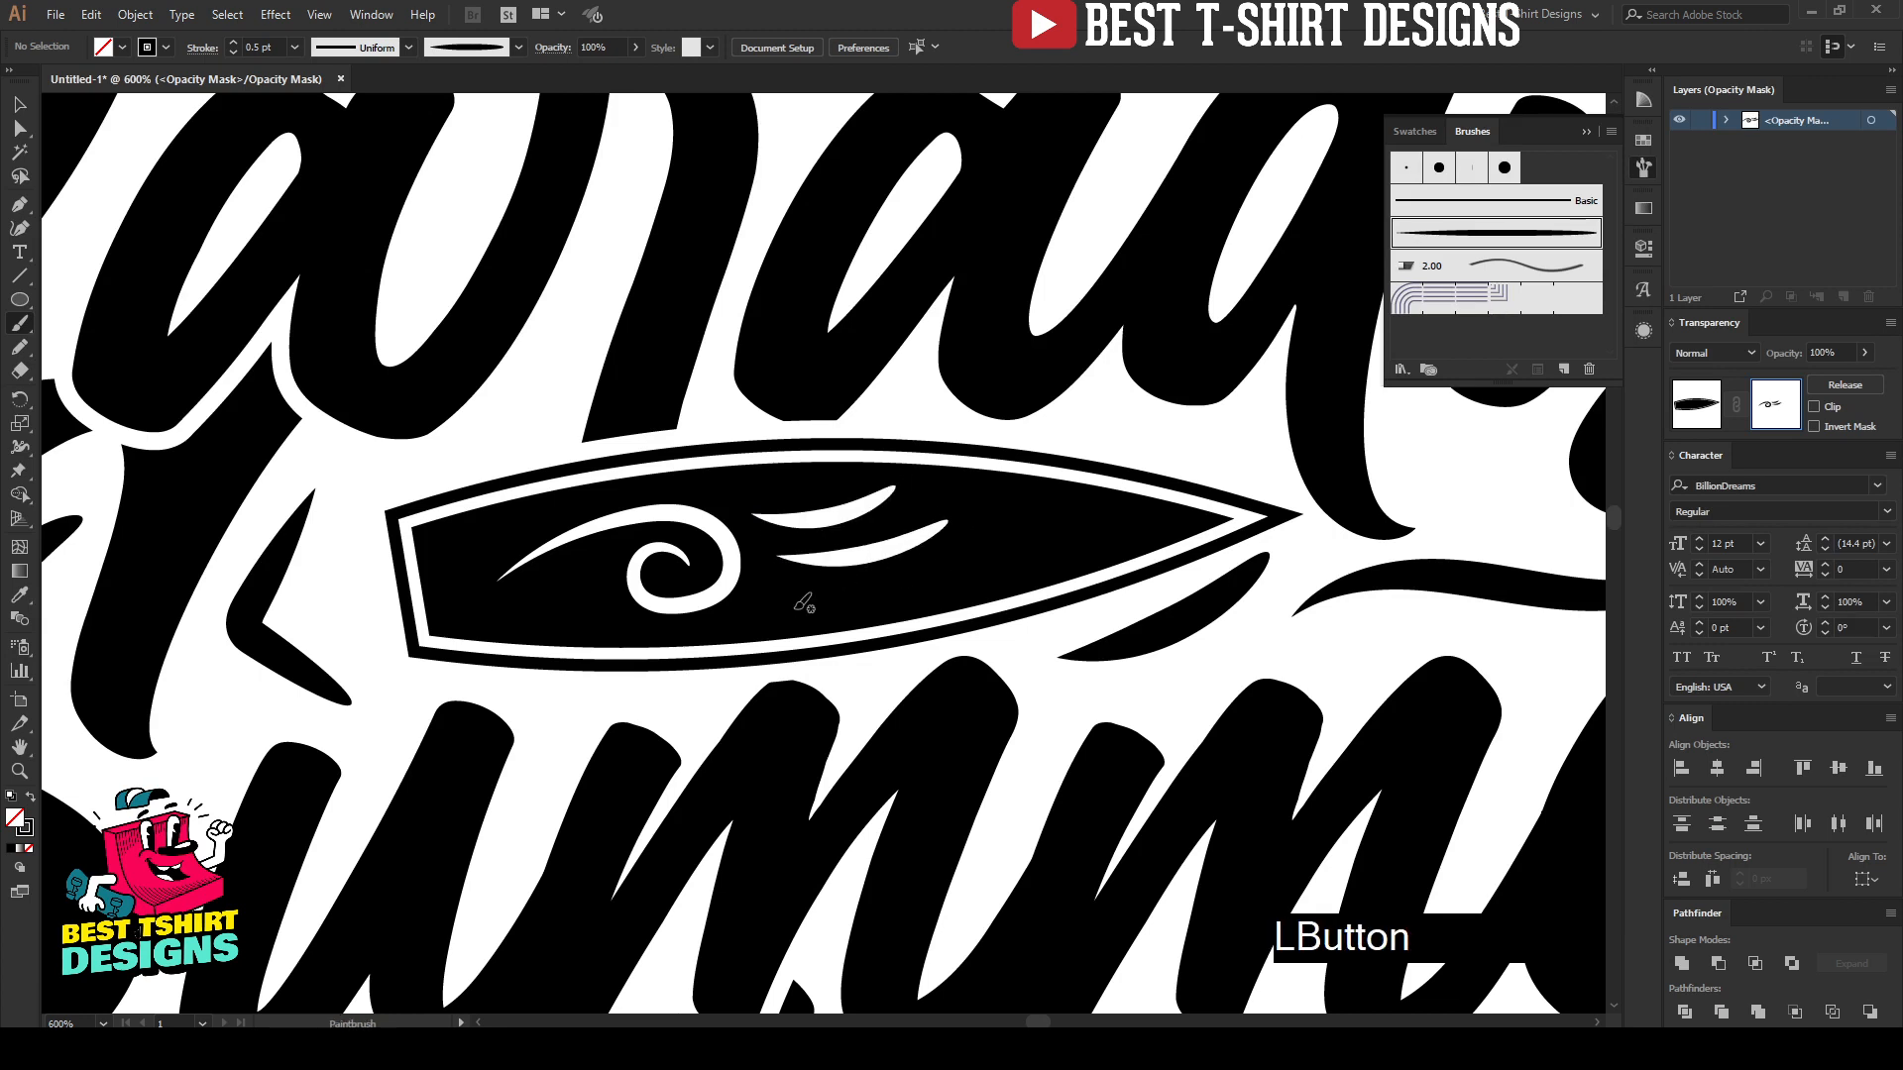
drag(779, 600, 824, 600)
drag(1108, 536, 1110, 538)
Step: Select all the surfboard's mask strokes and expand their appearance into shapes
scroll(674, 531, down, 3)
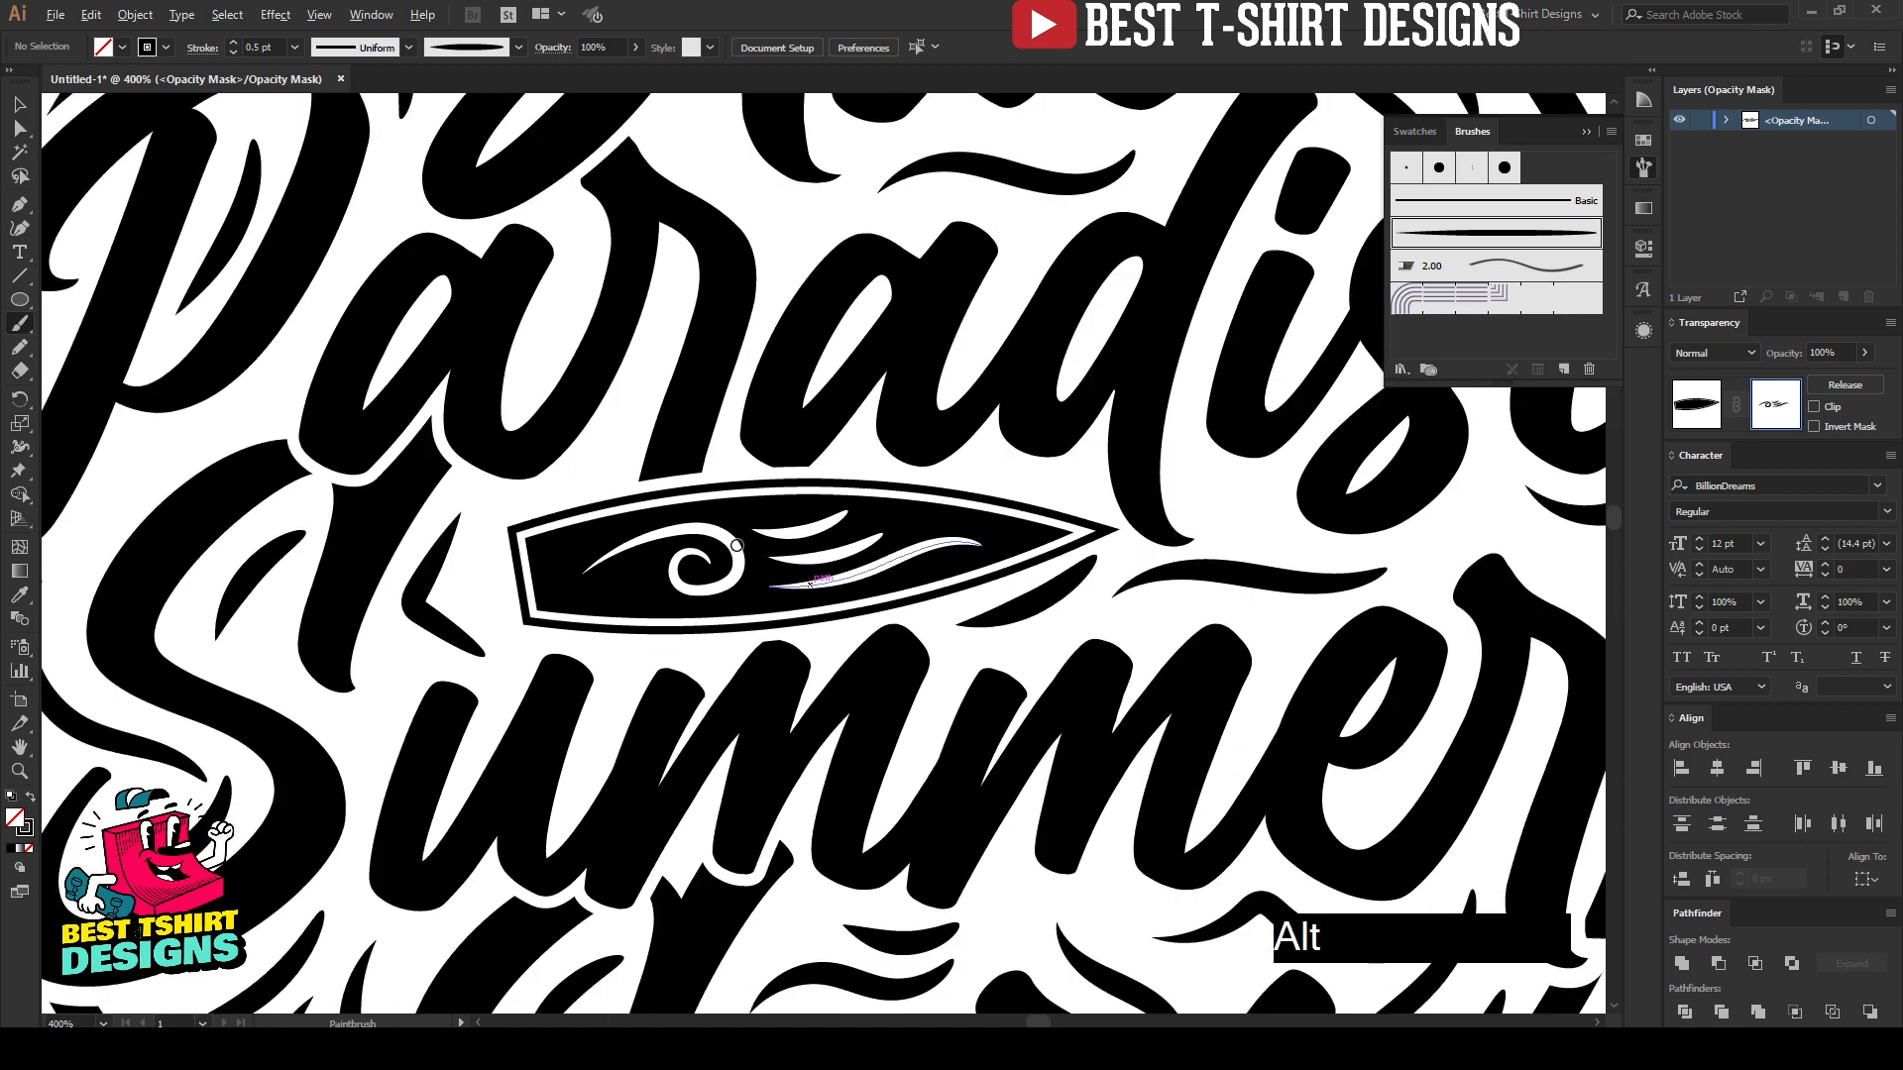
key(v)
drag(546, 442, 926, 694)
click(137, 17)
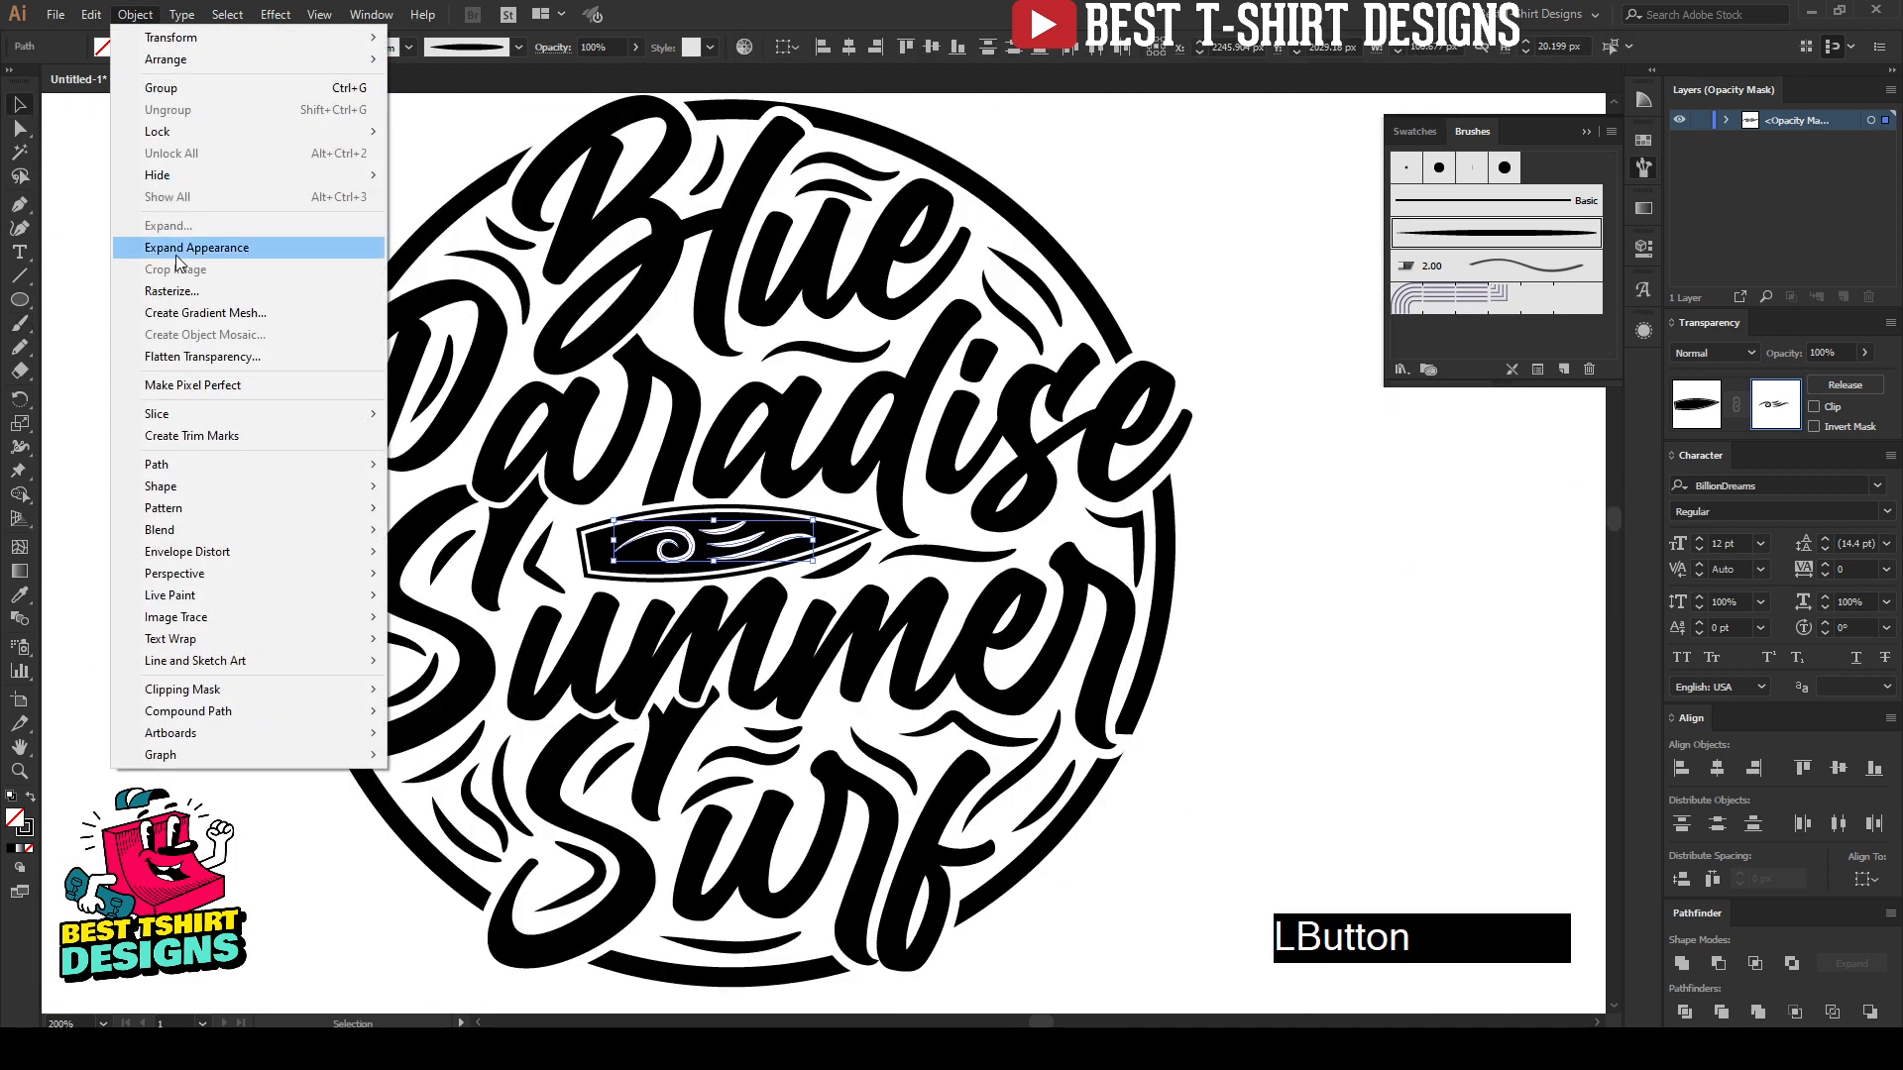
click(176, 248)
click(175, 253)
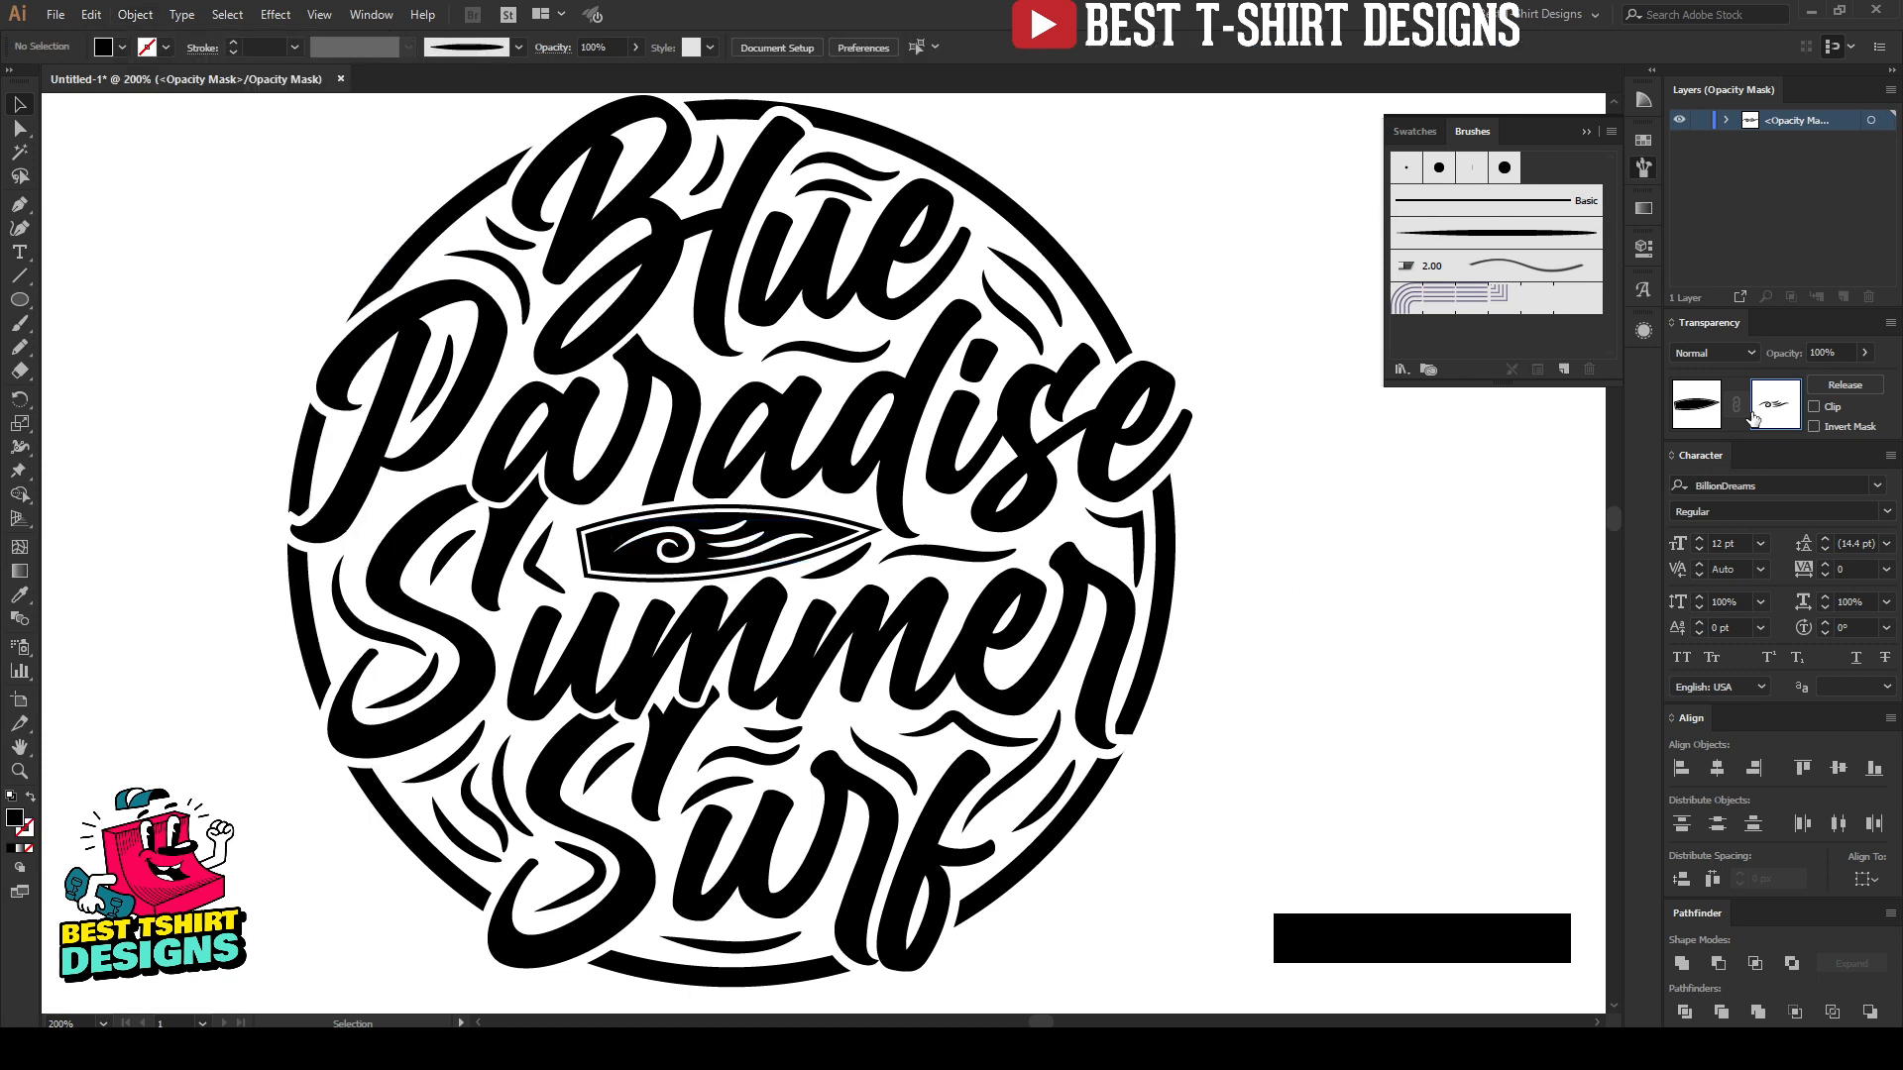
Step: Leave the surfboard's mask and open the lettering group's opacity mask for editing
click(1695, 404)
scroll(1038, 555, up, 1)
click(889, 505)
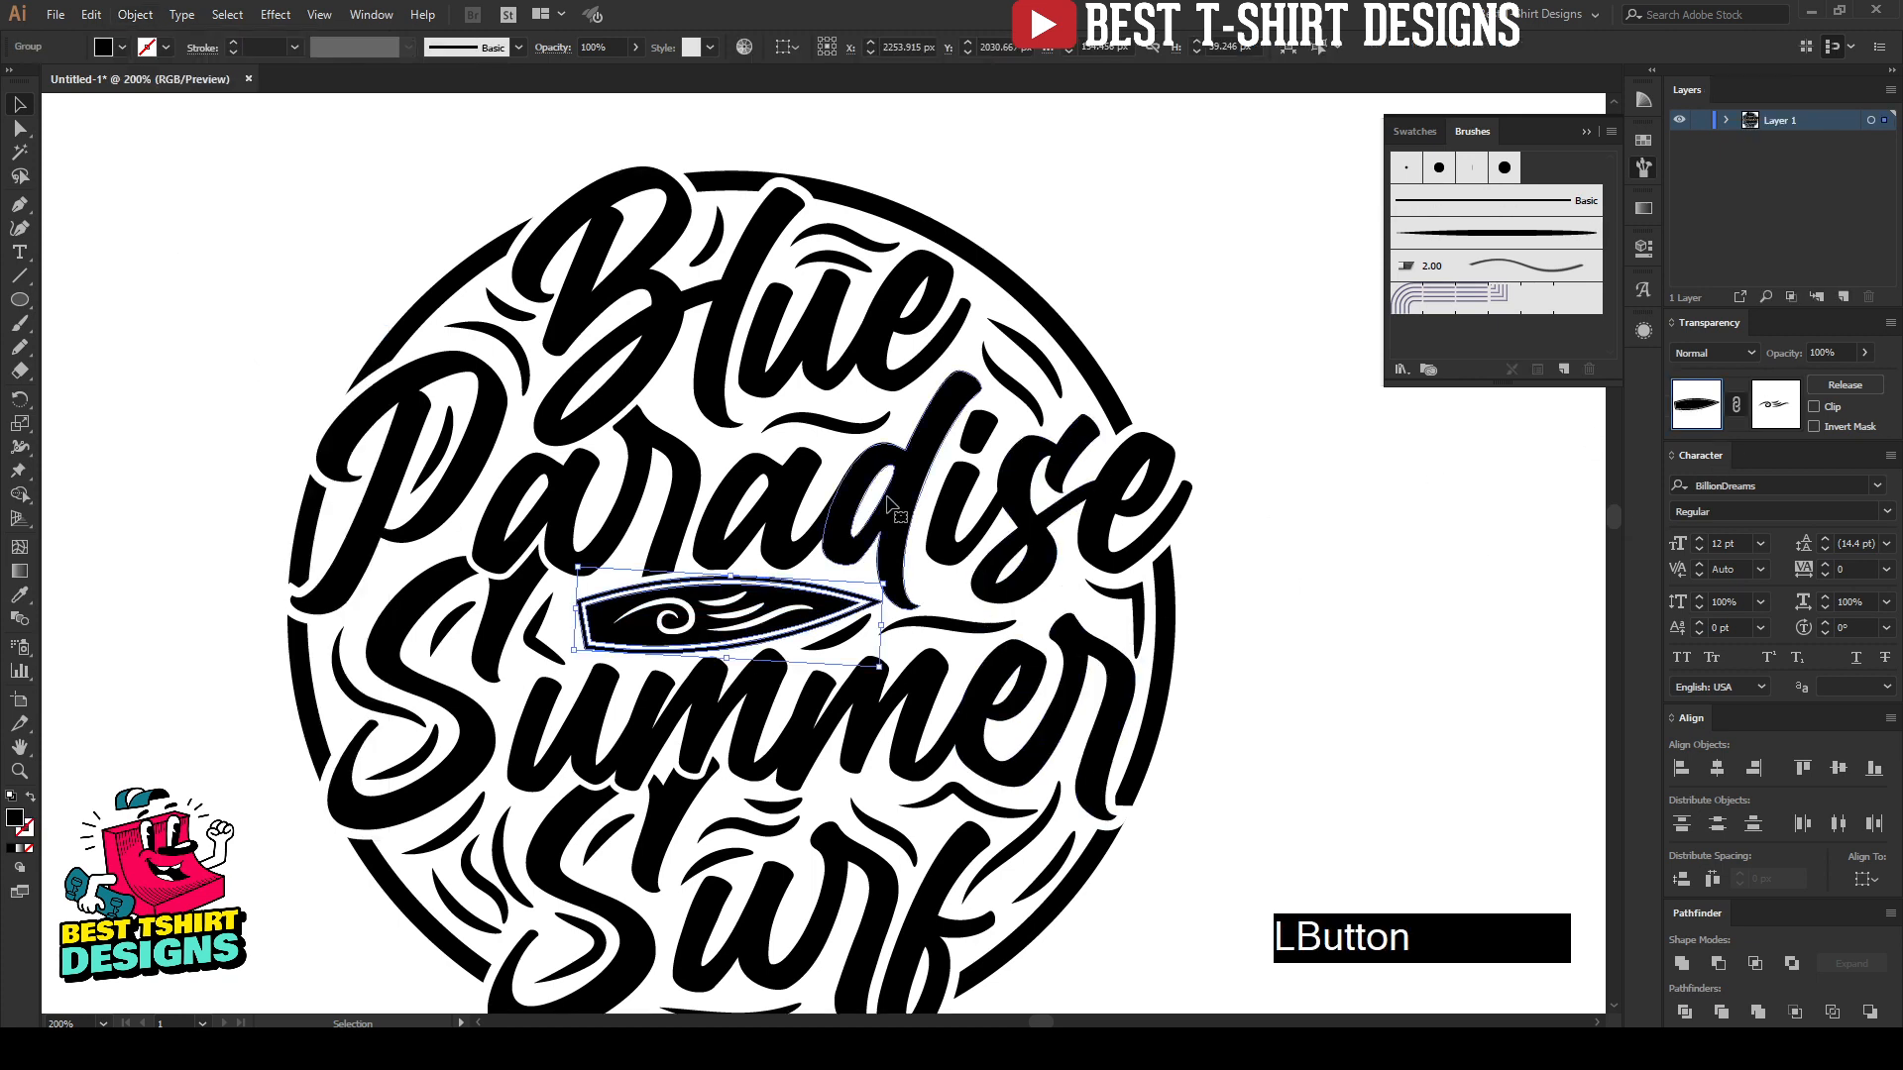
click(1774, 404)
Step: Paint a tapered highlight in the mask along the upper-left curve of the "B" in "Blue" and thin it to 0.25 pt
scroll(557, 157, up, 2)
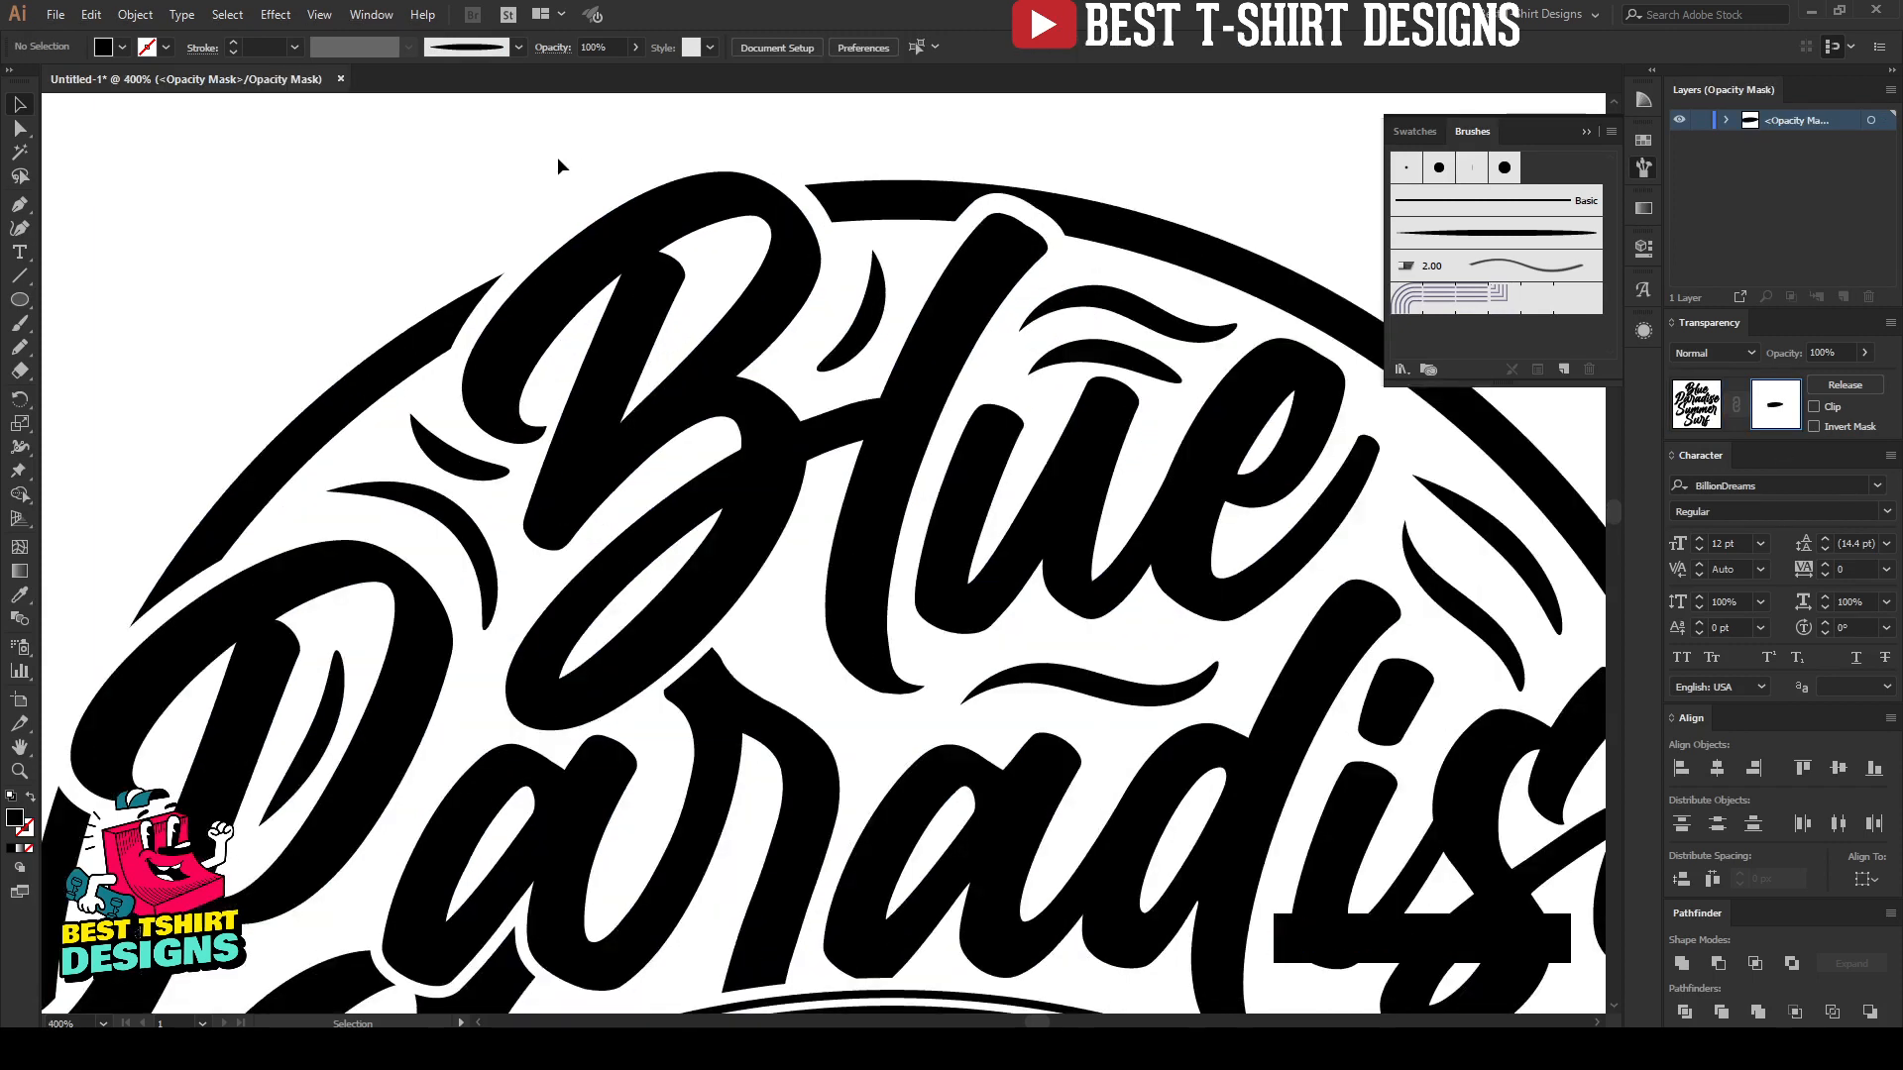
key(b)
mouse_move(493, 372)
mouse_down()
mouse_move(536, 316)
mouse_move(712, 188)
mouse_up()
key(v)
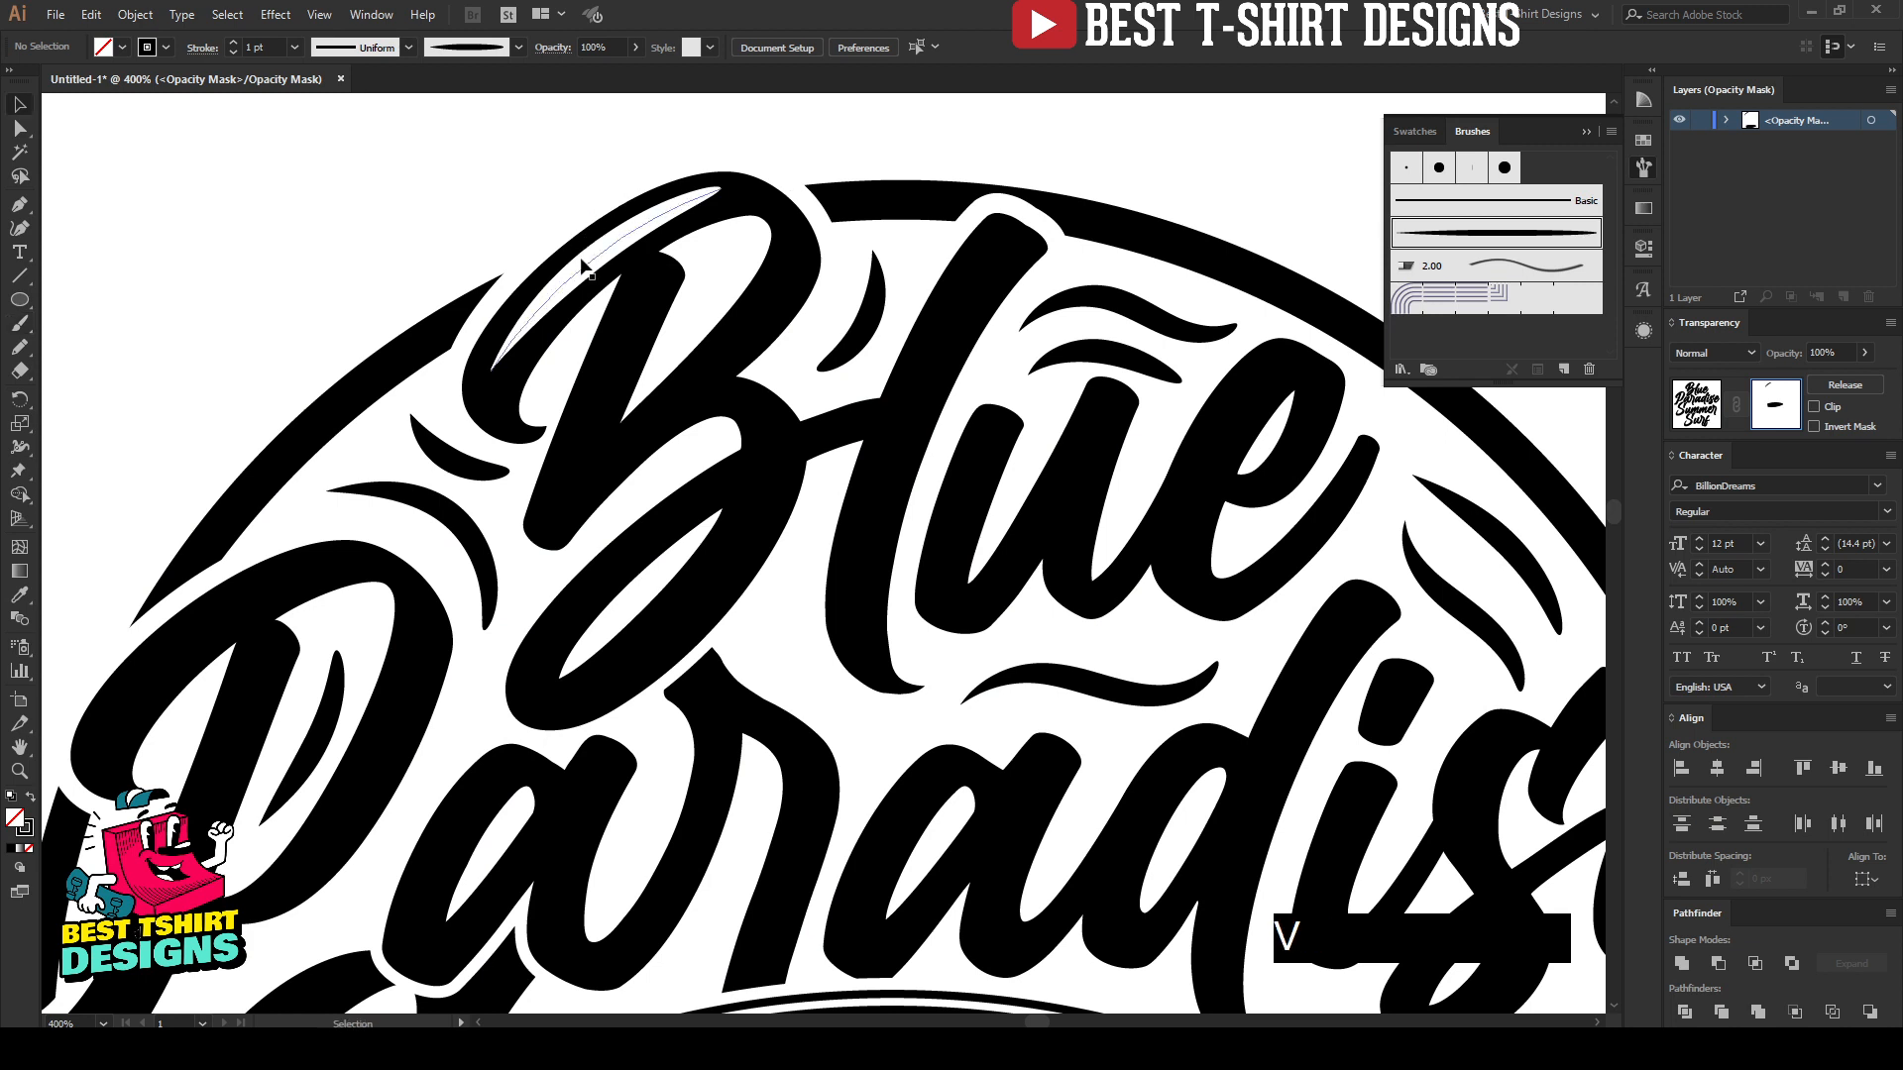
click(588, 248)
scroll(268, 45, down, 1)
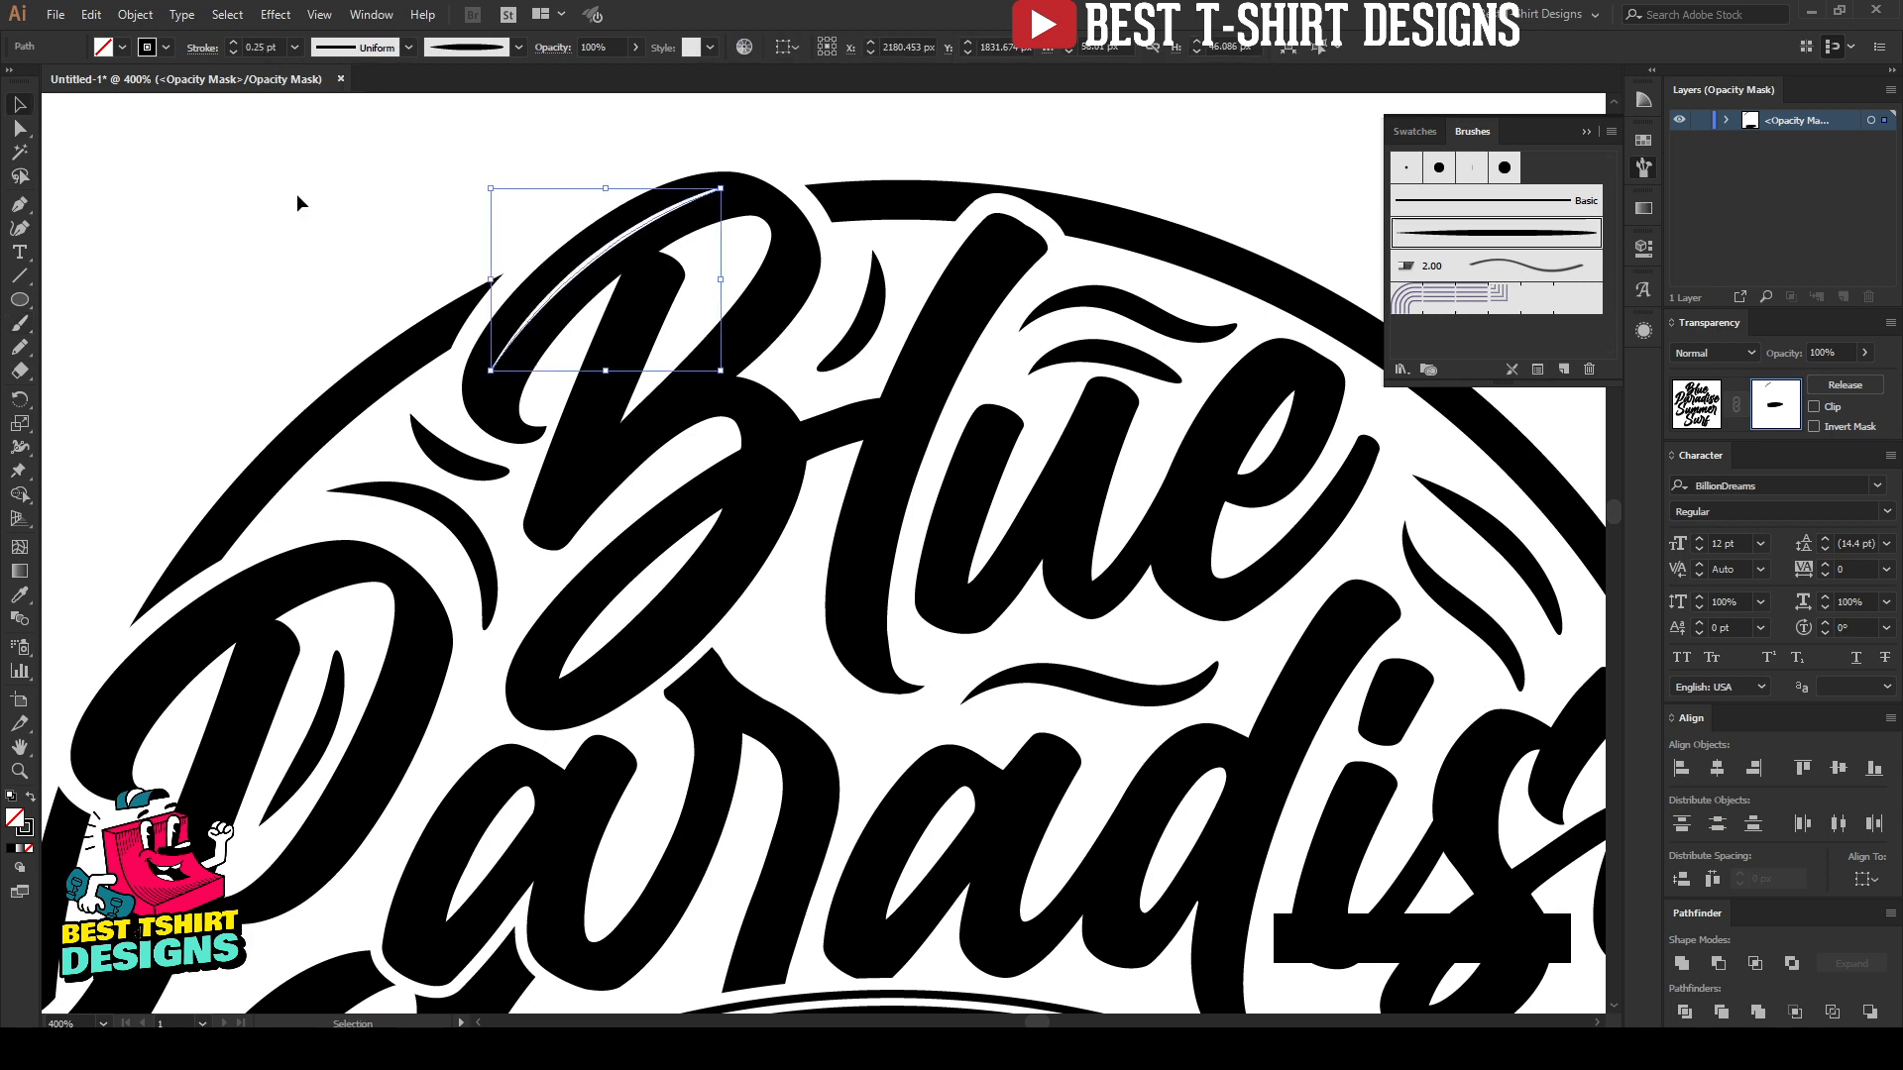
Step: Paint a highlight down the lower bowl of the "B", undoing and repainting strokes that miss the curve
key(b)
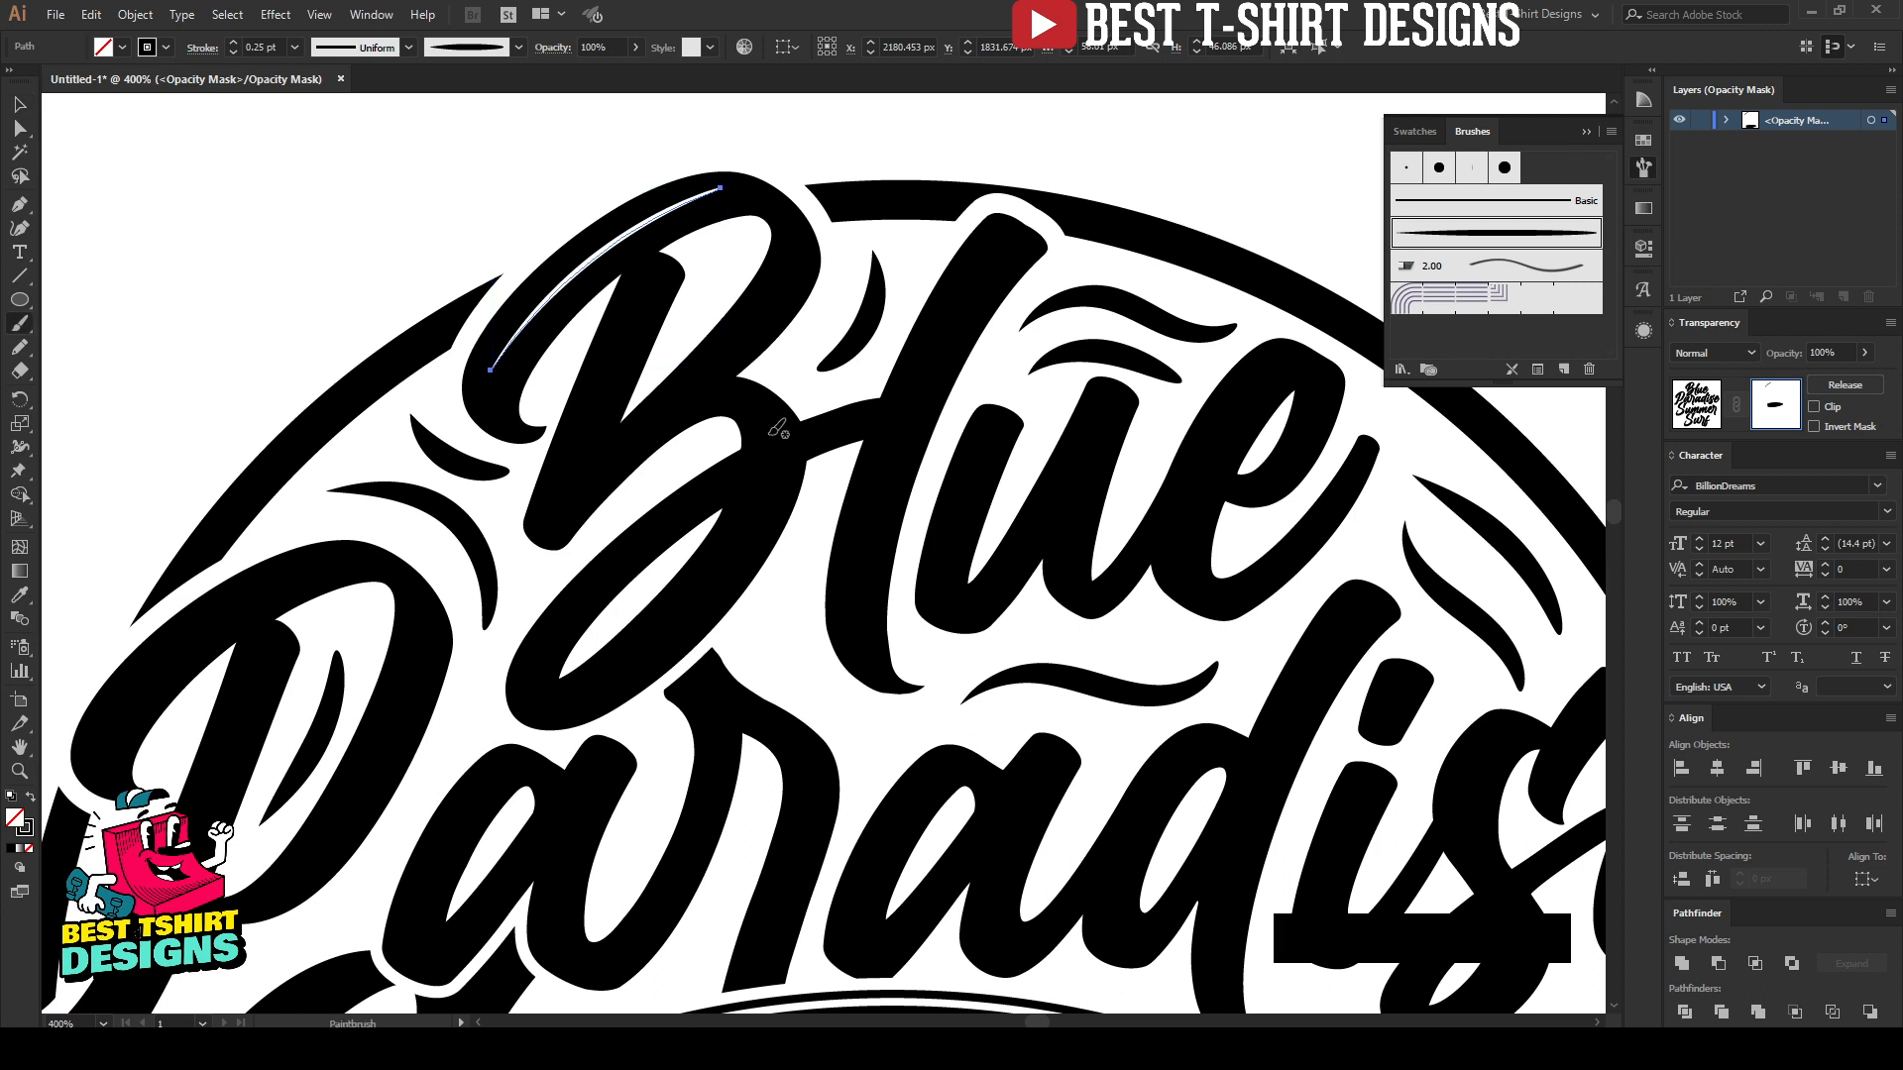
drag(773, 432, 767, 434)
drag(733, 579, 582, 684)
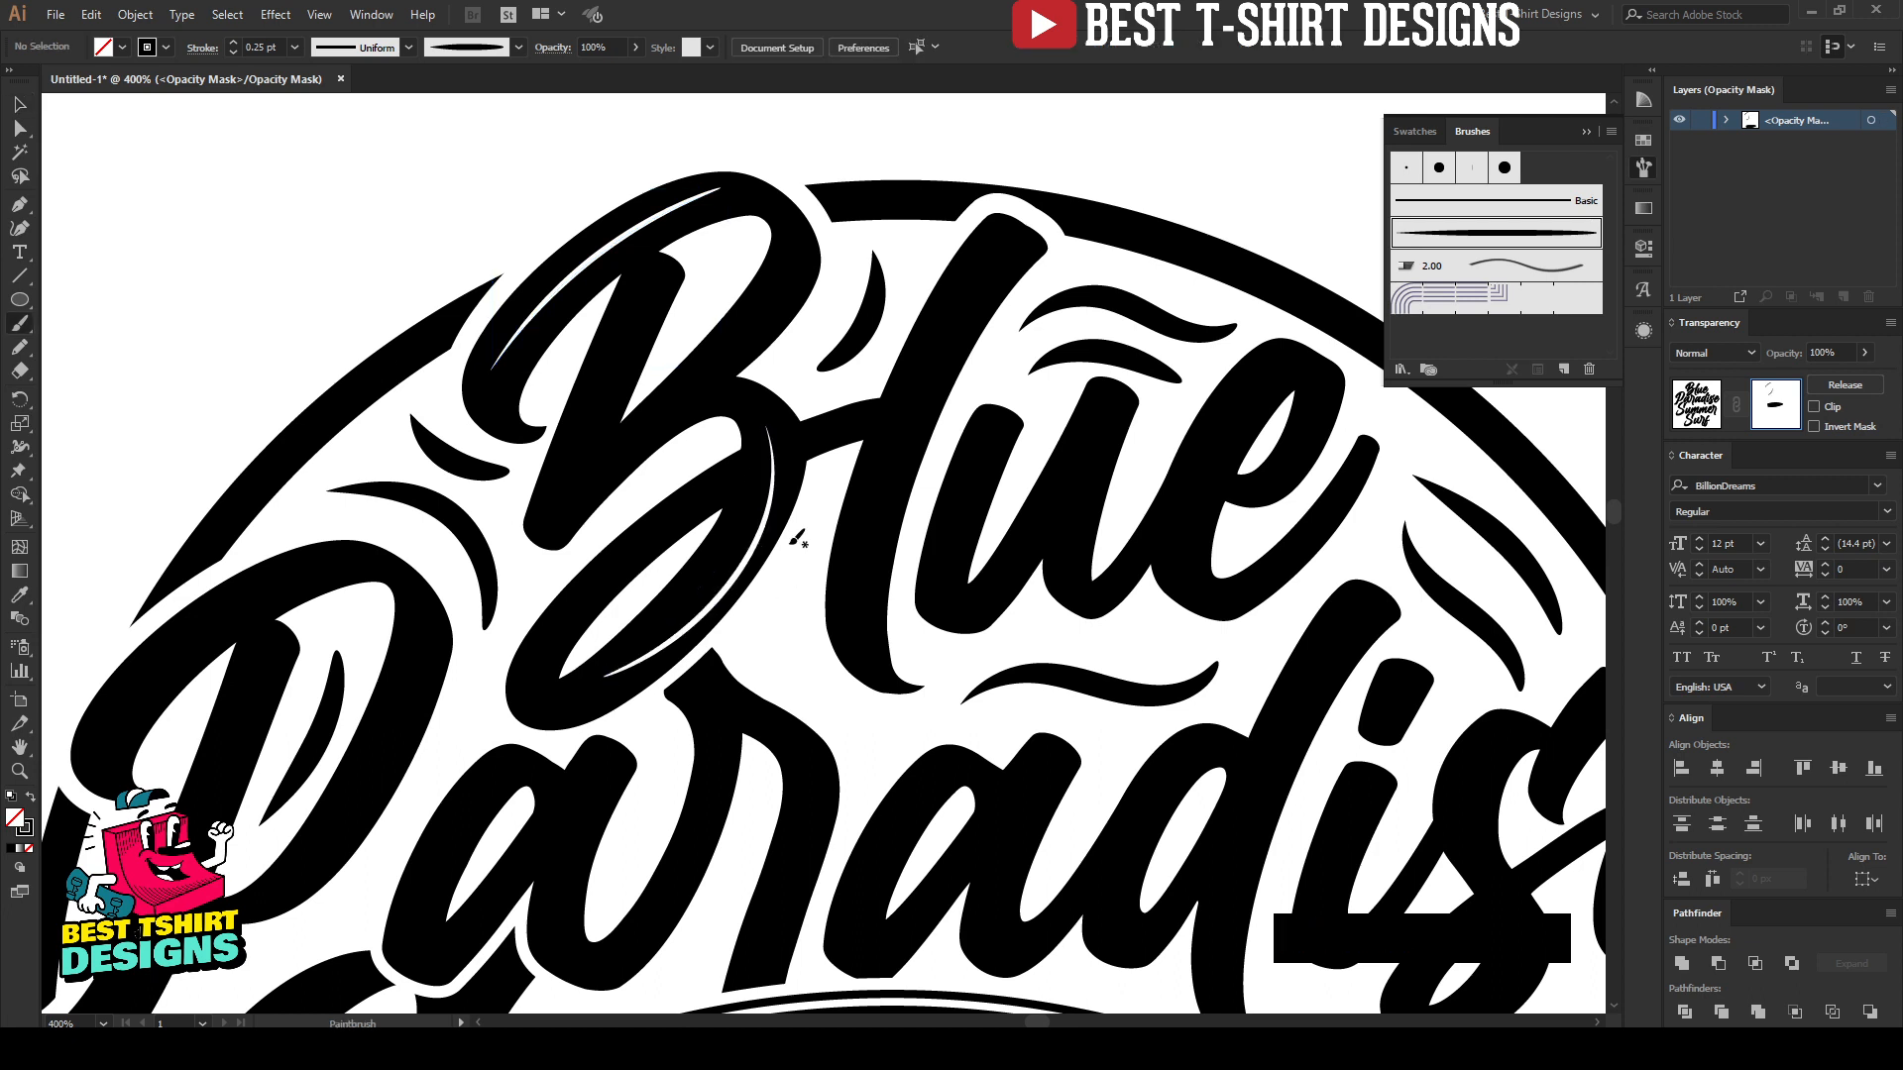
key(ctrl+z)
mouse_move(755, 395)
mouse_down()
mouse_move(715, 574)
mouse_move(626, 640)
mouse_move(730, 563)
mouse_move(791, 428)
mouse_up()
key(ctrl+z)
Step: Set the stroke weight of both "B" highlights to 0.5 pt
key(v)
click(761, 540)
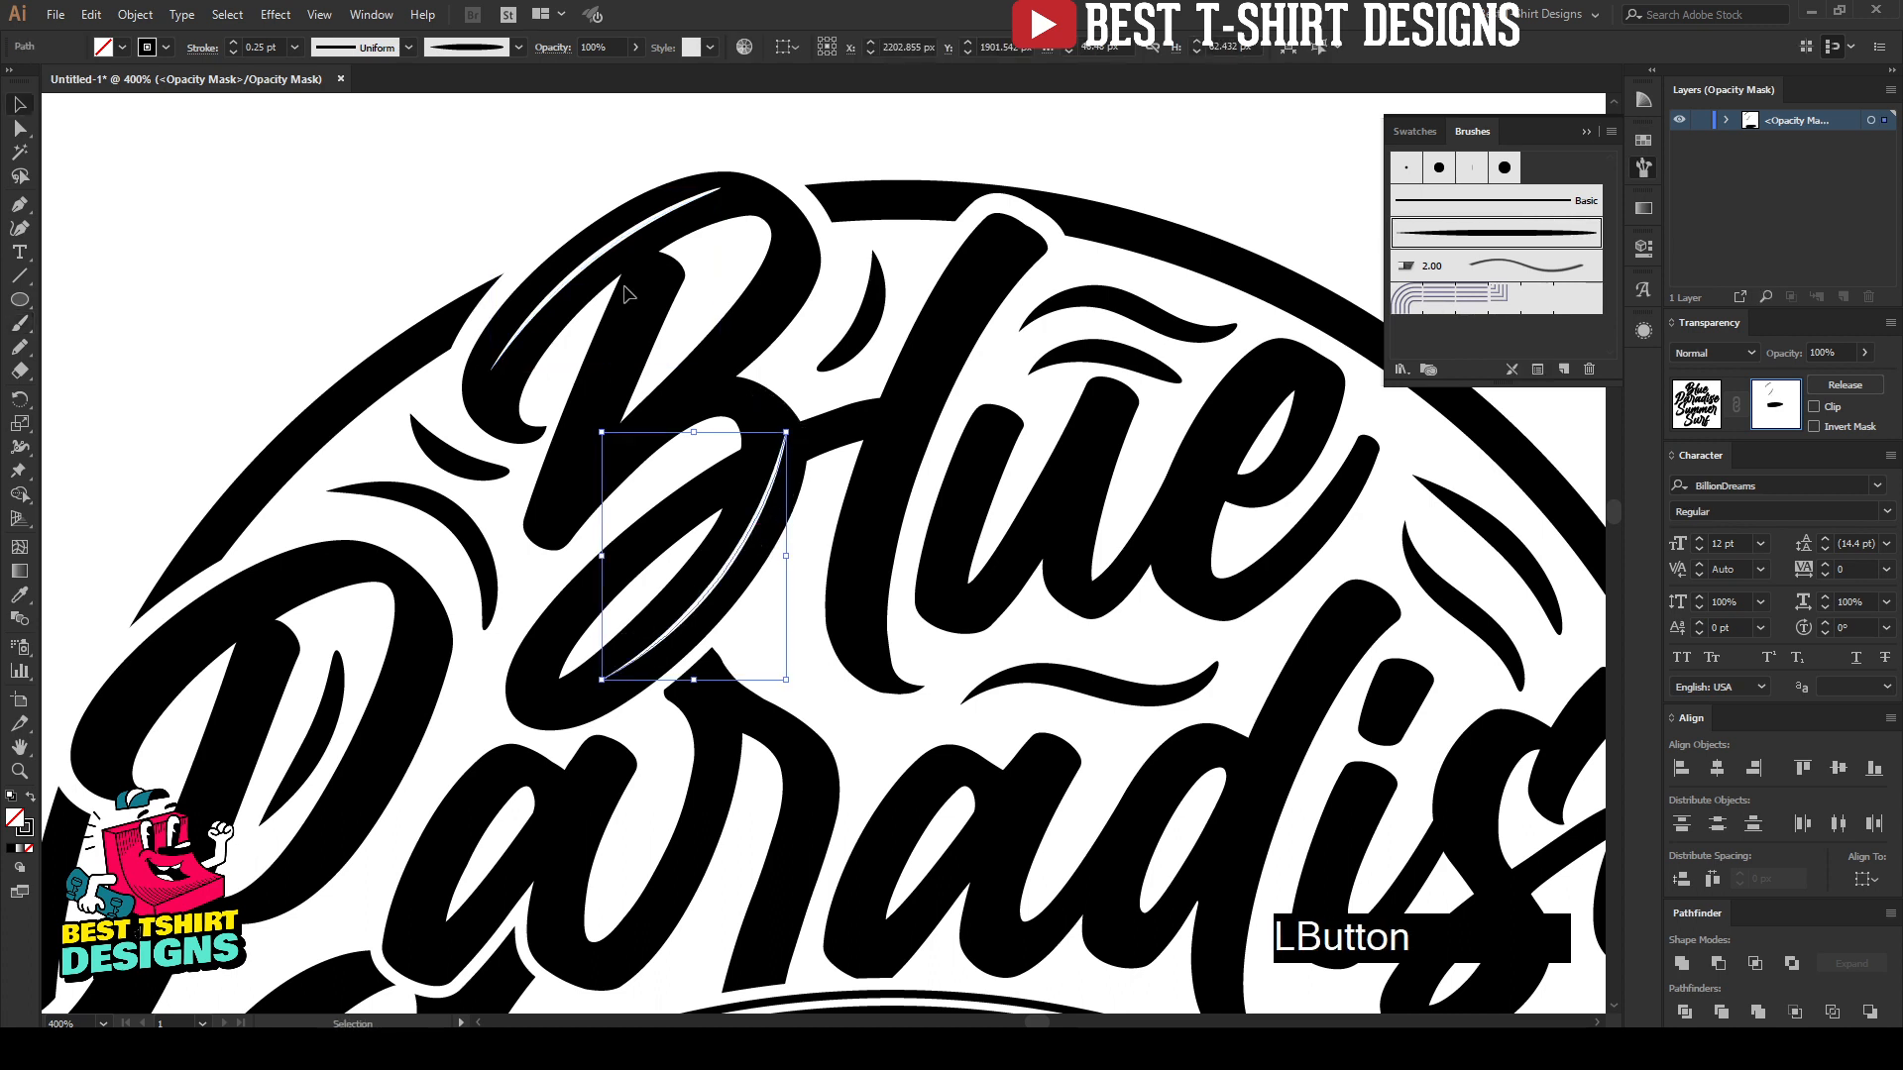
shift+click(599, 255)
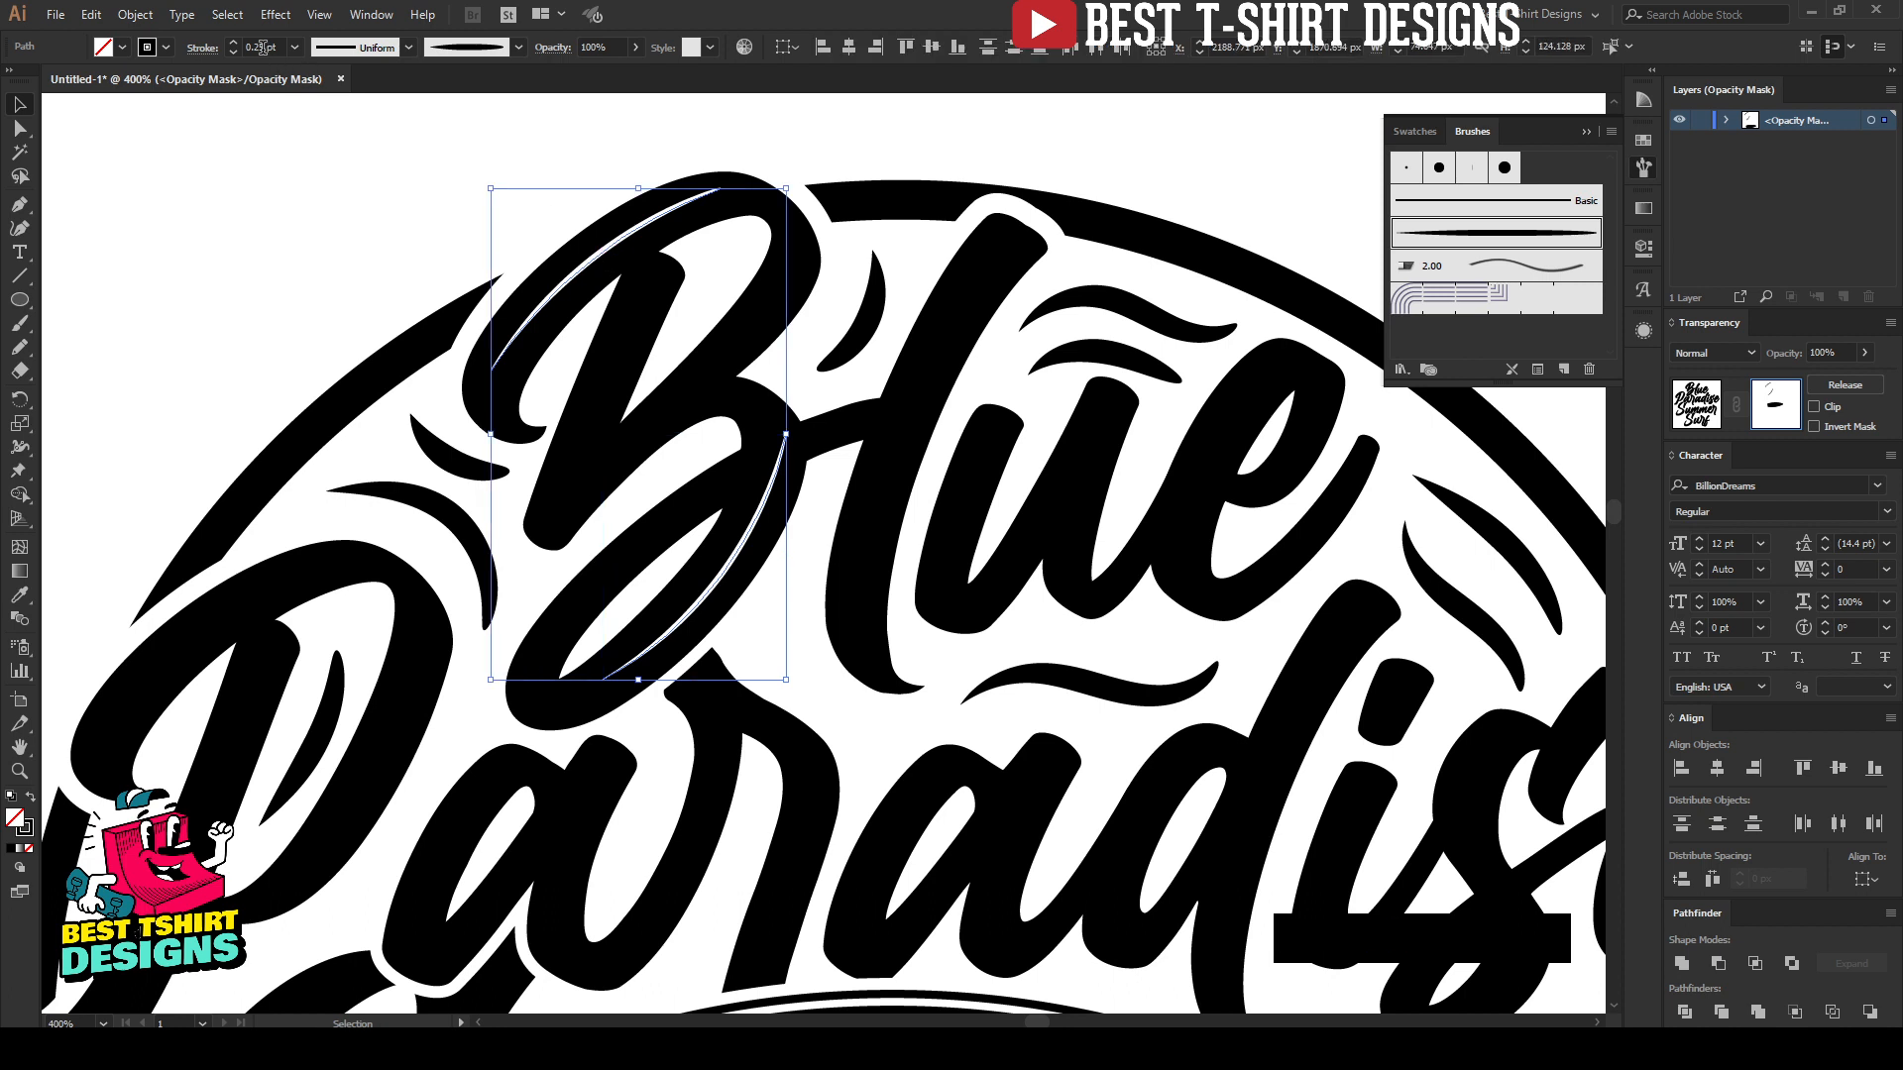
Step: Paint a long highlight down the stem of the "l" in "Blue", repainting it until it follows the letter
key(b)
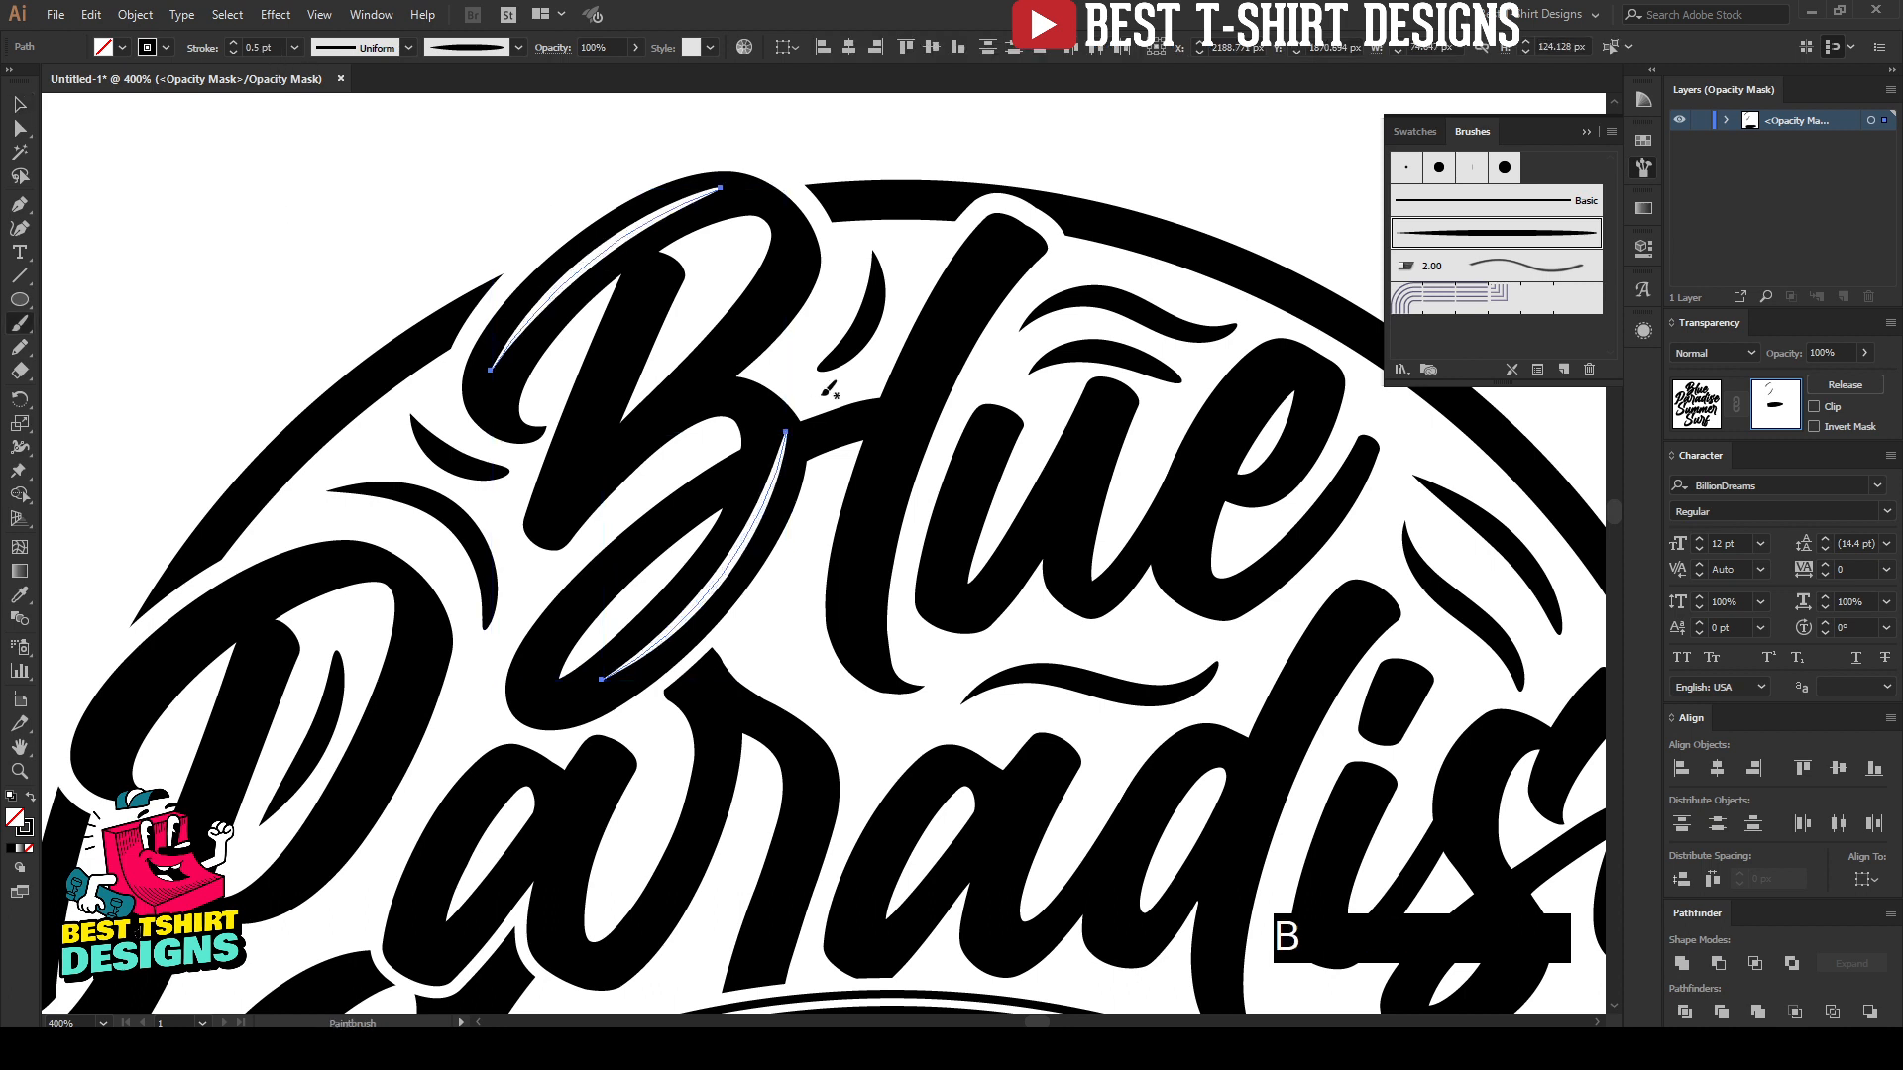
mouse_move(1001, 243)
mouse_down()
mouse_move(871, 467)
mouse_move(860, 577)
mouse_up()
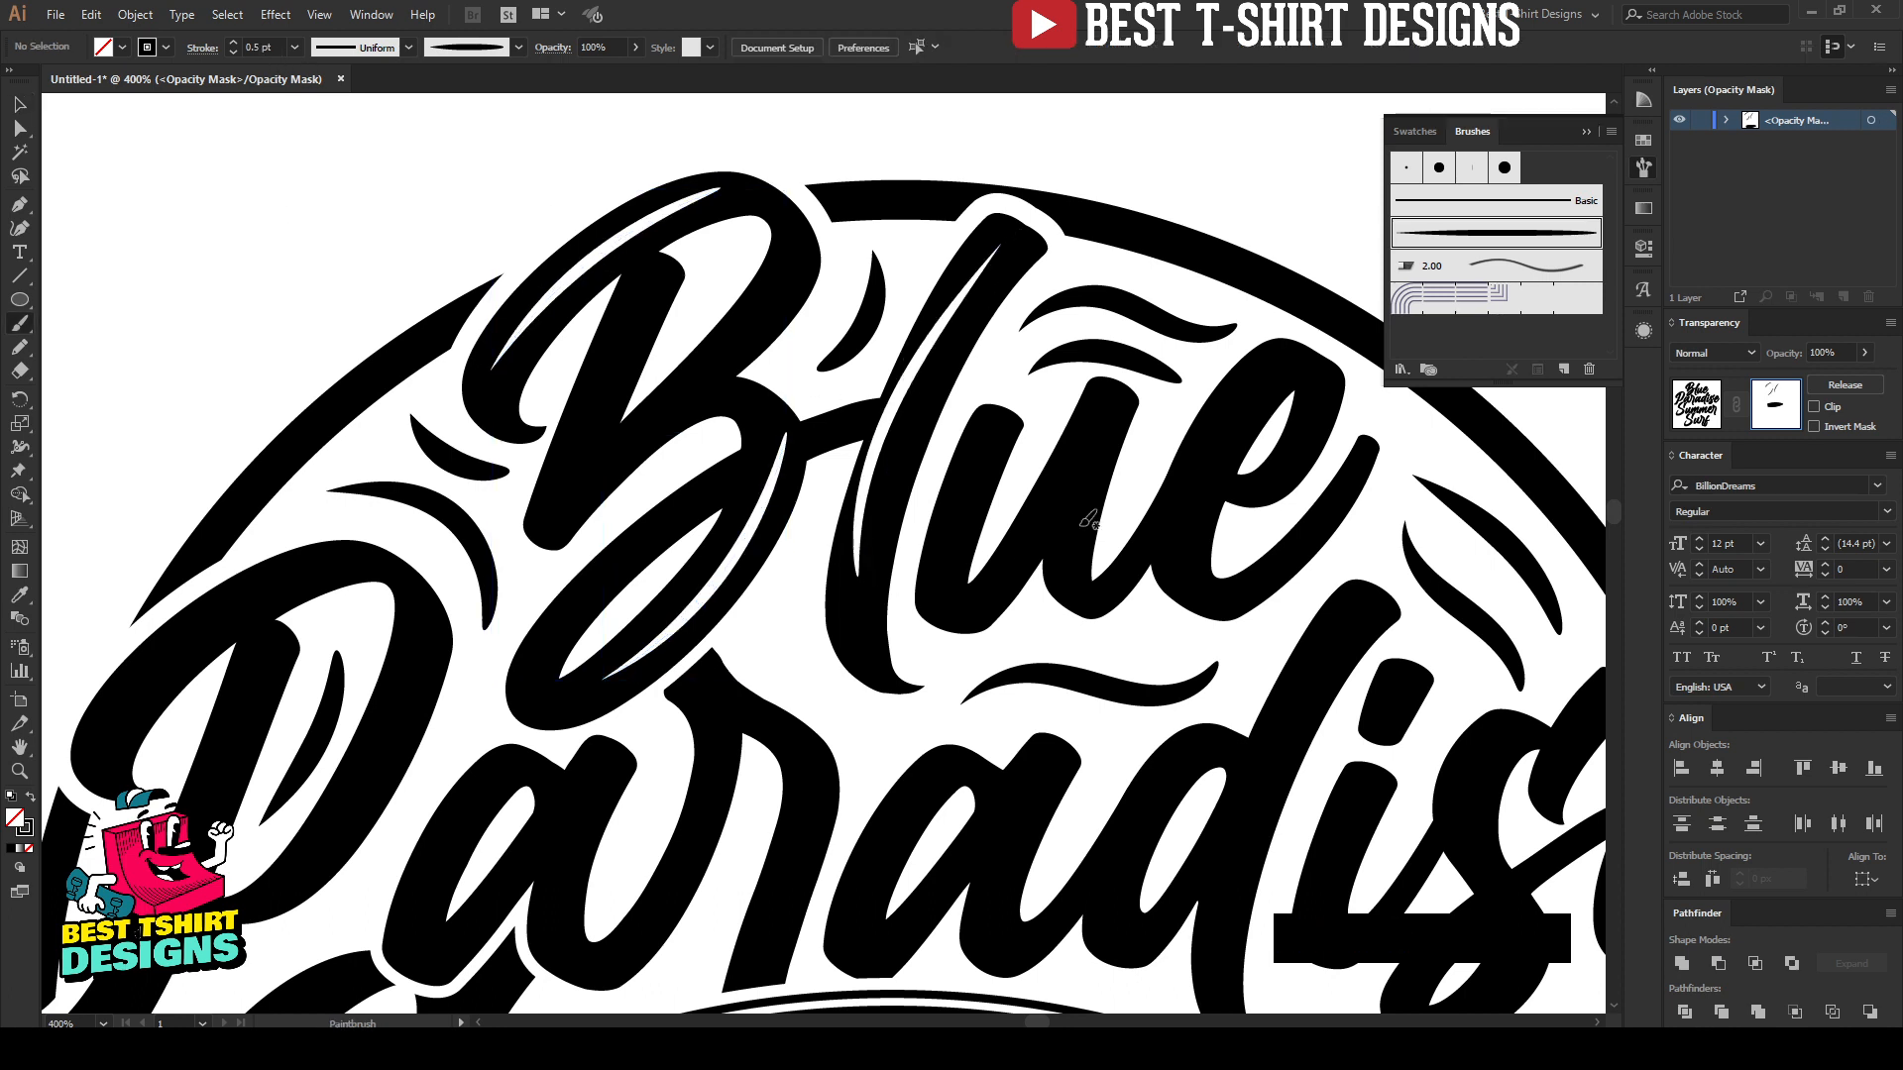
mouse_move(945, 300)
mouse_down()
mouse_move(575, 241)
mouse_move(485, 425)
mouse_up()
key(ctrl+z)
mouse_move(634, 197)
mouse_down()
mouse_move(510, 385)
mouse_move(513, 434)
mouse_up()
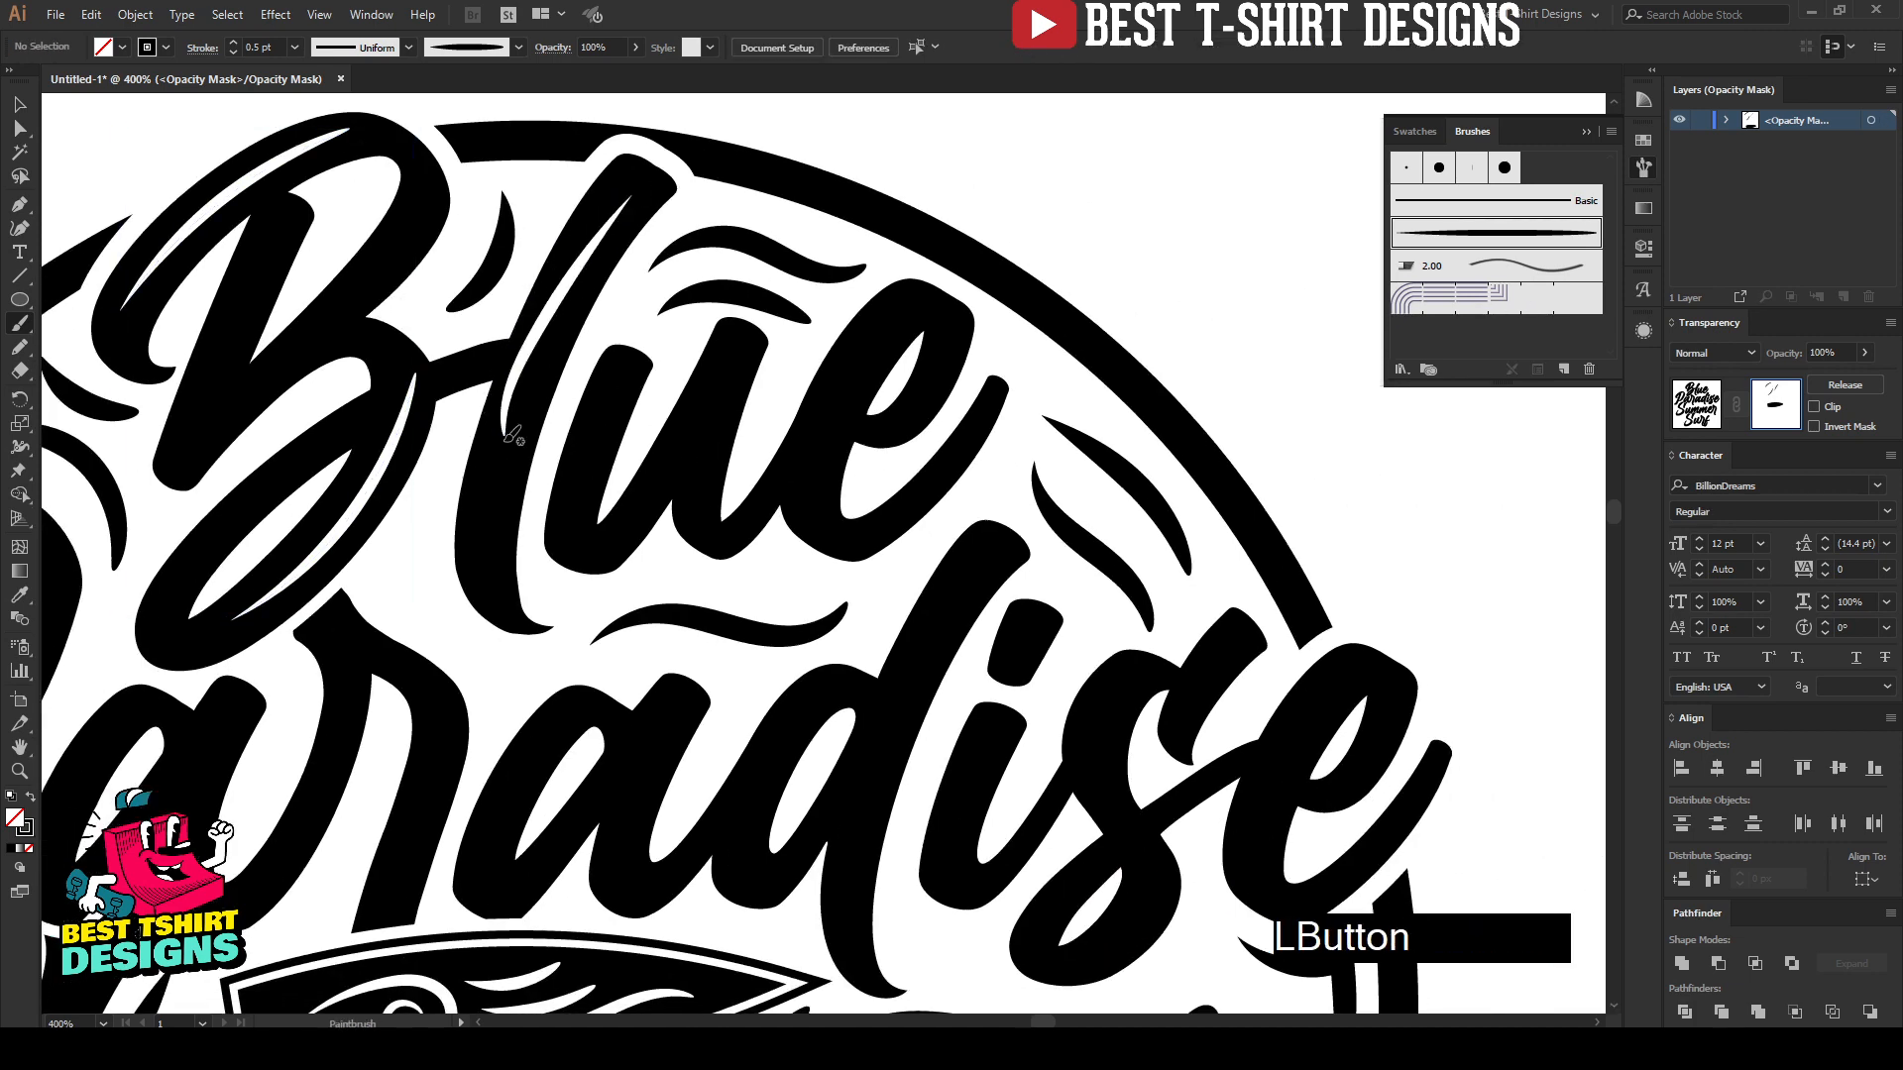
key(ctrl+z)
drag(635, 190, 502, 502)
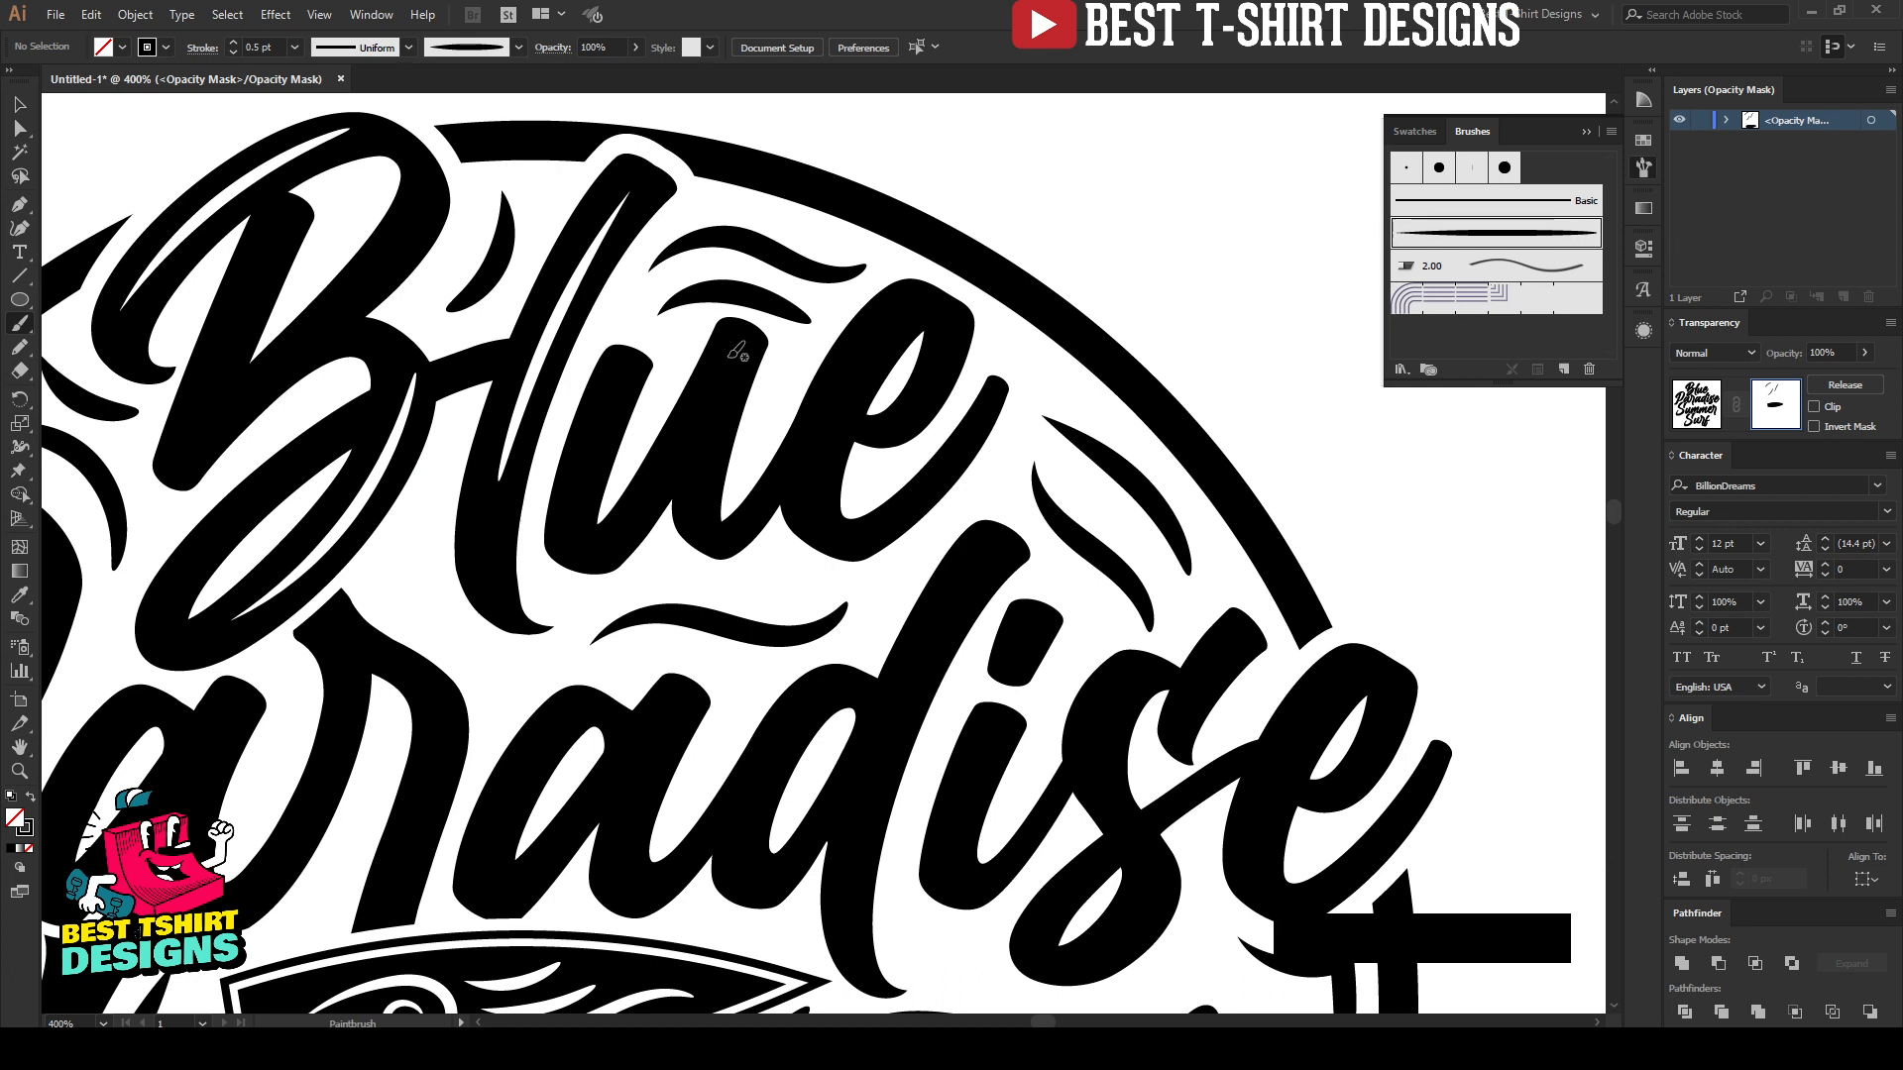
Step: Paint highlights on the "u" and "e" of "Blue", repainting the one on the "e"
drag(731, 357, 634, 505)
mouse_move(912, 305)
mouse_down()
mouse_move(856, 358)
mouse_move(783, 489)
mouse_up()
key(ctrl+z)
mouse_move(914, 305)
mouse_down()
mouse_move(800, 472)
mouse_move(1006, 336)
mouse_up()
Step: Paint a highlight down the stem of the "P" in "Paradise", undoing the first stroke and repainting it
scroll(872, 299, down, 1)
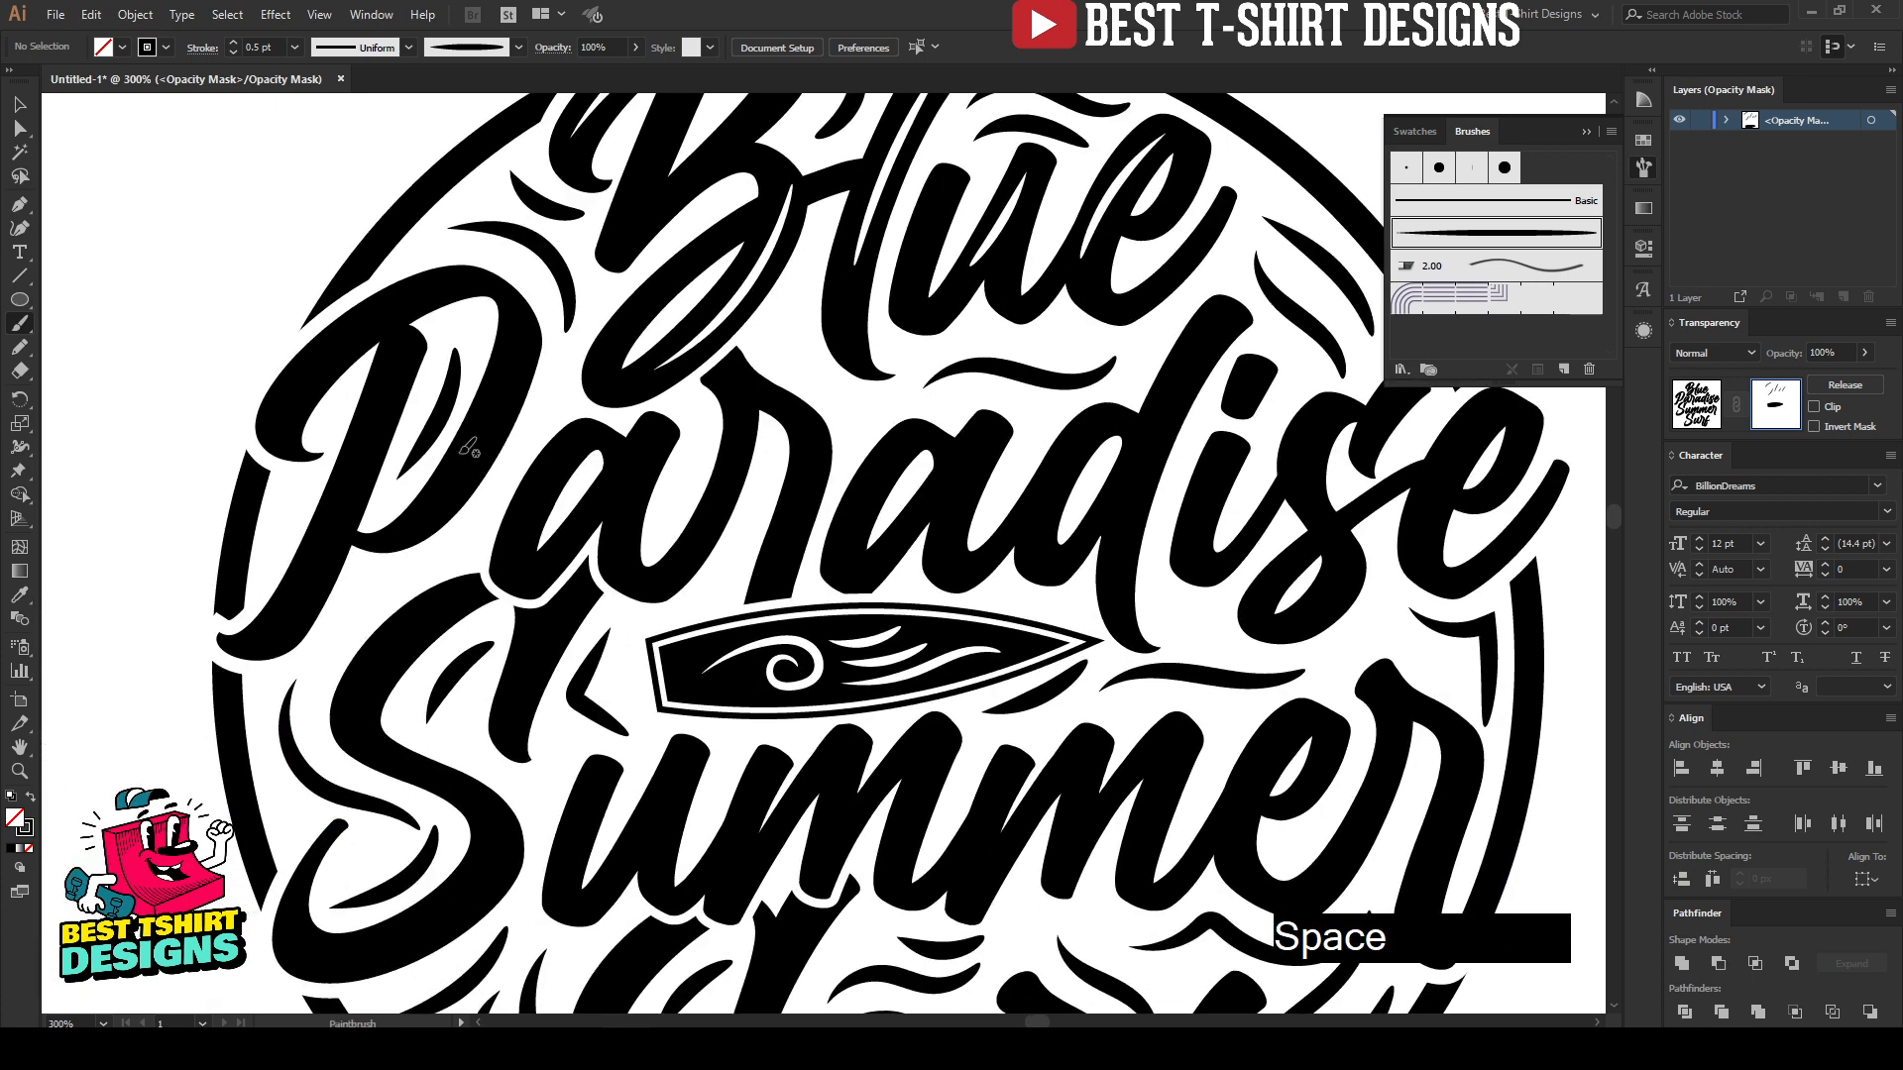
drag(393, 393, 297, 622)
key(ctrl+z)
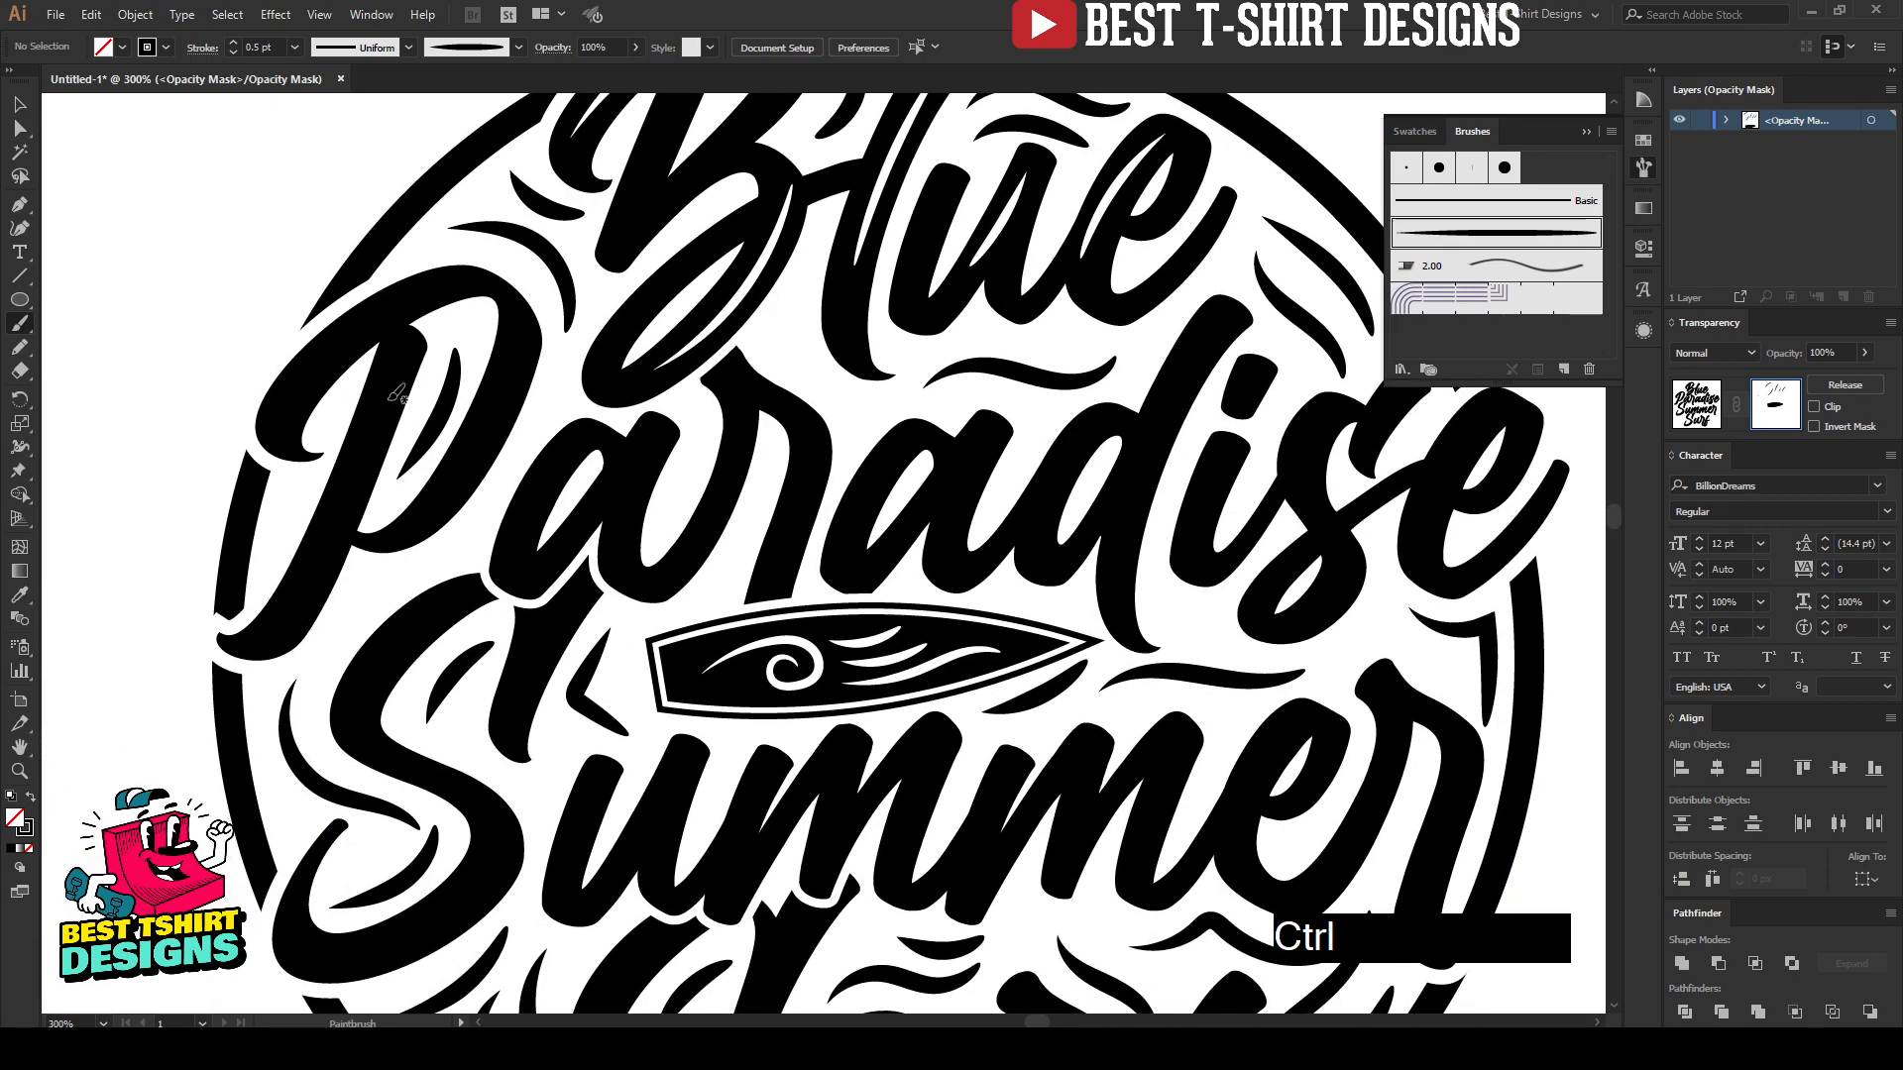
drag(392, 377, 373, 445)
drag(257, 643, 259, 640)
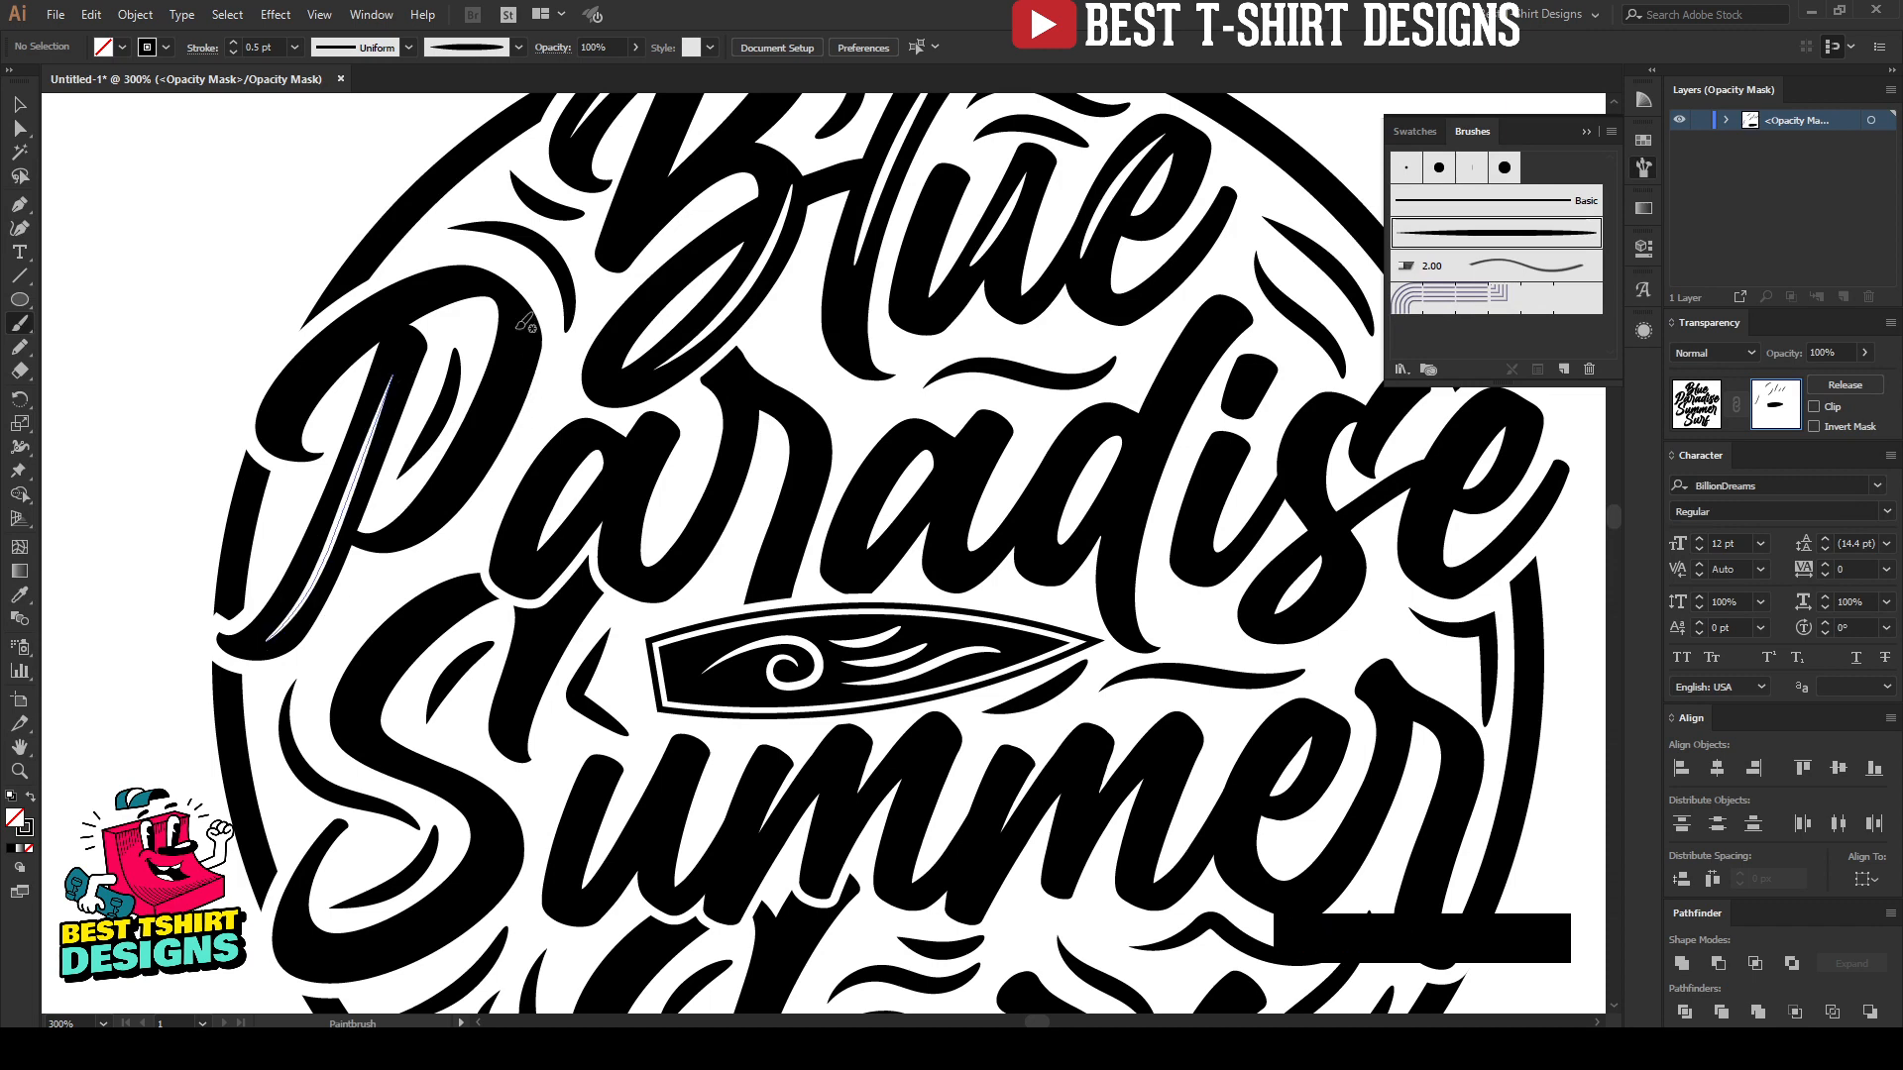
Step: Paint highlights along the bowl and upper-left curve of the "P", repainting the upper-left one
drag(286, 414, 439, 281)
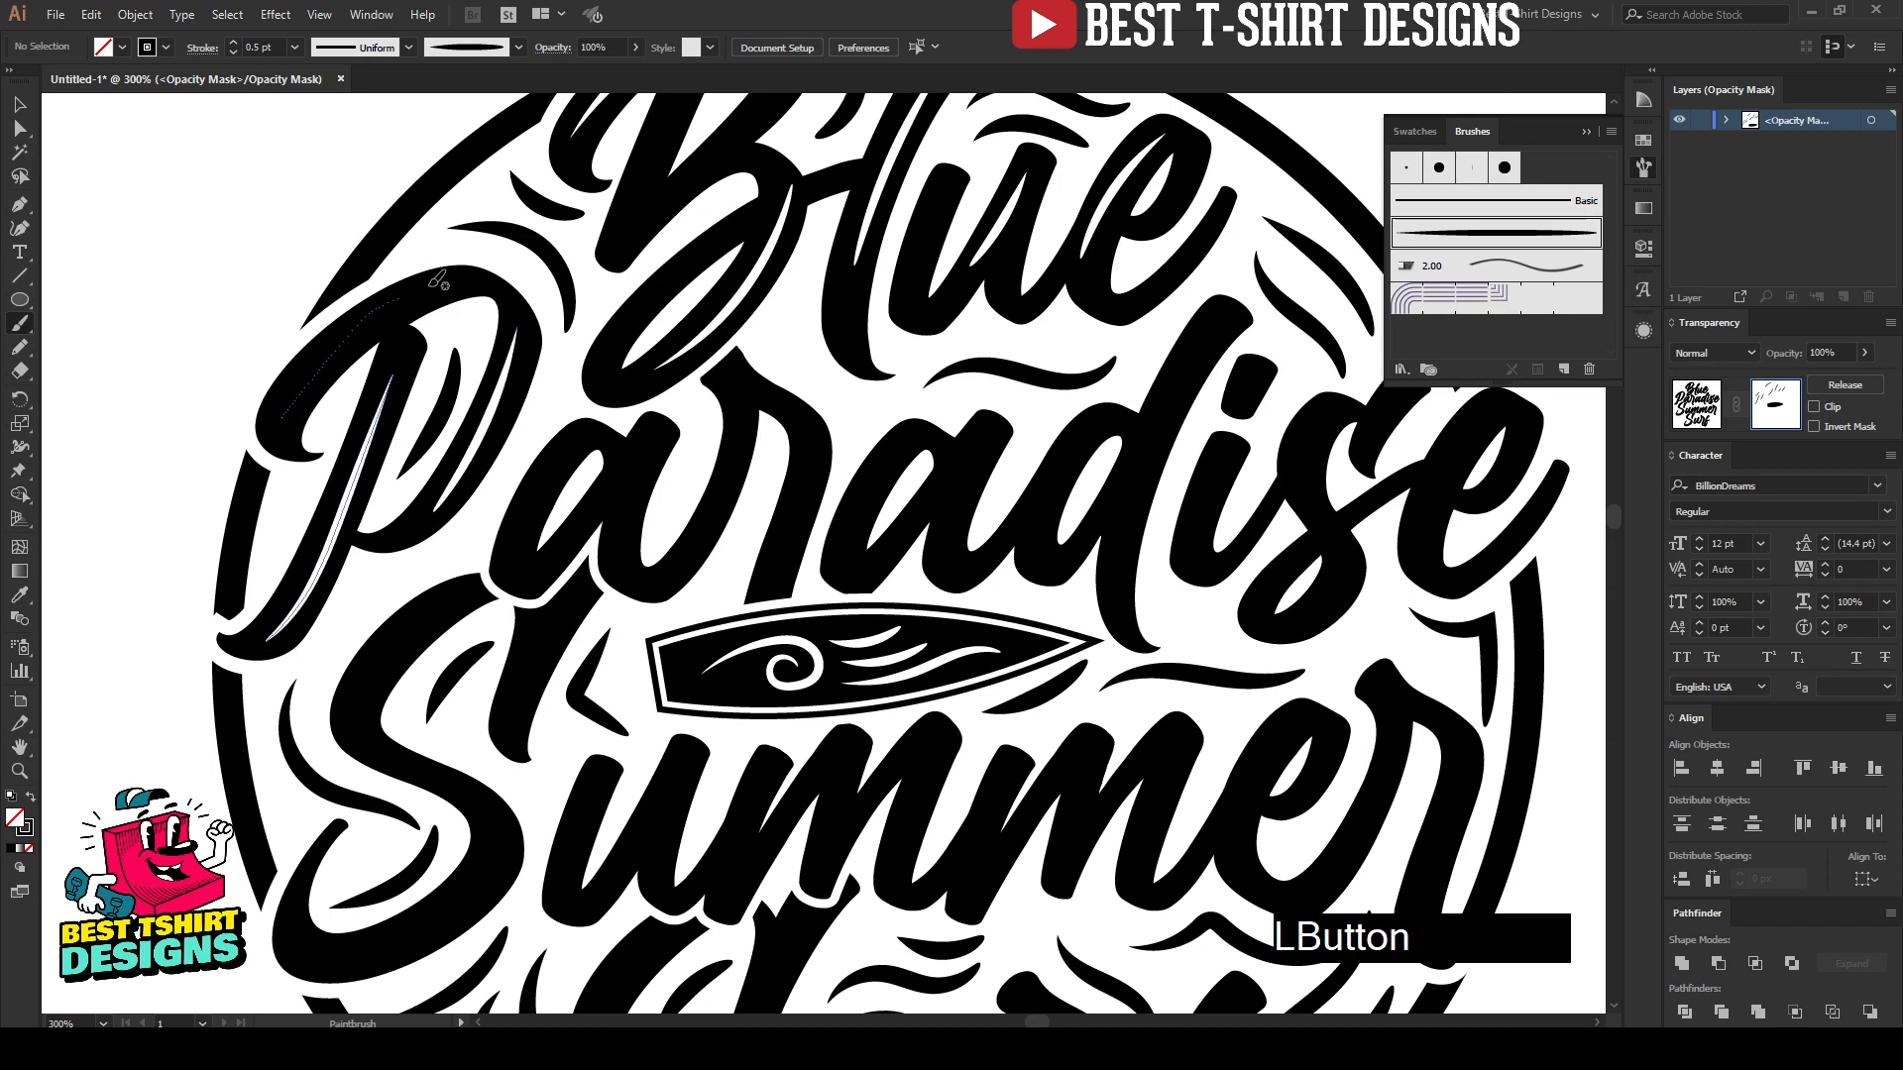
key(ctrl+z)
mouse_move(281, 413)
mouse_down()
mouse_move(310, 369)
mouse_move(402, 321)
mouse_up()
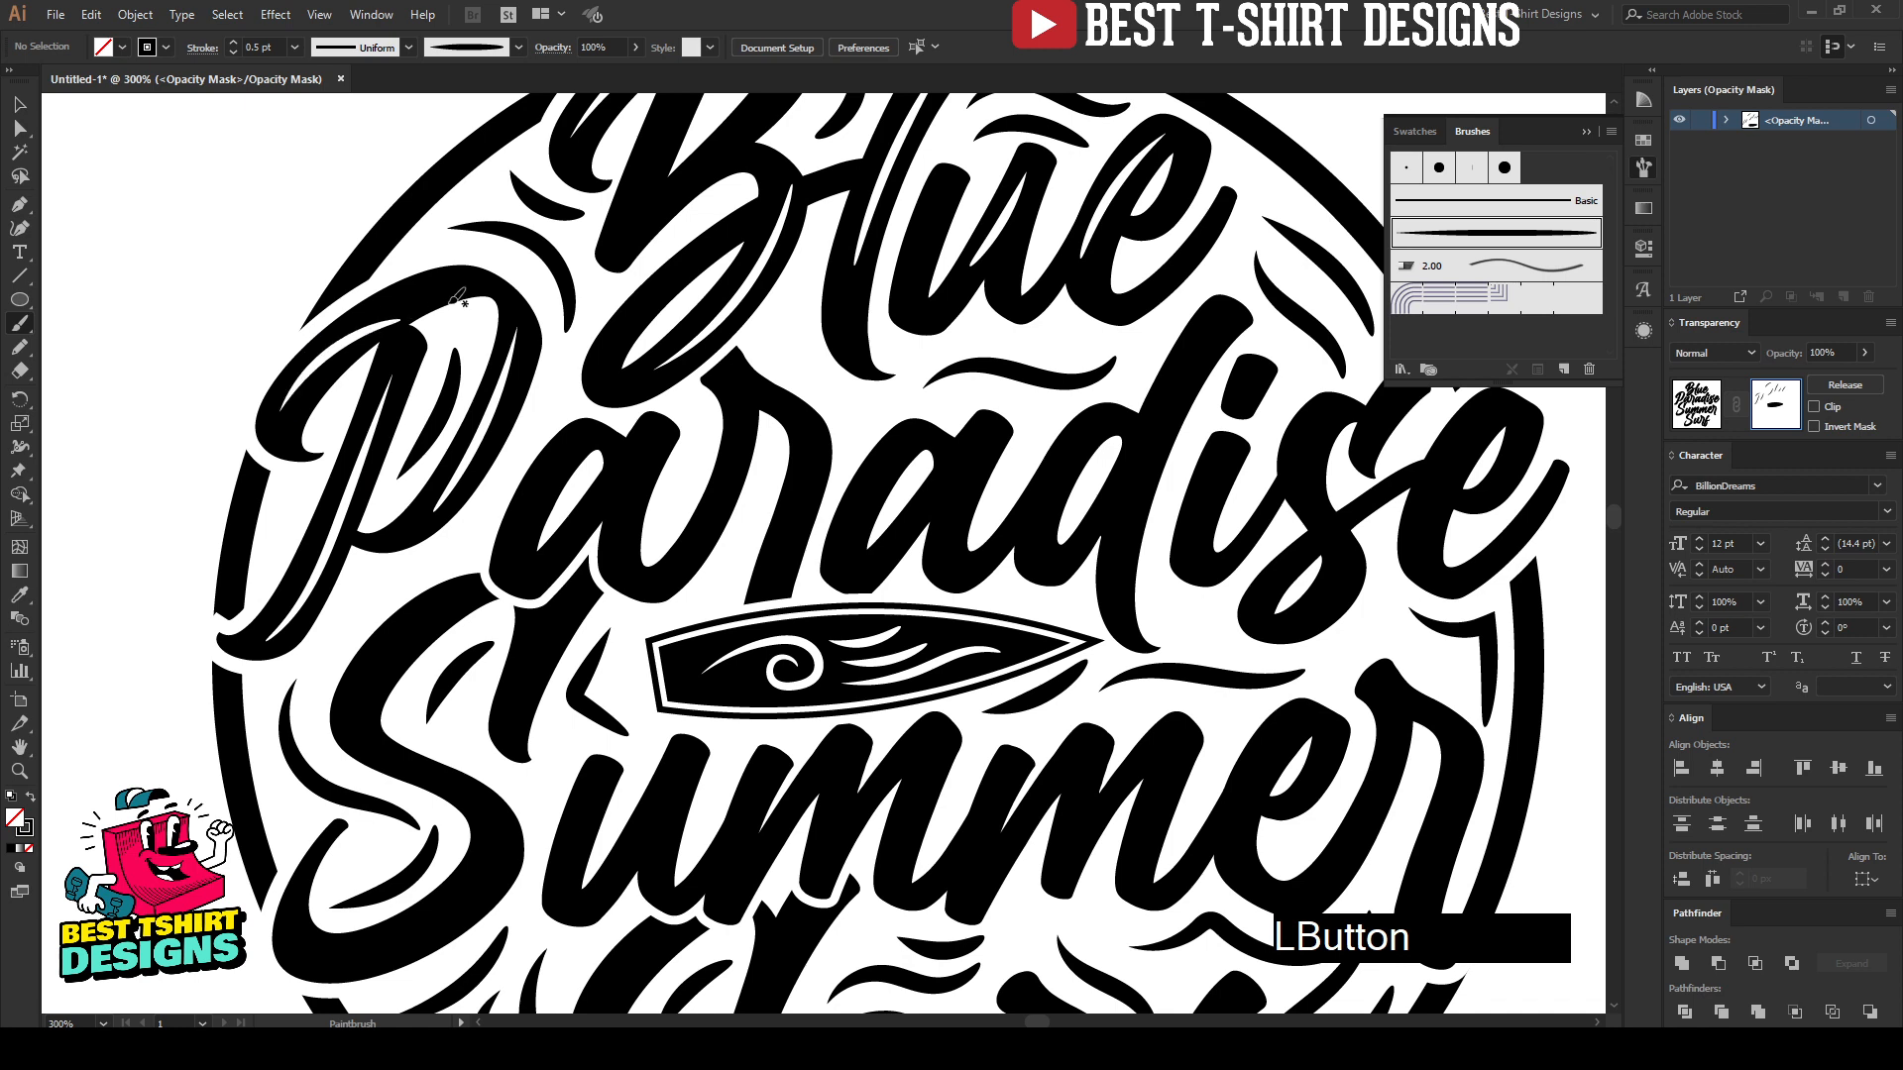
key(ctrl+z)
mouse_move(278, 413)
mouse_down()
mouse_move(340, 341)
mouse_move(431, 298)
mouse_move(466, 315)
mouse_up()
key(ctrl+z)
Step: Paint highlights on the first "a" and on the arch and stem of the "r" in "Paradise", repainting the stem's
scroll(633, 518, up, 1)
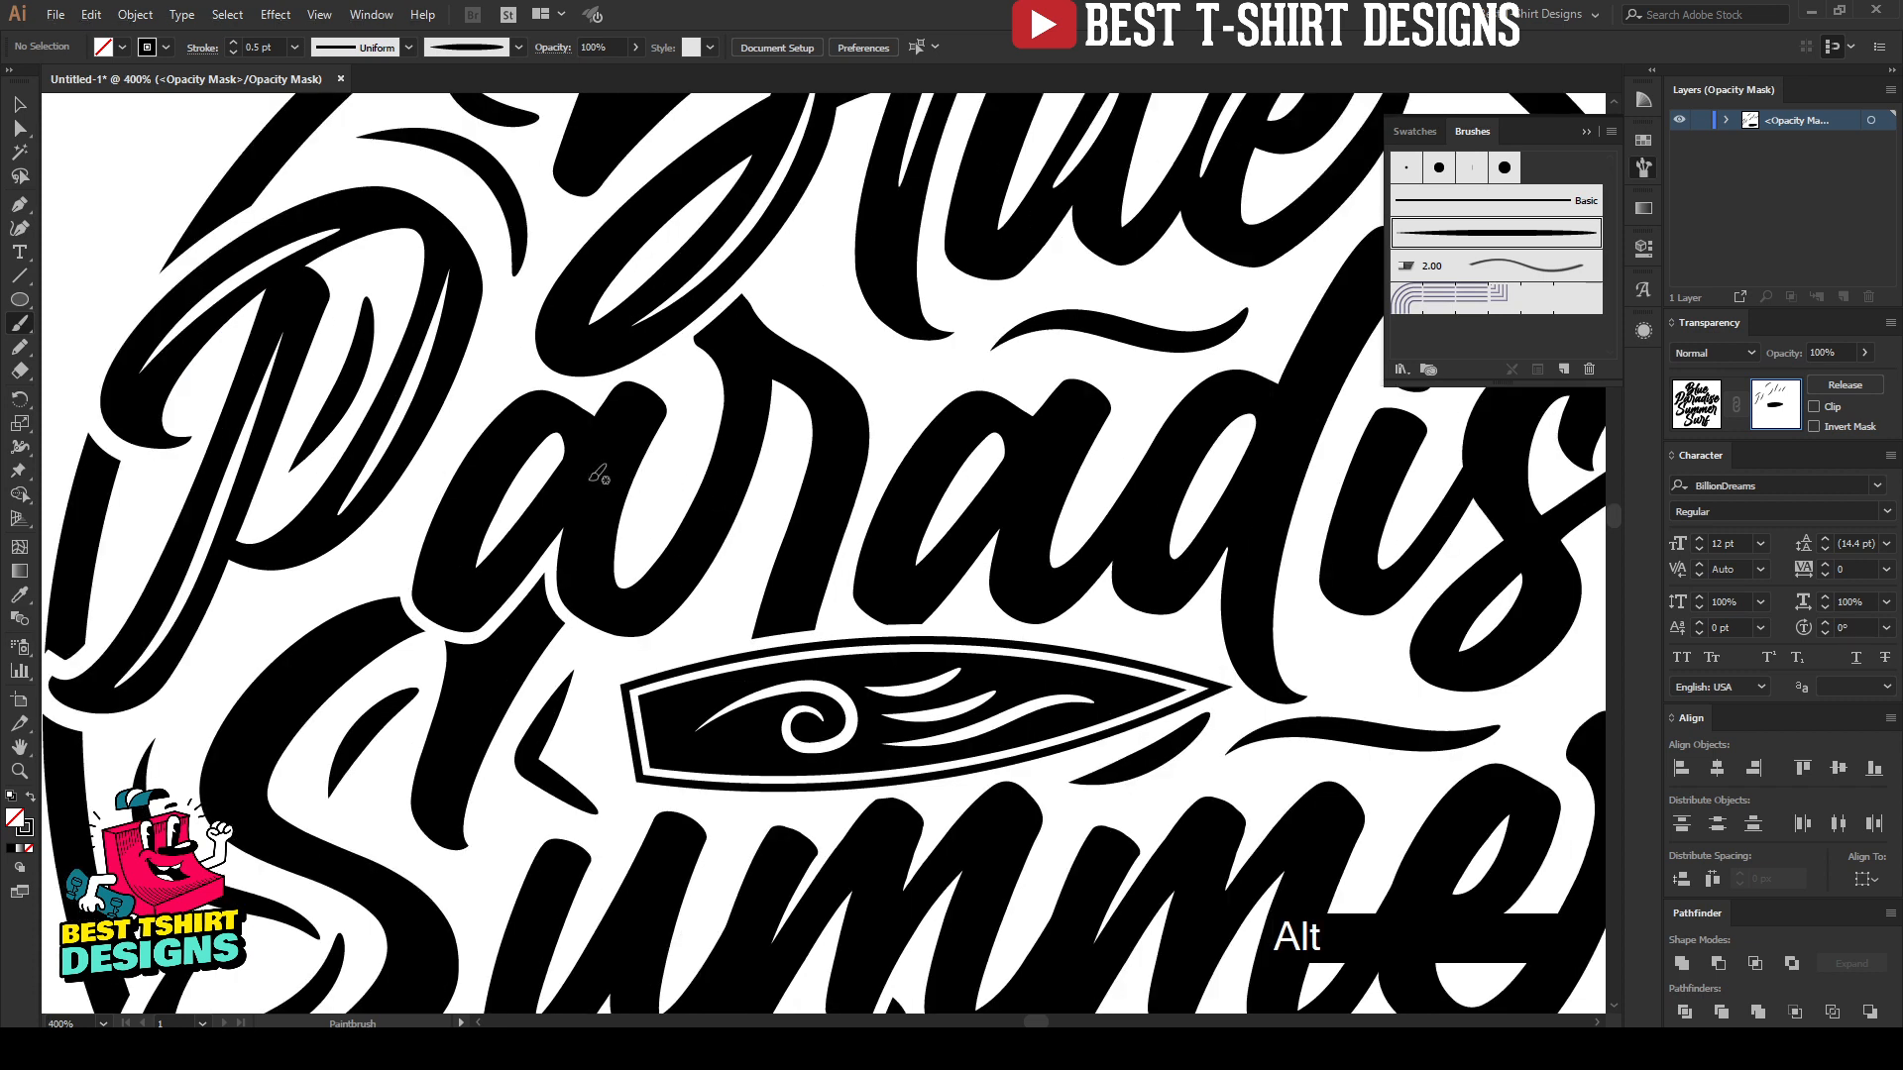
mouse_move(525, 422)
mouse_down()
mouse_move(444, 543)
mouse_move(446, 584)
mouse_up()
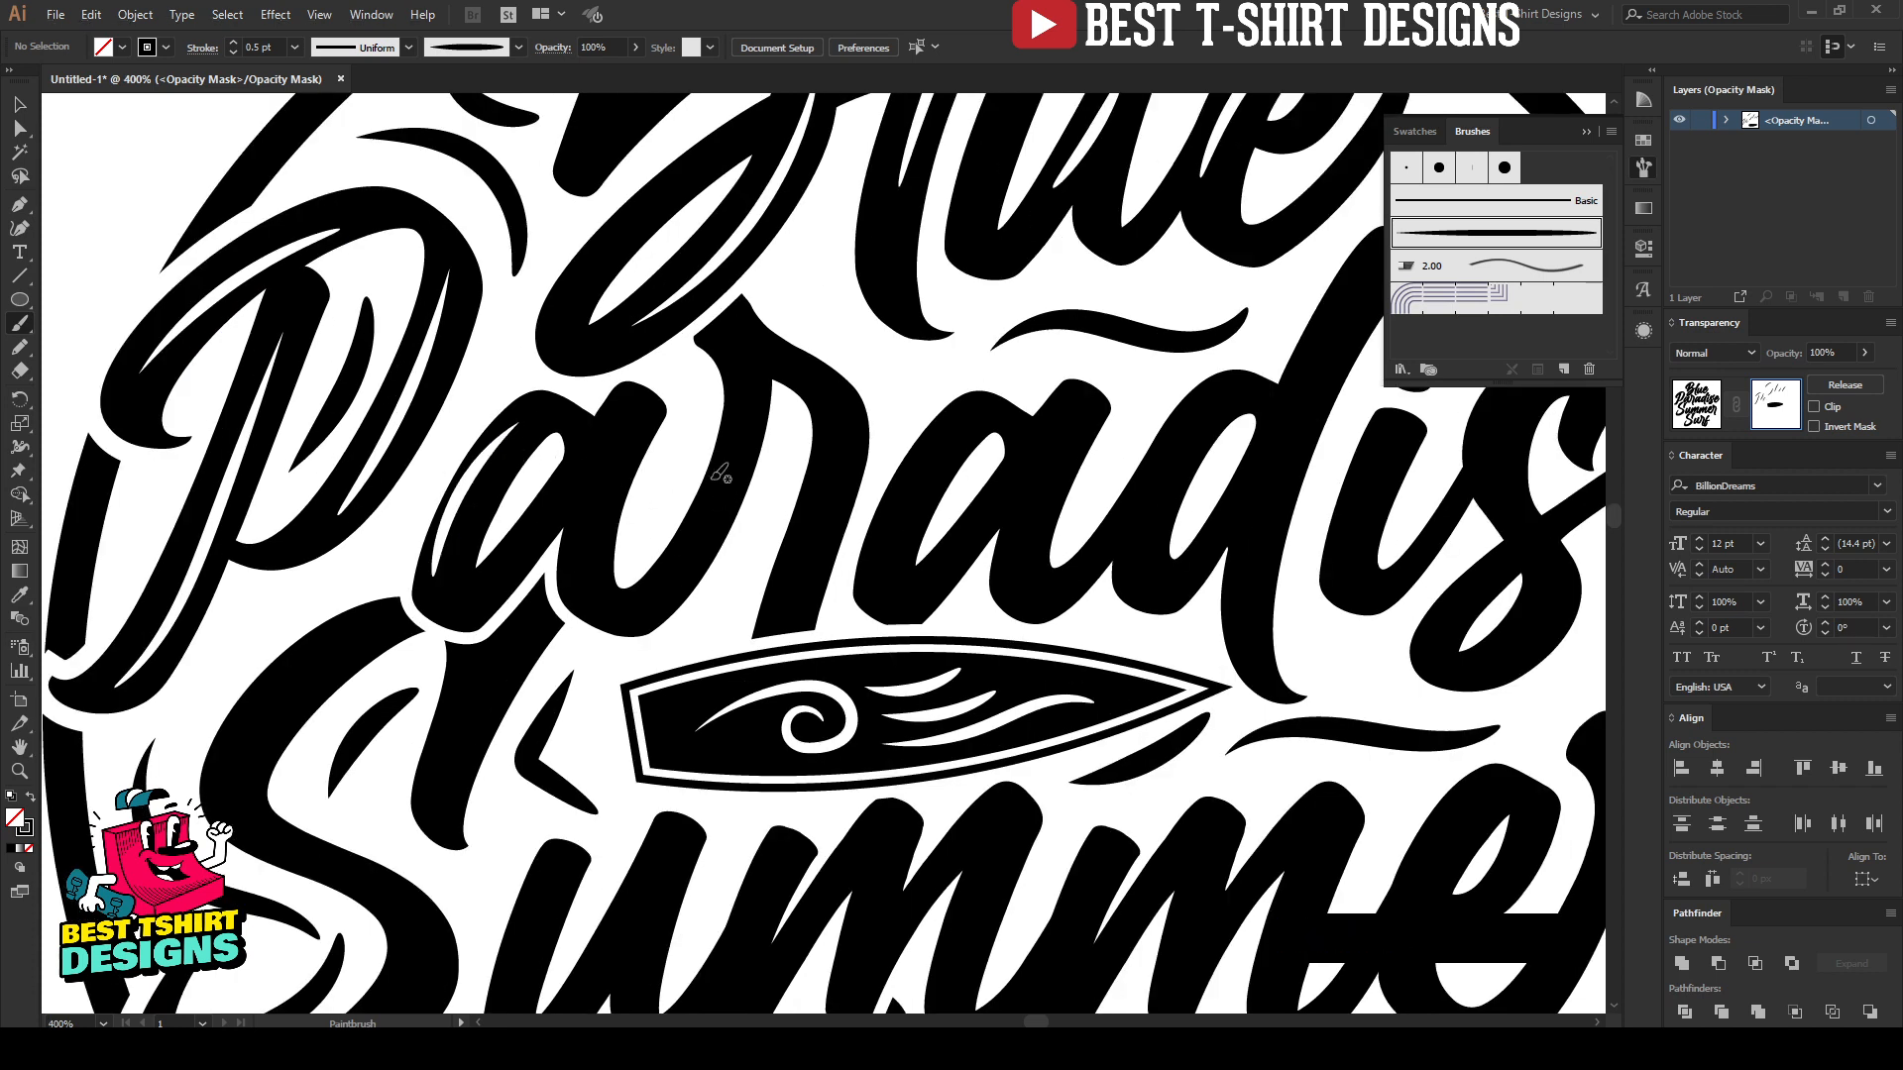
drag(761, 350, 774, 354)
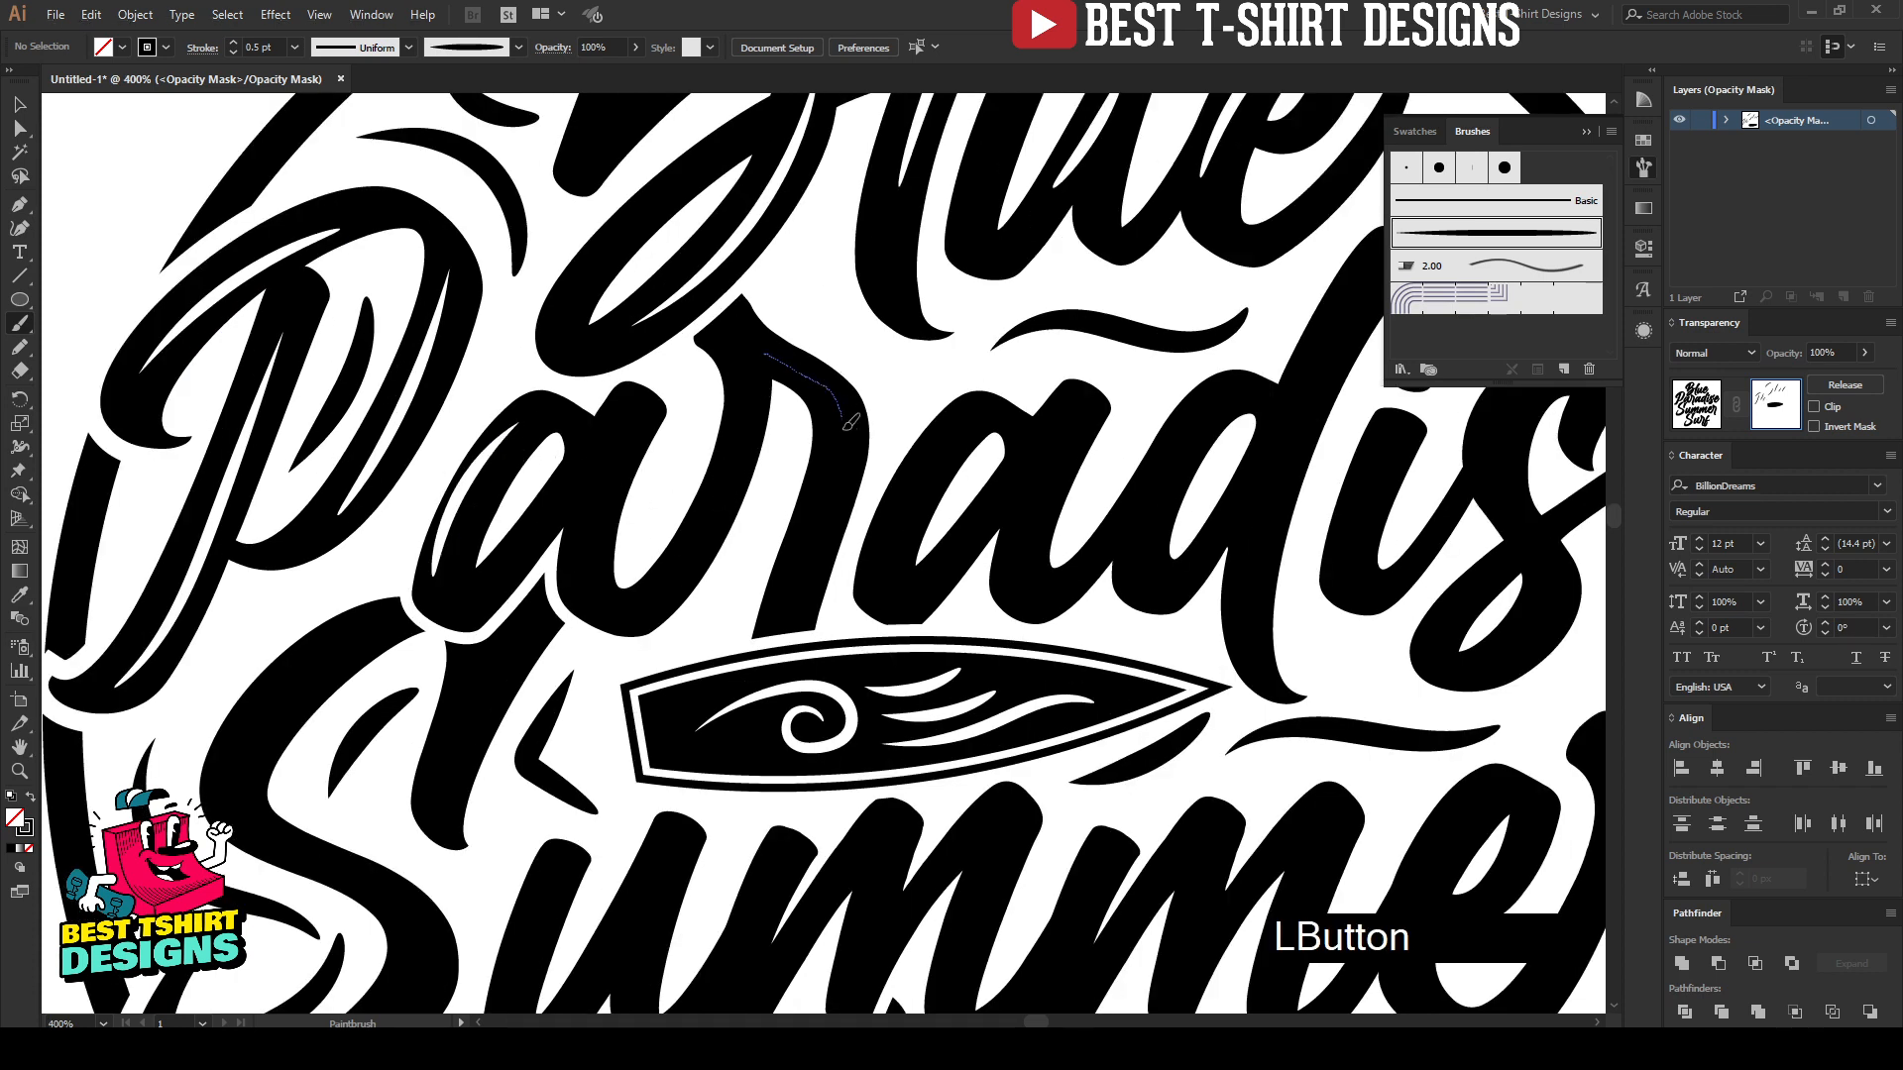
drag(849, 421, 781, 597)
drag(749, 418, 650, 622)
key(ctrl+z)
mouse_move(761, 375)
mouse_down()
mouse_move(731, 467)
mouse_move(633, 603)
mouse_up()
Step: Paint highlights on the second "a" and on the bowl and stem of the "d" in "Paradise", repainting the stem's
key(space)
mouse_move(922, 612)
mouse_down()
mouse_move(490, 585)
mouse_move(462, 505)
mouse_move(546, 408)
mouse_up()
drag(599, 493, 593, 565)
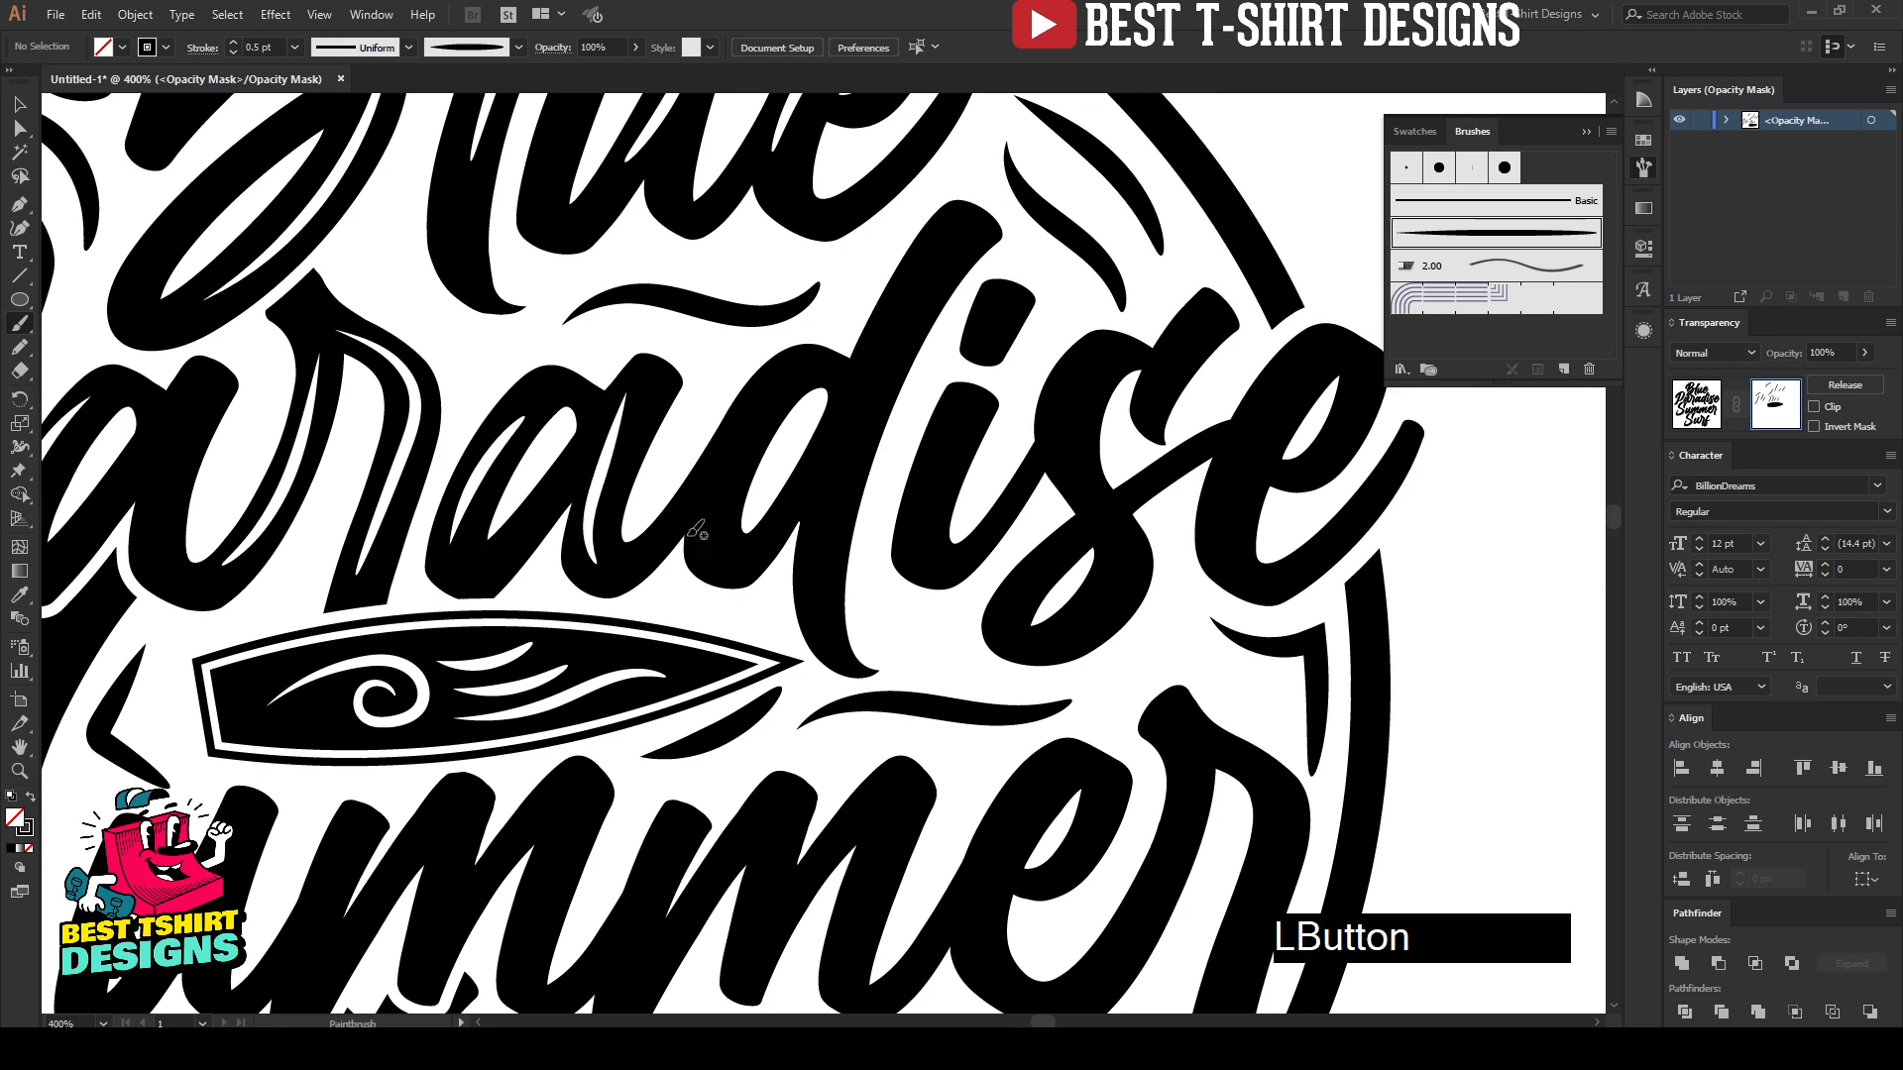
drag(794, 364, 774, 388)
drag(739, 548, 737, 547)
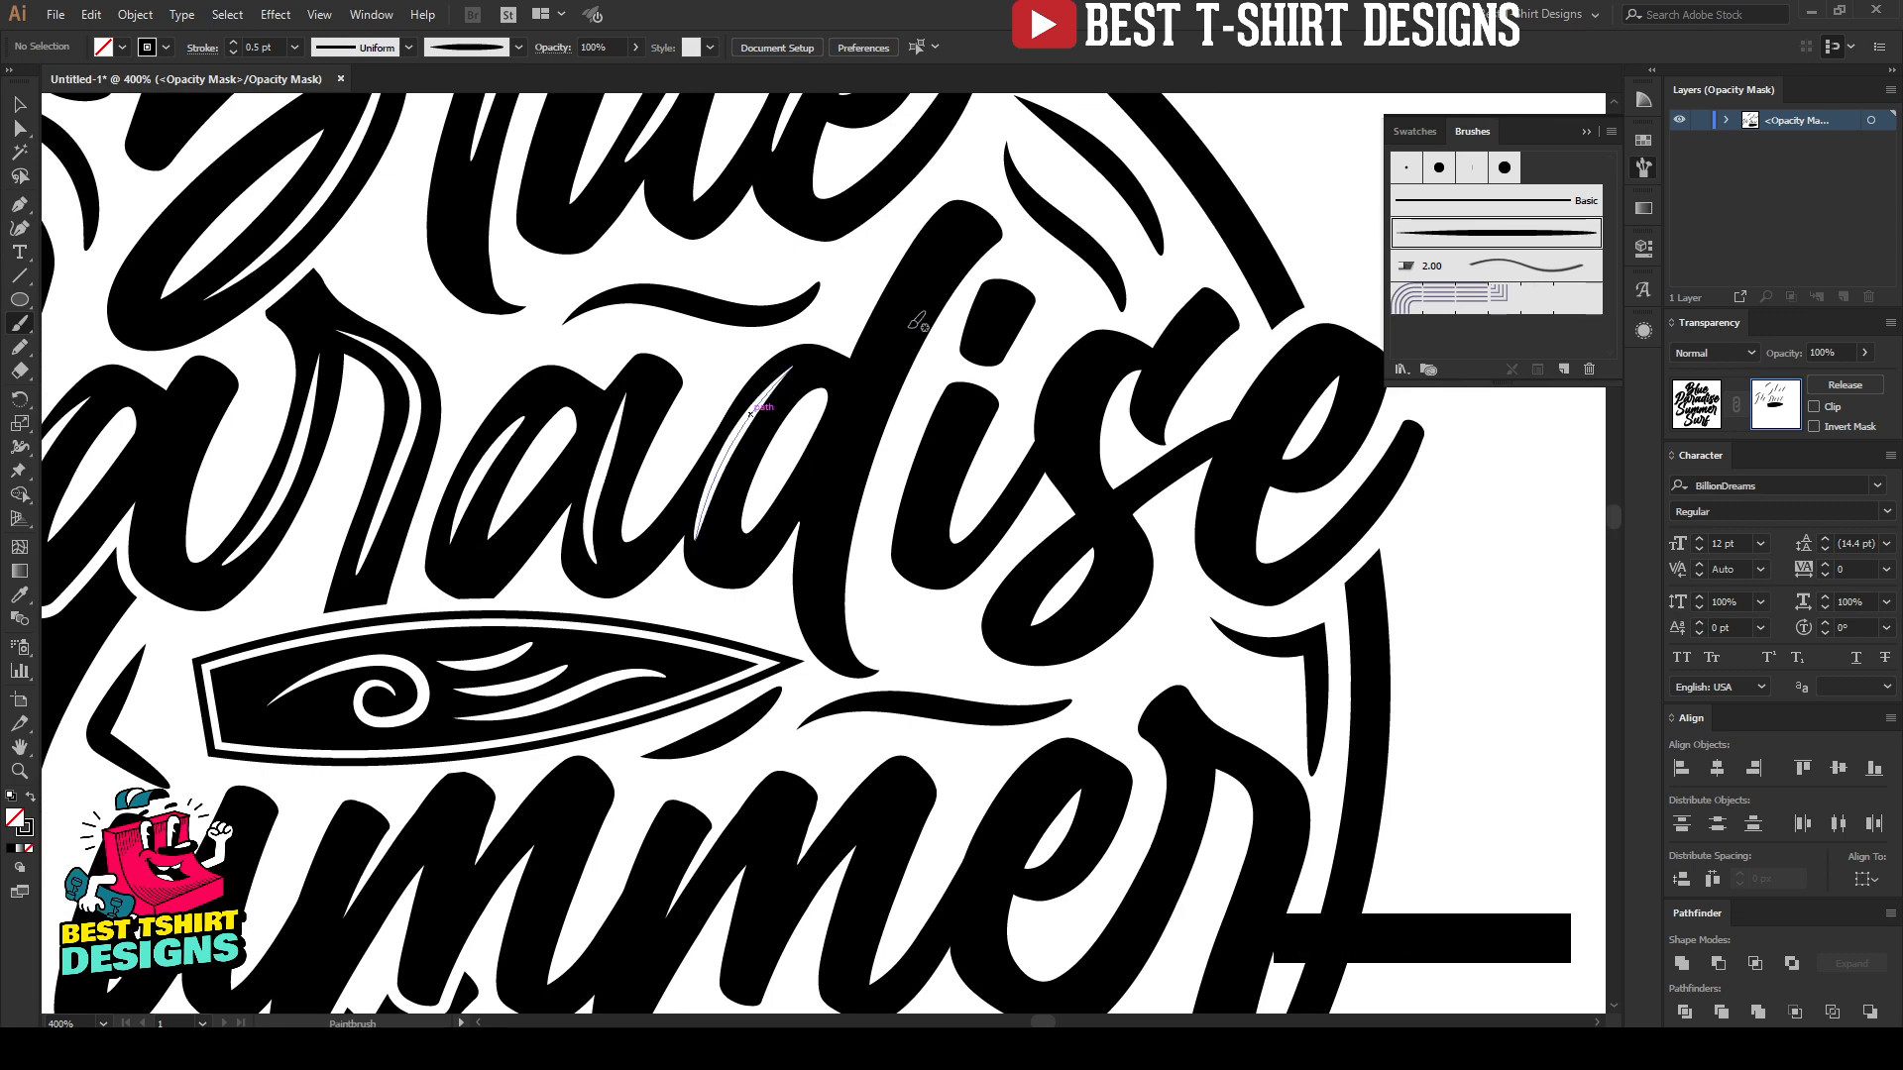
mouse_move(963, 270)
mouse_down()
mouse_move(863, 403)
mouse_move(795, 608)
mouse_up()
key(ctrl+z)
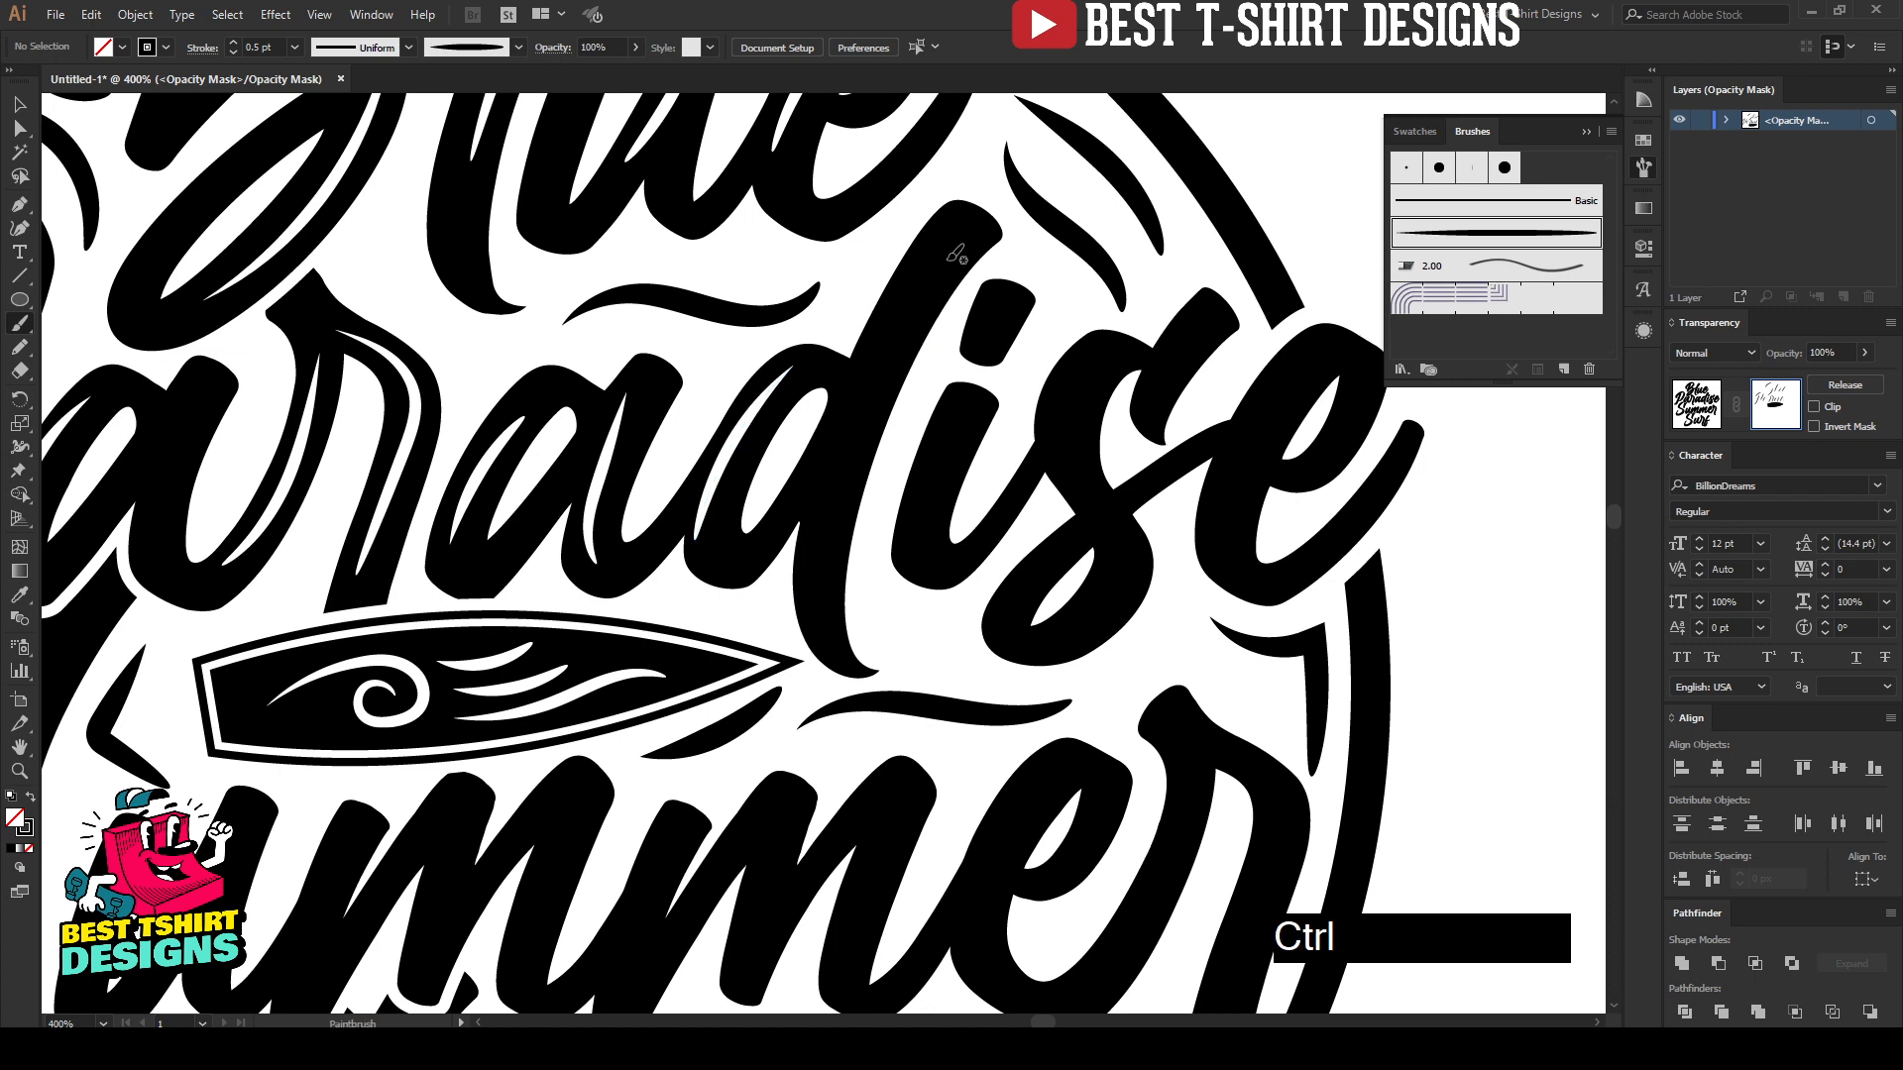
mouse_move(948, 260)
mouse_down()
mouse_move(830, 494)
mouse_move(818, 591)
mouse_up()
Step: Paint a highlight down the "i" and highlights following the curves of the "s" in "Paradise"
drag(967, 395, 930, 541)
drag(1089, 485, 1079, 612)
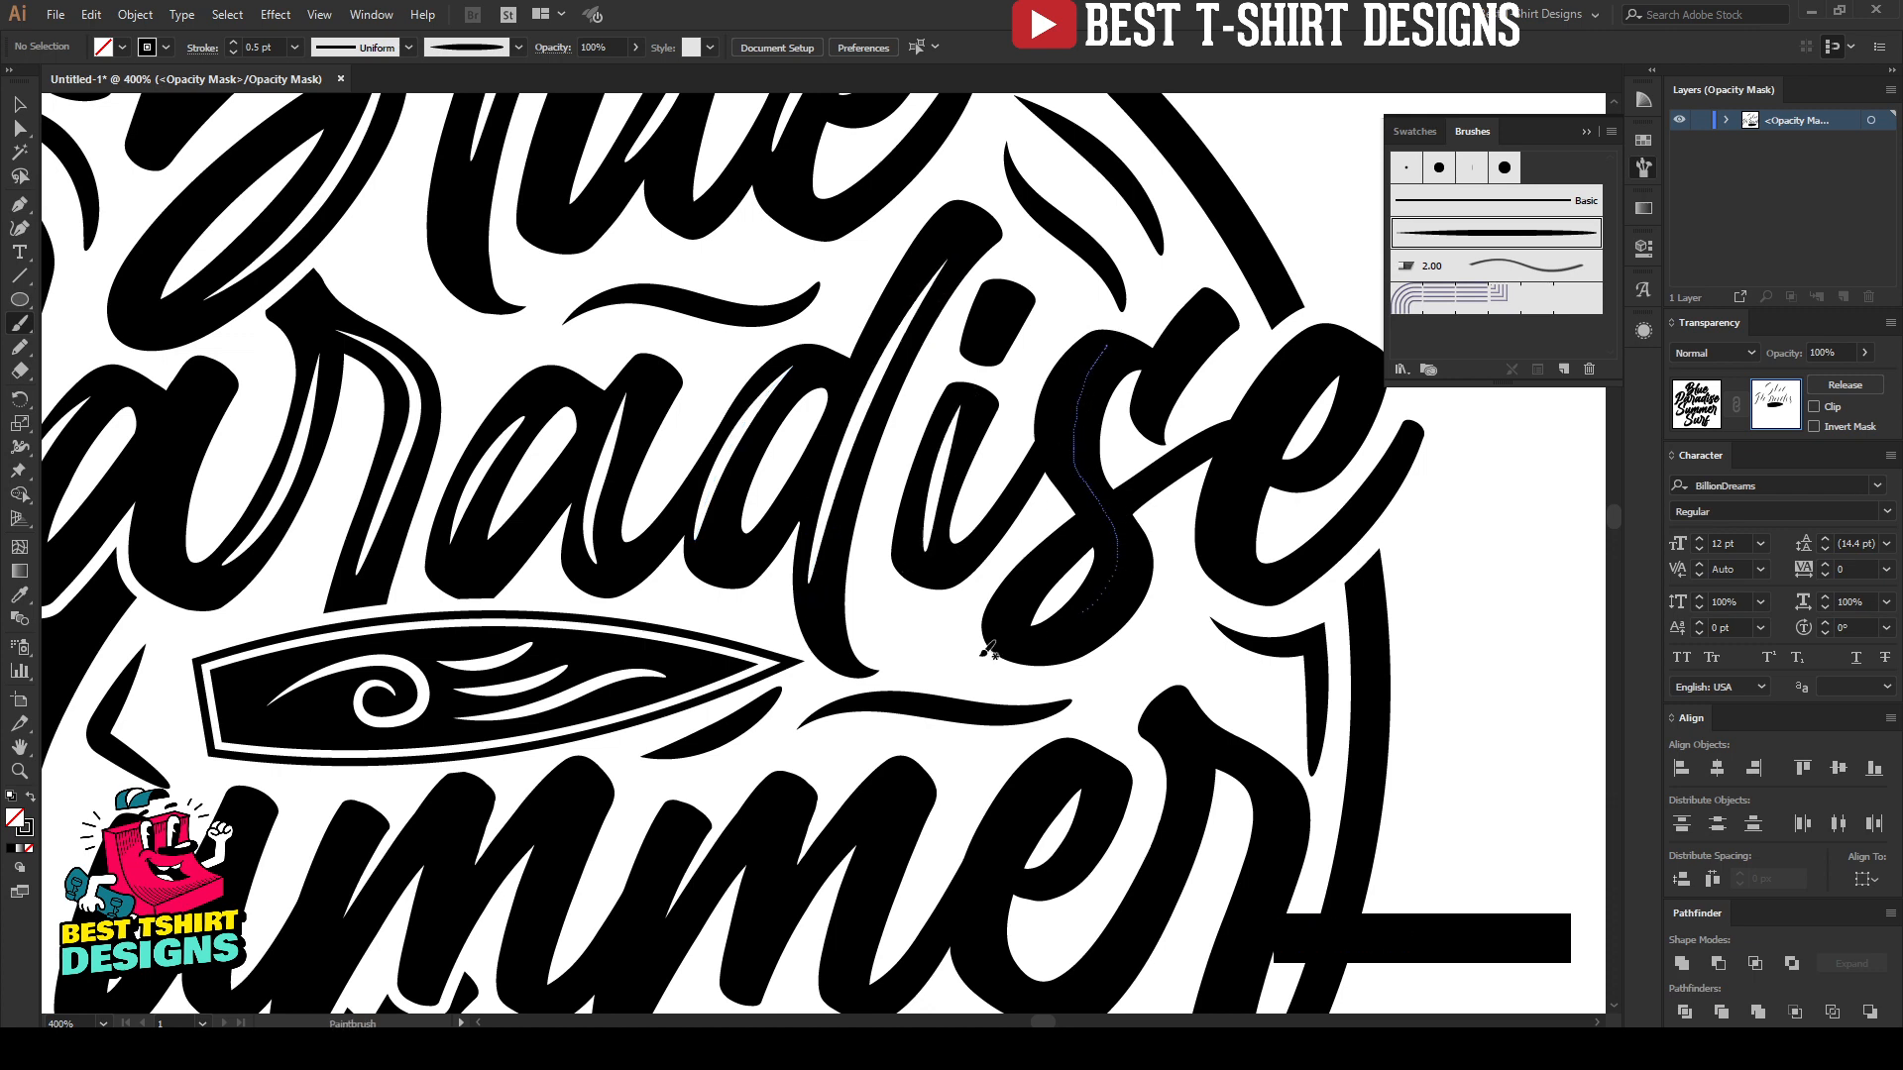
mouse_move(1176, 347)
mouse_down()
mouse_move(1147, 409)
mouse_move(857, 416)
mouse_move(849, 331)
mouse_up()
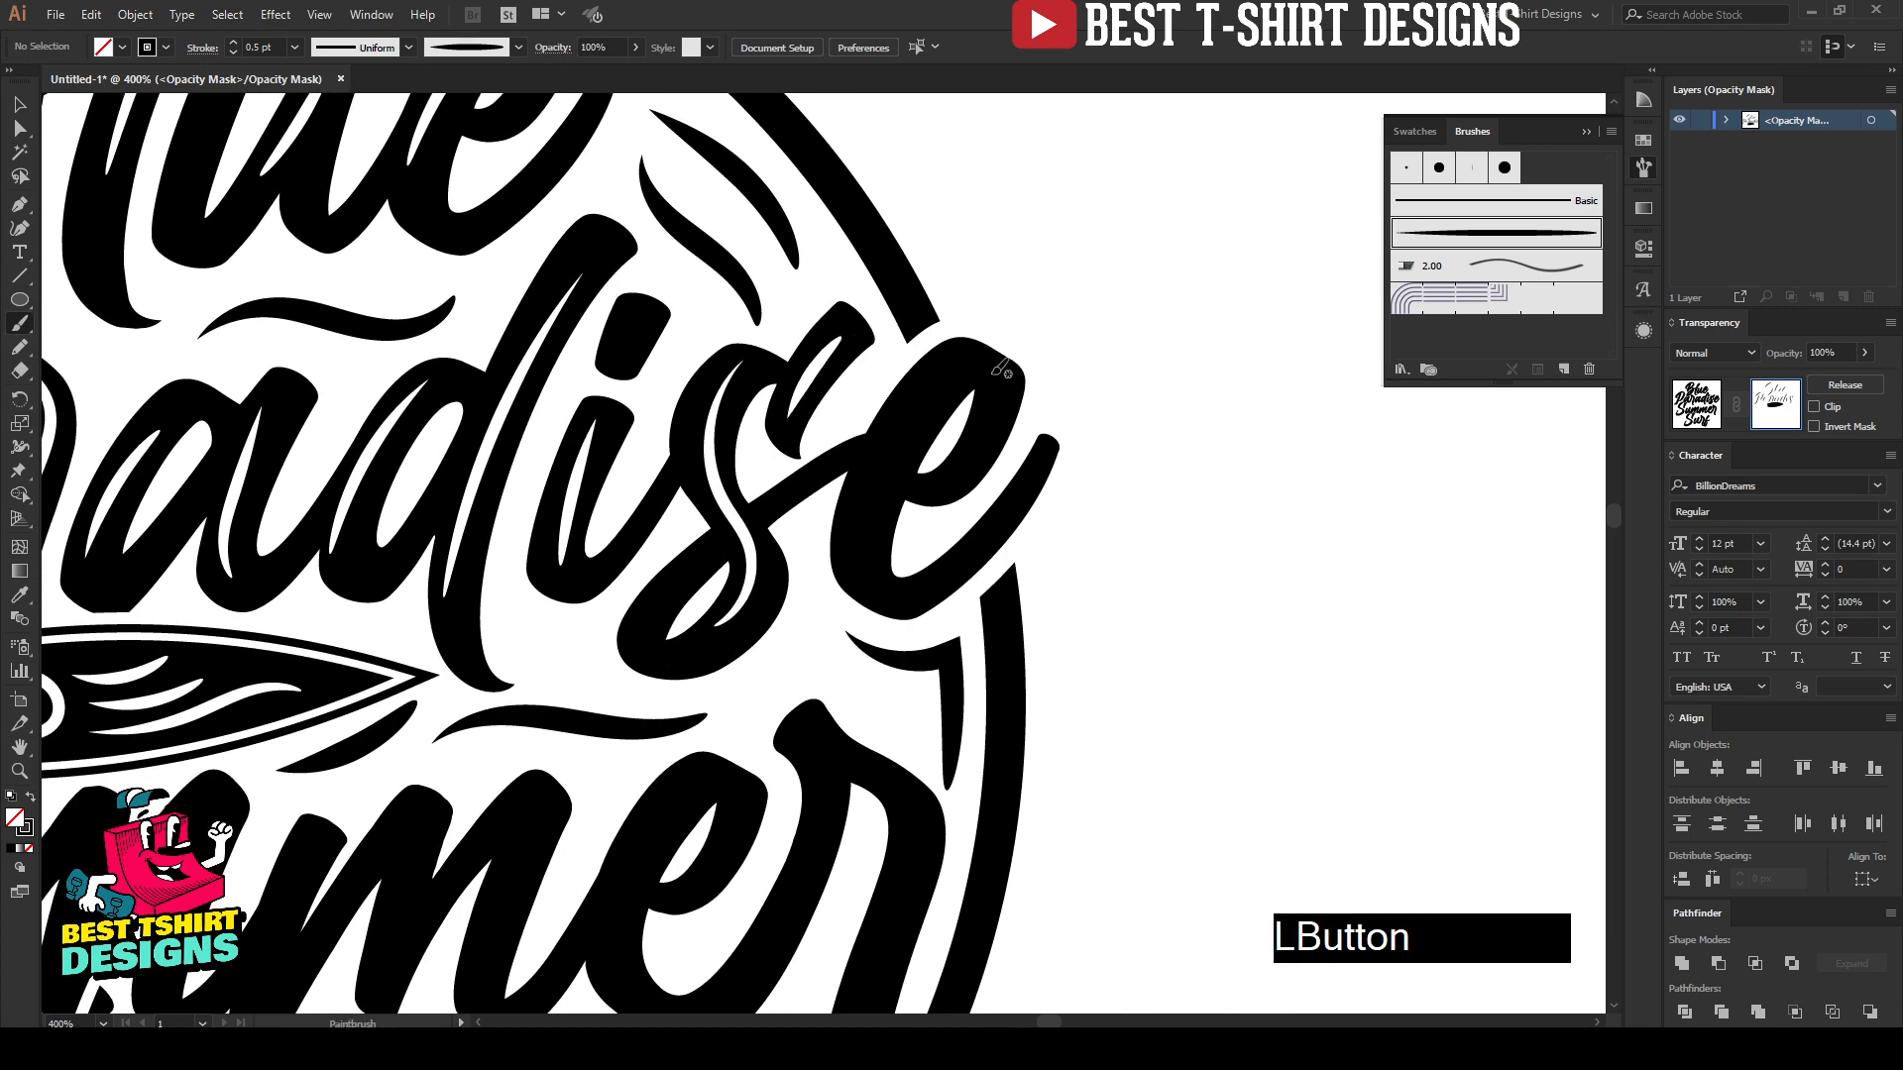
Step: Paint a curved highlight along the outer edge of the final "e" in "Paradise", undoing two tries before the final stroke
drag(979, 357, 918, 417)
drag(902, 578, 903, 579)
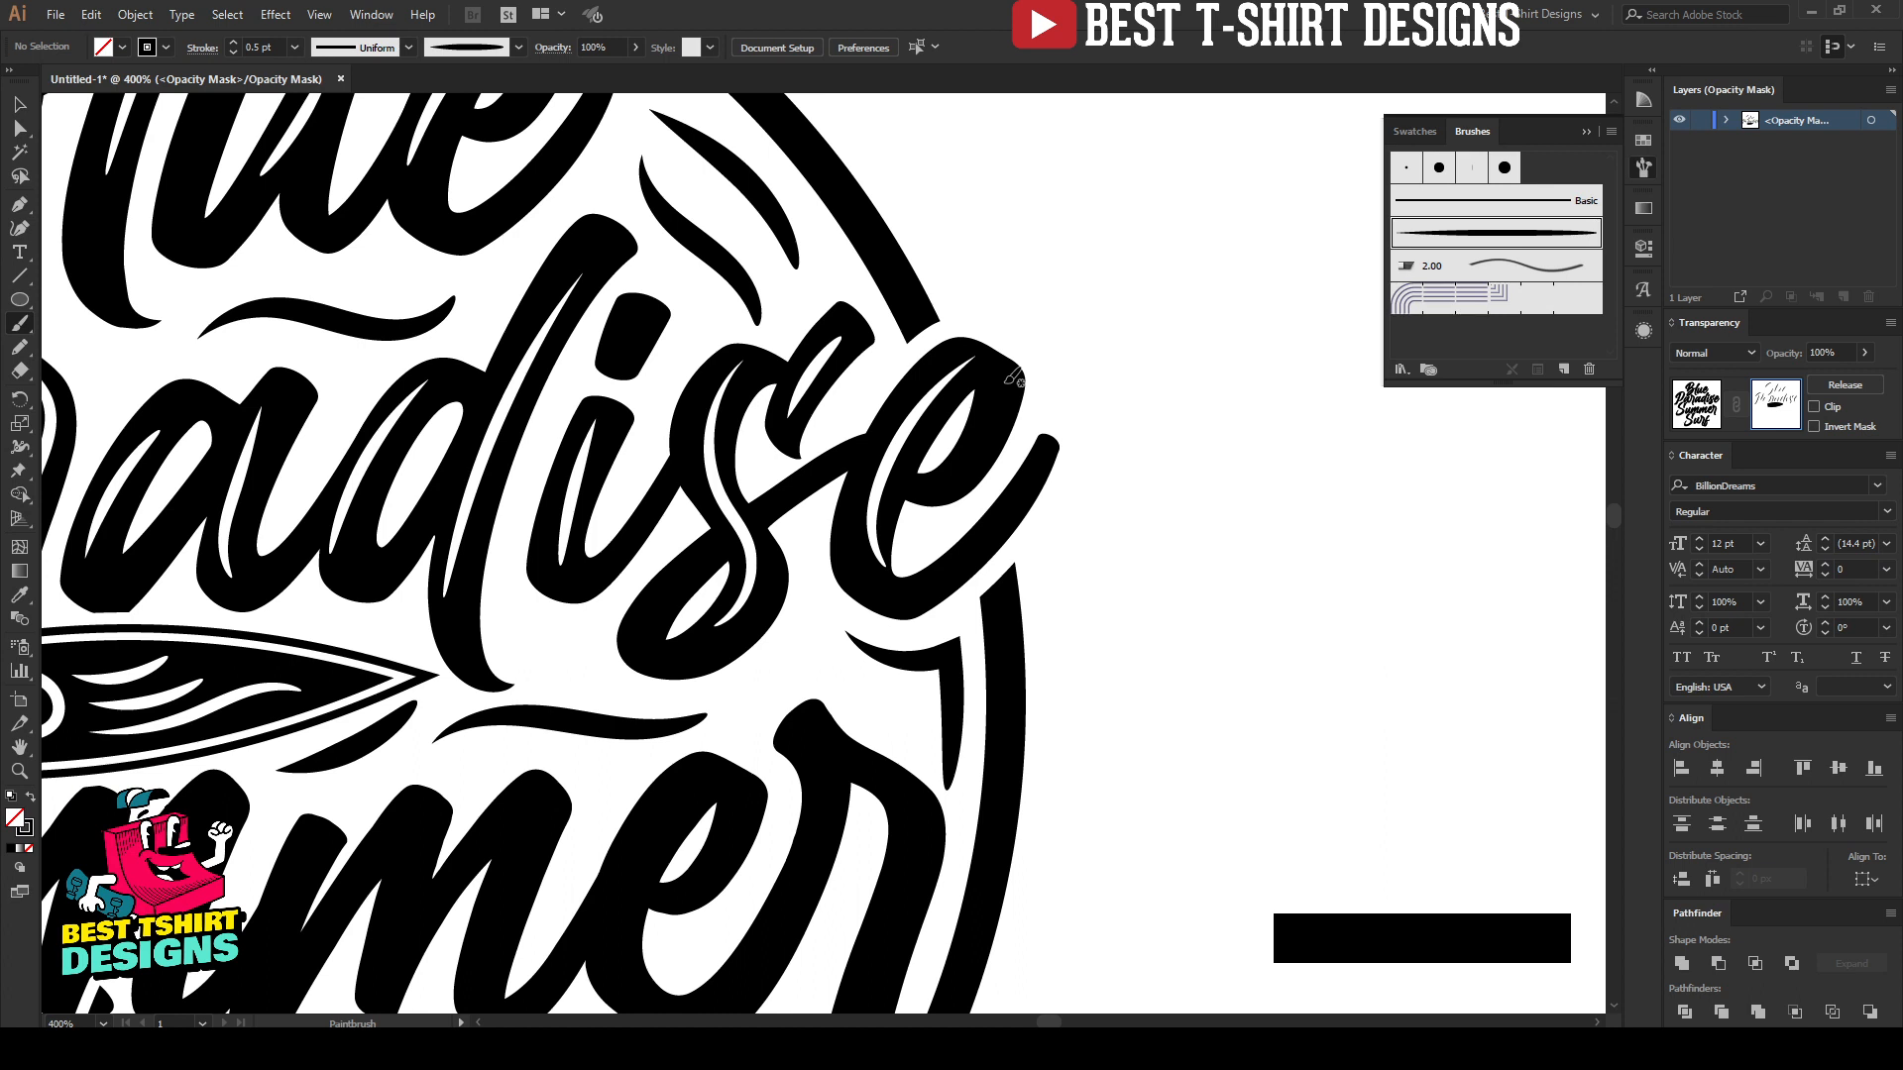
key(ctrl+z)
mouse_move(945, 371)
mouse_down()
mouse_move(863, 528)
mouse_move(900, 586)
mouse_up()
key(ctrl+z)
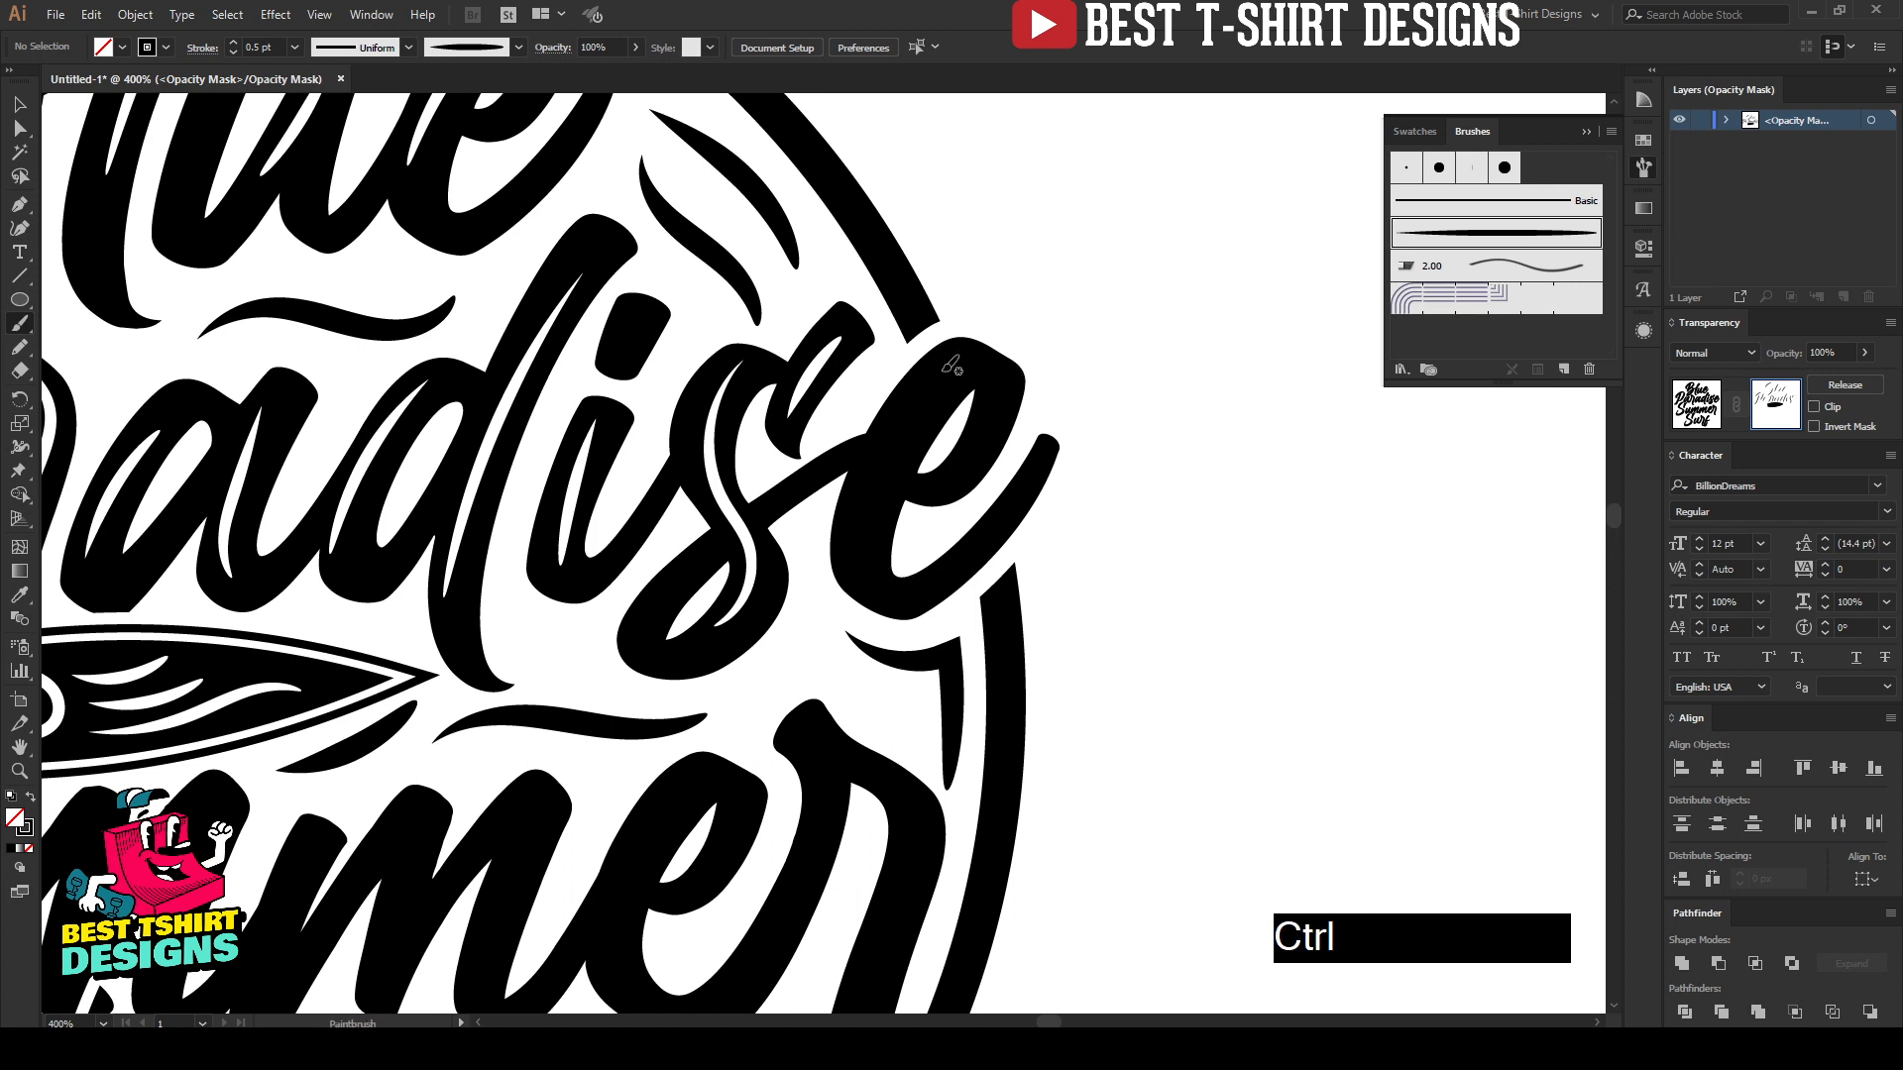
drag(950, 365, 862, 505)
drag(872, 586, 872, 586)
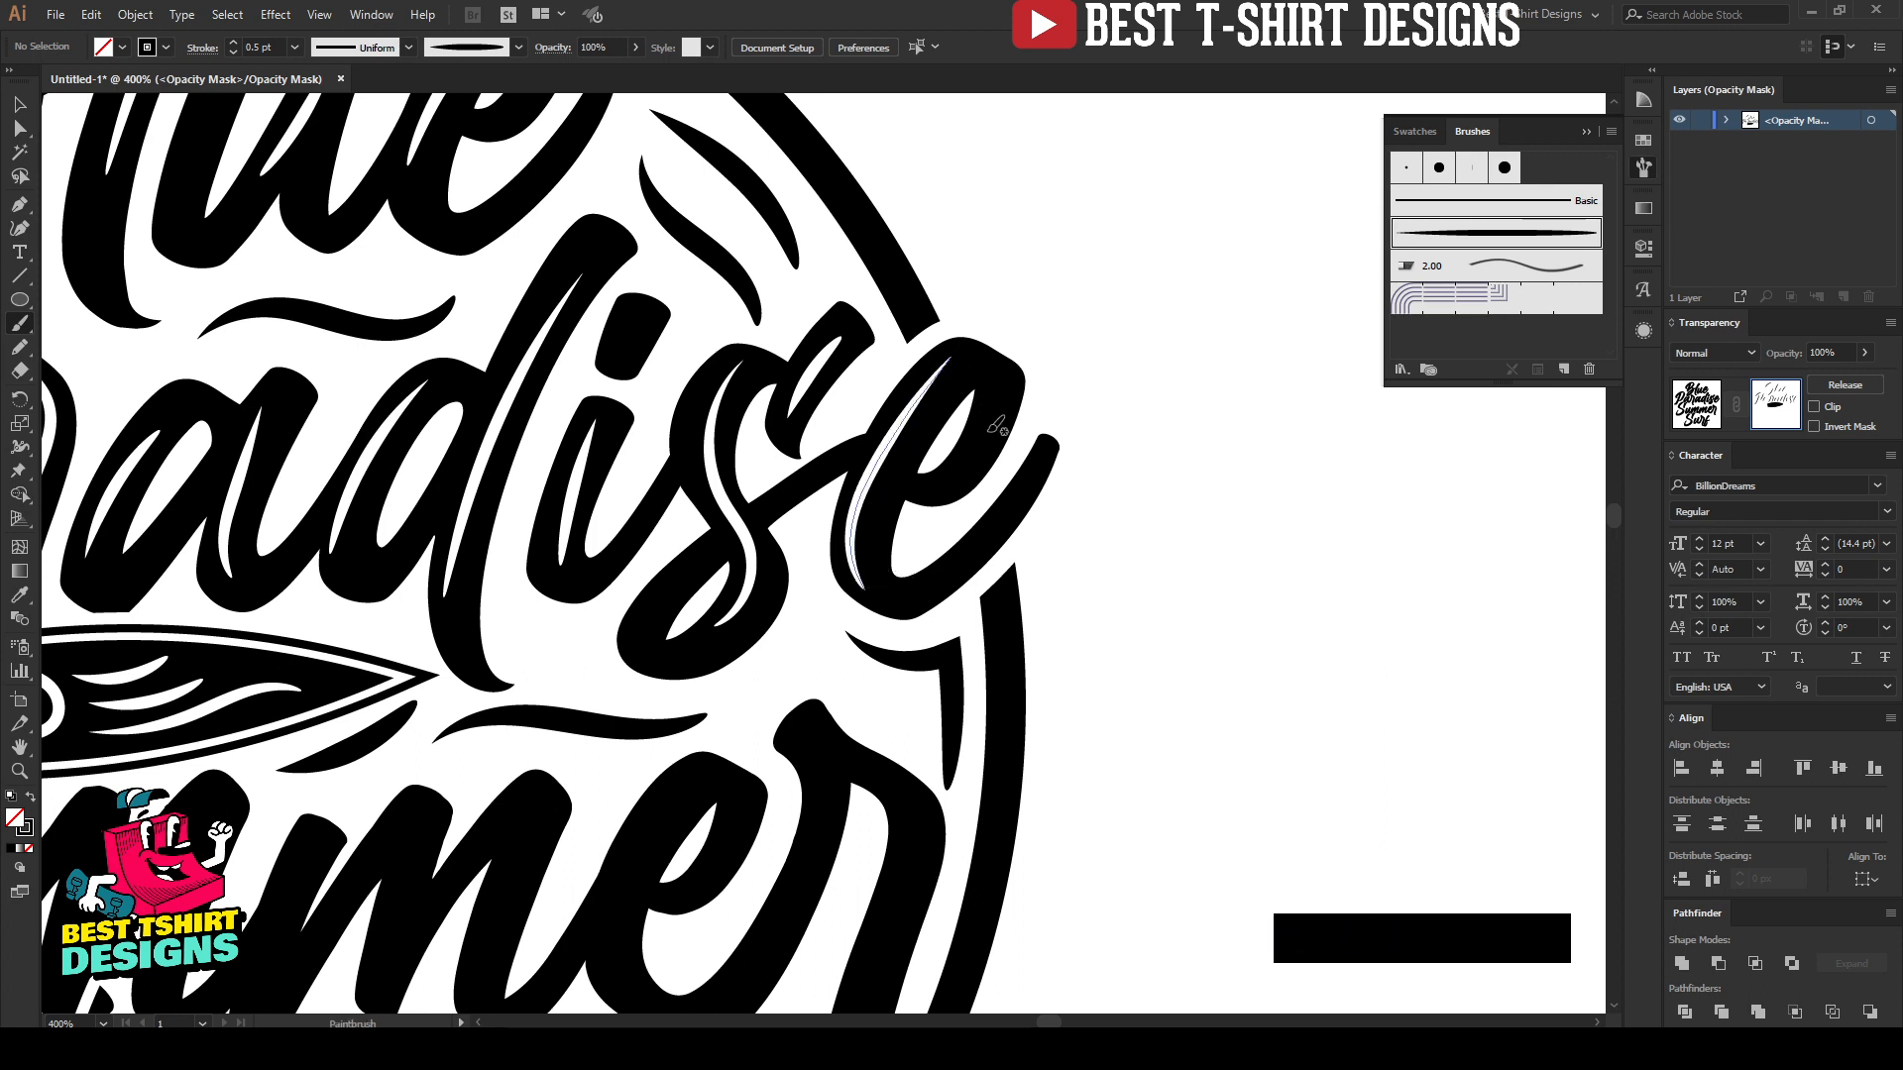
scroll(1093, 309, down, 2)
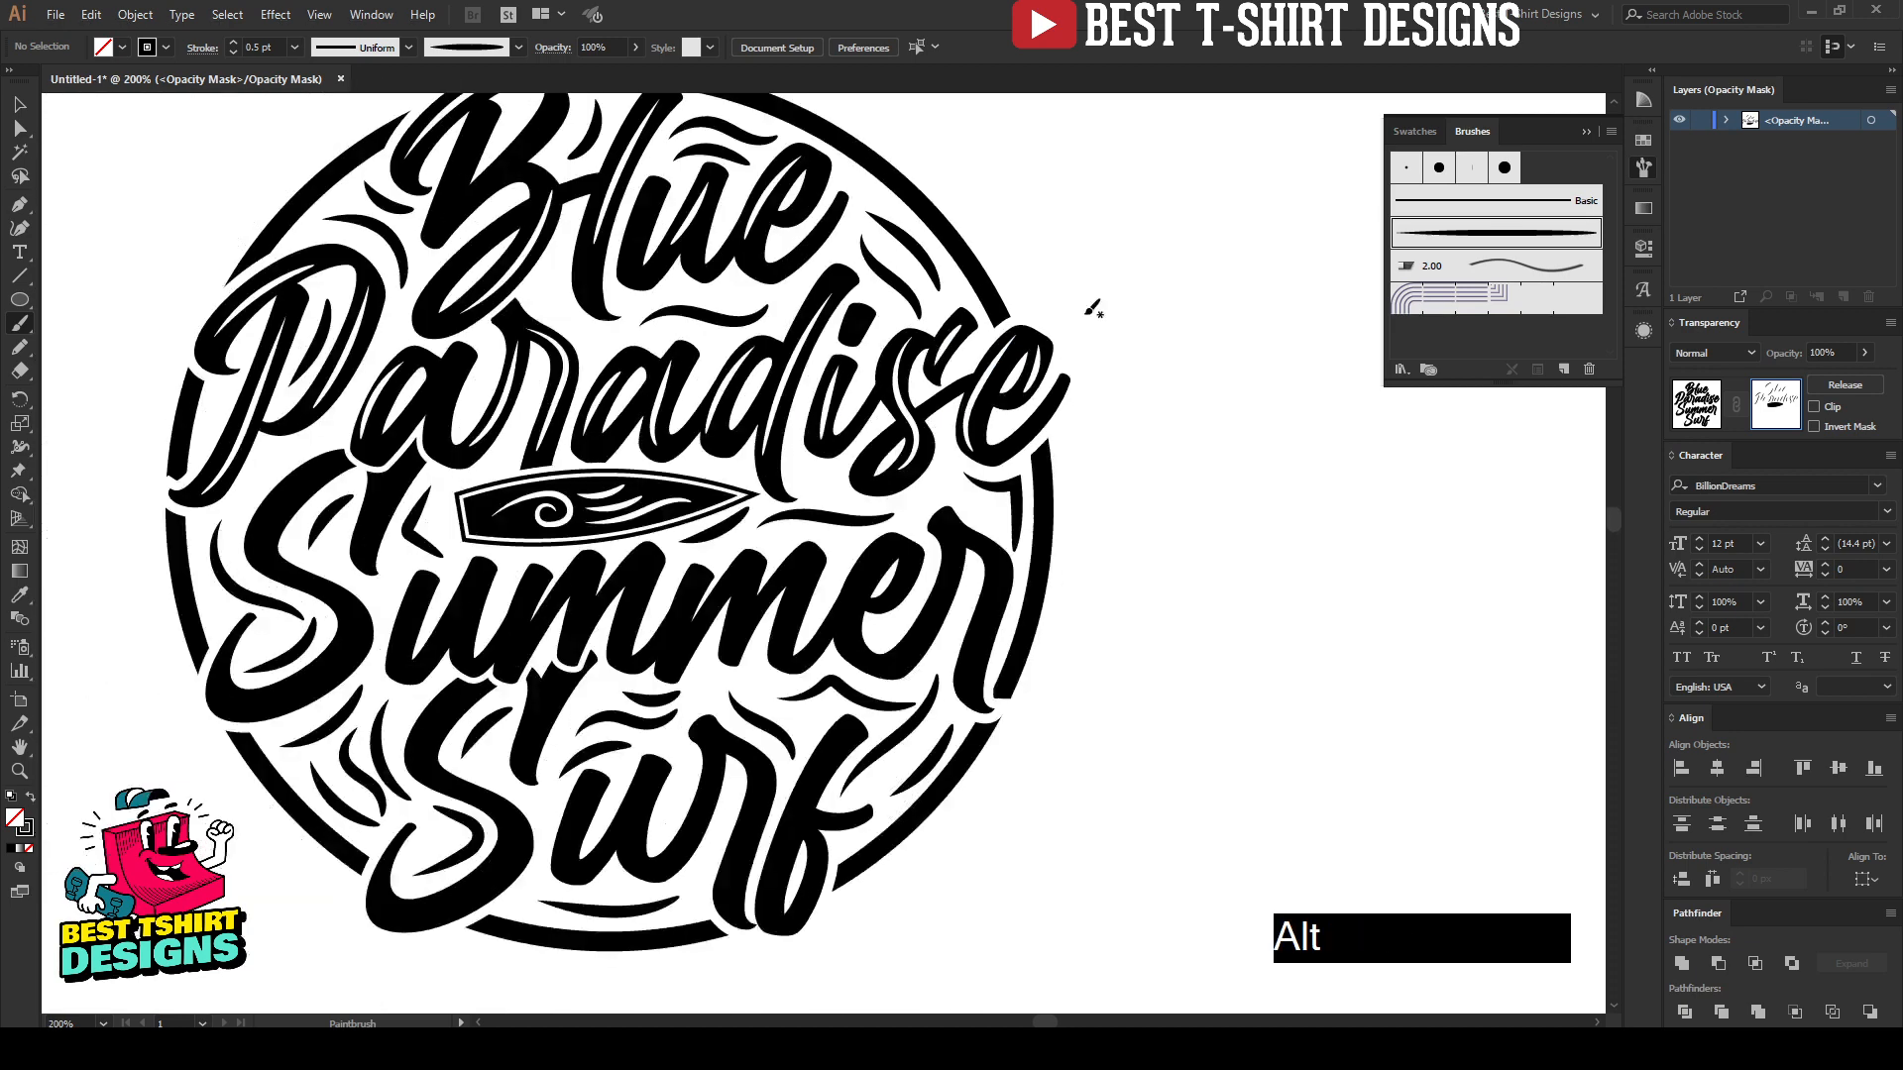
scroll(301, 613, up, 2)
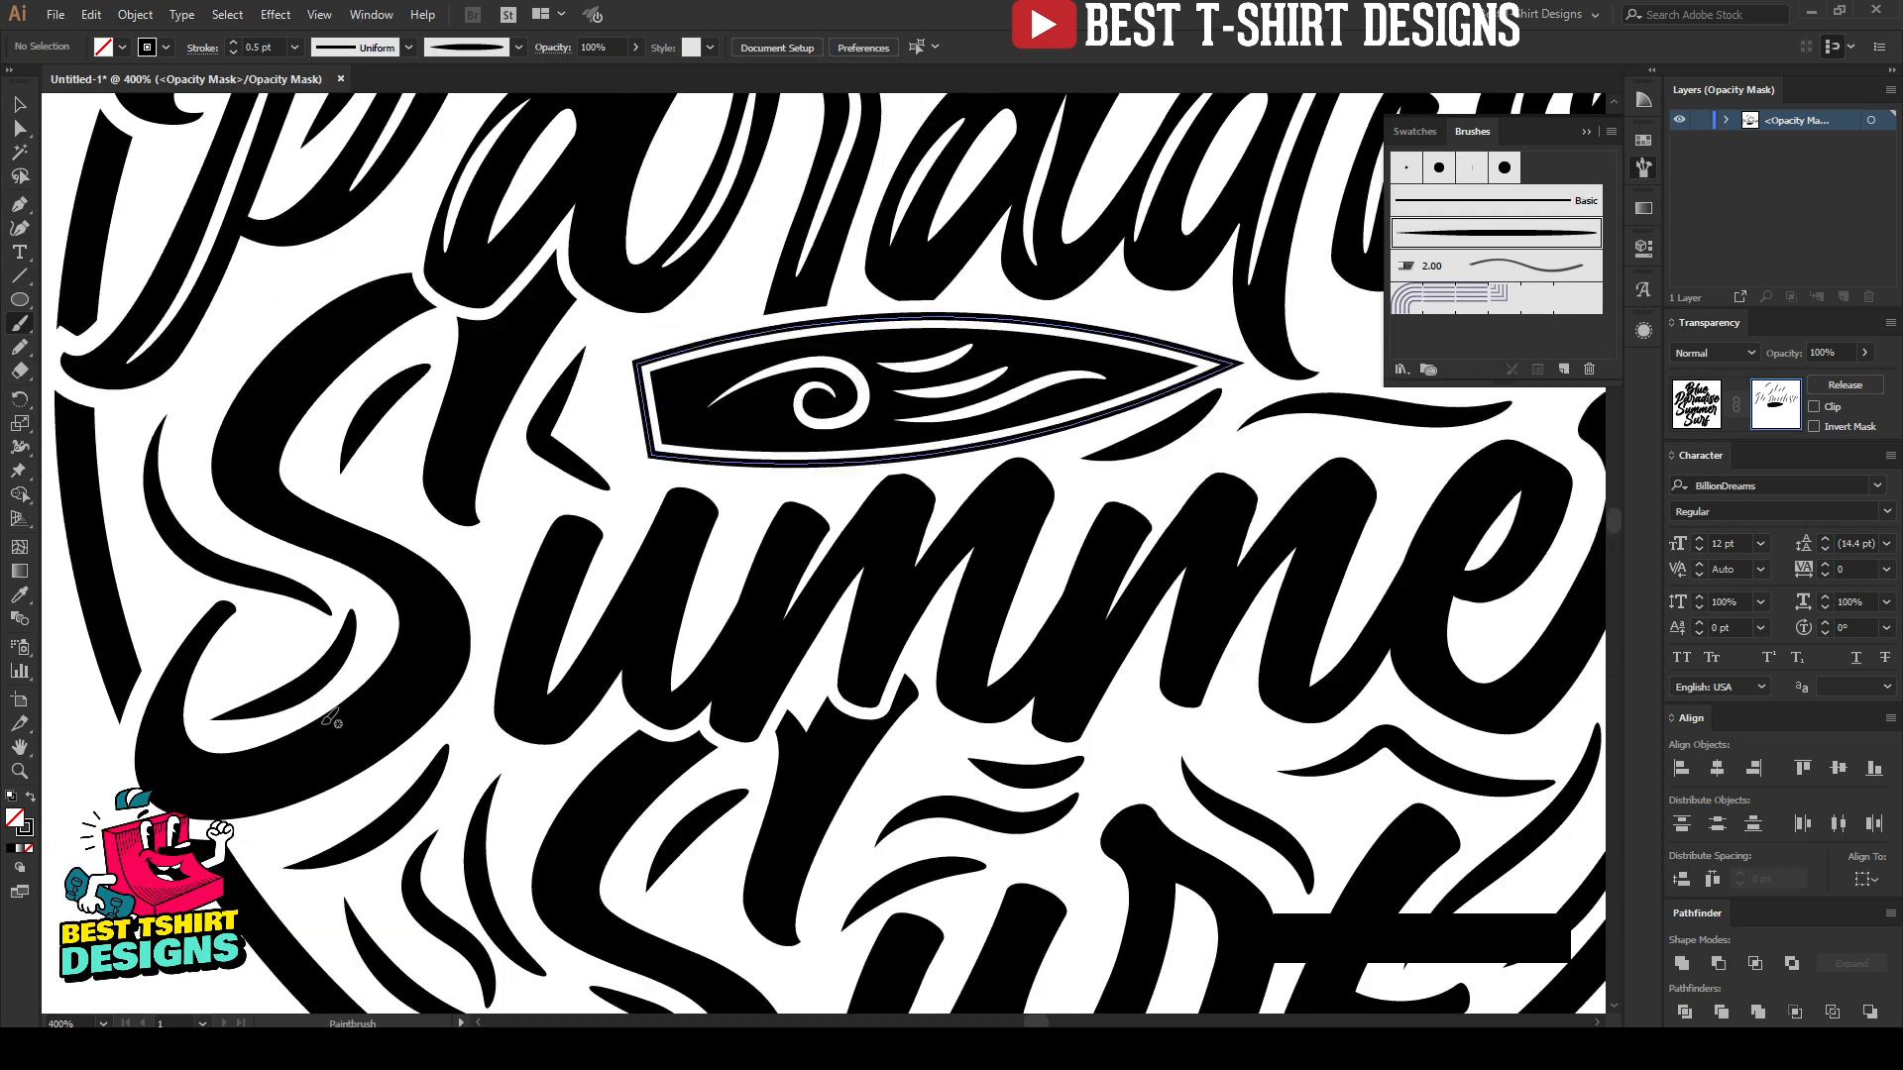
Step: Paint highlights along the lower bowl, upper curve and end stroke of the "S" in "Summer", repainting the upper curve's
drag(198, 794, 296, 772)
drag(433, 620, 436, 612)
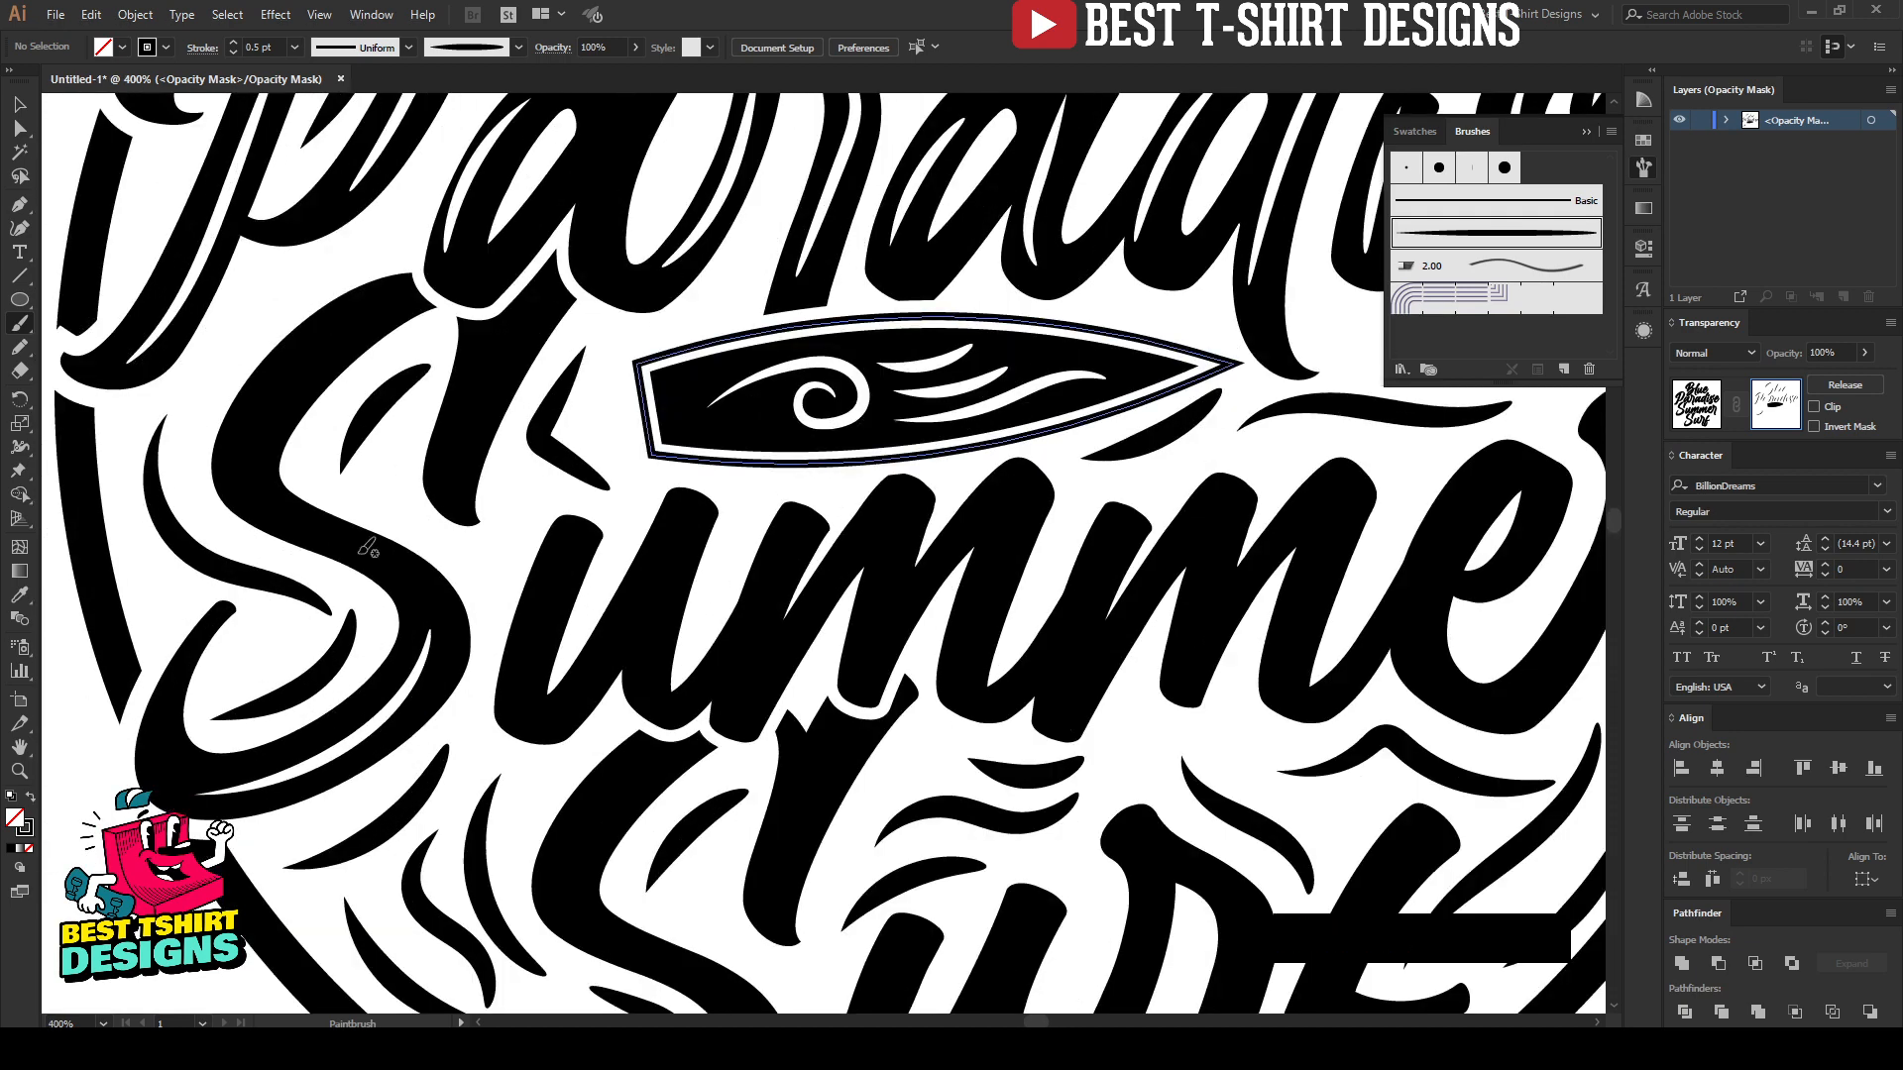
drag(388, 310, 294, 350)
drag(261, 477, 261, 478)
key(ctrl+z)
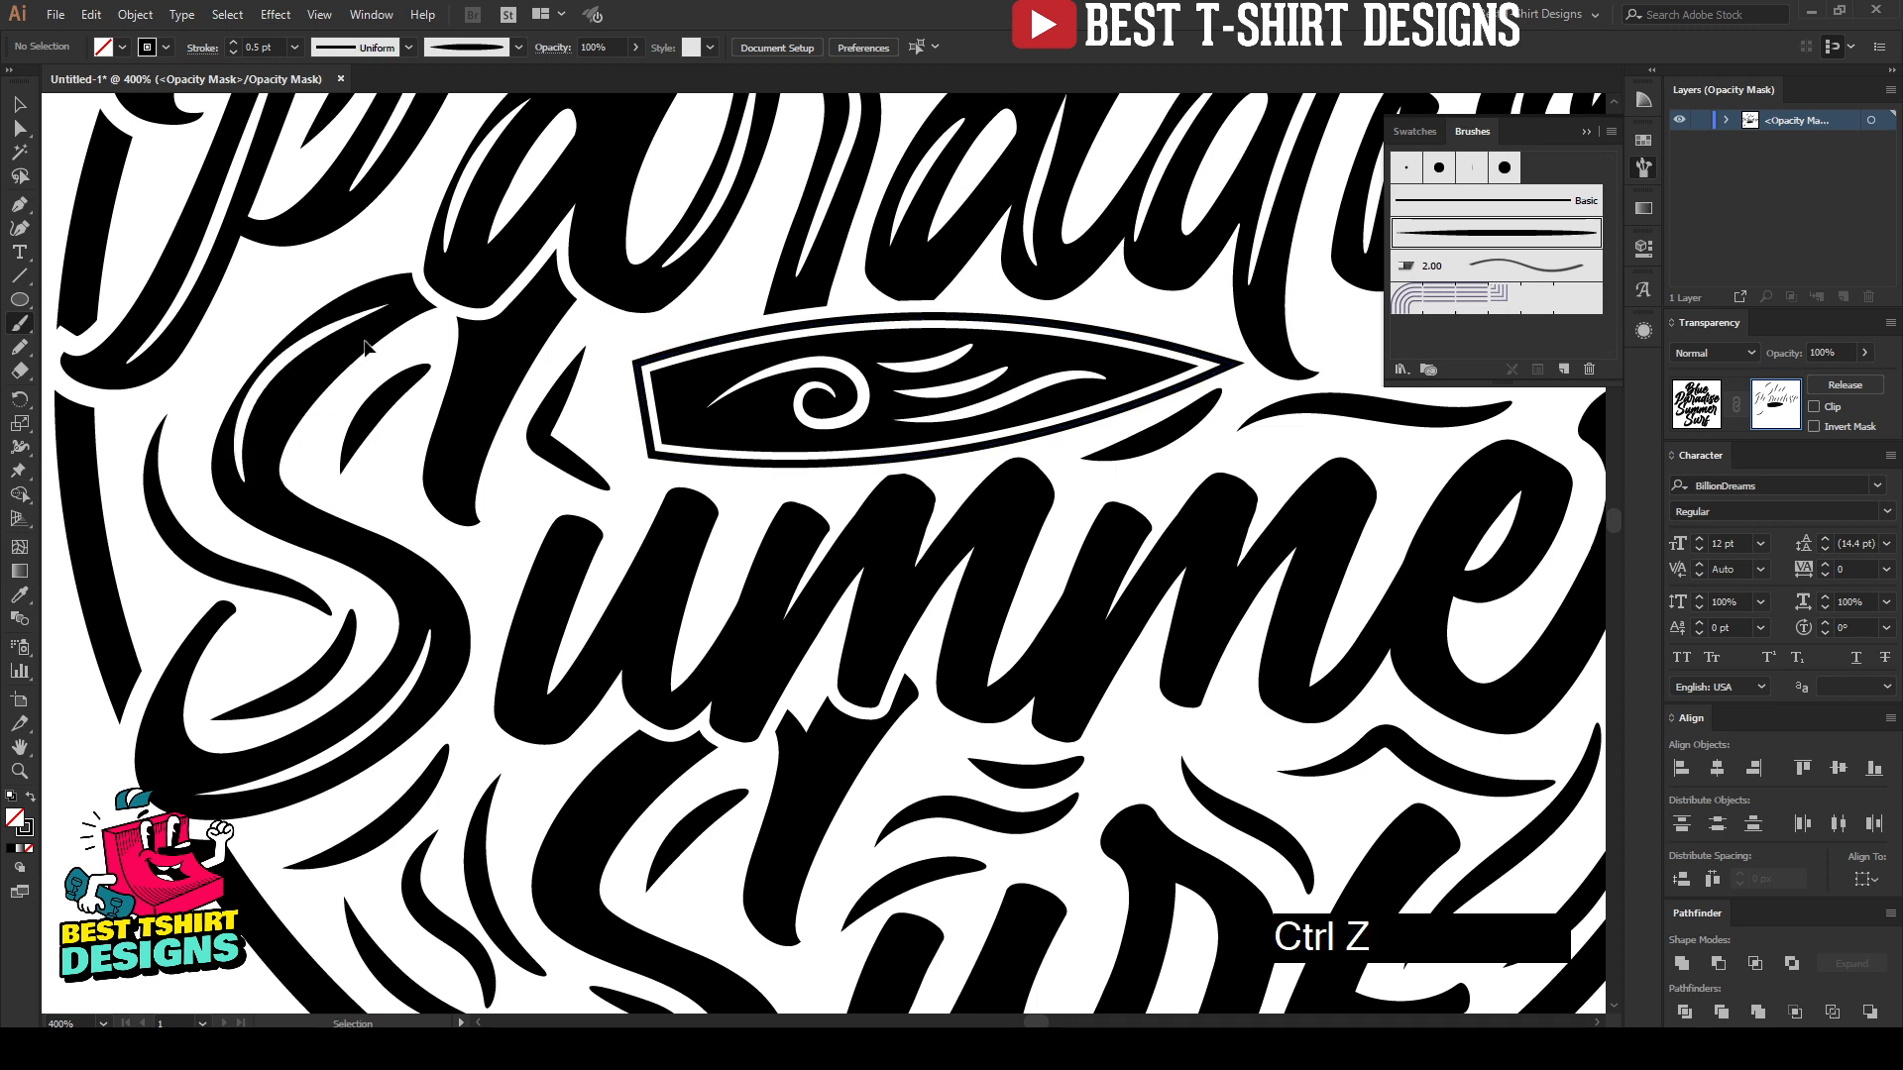
drag(388, 297, 352, 319)
drag(246, 483, 245, 483)
drag(508, 342, 453, 449)
Step: Paint highlights down the stems of the "u" in "Summer", undoing the right stem's try
drag(568, 547, 625, 682)
mouse_move(667, 558)
mouse_down()
mouse_move(626, 683)
mouse_move(626, 625)
mouse_move(683, 520)
mouse_up()
key(ctrl+z)
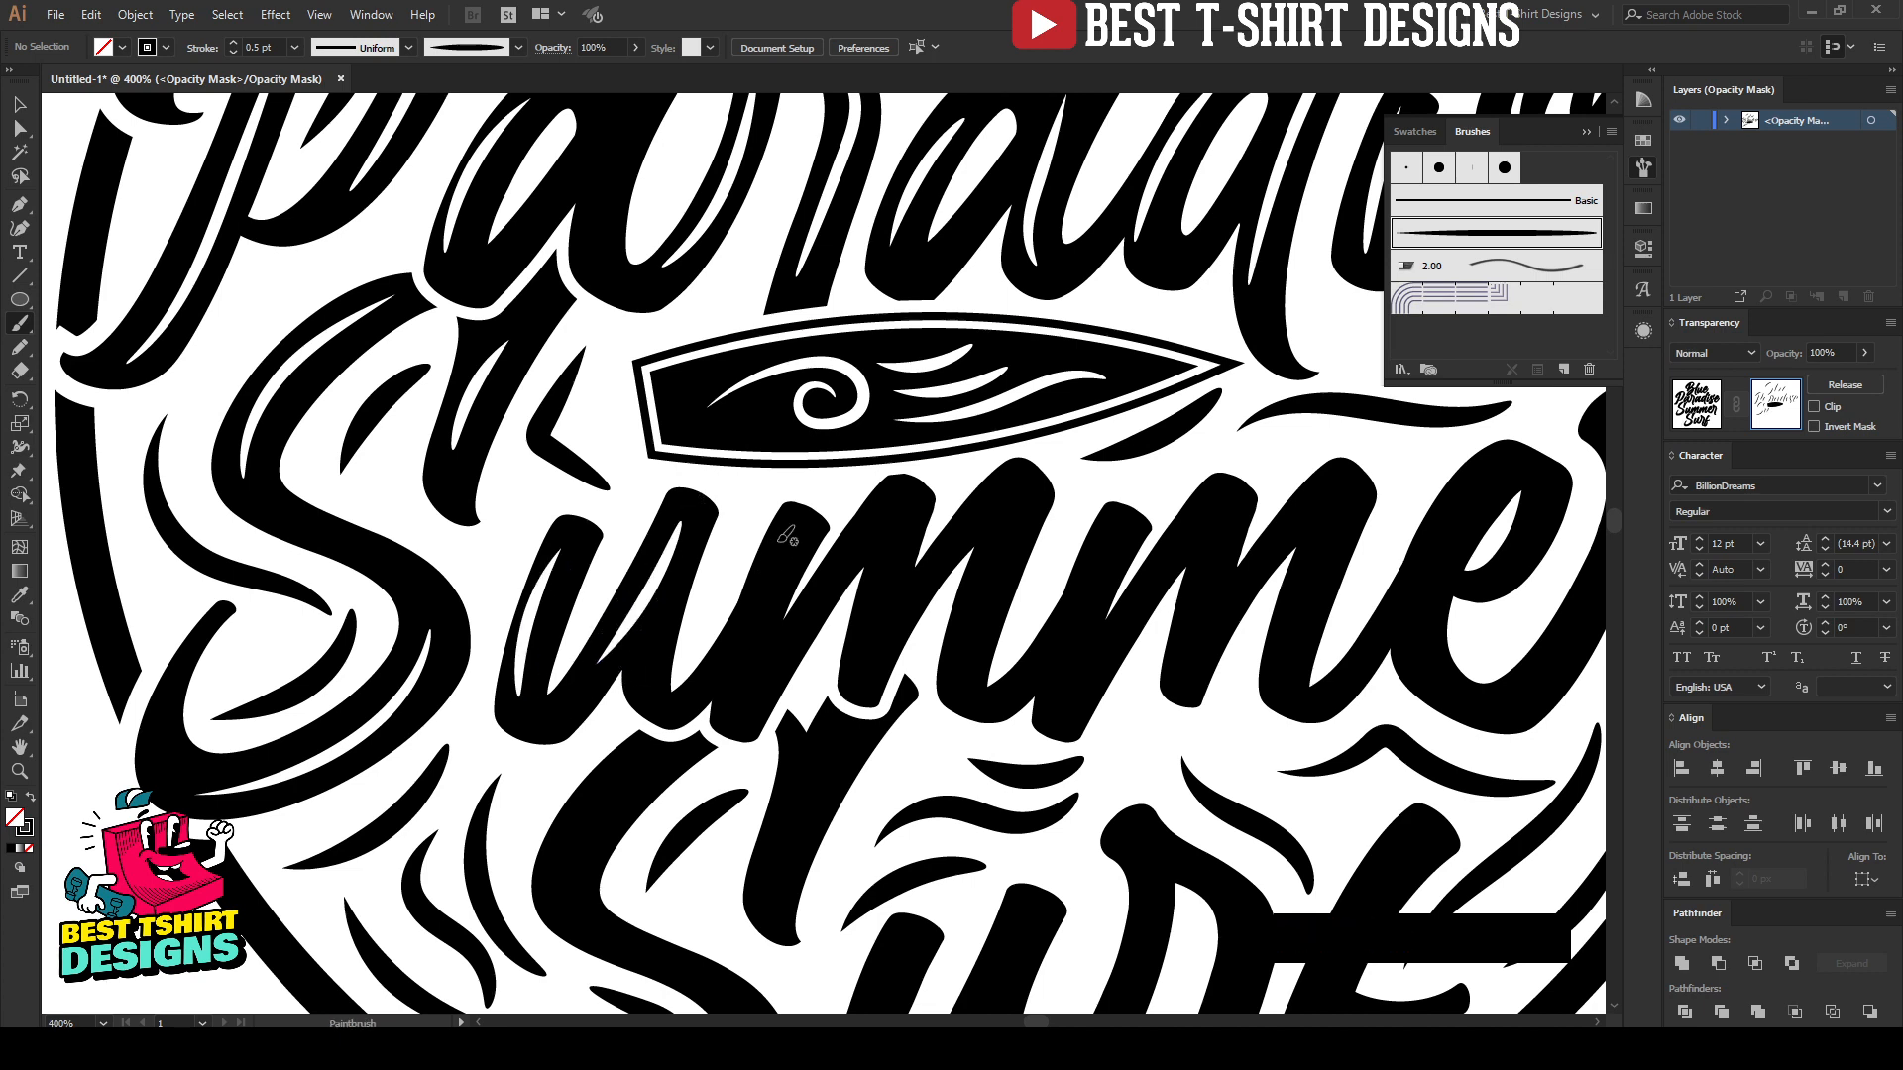
Step: Paint highlights down the three stems of the first "m" in "Summer"
mouse_move(798, 526)
mouse_down()
mouse_move(721, 722)
mouse_move(766, 570)
mouse_move(742, 698)
mouse_up()
key(ctrl)
key(ctrl+z)
drag(895, 509, 876, 674)
drag(1044, 484, 986, 659)
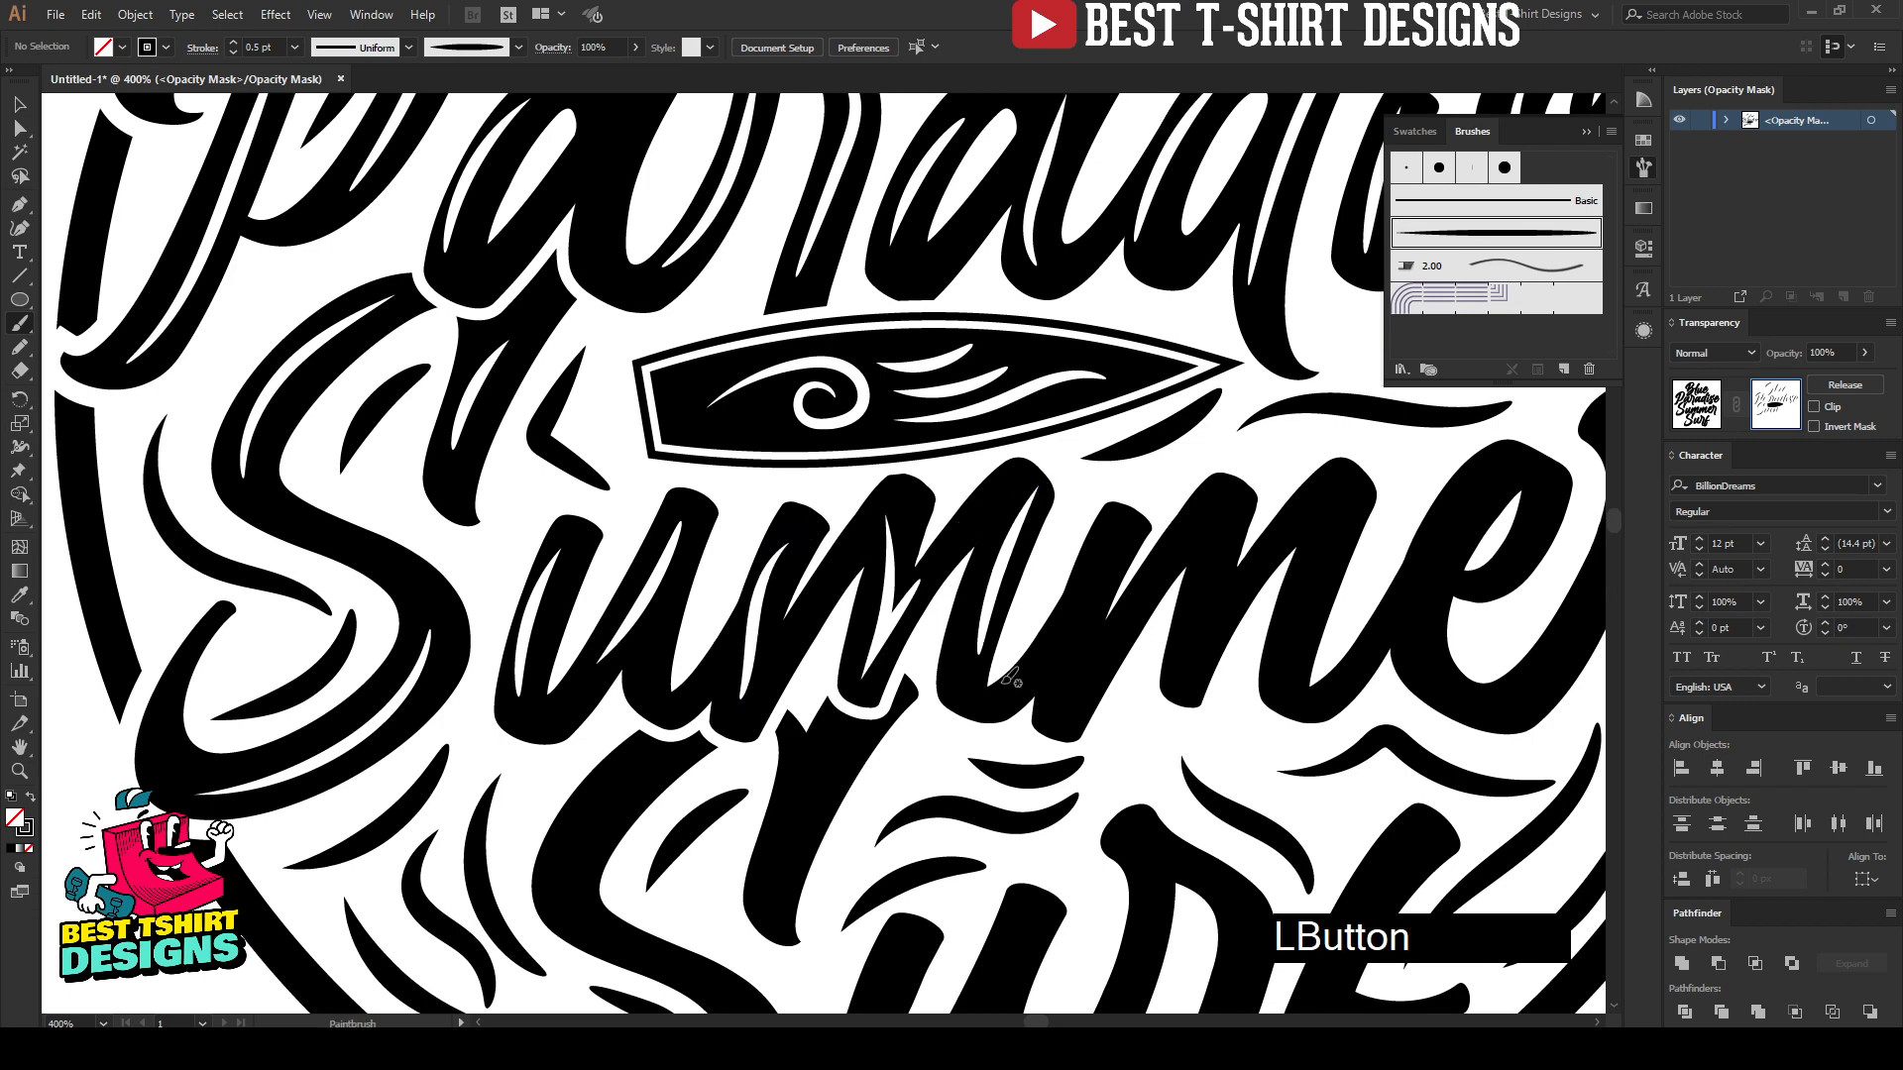
Step: Paint highlights on the middle and last stems of the second "m" in "Summer", repainting the middle stem's
key(space)
mouse_move(1115, 607)
mouse_down()
mouse_move(689, 593)
mouse_move(696, 522)
mouse_up()
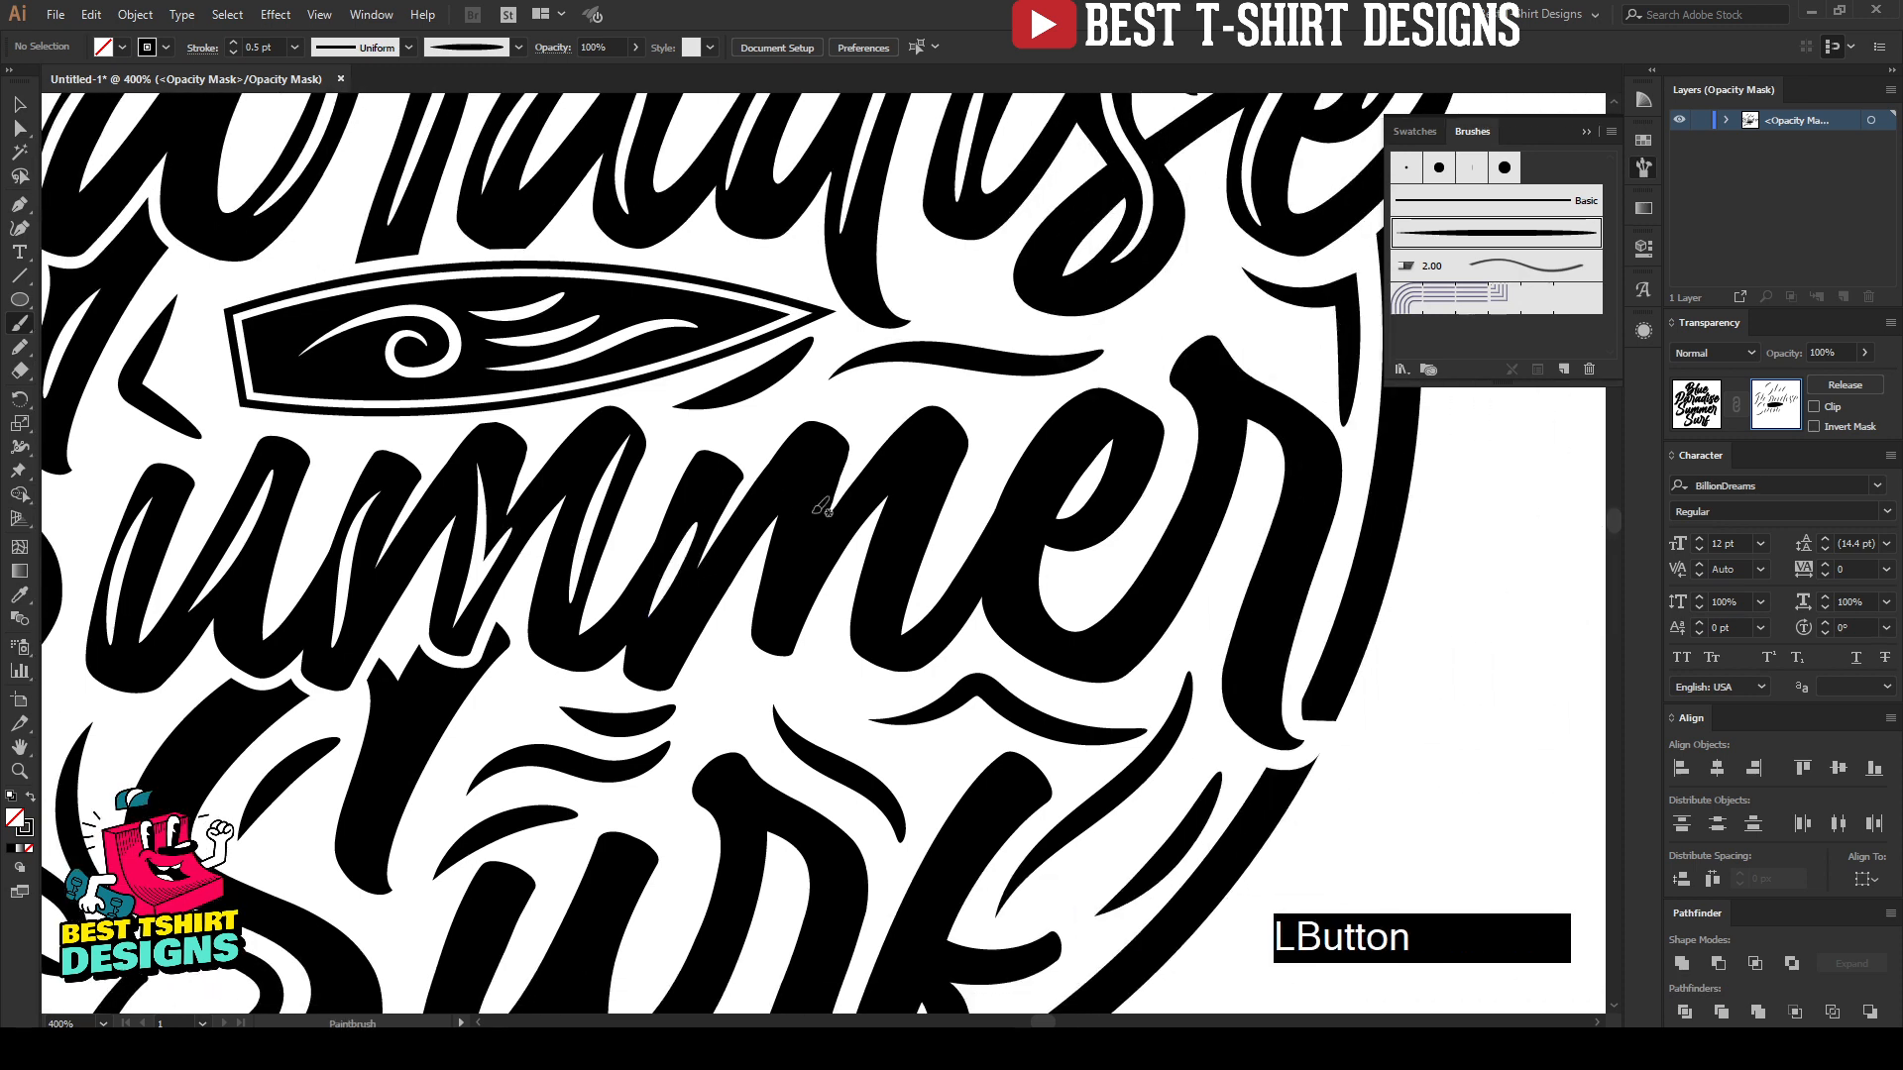
drag(815, 484, 844, 517)
key(ctrl+z)
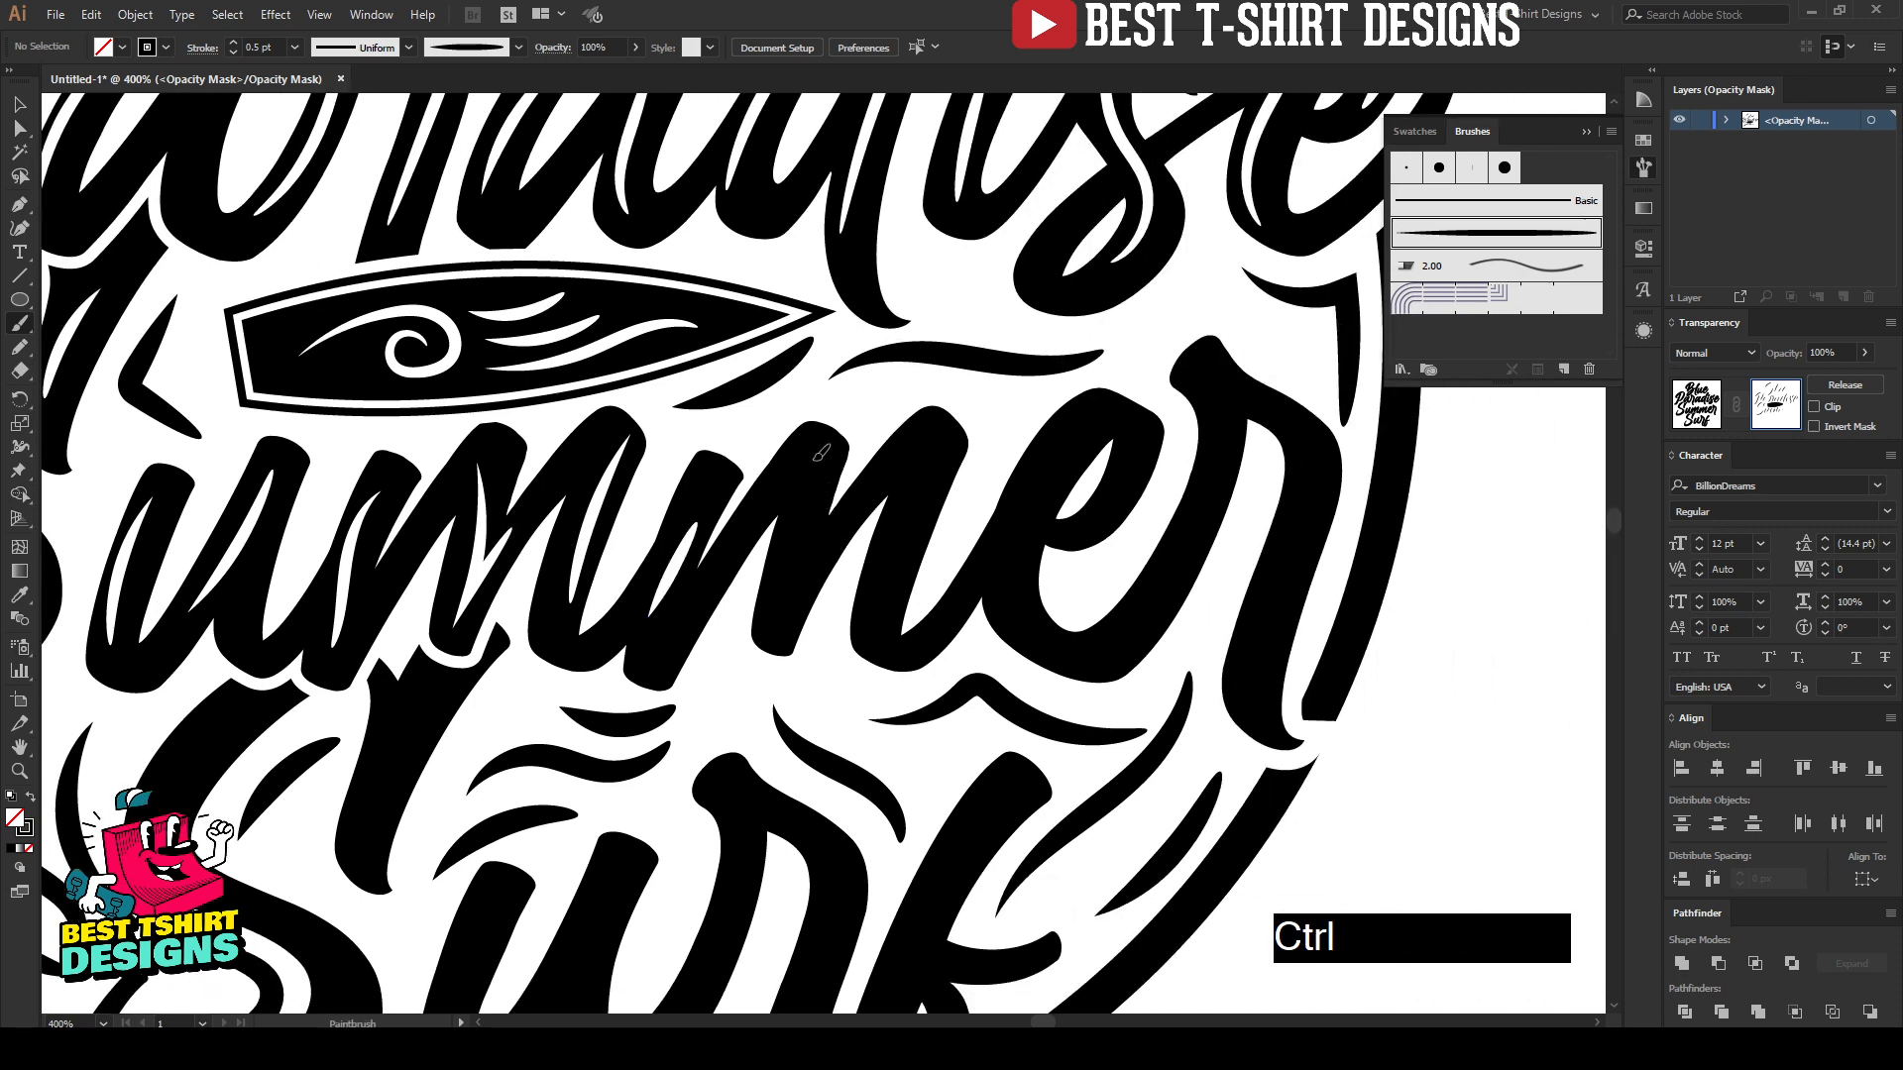
drag(814, 454, 830, 531)
drag(933, 452, 889, 610)
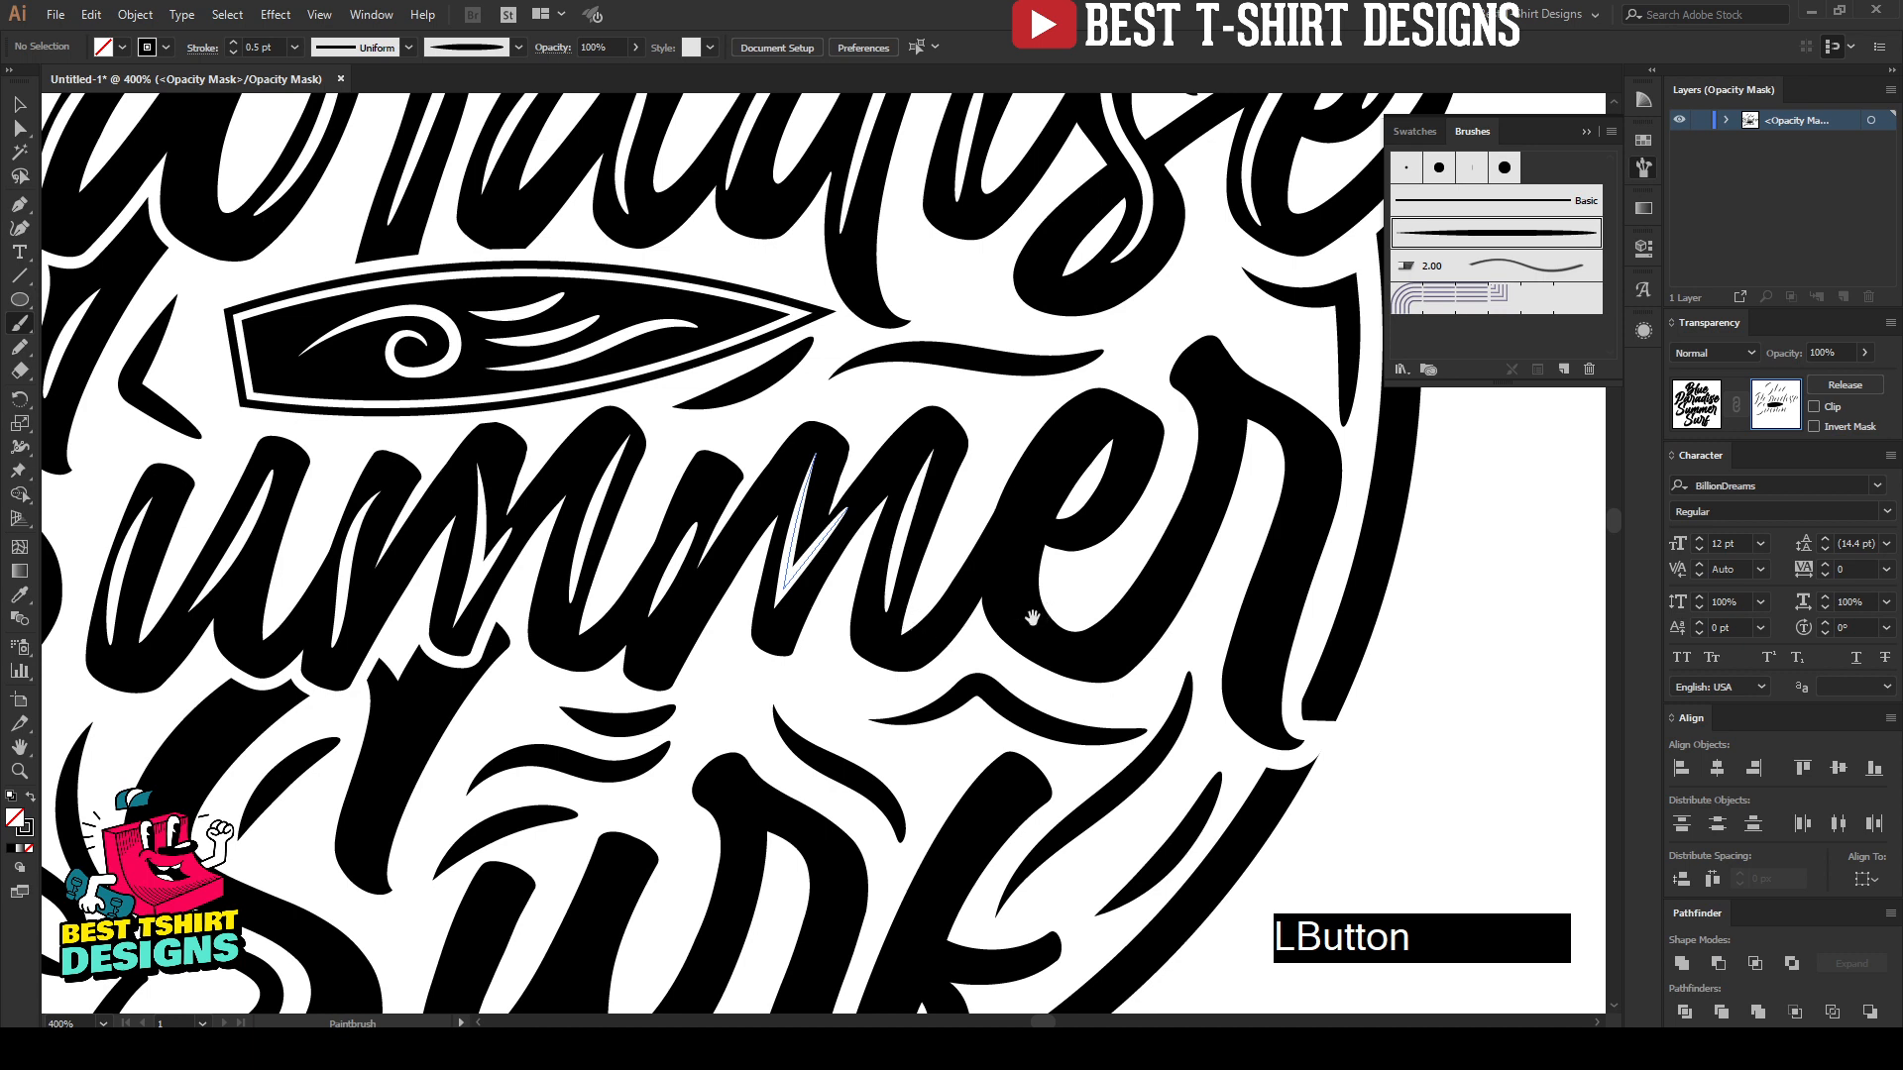
Step: Paint highlights along the "e" and along the connecting stroke and curved stem of the "r" in "Summer"
key(space)
drag(1029, 582, 815, 563)
drag(860, 418, 791, 605)
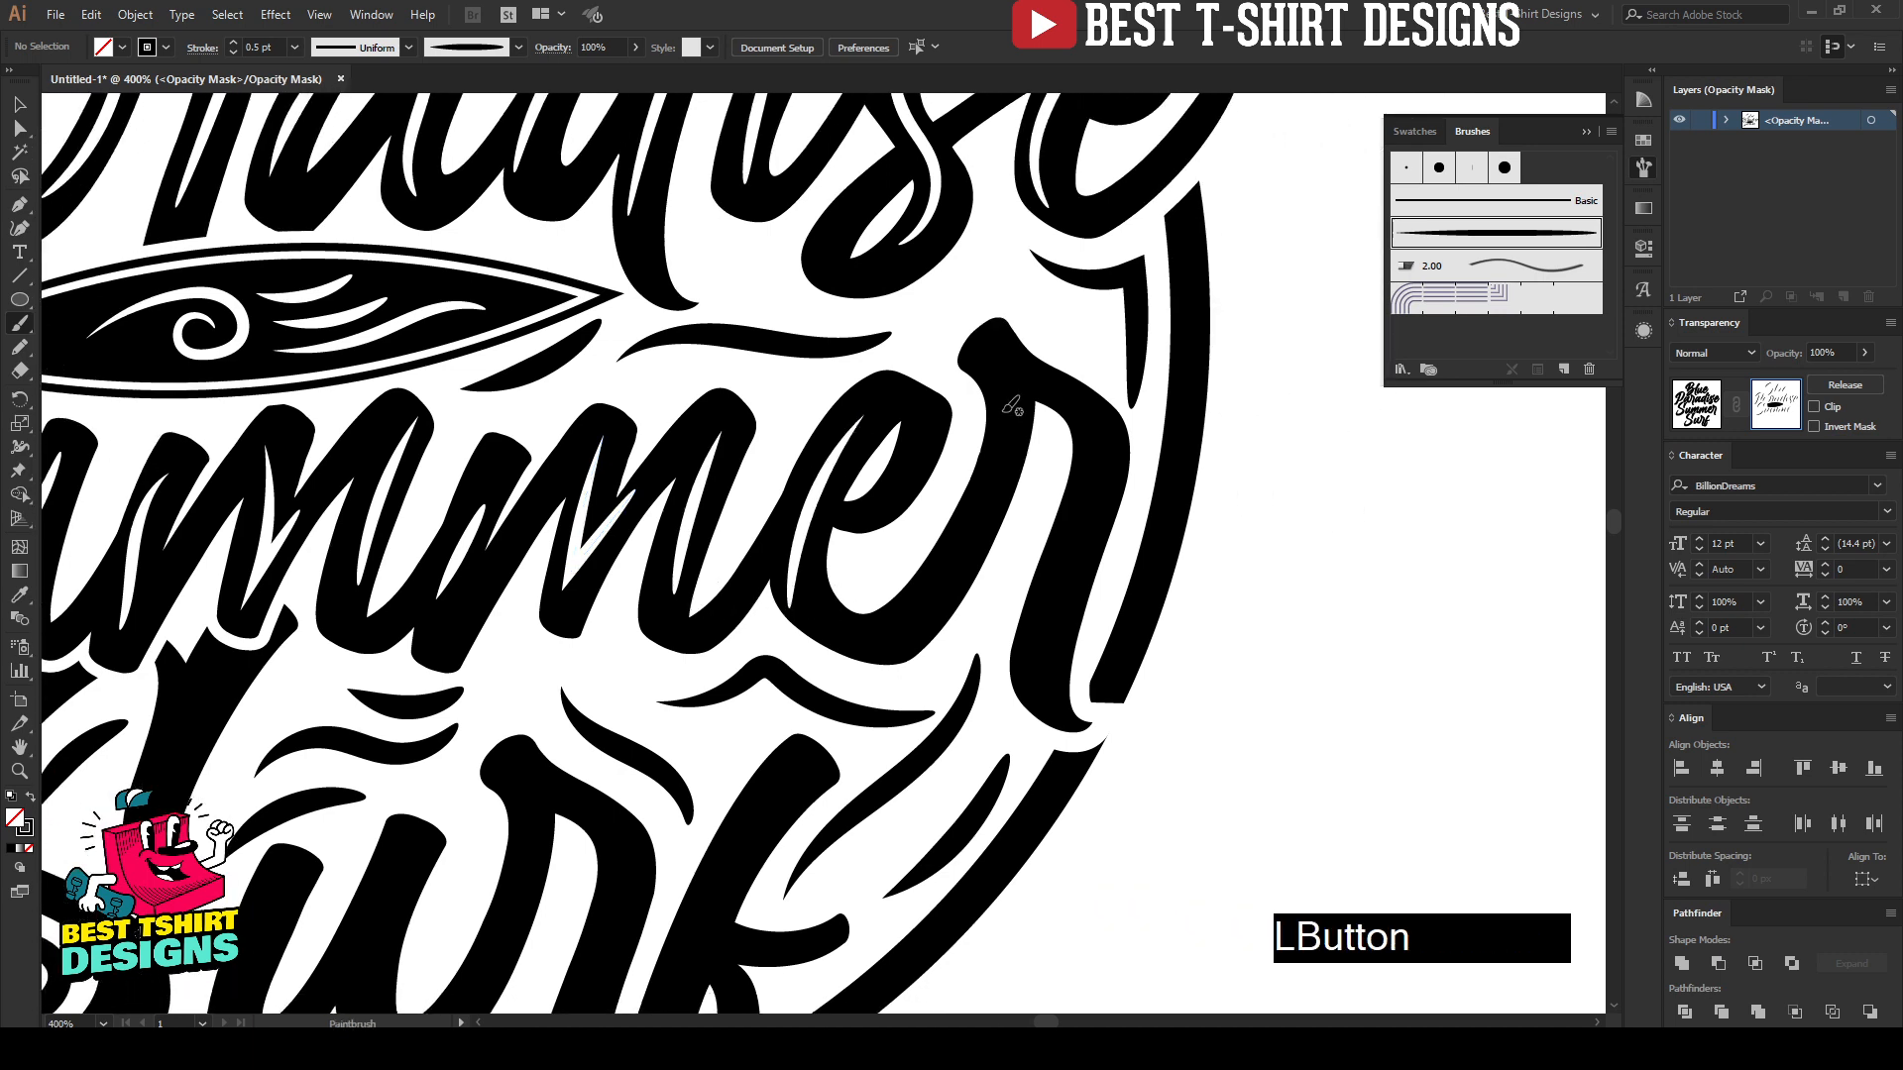
drag(1007, 410, 914, 608)
drag(1093, 417, 1093, 412)
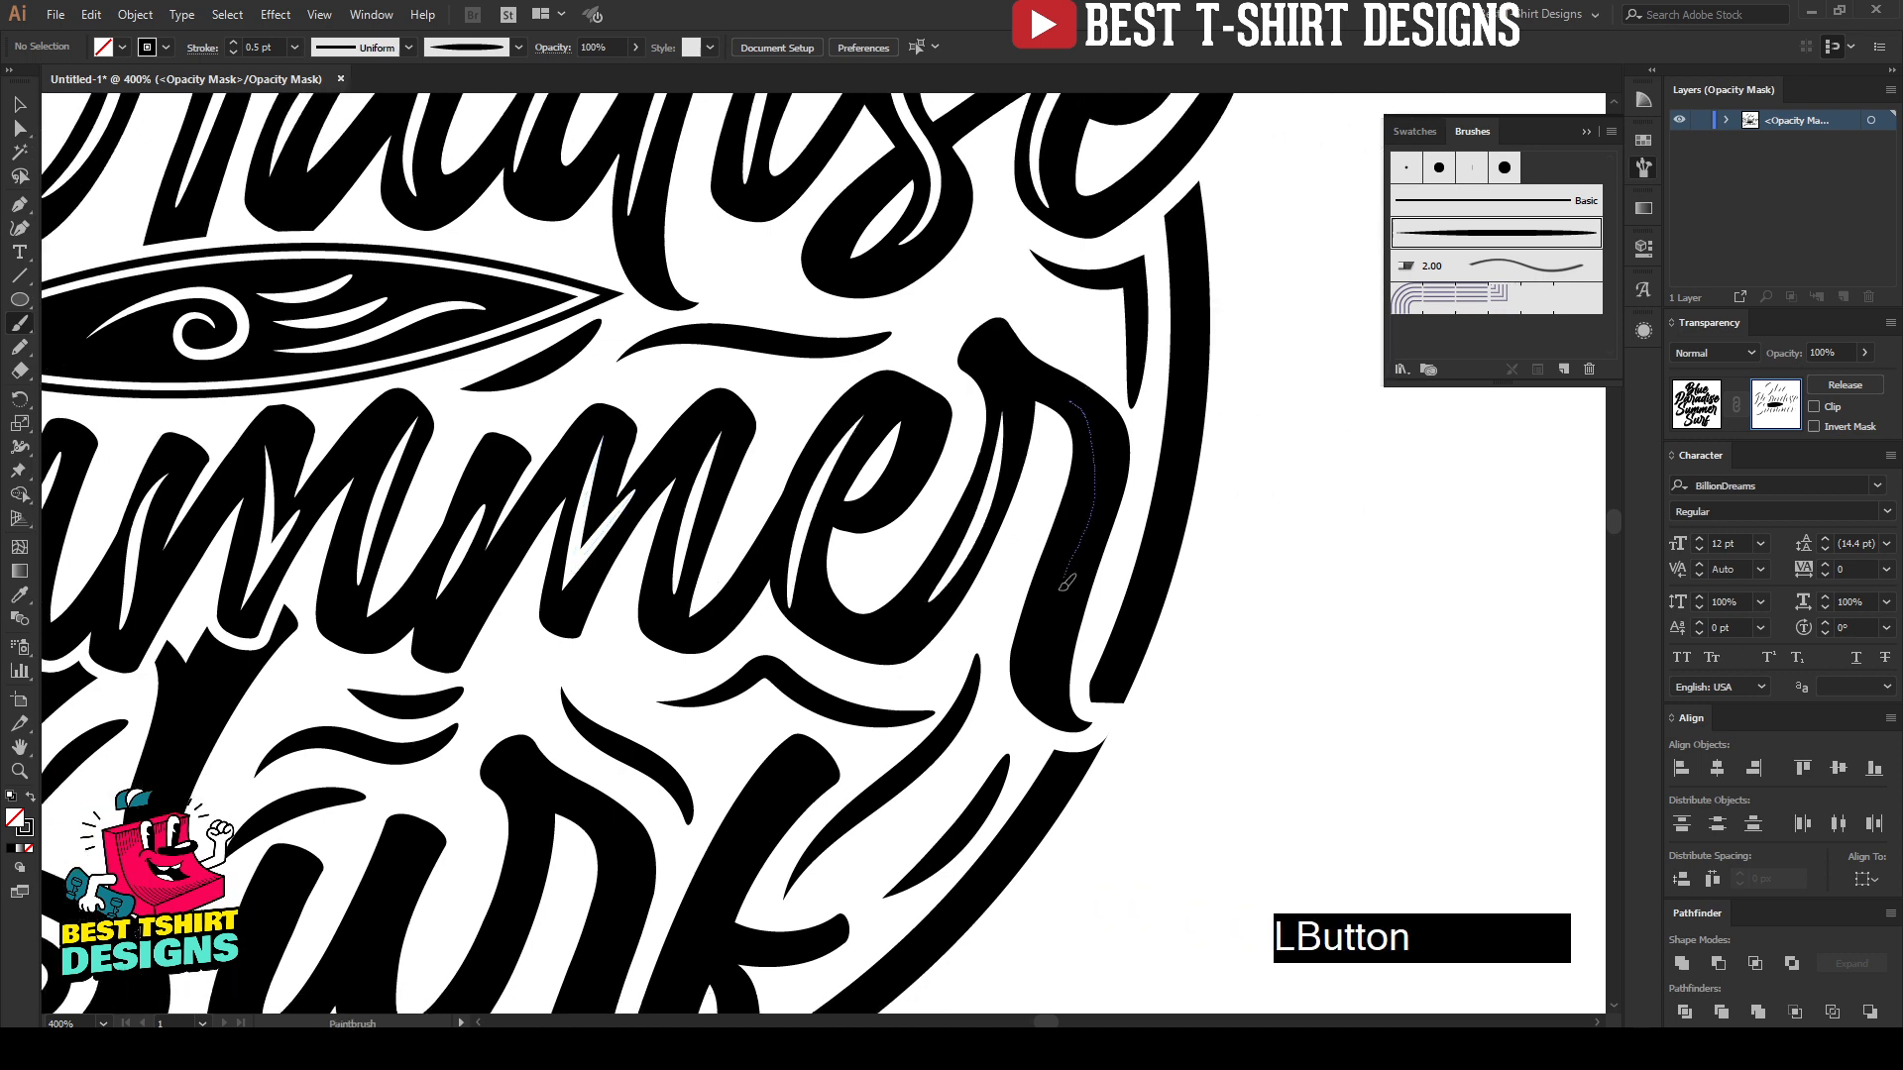
drag(1066, 583, 1064, 635)
scroll(1127, 609, down, 4)
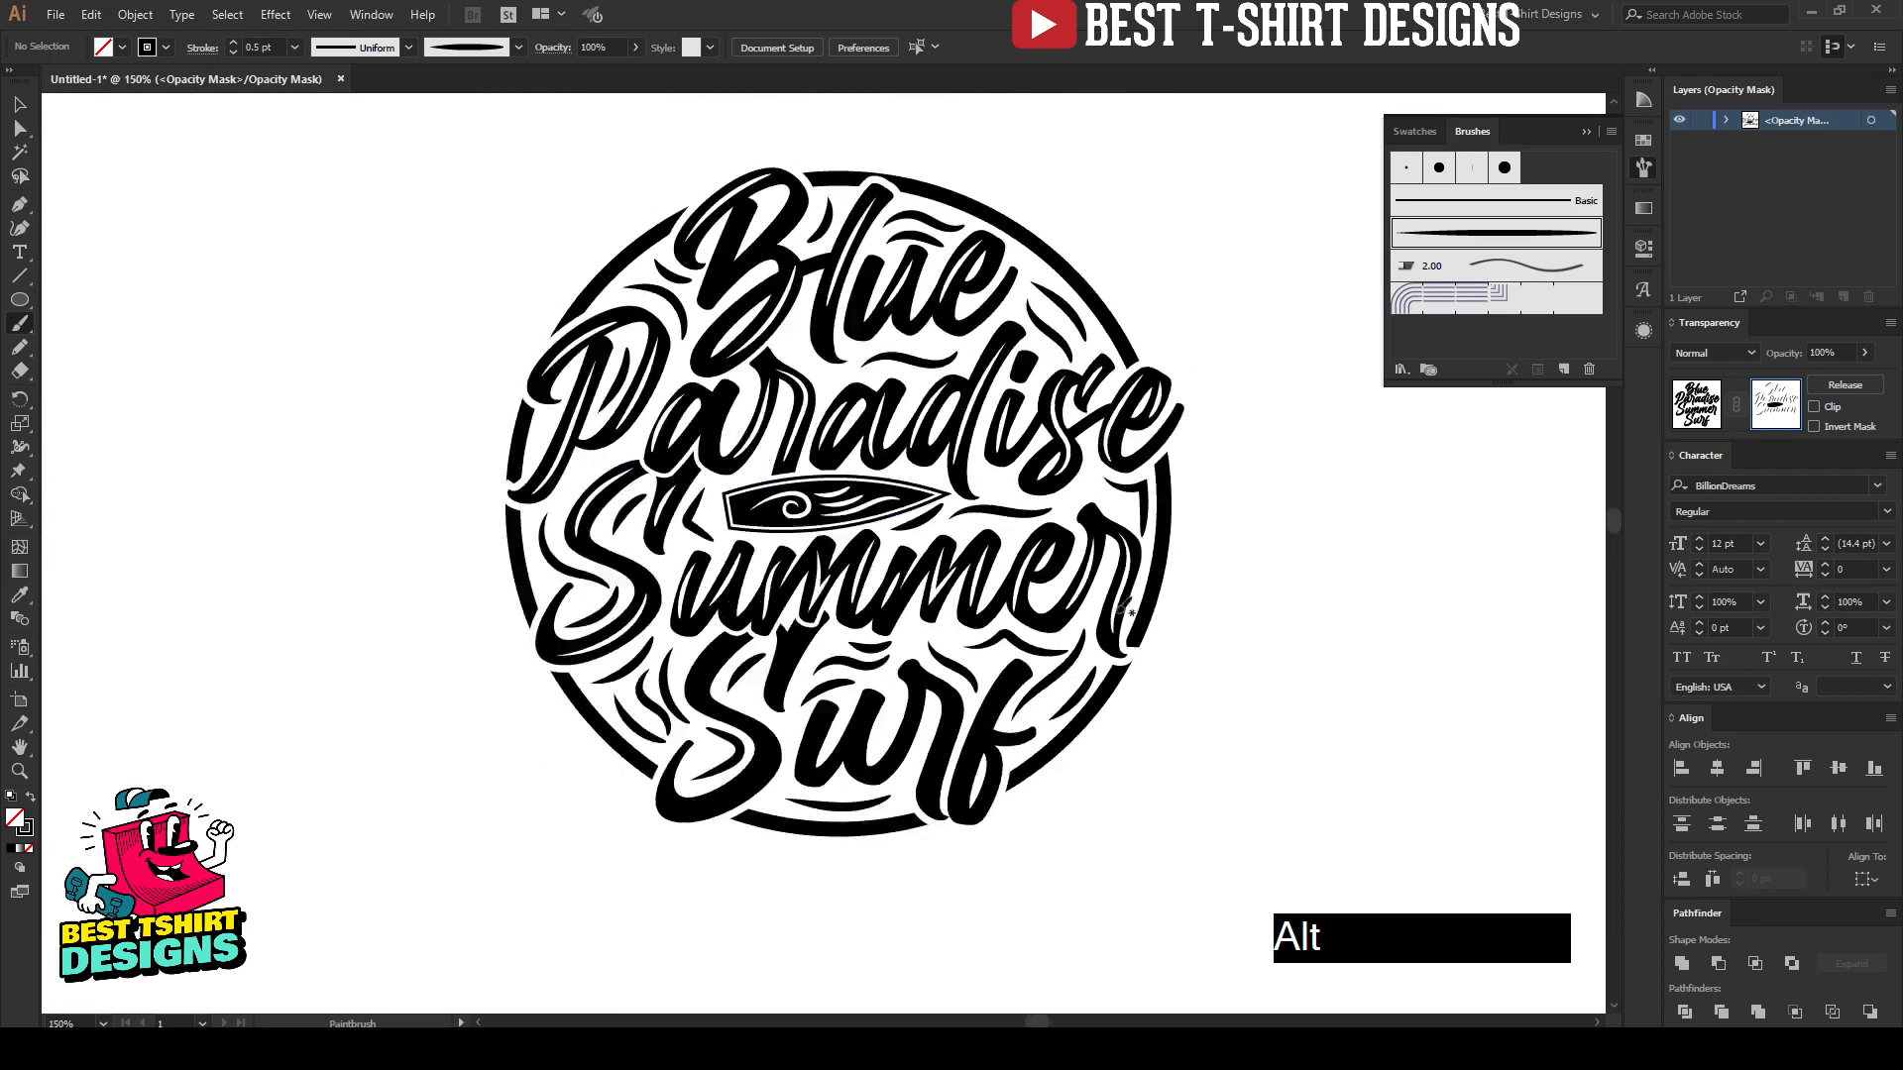
Step: Paint highlights along the lower bowl, upper curve and end stroke of the "S" in "Surf"
scroll(664, 793, up, 2)
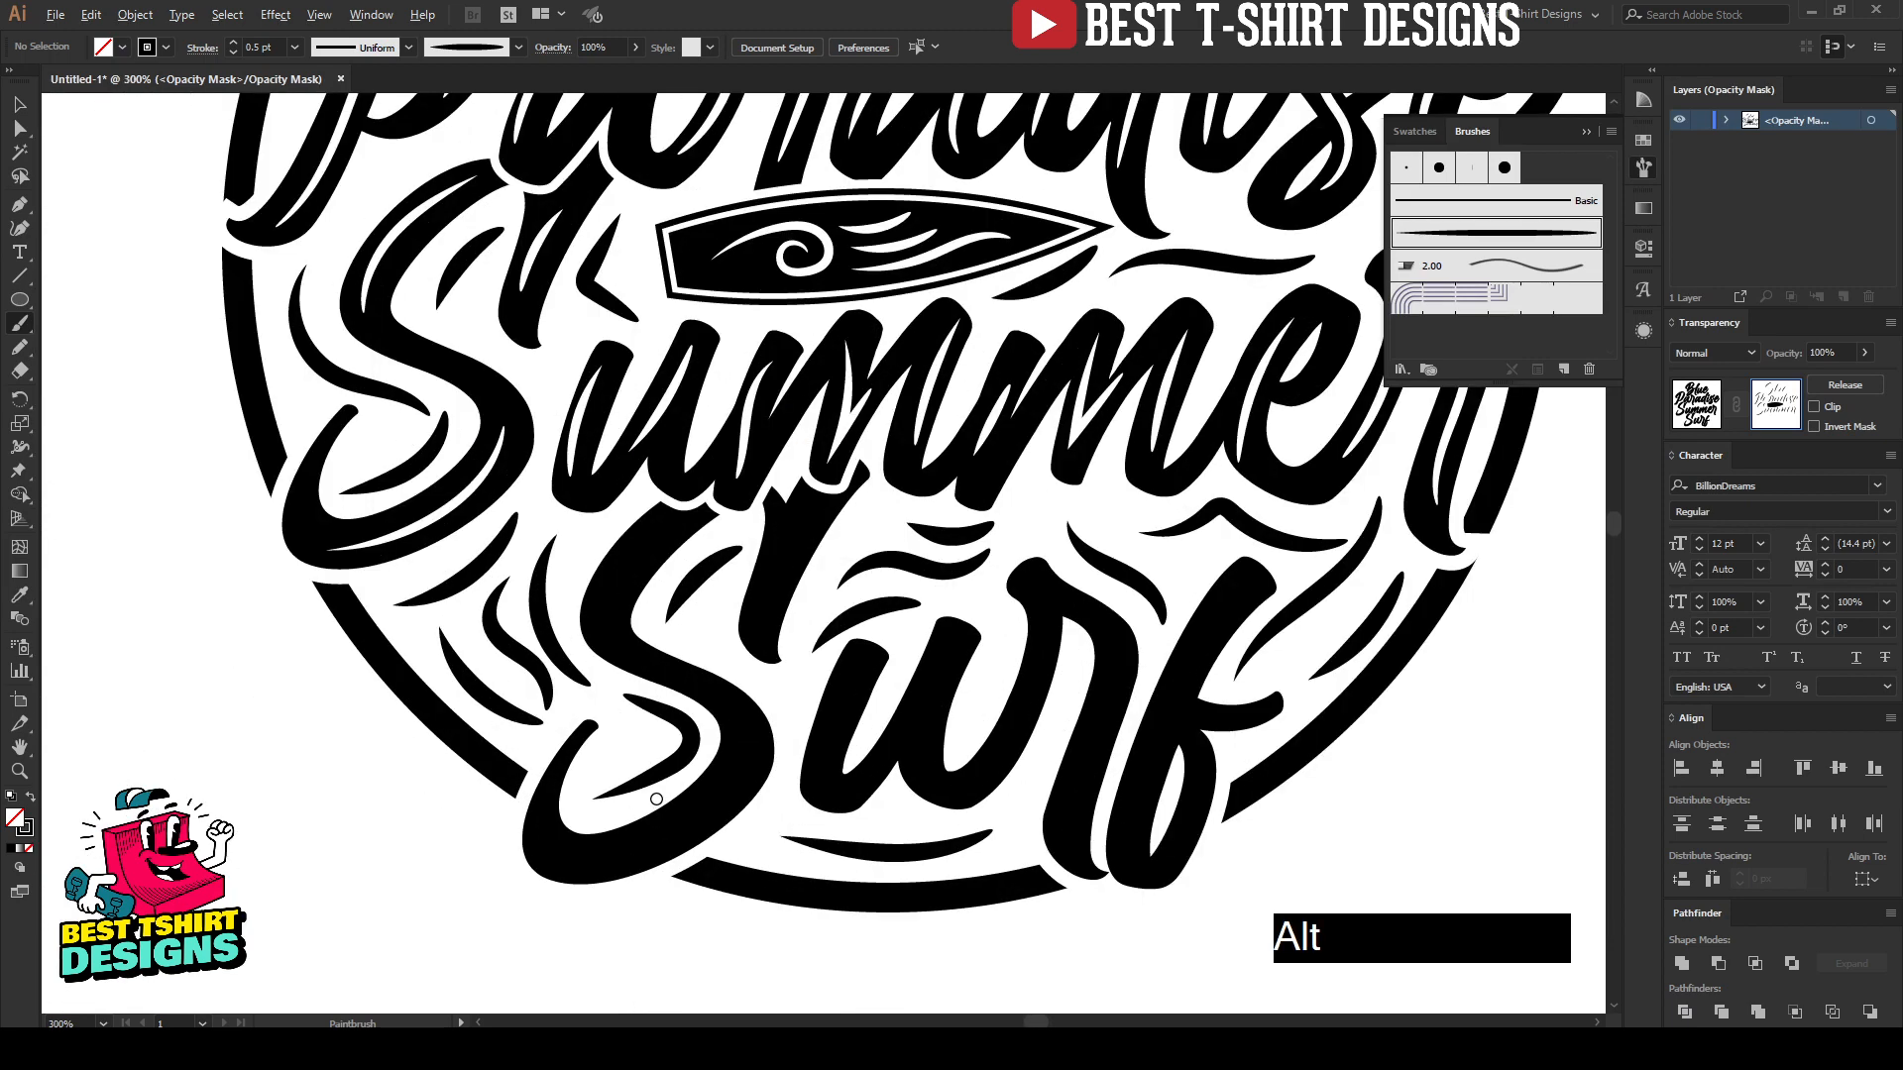
scroll(657, 799, up, 1)
drag(553, 878, 613, 876)
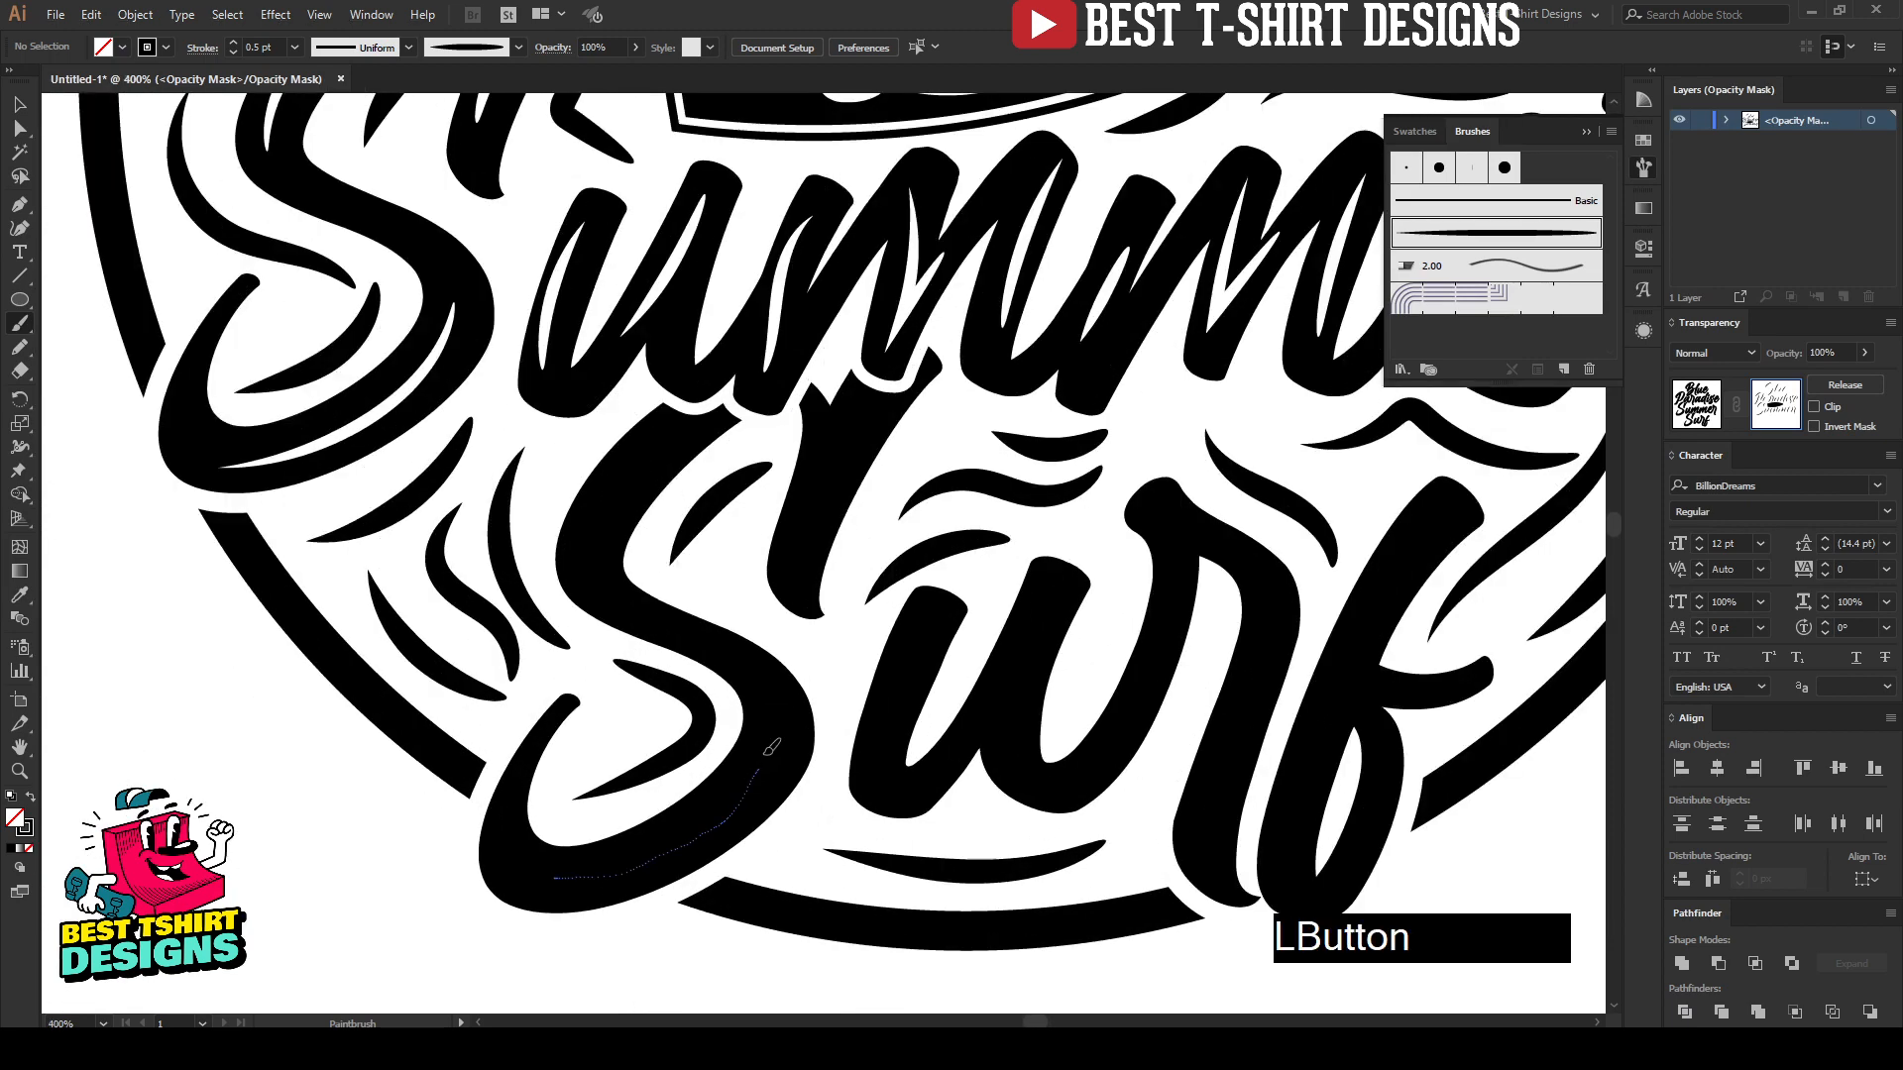
drag(769, 750, 766, 723)
drag(673, 433, 651, 459)
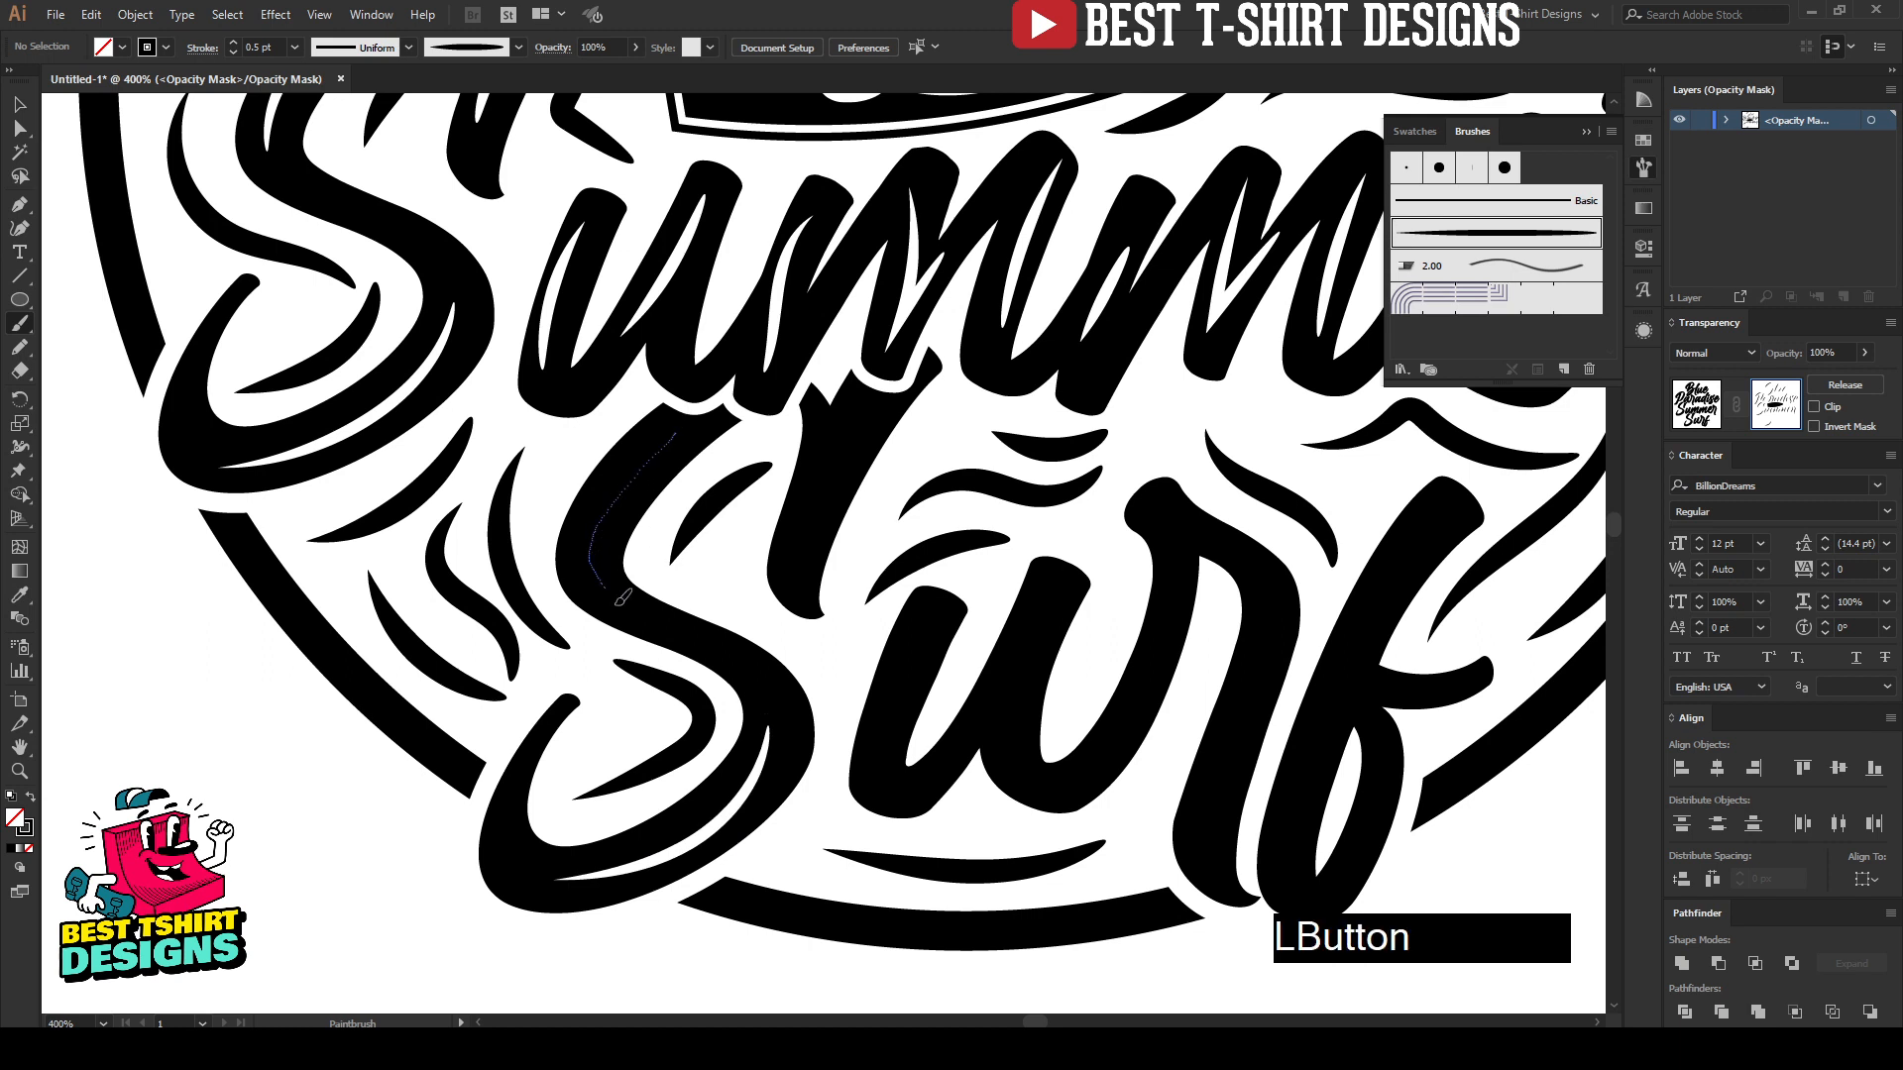
drag(623, 598, 625, 600)
drag(850, 425, 801, 543)
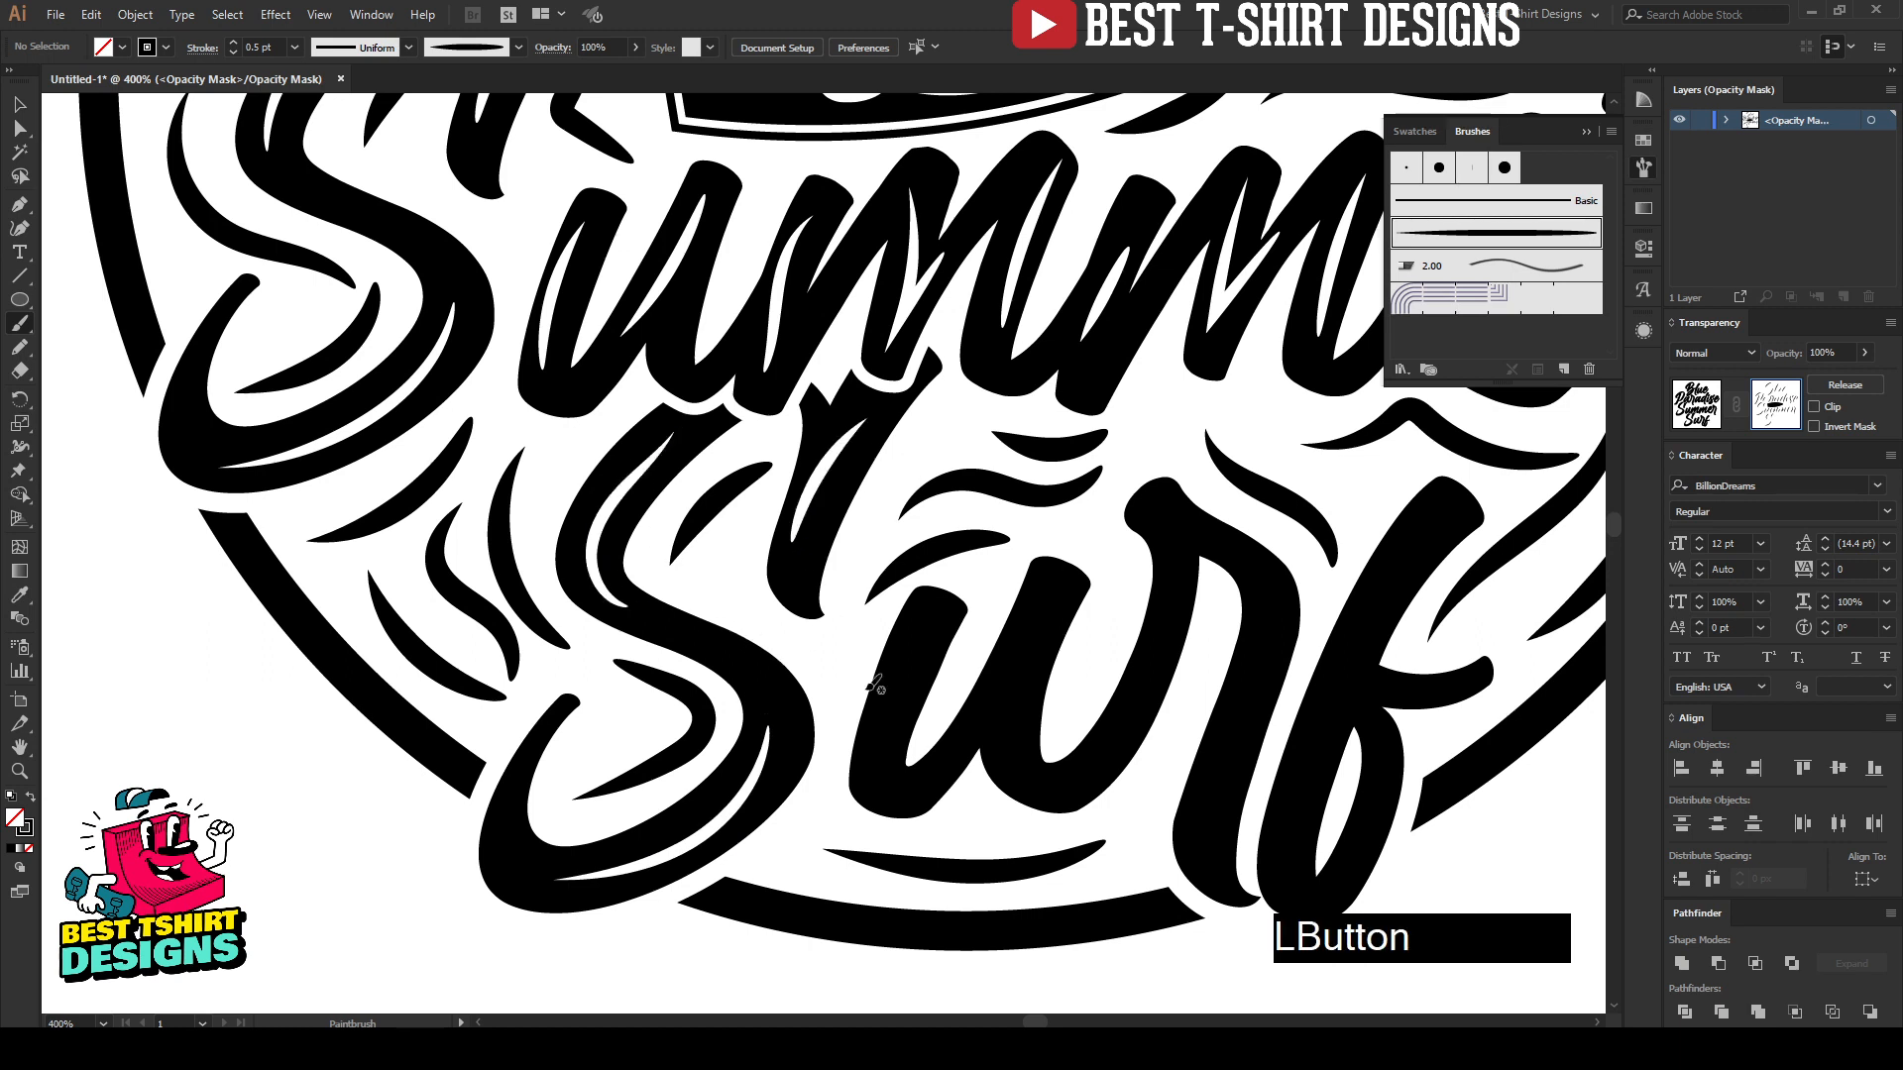
Step: Paint highlights down both stems of the "u" in "Surf", repainting the first stem's
drag(927, 620, 874, 757)
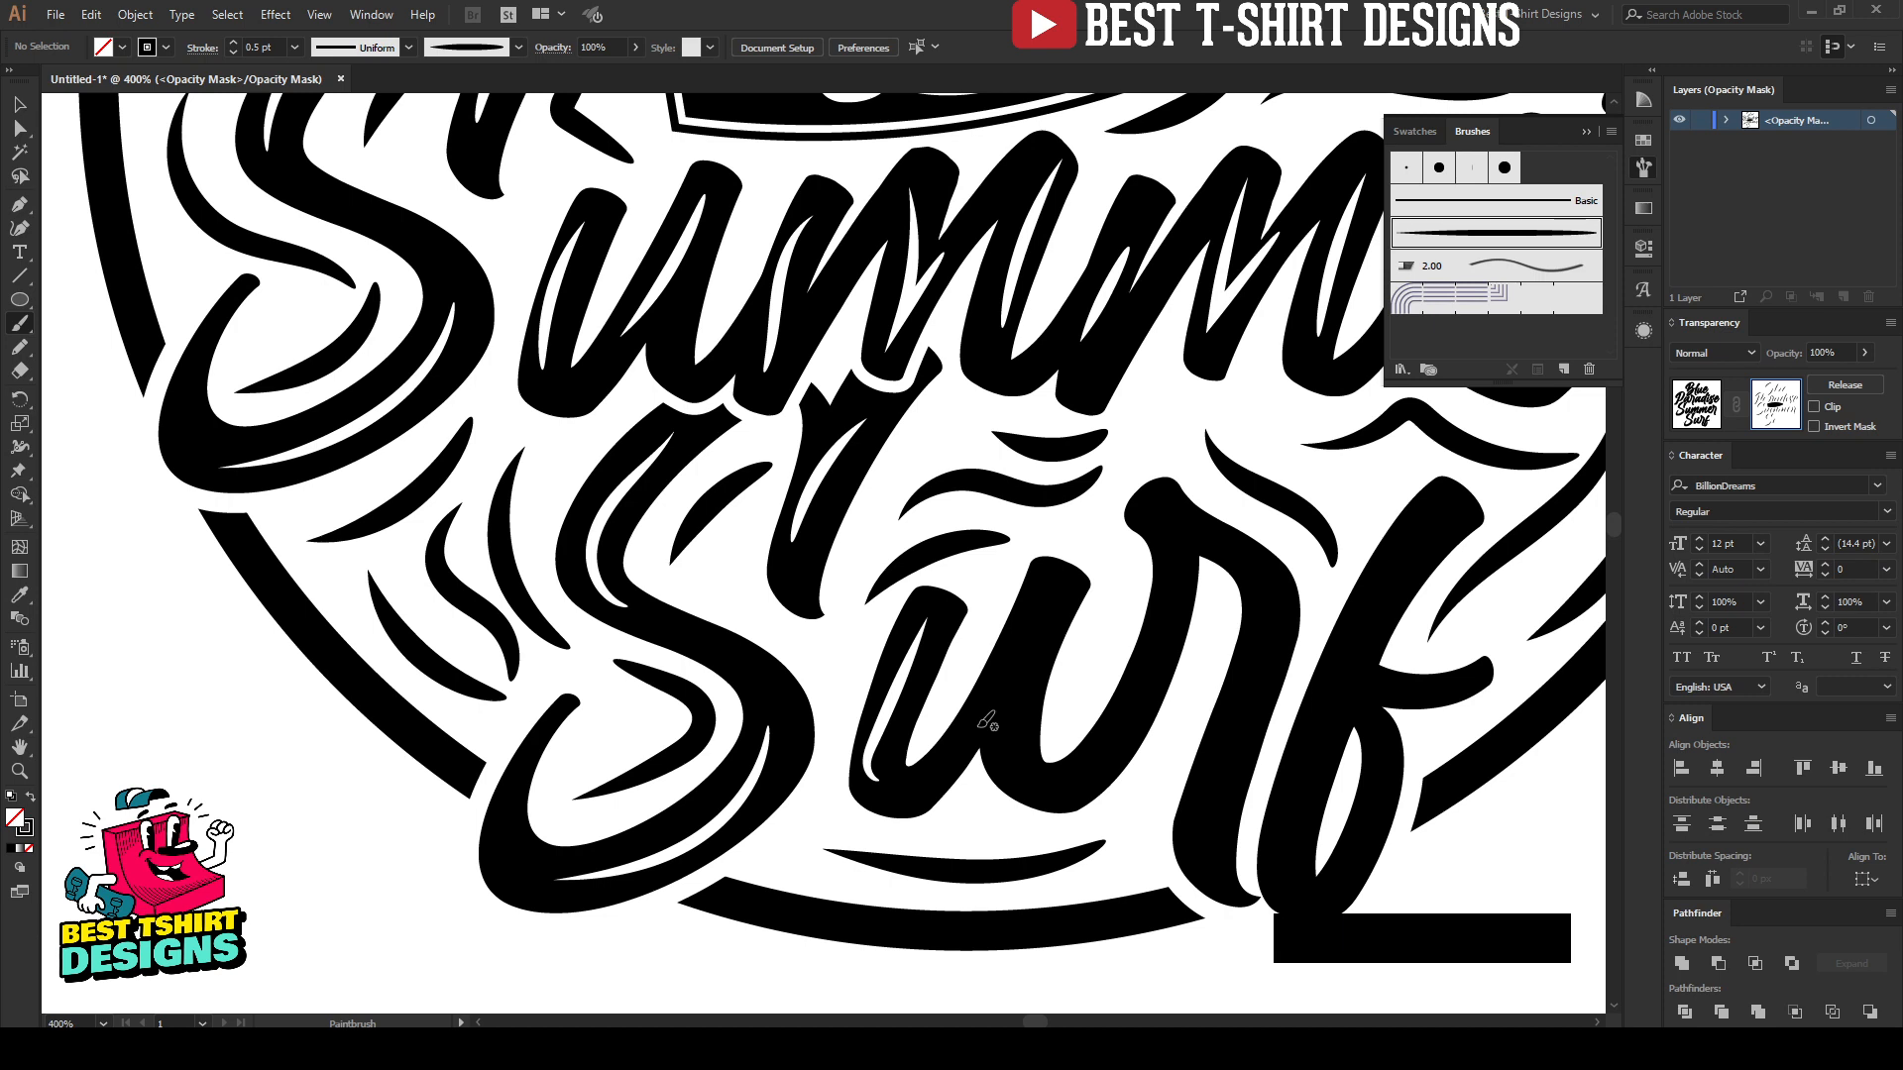
key(ctrl+z)
drag(920, 616, 909, 644)
drag(888, 786, 890, 788)
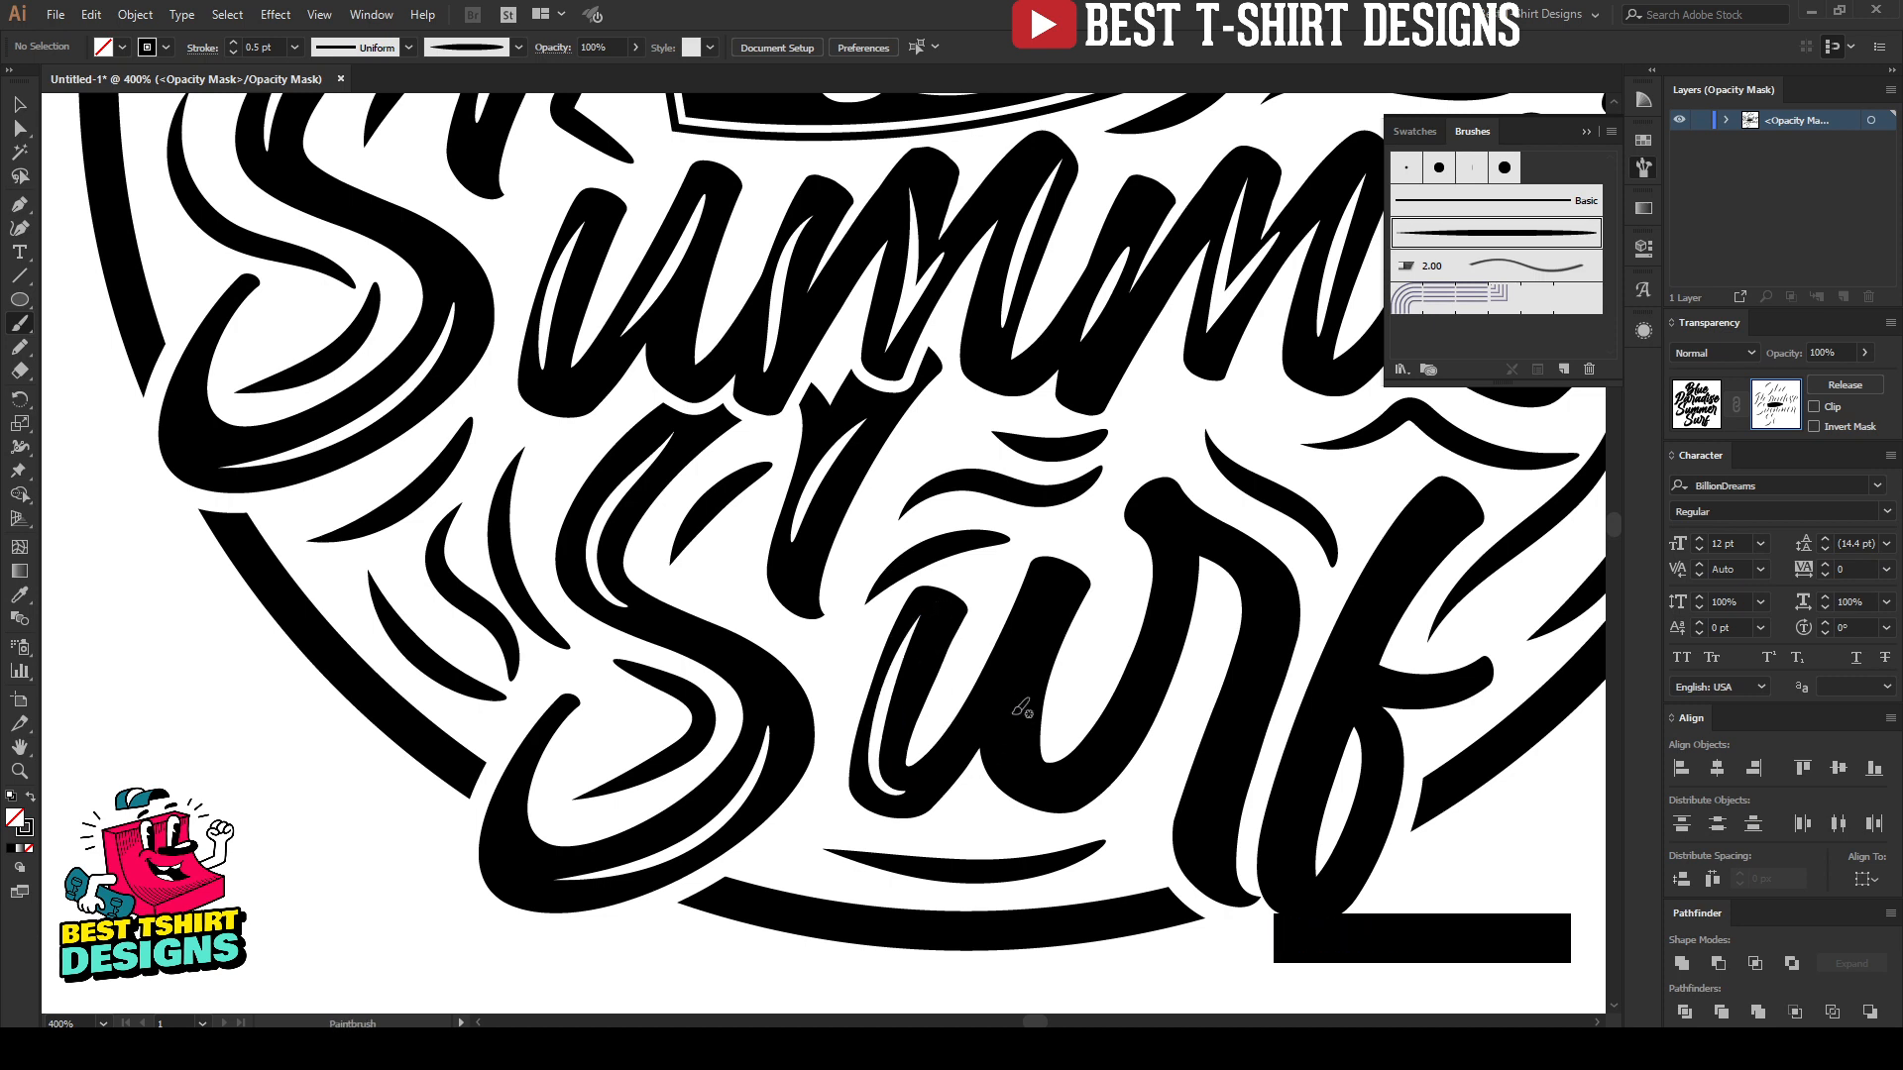
drag(1060, 582, 1005, 743)
Step: Paint highlights along the connecting stroke and the long curved stem of the "r" in "Surf"
drag(1175, 553, 1130, 716)
drag(1181, 509, 1256, 553)
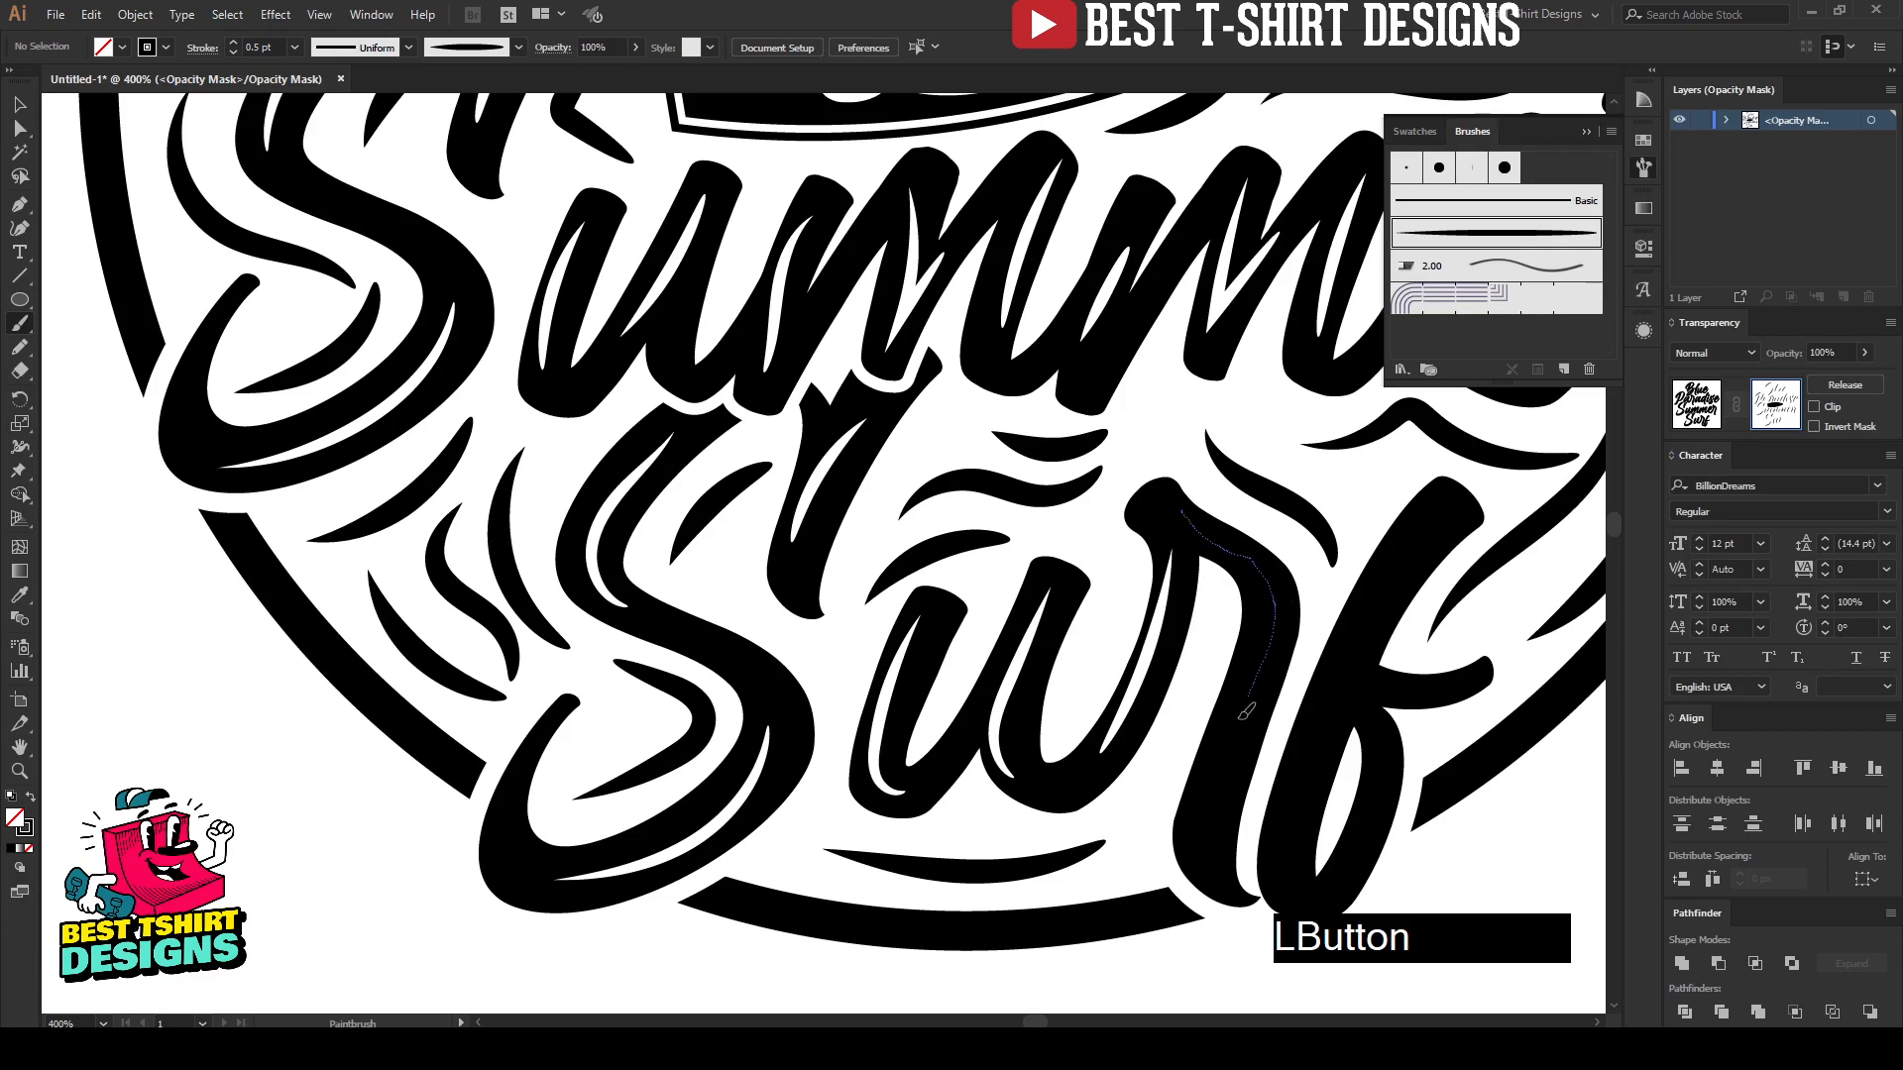
drag(1240, 719, 1225, 815)
Step: Paint a long highlight down the stem of the "f" in "Surf", undoing two tries before the final stroke
mouse_move(1354, 665)
mouse_down()
mouse_move(1162, 634)
mouse_move(810, 533)
mouse_up()
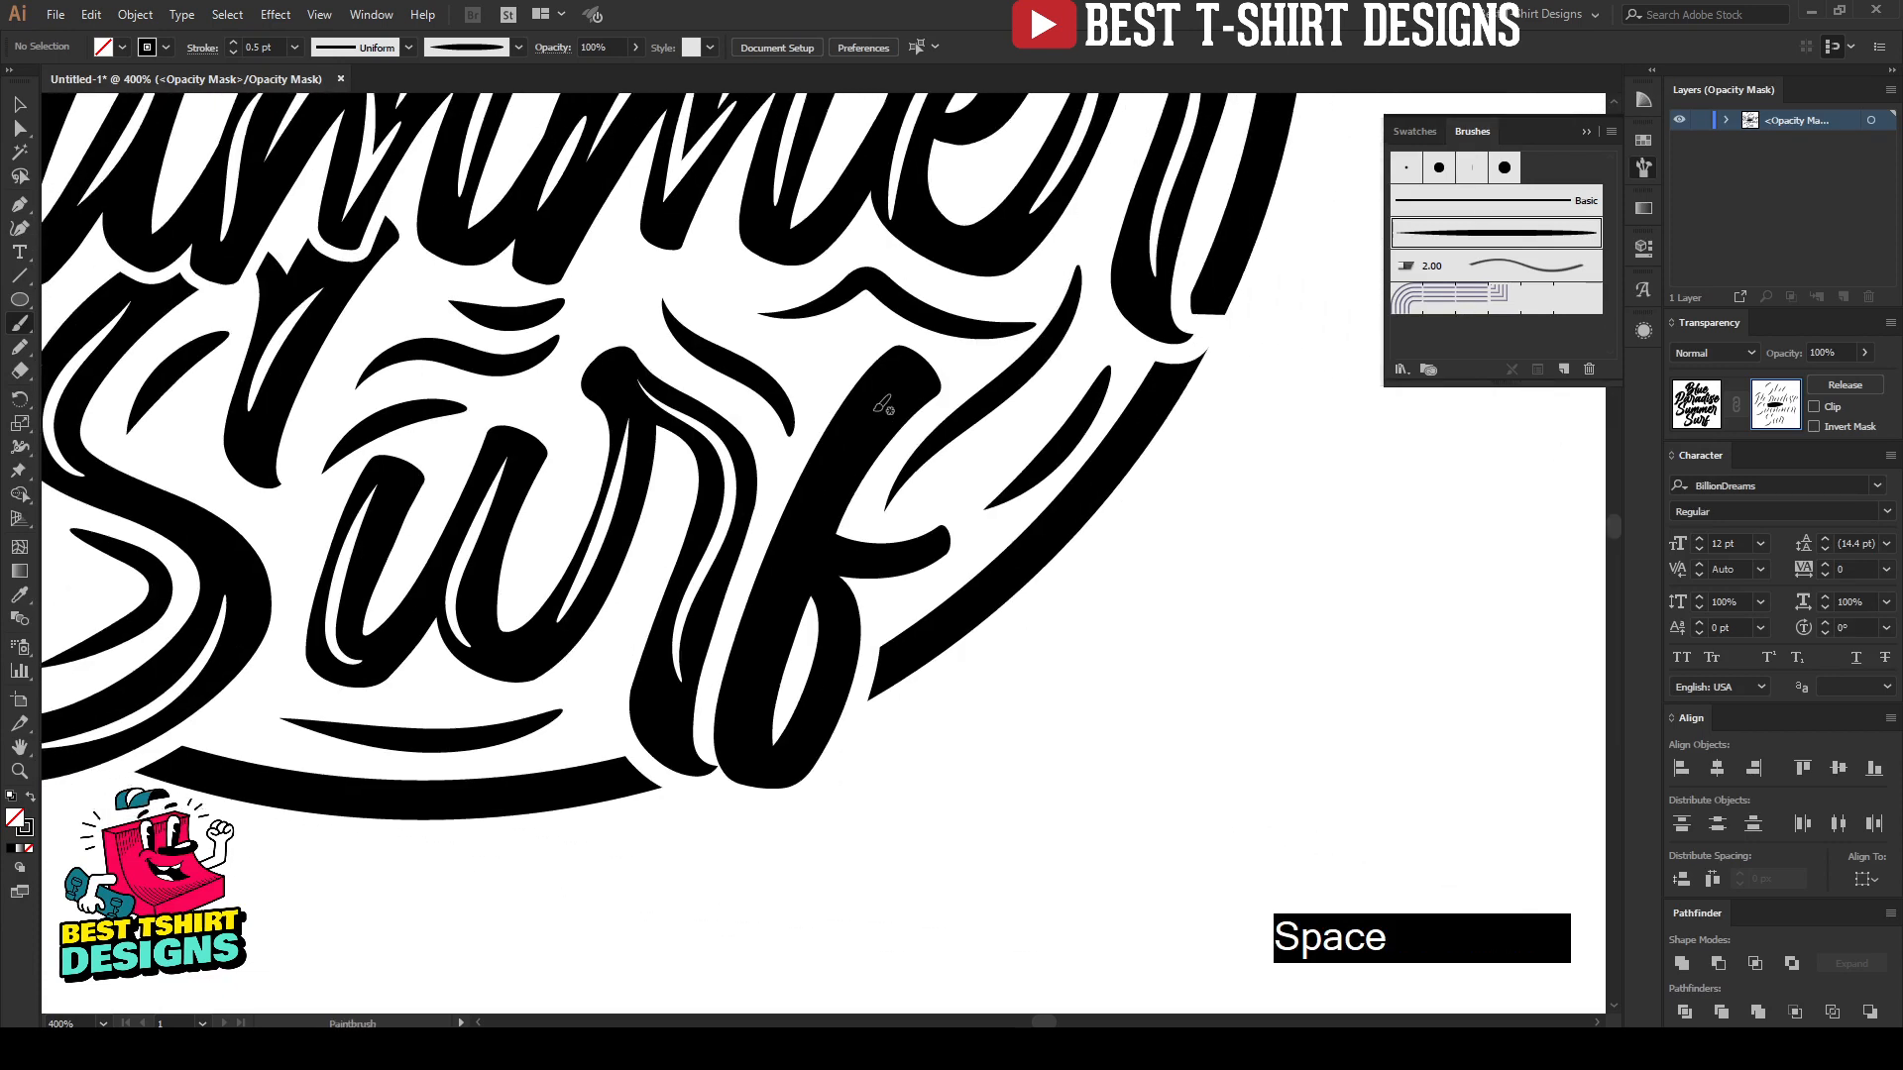
drag(881, 404, 757, 672)
key(ctrl+z)
mouse_move(882, 409)
mouse_down()
mouse_move(770, 596)
mouse_move(748, 700)
mouse_up()
key(ctrl+z)
mouse_move(890, 392)
mouse_down()
mouse_move(790, 561)
mouse_move(755, 680)
mouse_up()
double_click(19, 325)
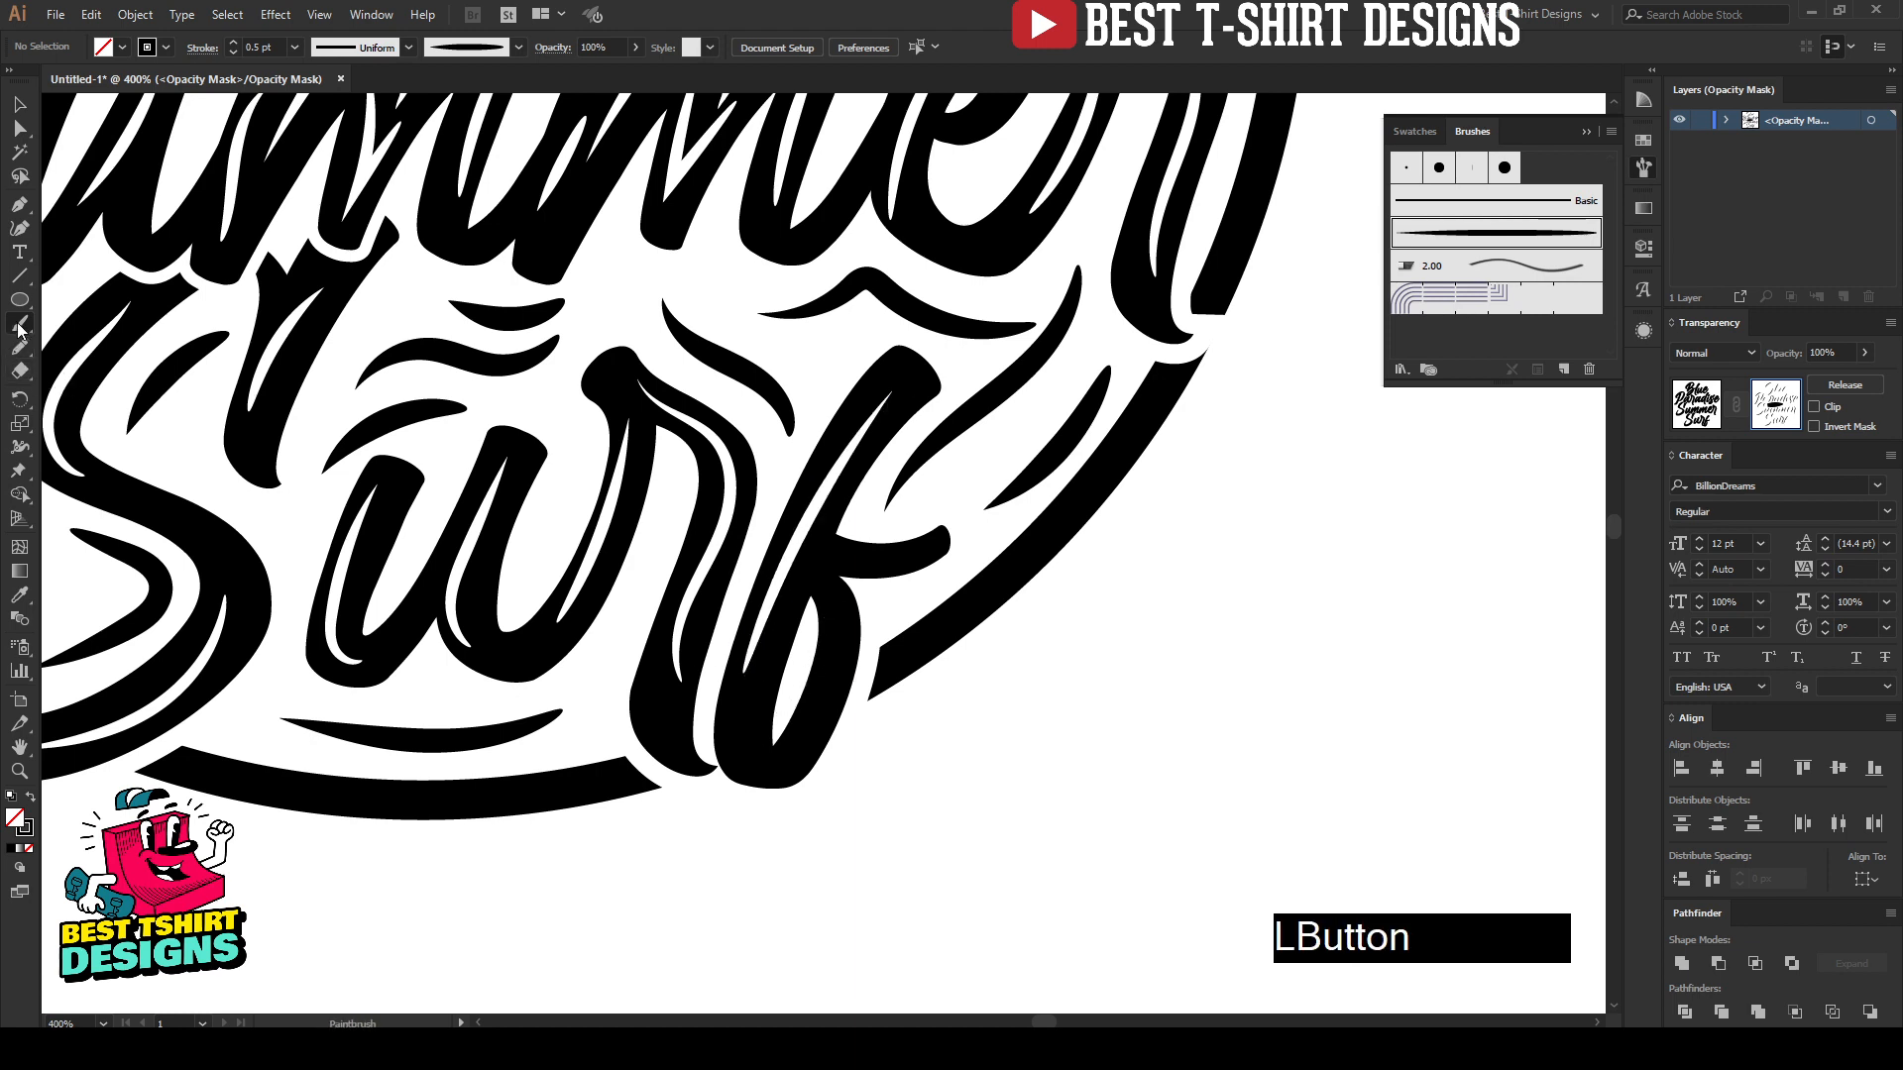
click(914, 423)
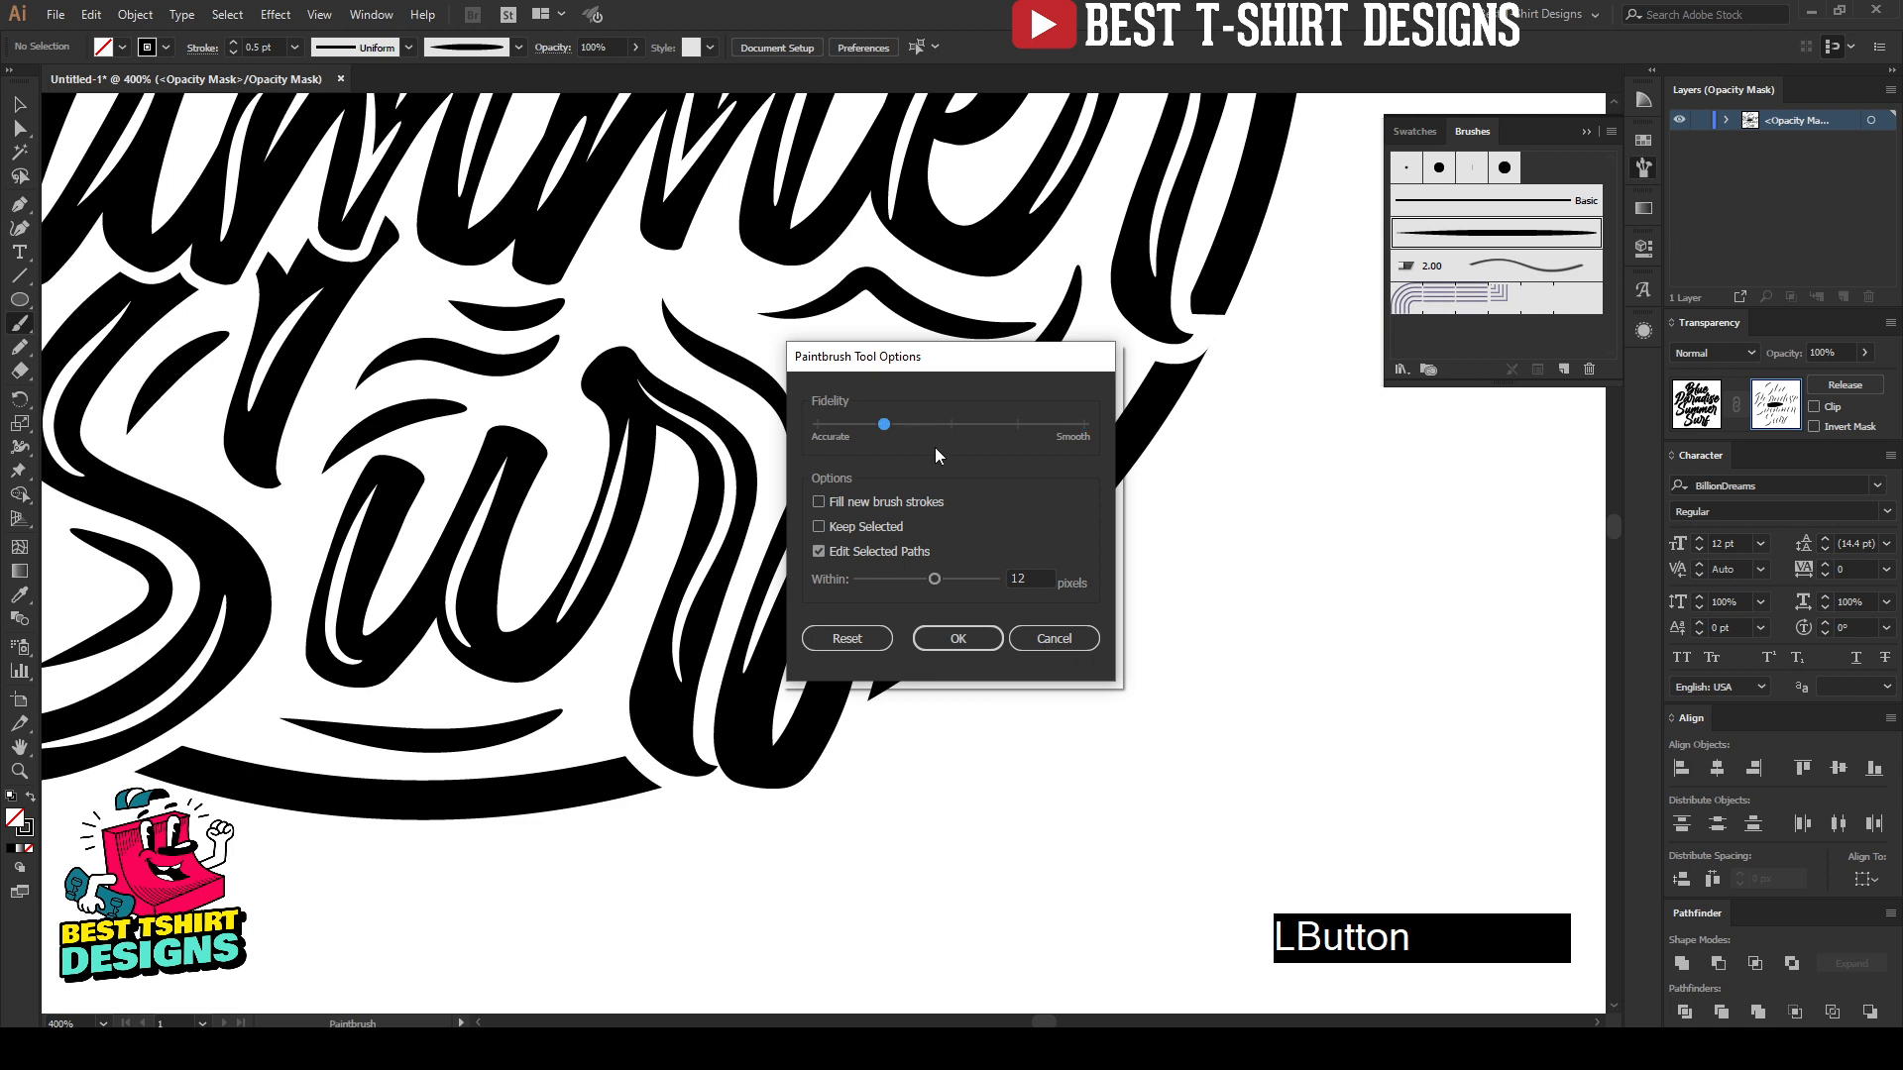
click(953, 641)
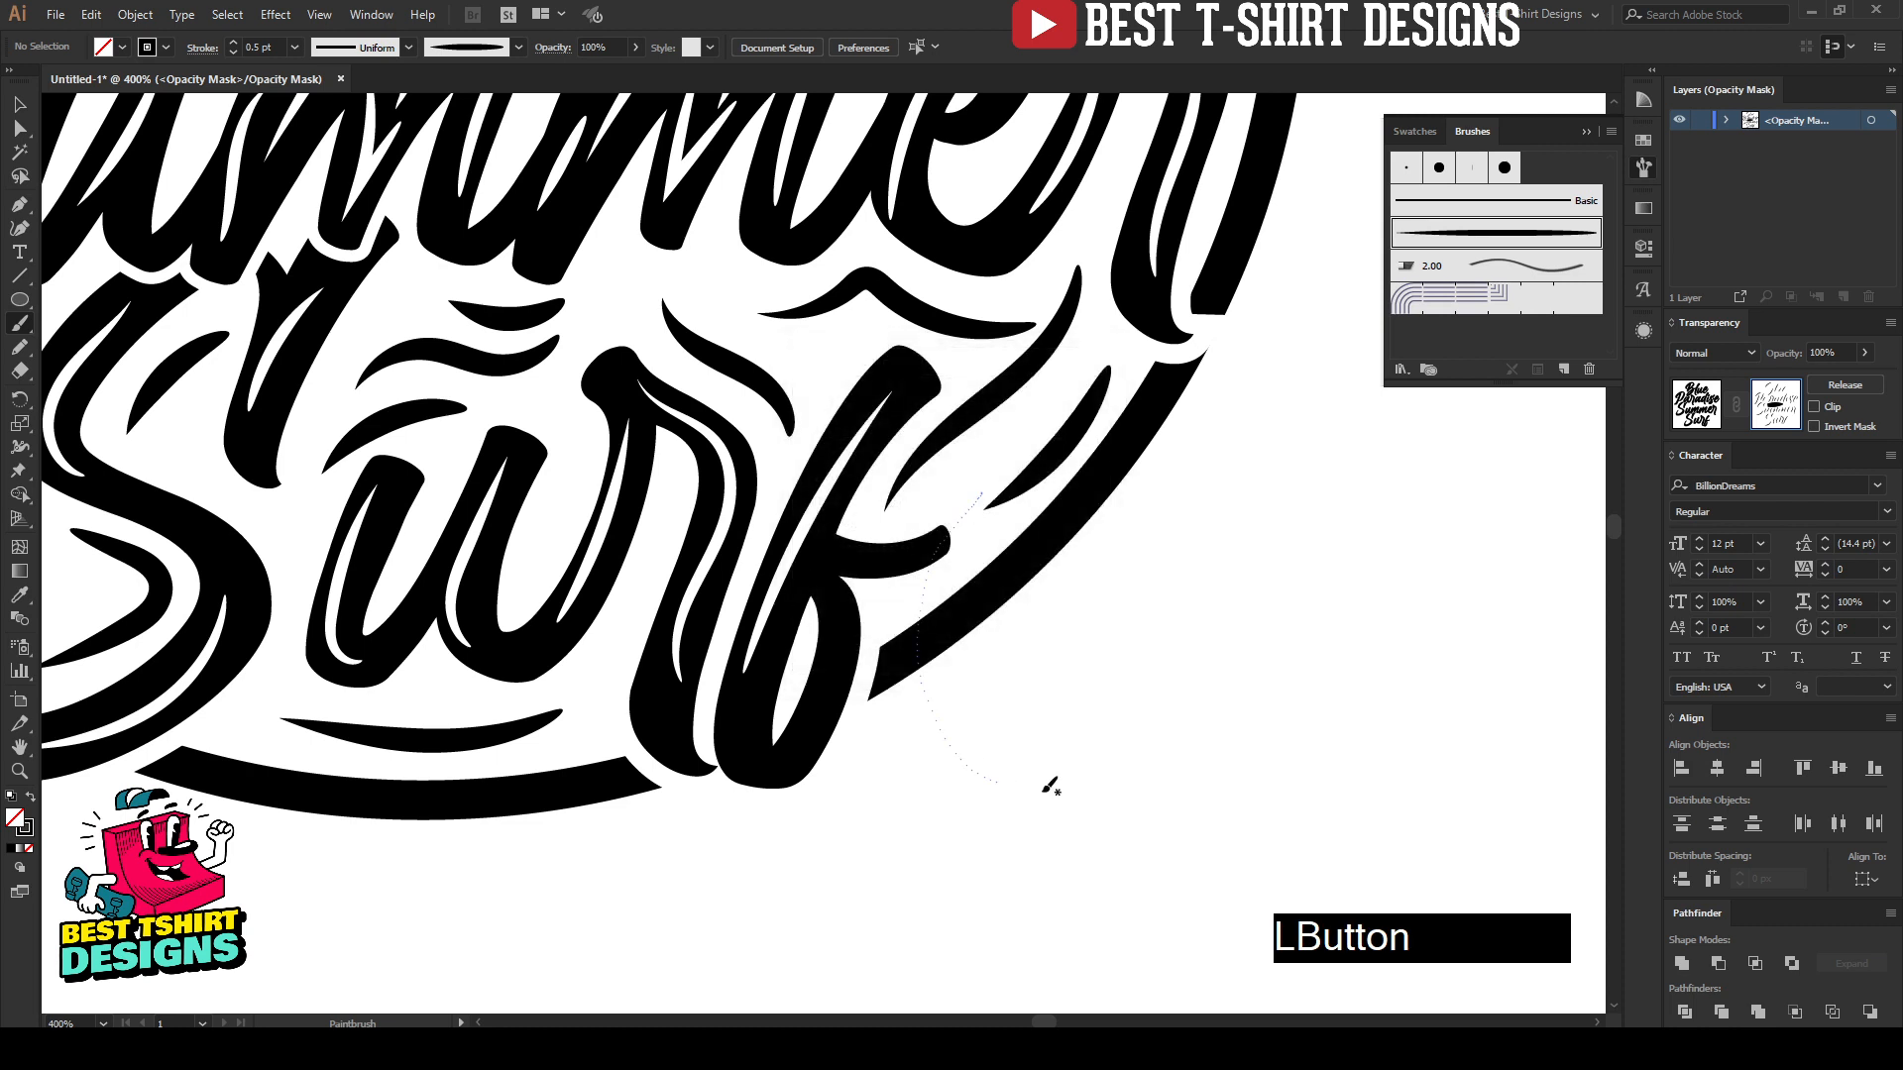
key(ctrl+z)
Step: Try to paint a curved highlight along the lower loop of the "f" in "Surf", removing each uneven stroke
drag(826, 584, 837, 620)
drag(780, 739, 782, 737)
key(ctrl+z)
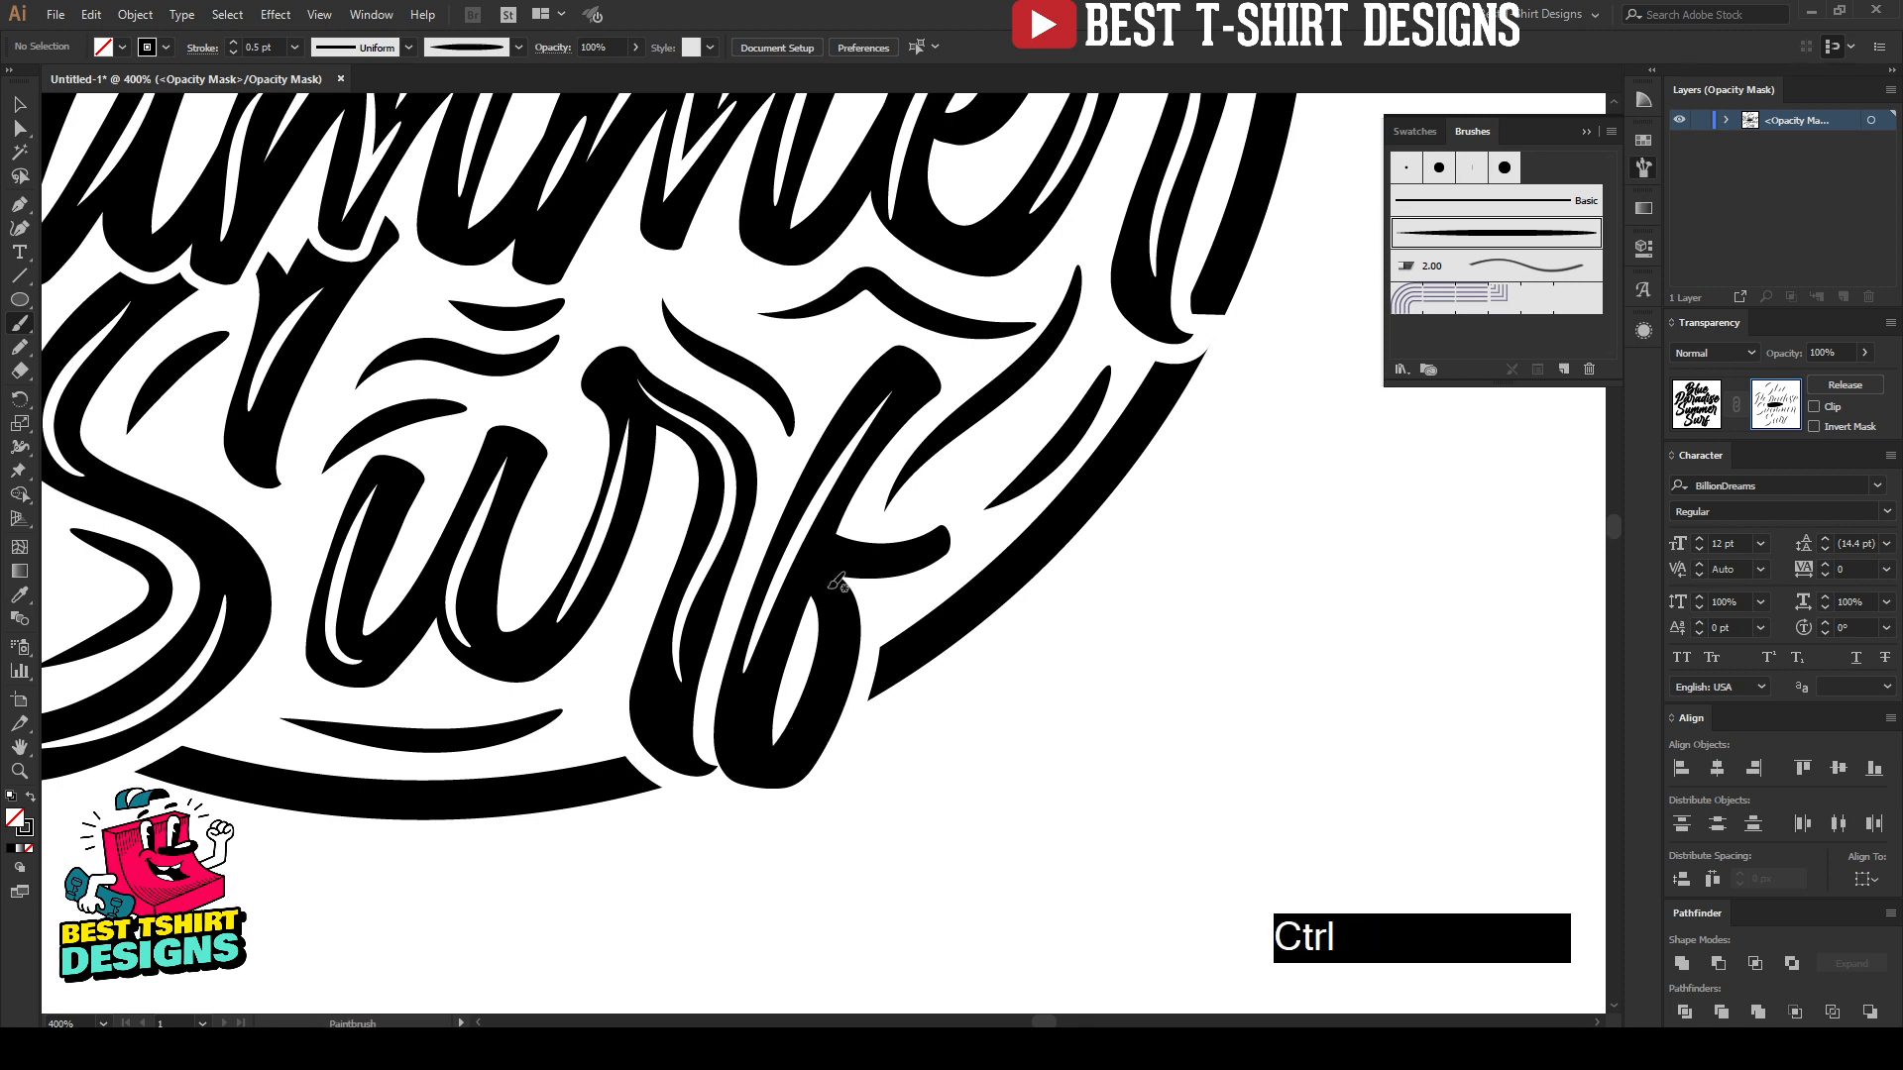
drag(828, 584, 842, 631)
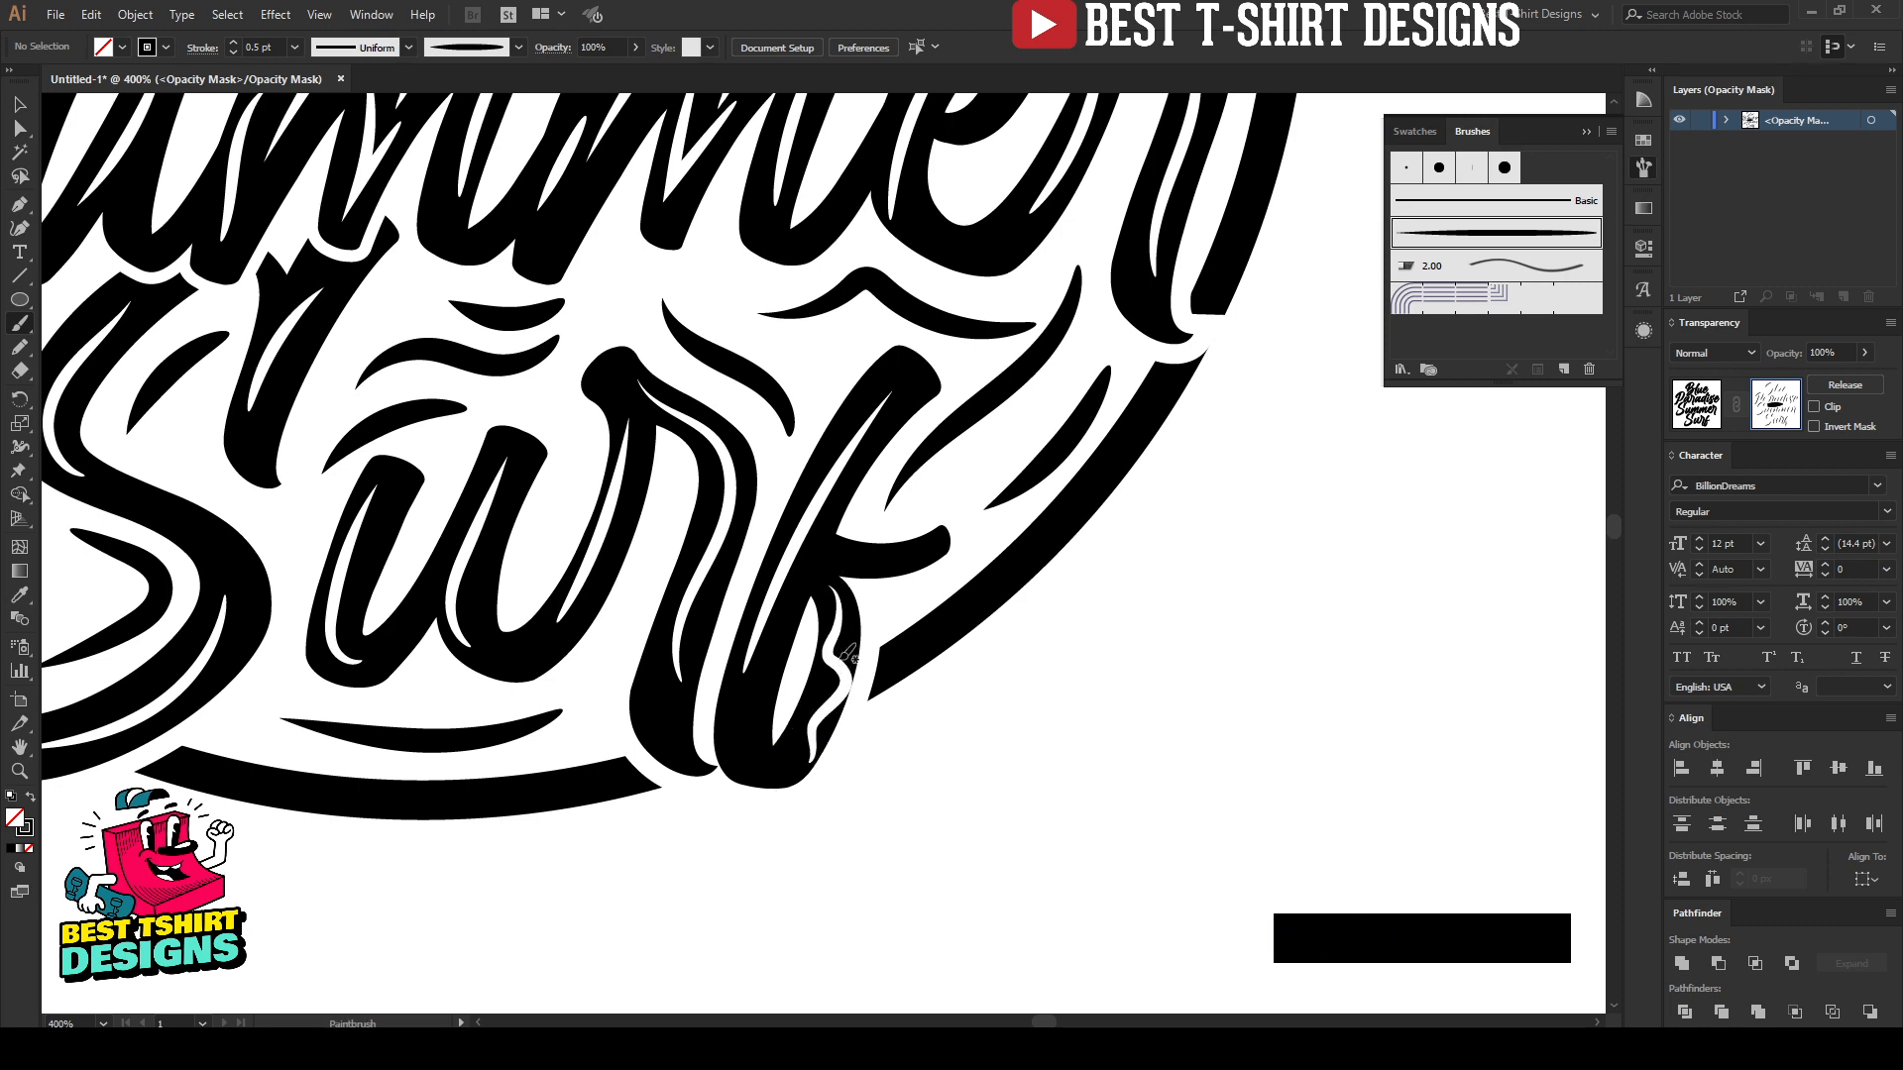
key(ctrl+z)
drag(825, 578, 843, 607)
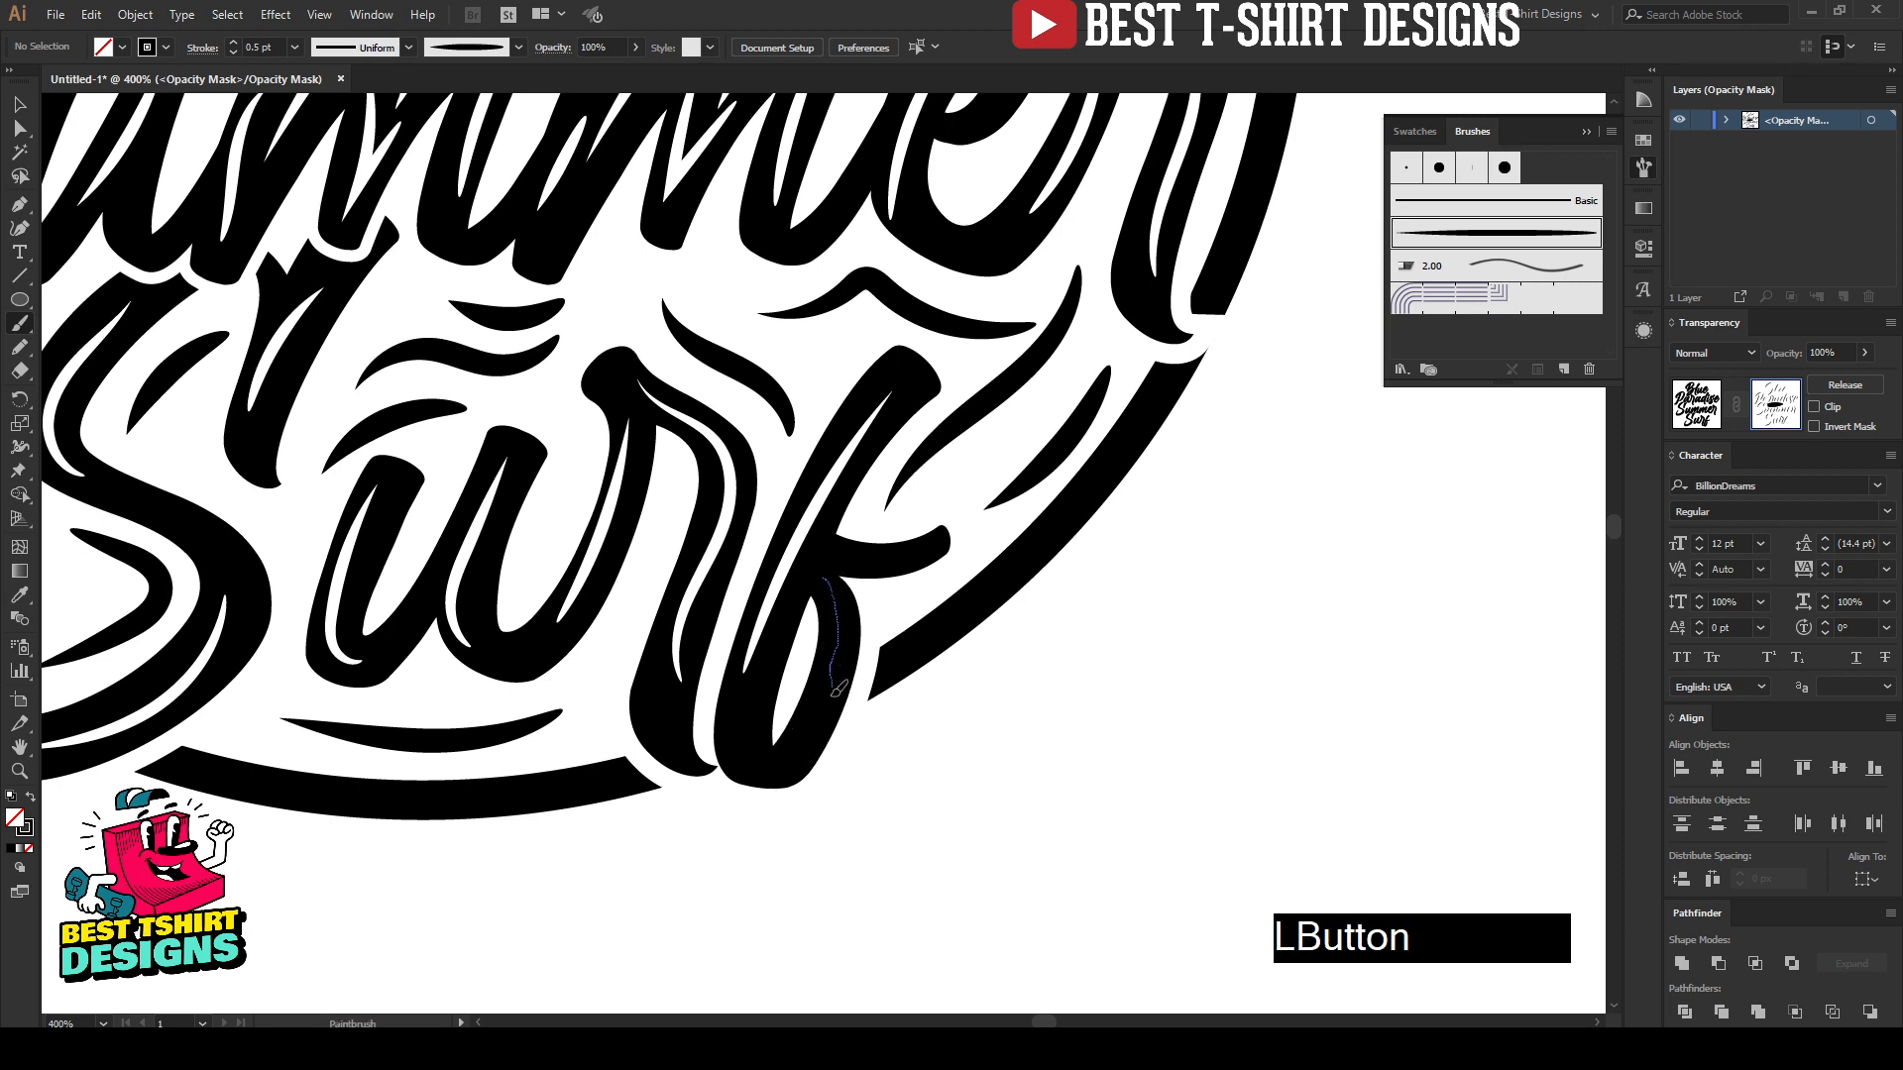
drag(835, 689, 795, 745)
drag(840, 634, 843, 634)
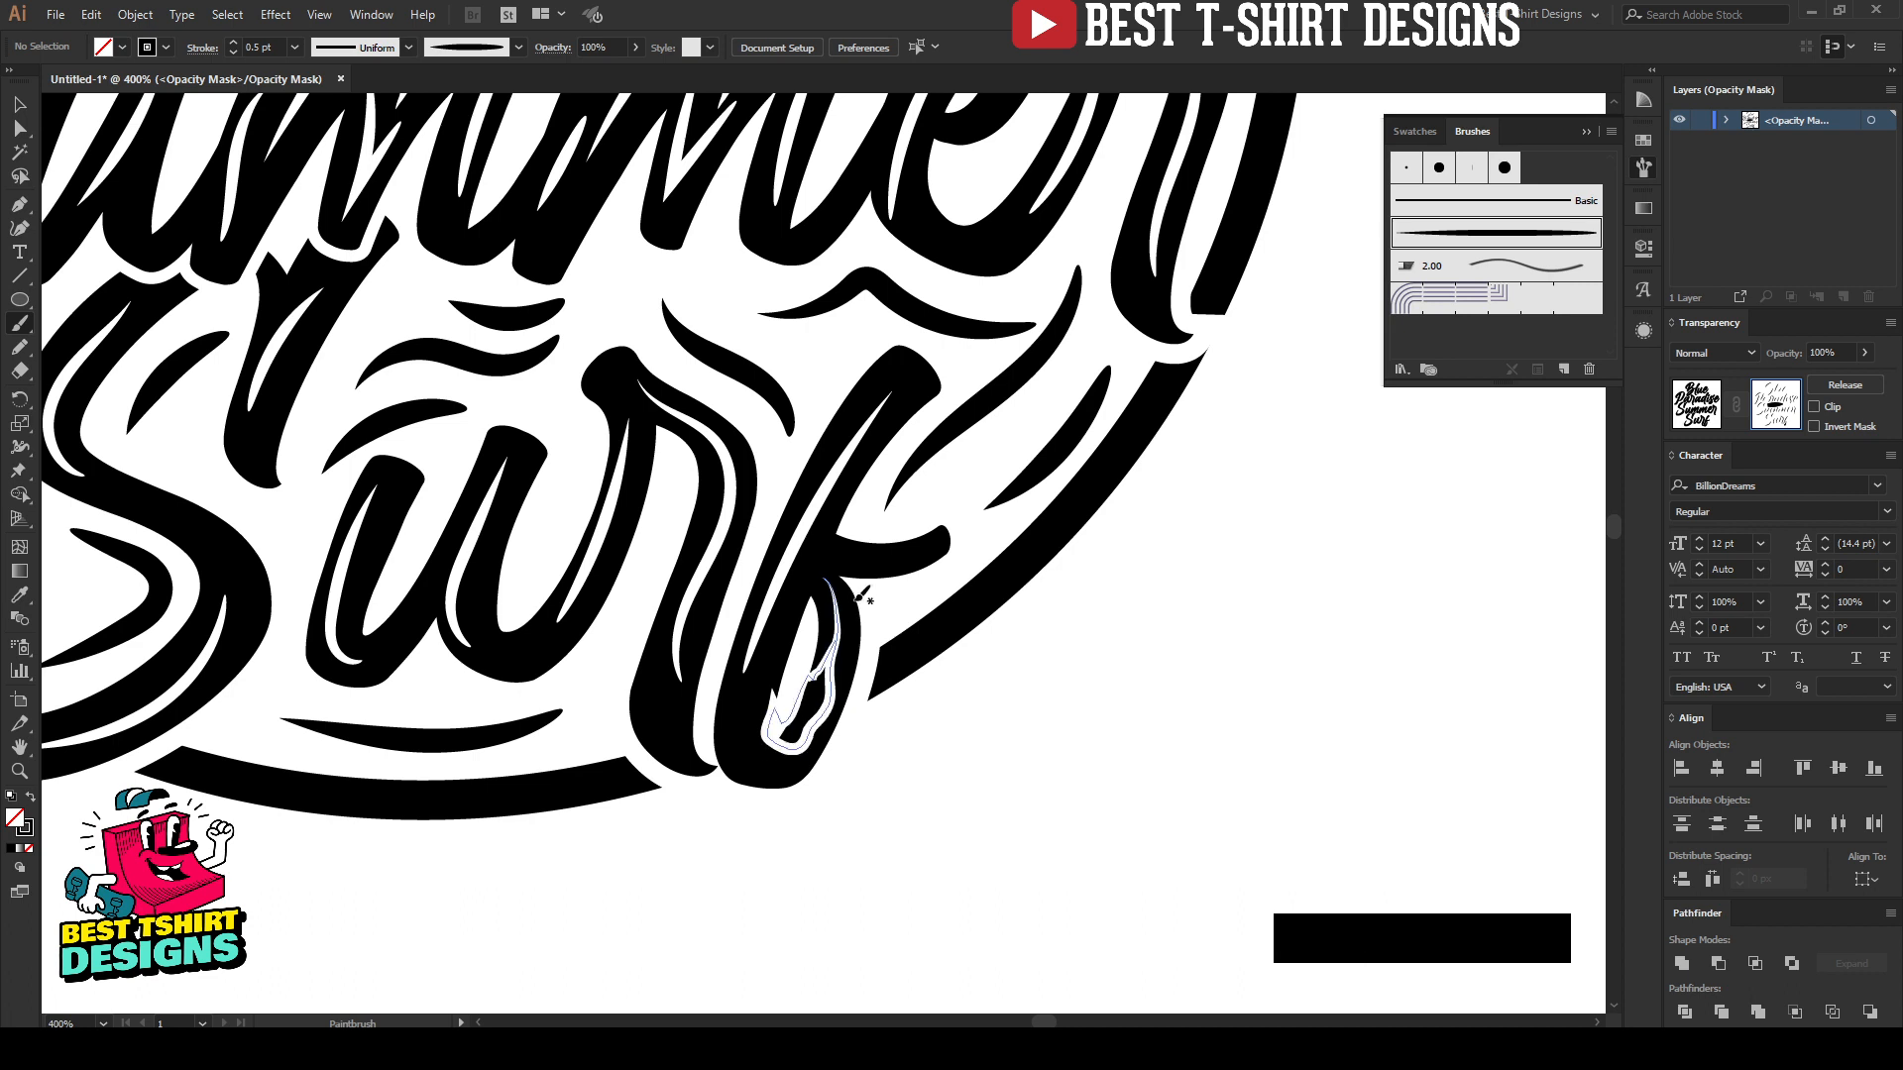
key(v)
click(842, 691)
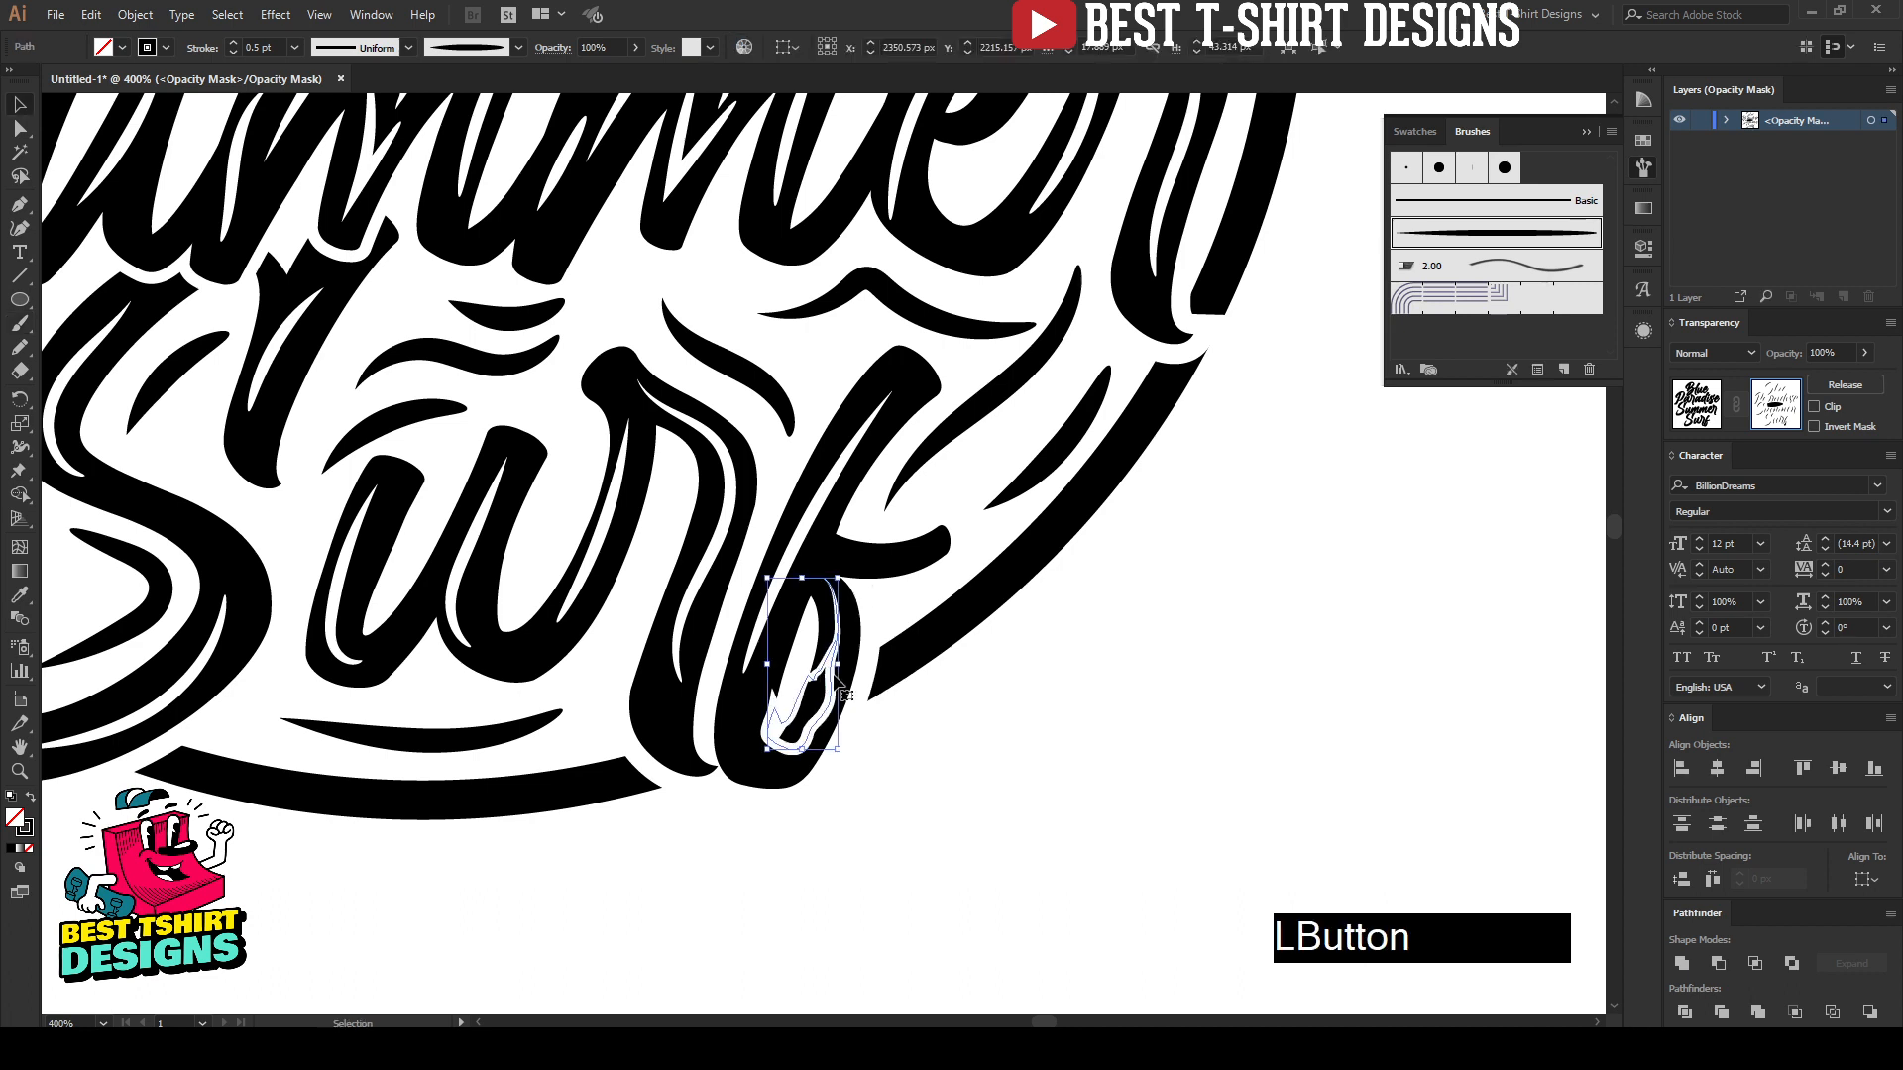
key(Delete)
Step: Set the Paintbrush tool's fidelity closer to Smooth, at the fourth of its five notches
click(20, 325)
double_click(20, 327)
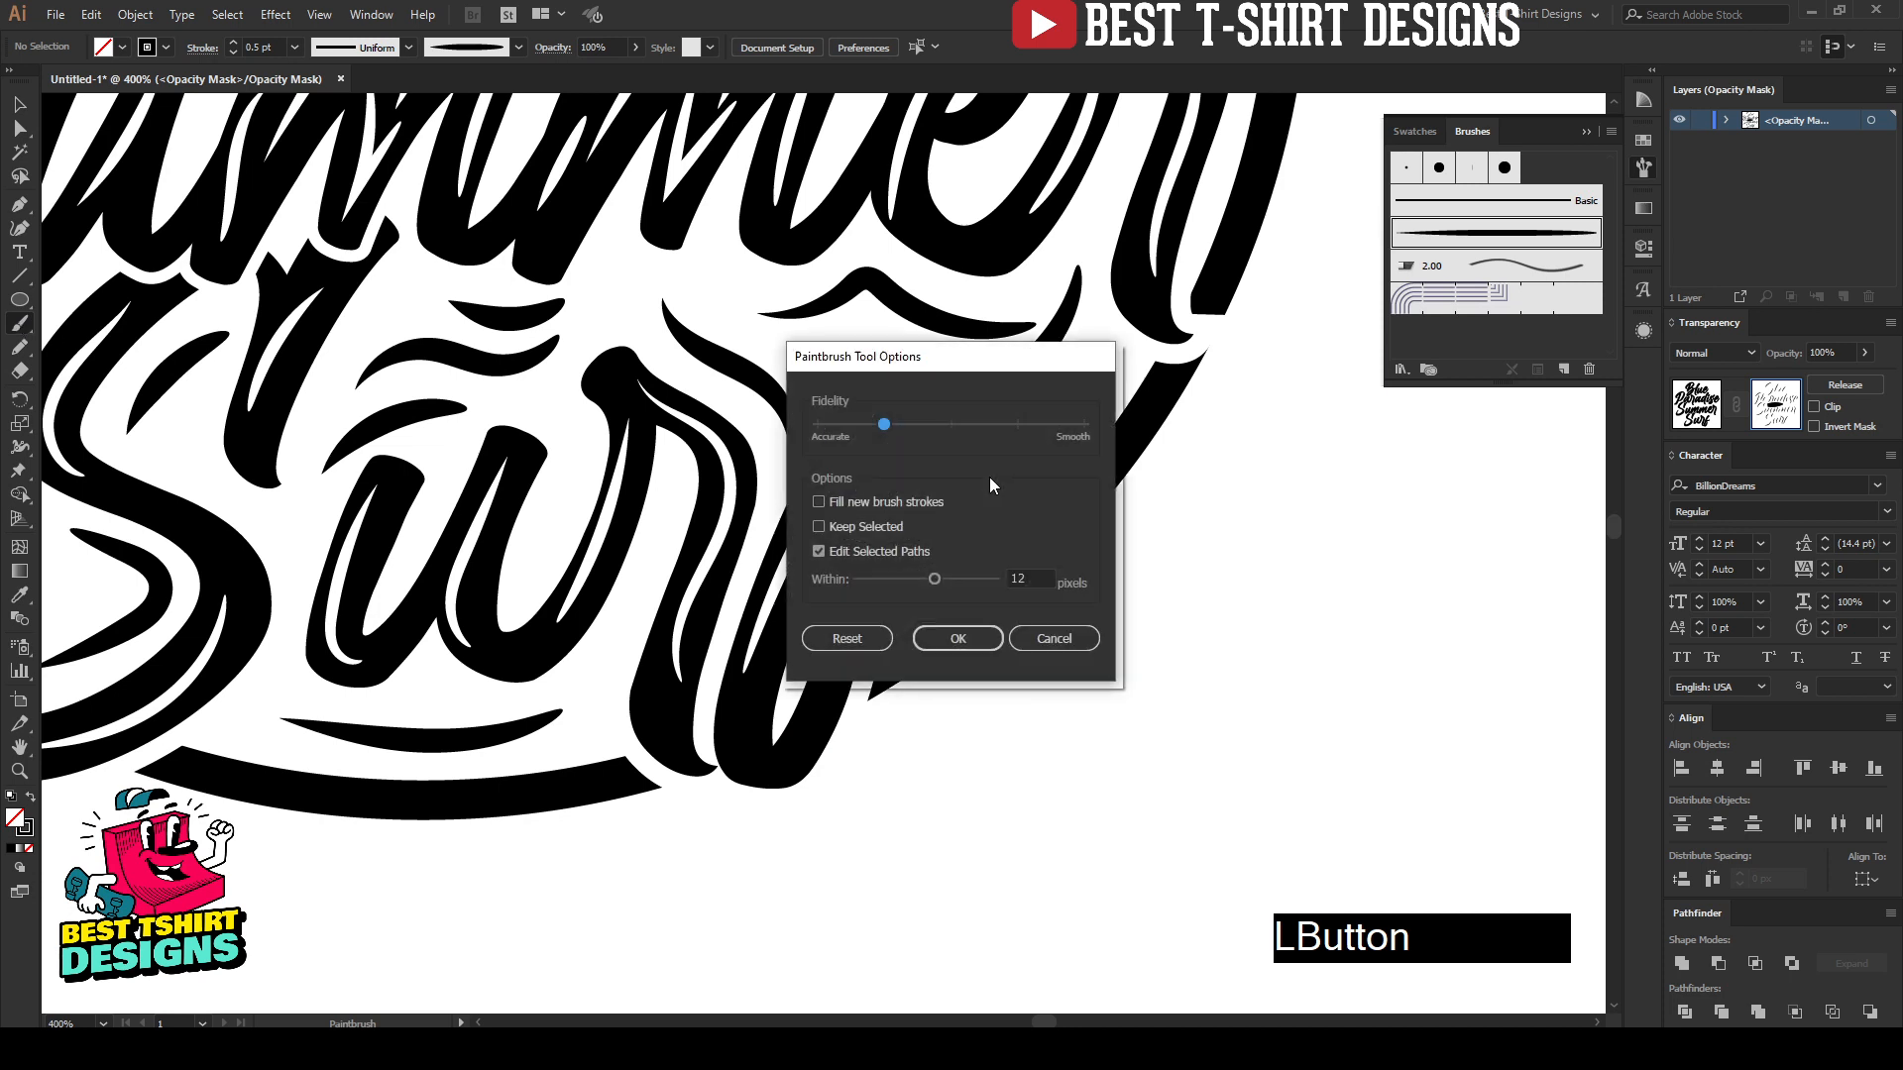
drag(884, 424, 1018, 425)
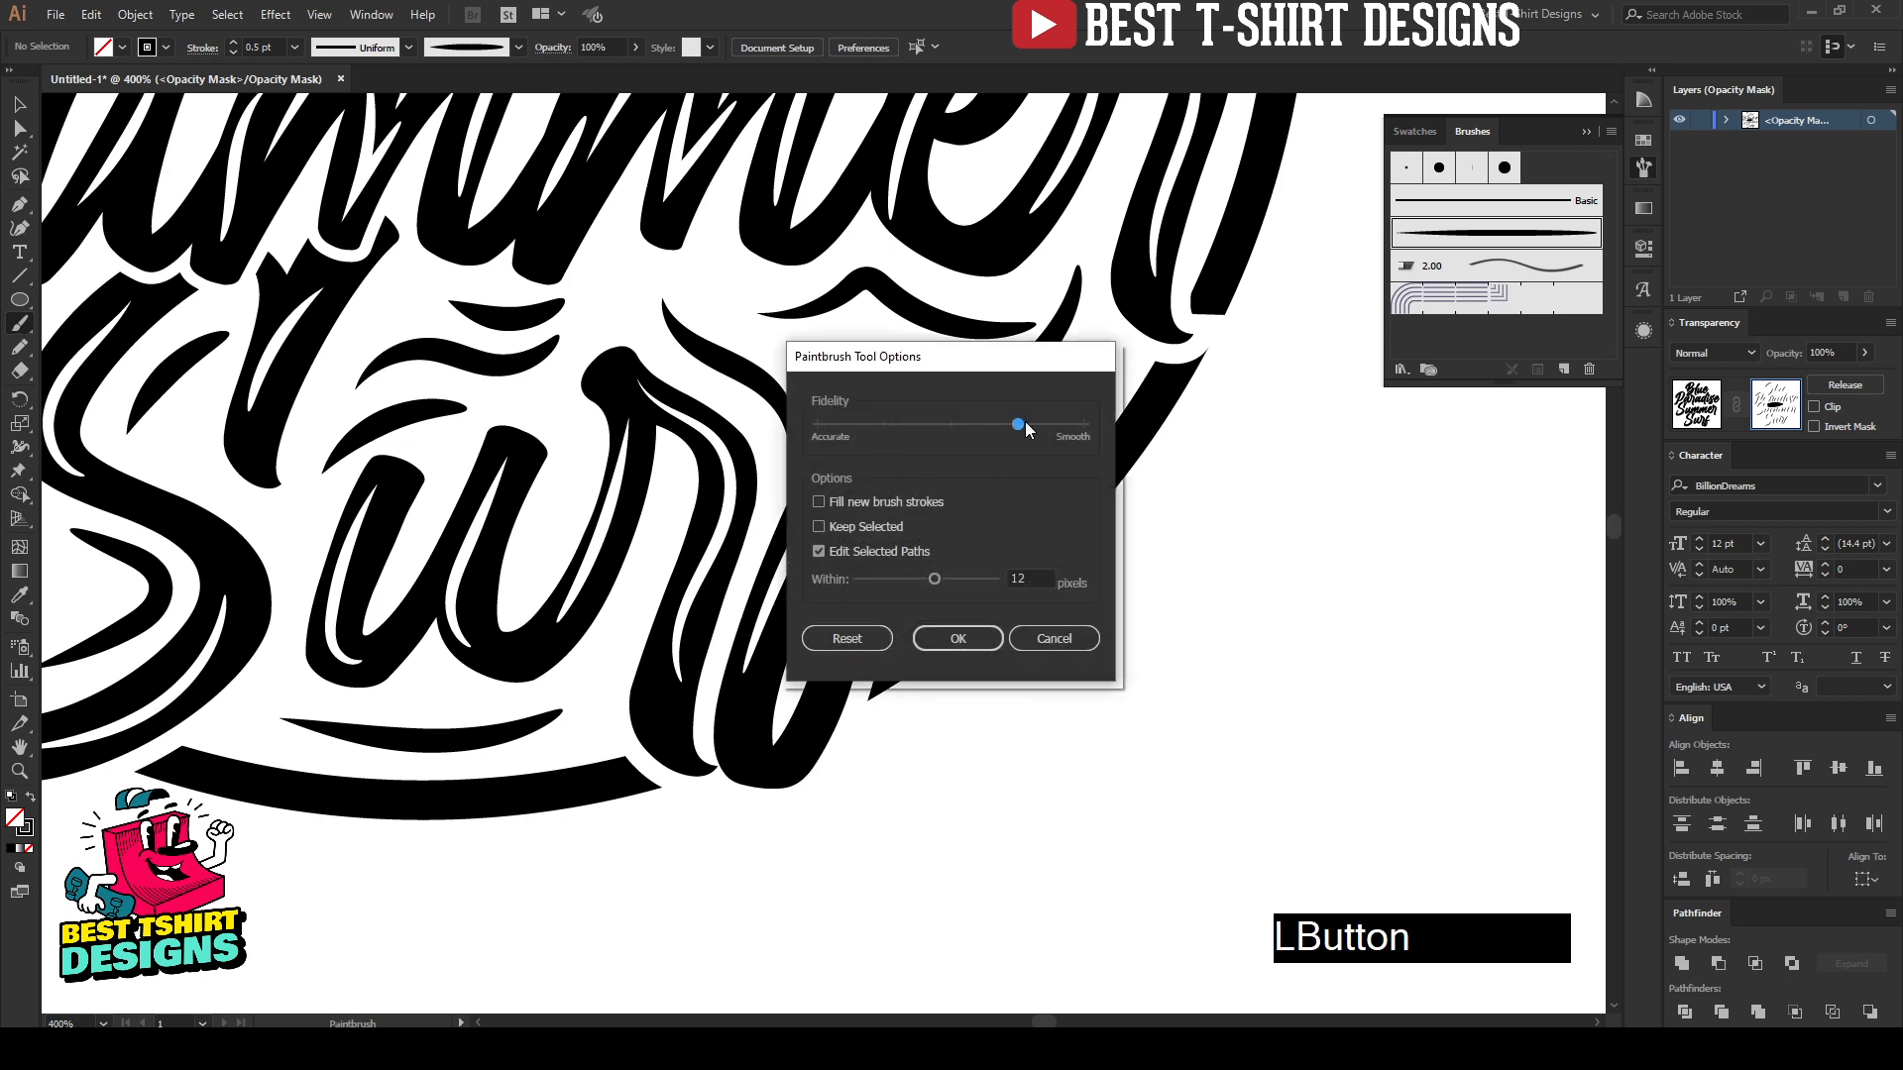
click(960, 640)
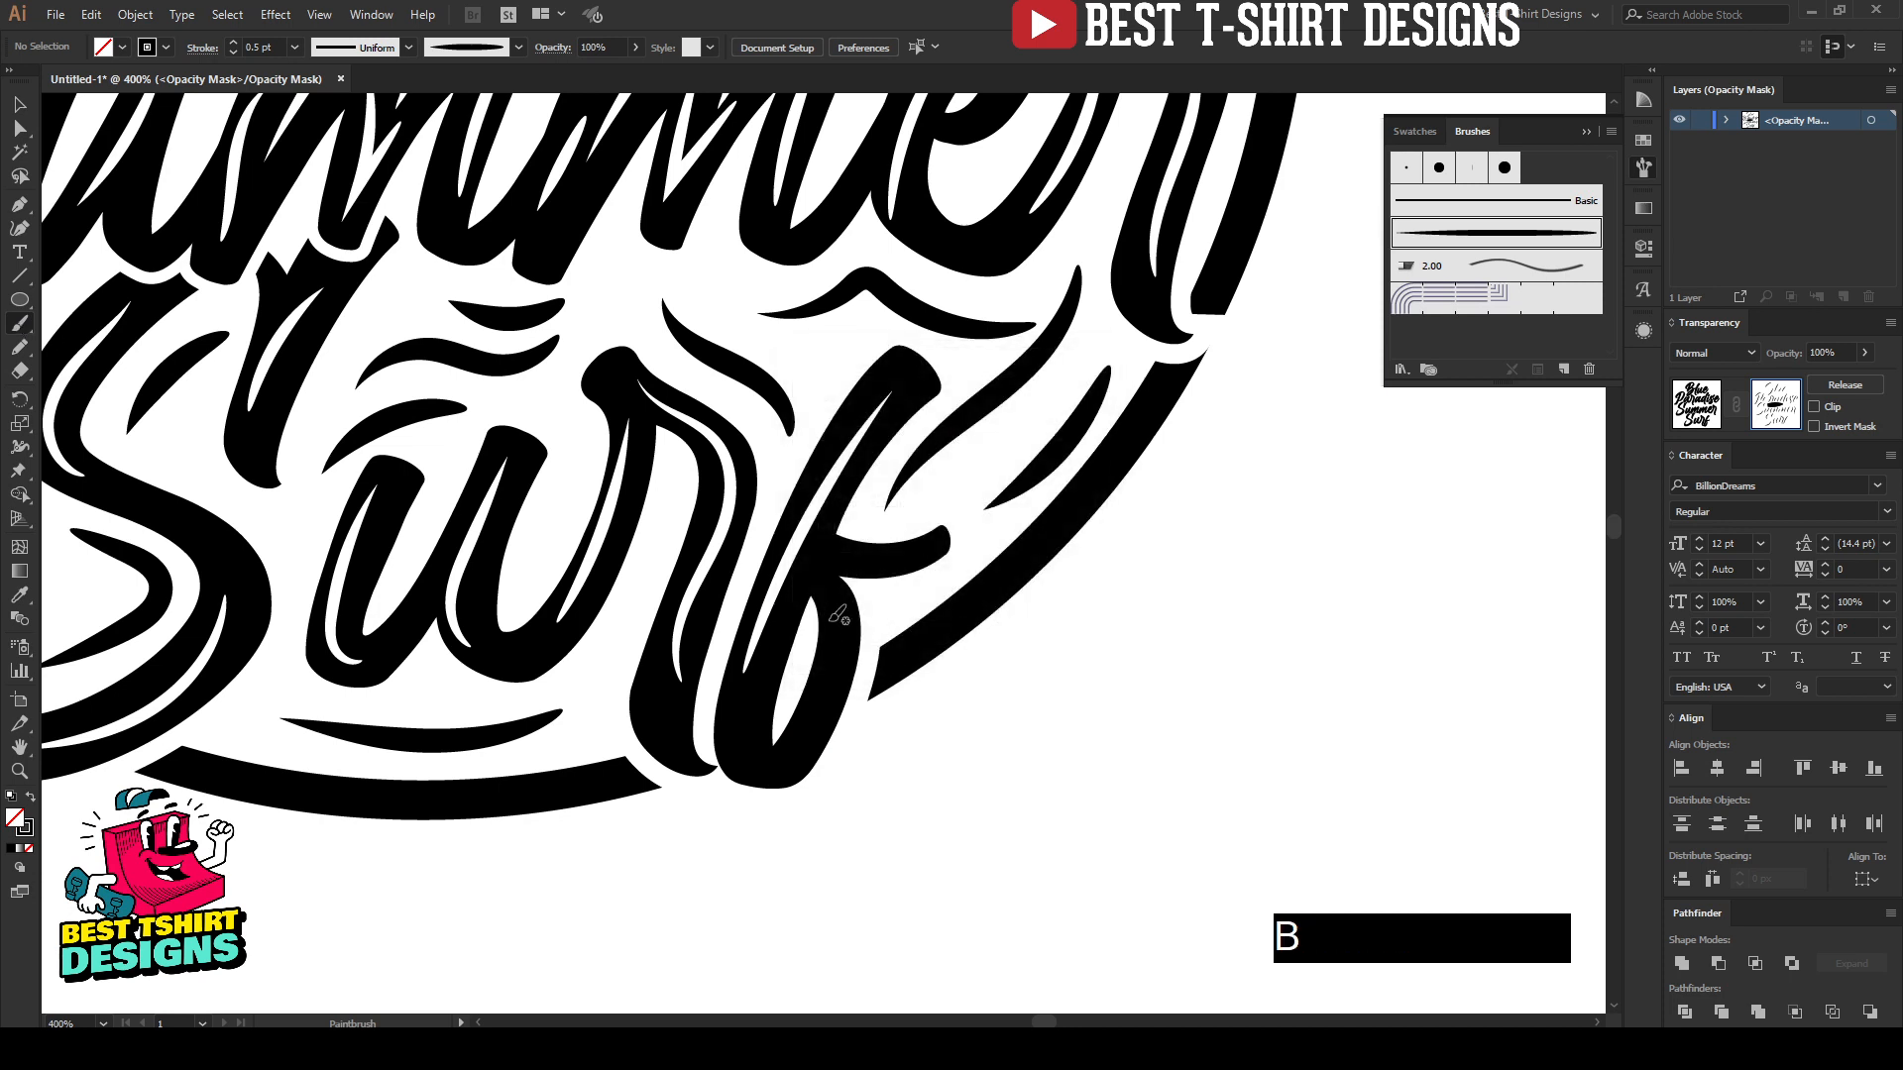
Step: Paint a smooth curved highlight down the lower loop of the "f" in "Surf"
drag(838, 615, 735, 779)
scroll(865, 657, down, 1)
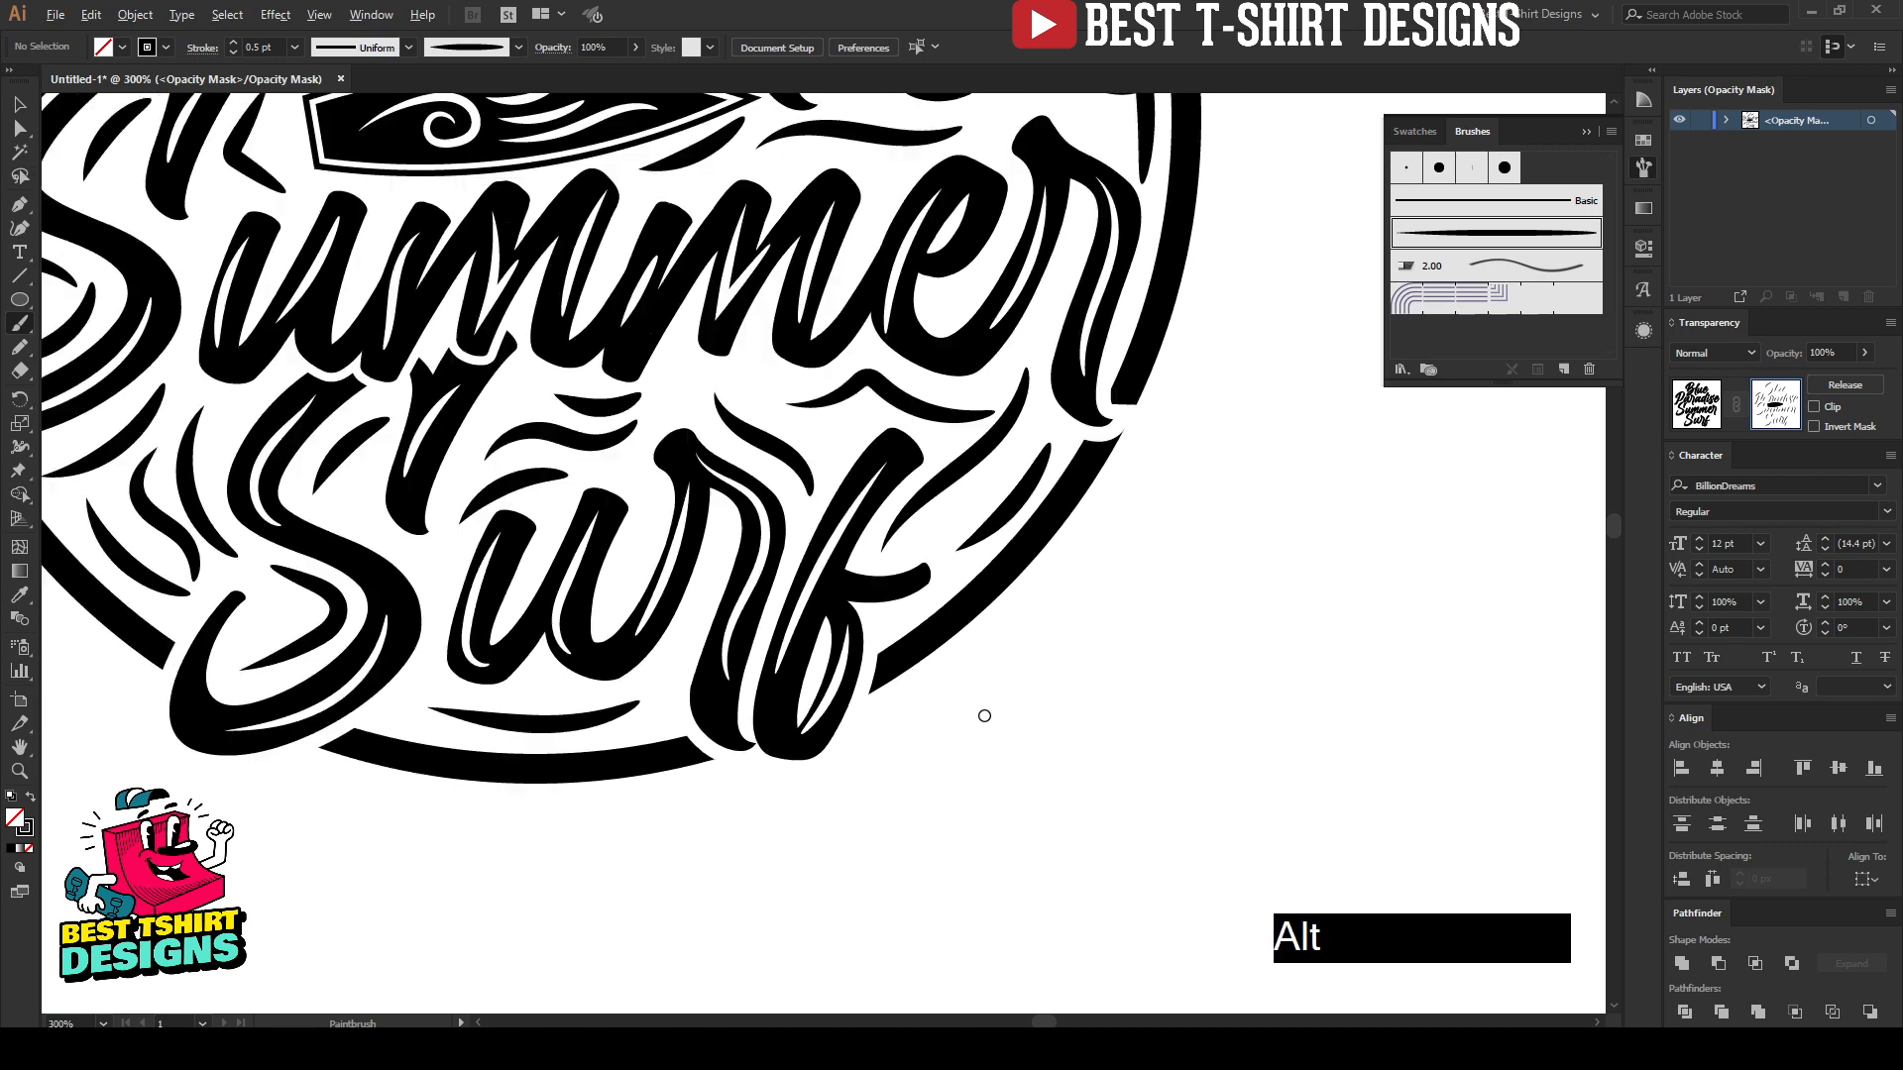
scroll(984, 715, down, 2)
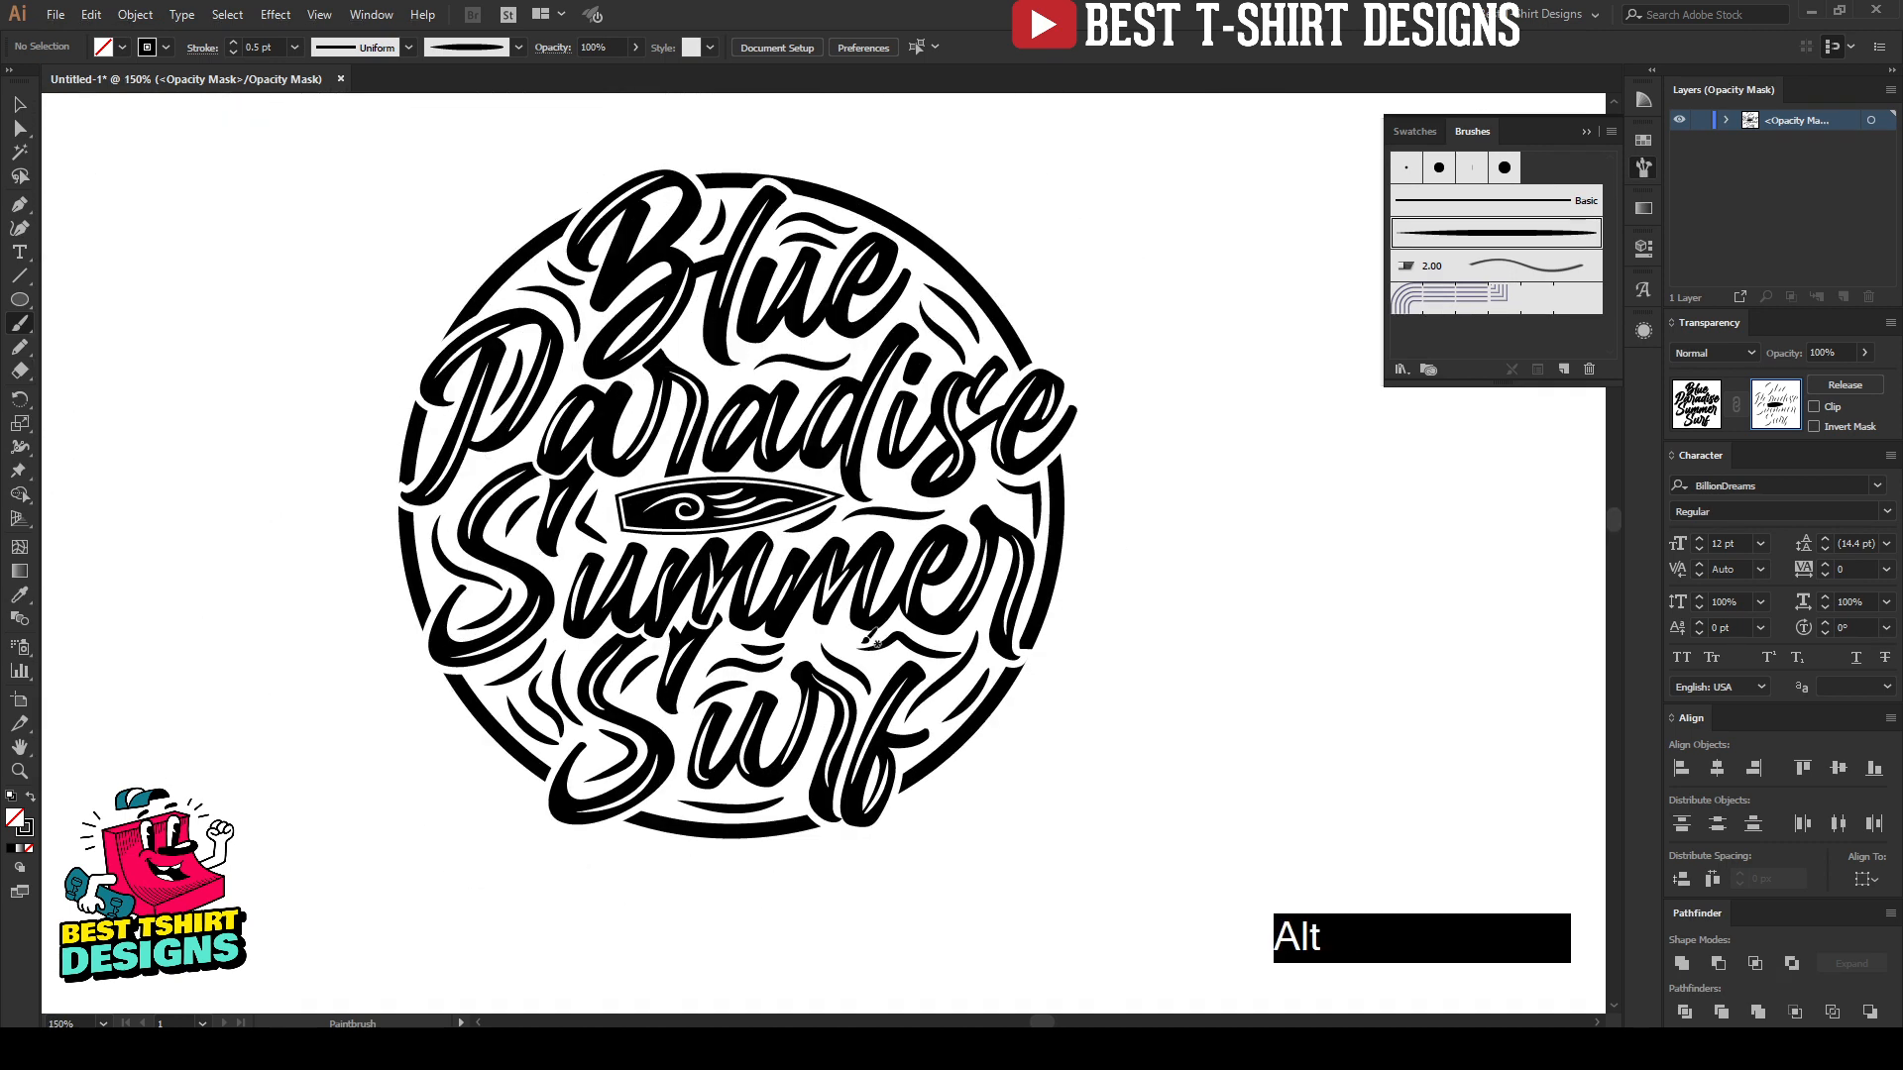
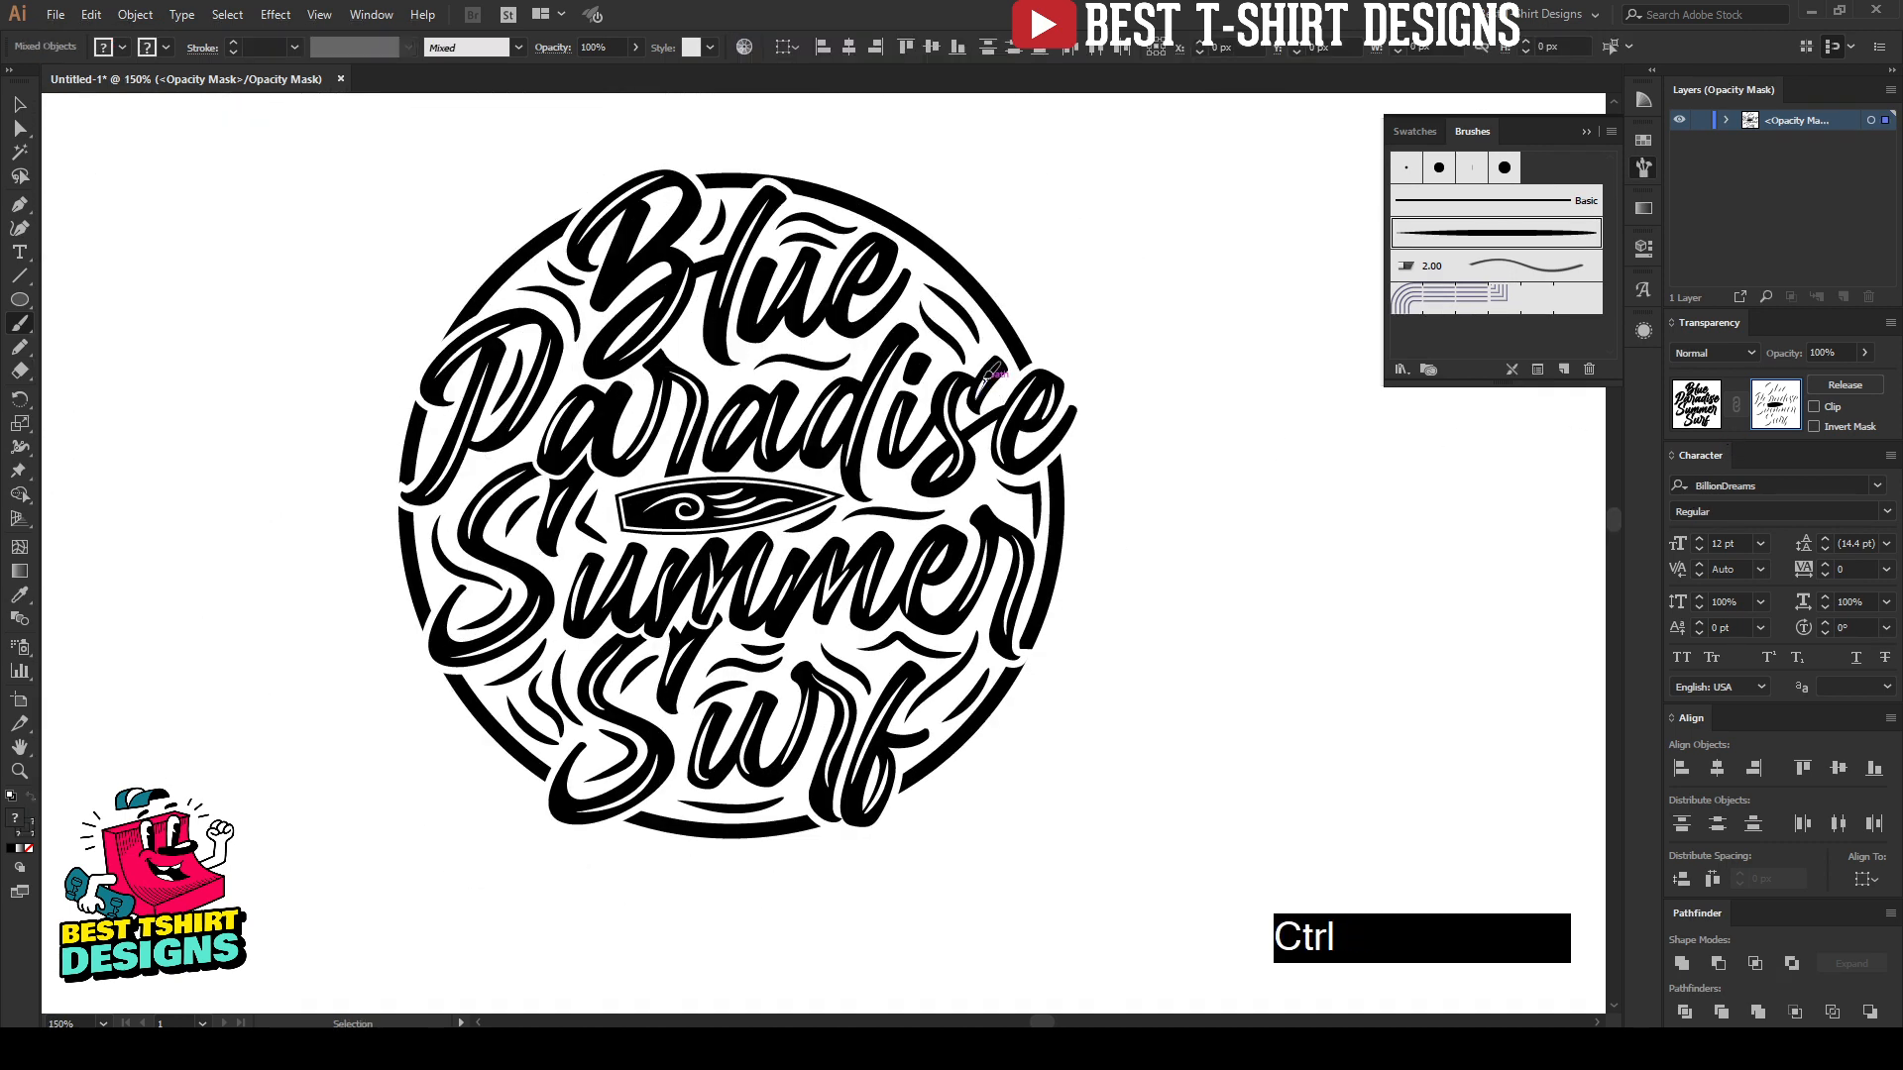
Step: Expand the appearance of all artwork in the lettering's opacity mask and fill it with black
key(ctrl+a)
click(134, 14)
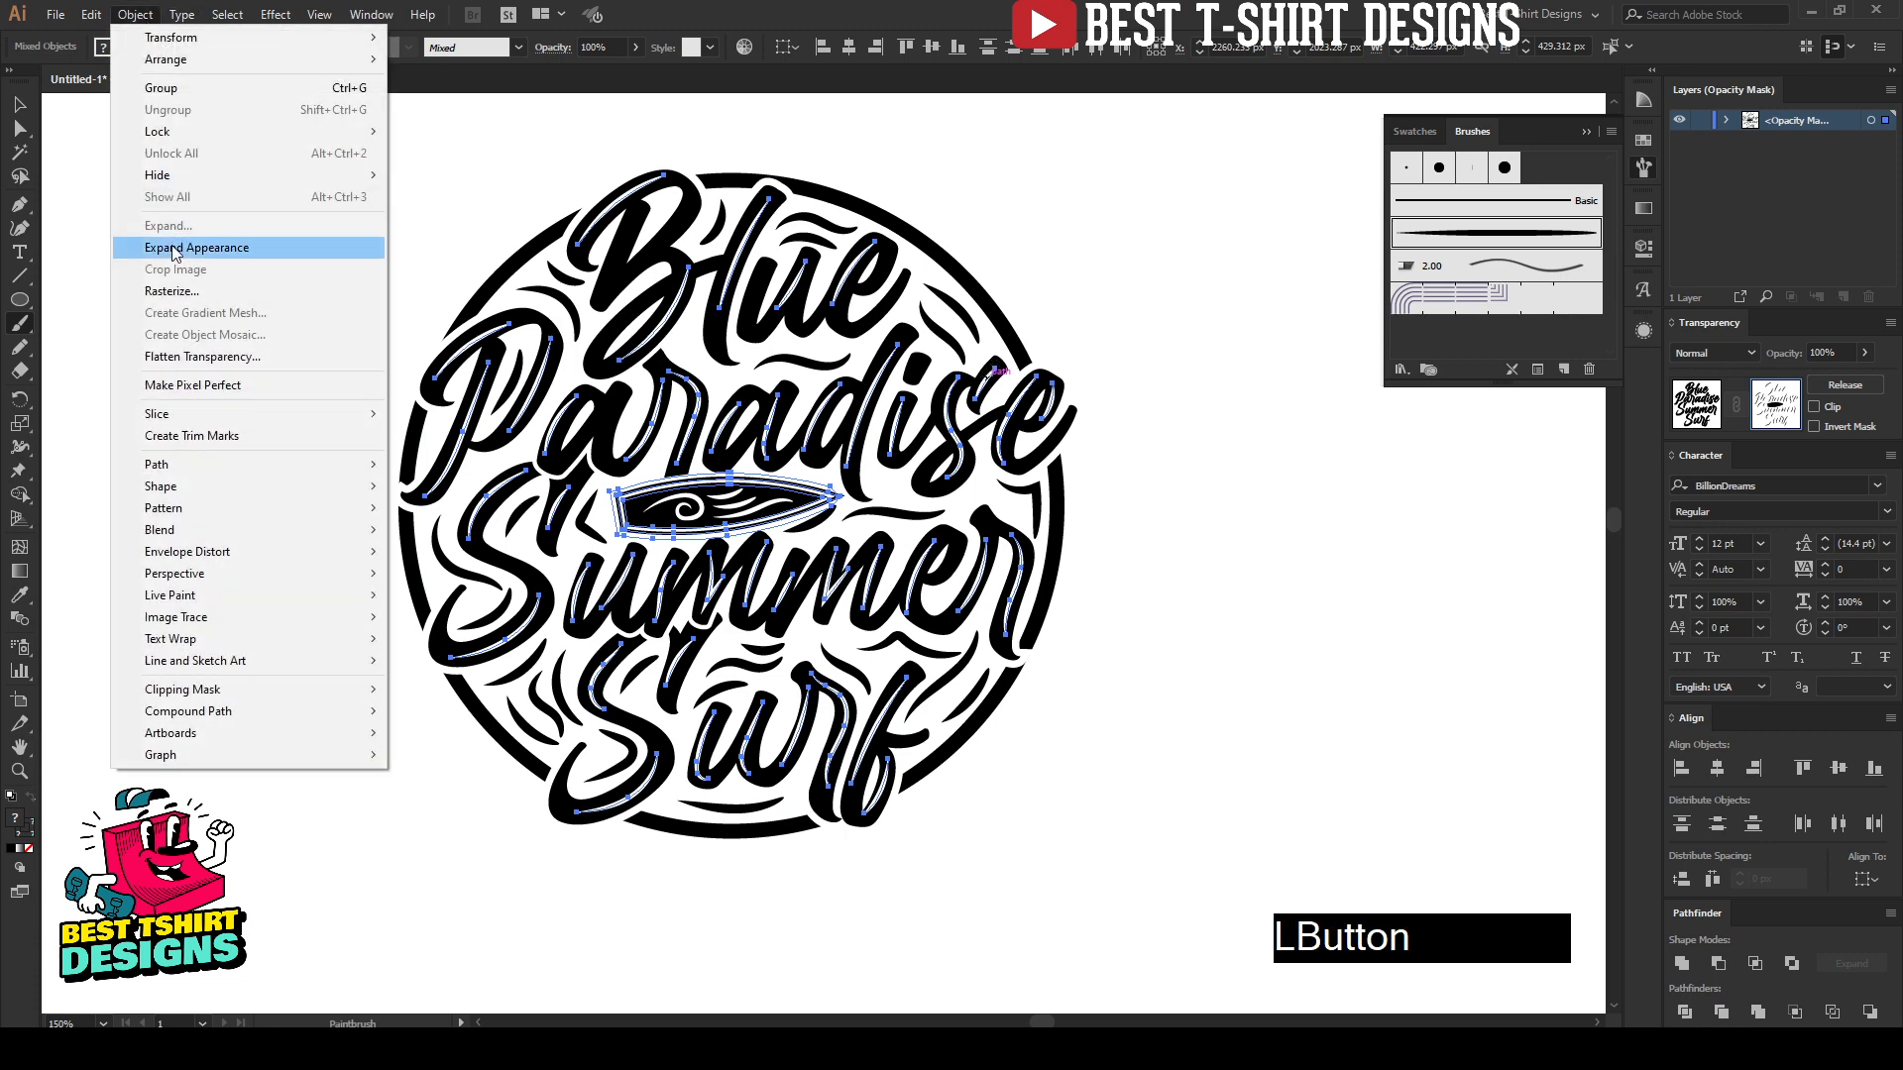
click(178, 246)
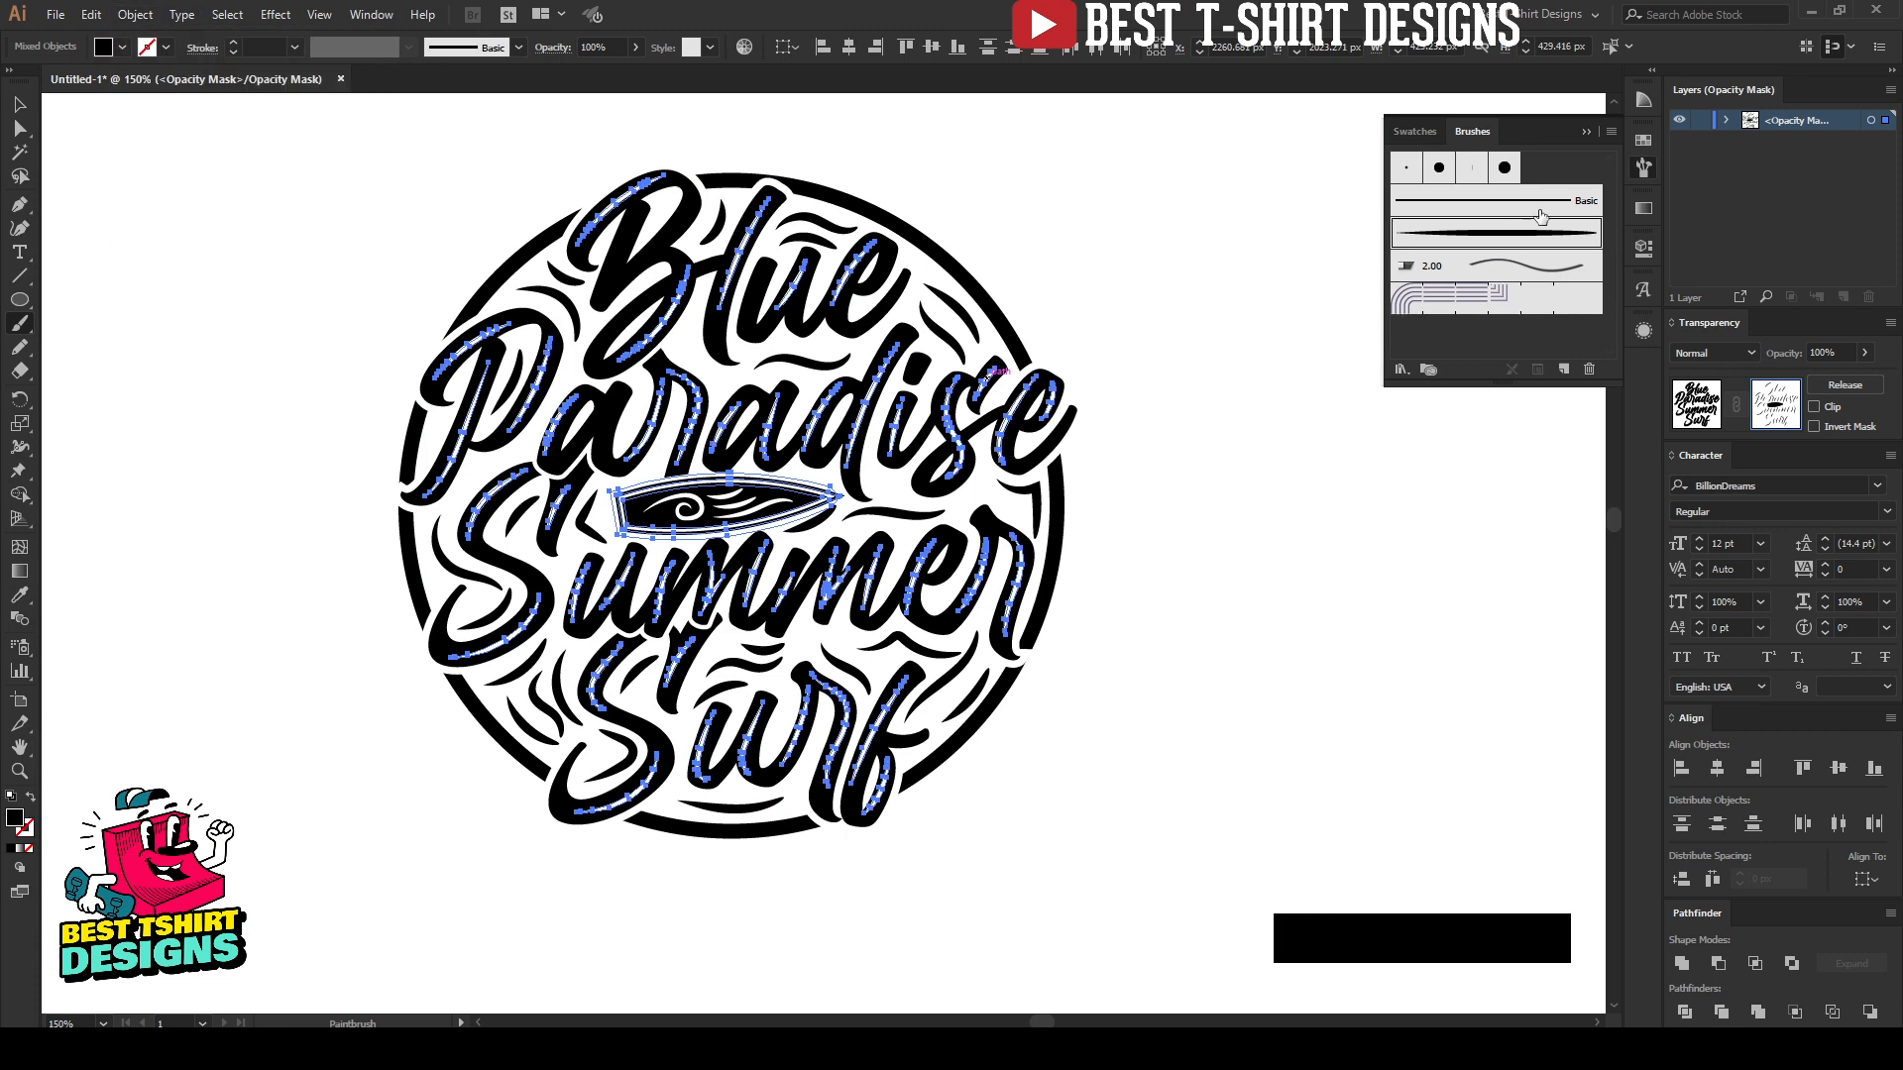
click(1643, 144)
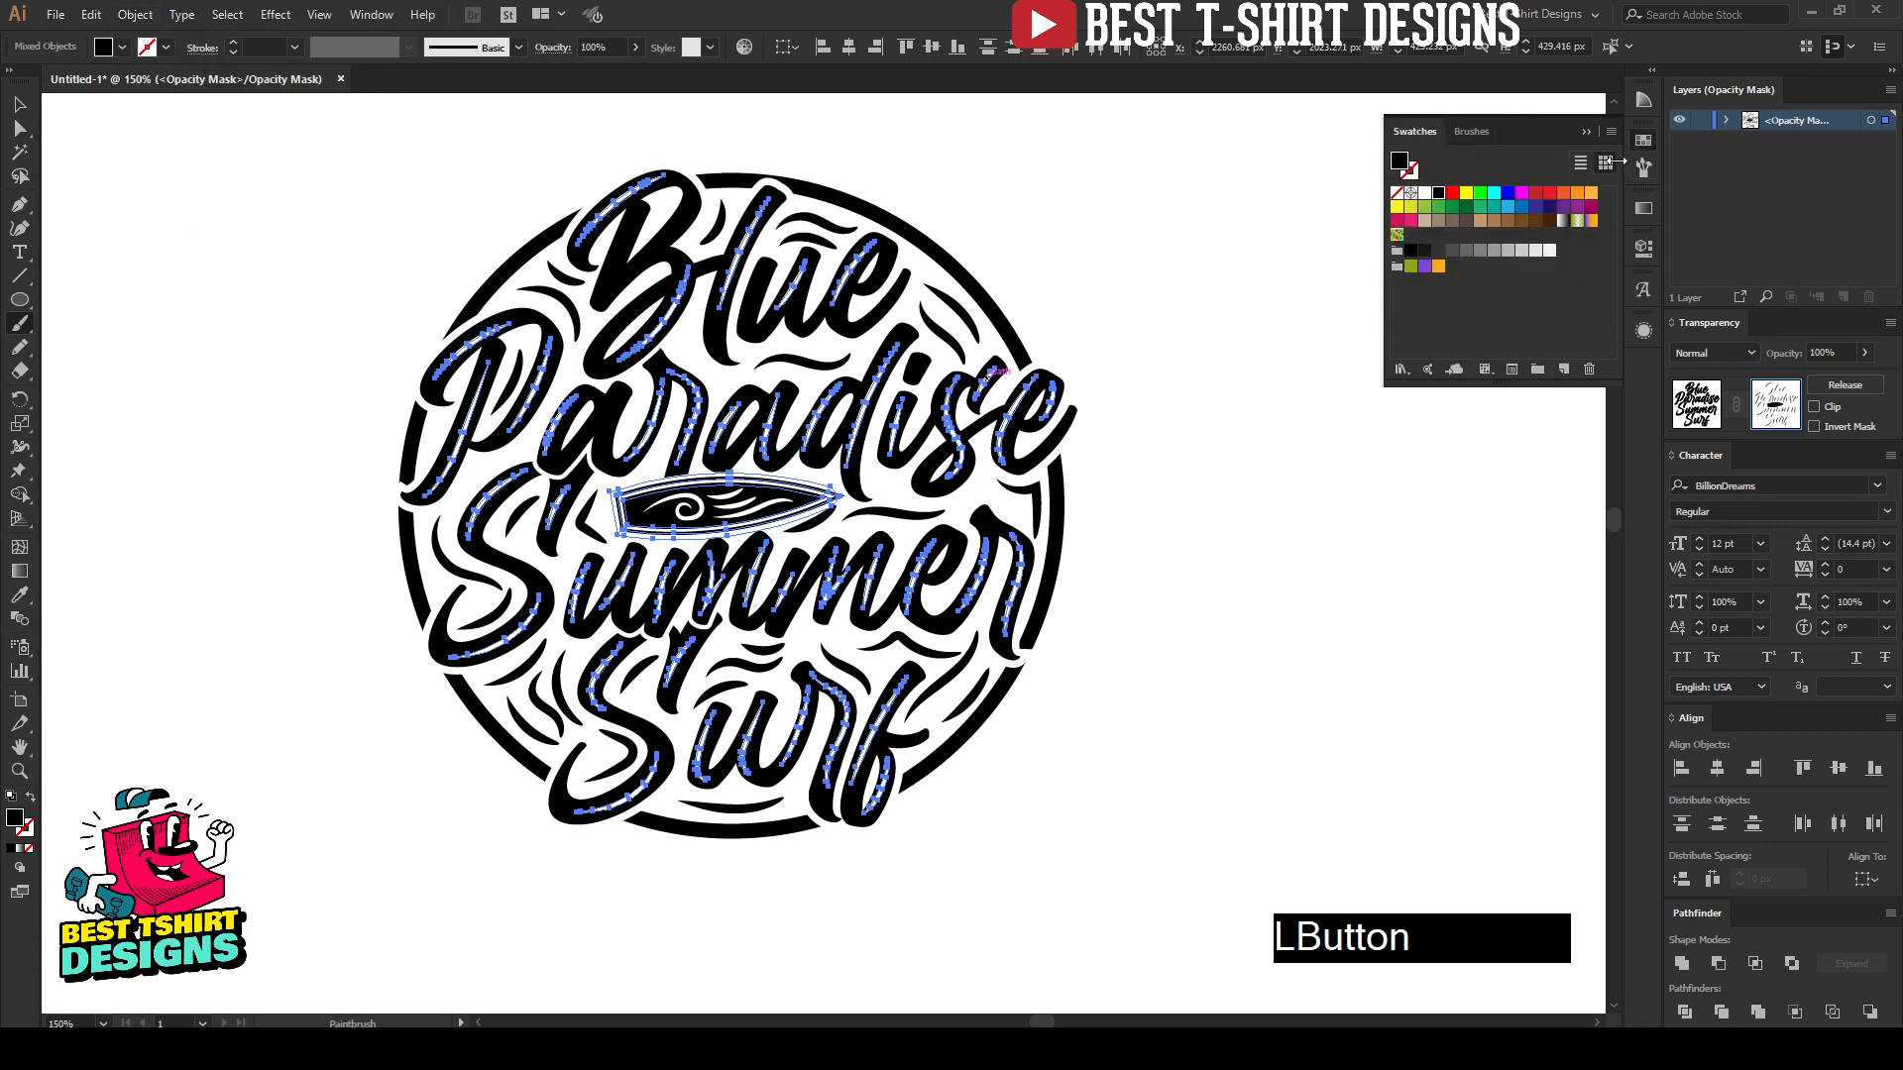
click(1439, 195)
key(v)
click(1121, 539)
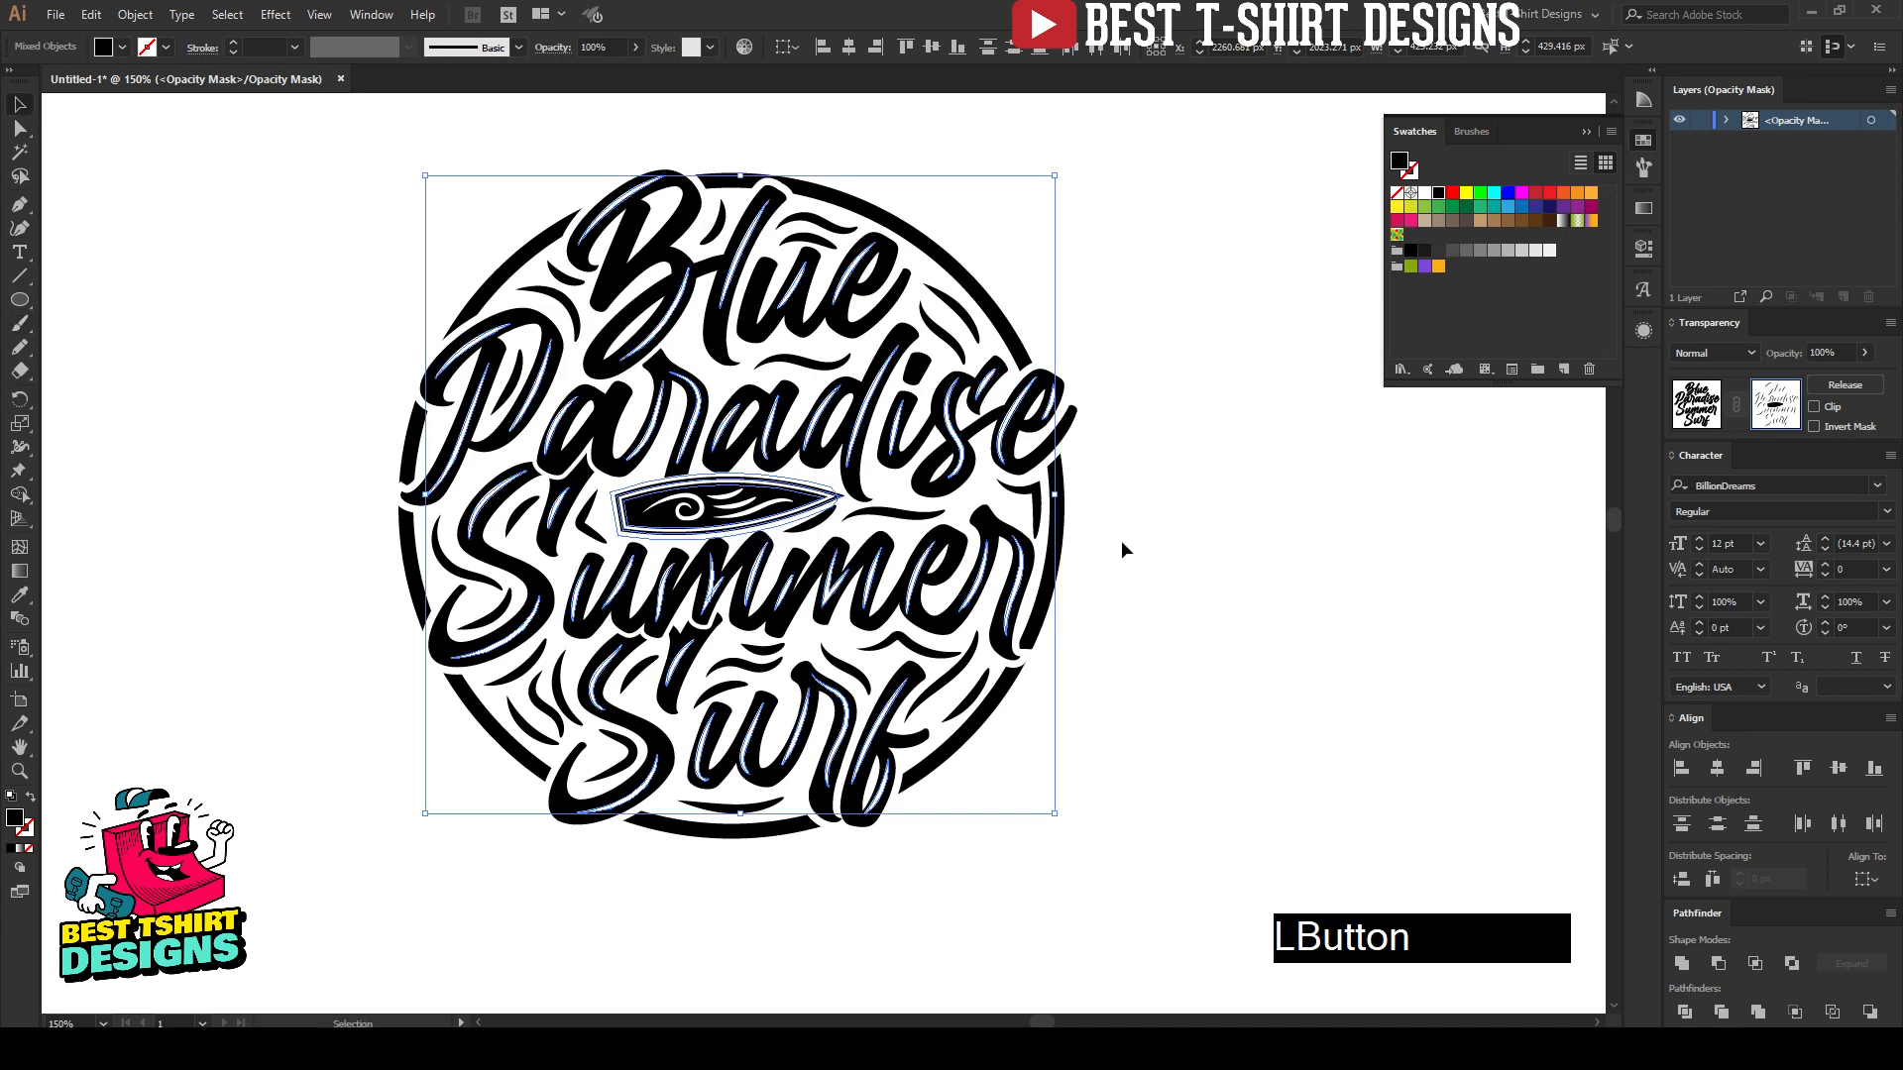
click(1697, 403)
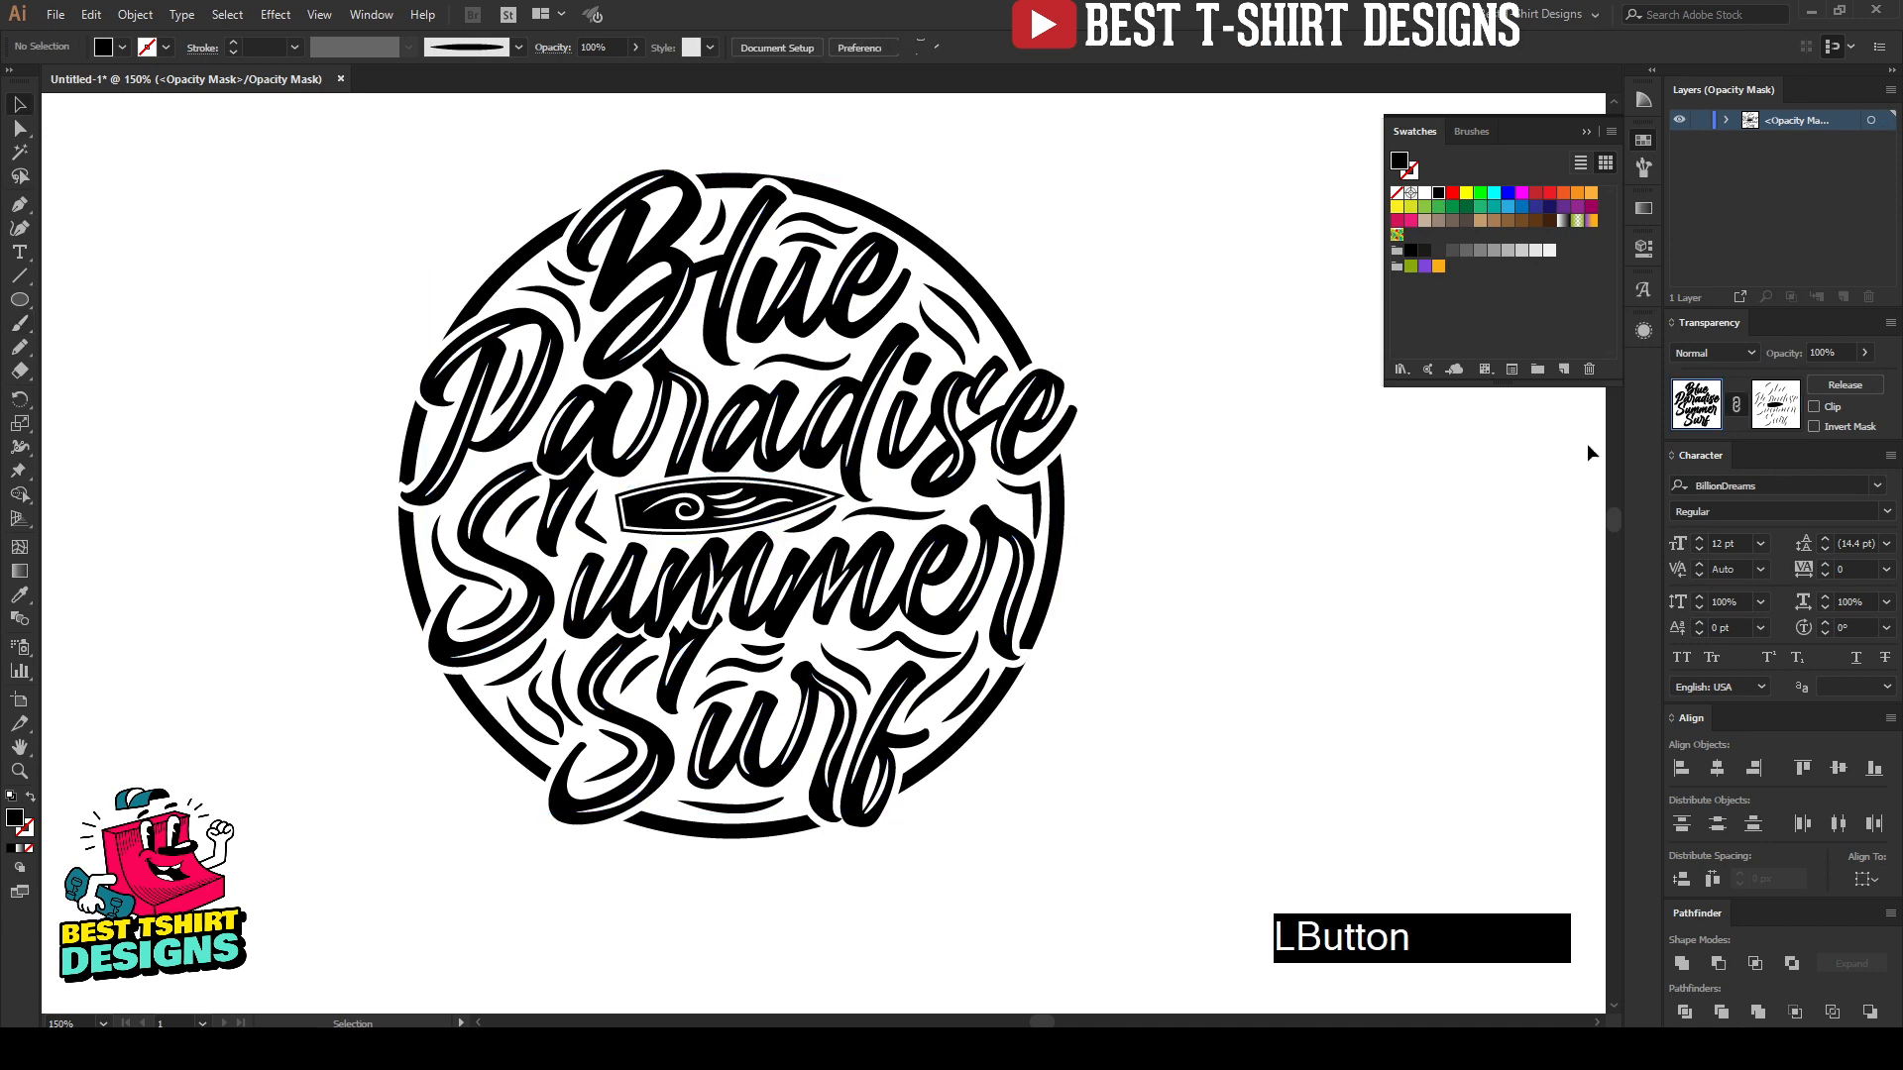
click(1396, 533)
Step: Expand the outer circle's fill and stroke and open its opacity mask for editing
alt+scroll(537, 190, up, 2)
click(527, 317)
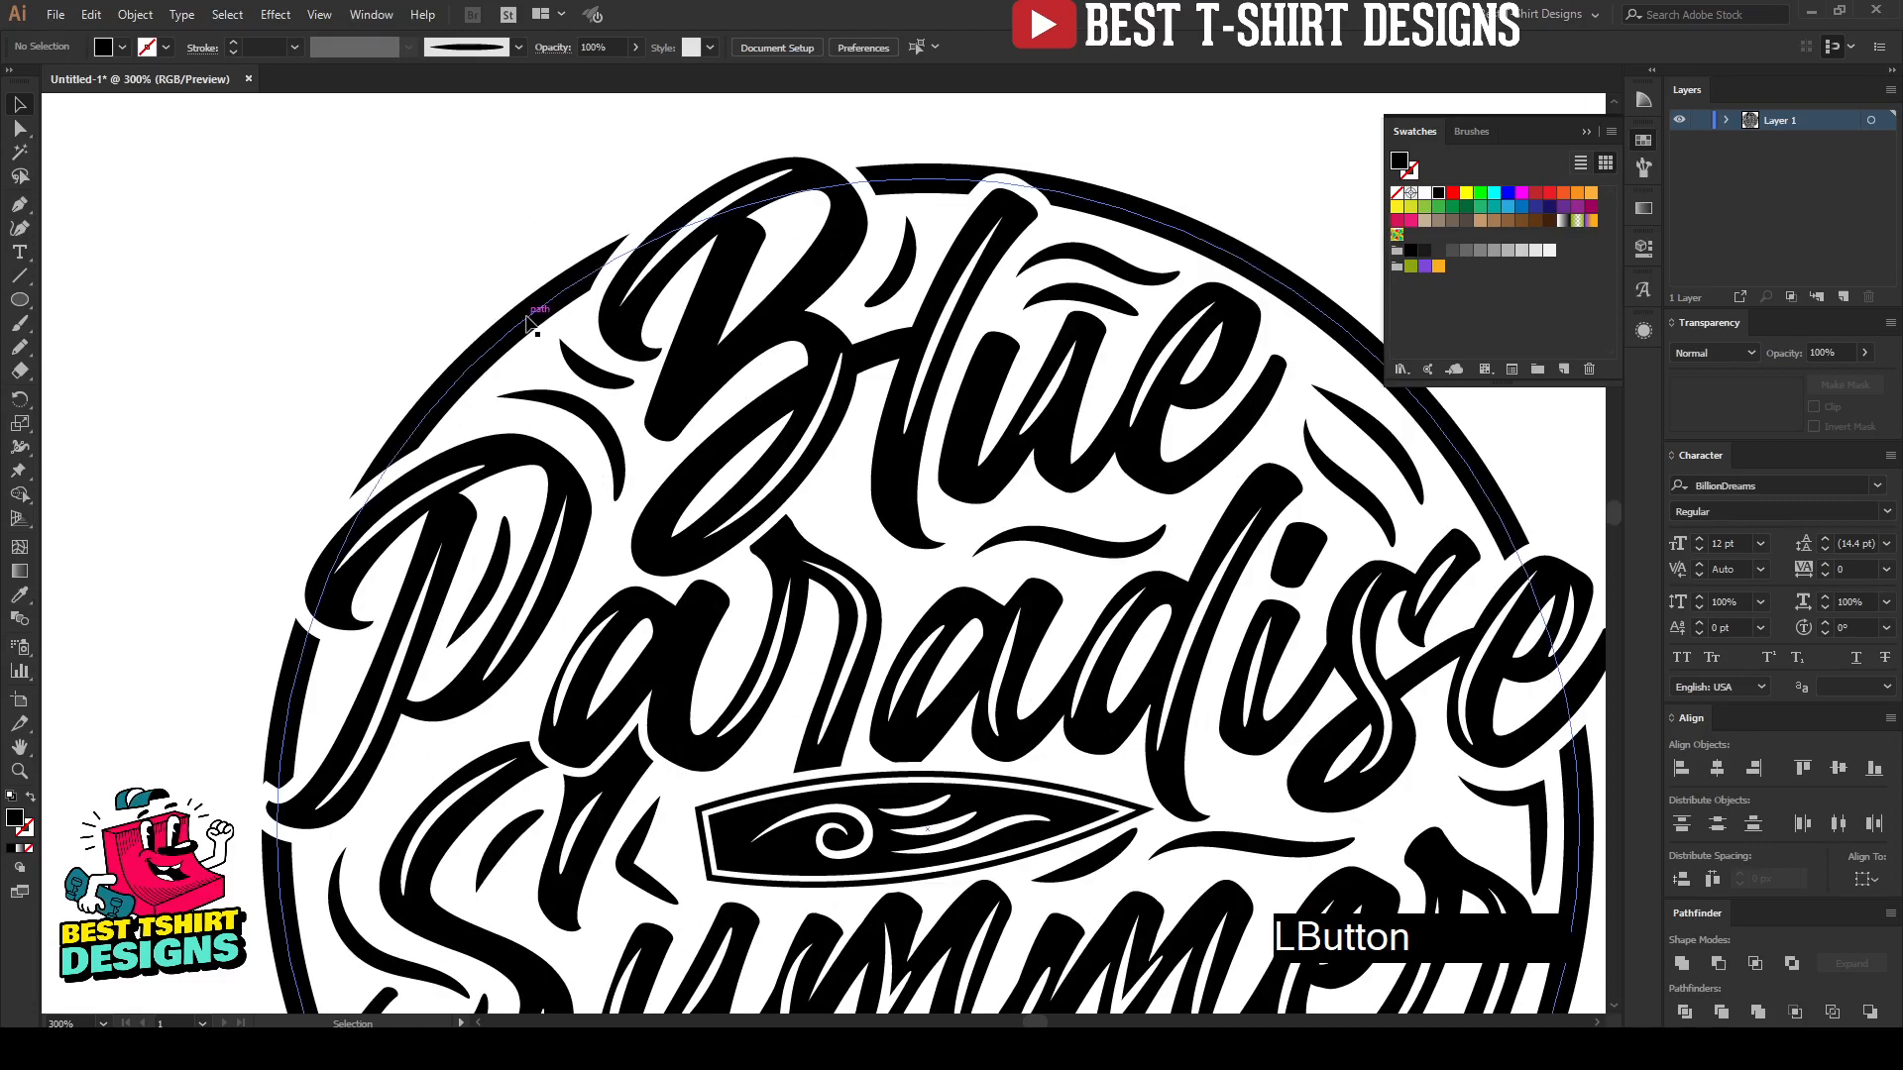
click(134, 13)
click(158, 224)
click(900, 634)
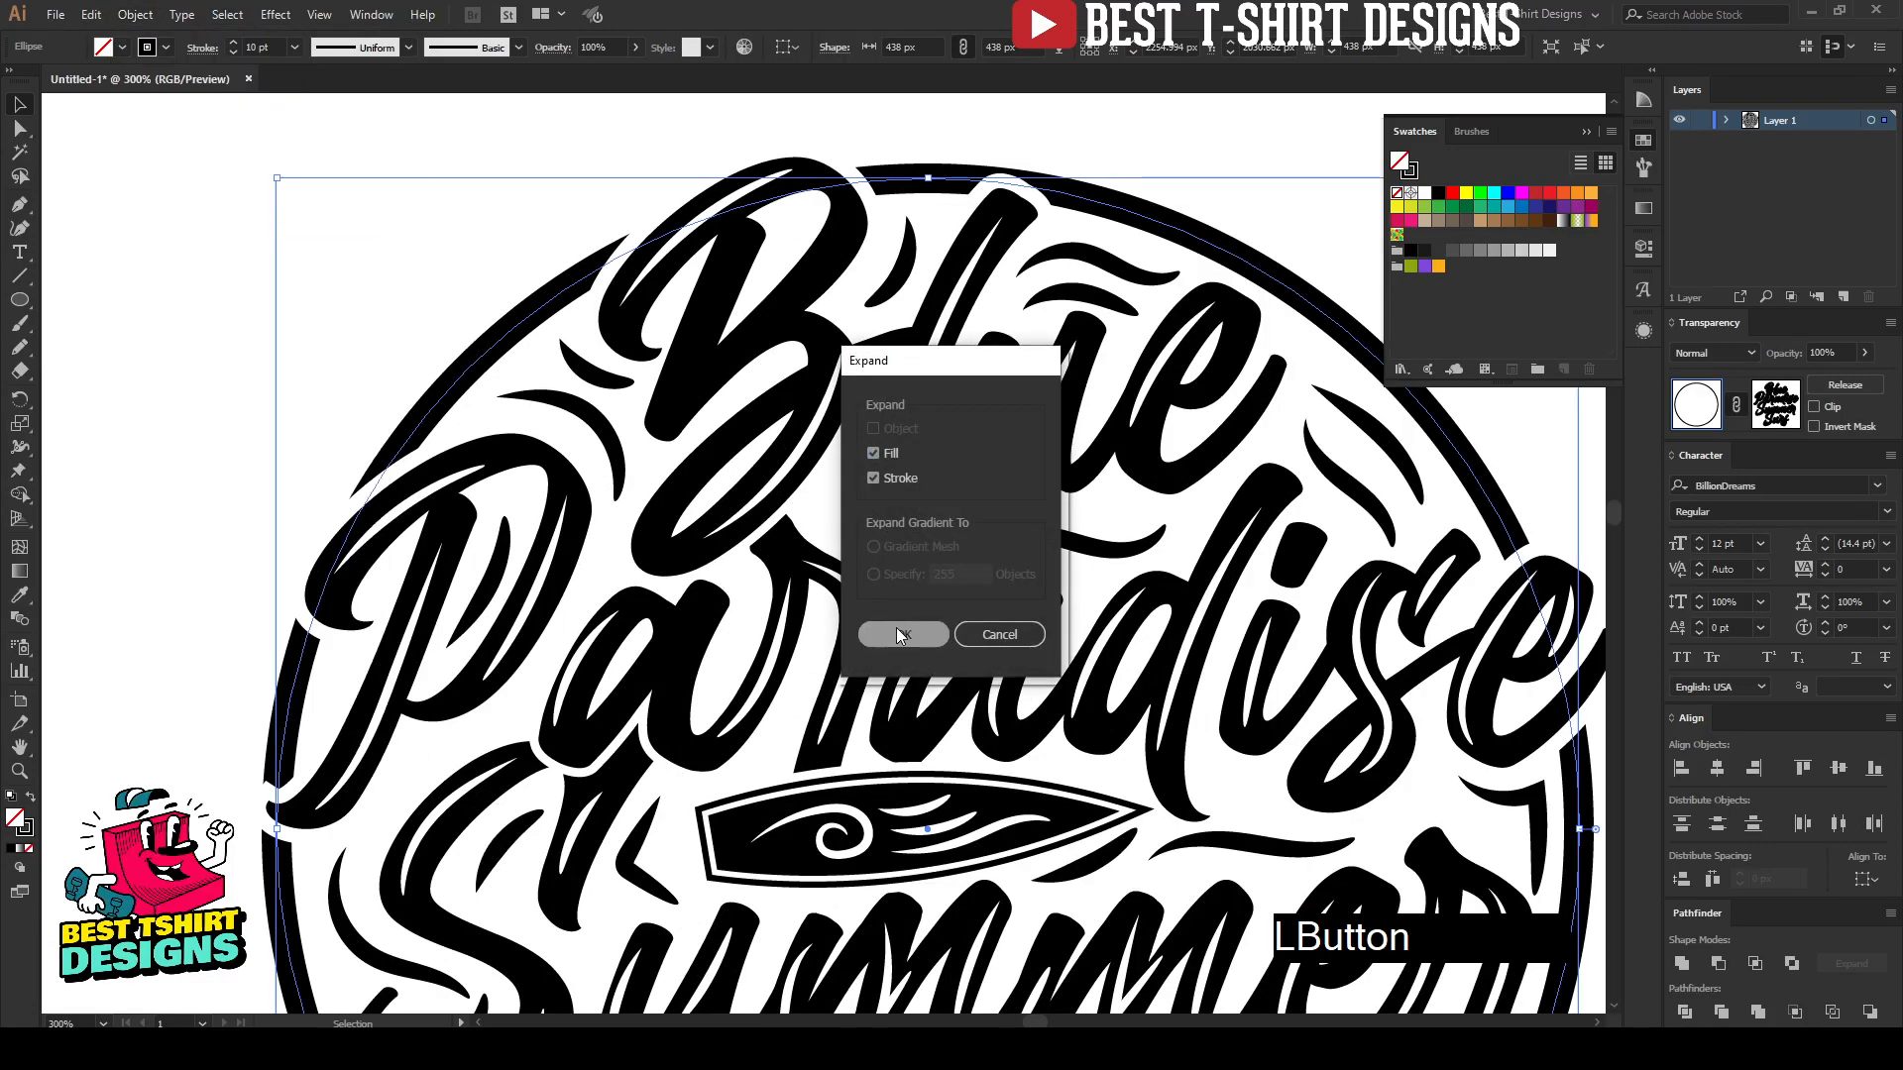
click(1776, 404)
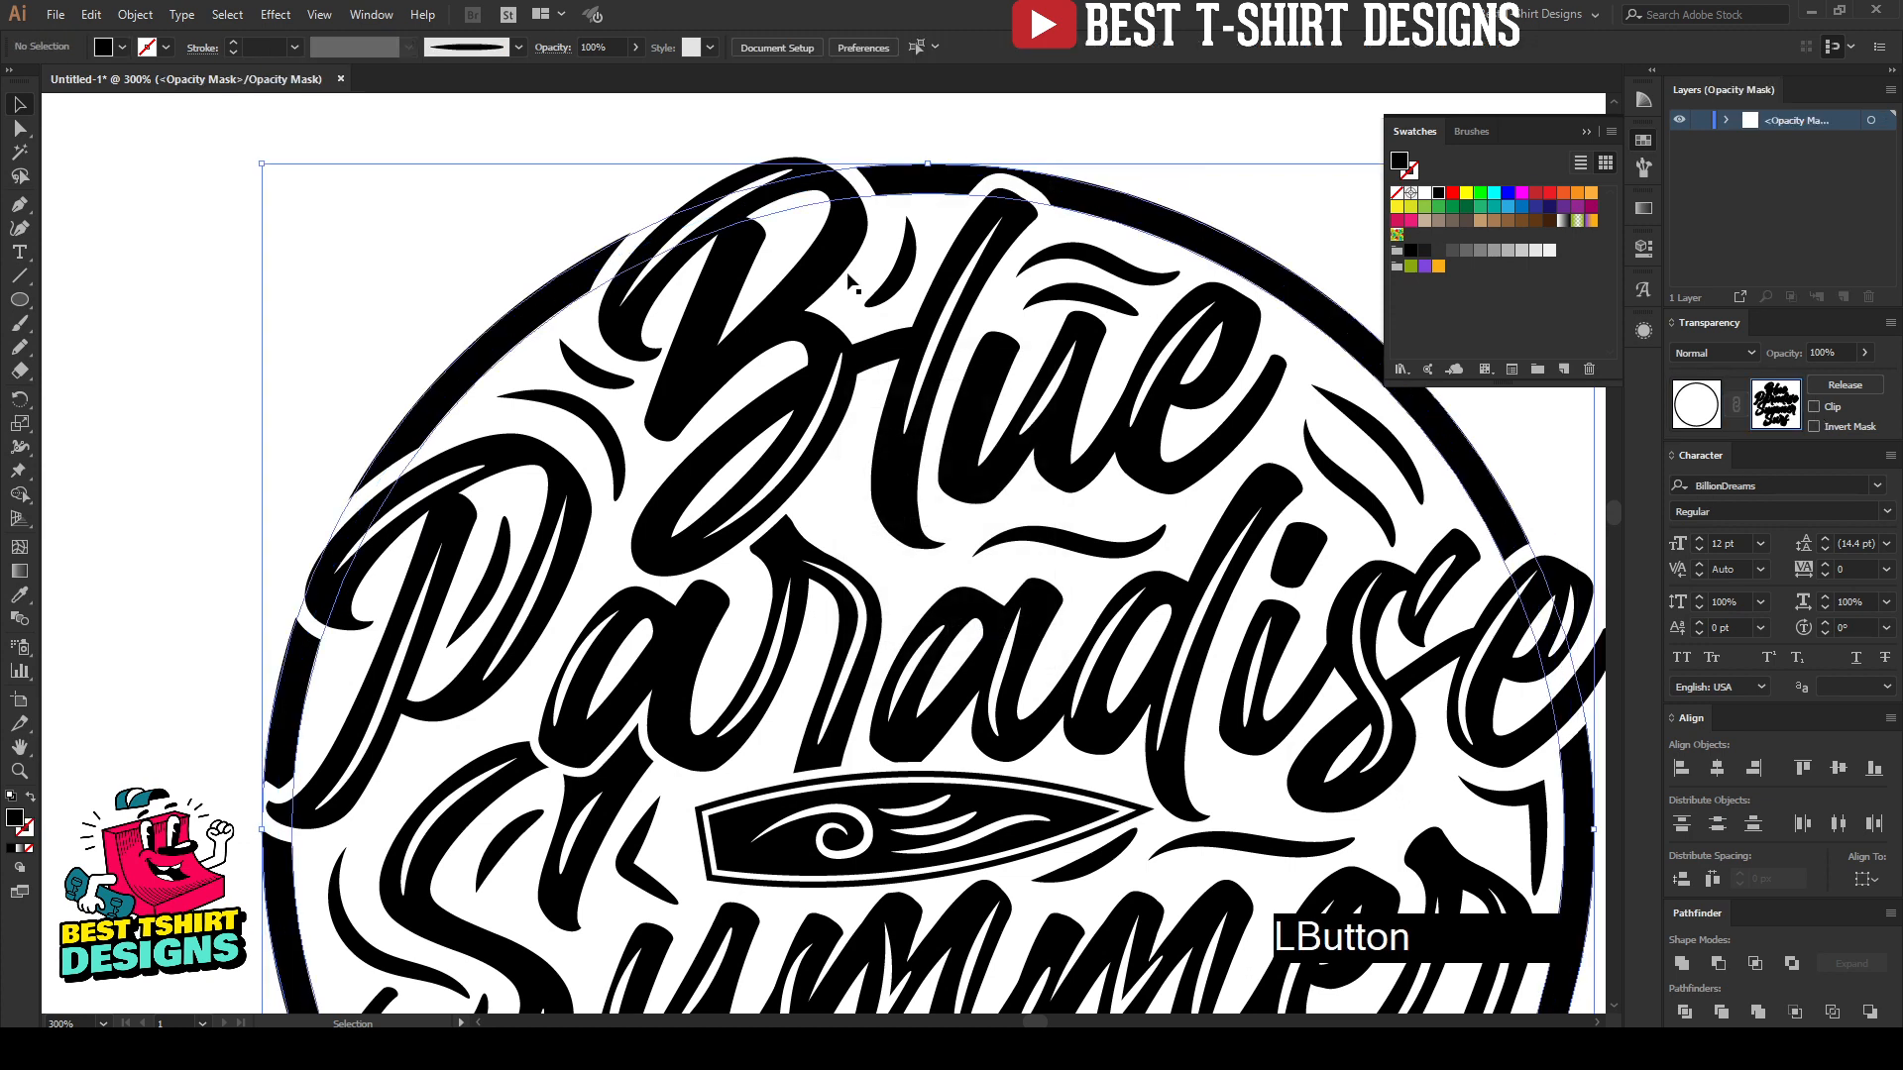
Step: Try to paint a highlight along the circle's upper-left arc, reduce it to 0.5 pt and delete it
scroll(480, 164, up, 1)
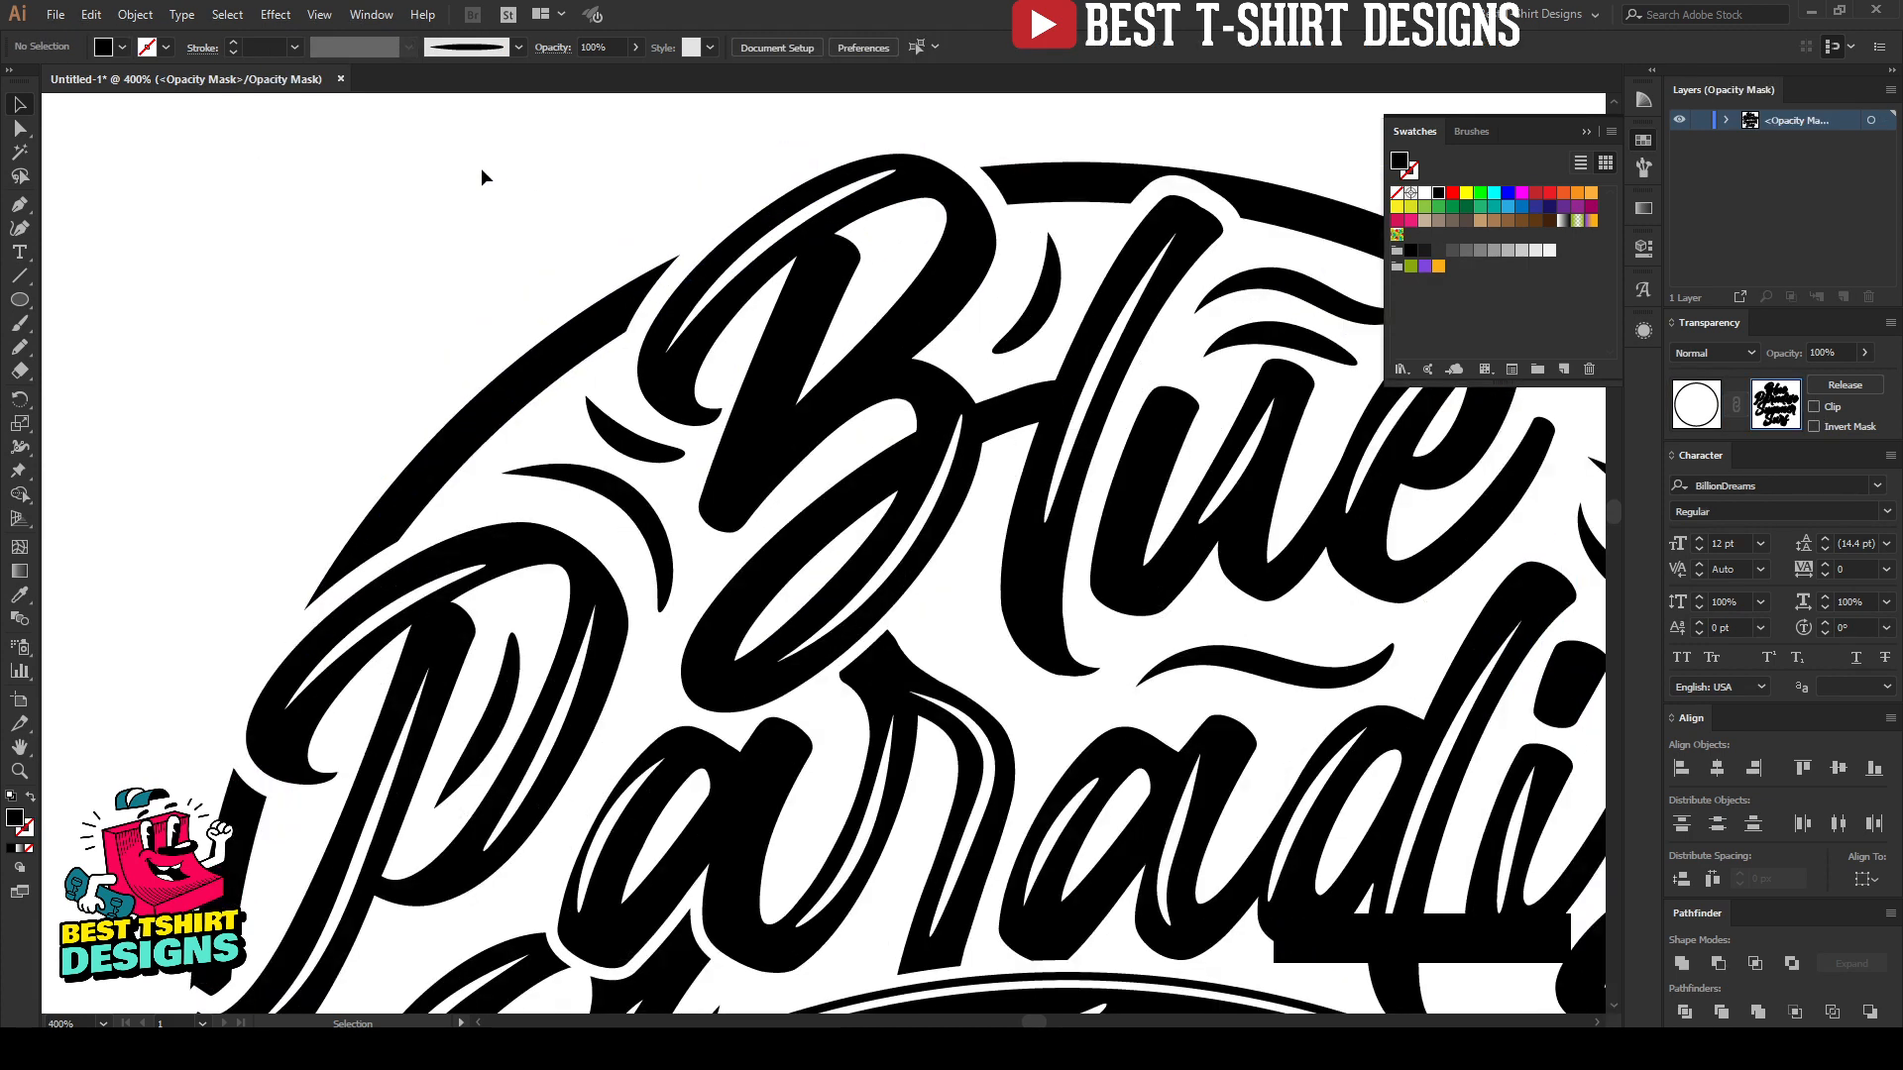
key(b)
click(387, 525)
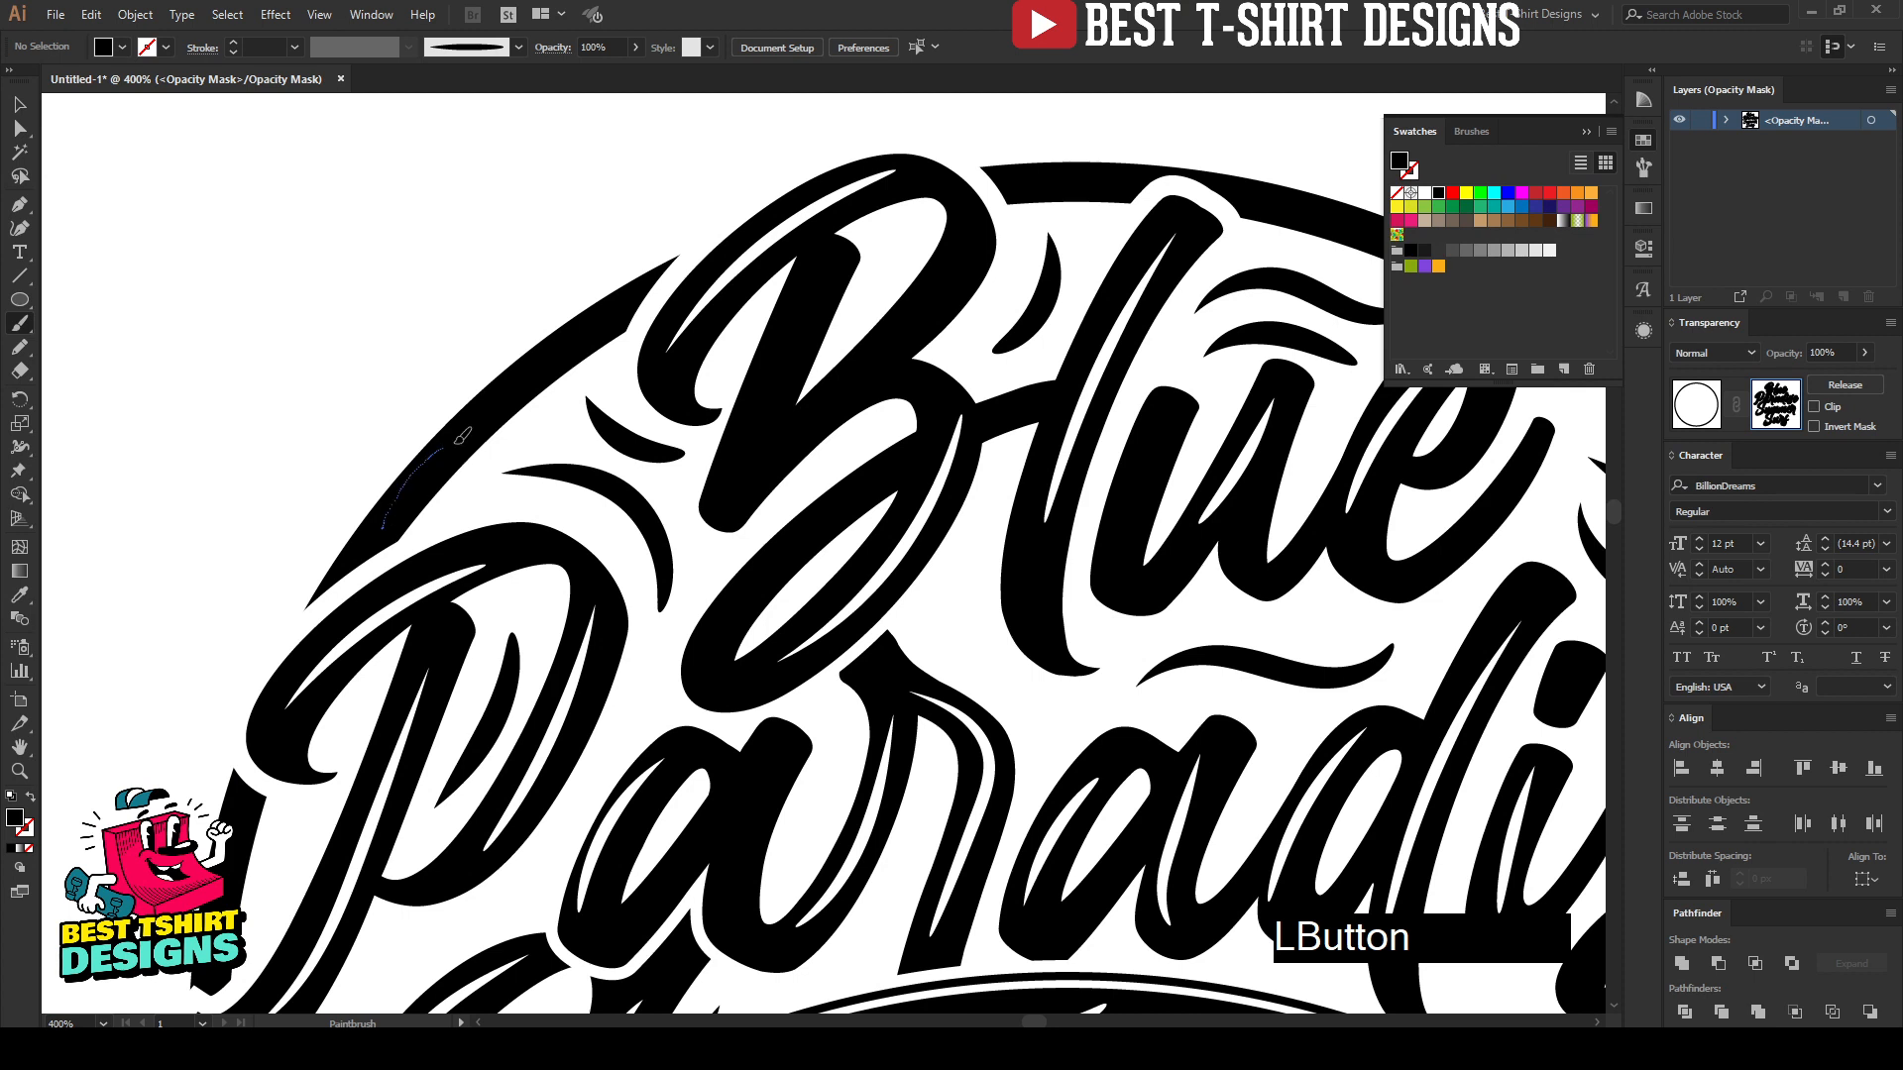
drag(458, 441, 616, 311)
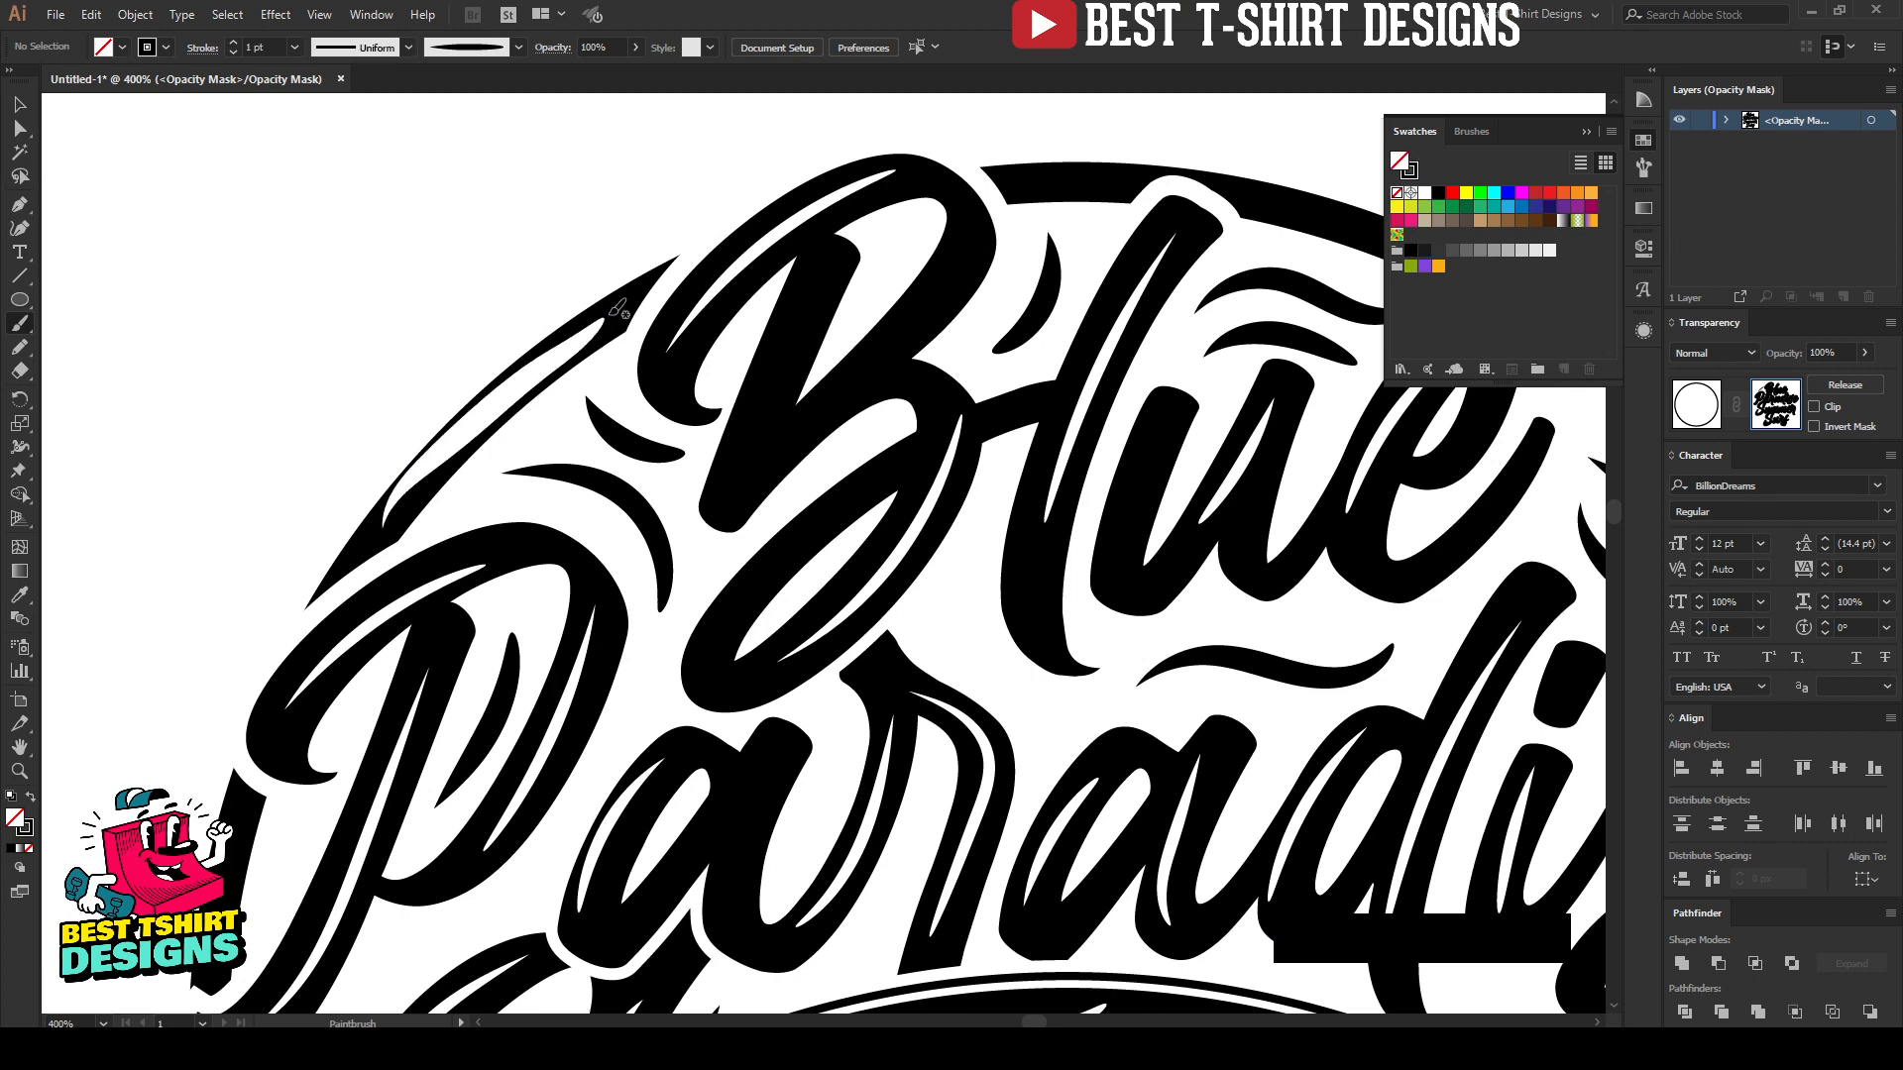
key(v)
click(508, 401)
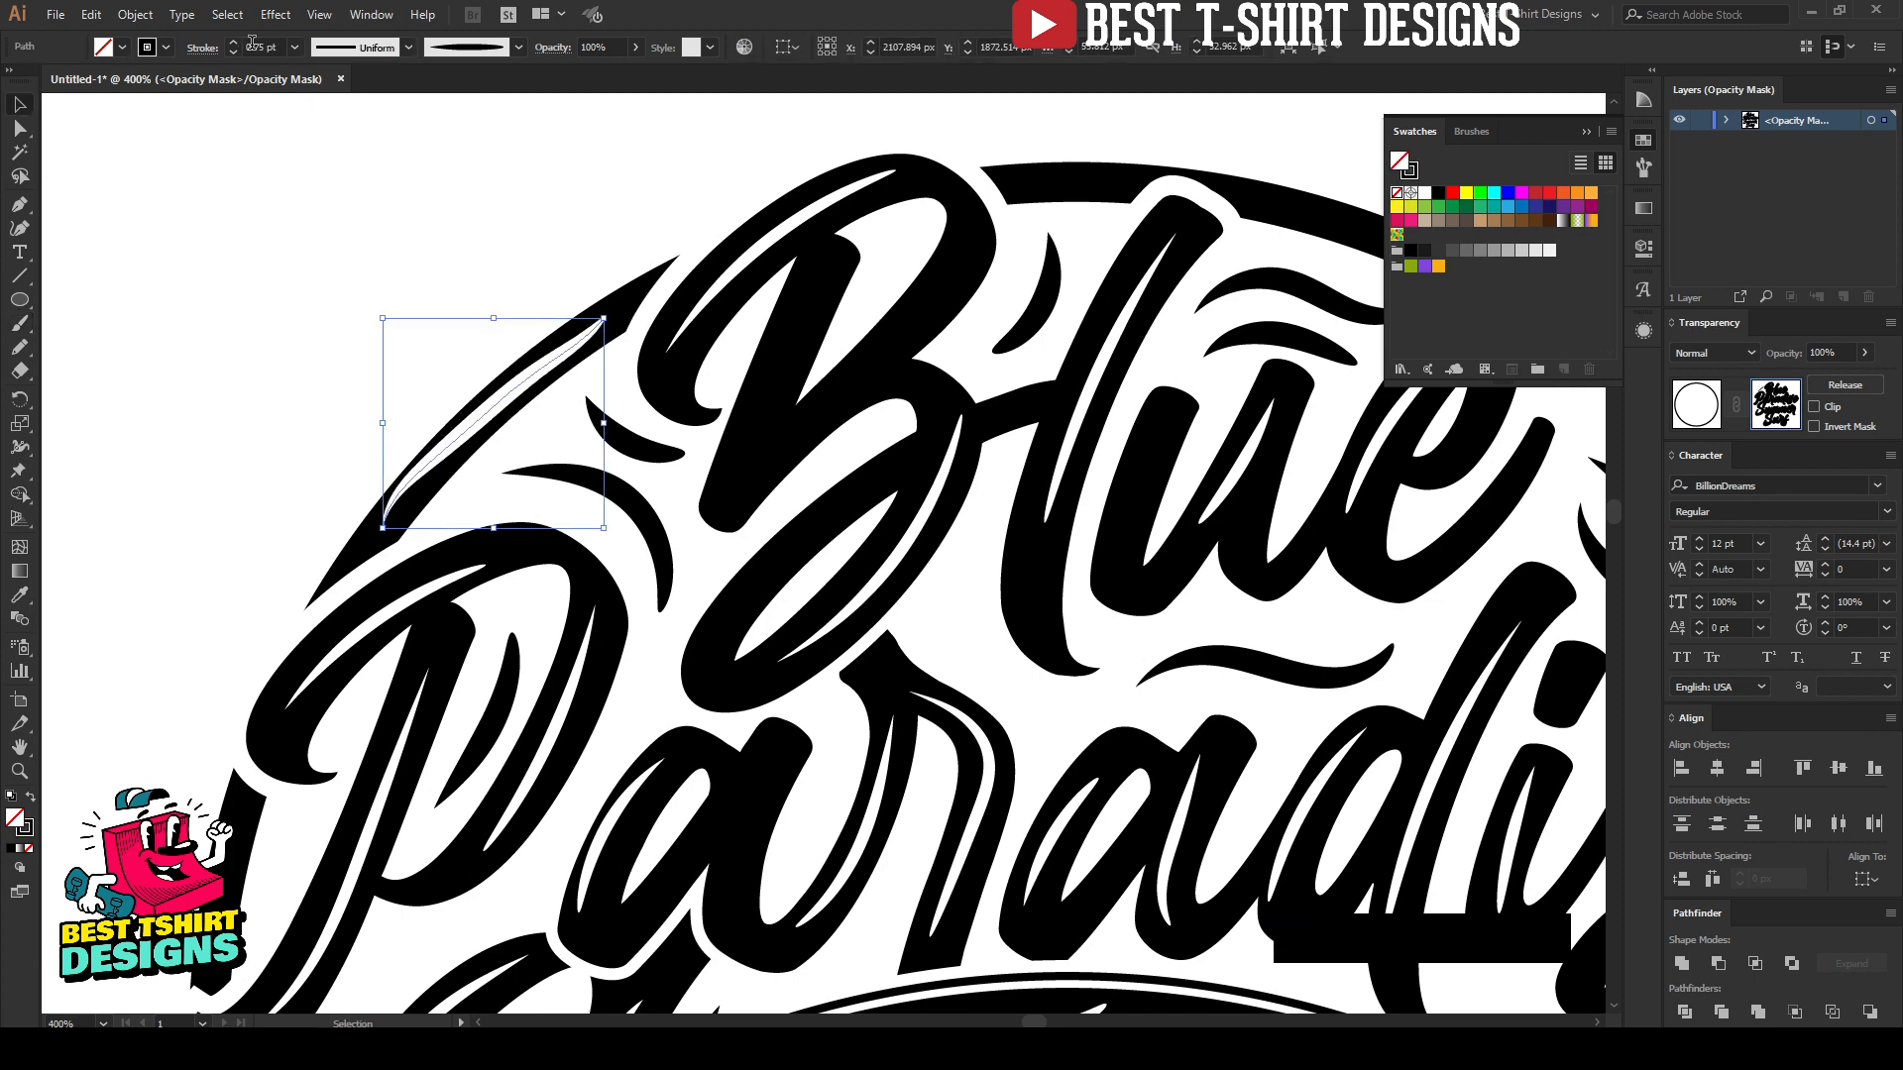
key(Delete)
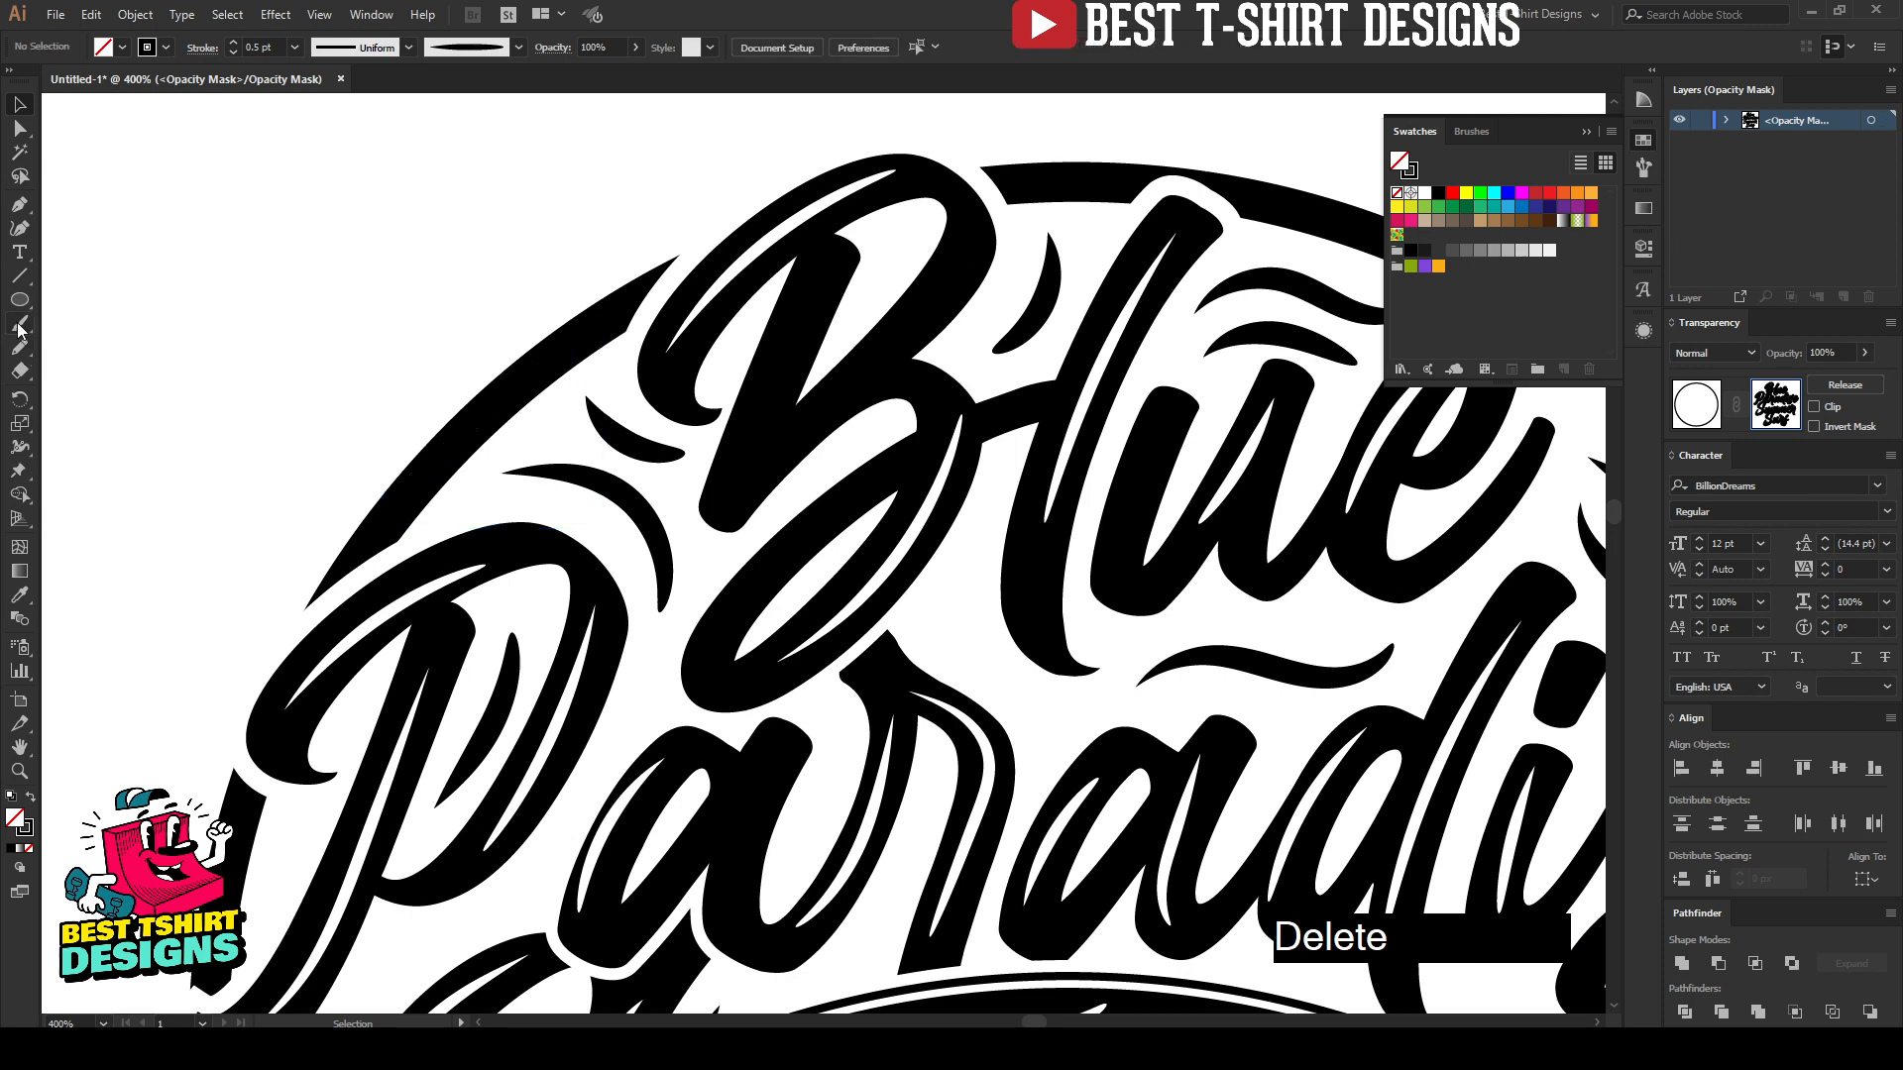
Step: Set the Paintbrush tool's fidelity to the middle notch between Accurate and Smooth
double_click(20, 327)
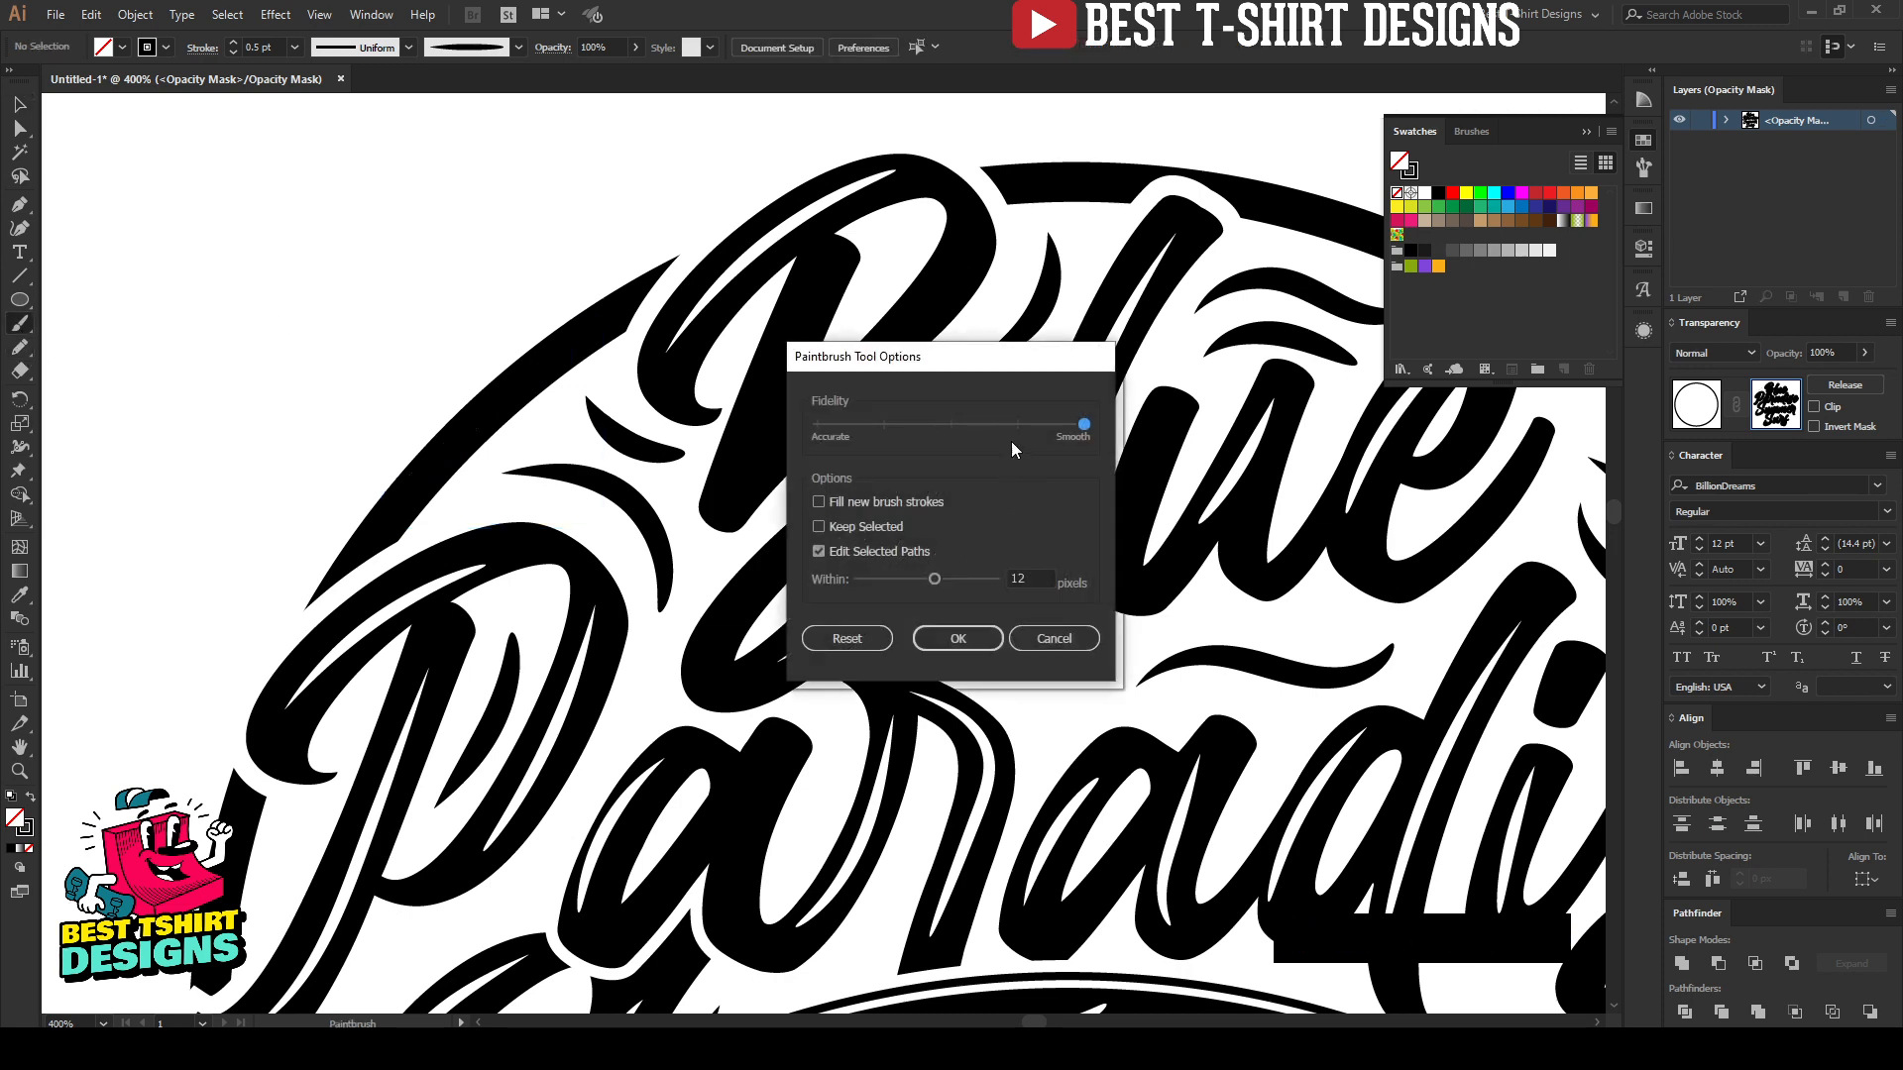
click(953, 424)
drag(953, 424, 940, 424)
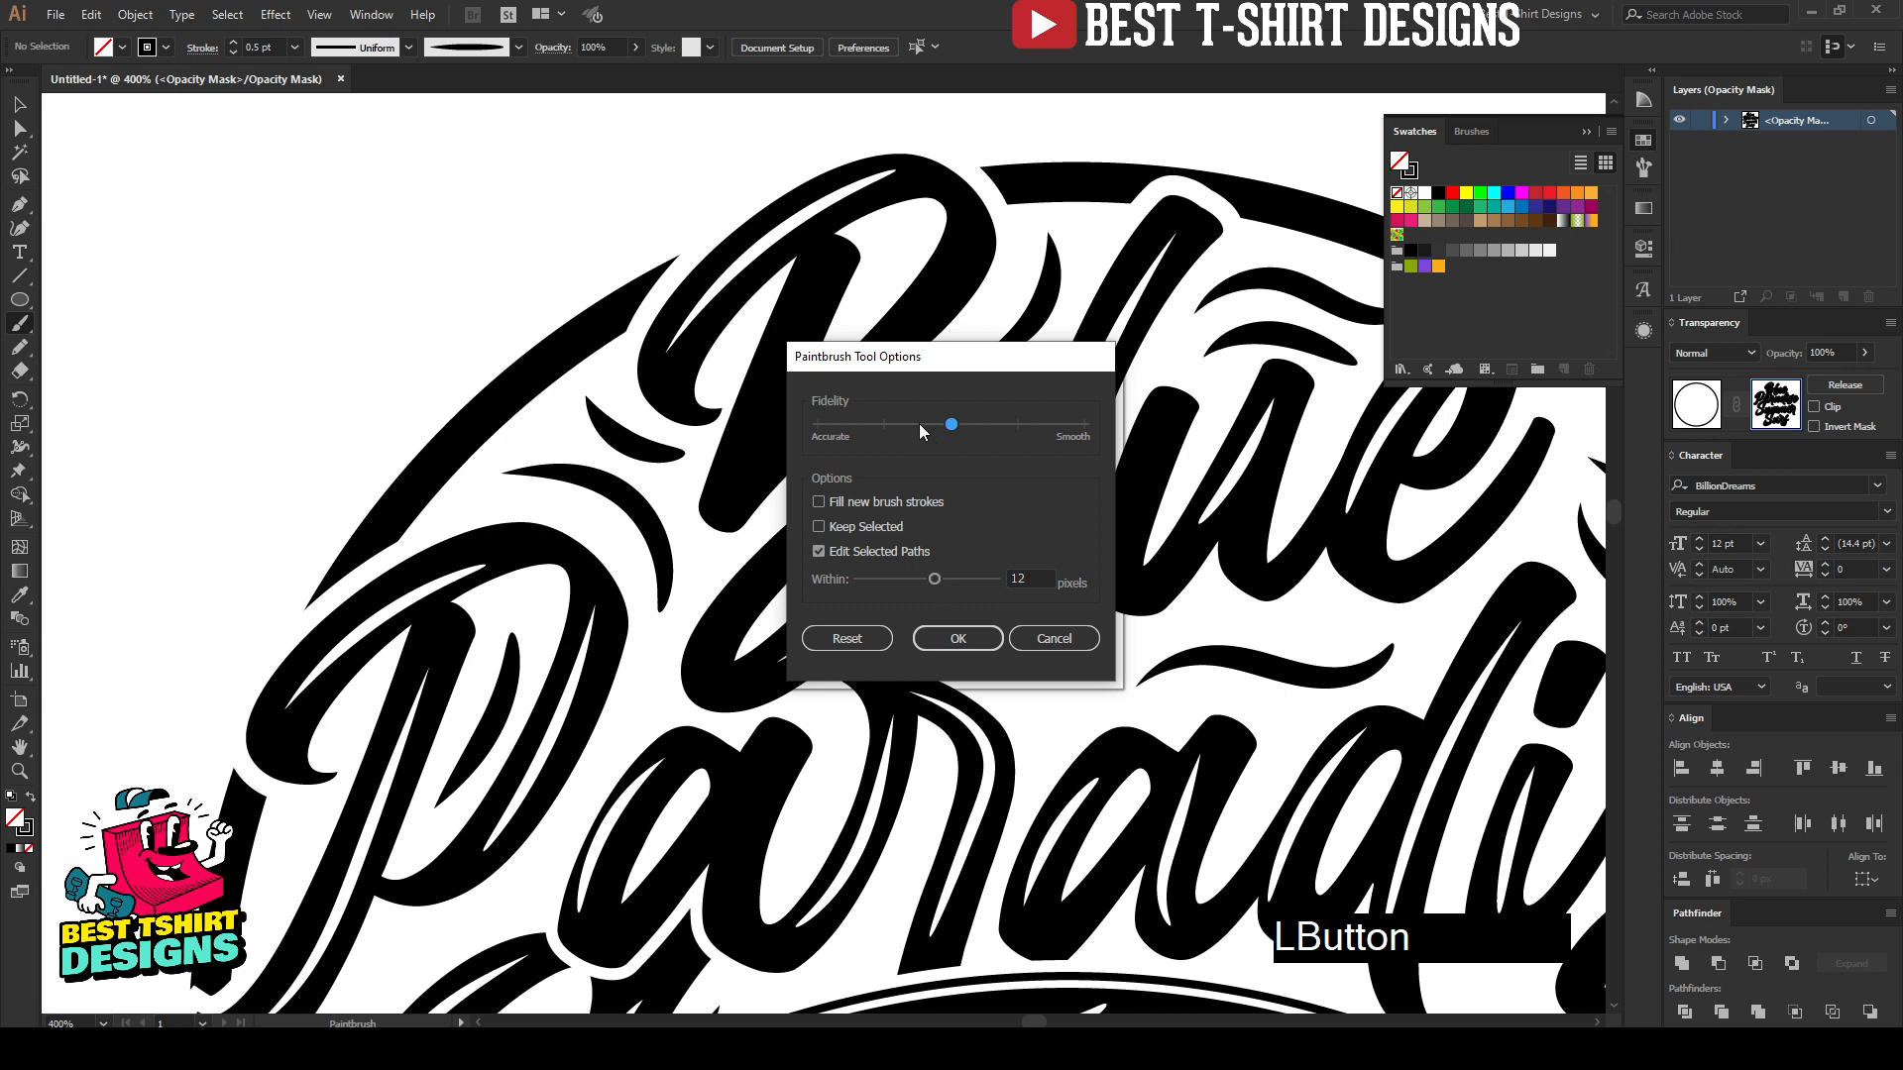
click(936, 640)
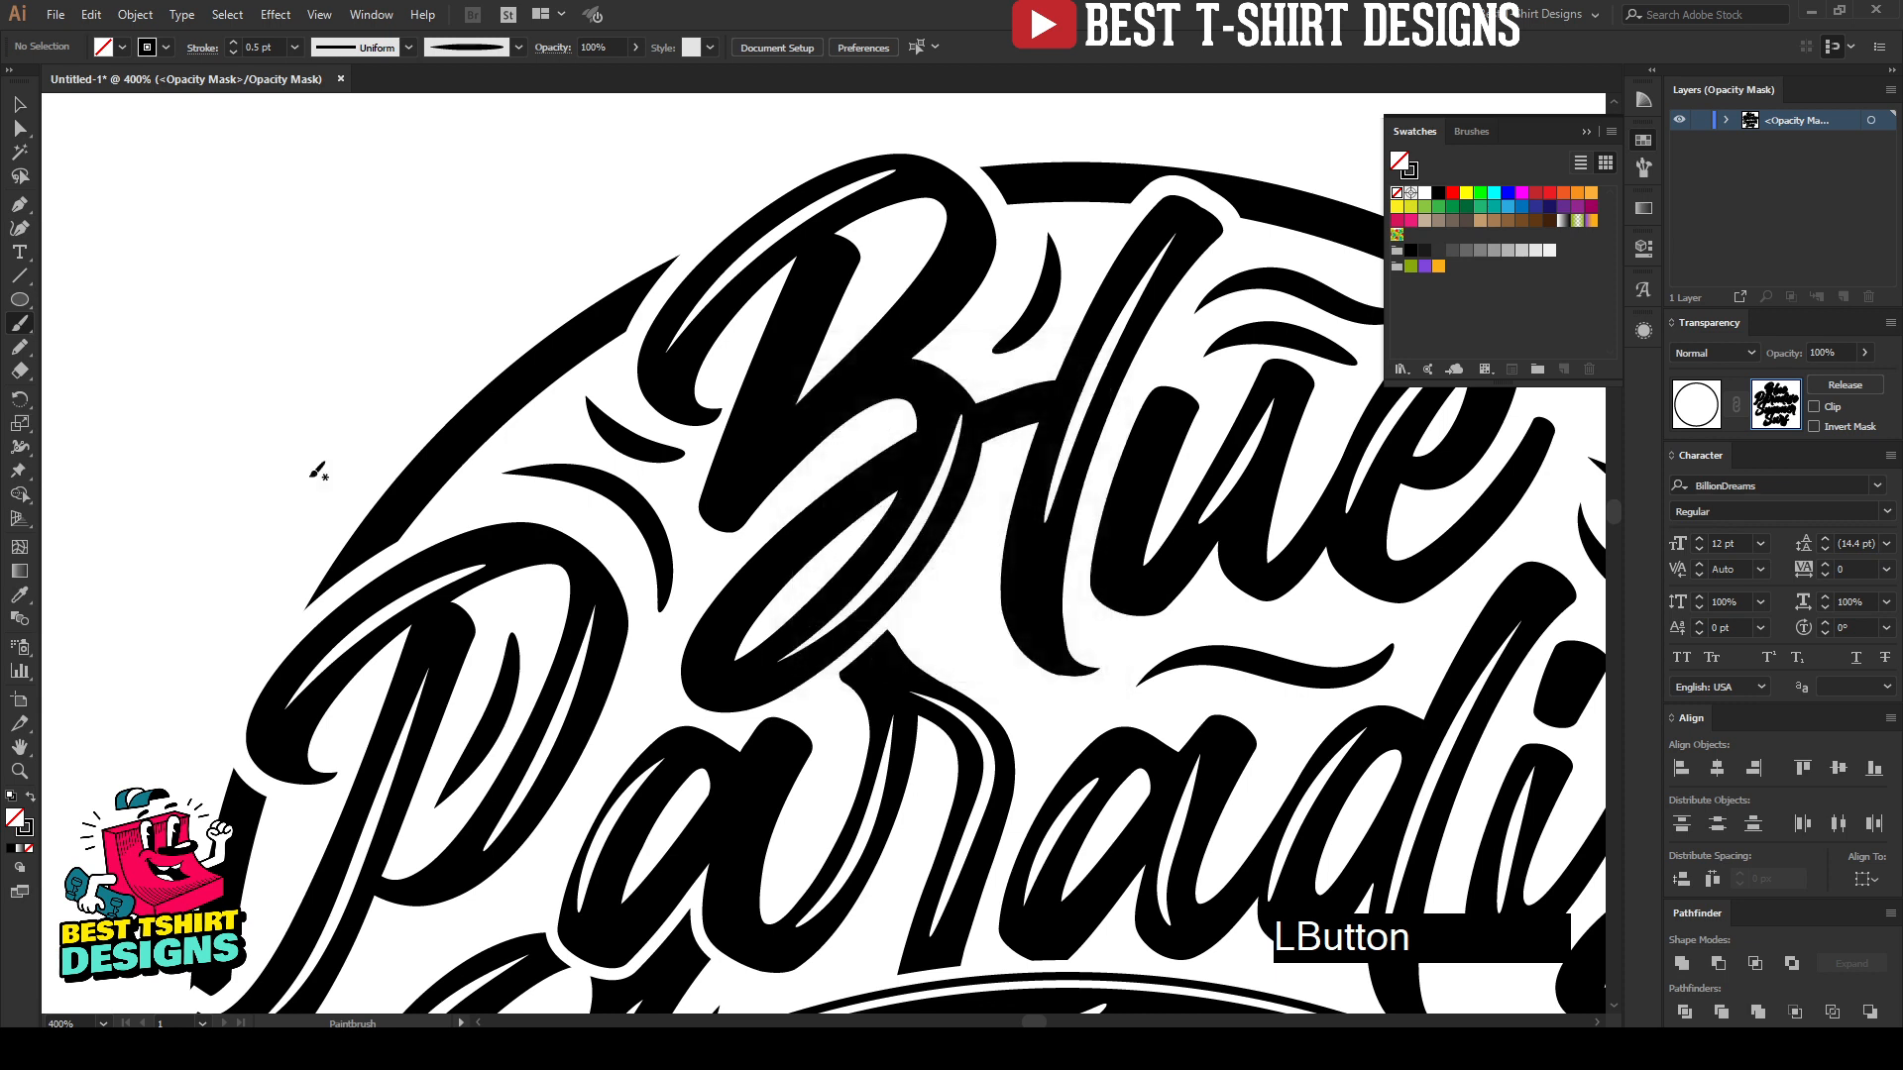
Step: Try to paint a 0.5 pt freehand highlight on the circle's upper-left arc again, then delete the stroke
drag(397, 512, 444, 454)
drag(512, 379, 642, 311)
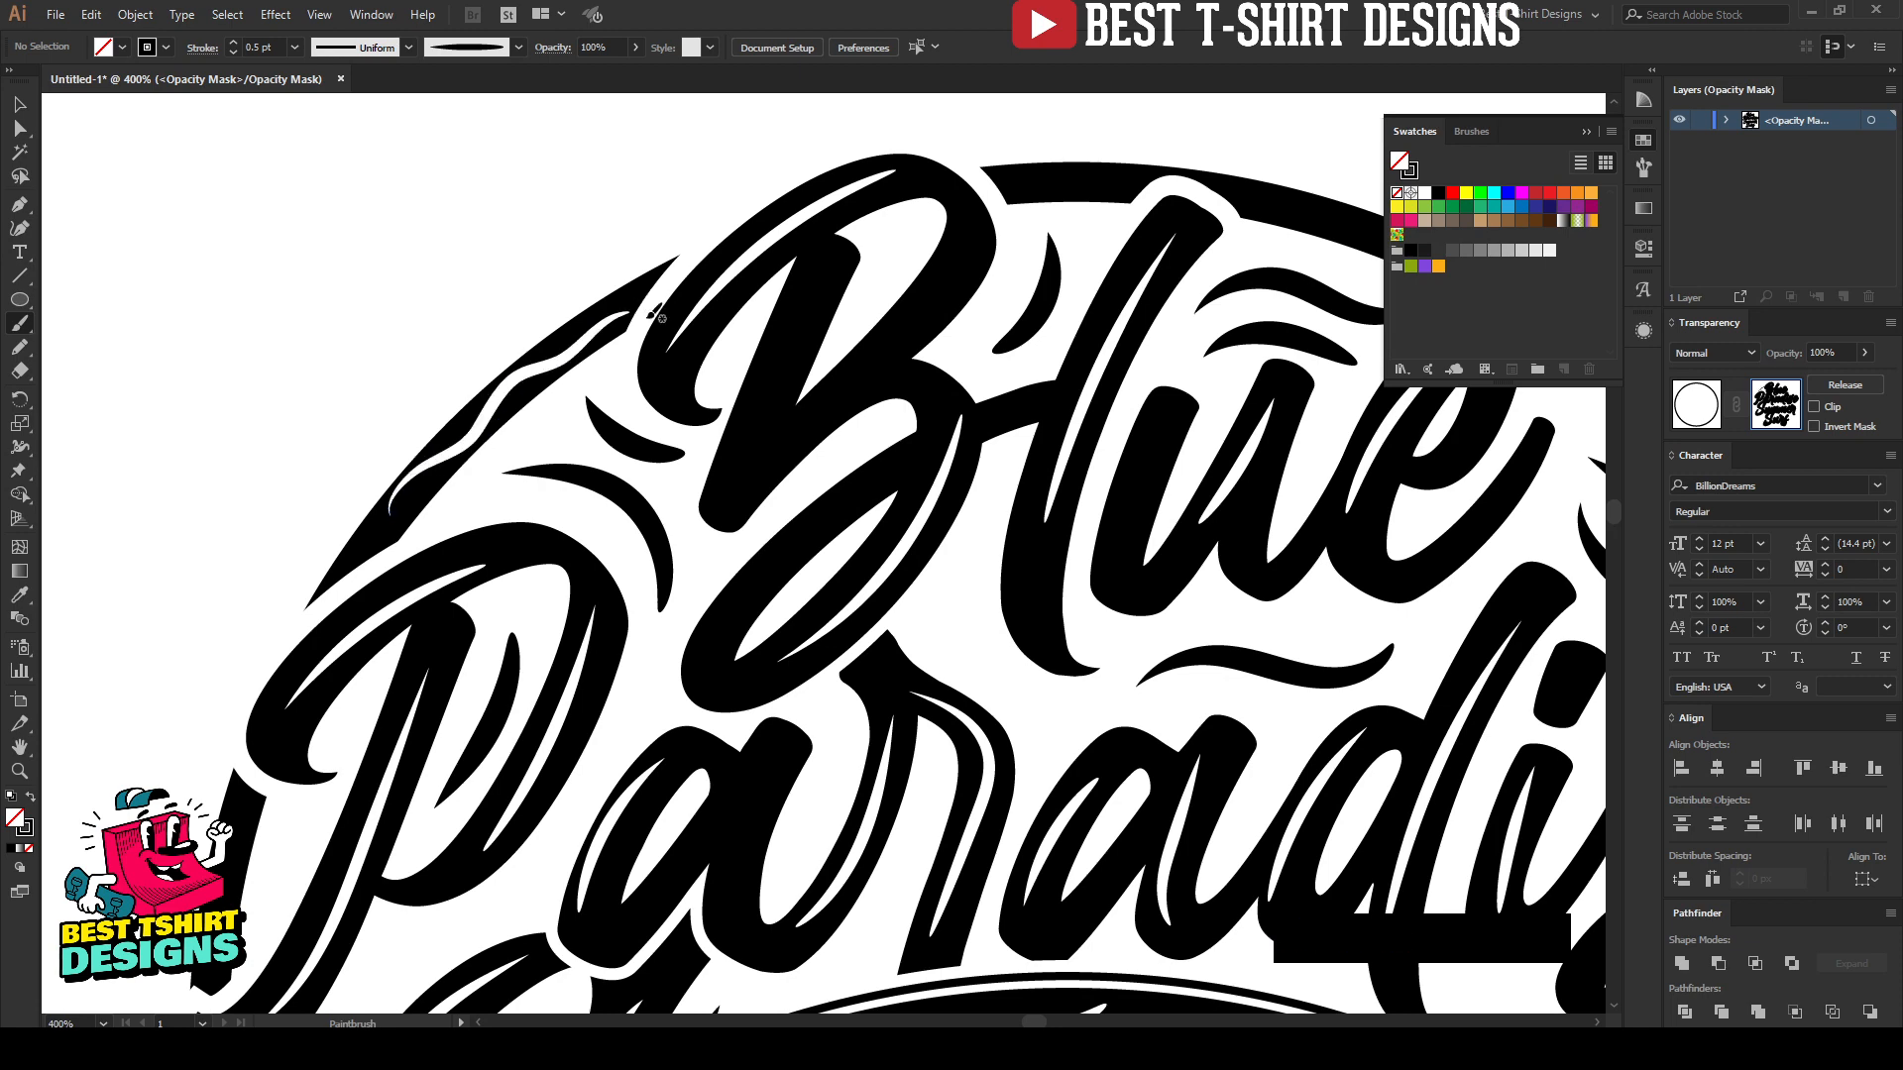
drag(850, 327, 392, 376)
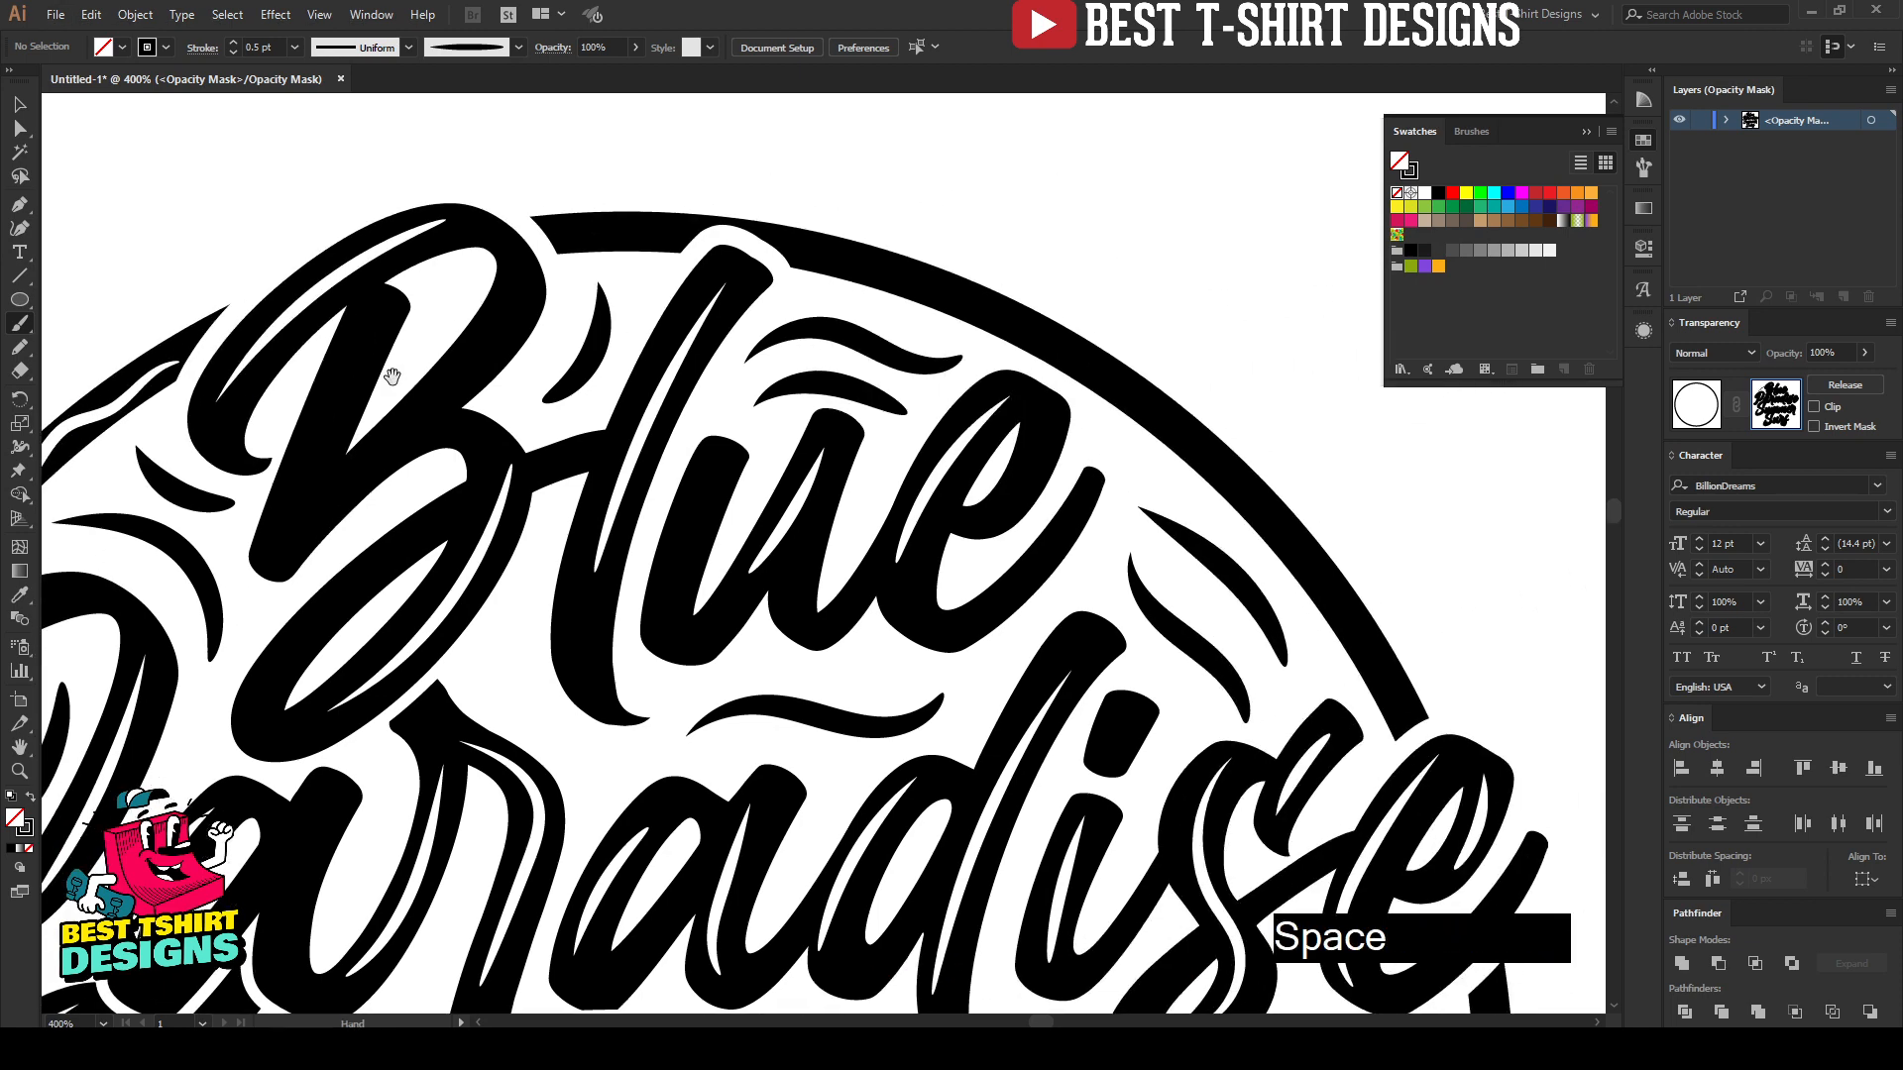
scroll(763, 278, down, 1)
scroll(798, 258, down, 1)
scroll(822, 277, down, 1)
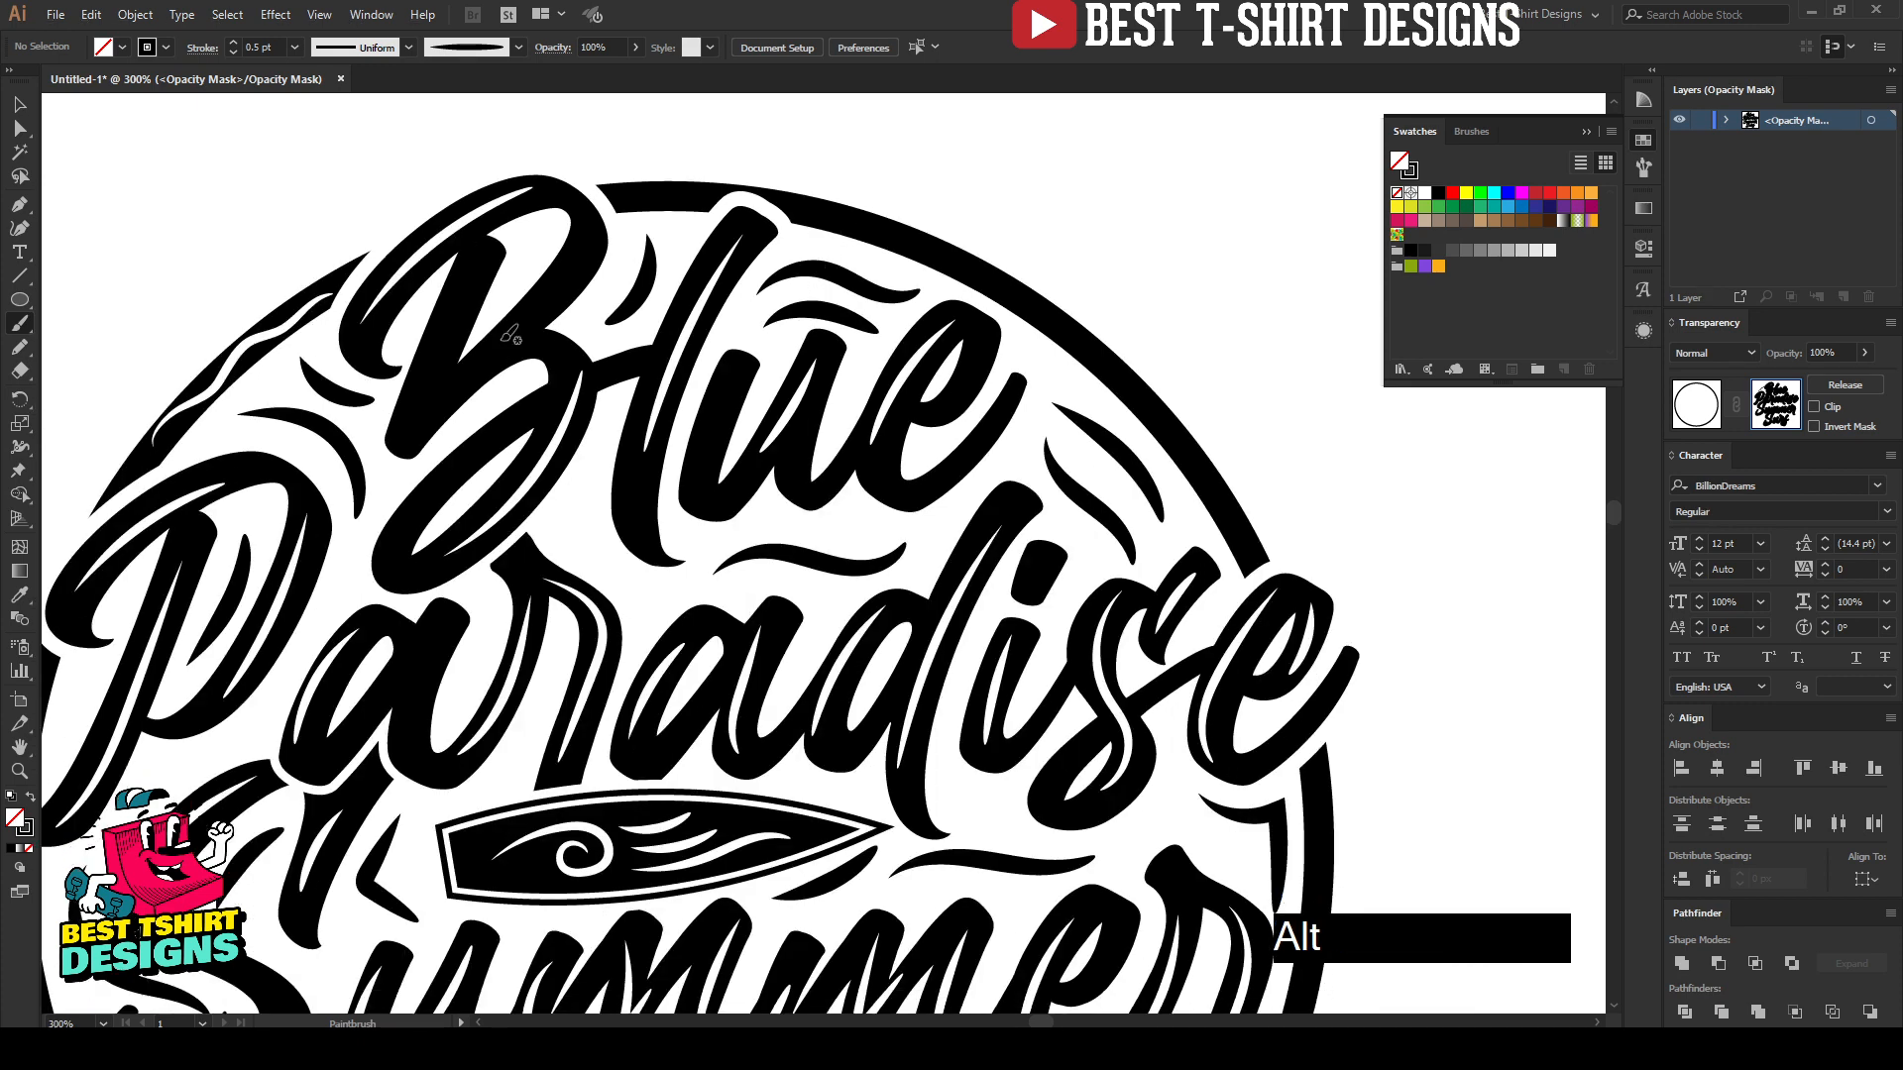
key(v)
click(289, 330)
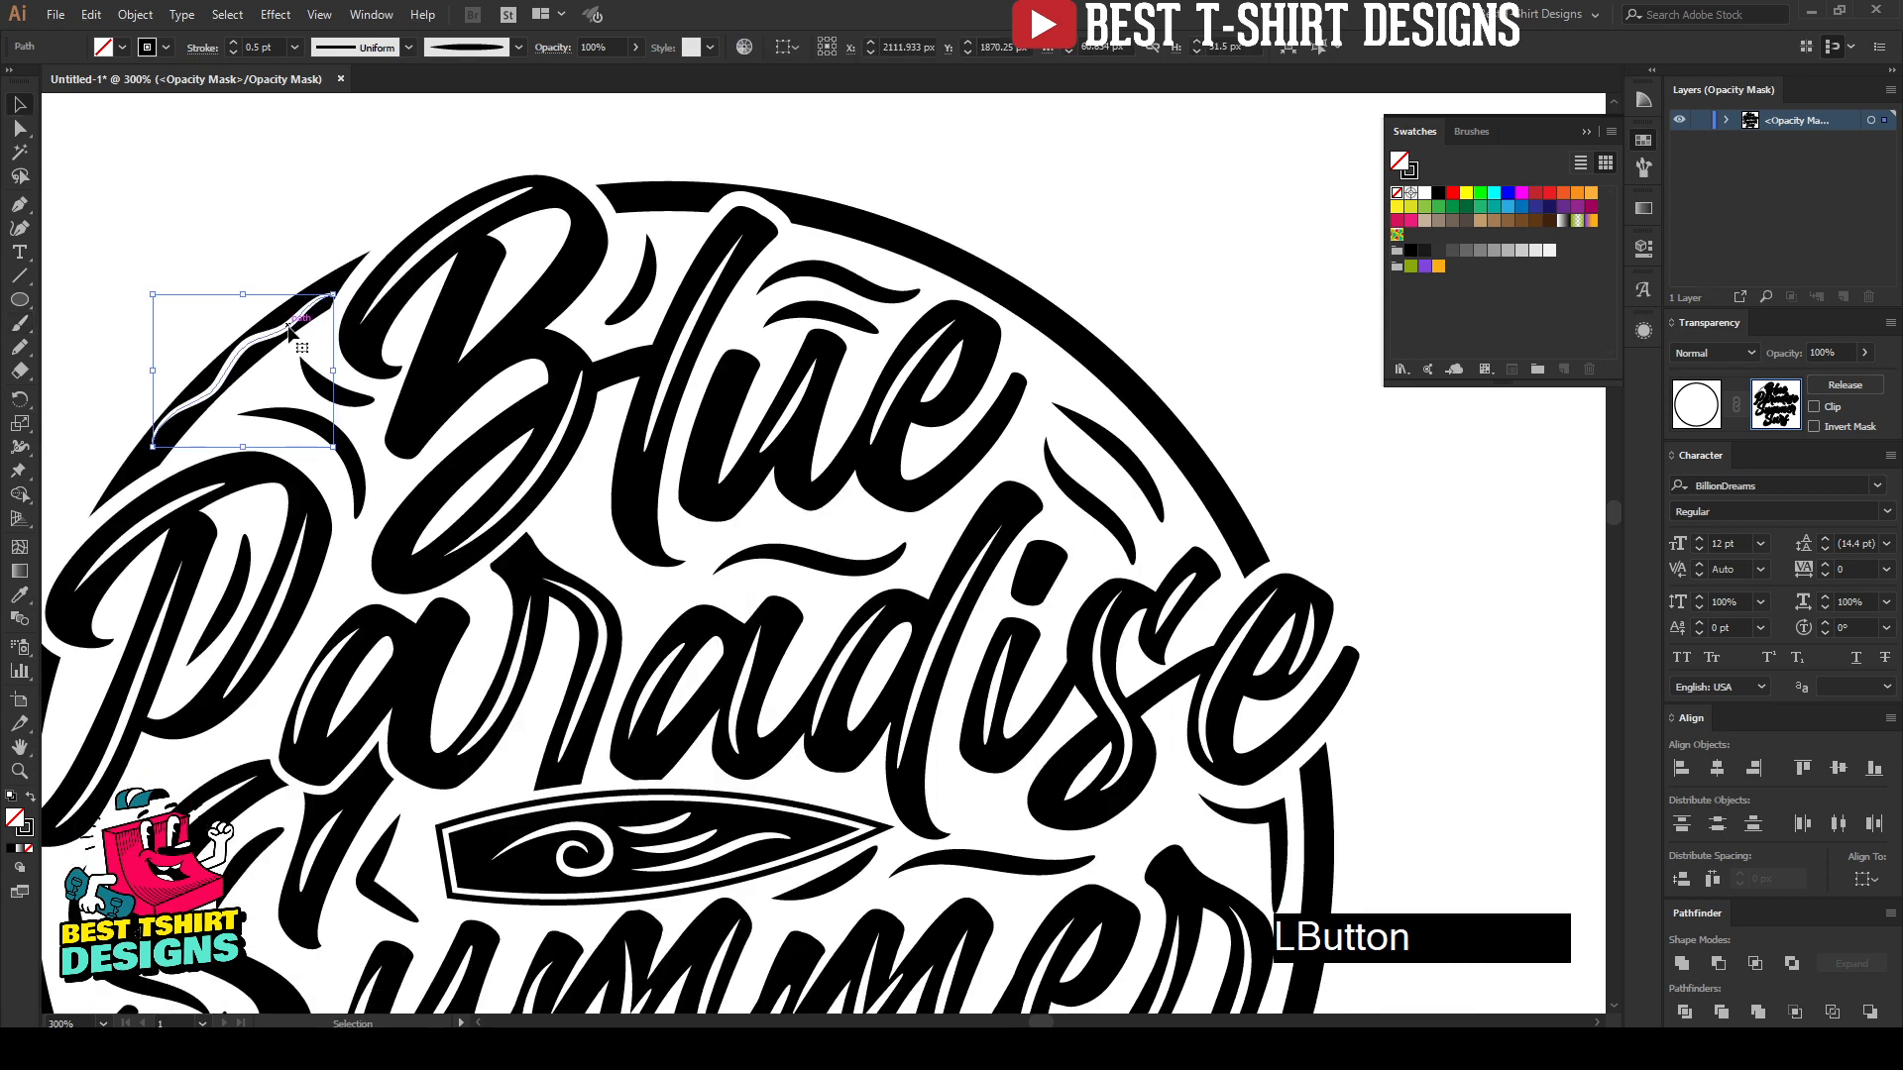
key(Delete)
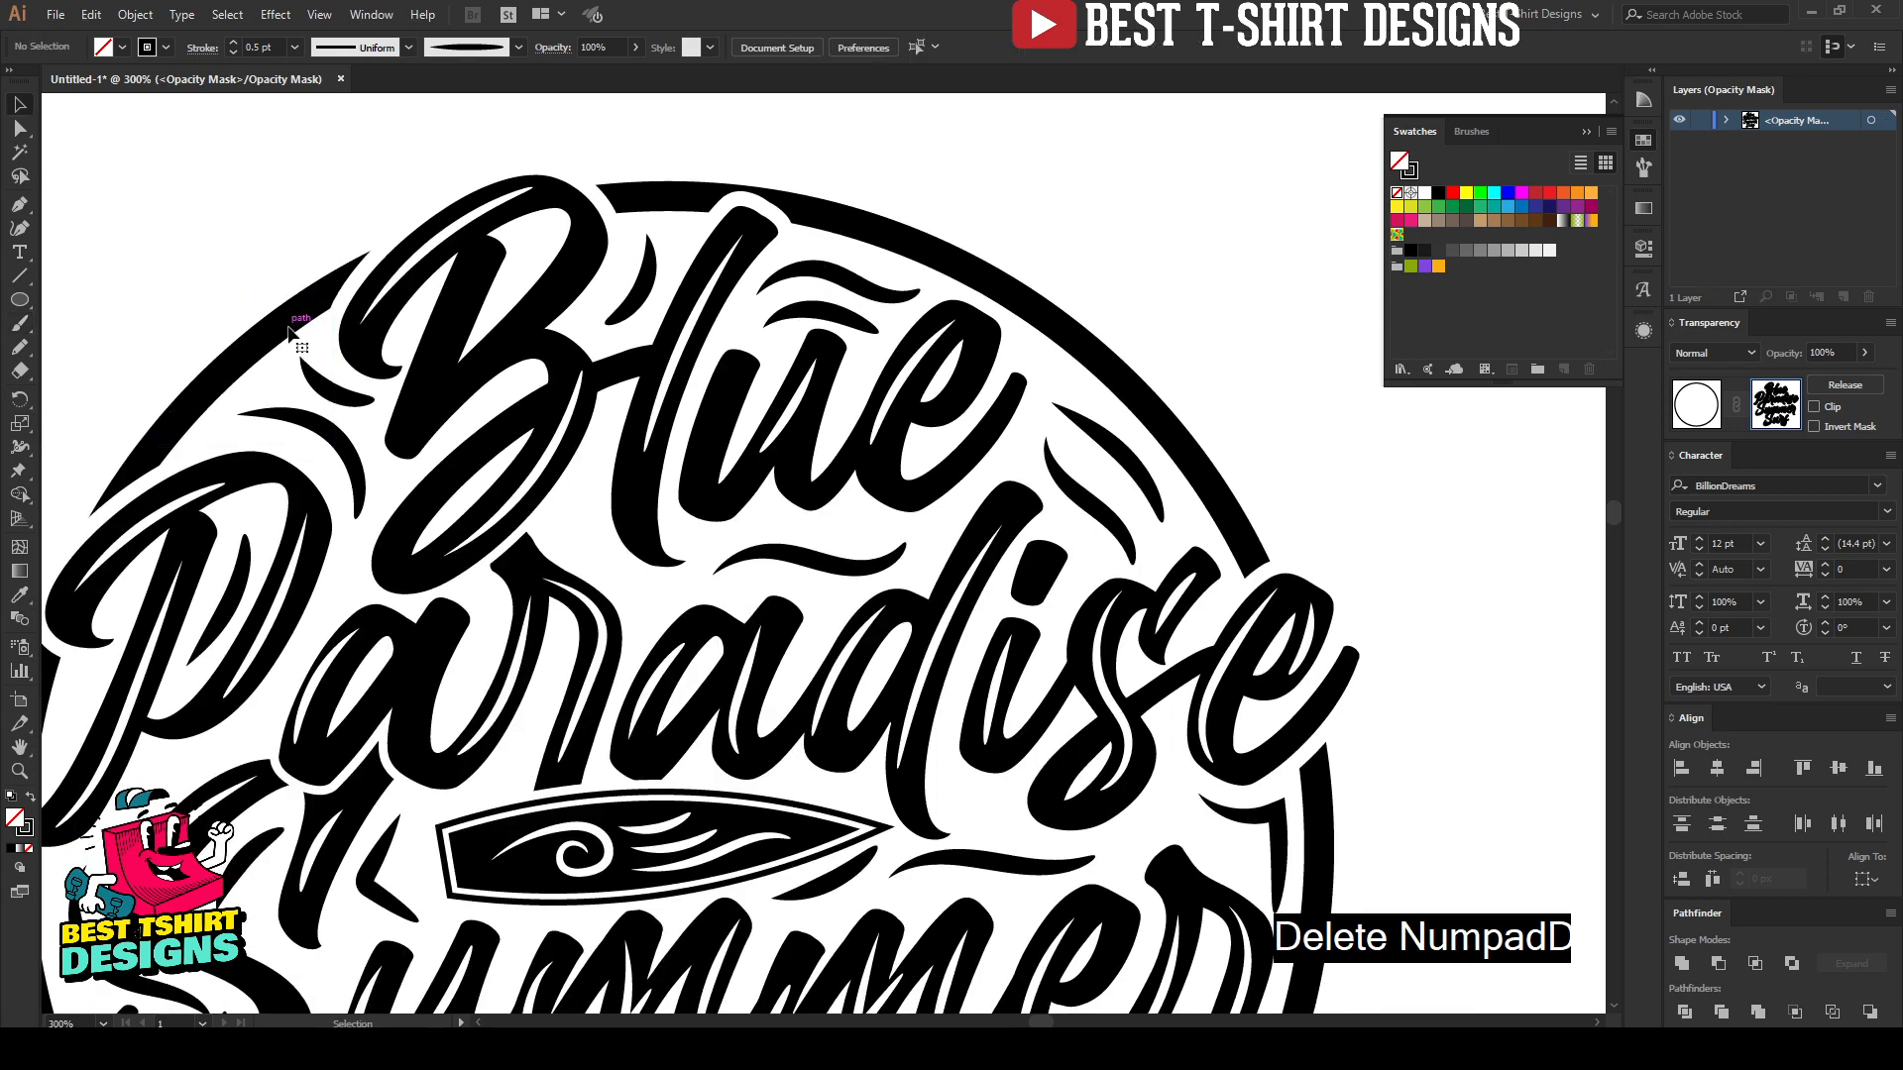
Step: Draw a three-point curved highlight path along the middle of the circle's upper-left arc with the Curvature tool
click(21, 228)
click(152, 450)
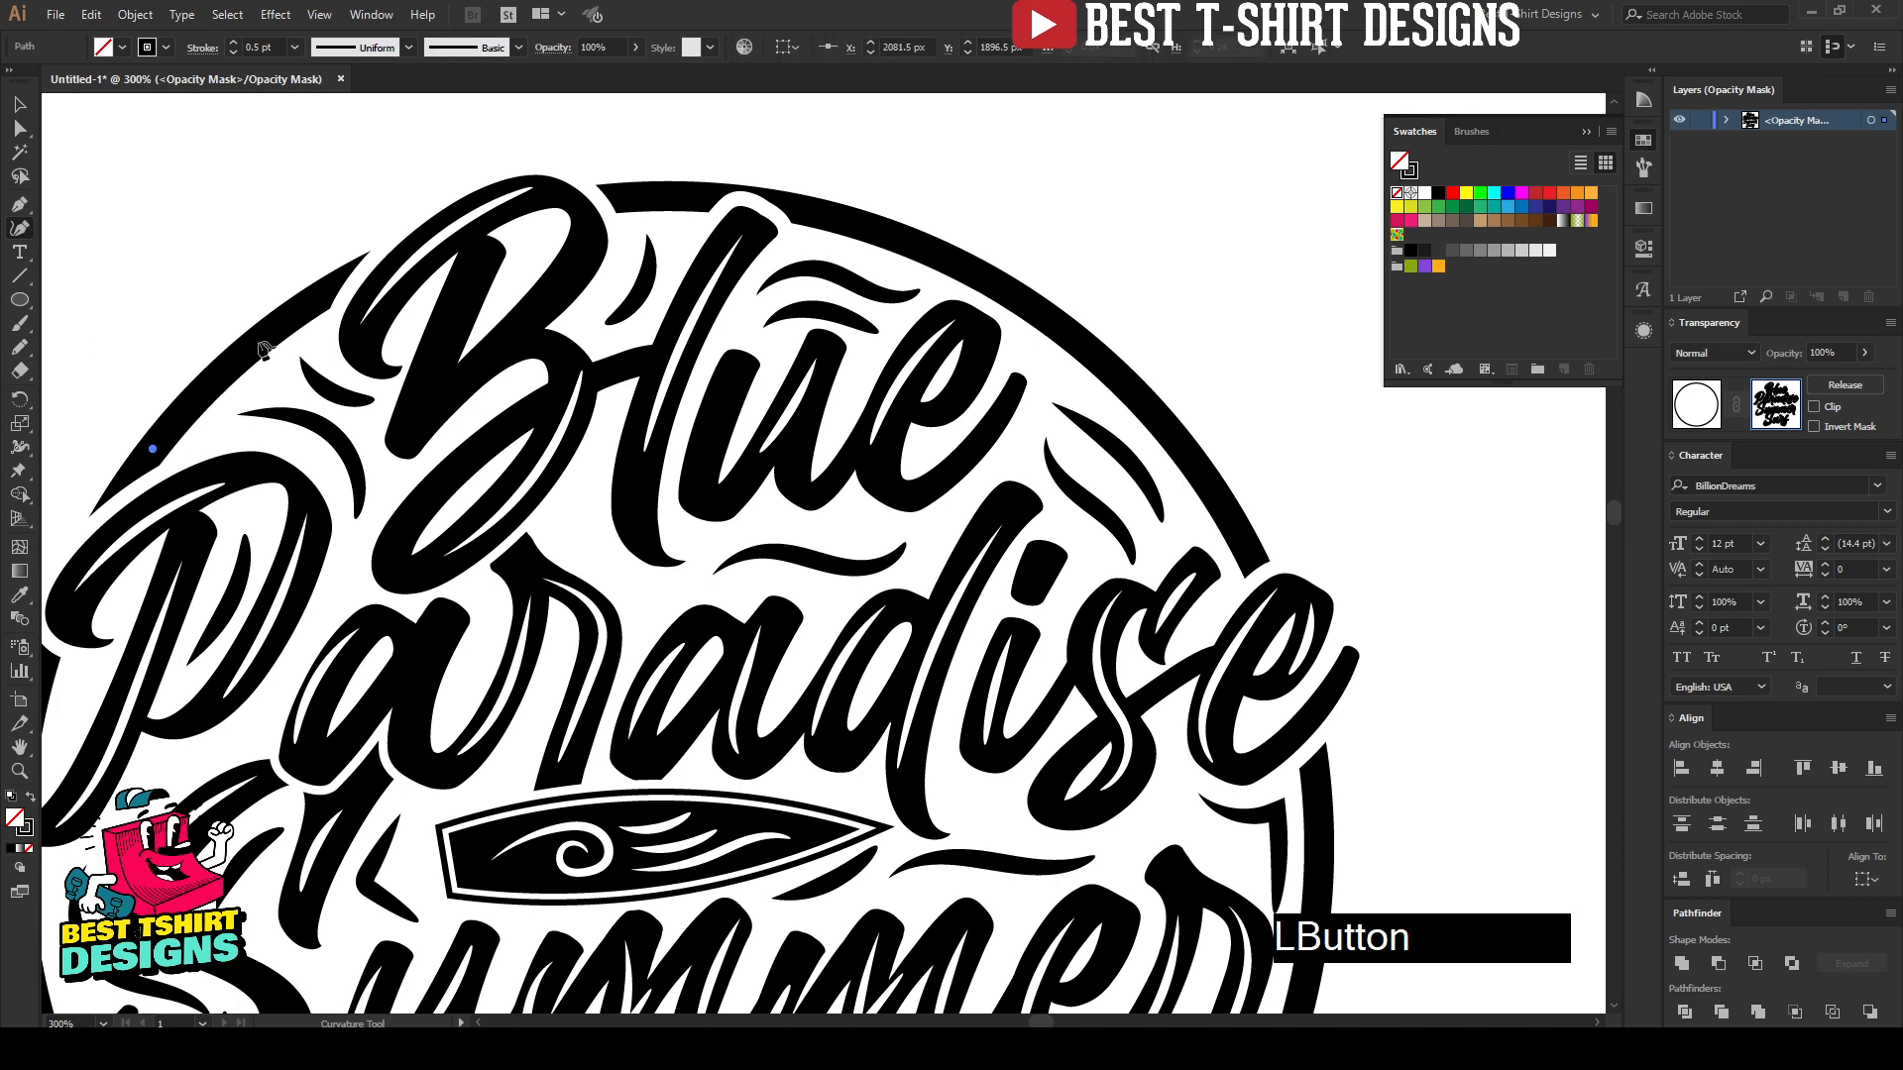
click(260, 339)
click(319, 294)
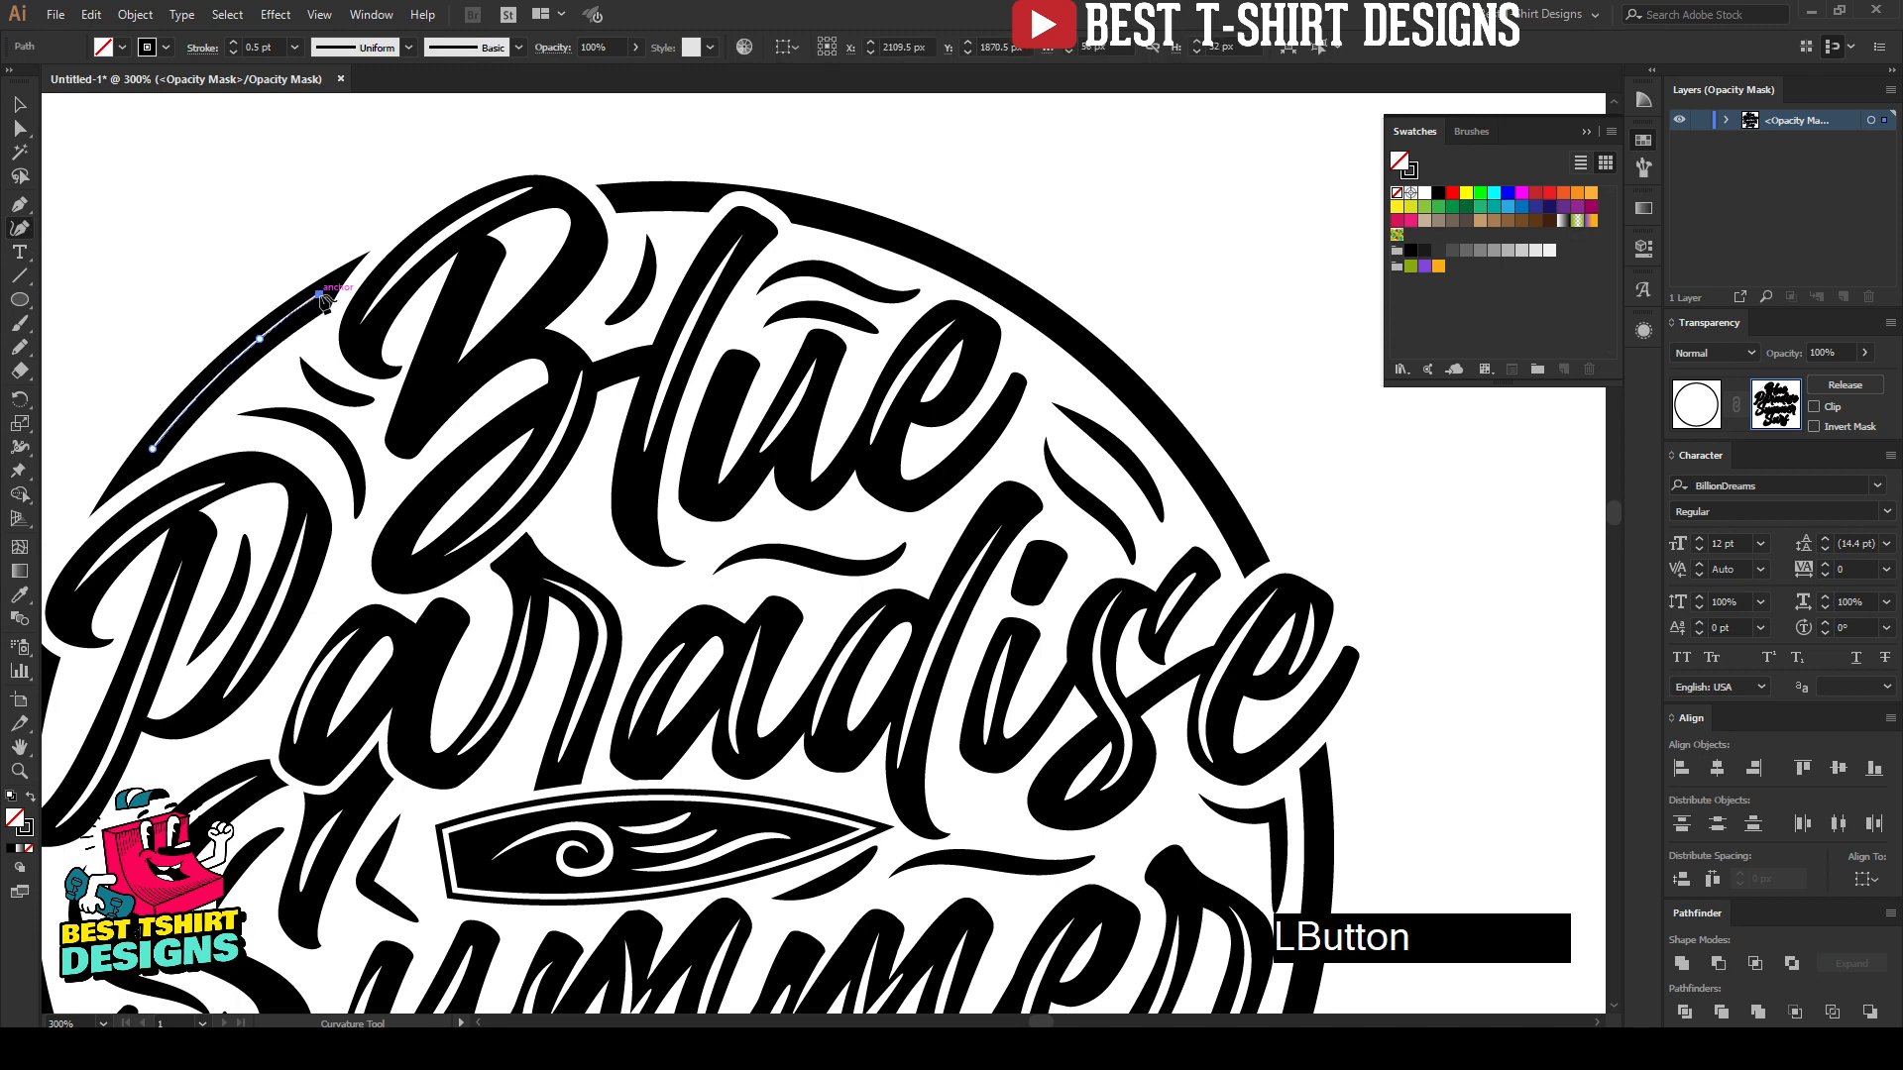
key(v)
Step: Apply the tapered art brush to the upper-left highlight path and set its stroke weight to 0.5 pt
click(1643, 167)
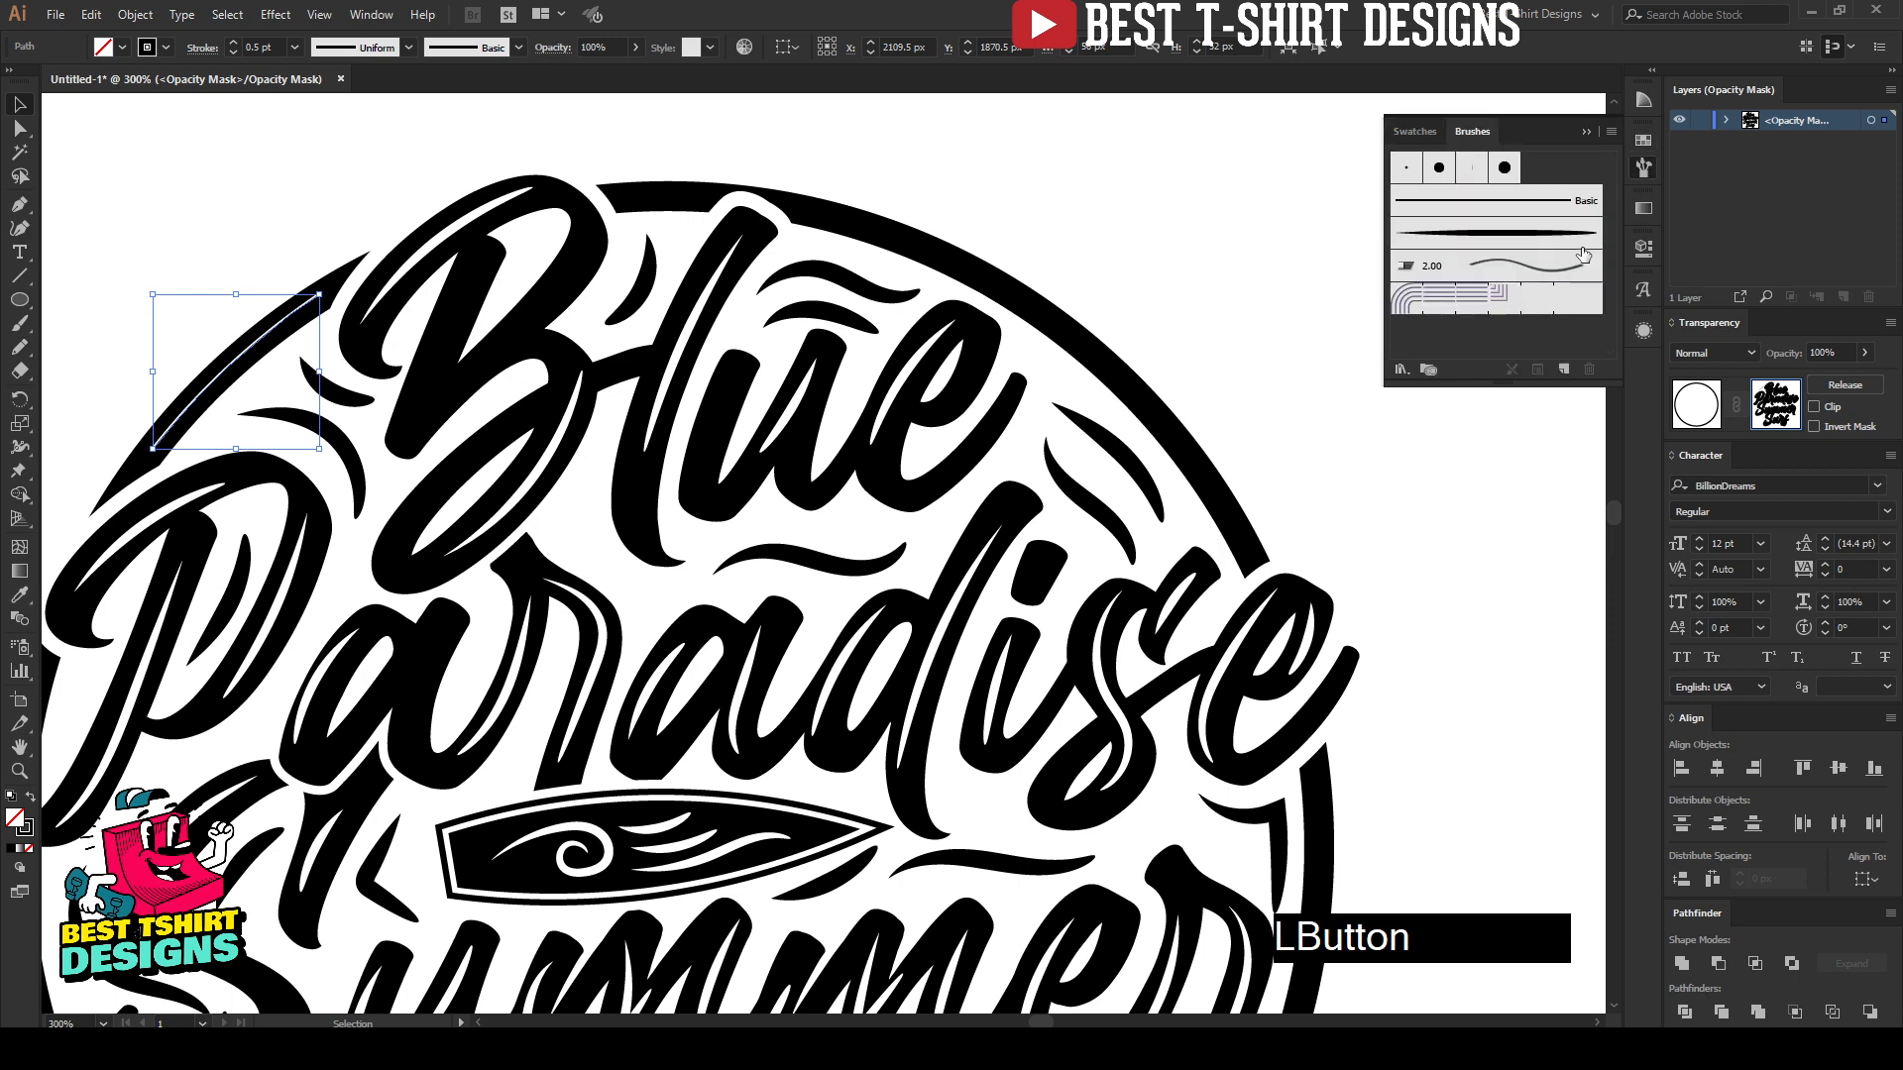
click(1508, 243)
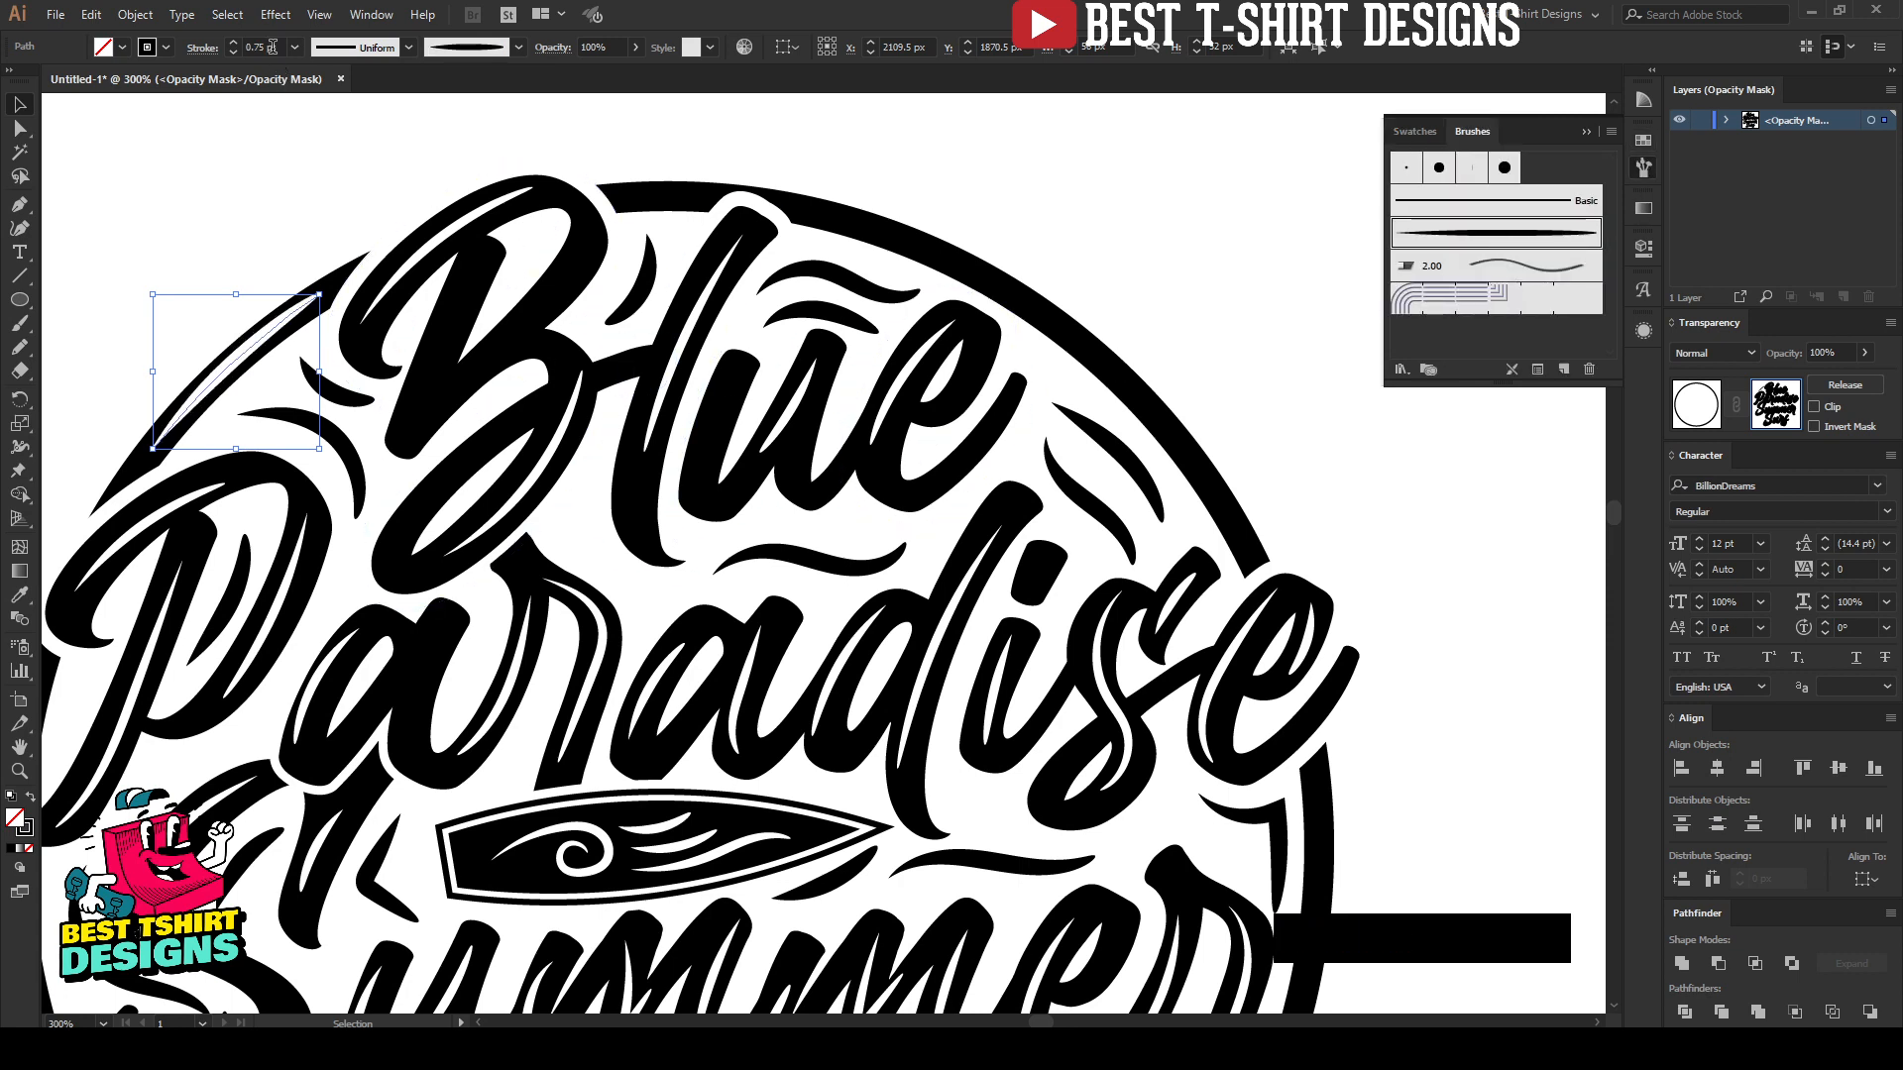
scroll(273, 46, down, 1)
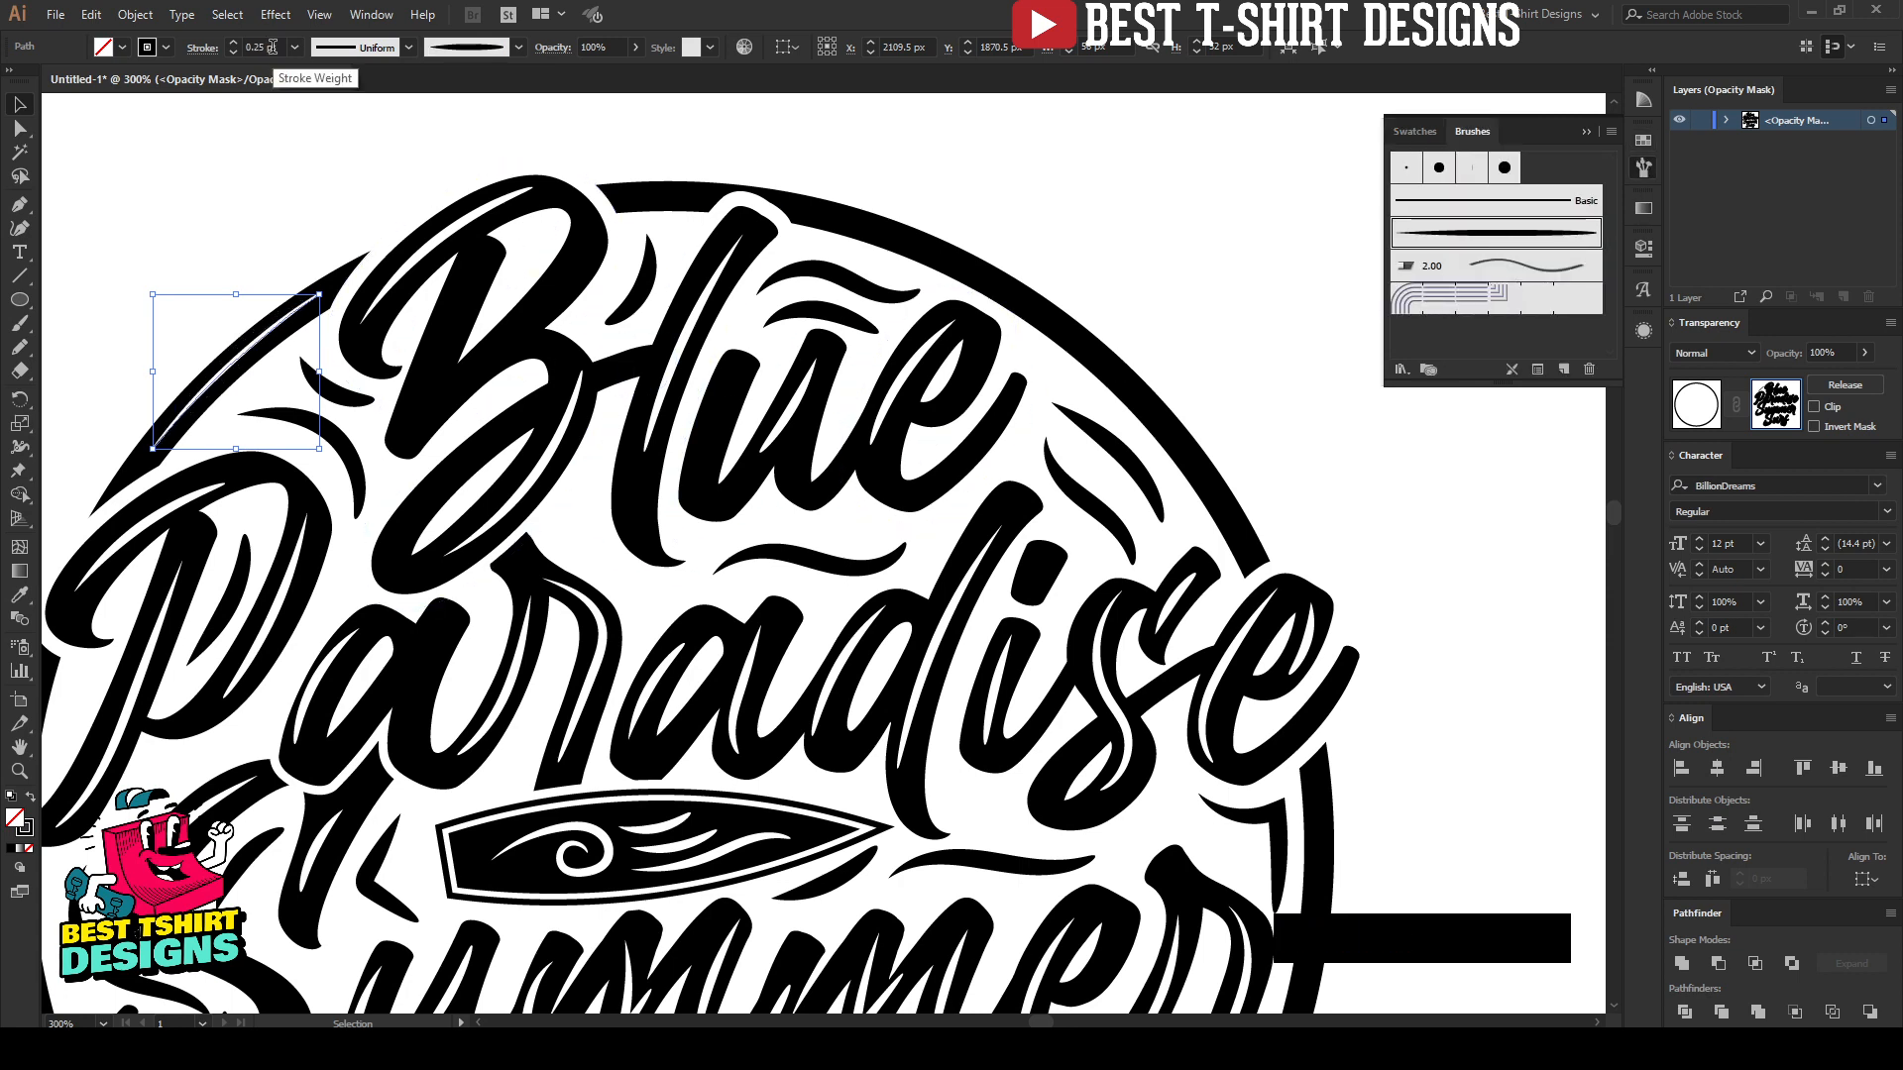
scroll(272, 47, up, 1)
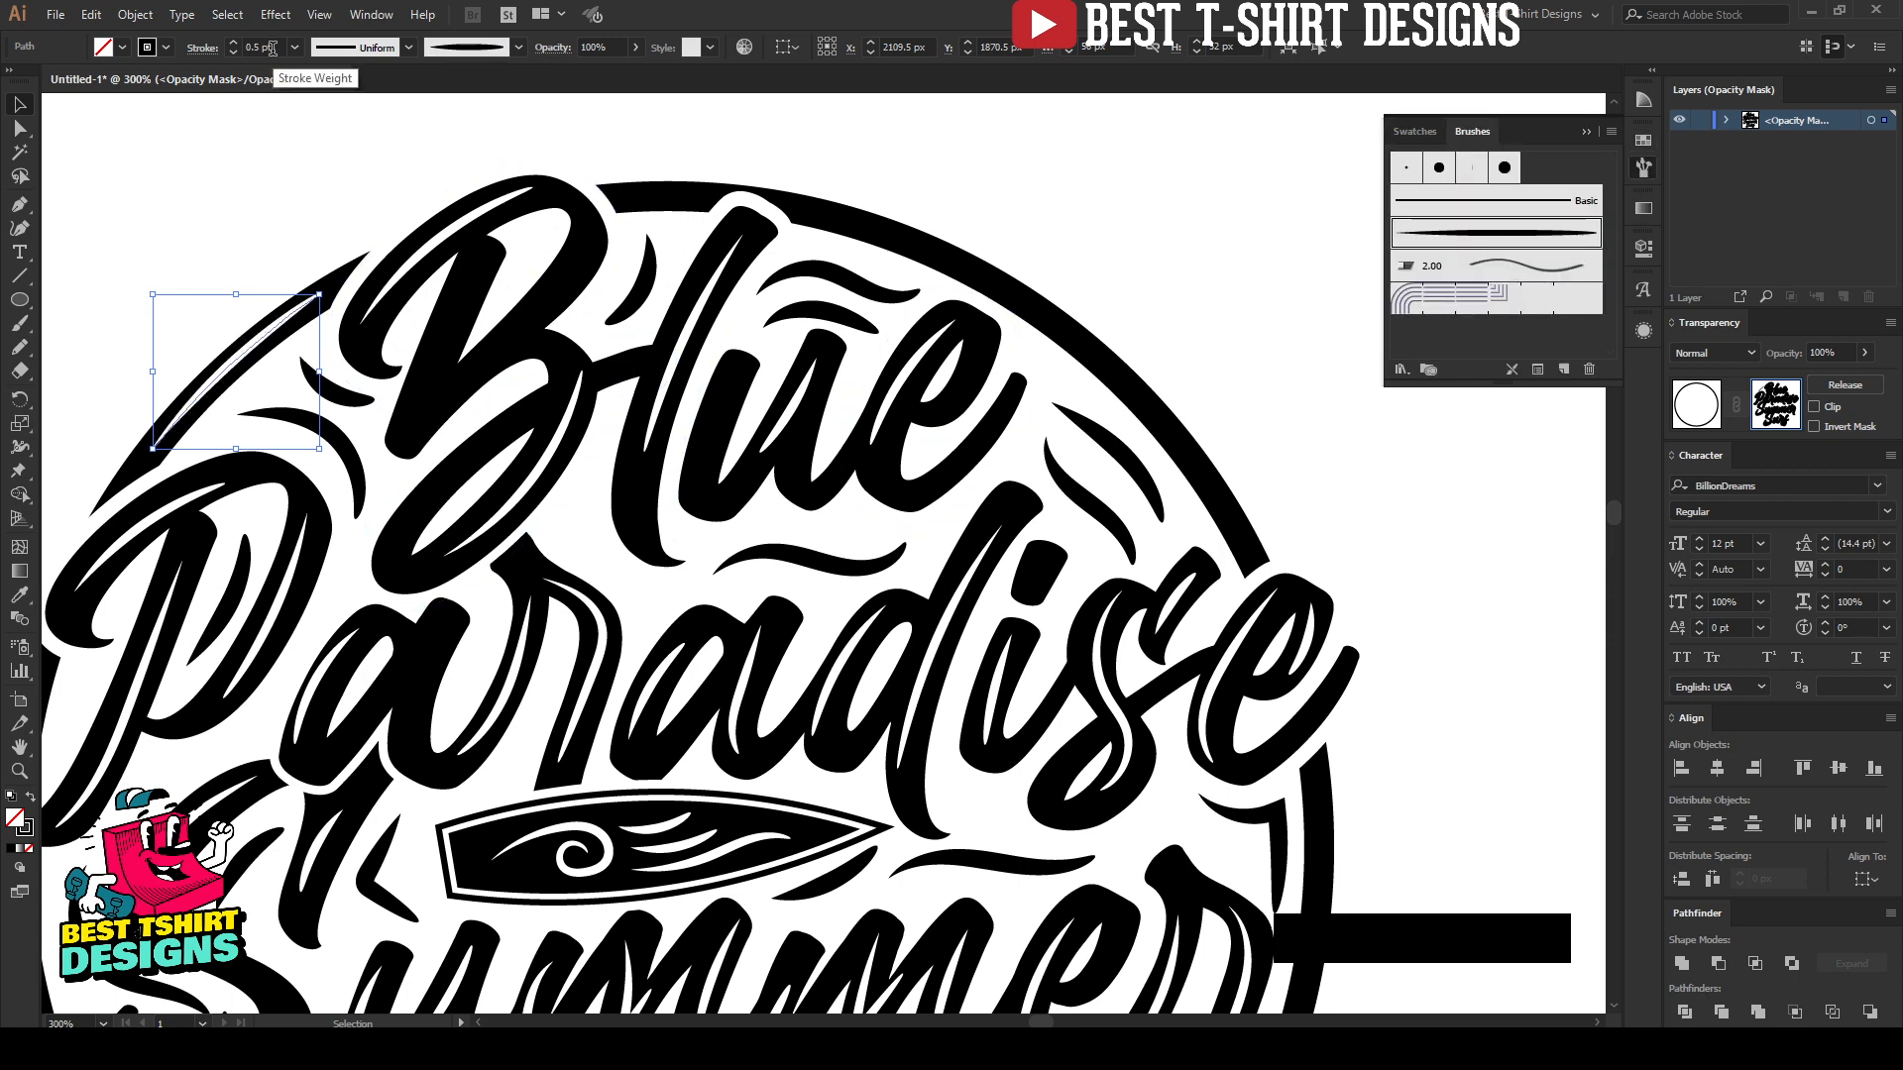
Step: Draw a three-point curved highlight path along the circle's upper-right arc, from beside "Blue" to above the end of "Paradise"
click(20, 228)
key(Escape)
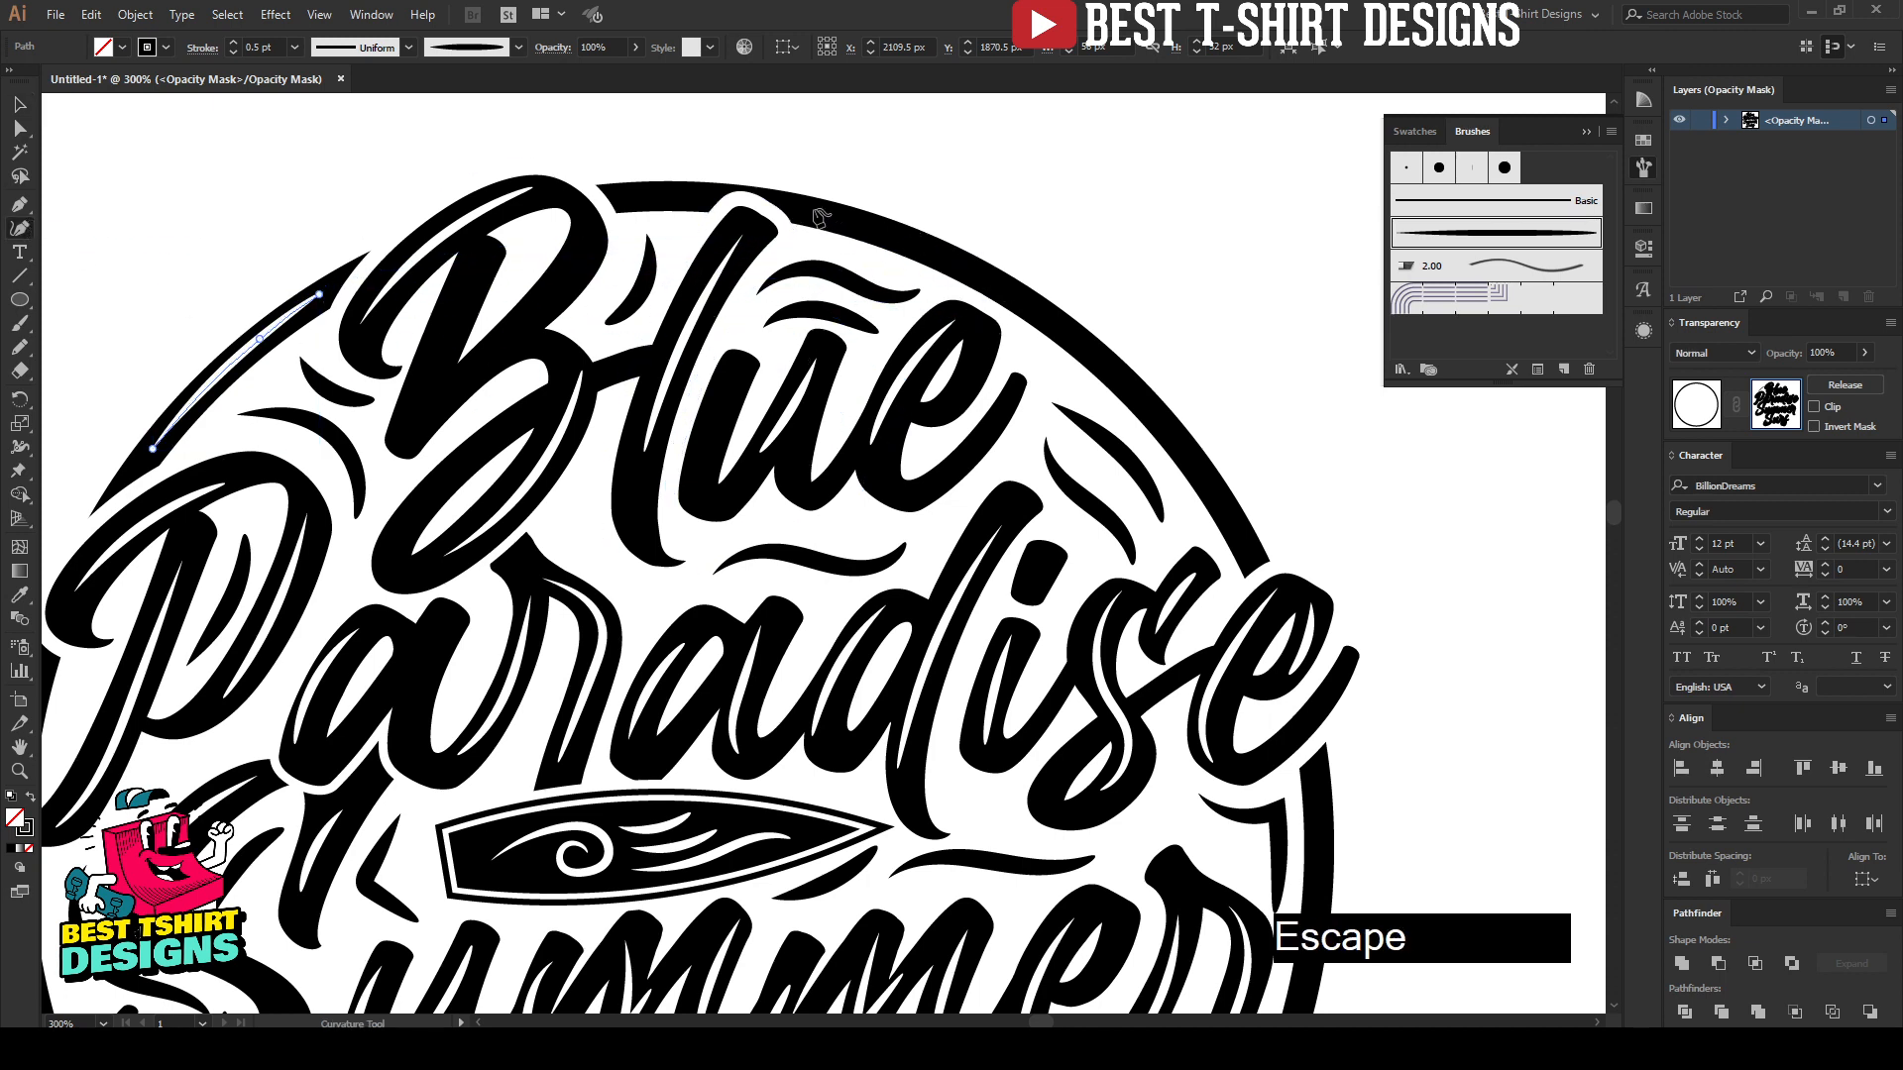
click(813, 209)
click(1085, 347)
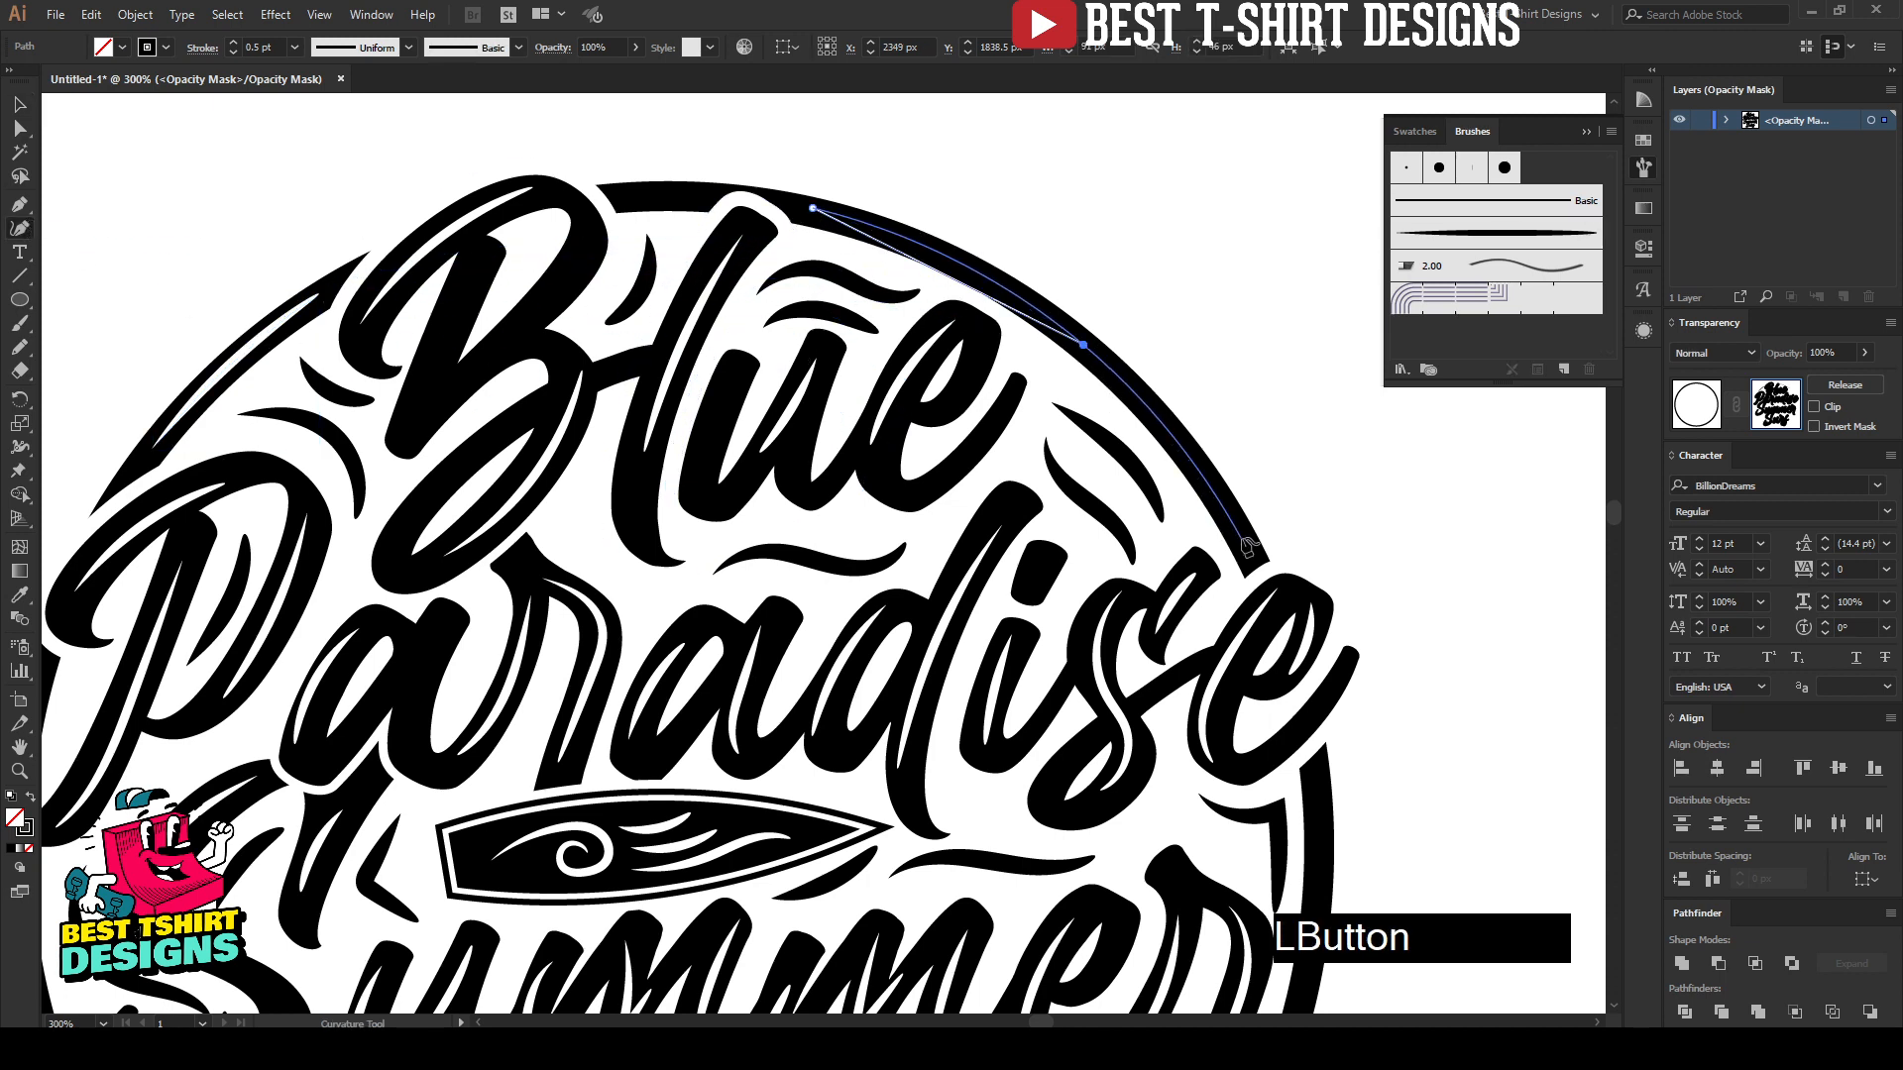
click(1242, 538)
key(Escape)
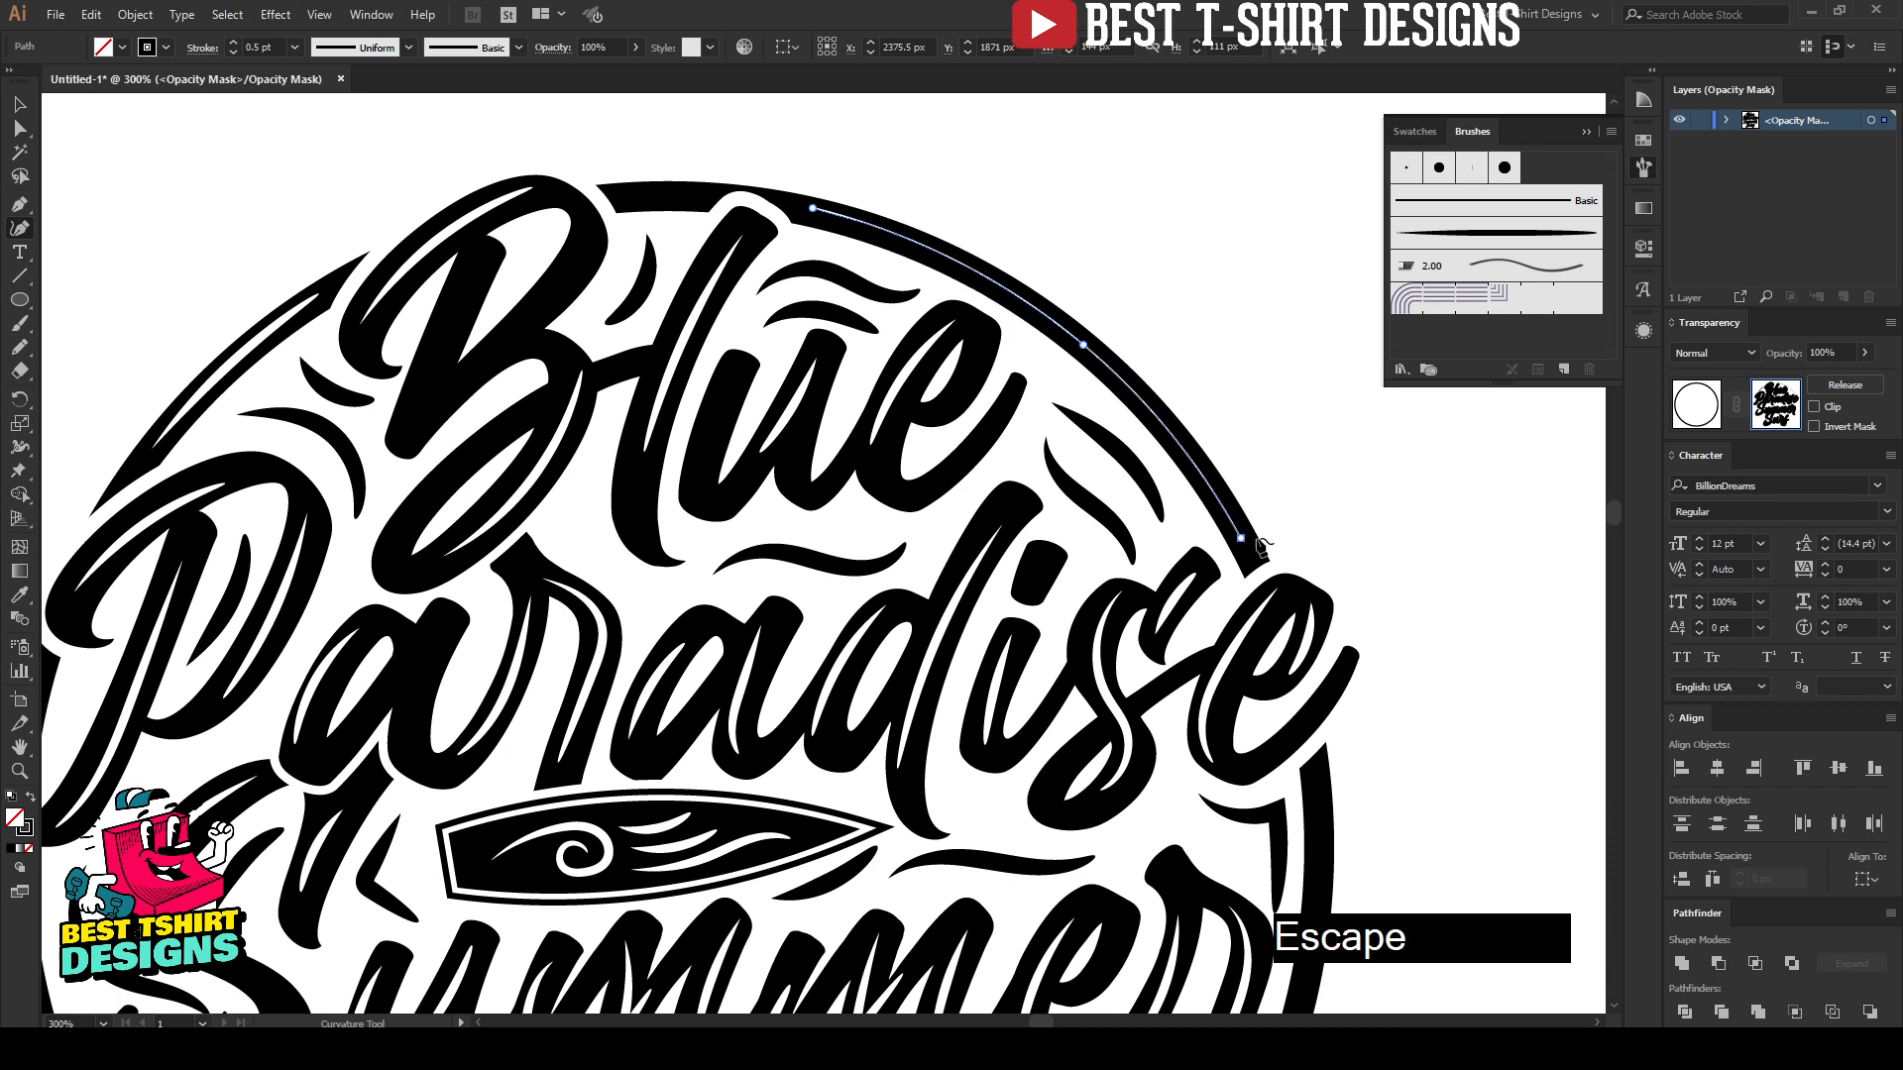
Step: Apply the tapered art brush to the upper-right highlight path with a stroke weight of 0.5 pt
click(1477, 234)
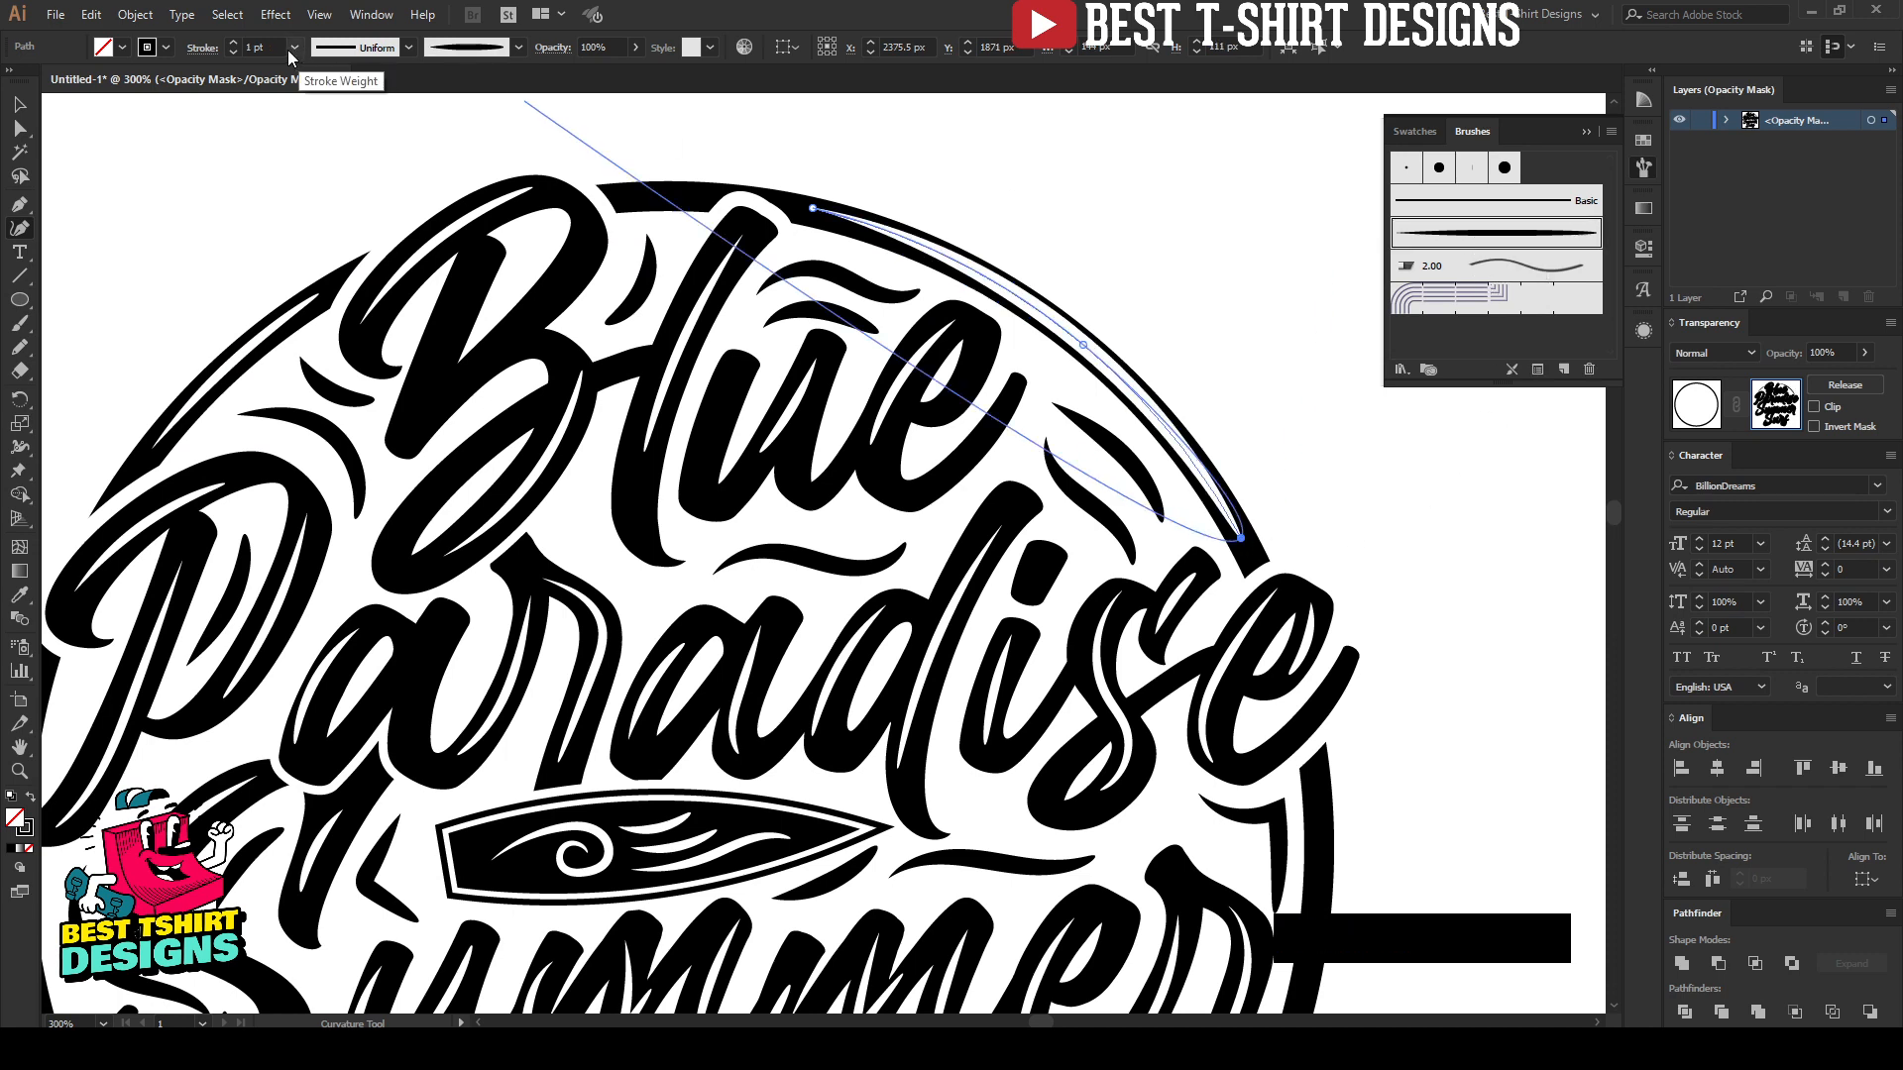
scroll(254, 46, down, 2)
key(Escape)
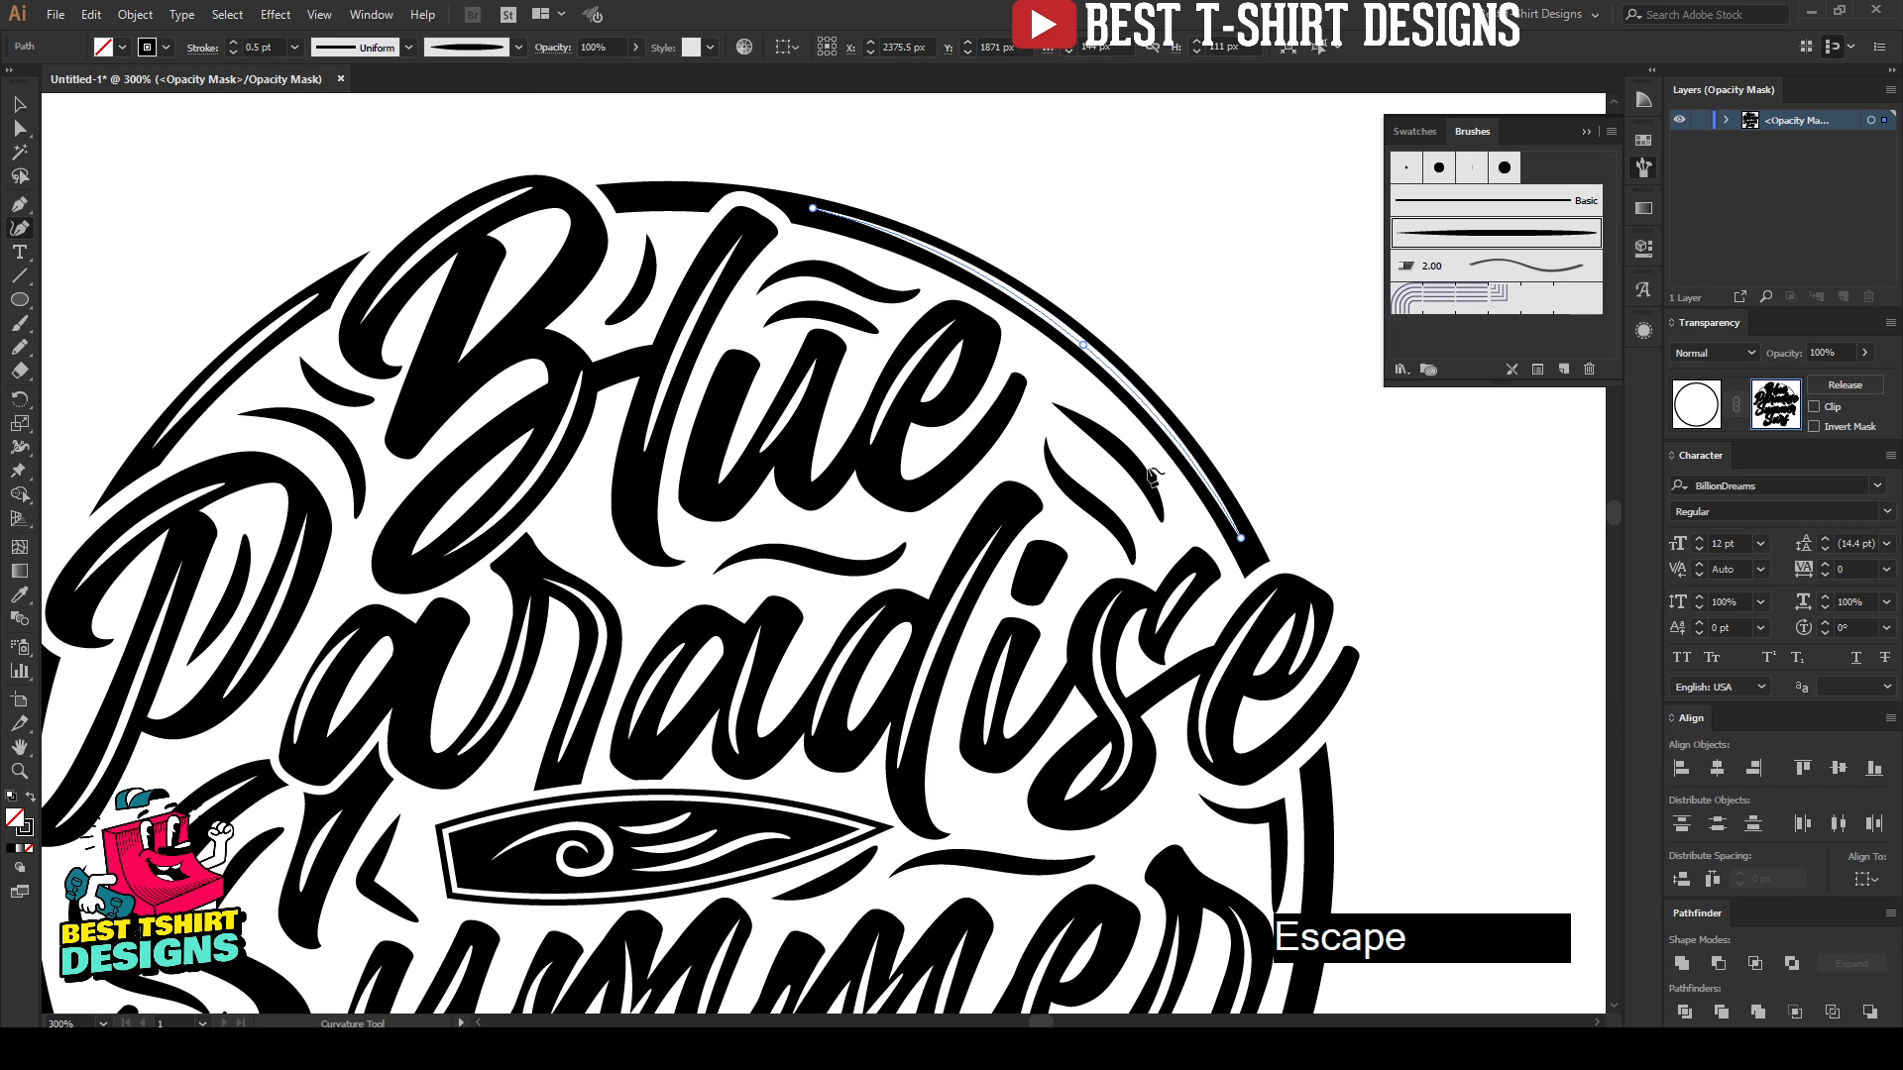
Step: Draw a three-point curved highlight path along the circle's right arc, between the ends of "Paradise" and "Summer"
scroll(996, 456, down, 2)
scroll(996, 455, down, 3)
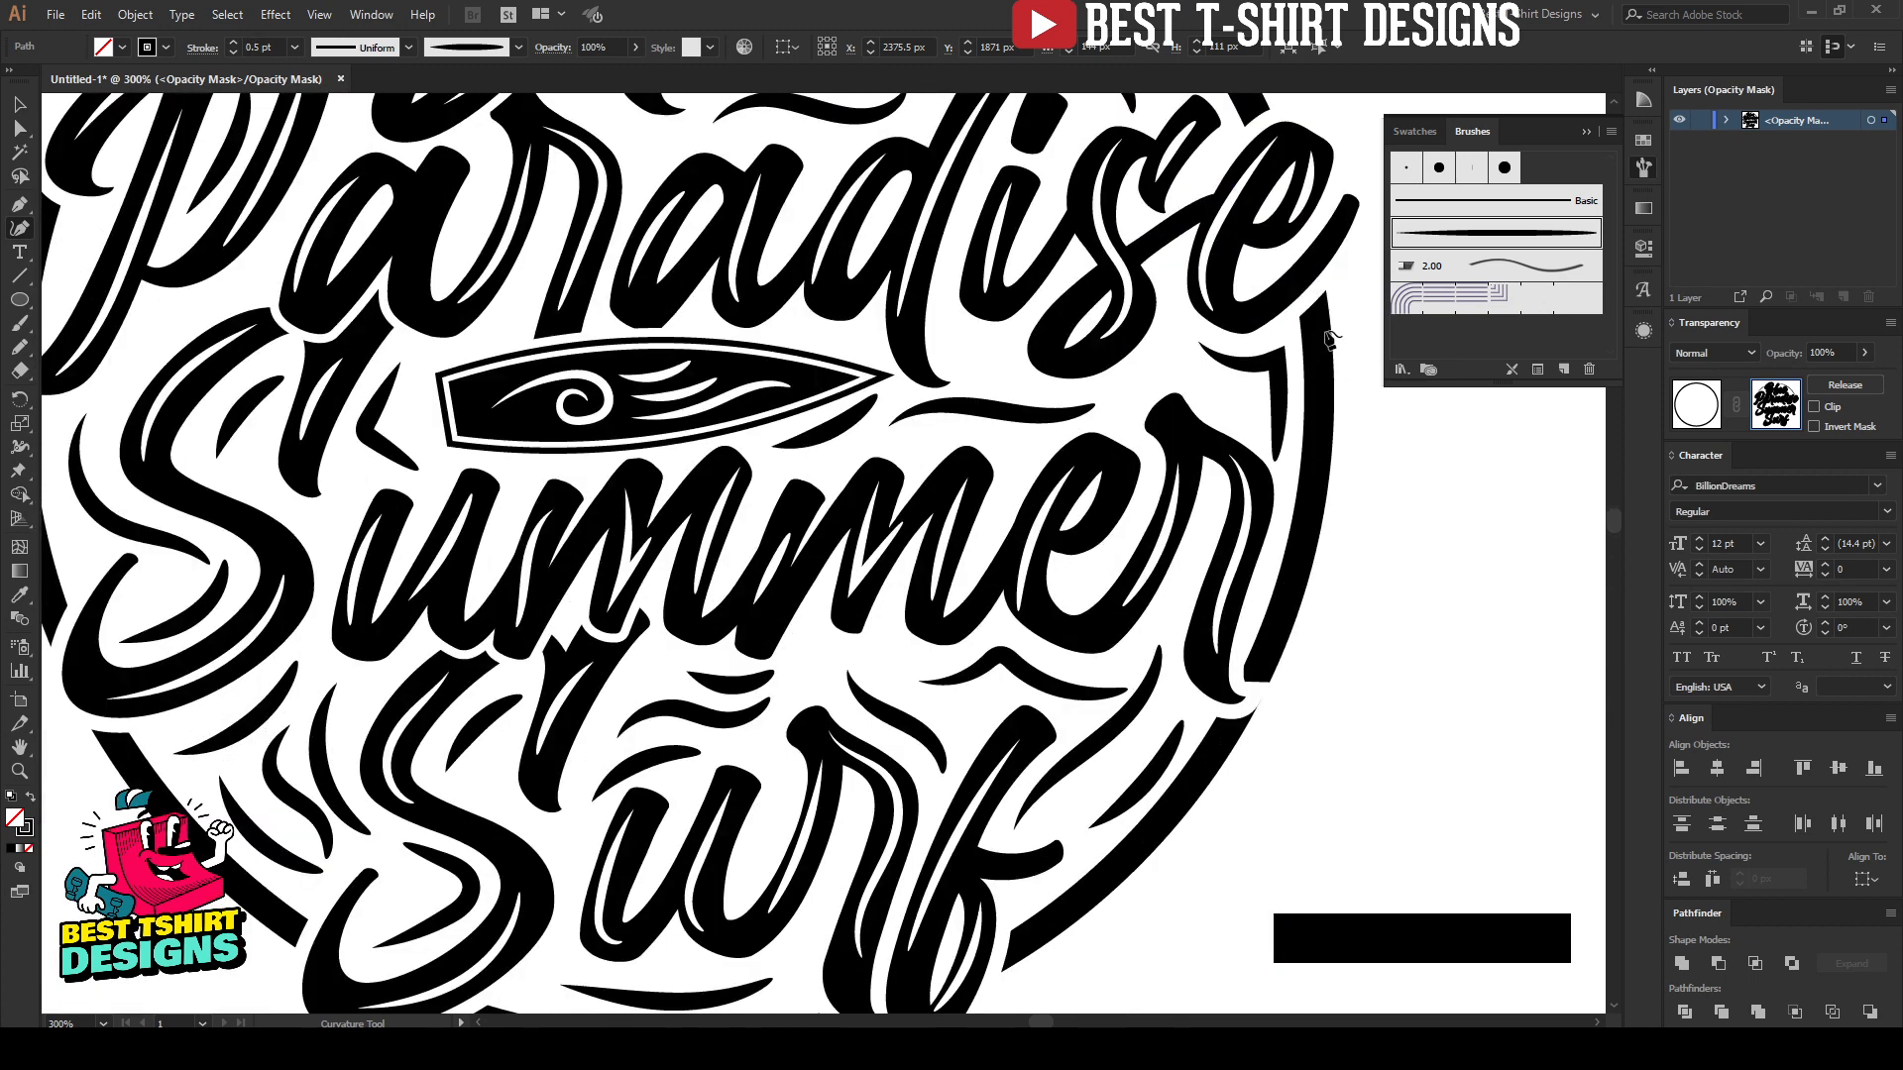
click(1318, 327)
click(1312, 497)
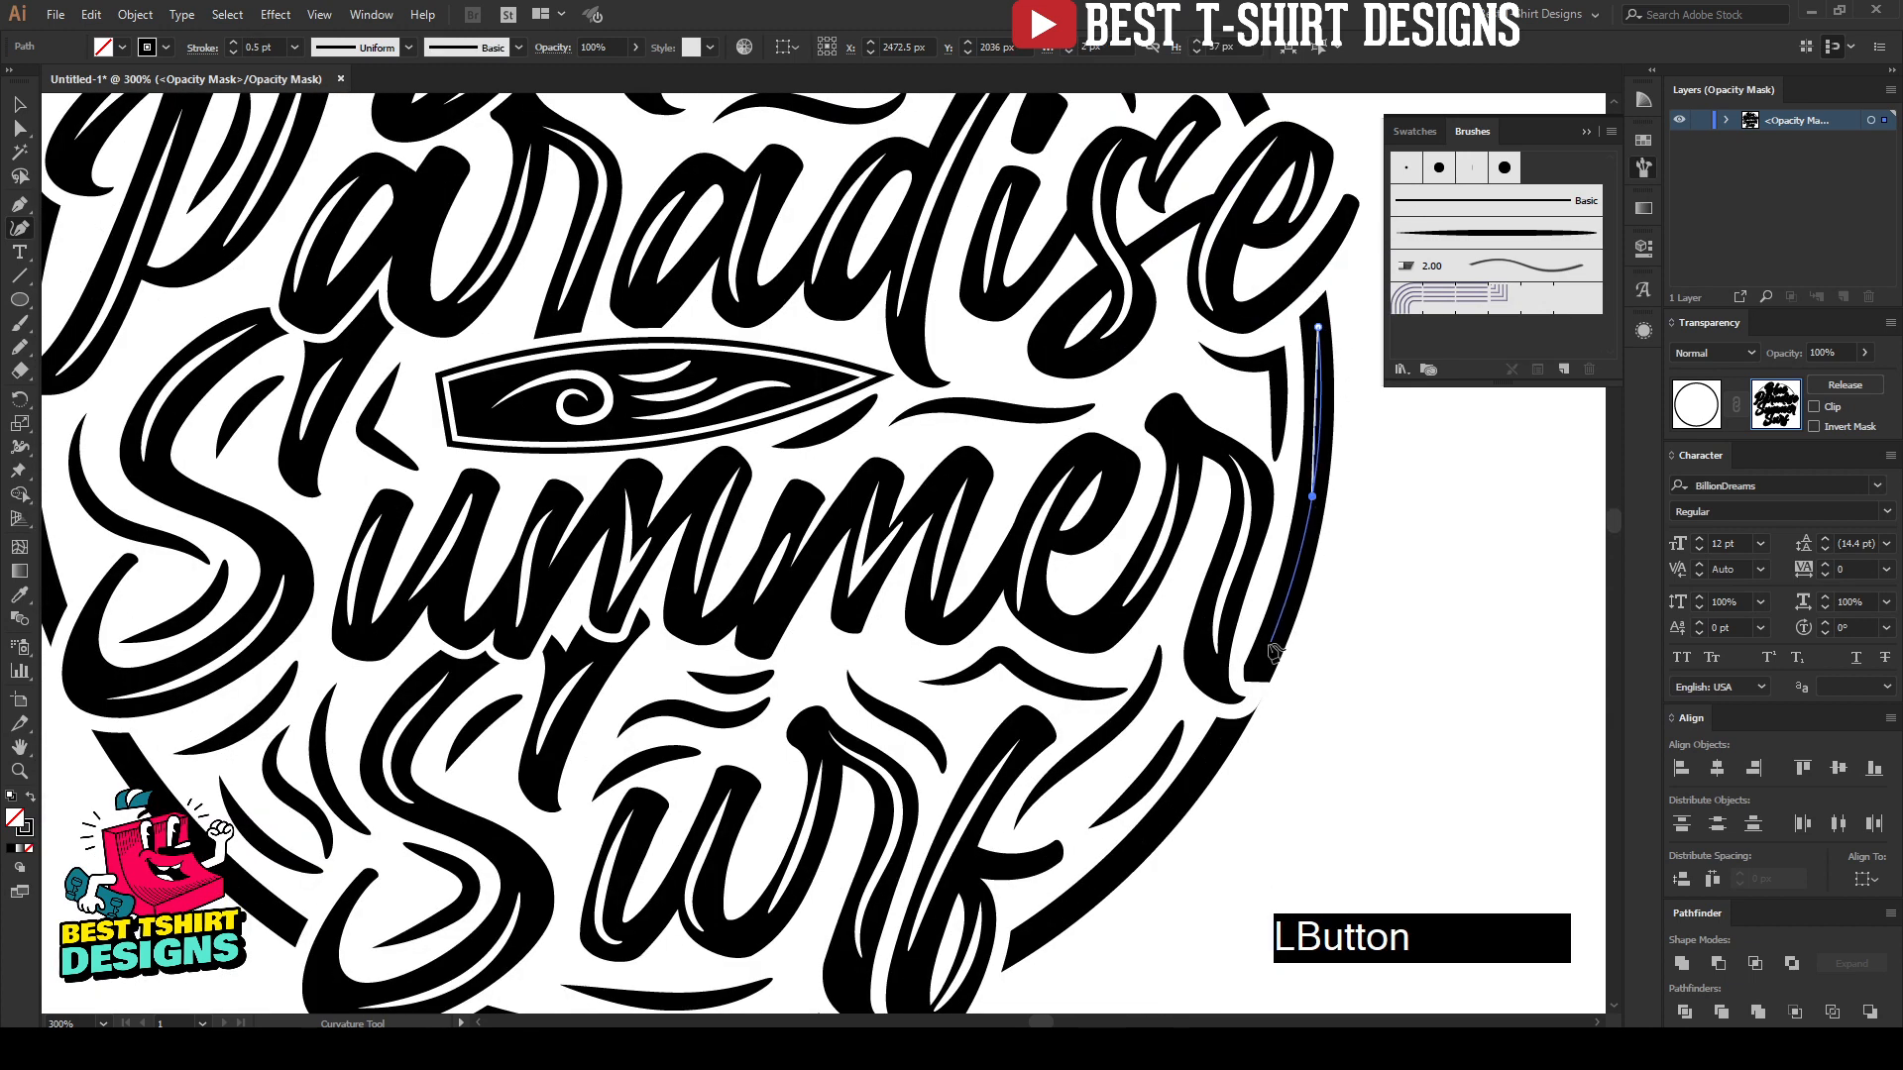
click(1265, 655)
key(Escape)
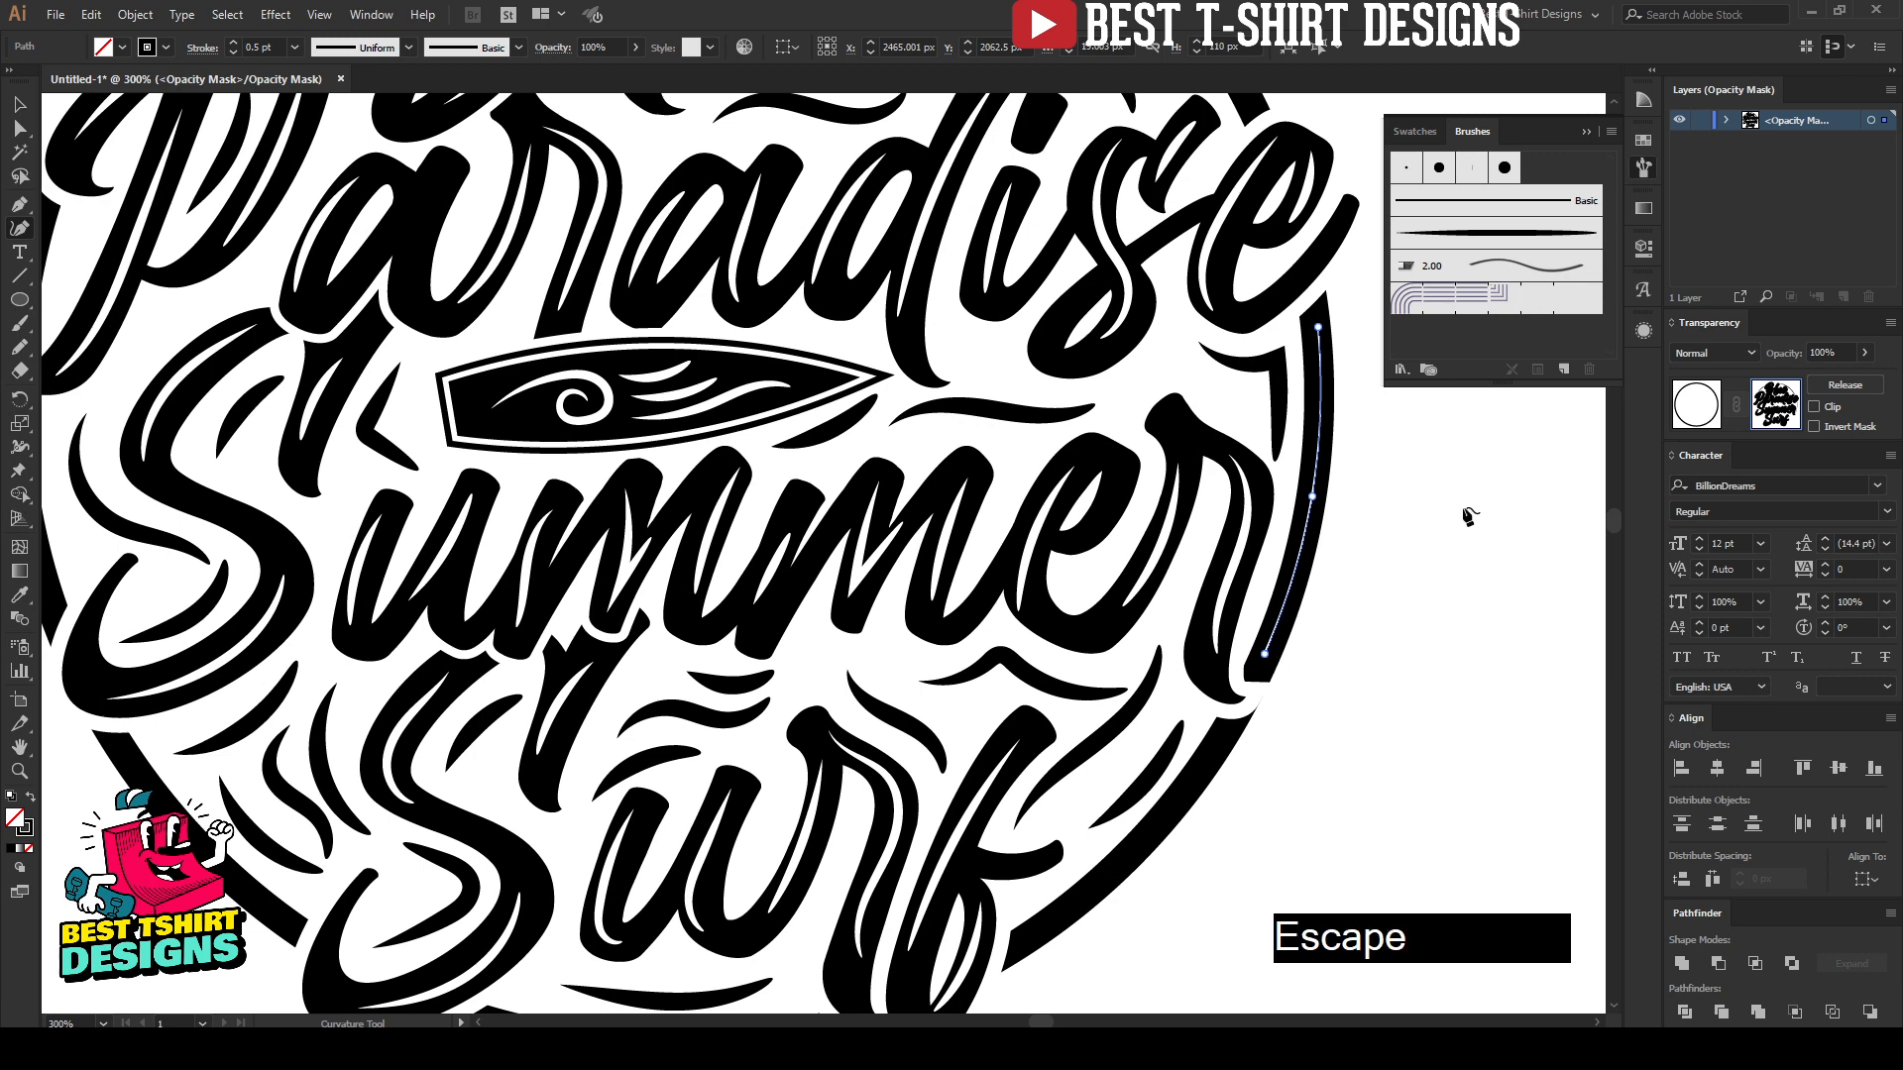
Step: Apply the tapered art brush to the highlight path on the circle's right arc with a 0.5 pt stroke weight
click(1470, 243)
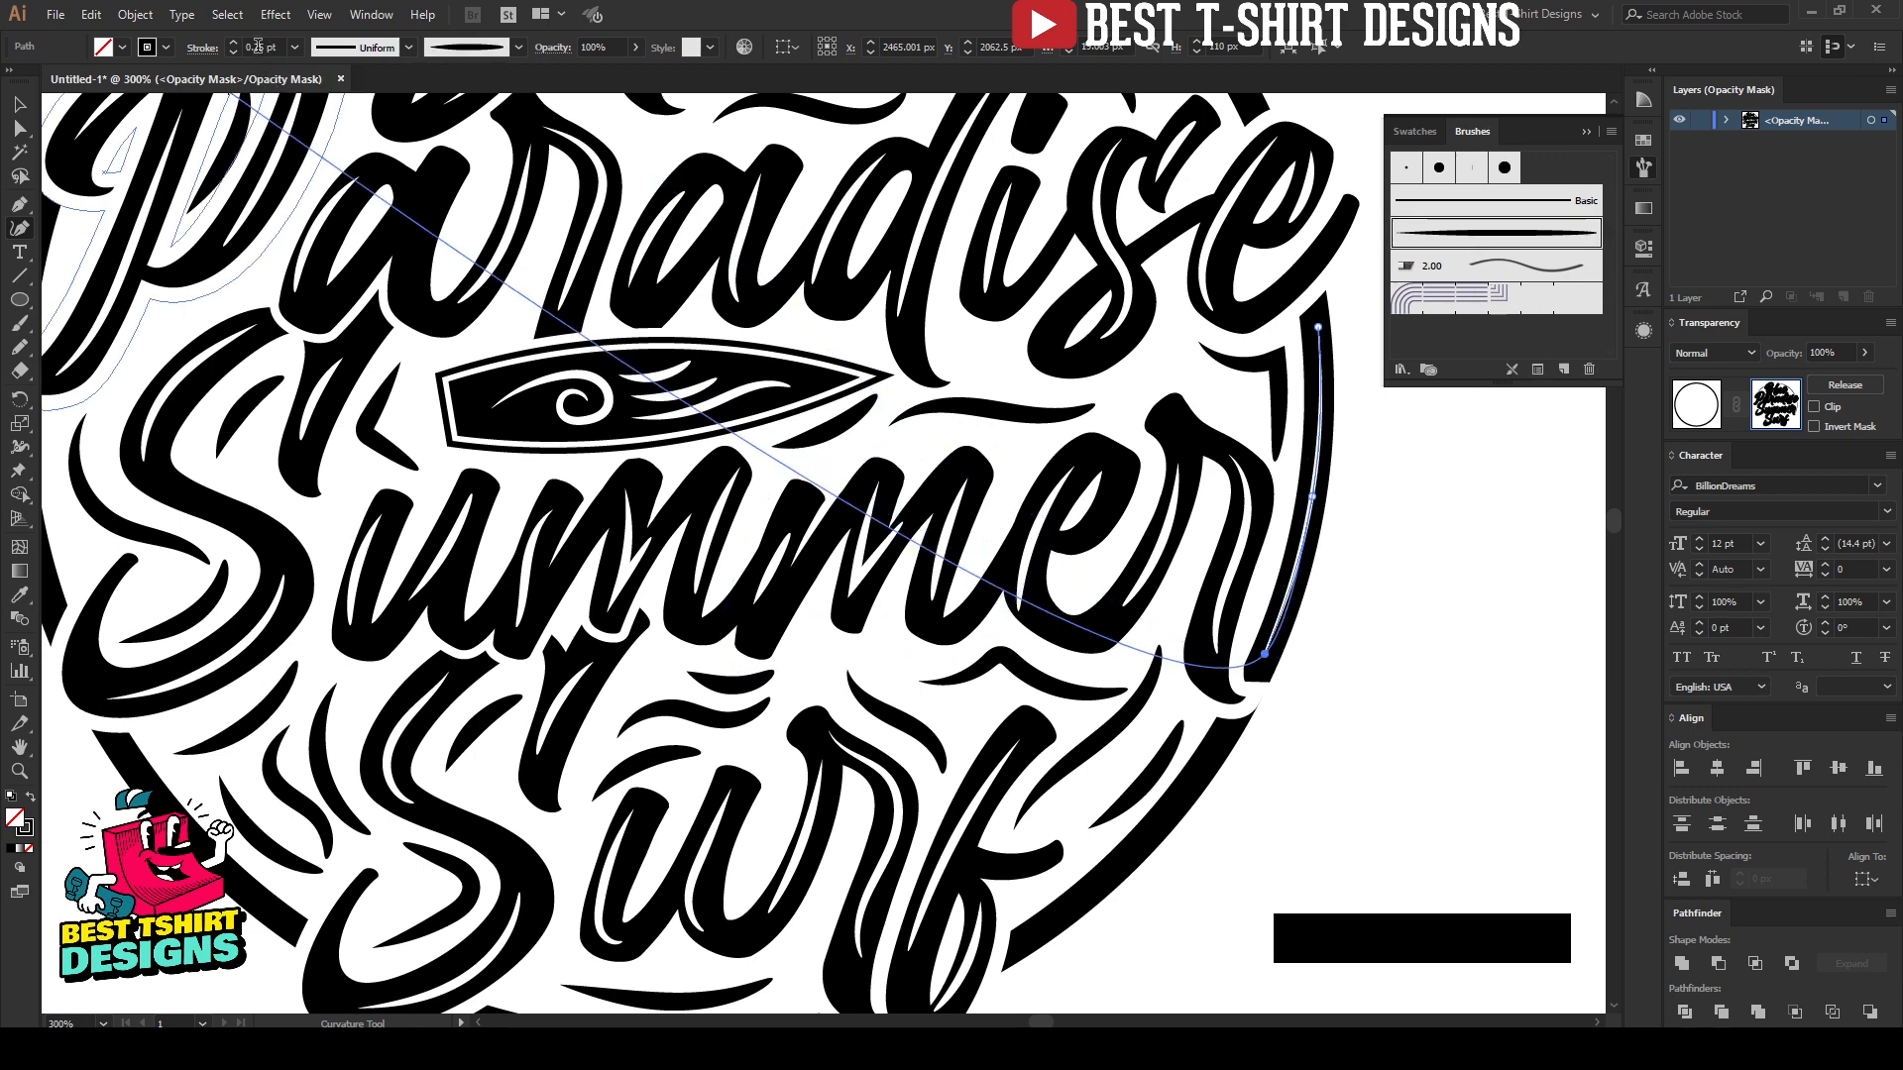
scroll(982, 436, up, 3)
key(Escape)
scroll(981, 436, down, 4)
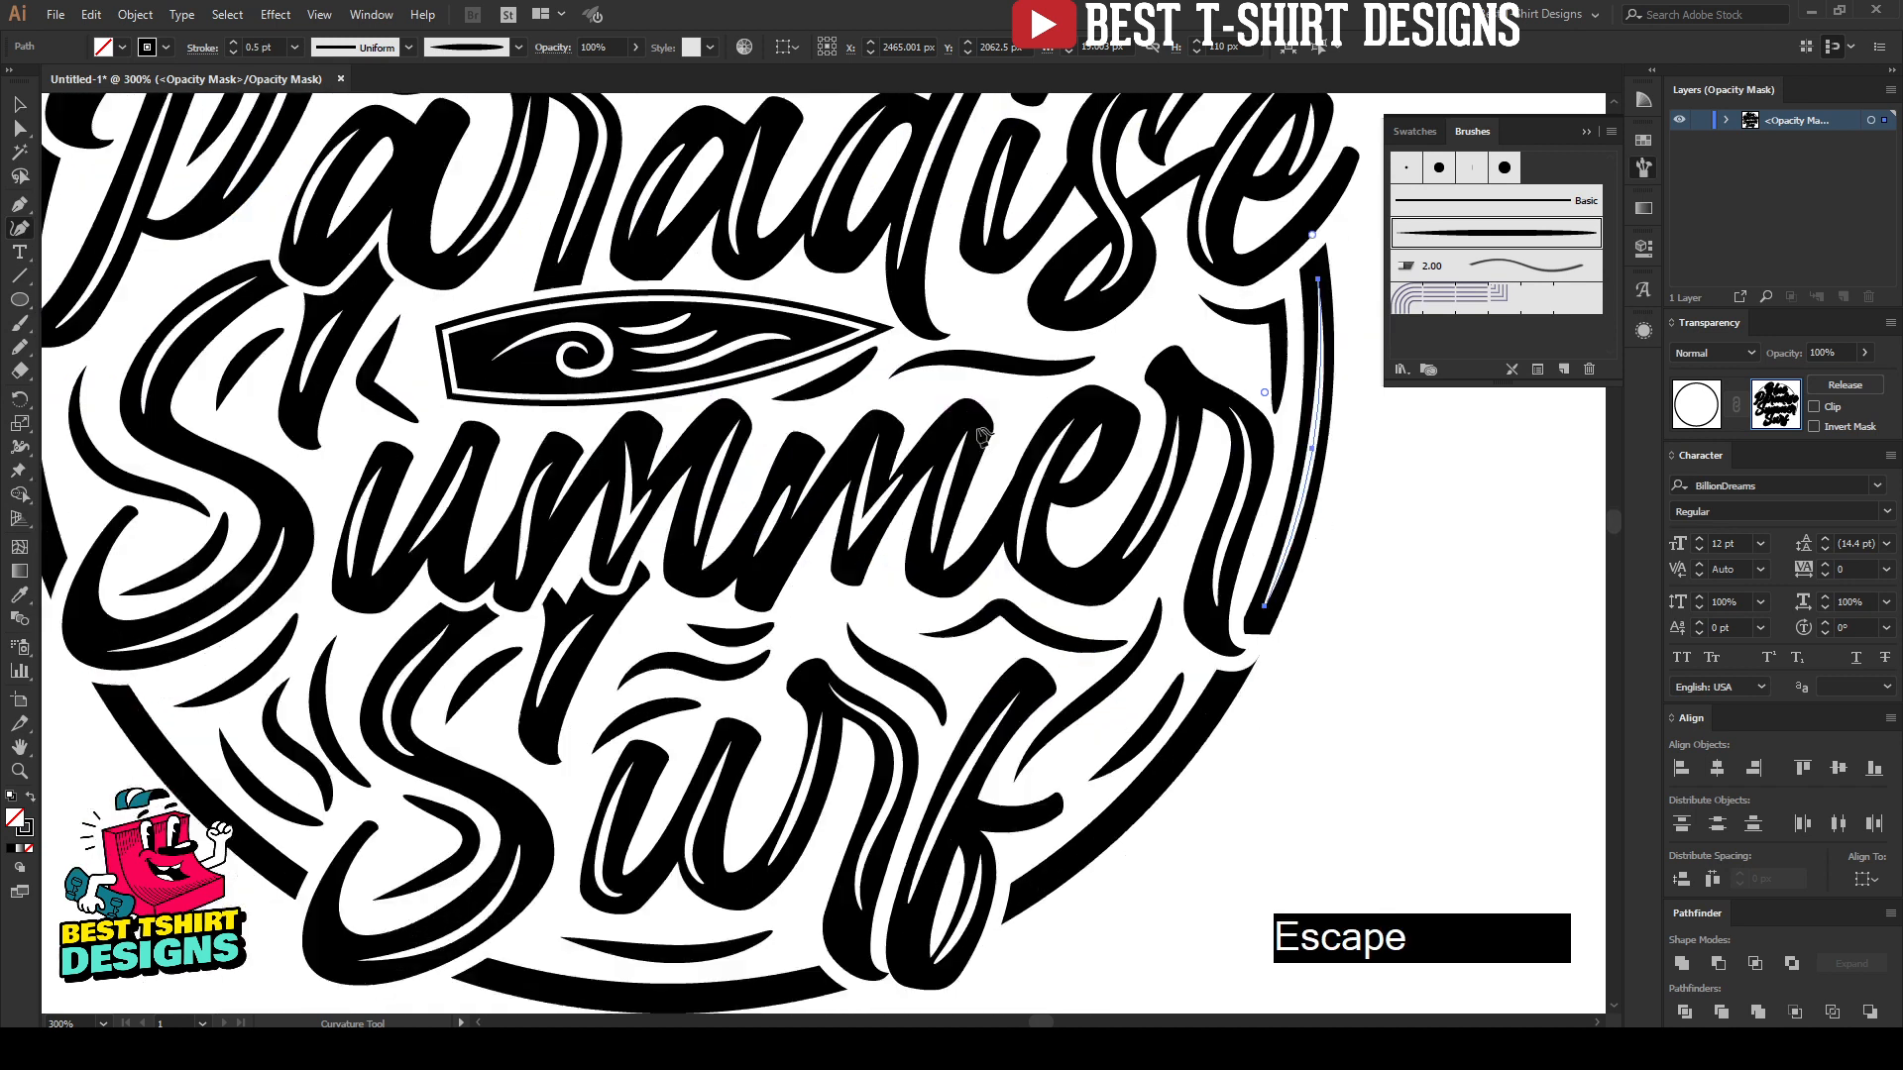
Step: Draw a three-point curved highlight path along the lower-right arc, from below "Summer" to the "f" of "Surf", using the tapered art brush at 0.5 pt
scroll(982, 437, down, 3)
click(1217, 527)
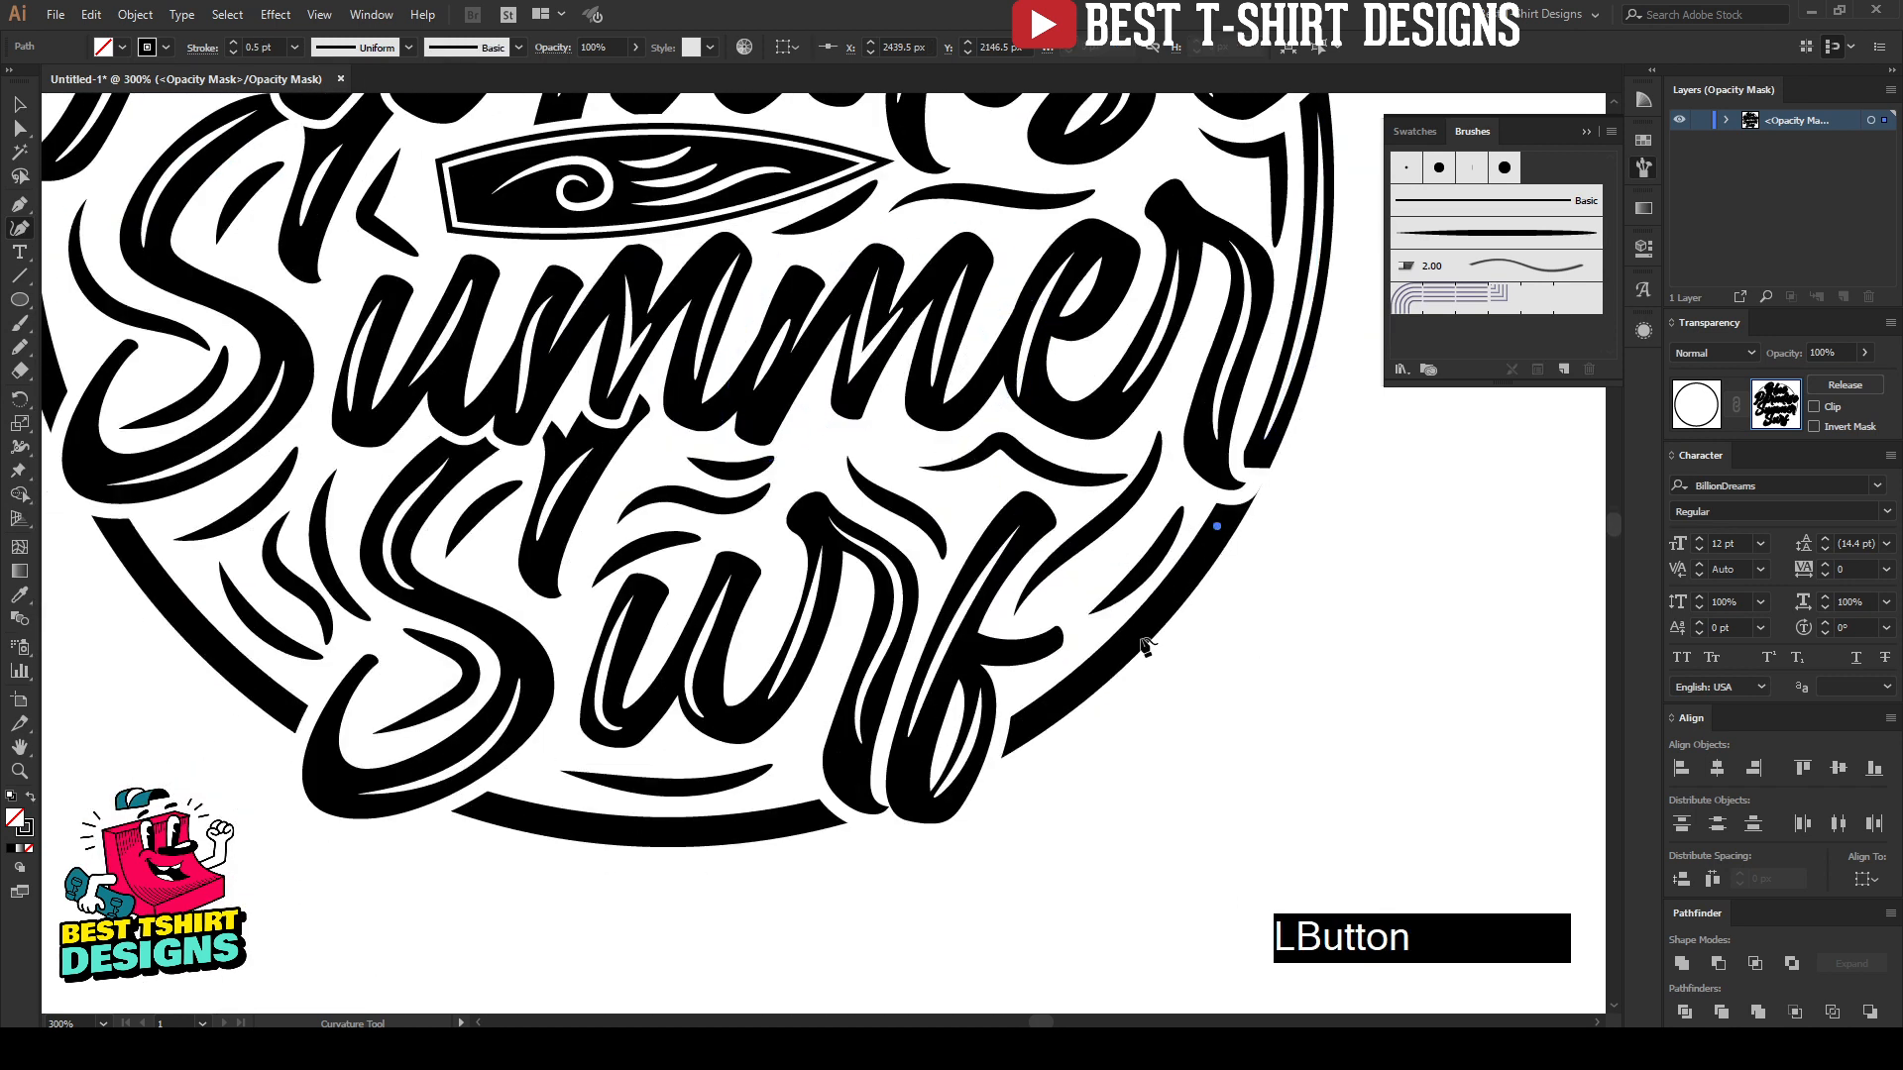
click(1120, 647)
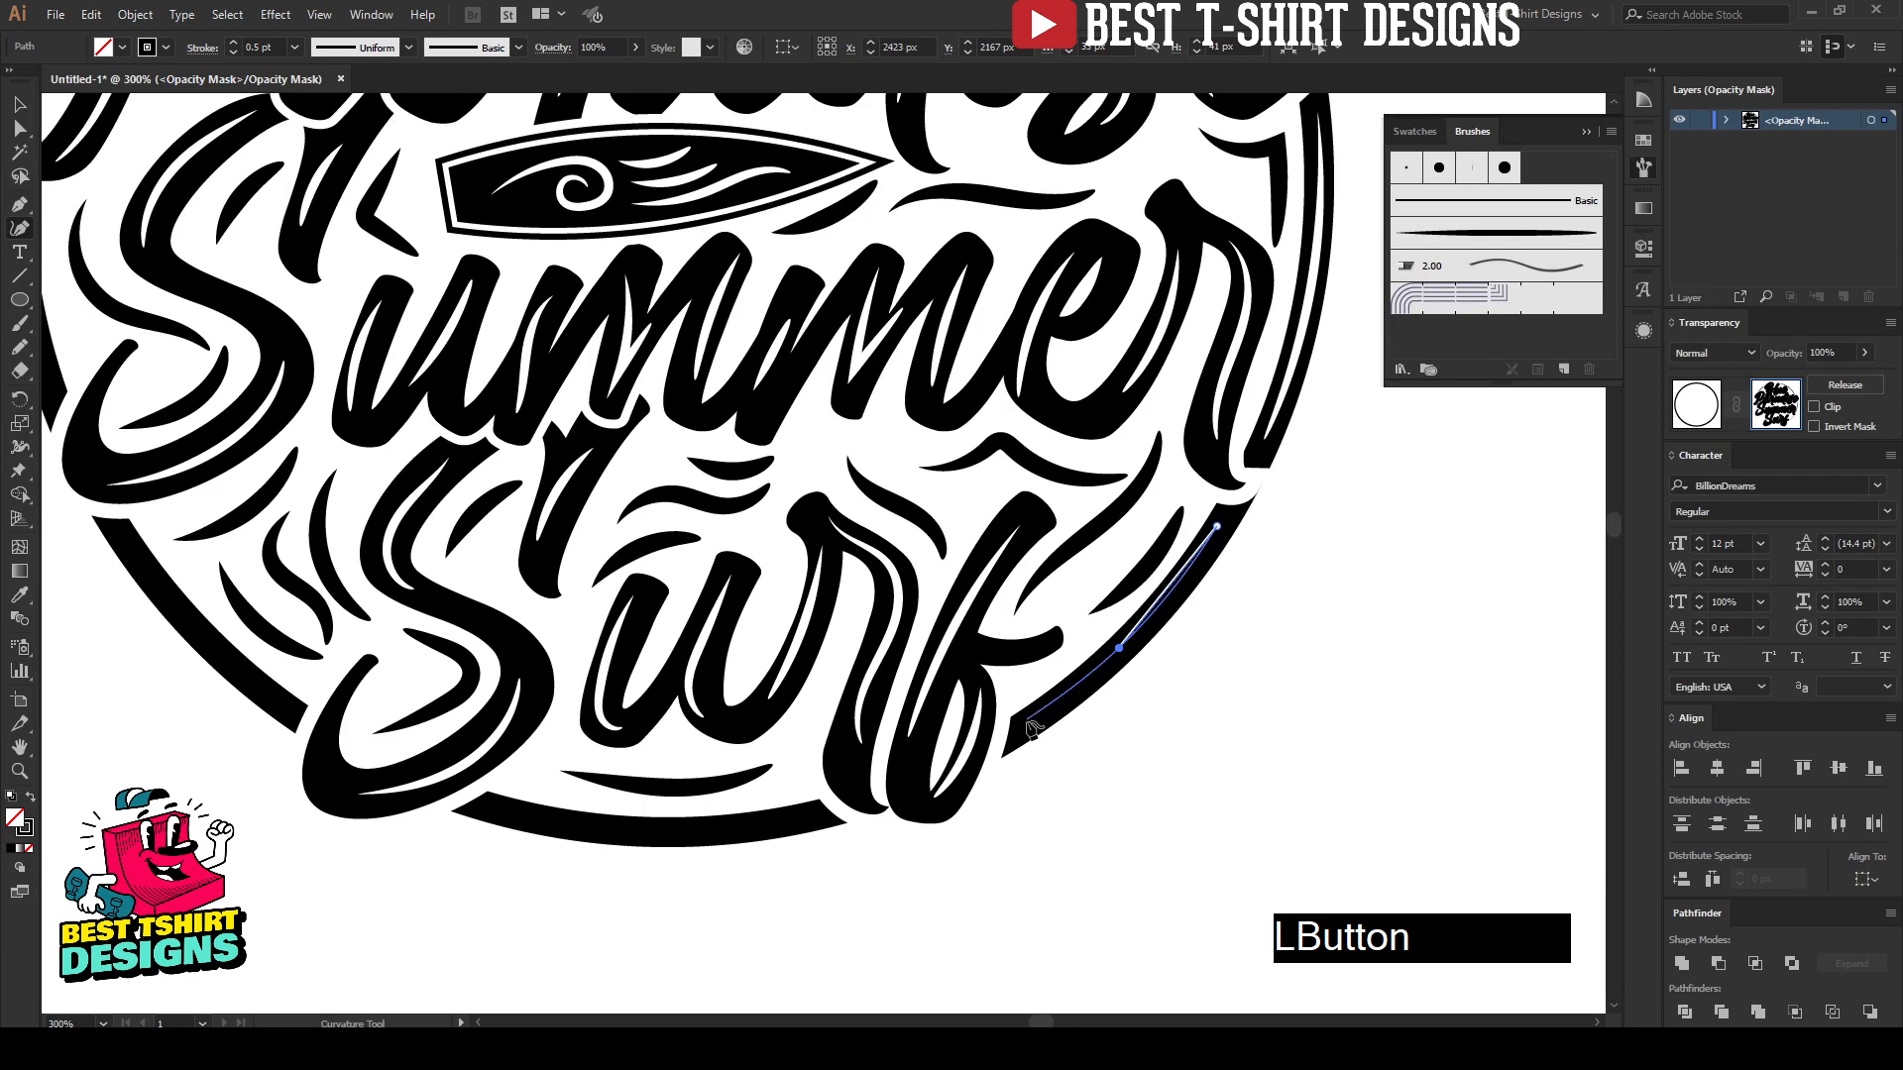
click(1032, 724)
click(1123, 647)
key(Escape)
click(1497, 233)
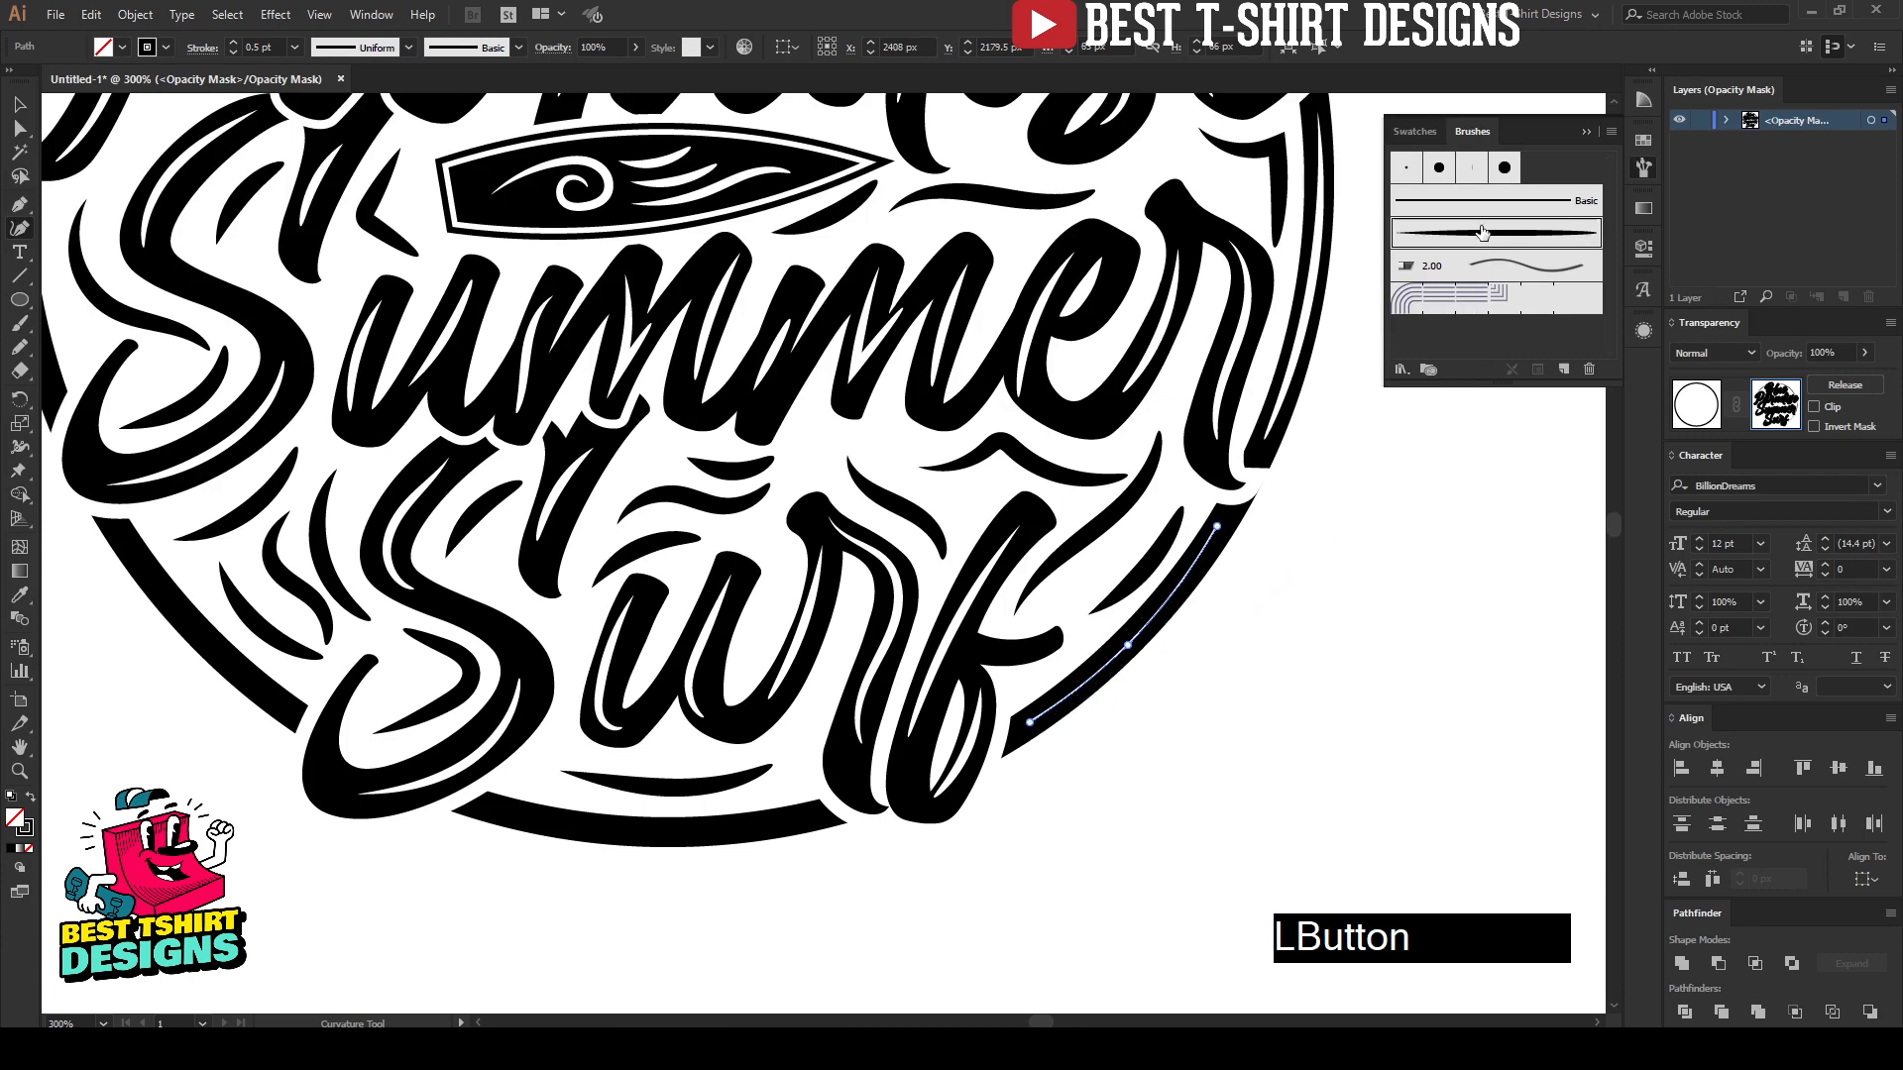
scroll(259, 47, down, 2)
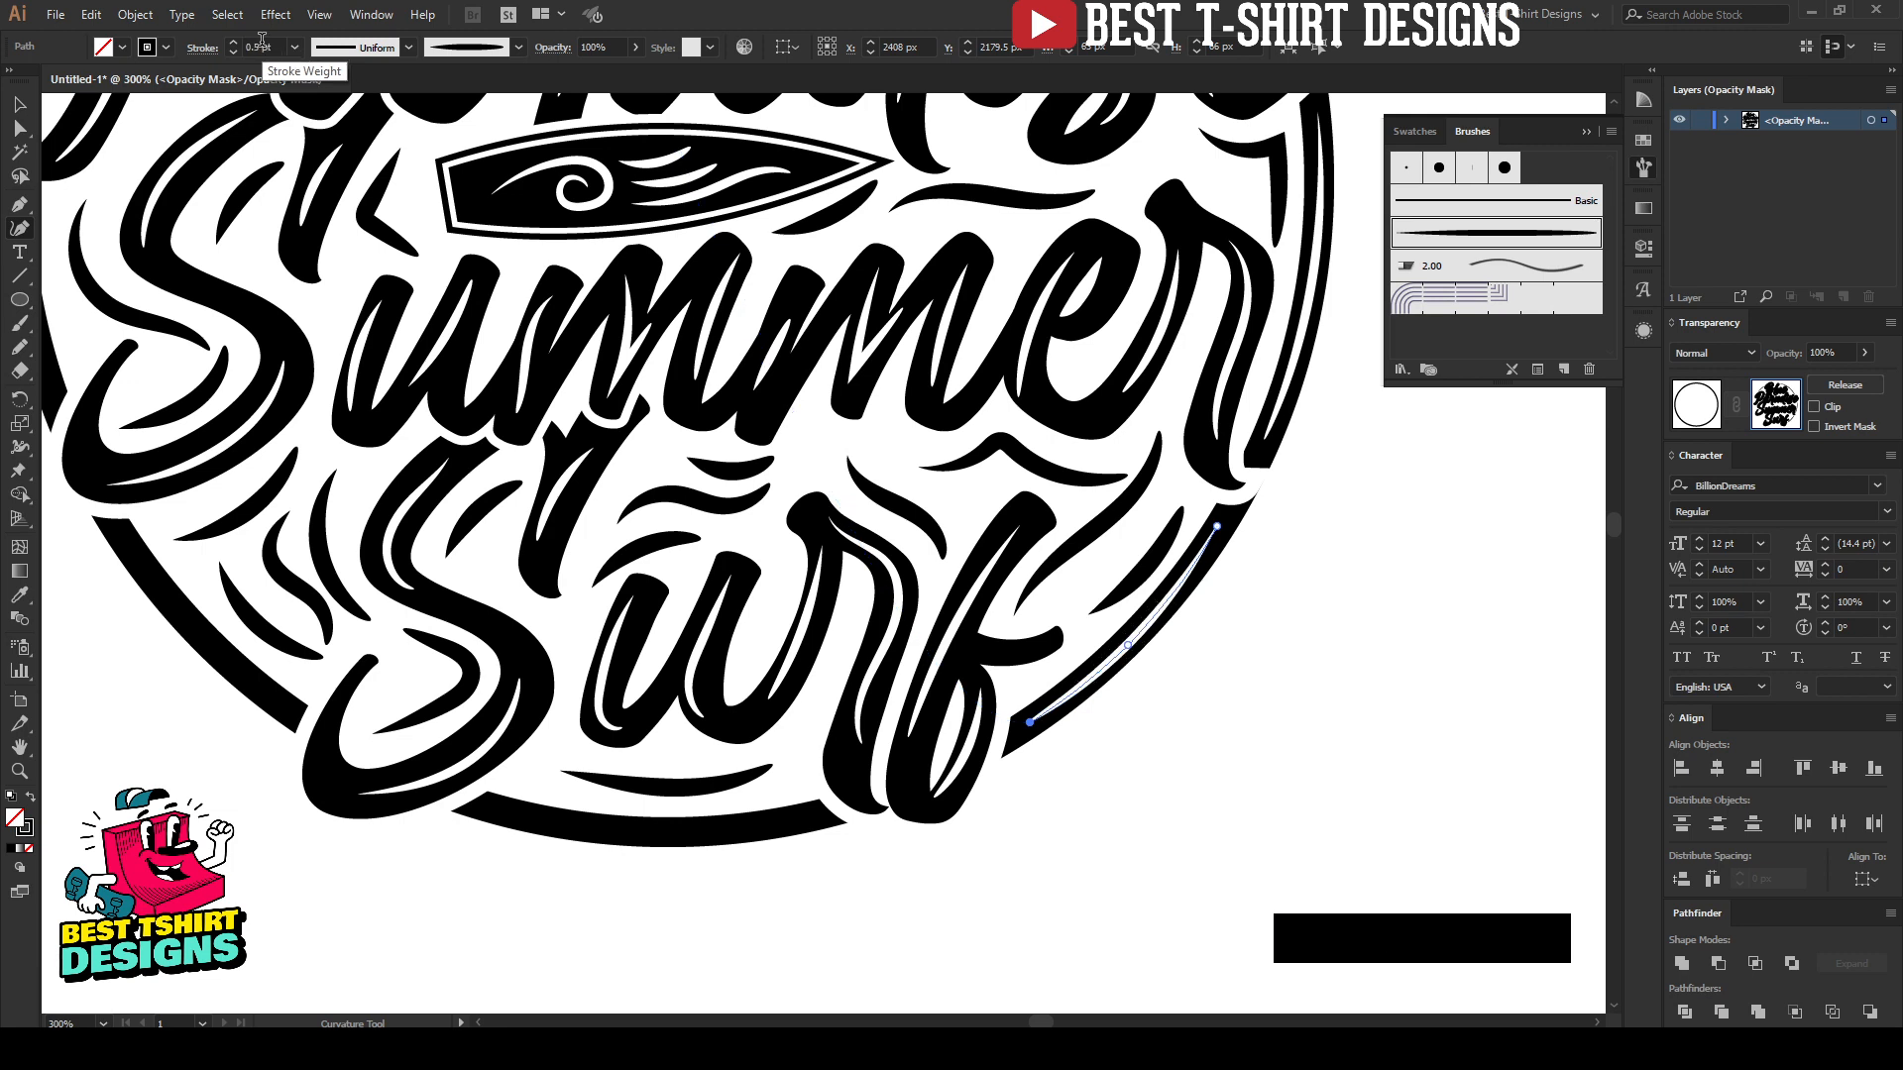
key(Escape)
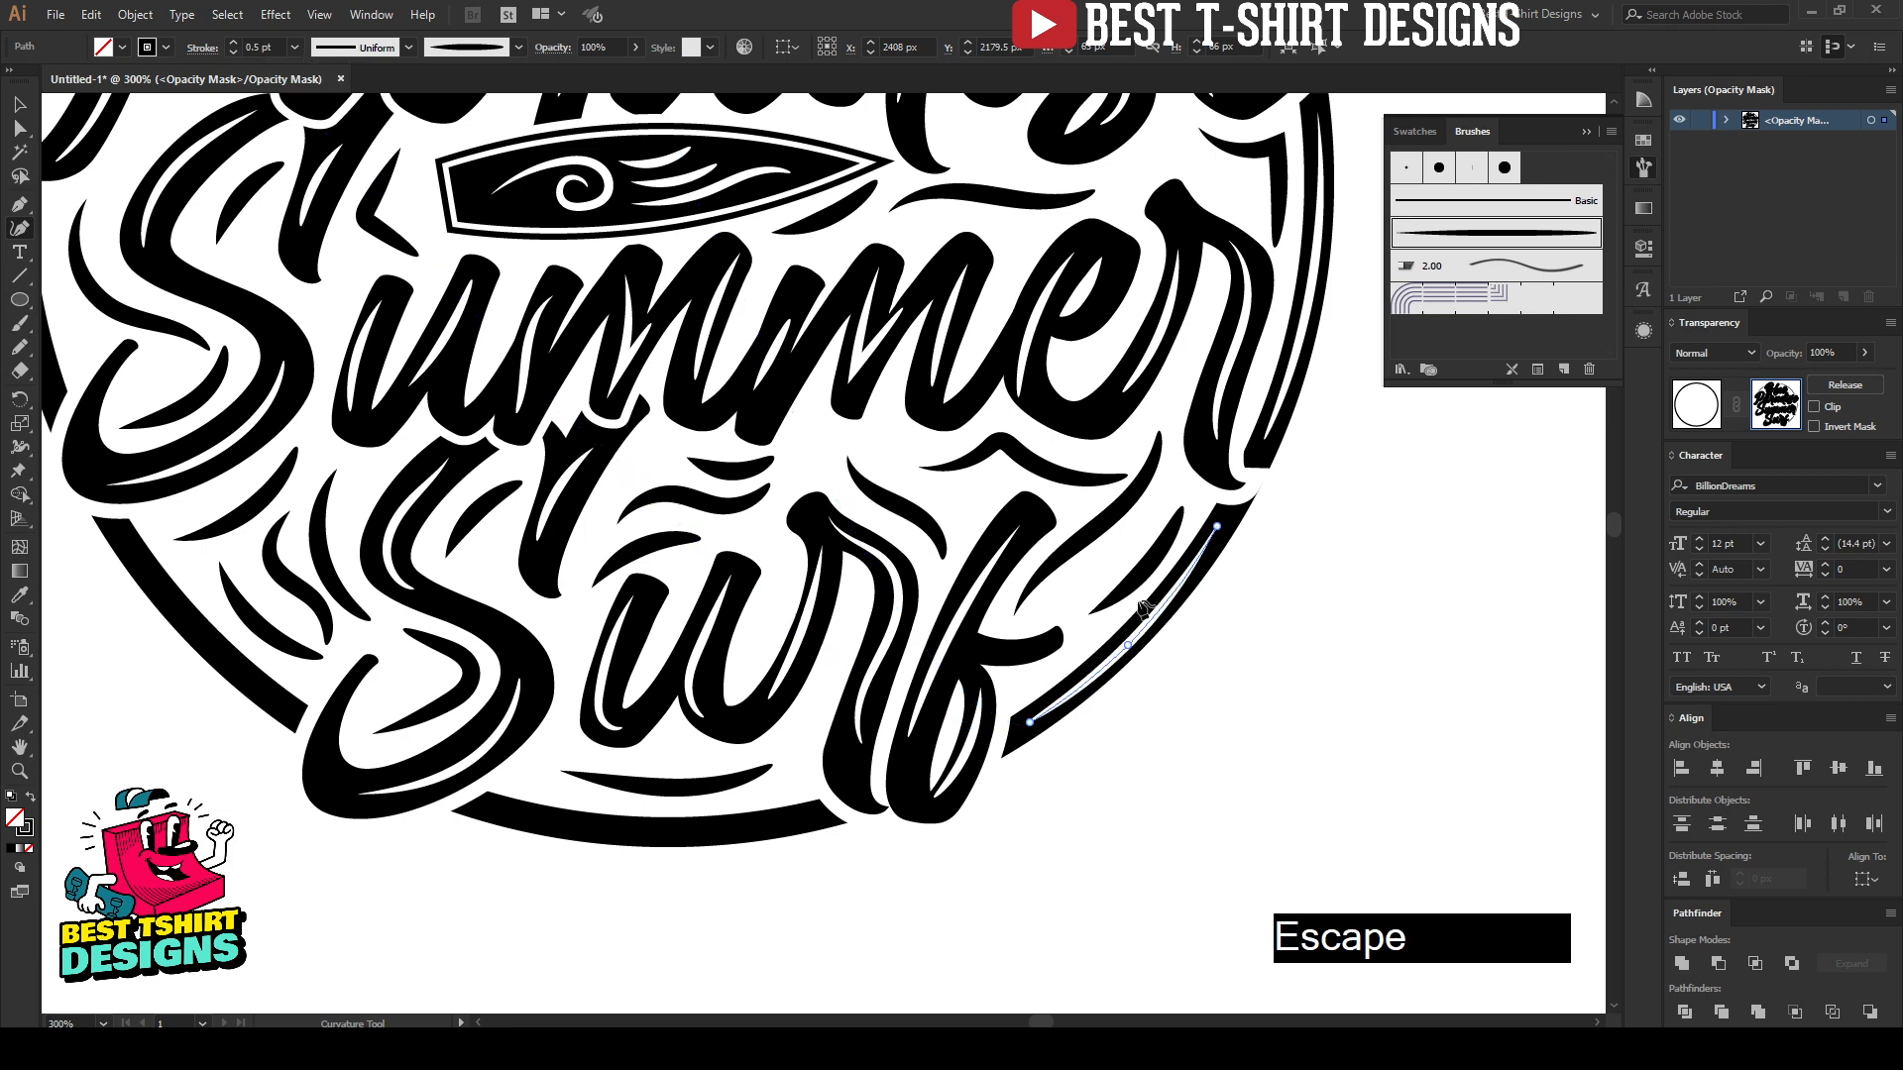
Step: Draw a three-point curved highlight path along the bottom arc beneath "Surf" and give it the tapered art brush at 0.5 pt
click(492, 810)
click(637, 828)
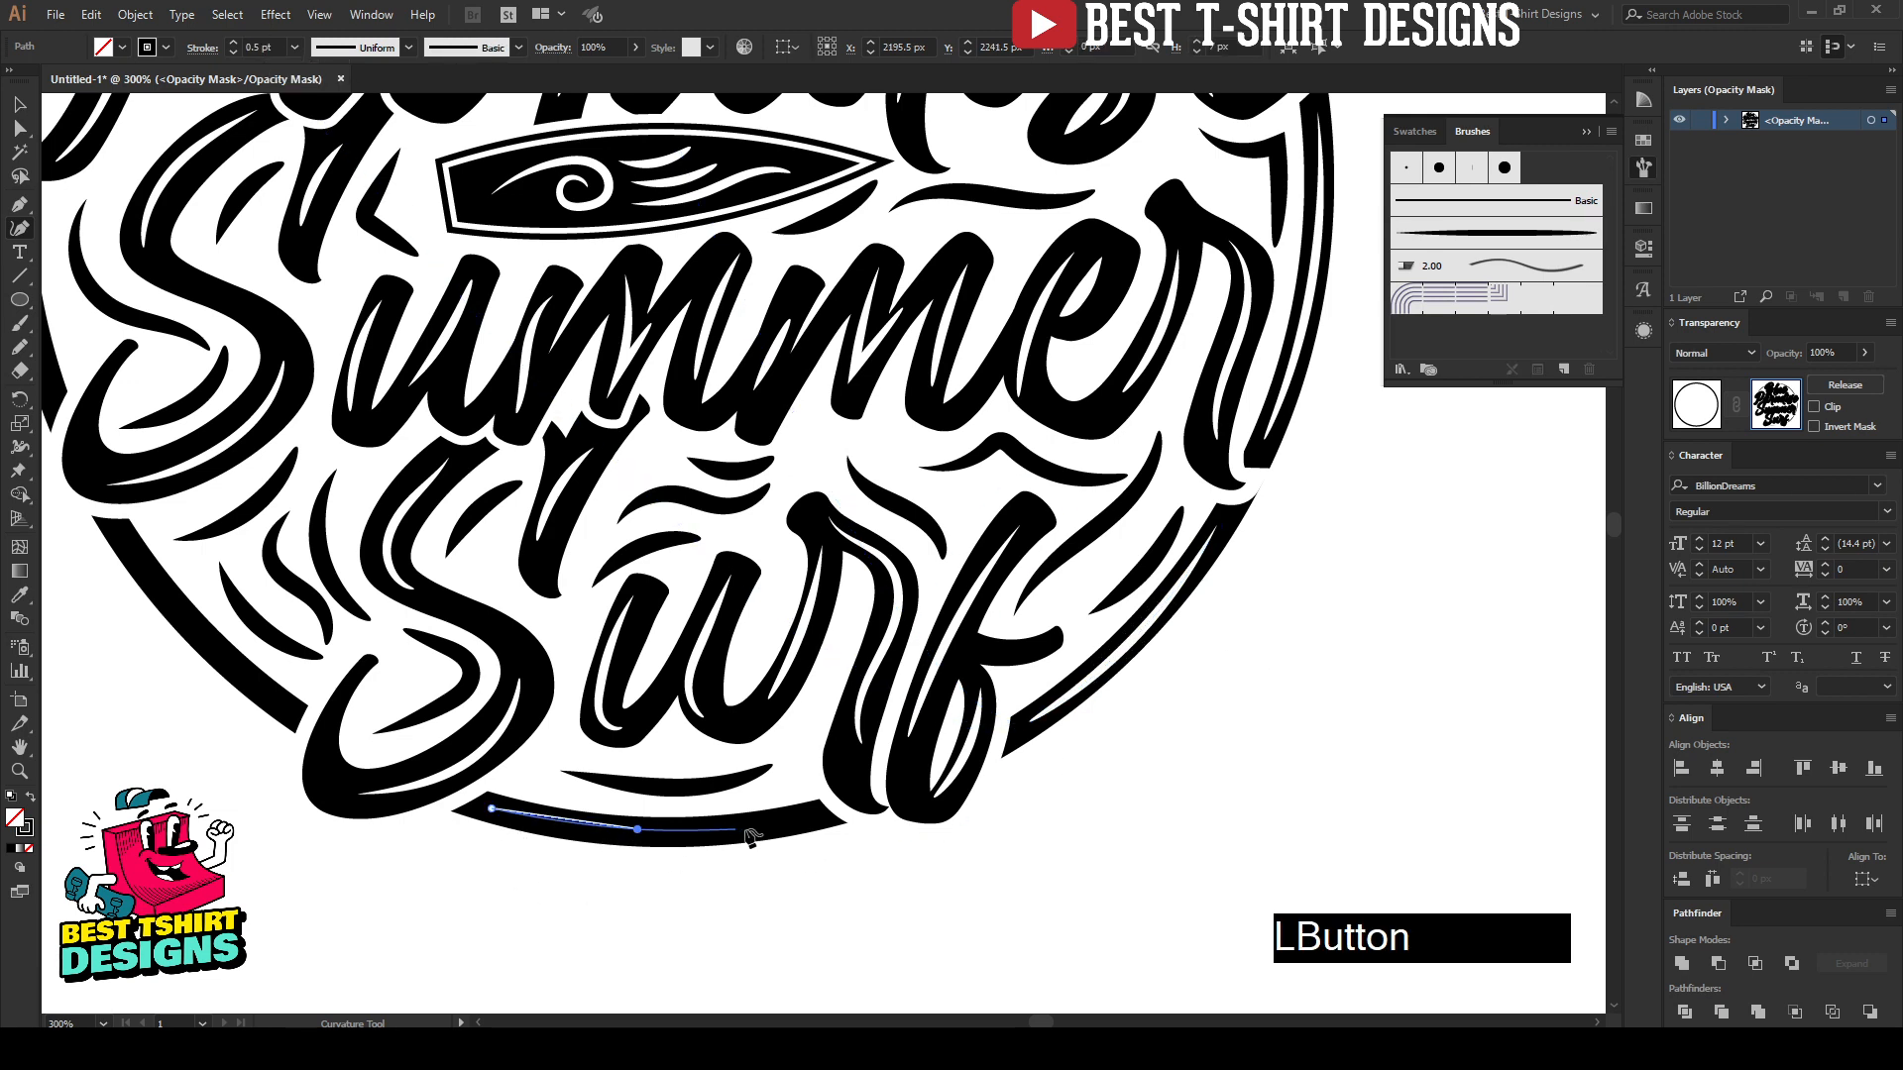
click(793, 822)
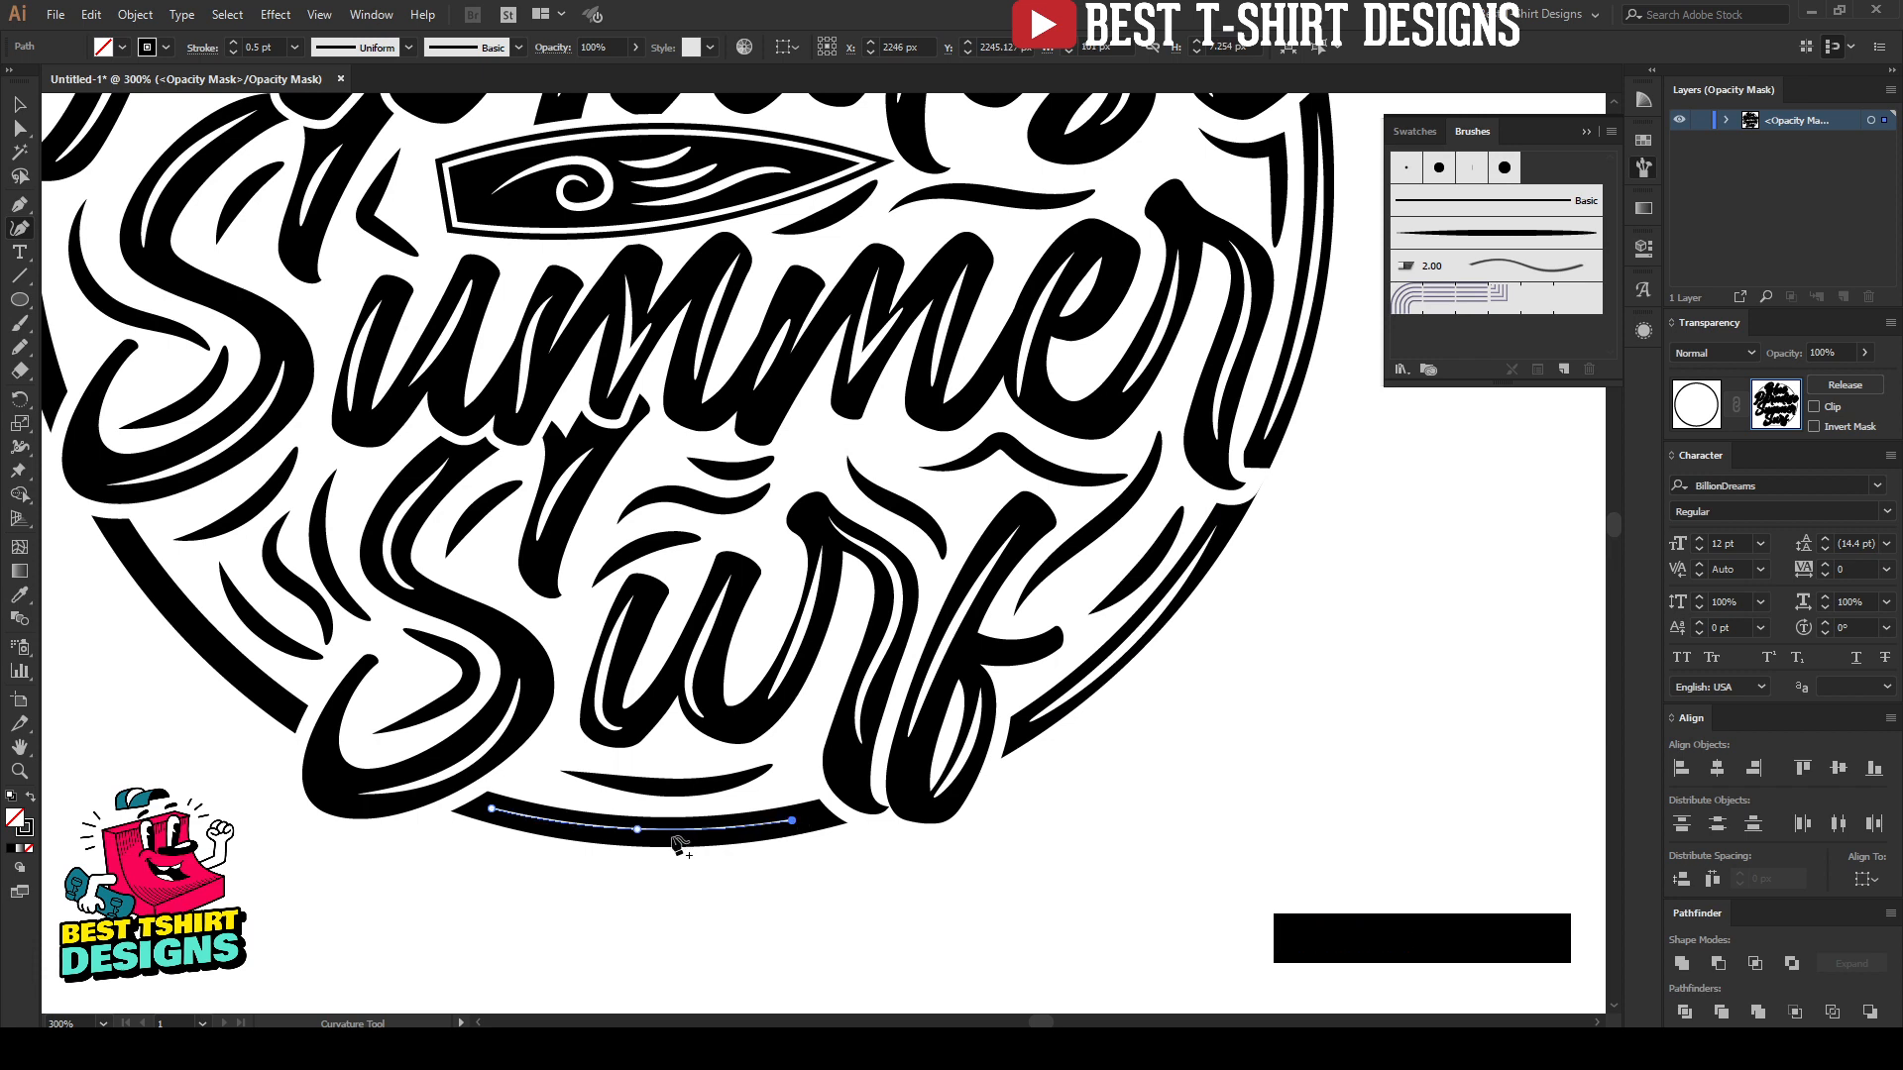
drag(637, 831, 649, 835)
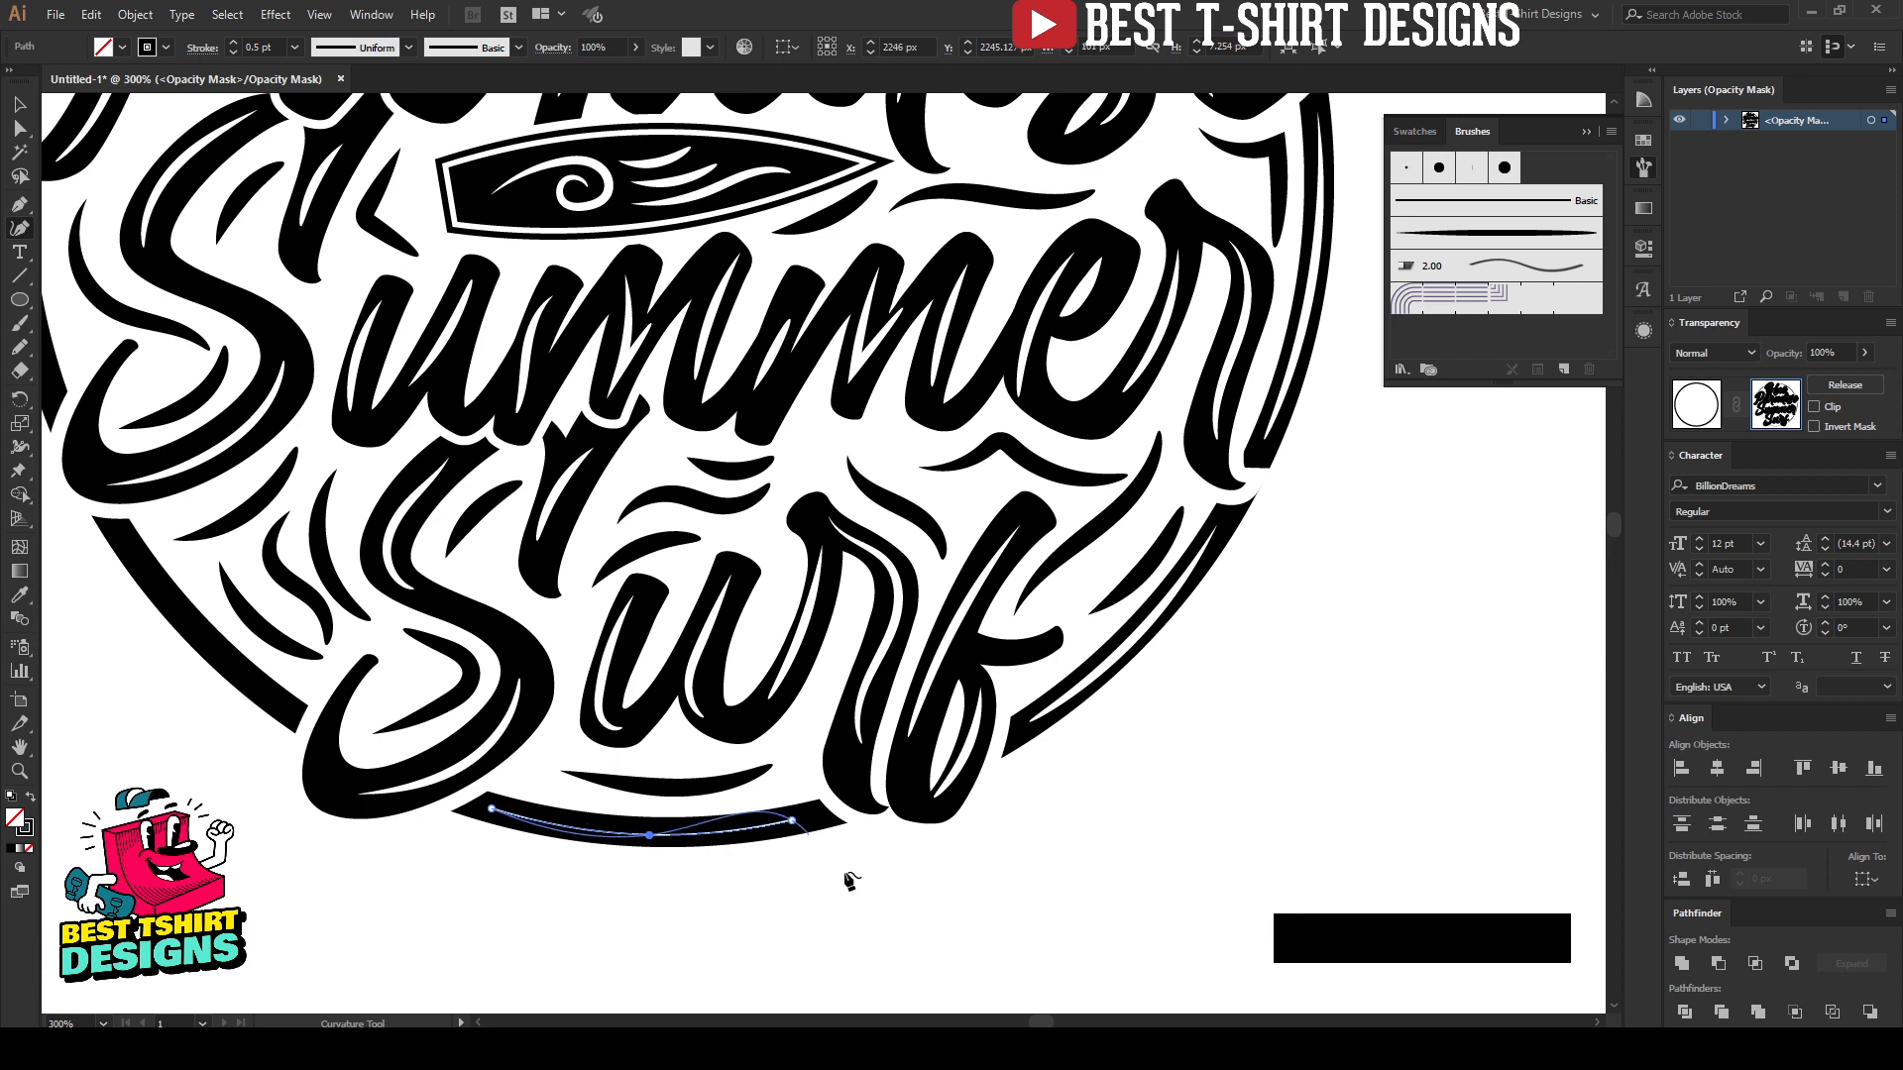
key(Escape)
click(1476, 243)
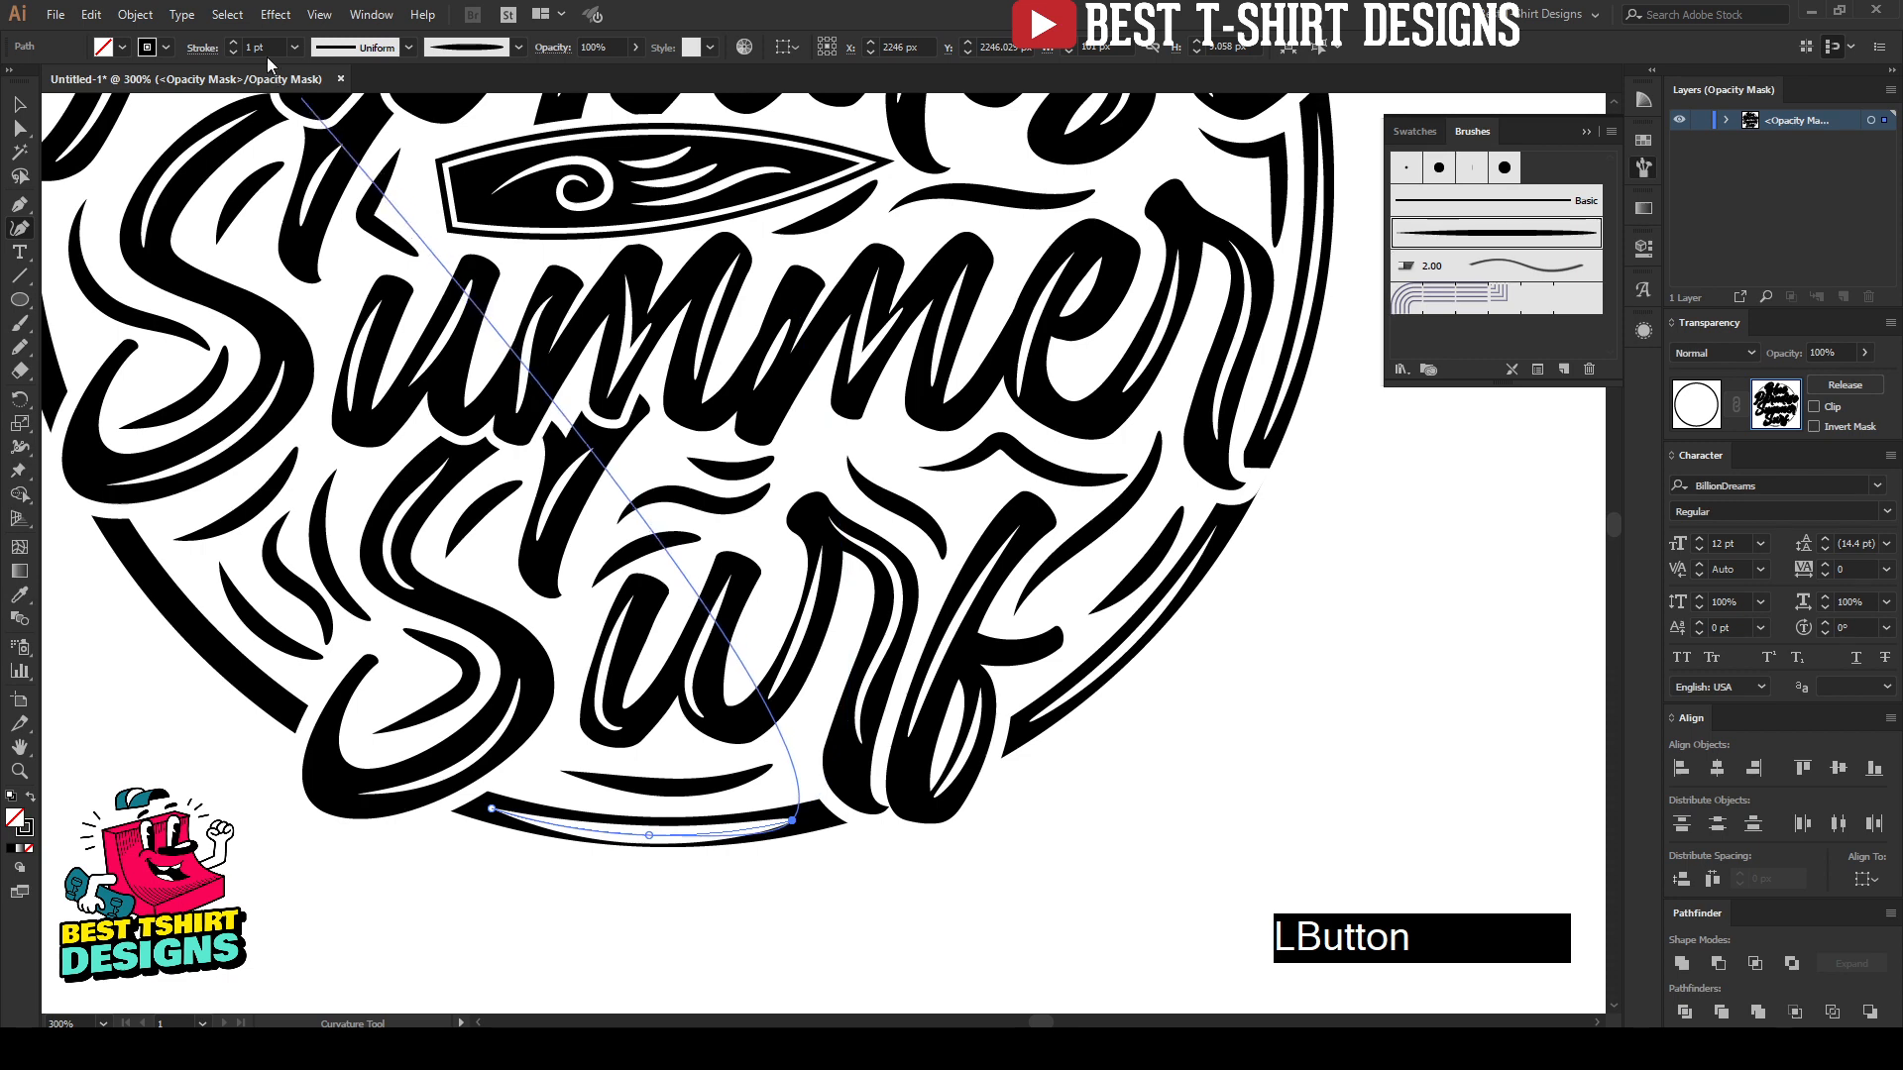
drag(211, 620, 489, 699)
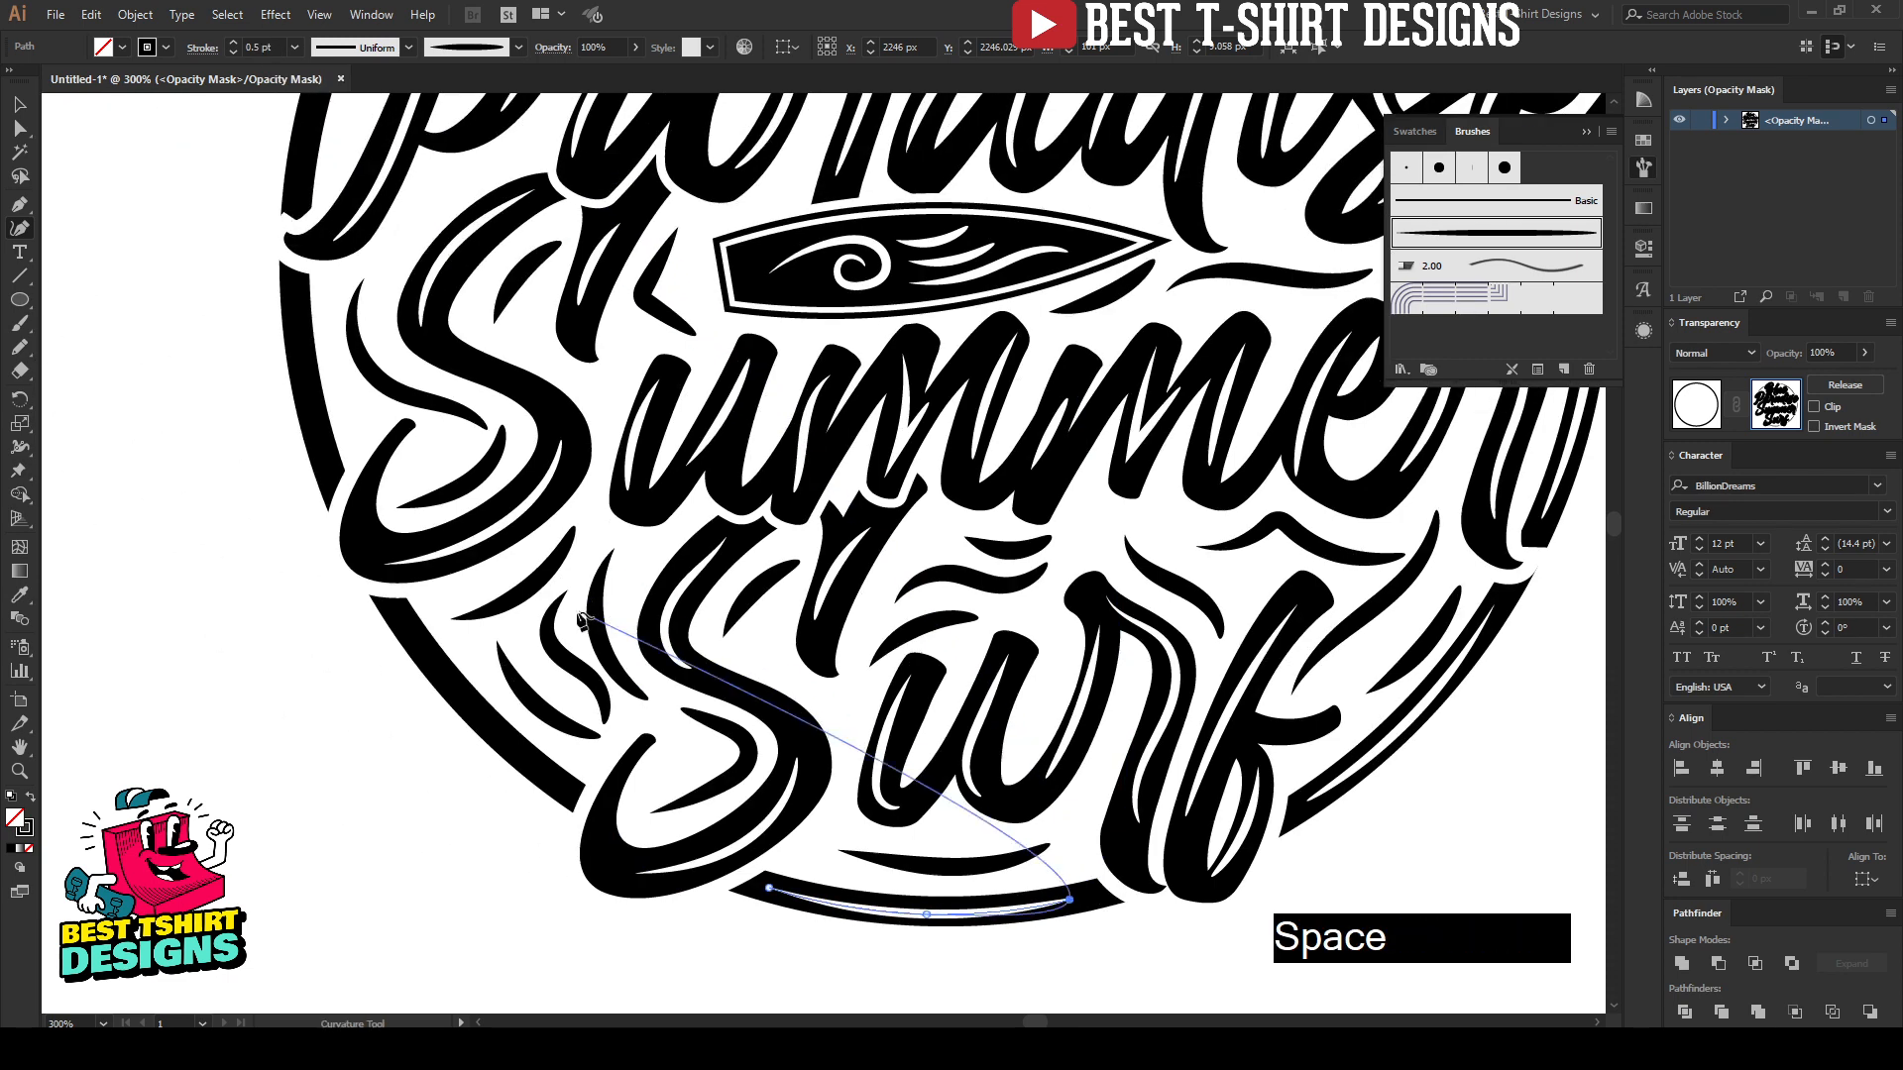
key(Escape)
Step: Draw a three-point curved highlight path along the lower-left arc beside "Surf" and give it the tapered art brush at 0.5 pt
click(404, 623)
click(475, 713)
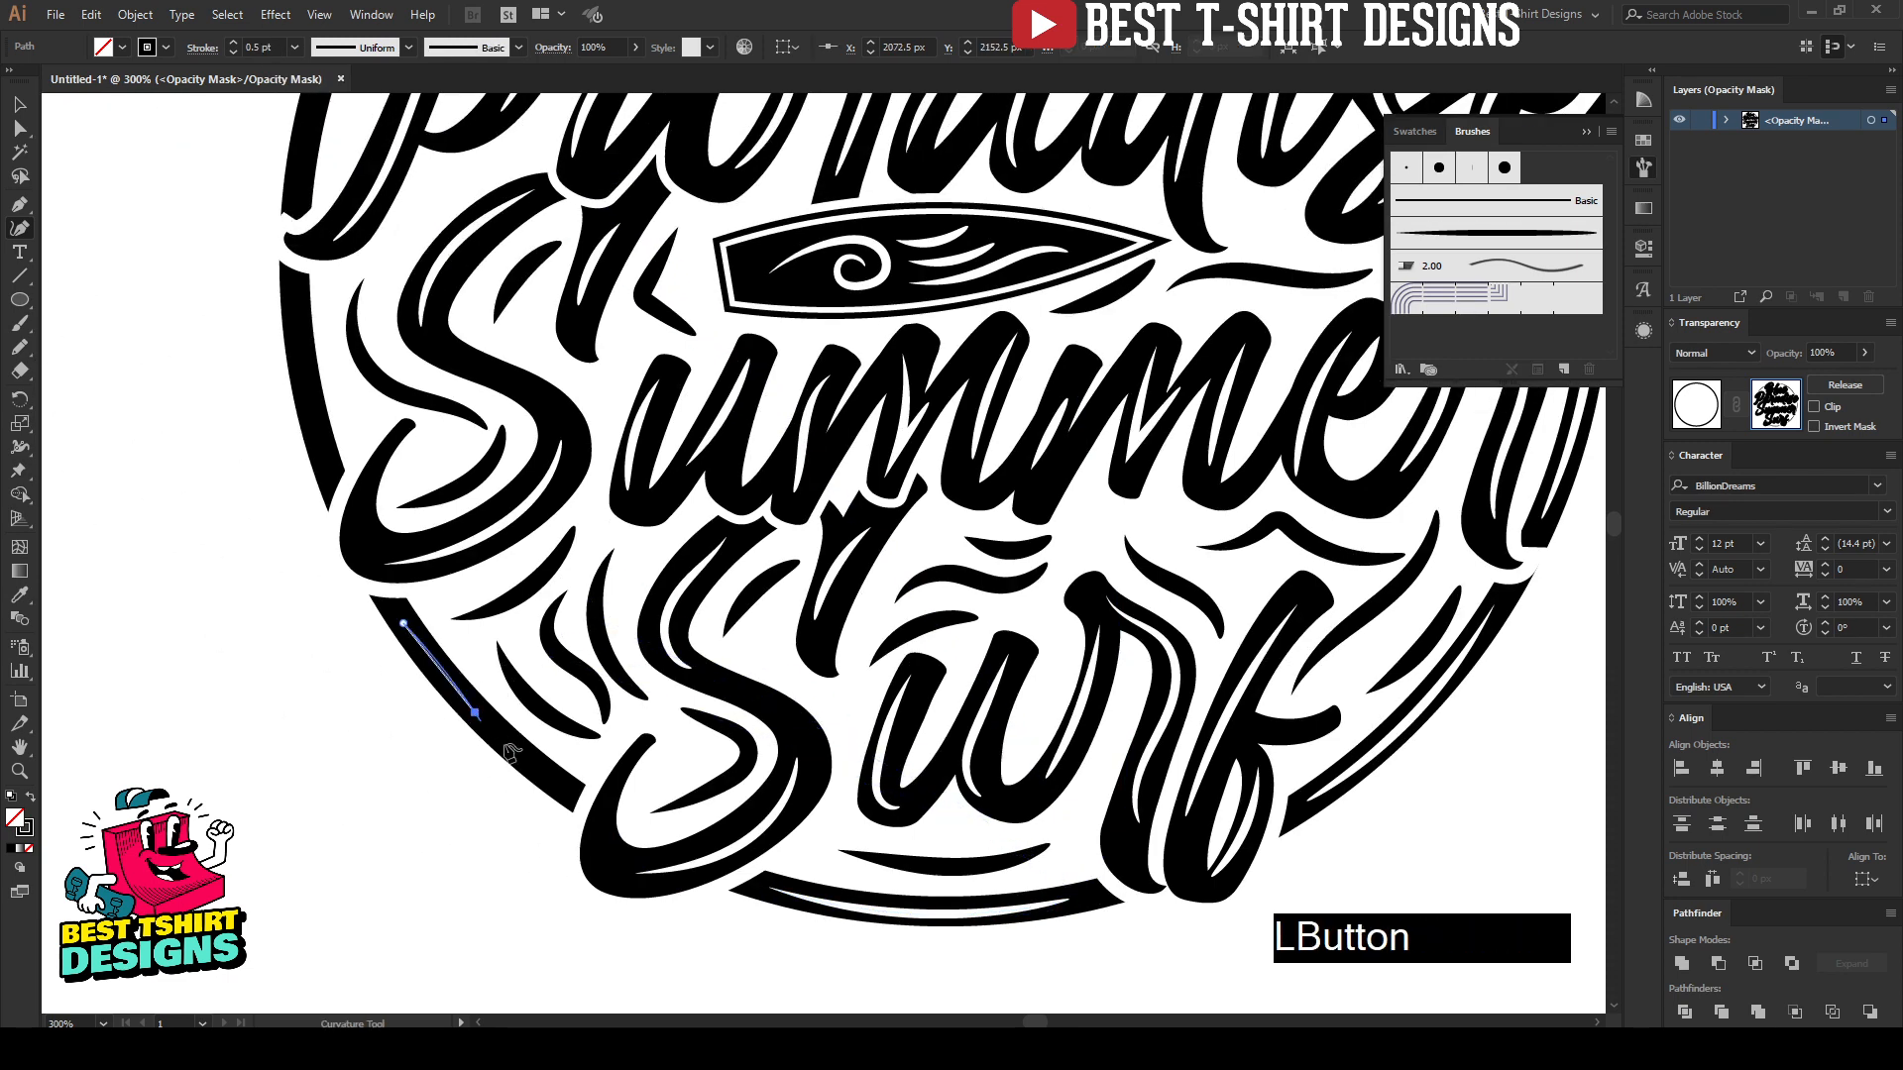
click(546, 774)
key(Escape)
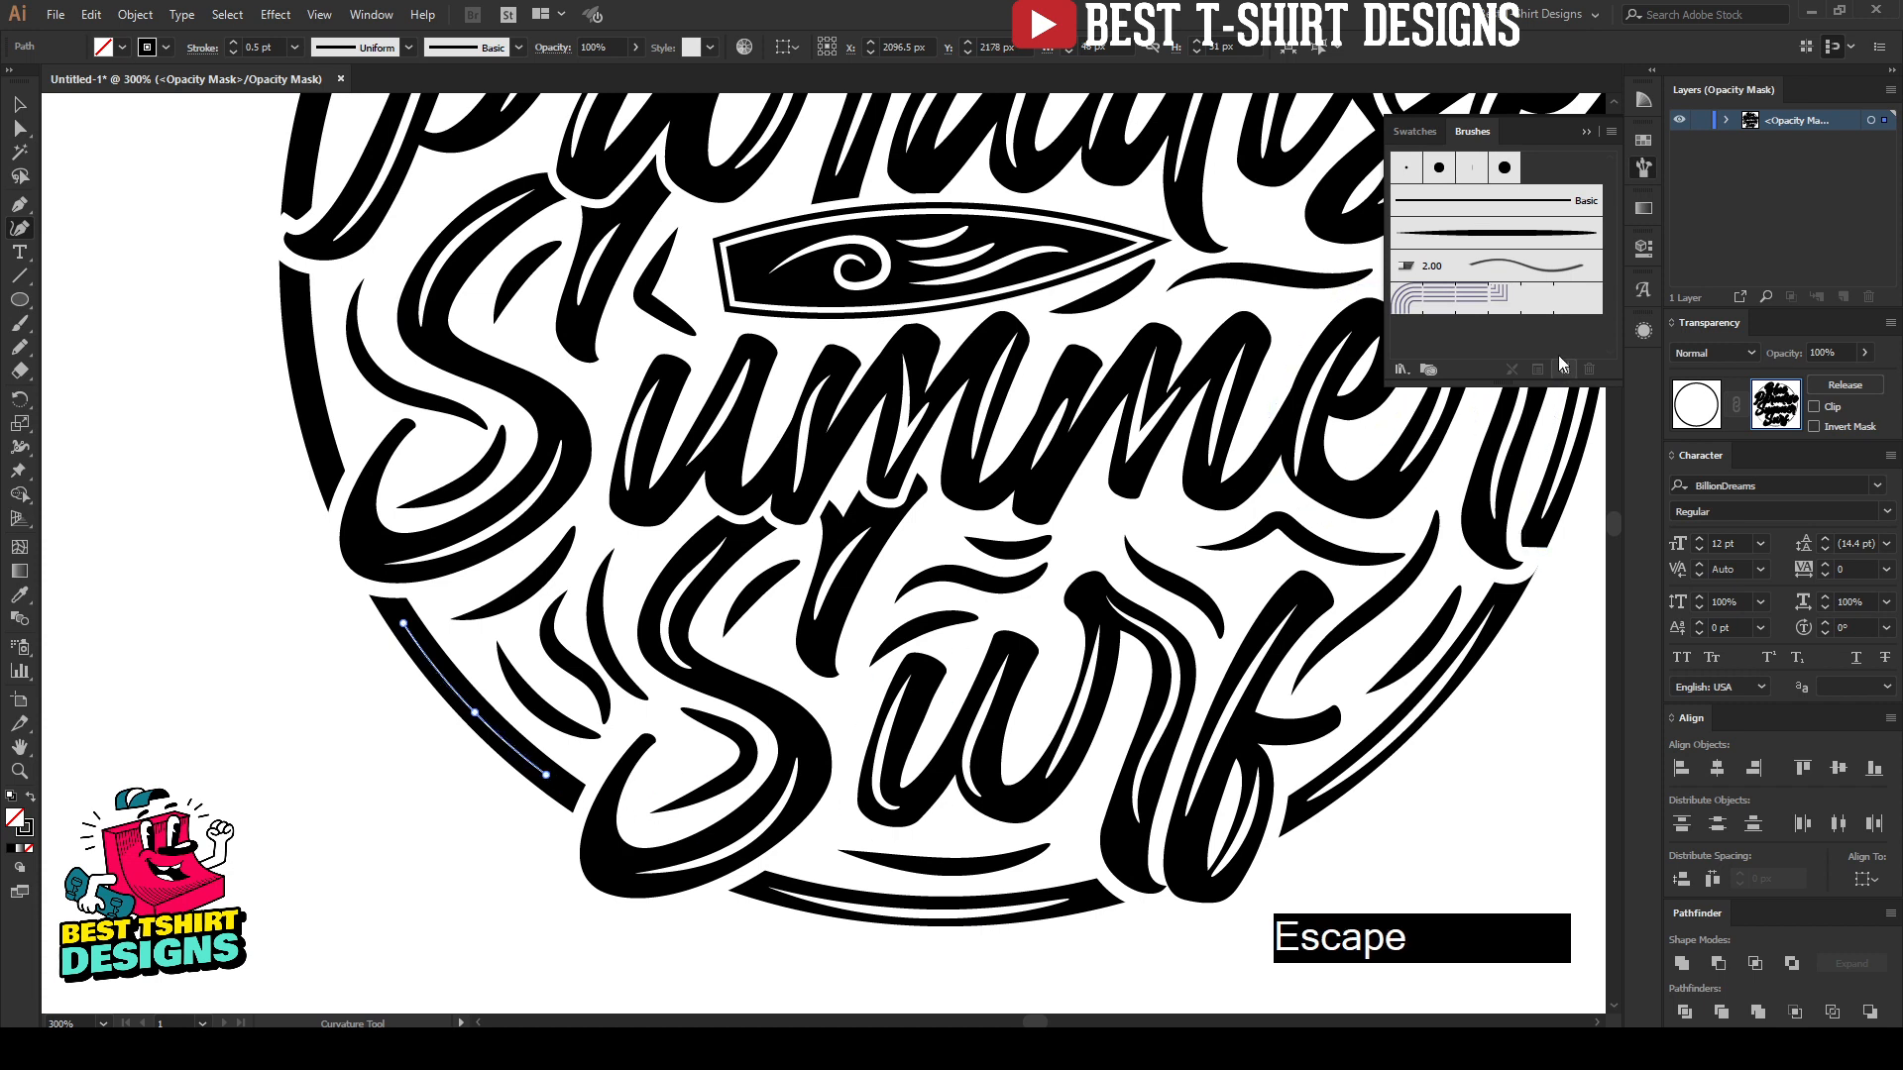
click(1480, 236)
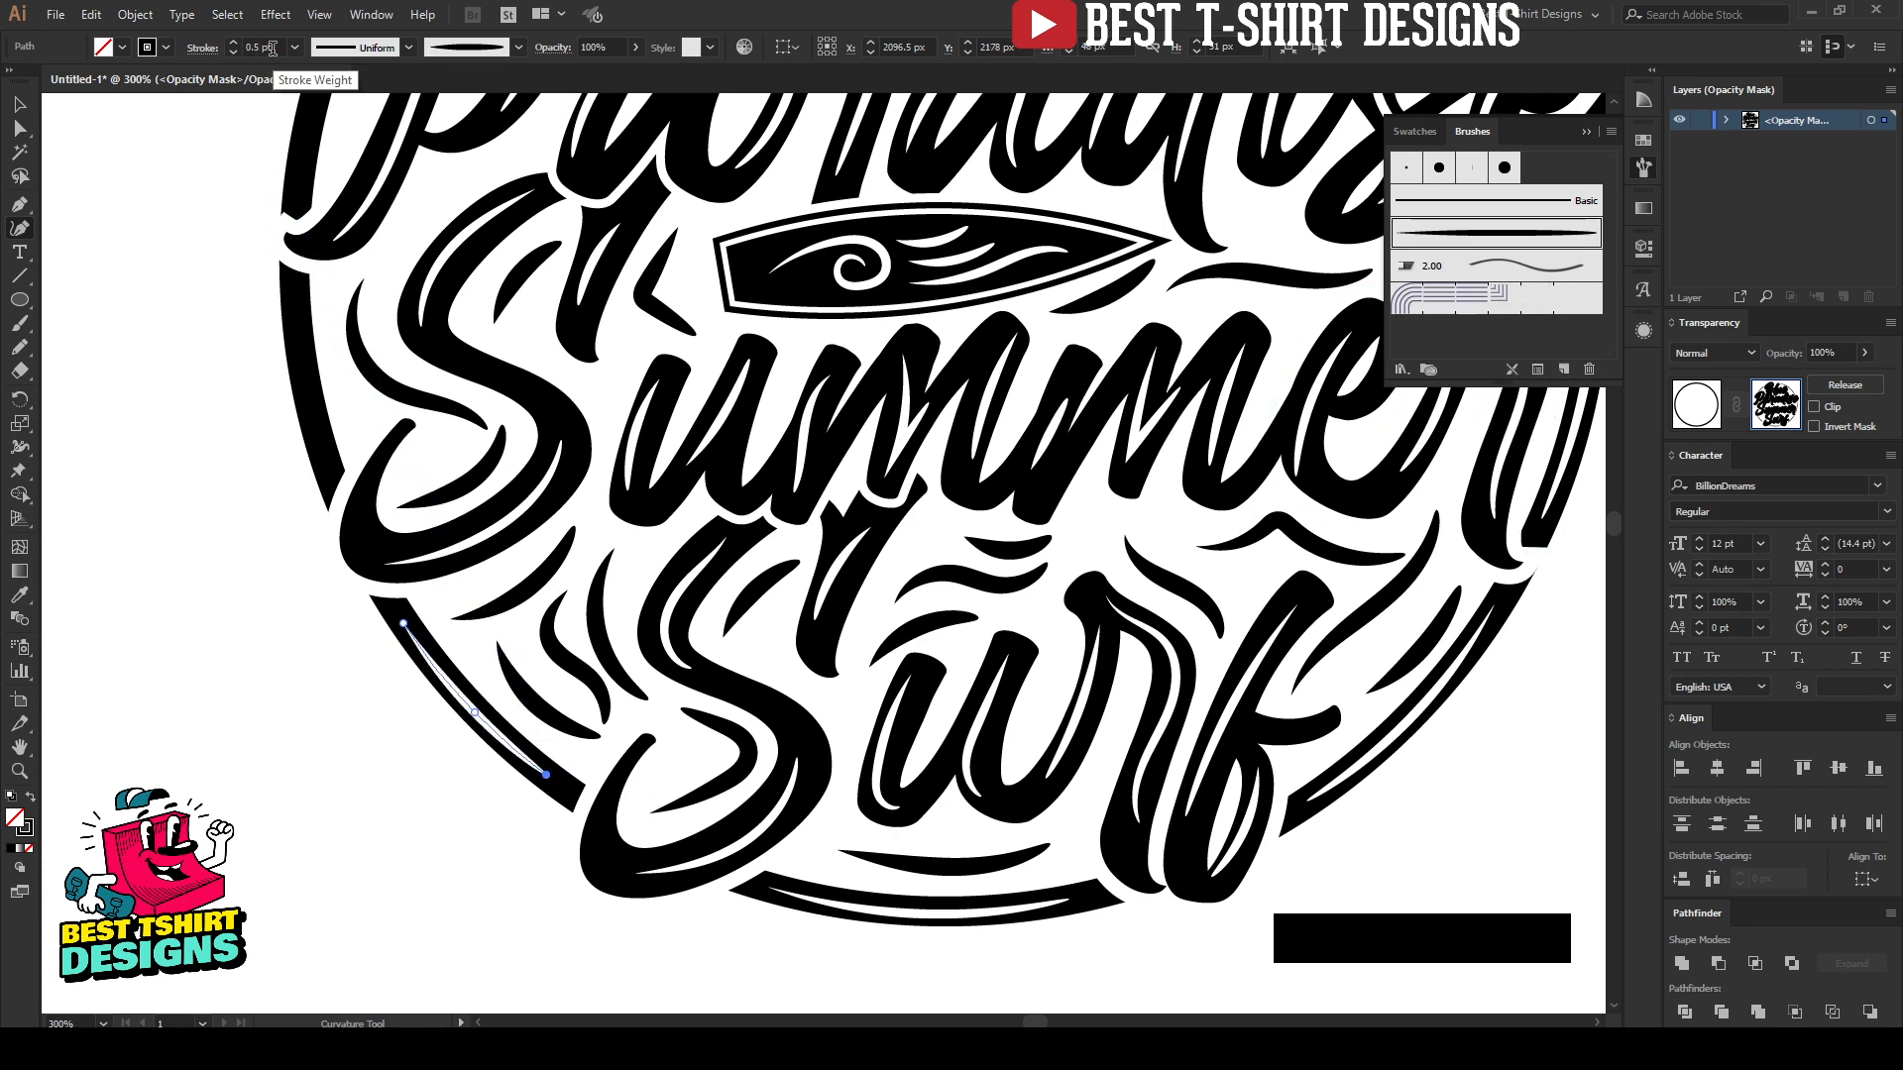
key(Escape)
Step: Draw a short three-point highlight path on the left arc beside the "P" of "Paradise" with the tapered art brush at 0.5 pt
scroll(245, 532, up, 5)
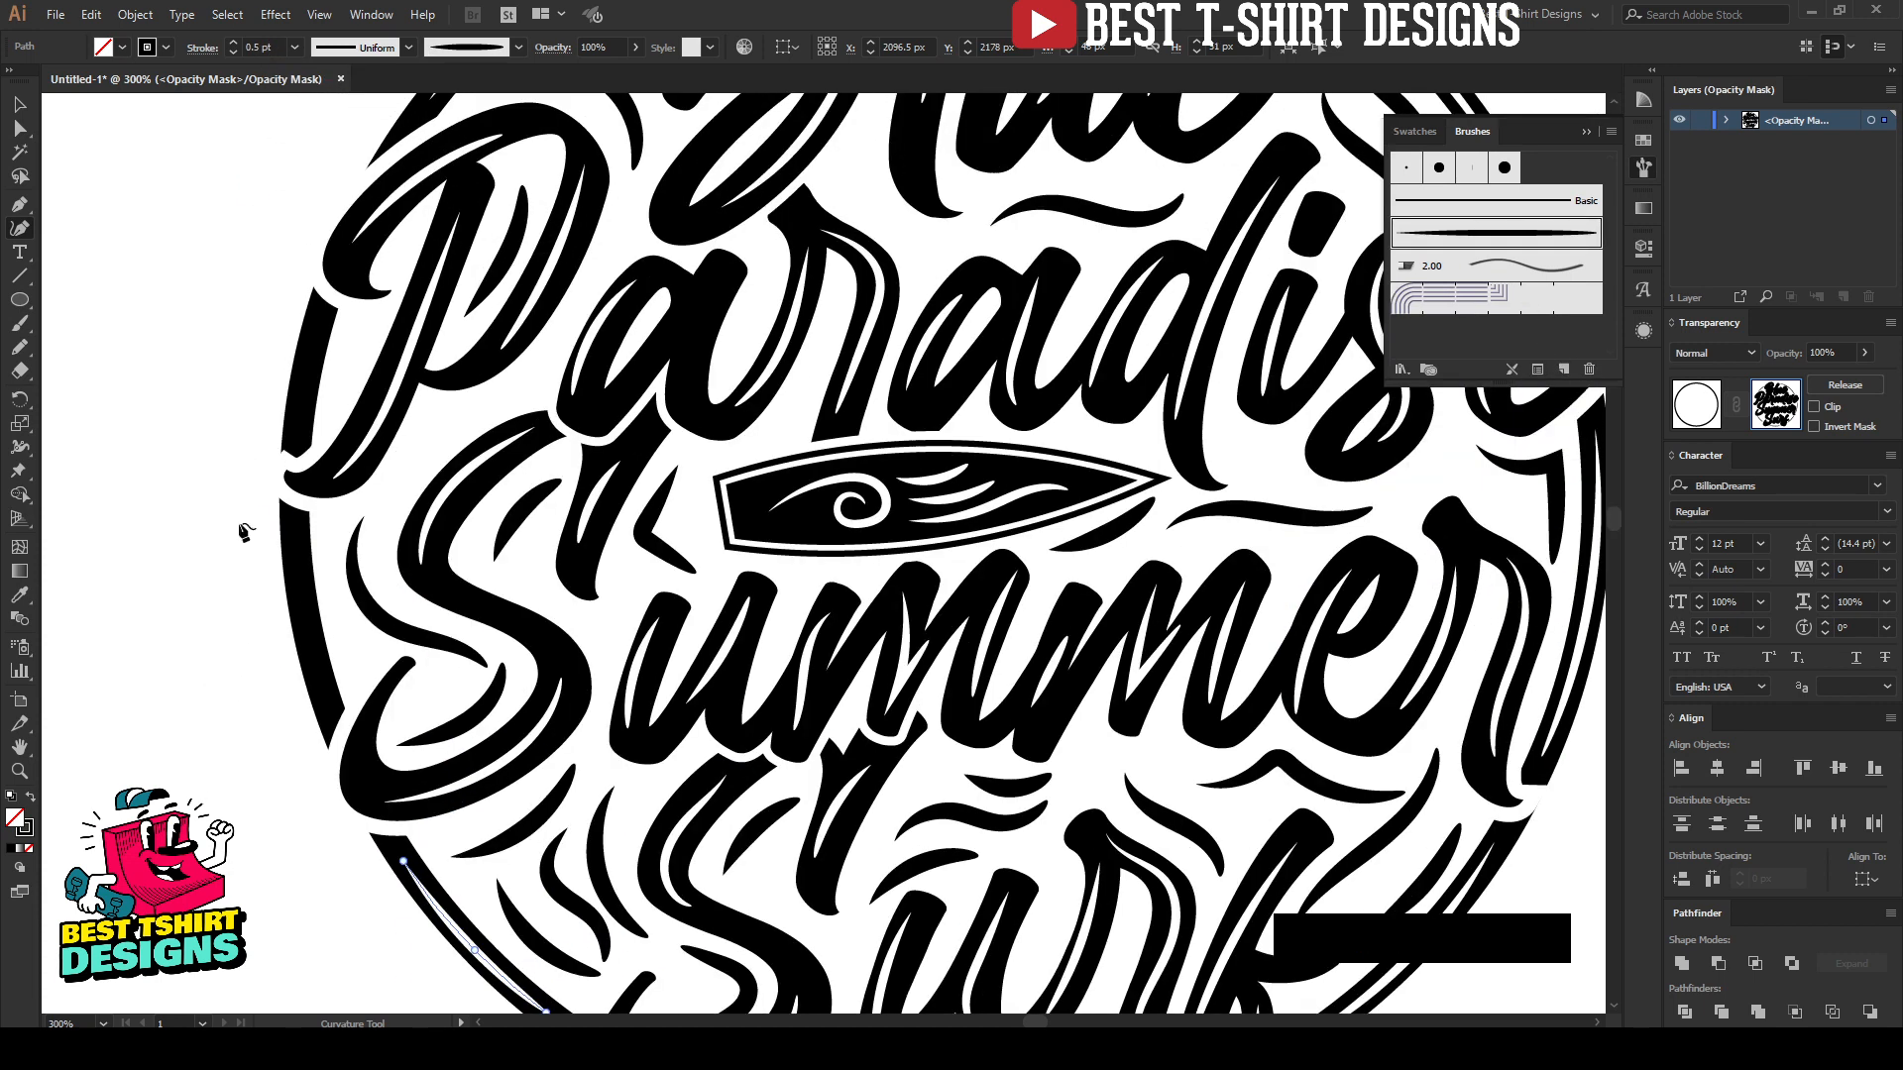
click(319, 314)
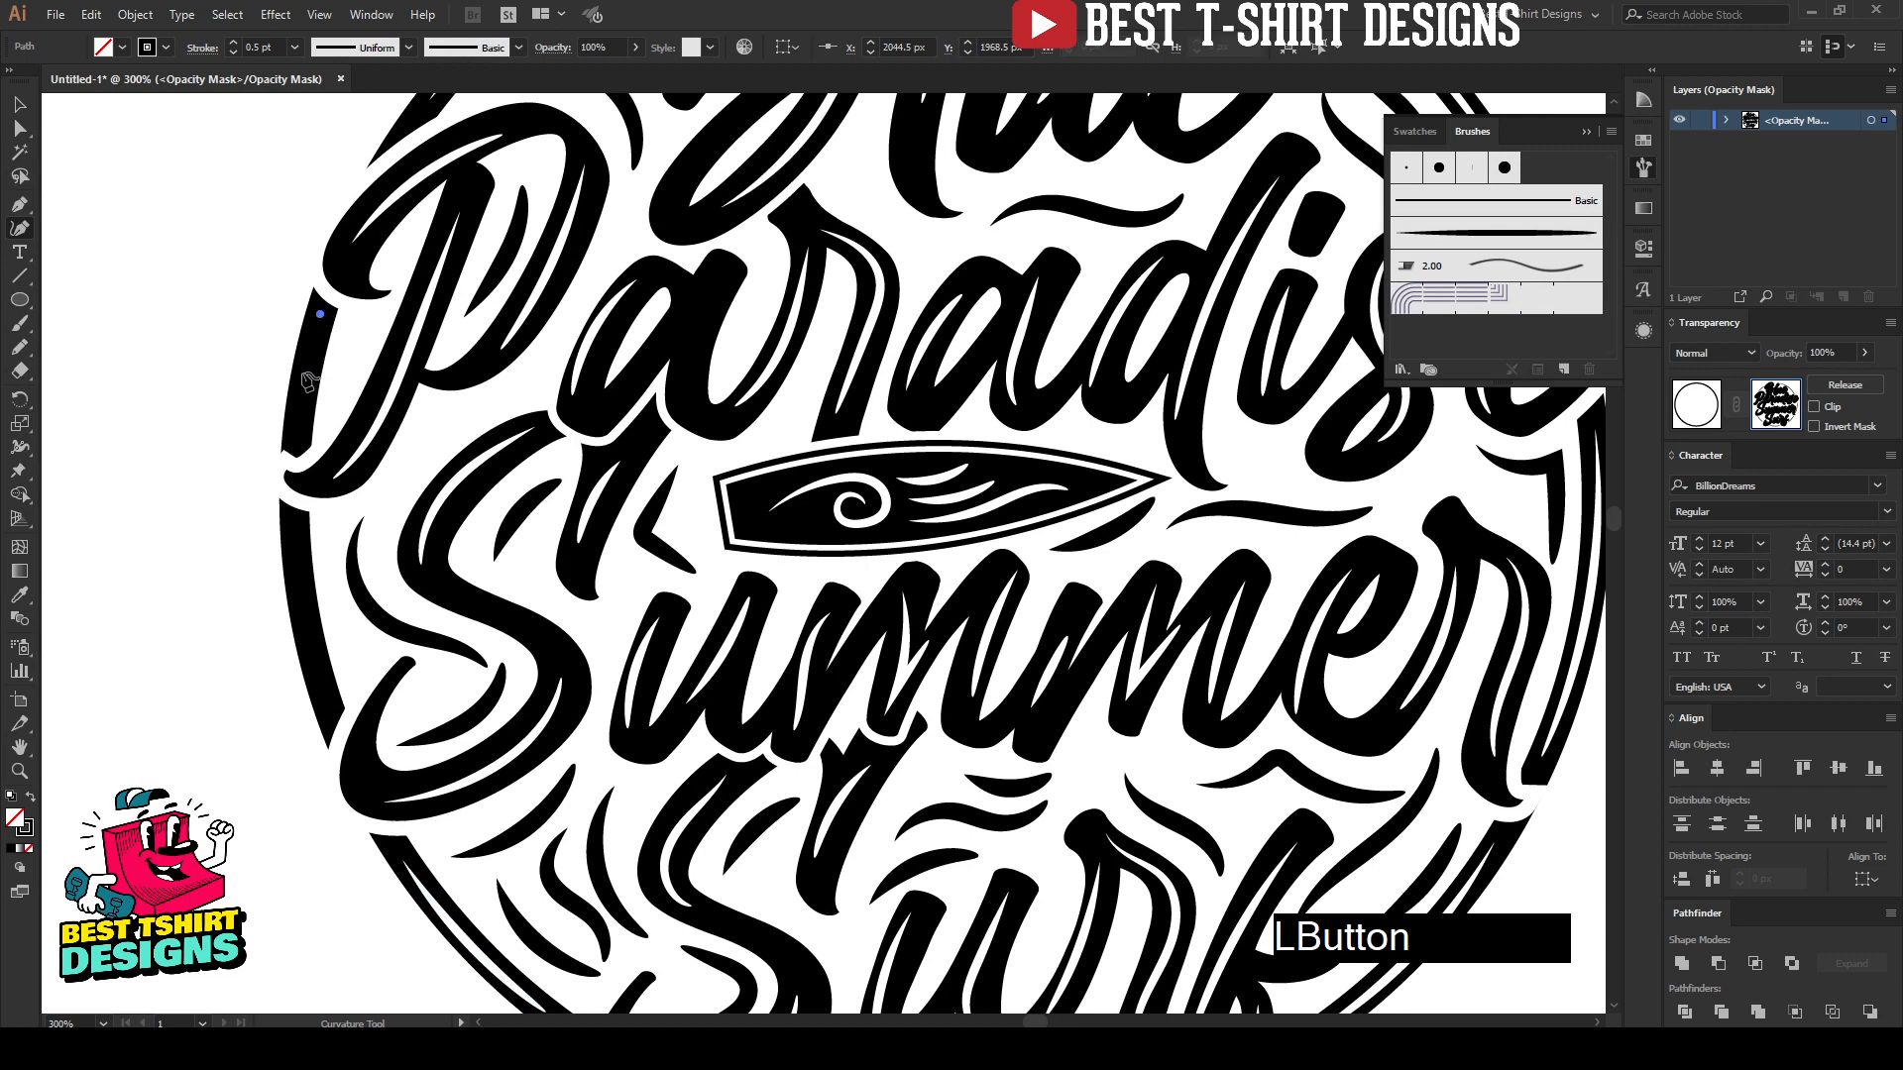
click(297, 429)
key(Escape)
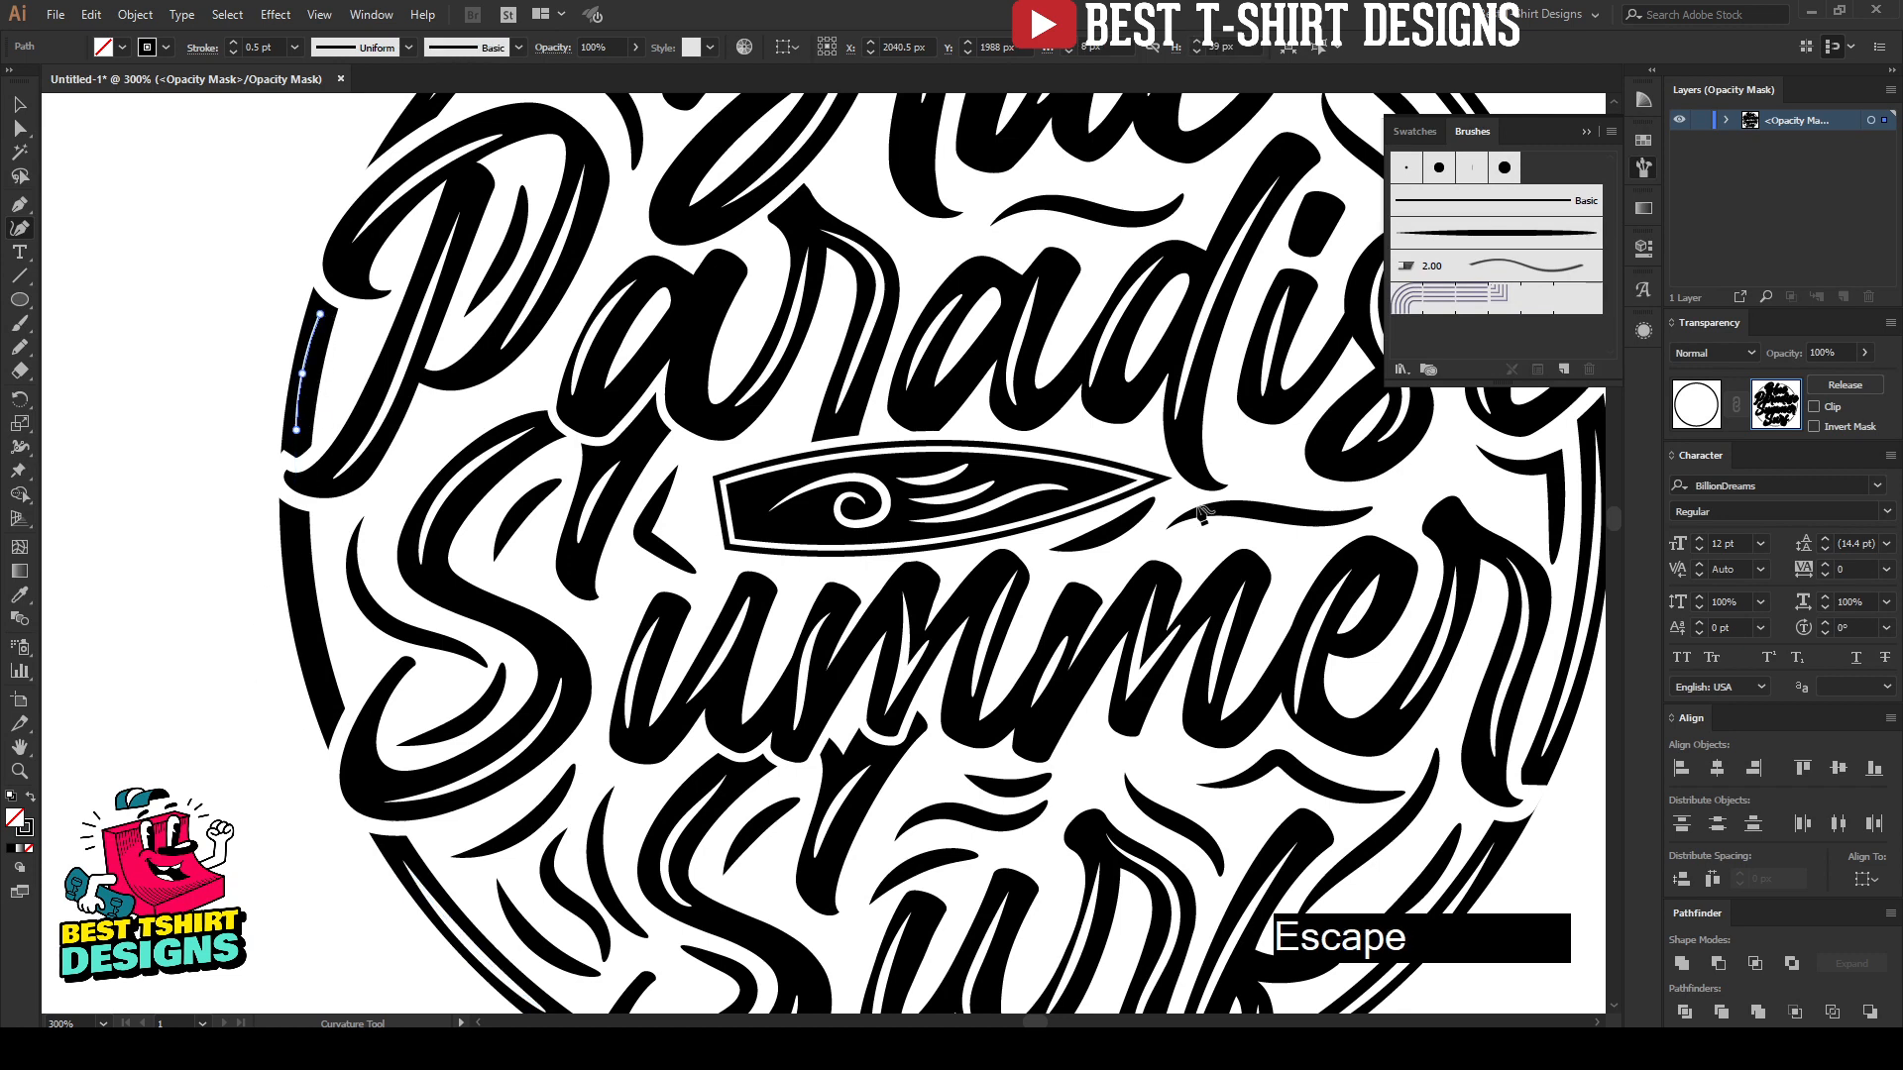
click(1458, 234)
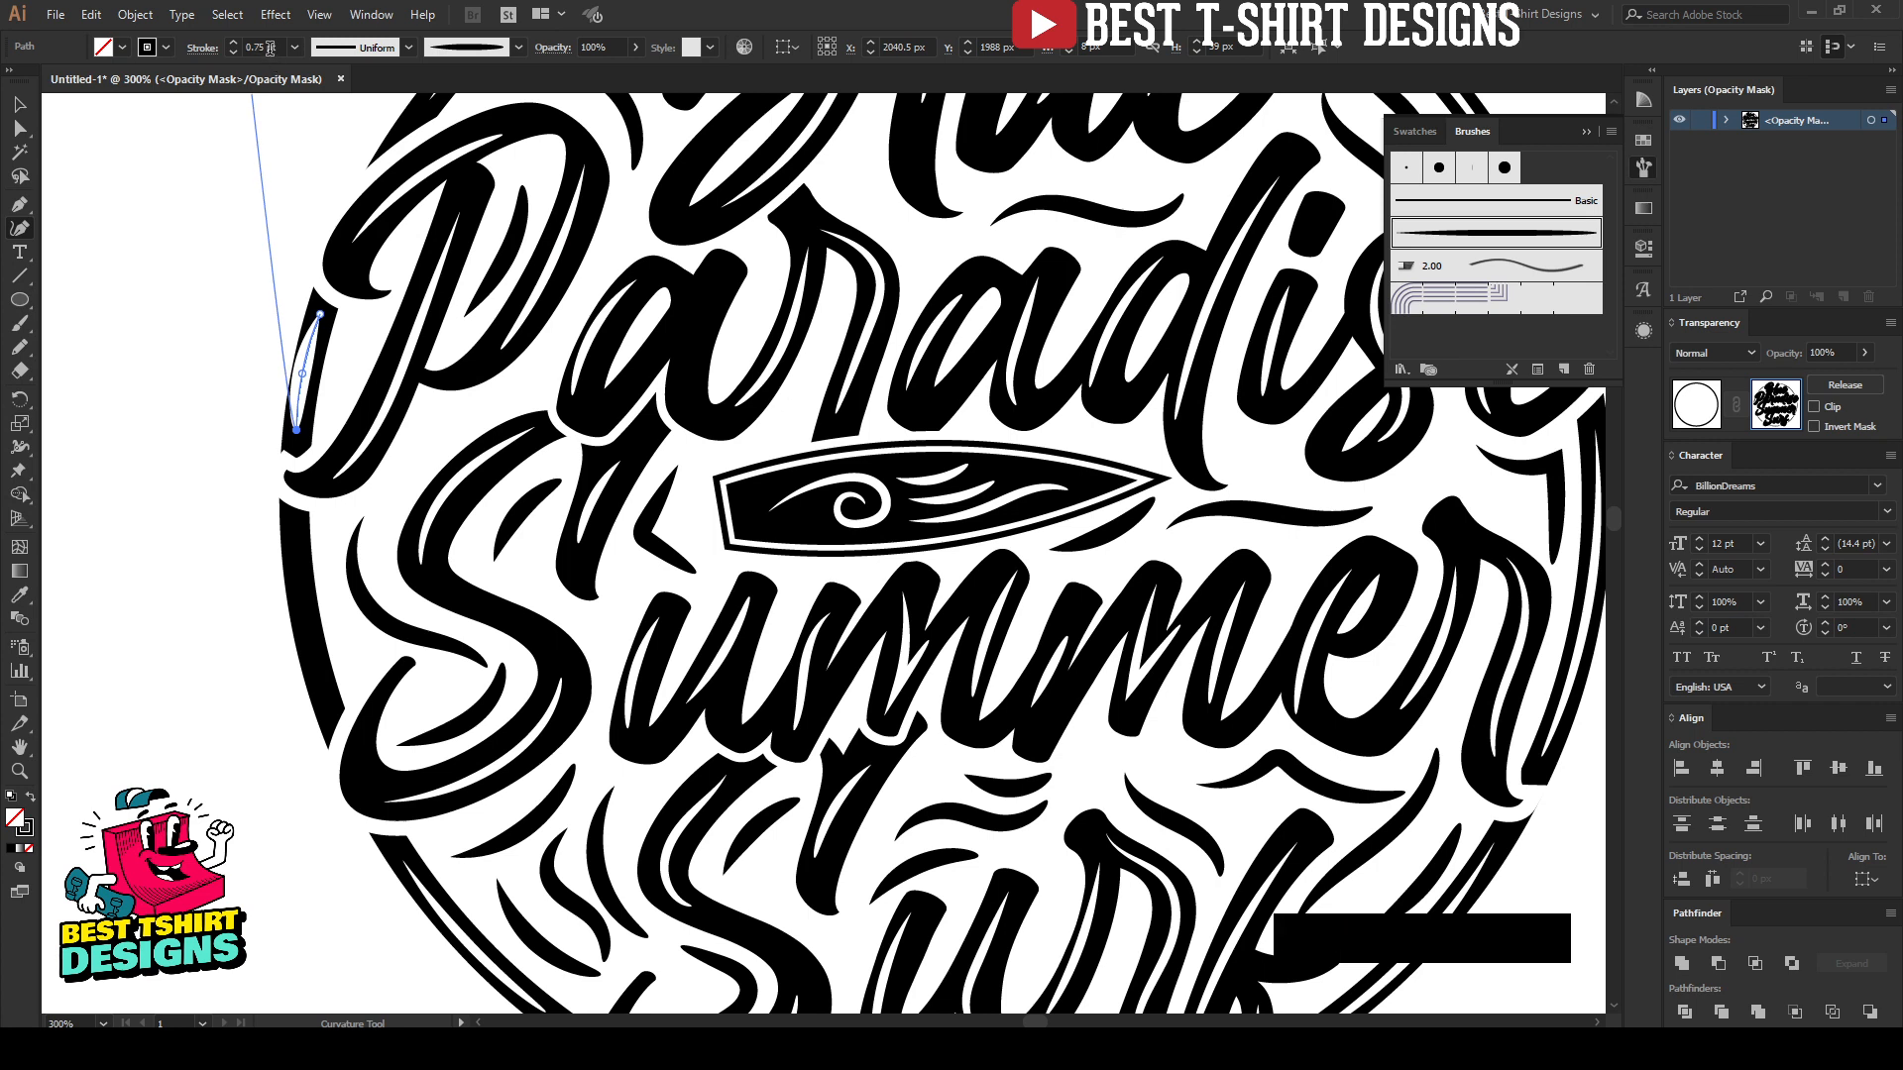
key(Escape)
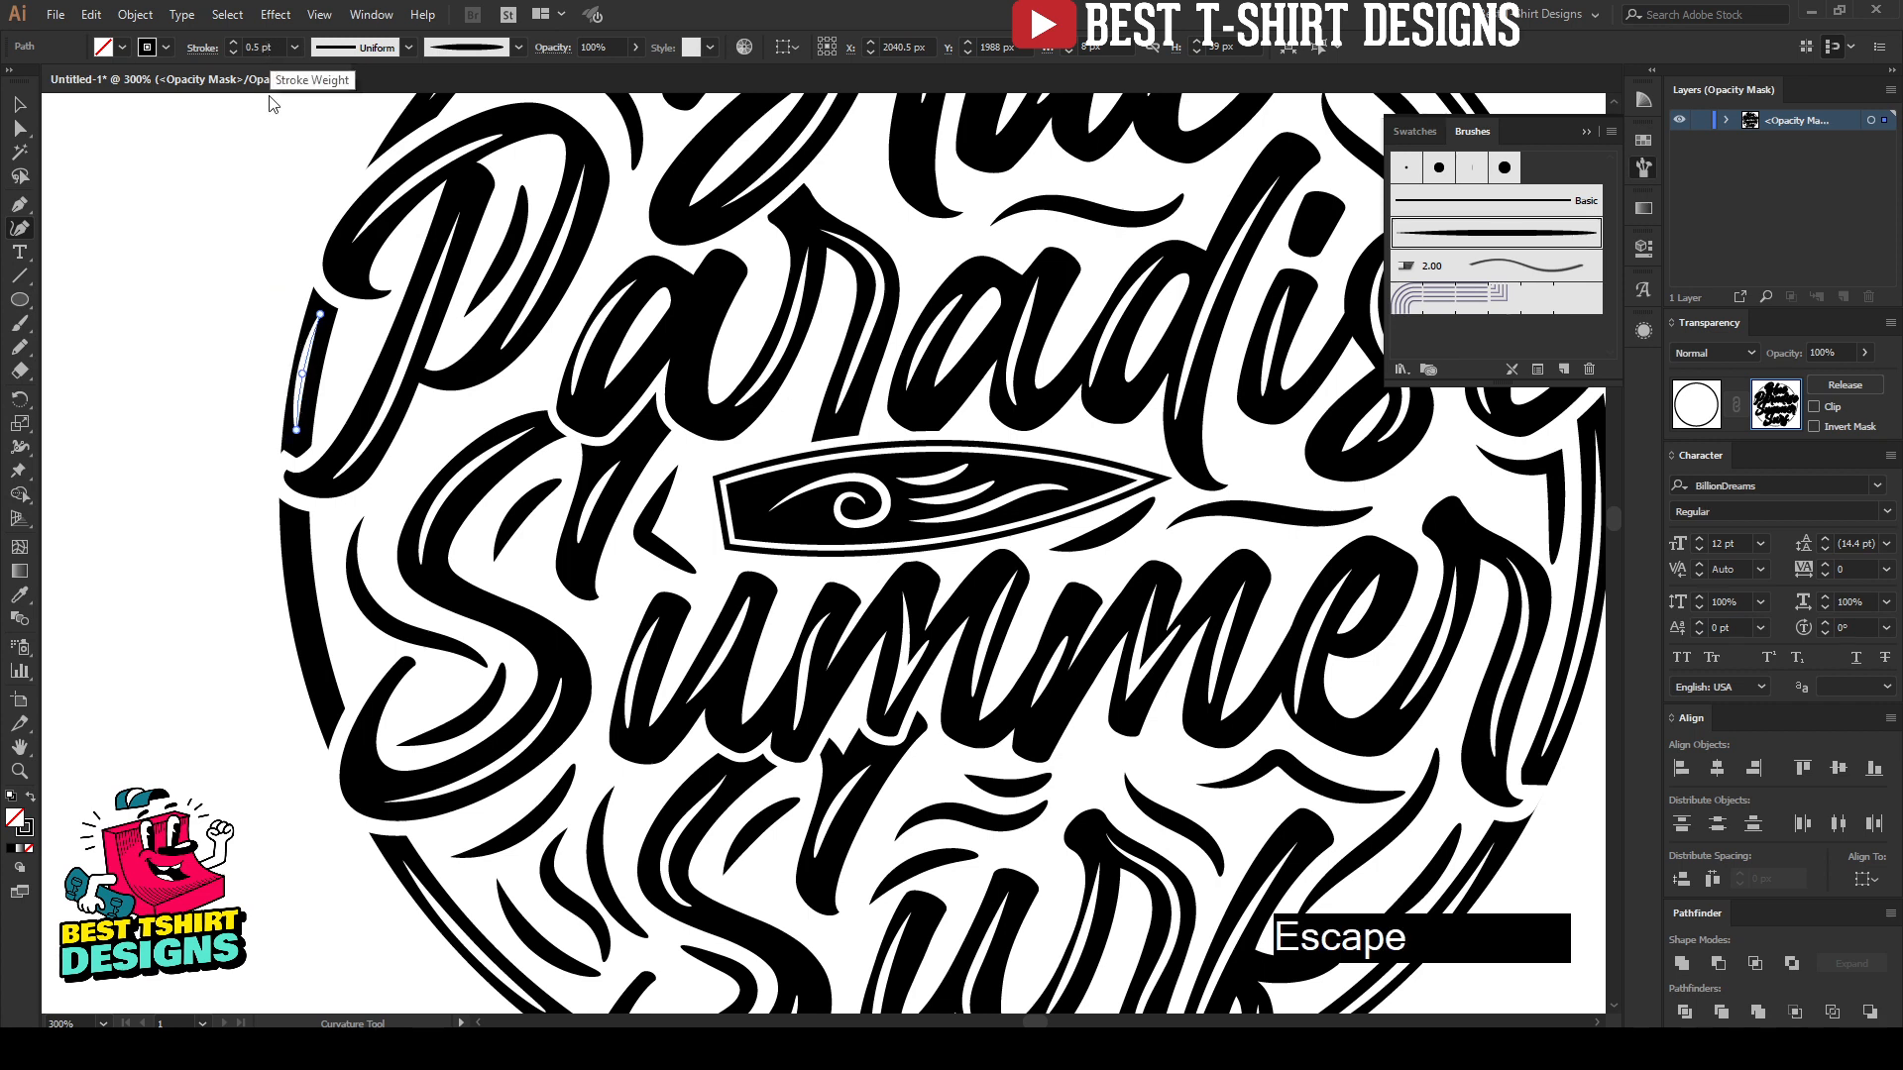
Step: Draw a three-point highlight path on the left arc beside the "S" of "Summer" and give it the tapered art brush at 0.5 pt
click(290, 529)
click(309, 634)
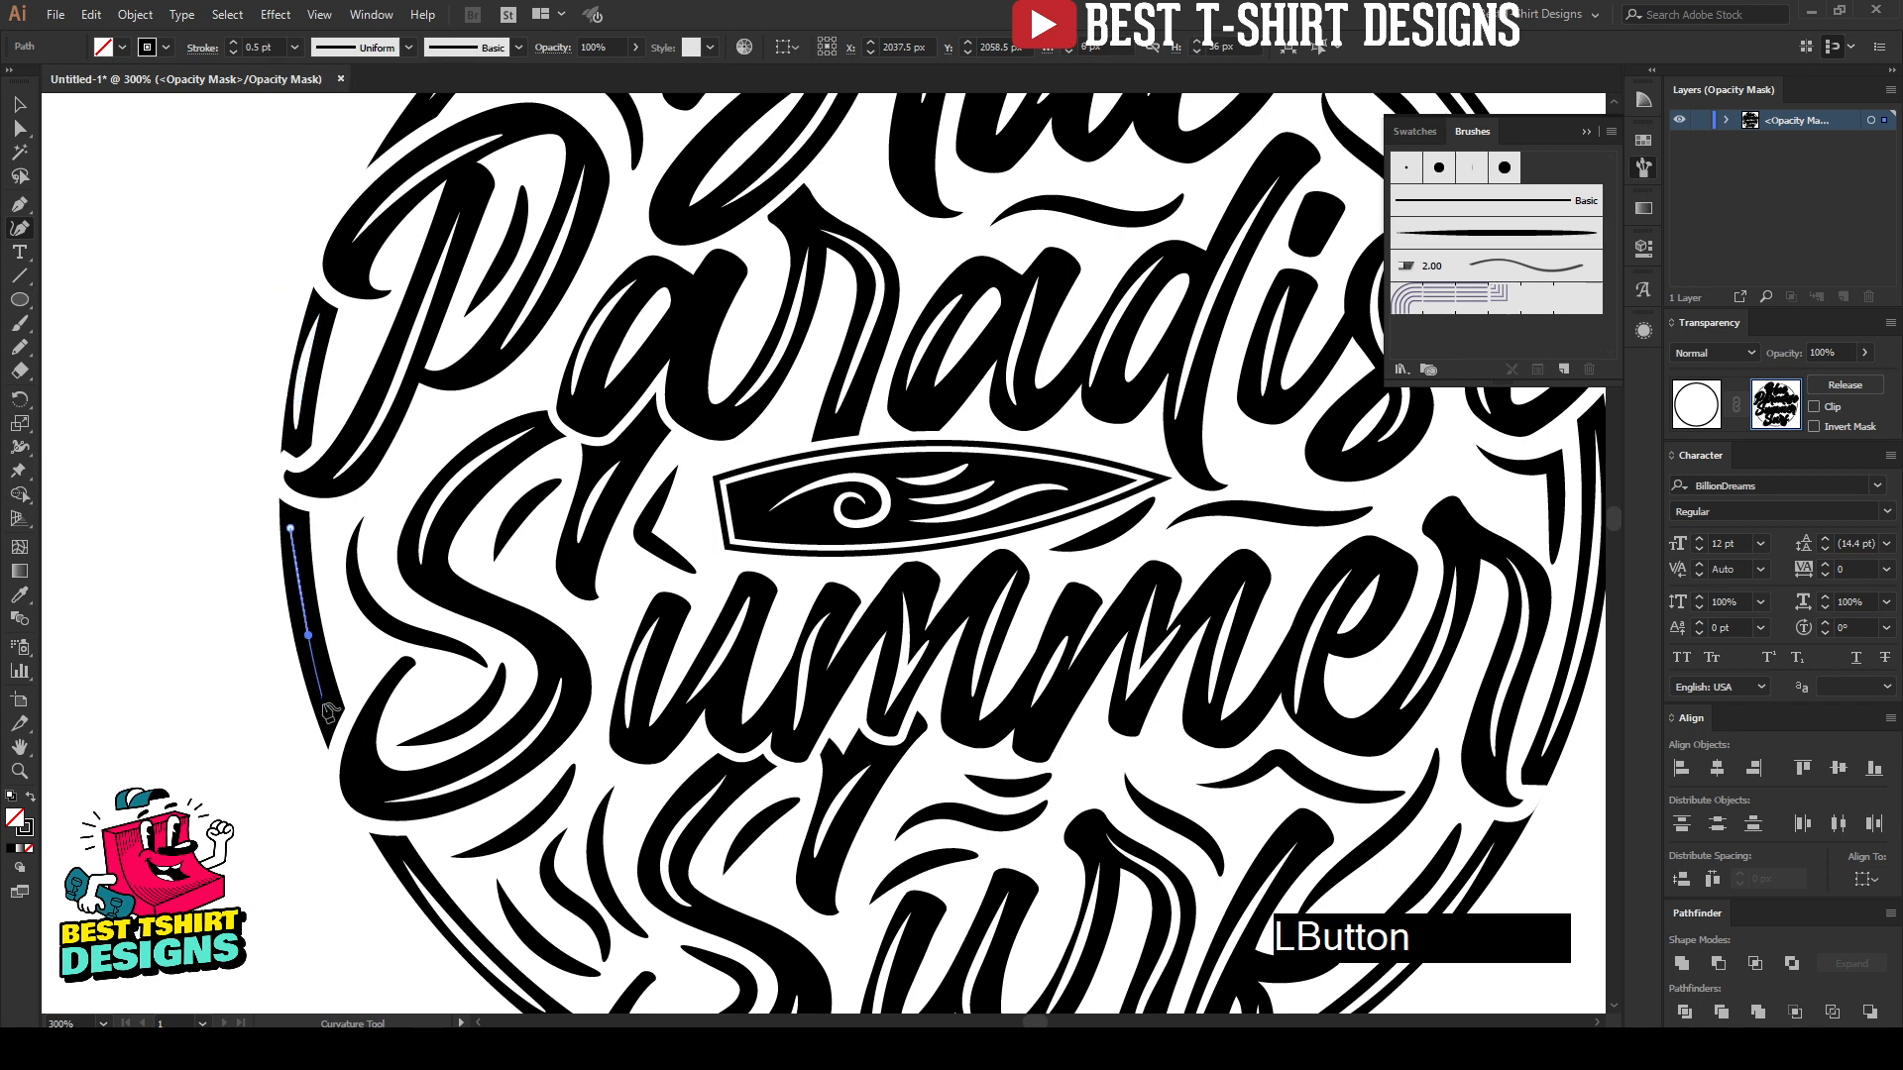
click(331, 708)
key(Escape)
click(329, 706)
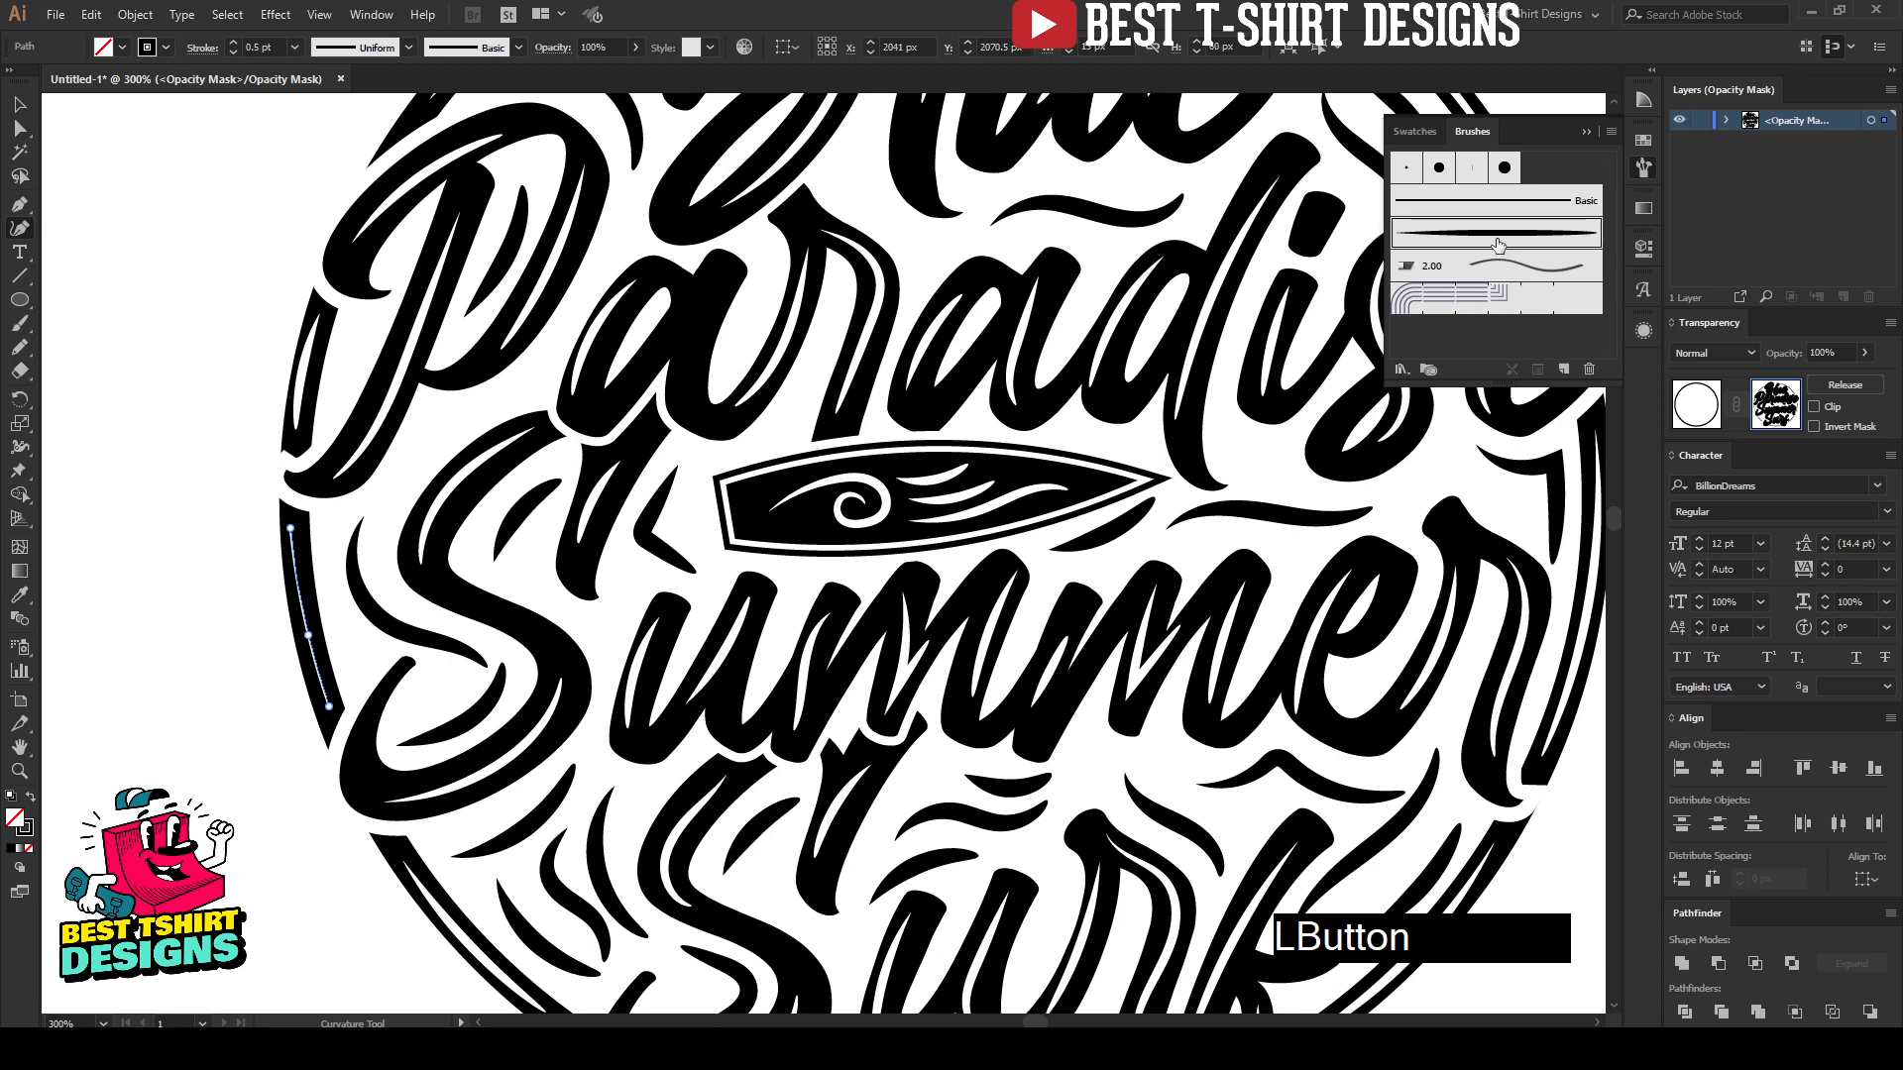
key(Escape)
scroll(272, 51, down, 2)
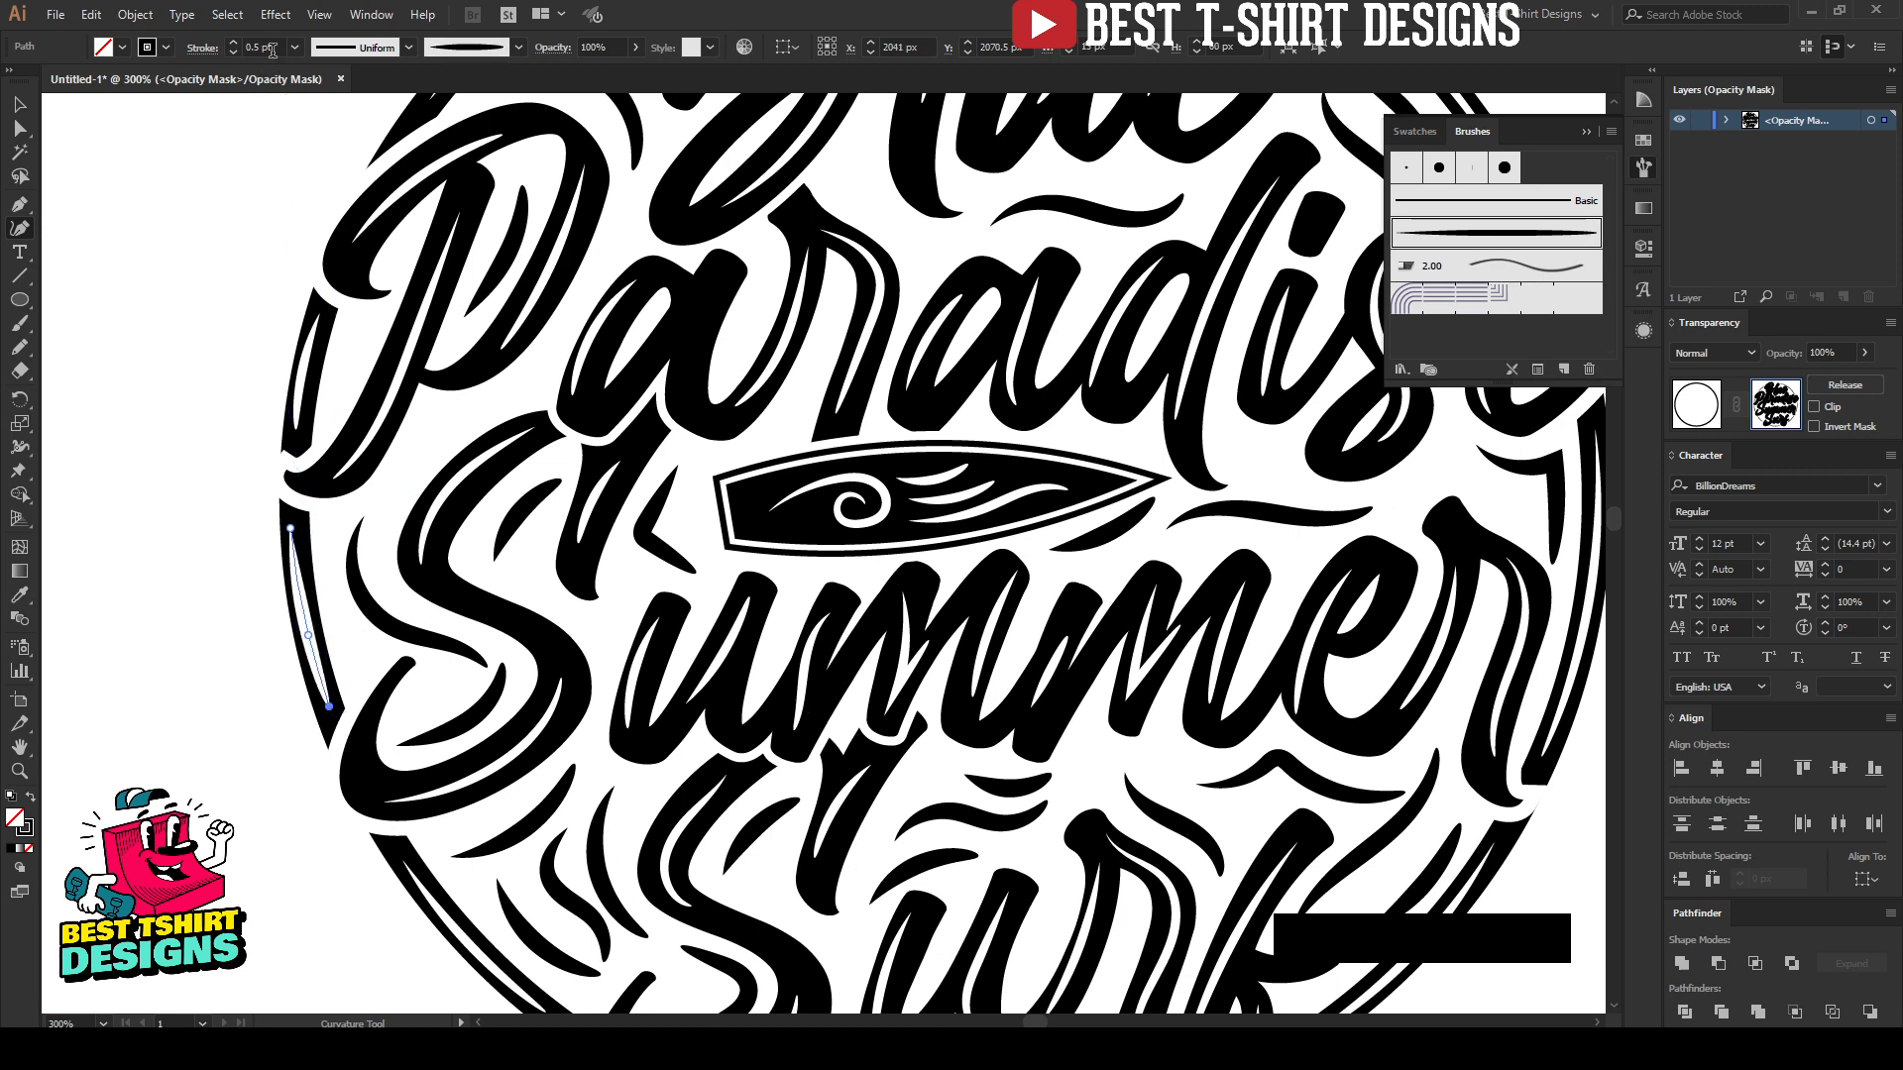
key(Escape)
Step: Expand the appearance of all the artwork inside the opacity mask
key(v)
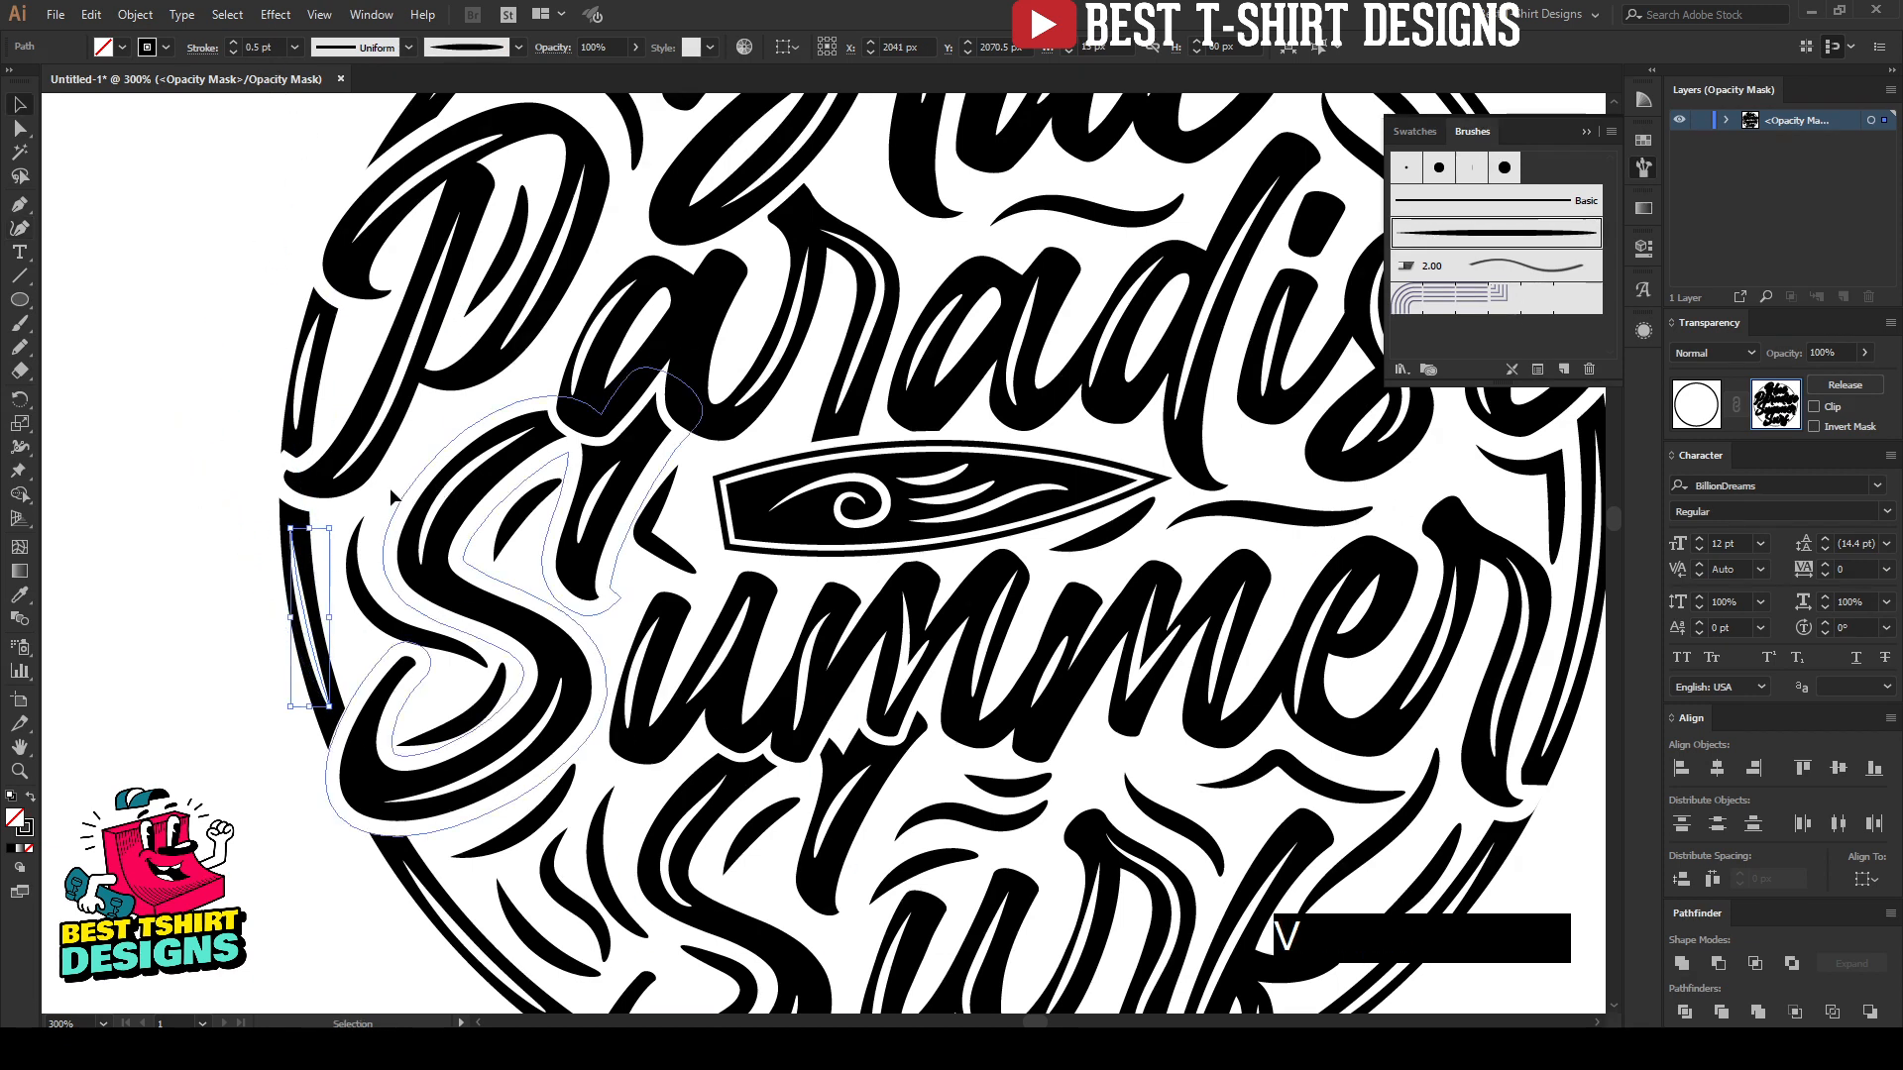
scroll(376, 485, down, 2)
click(1092, 638)
scroll(1092, 638, up, 1)
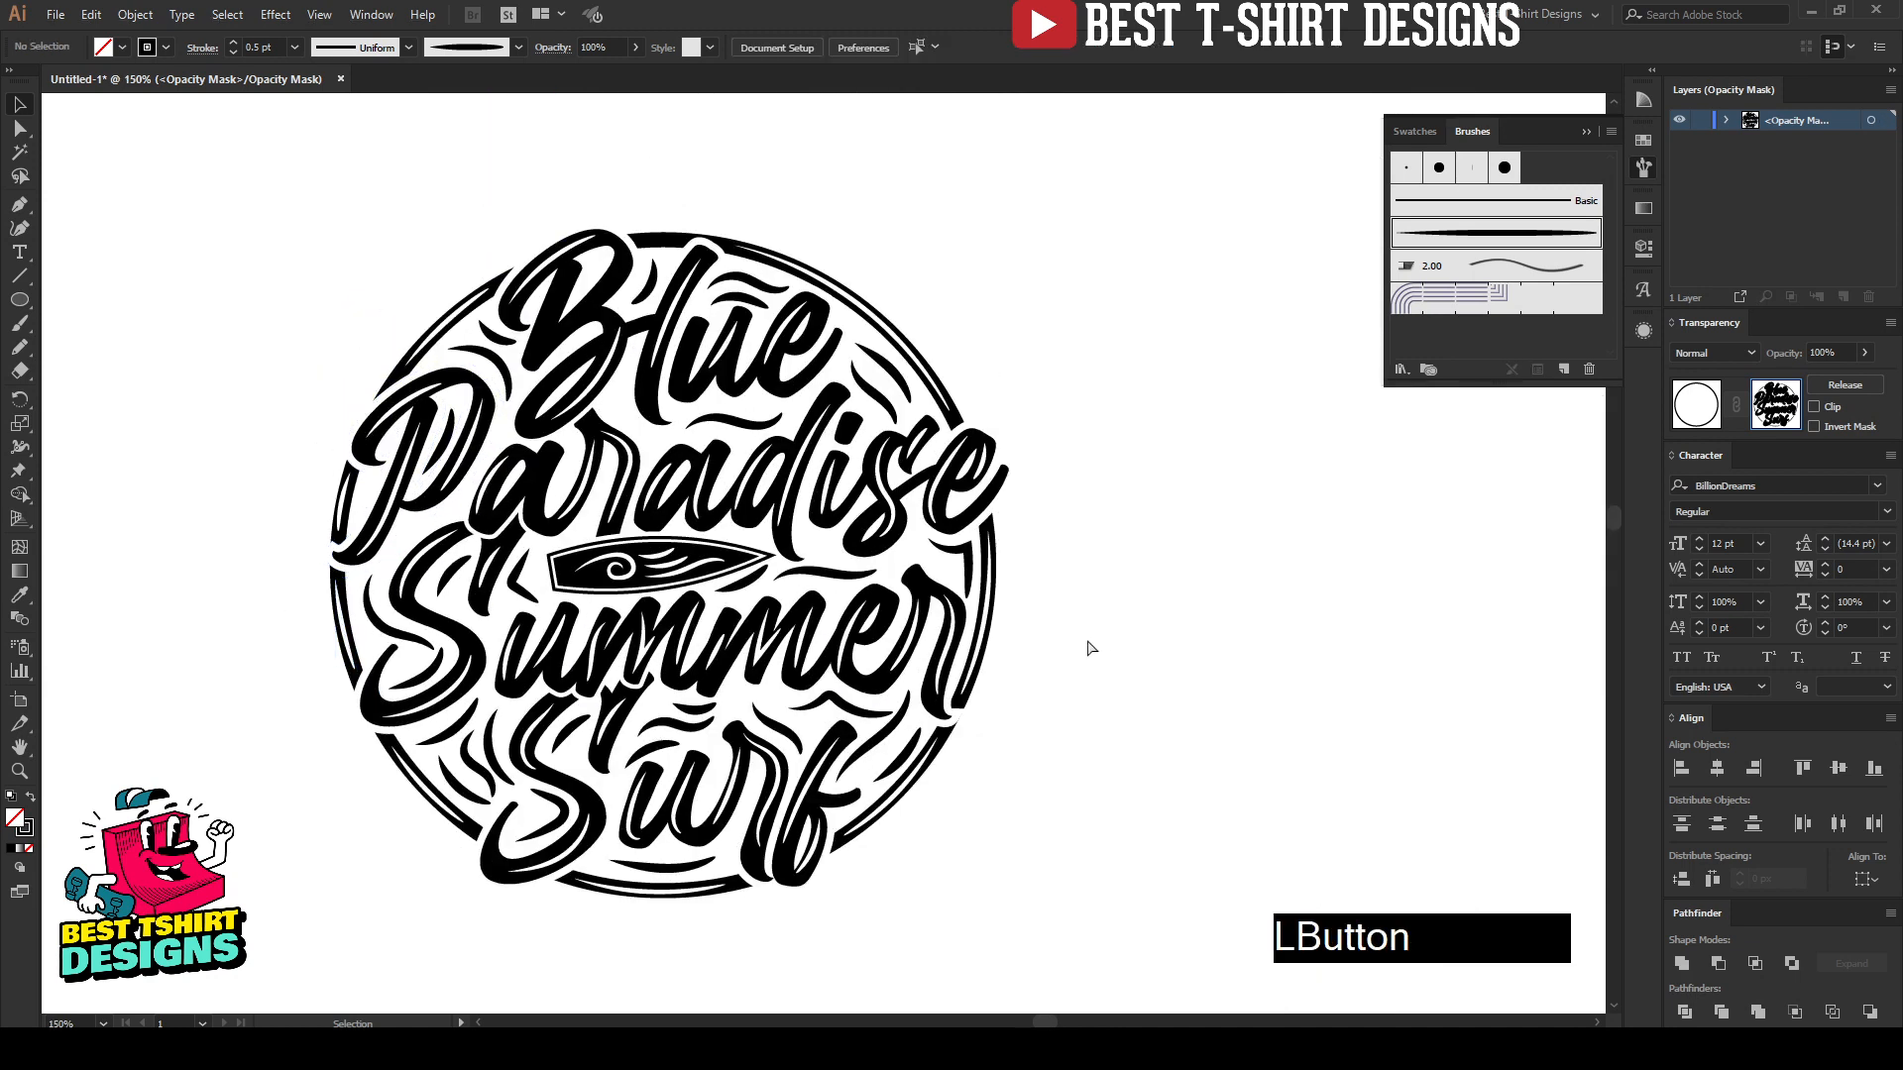
key(ctrl+a)
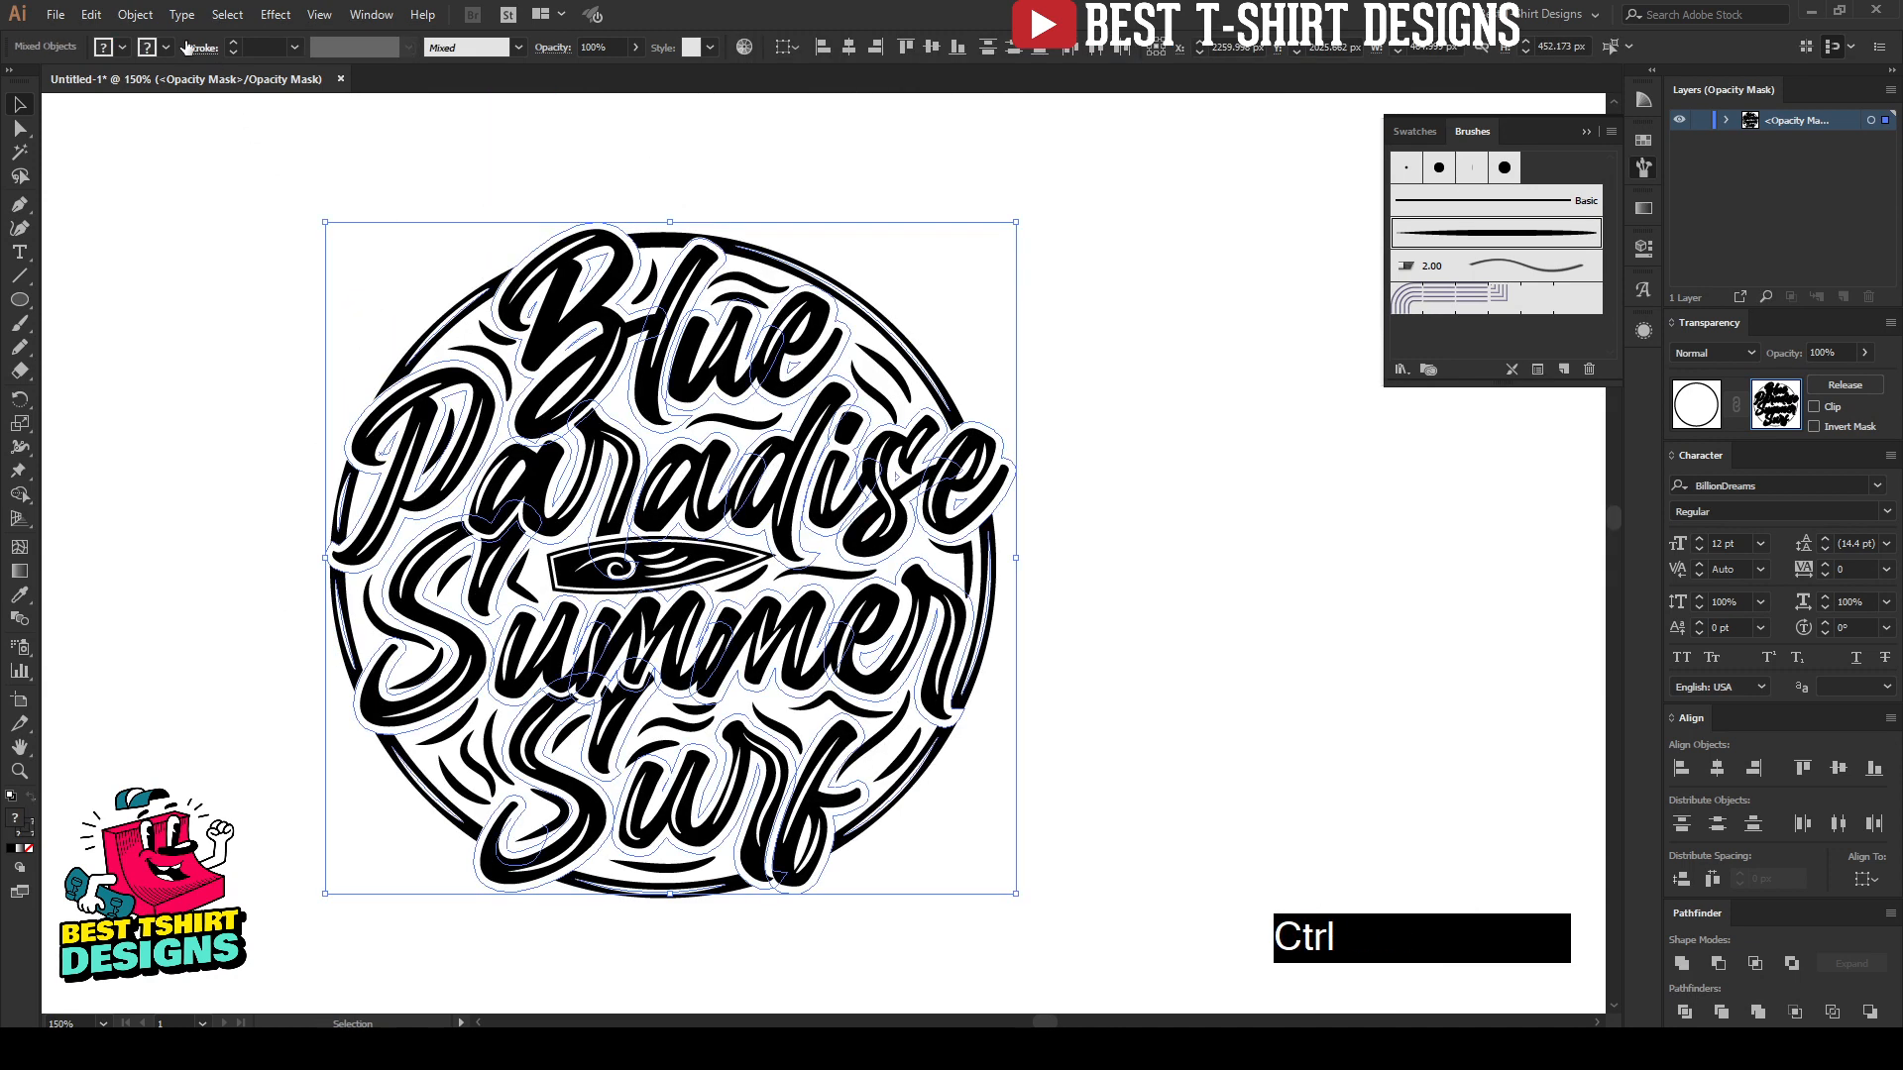
click(135, 14)
click(181, 243)
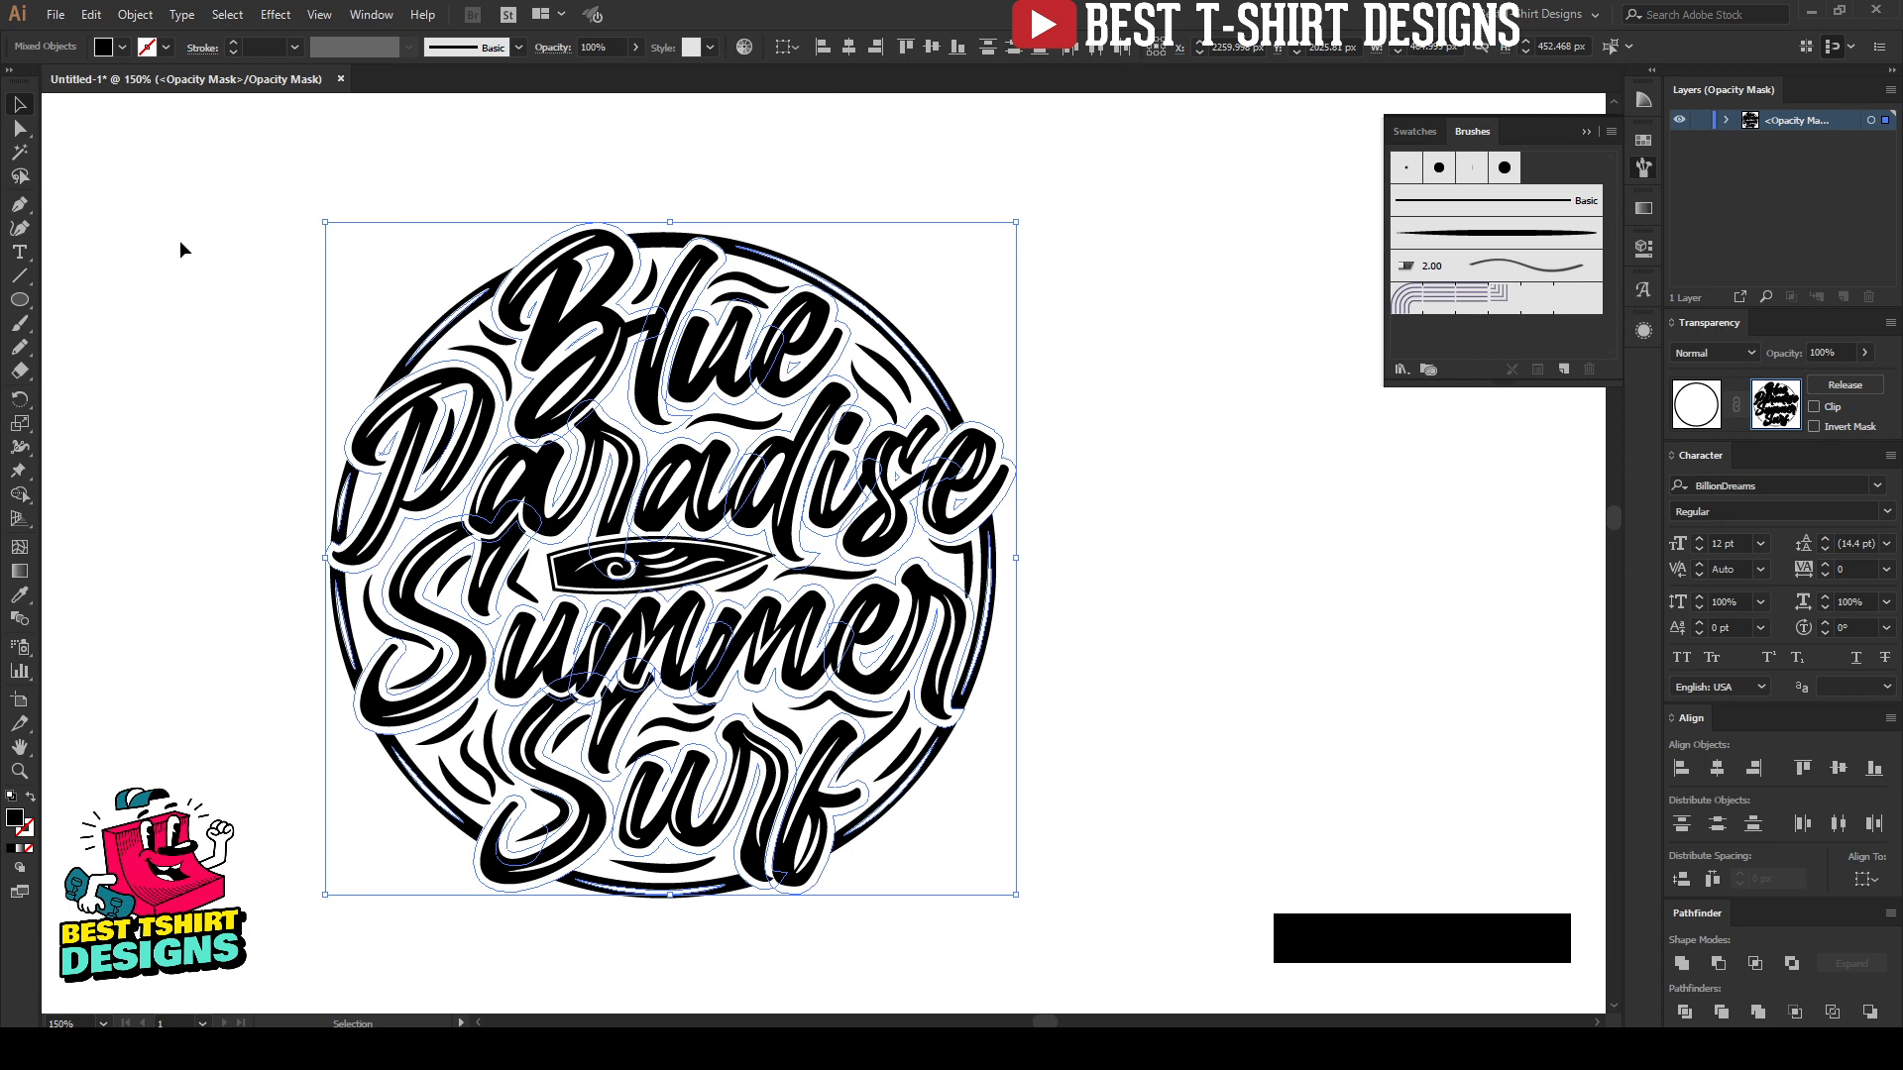
click(181, 240)
Step: Set the fill of all the expanded mask artwork to black, 000000
key(ctrl+a)
click(115, 46)
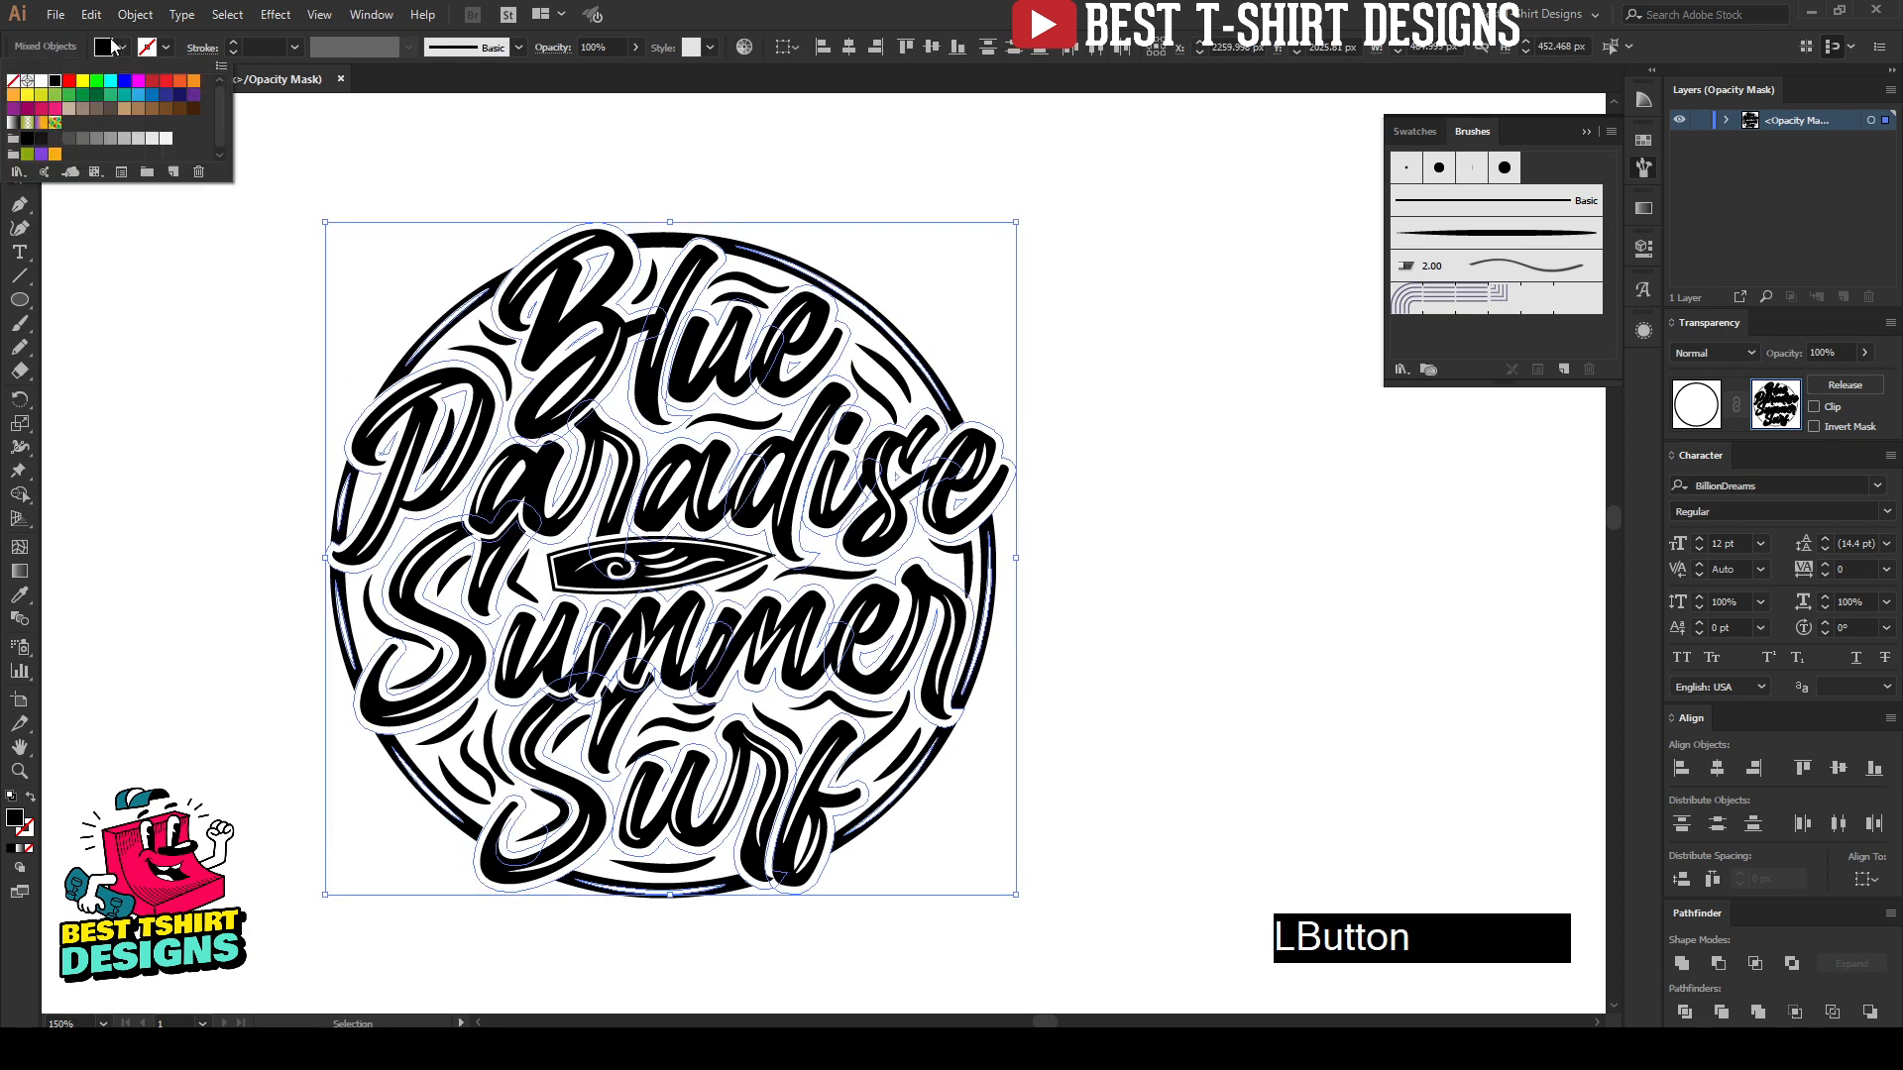
click(181, 326)
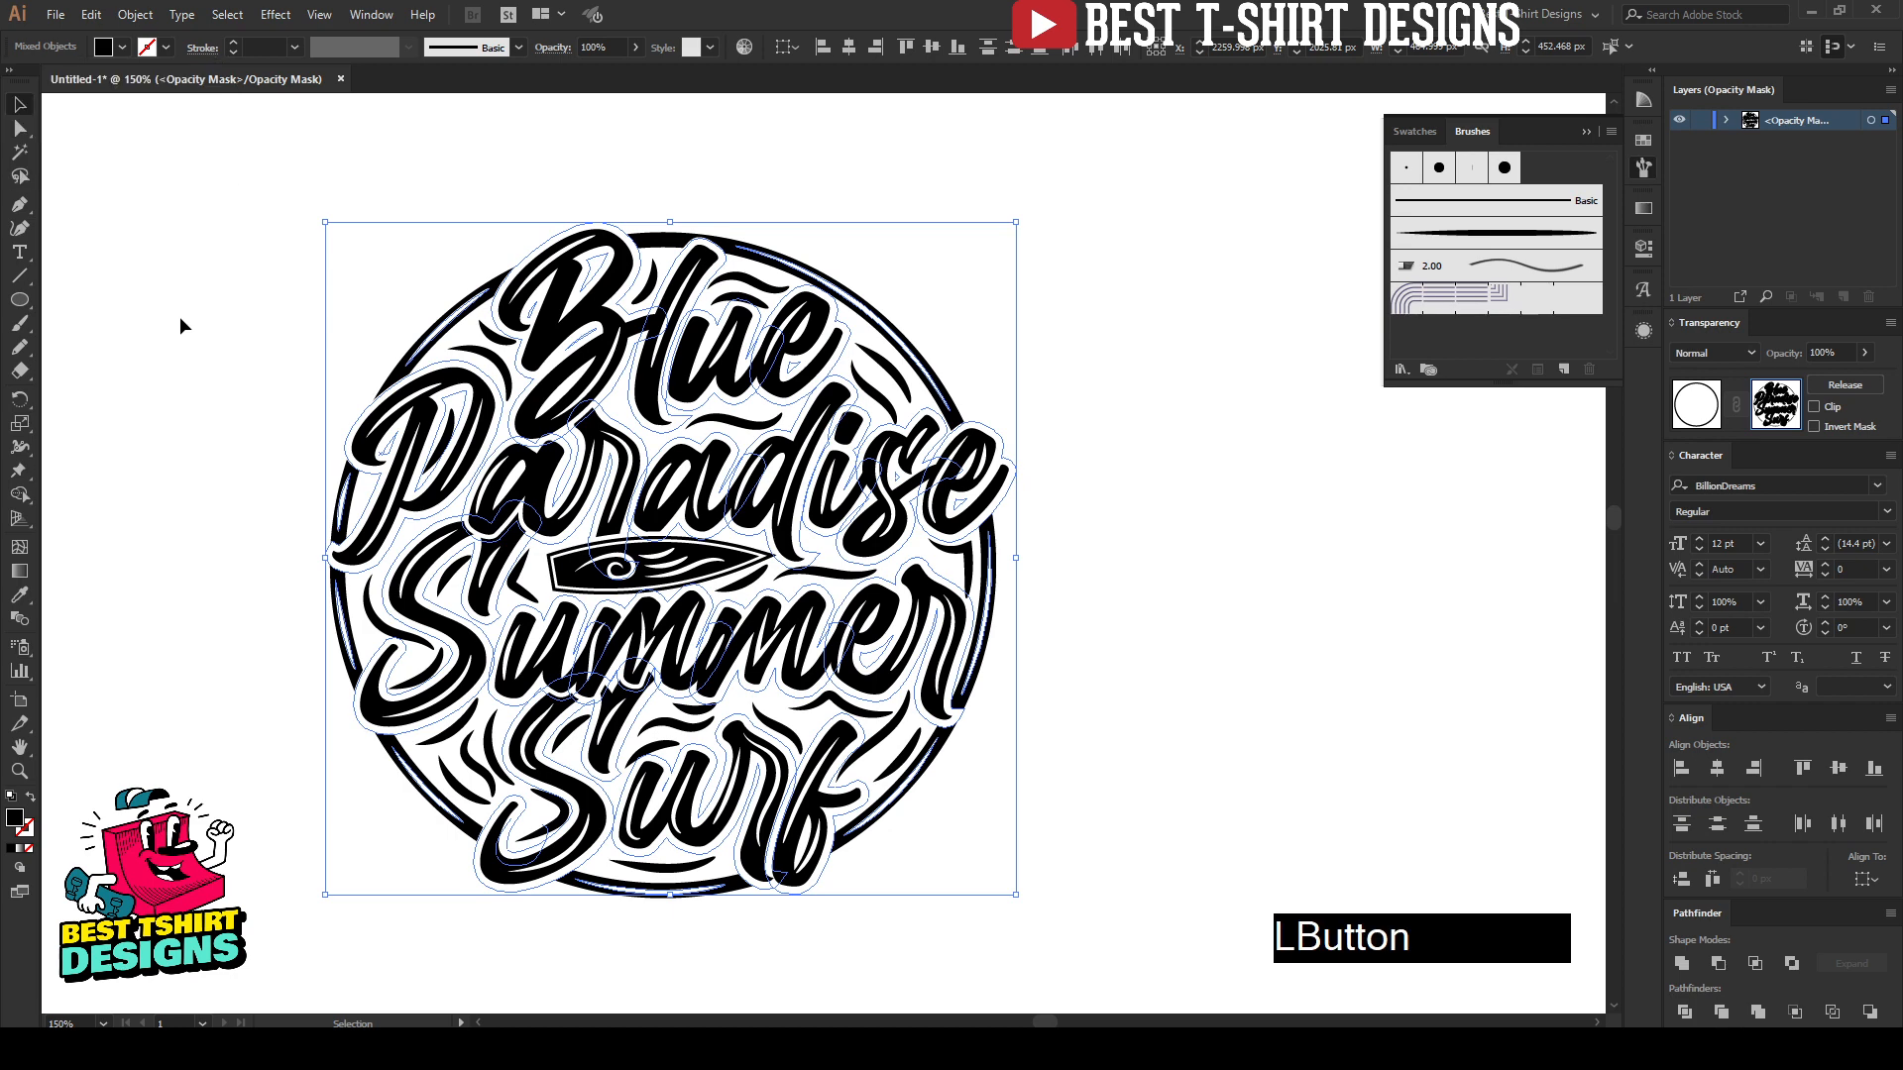
double_click(15, 818)
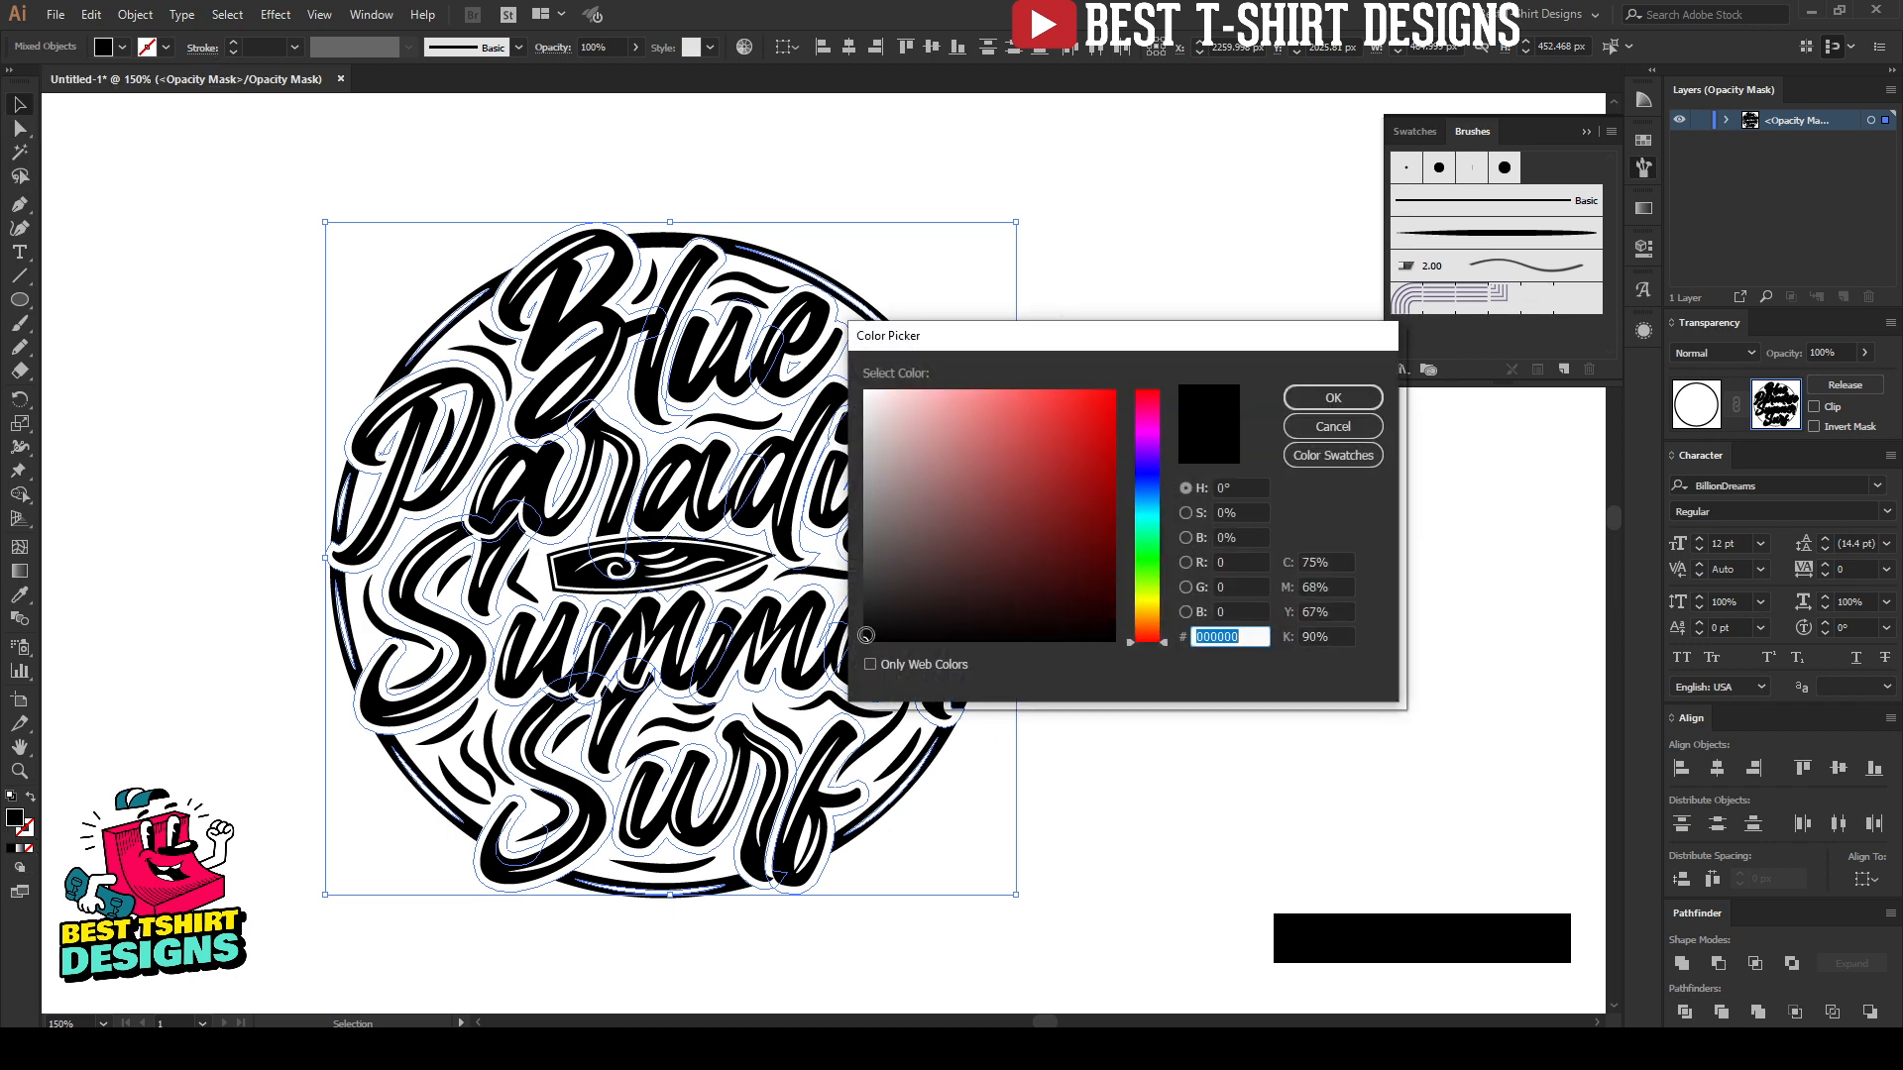
click(1333, 397)
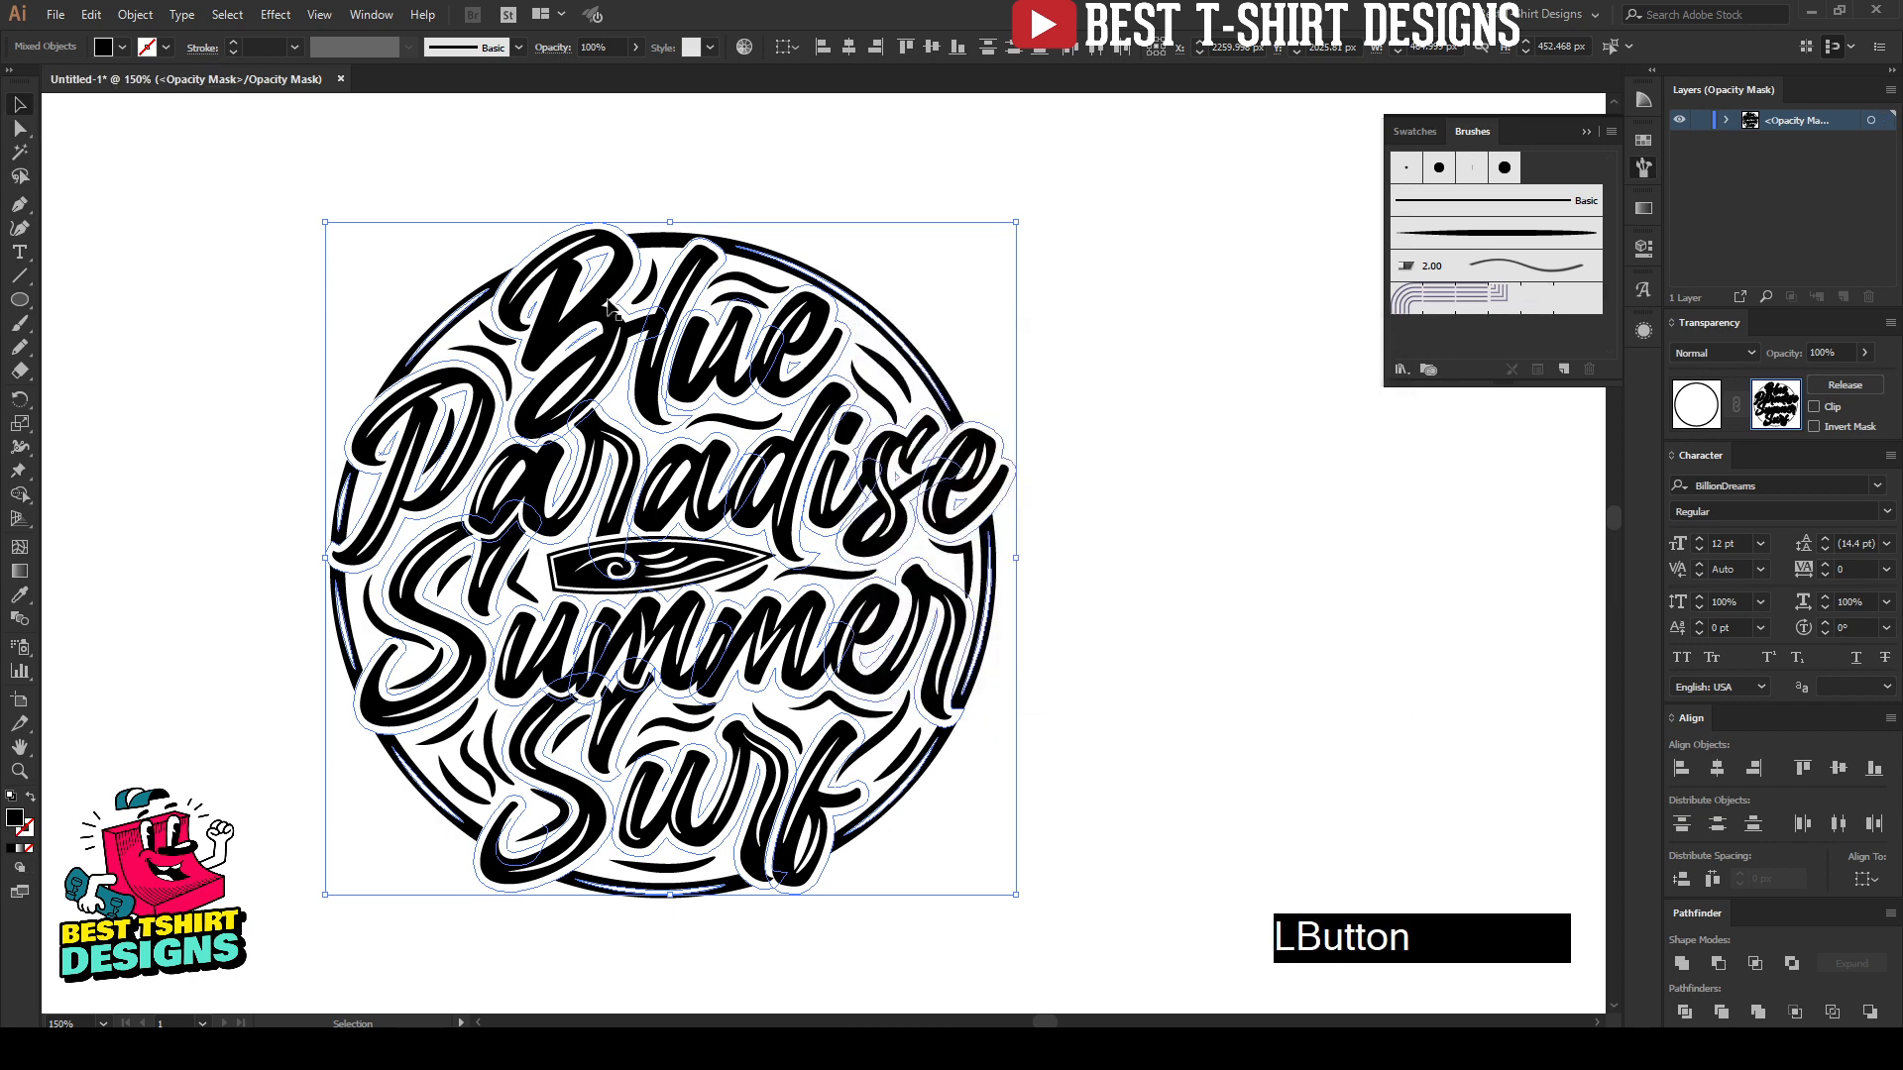
Step: Leave the opacity mask, return to editing the main artwork and deselect everything
click(1100, 342)
click(1702, 409)
click(291, 195)
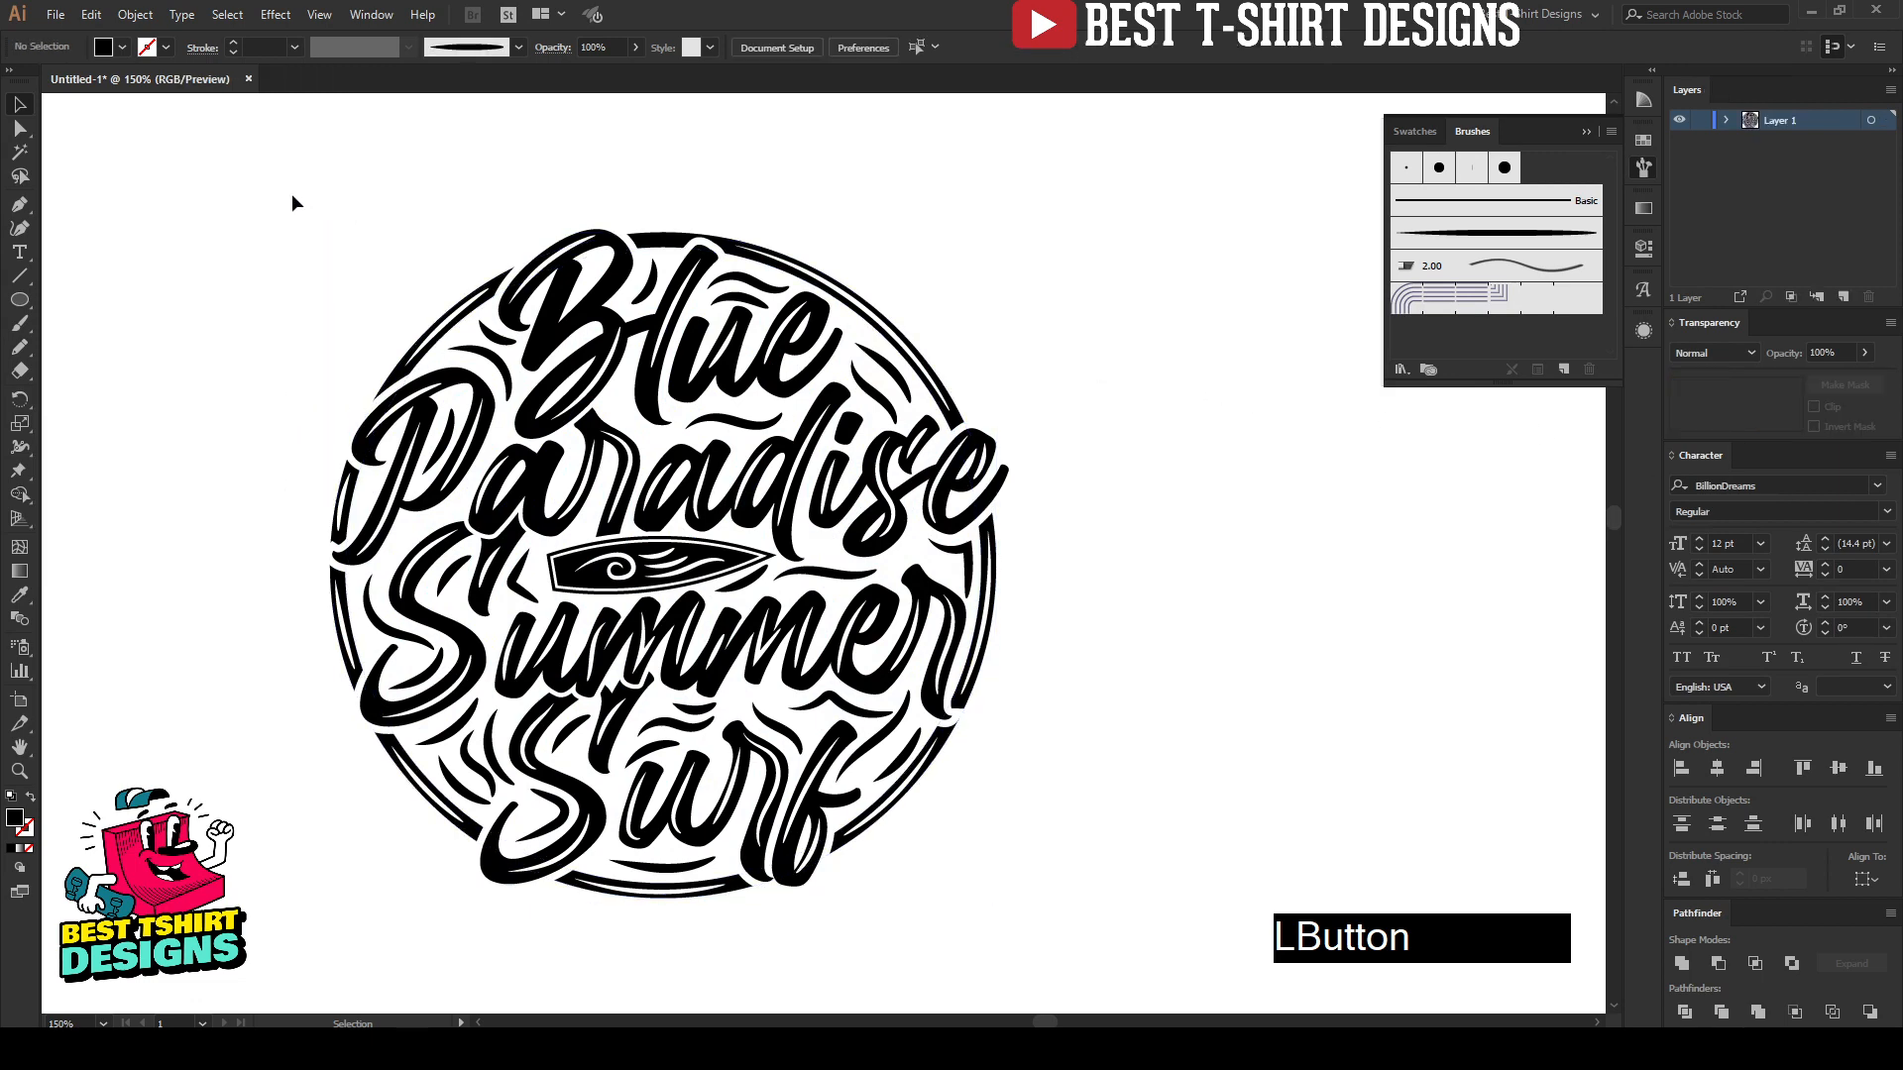
Step: Group the entire lettering design and expand the group's appearance
drag(255, 164, 1052, 936)
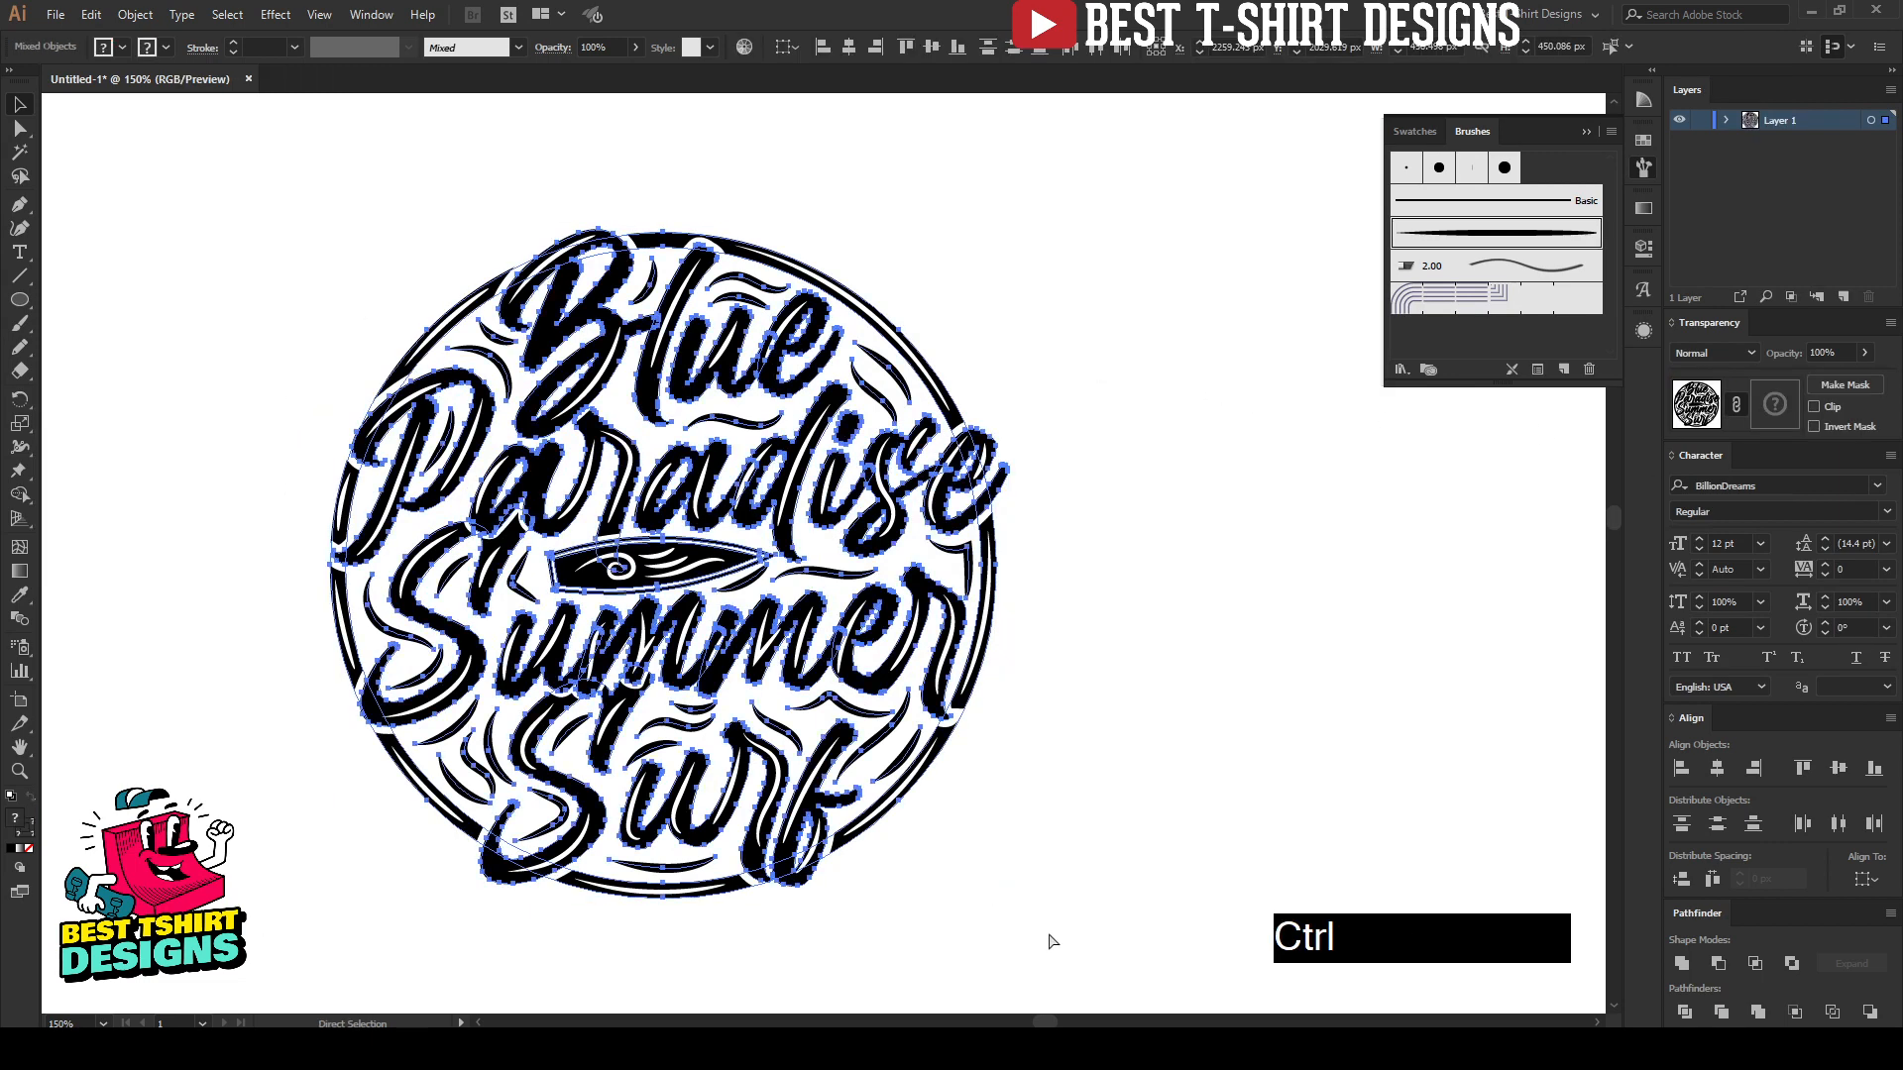
key(ctrl+g)
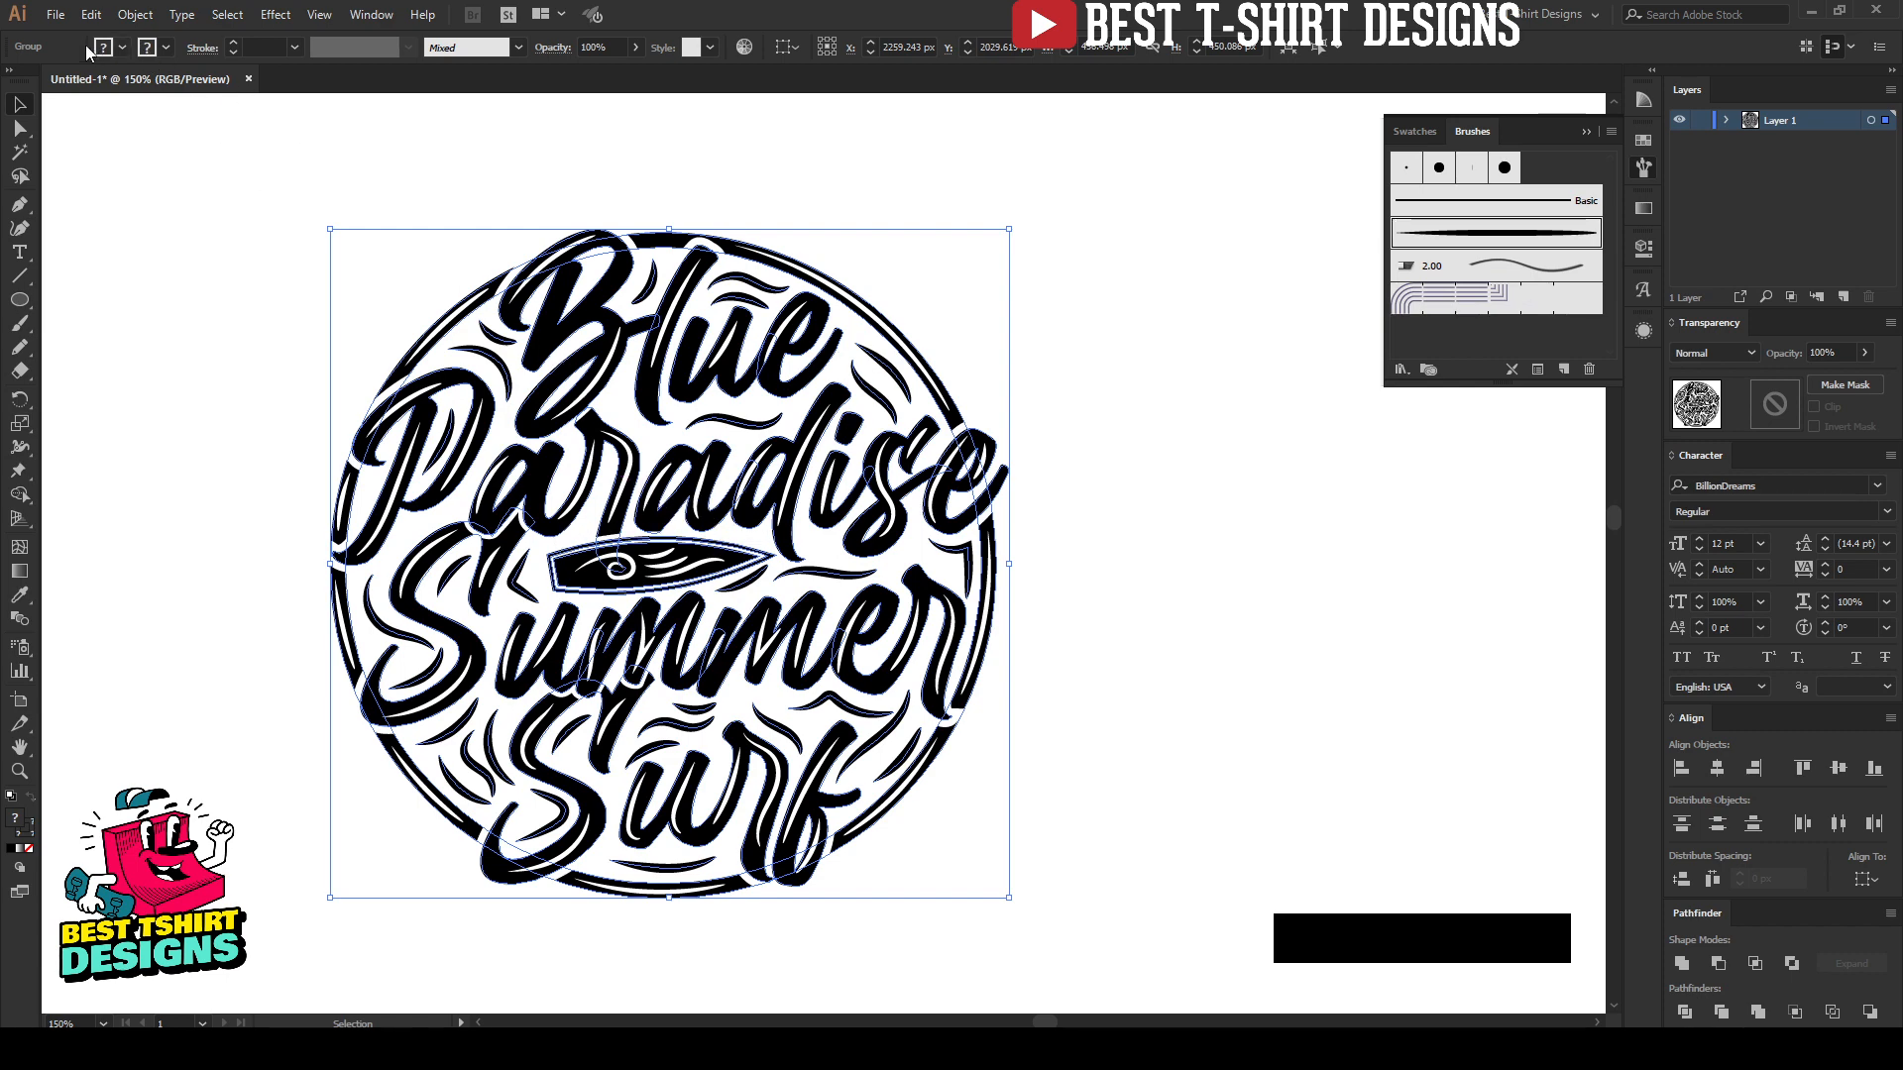
click(134, 14)
click(174, 244)
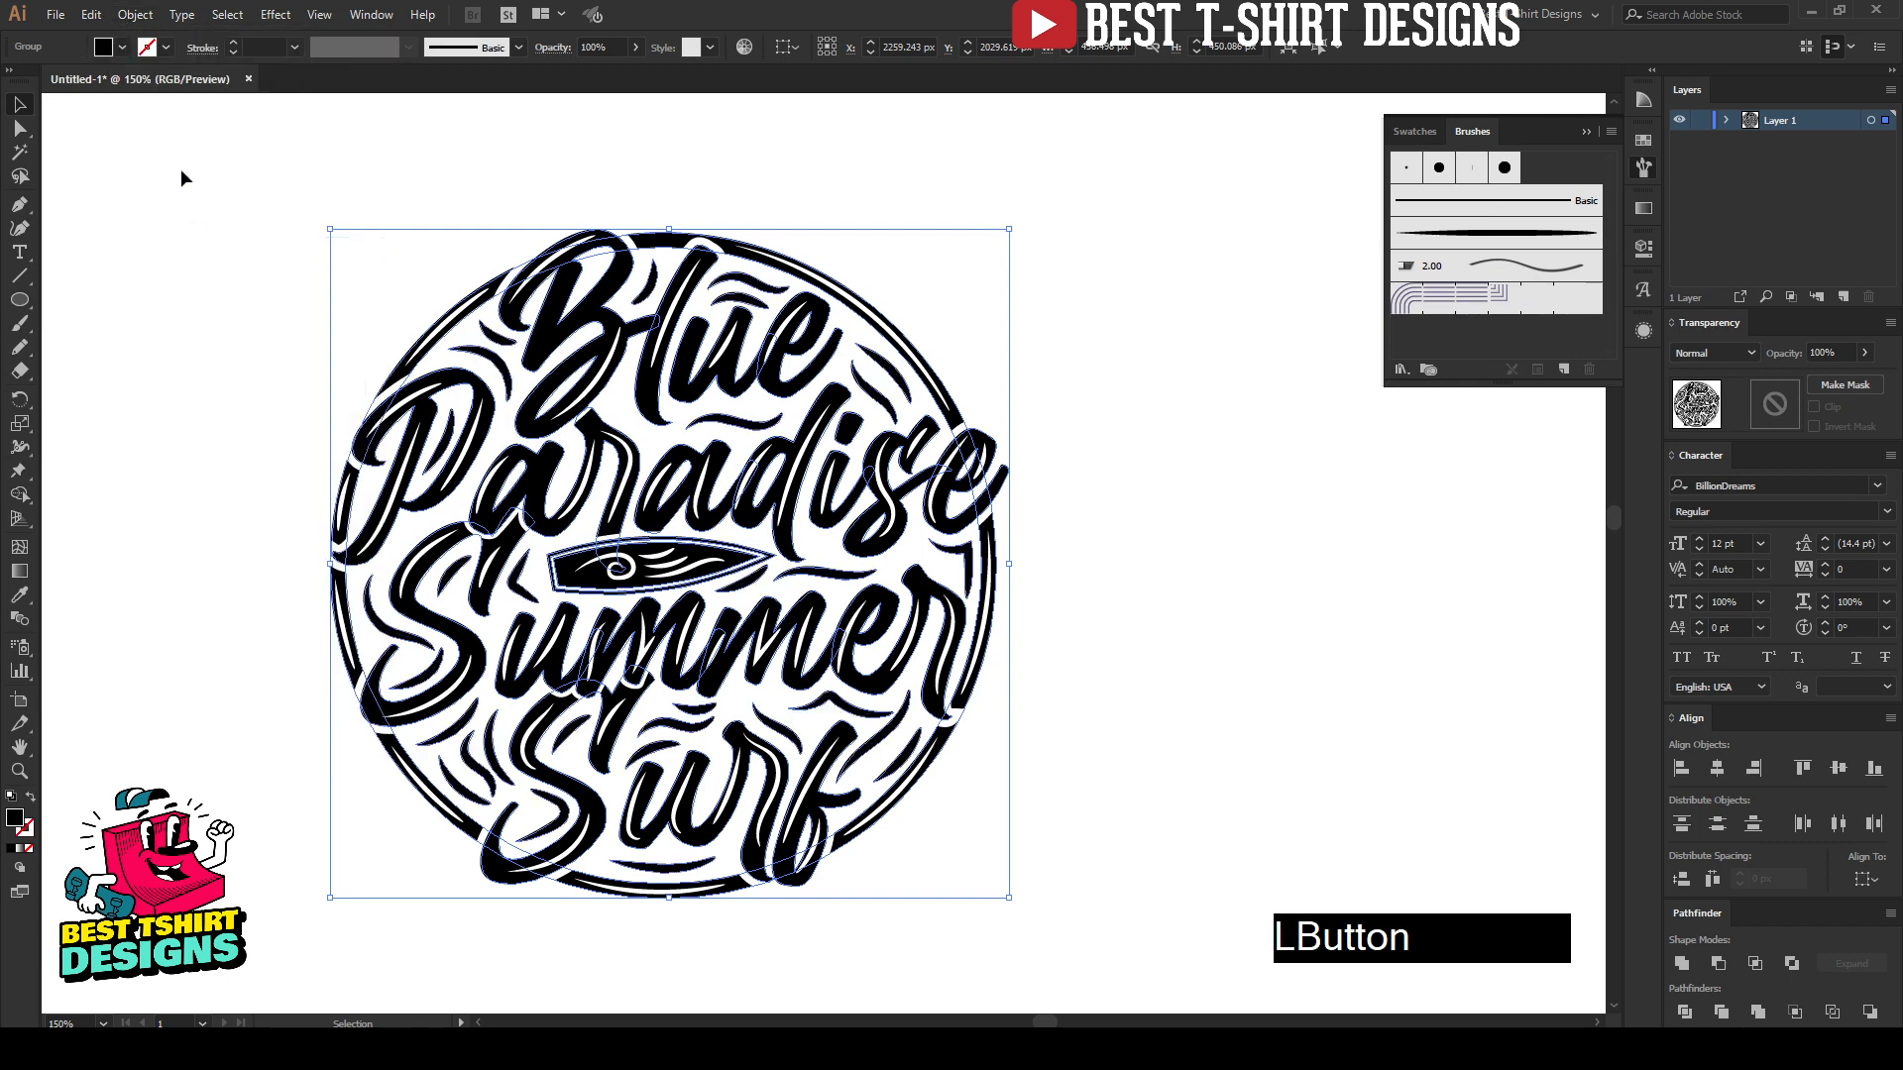
Step: Select the whole expanded lettering group, fill it with the dark red swatch and deselect it
drag(243, 191, 1155, 984)
click(105, 48)
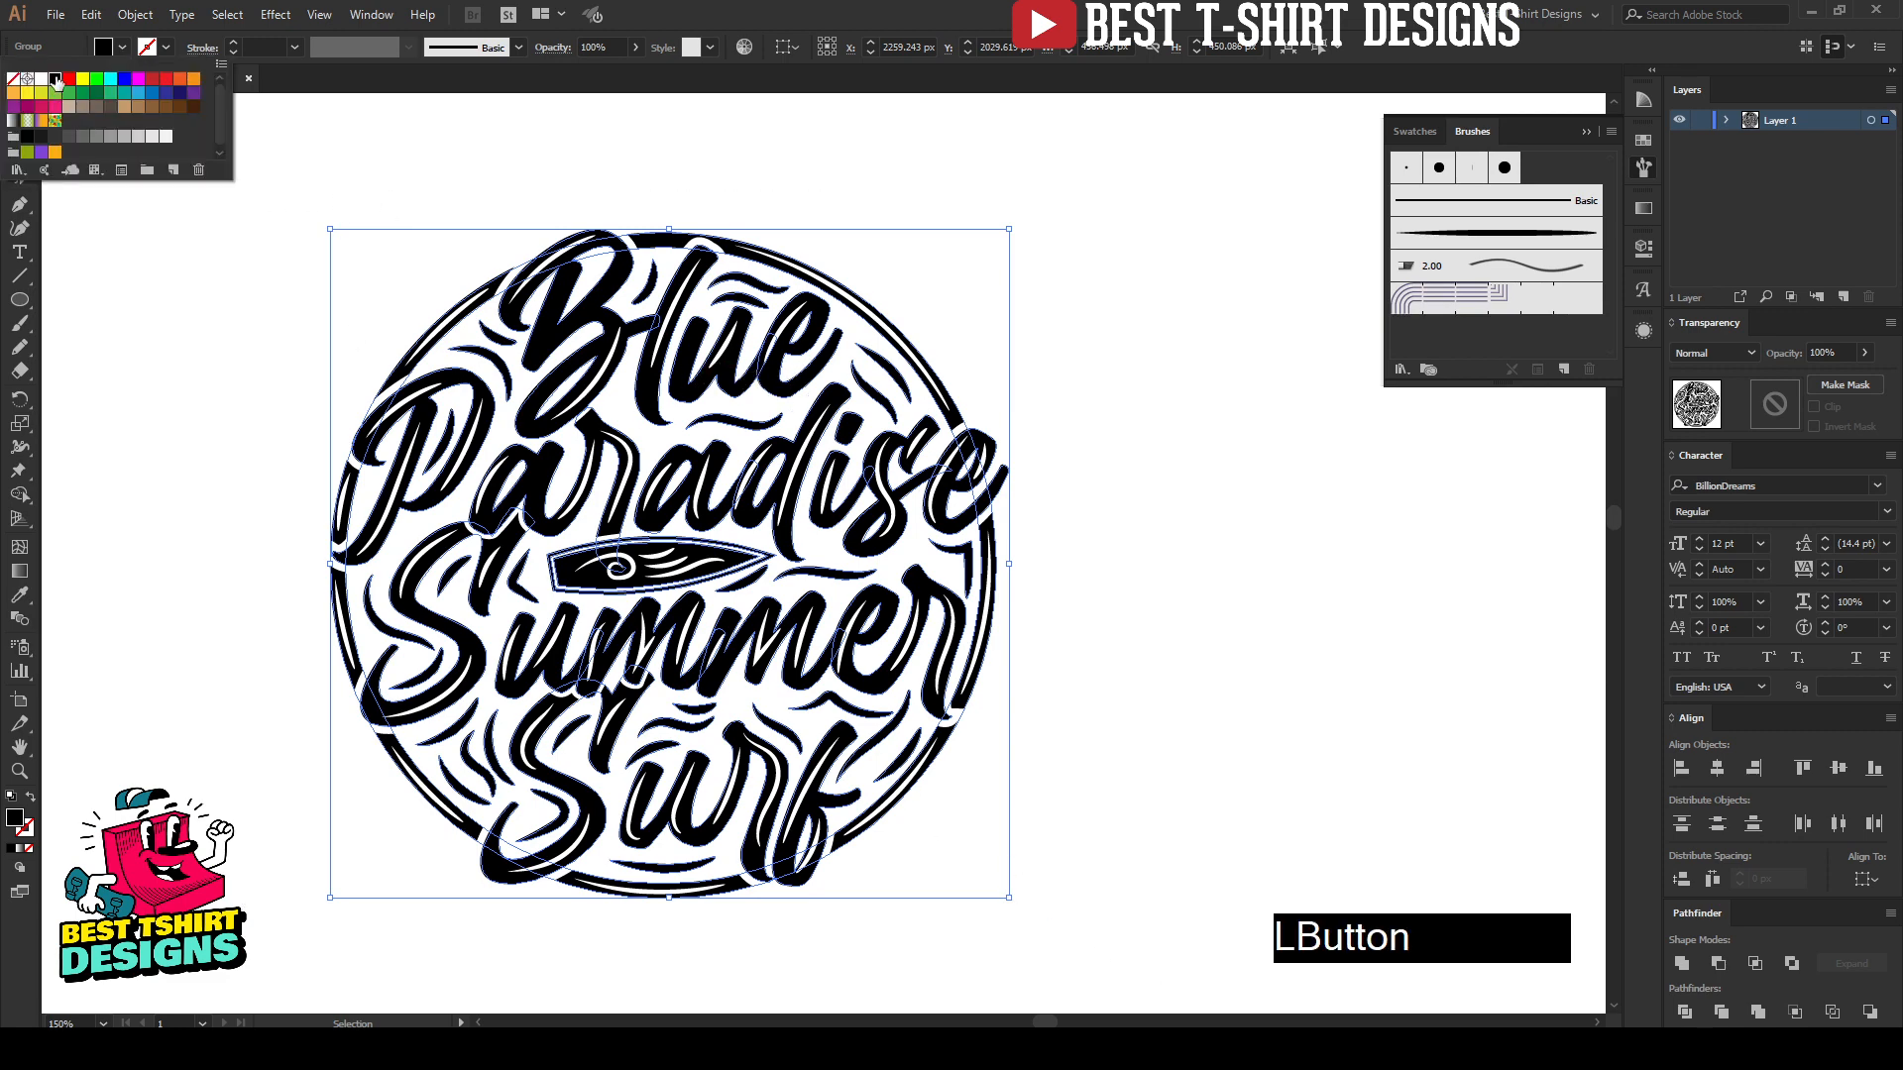
click(167, 401)
scroll(882, 607, down, 1)
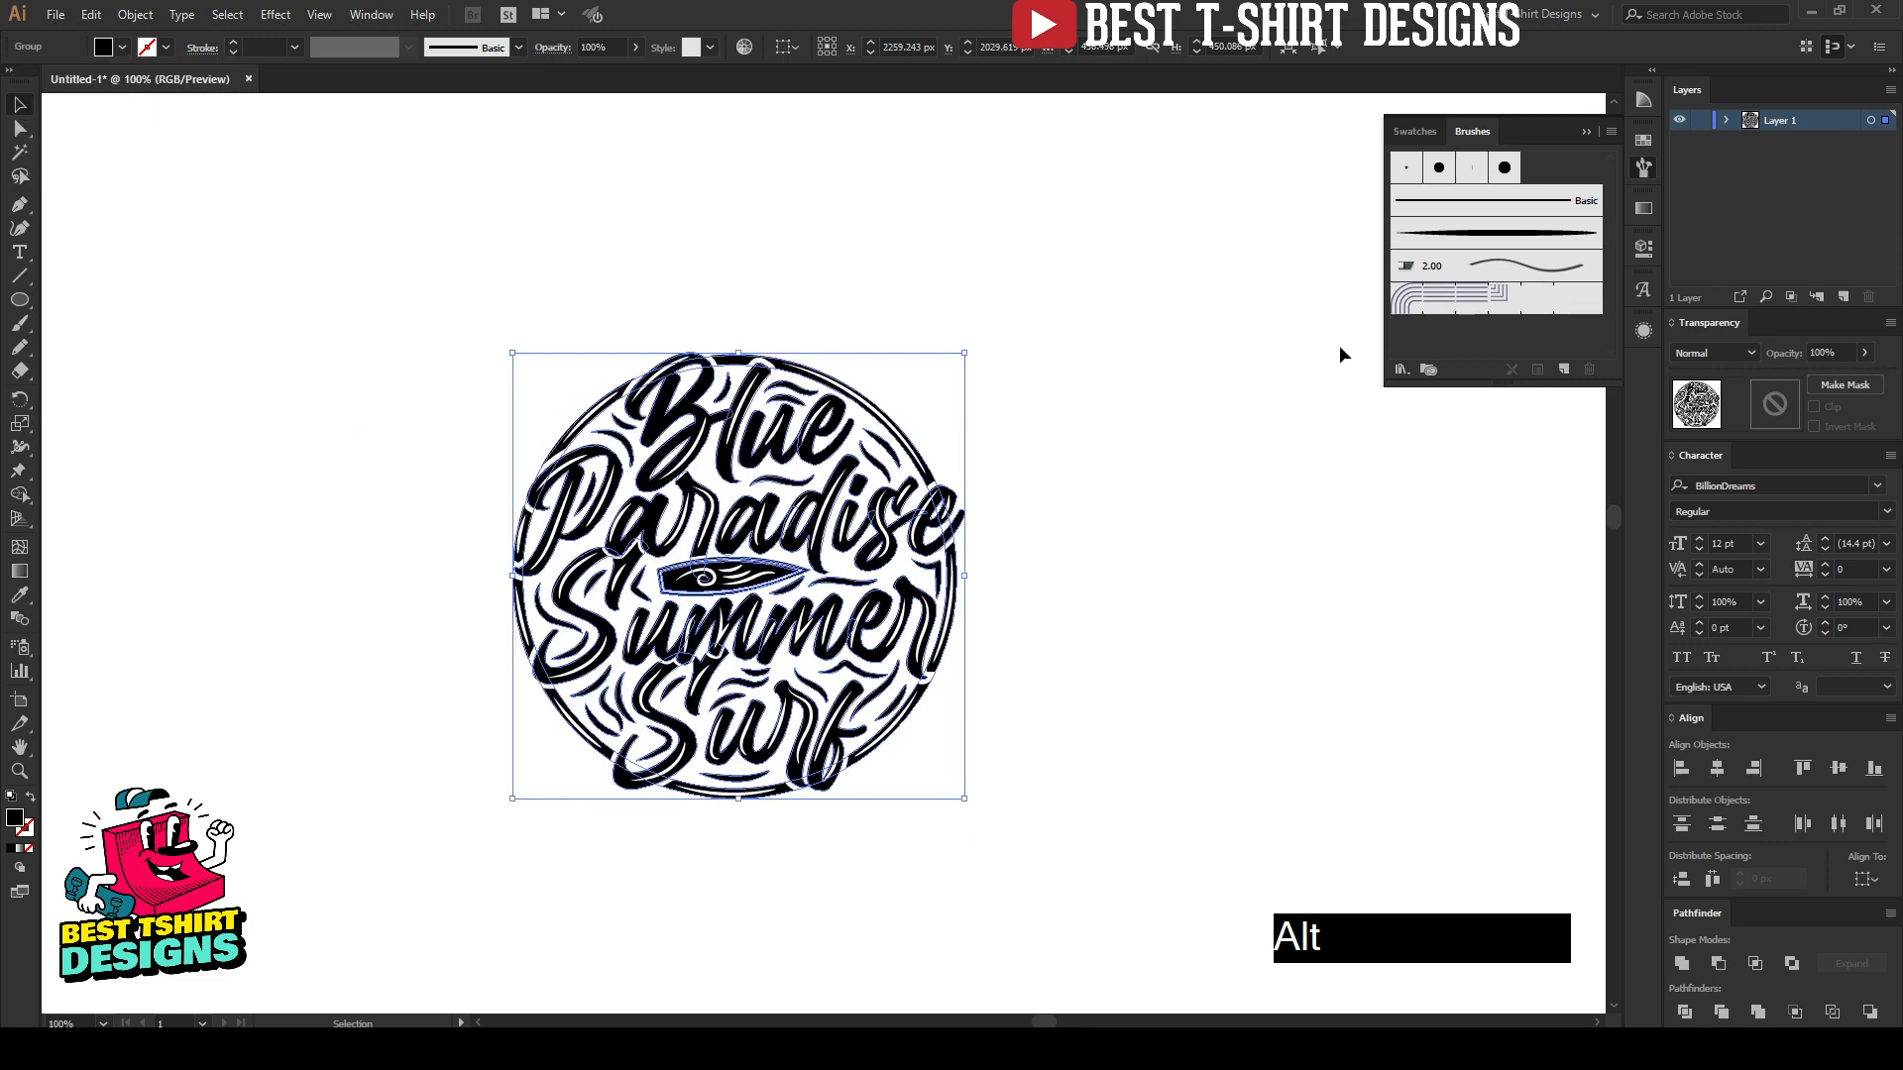
click(1644, 141)
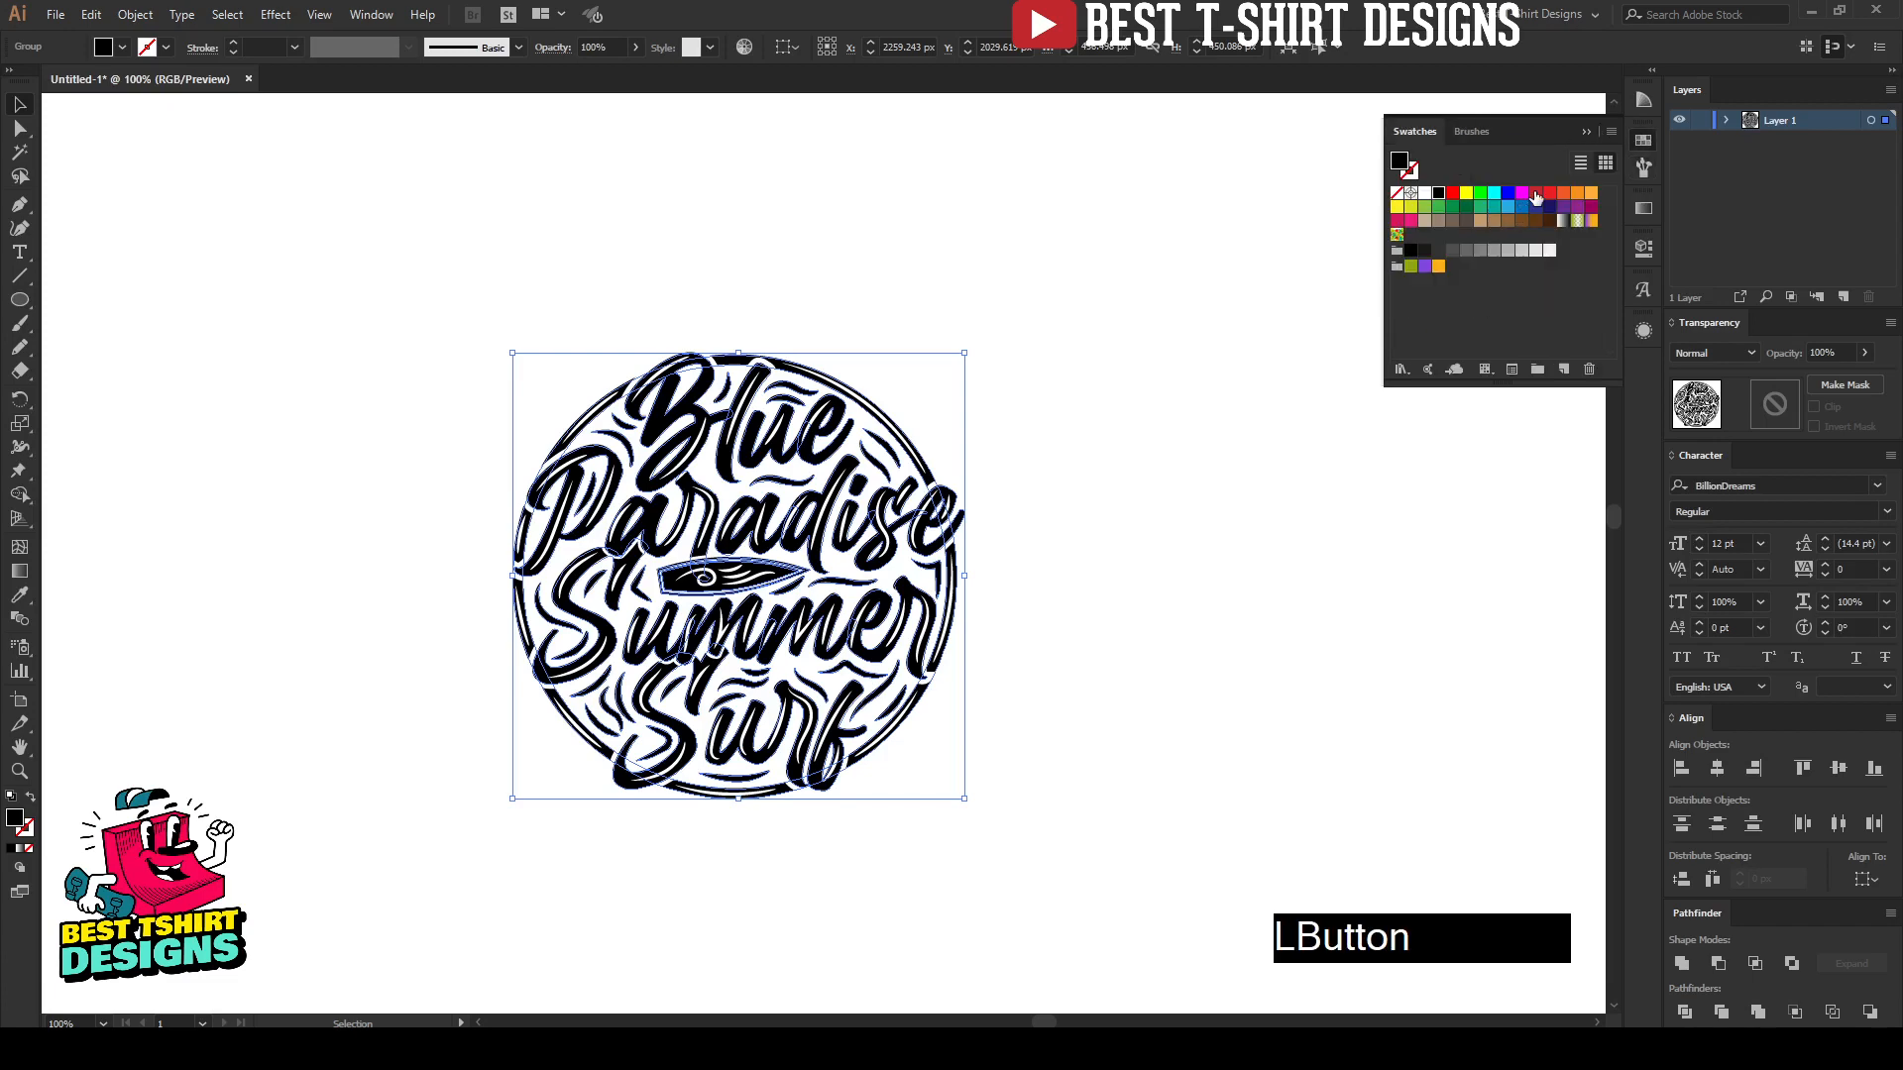
click(1535, 194)
scroll(823, 645, up, 1)
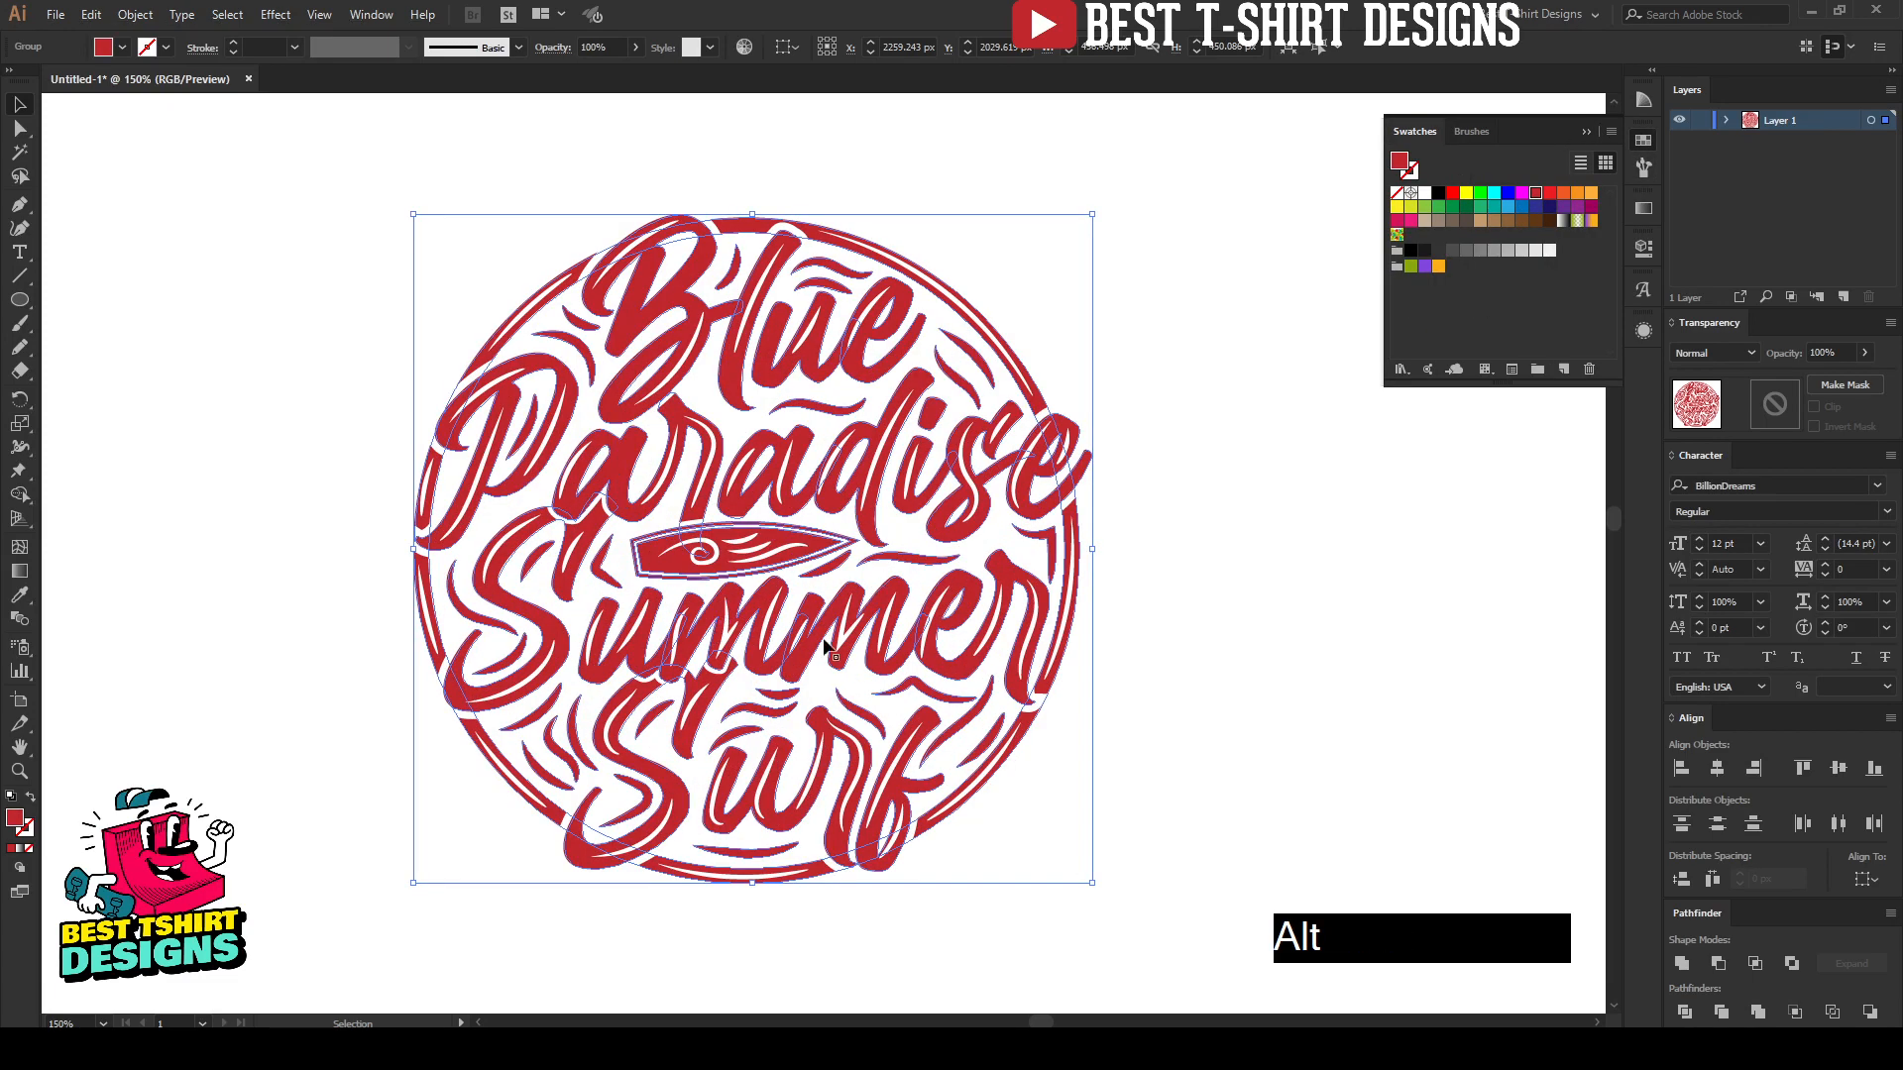
click(1168, 628)
Step: Examine the finished red lettering design up close, with the whole circular artwork framed in view
key(space)
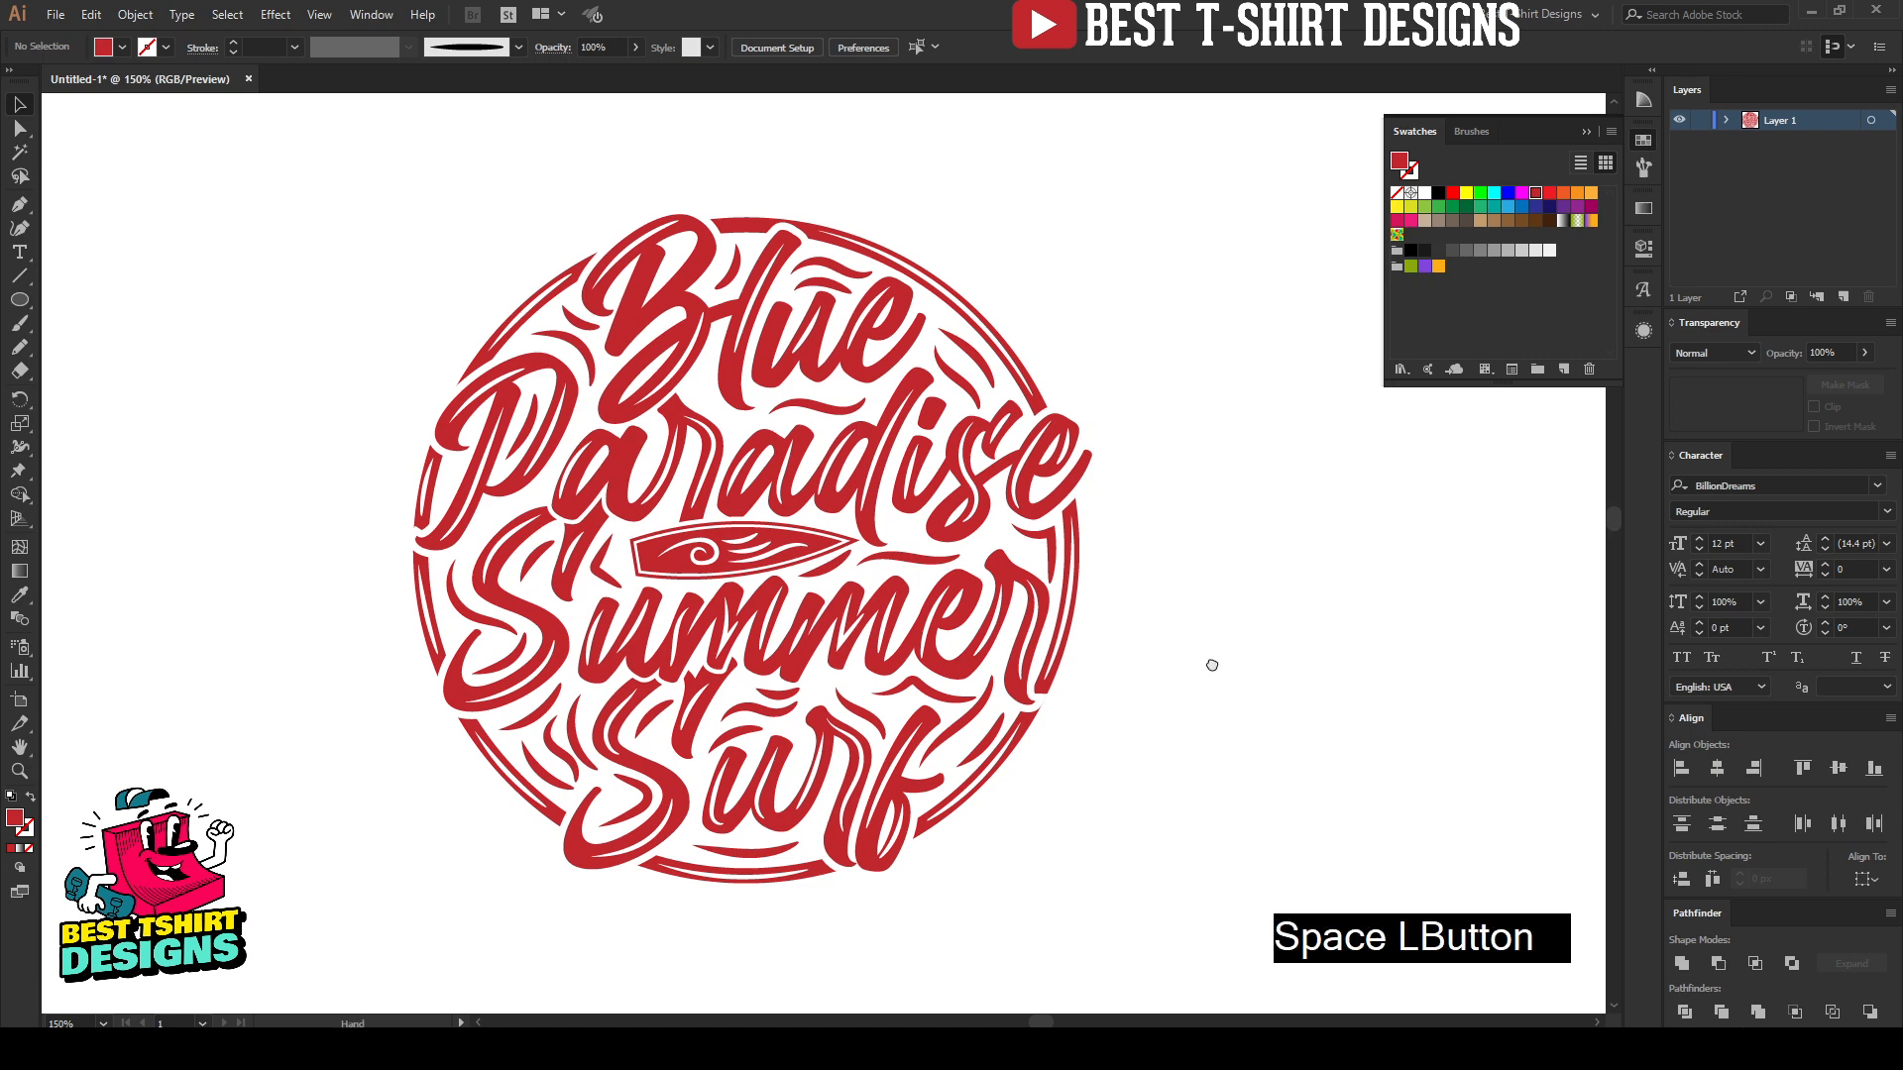
drag(1212, 665, 1202, 670)
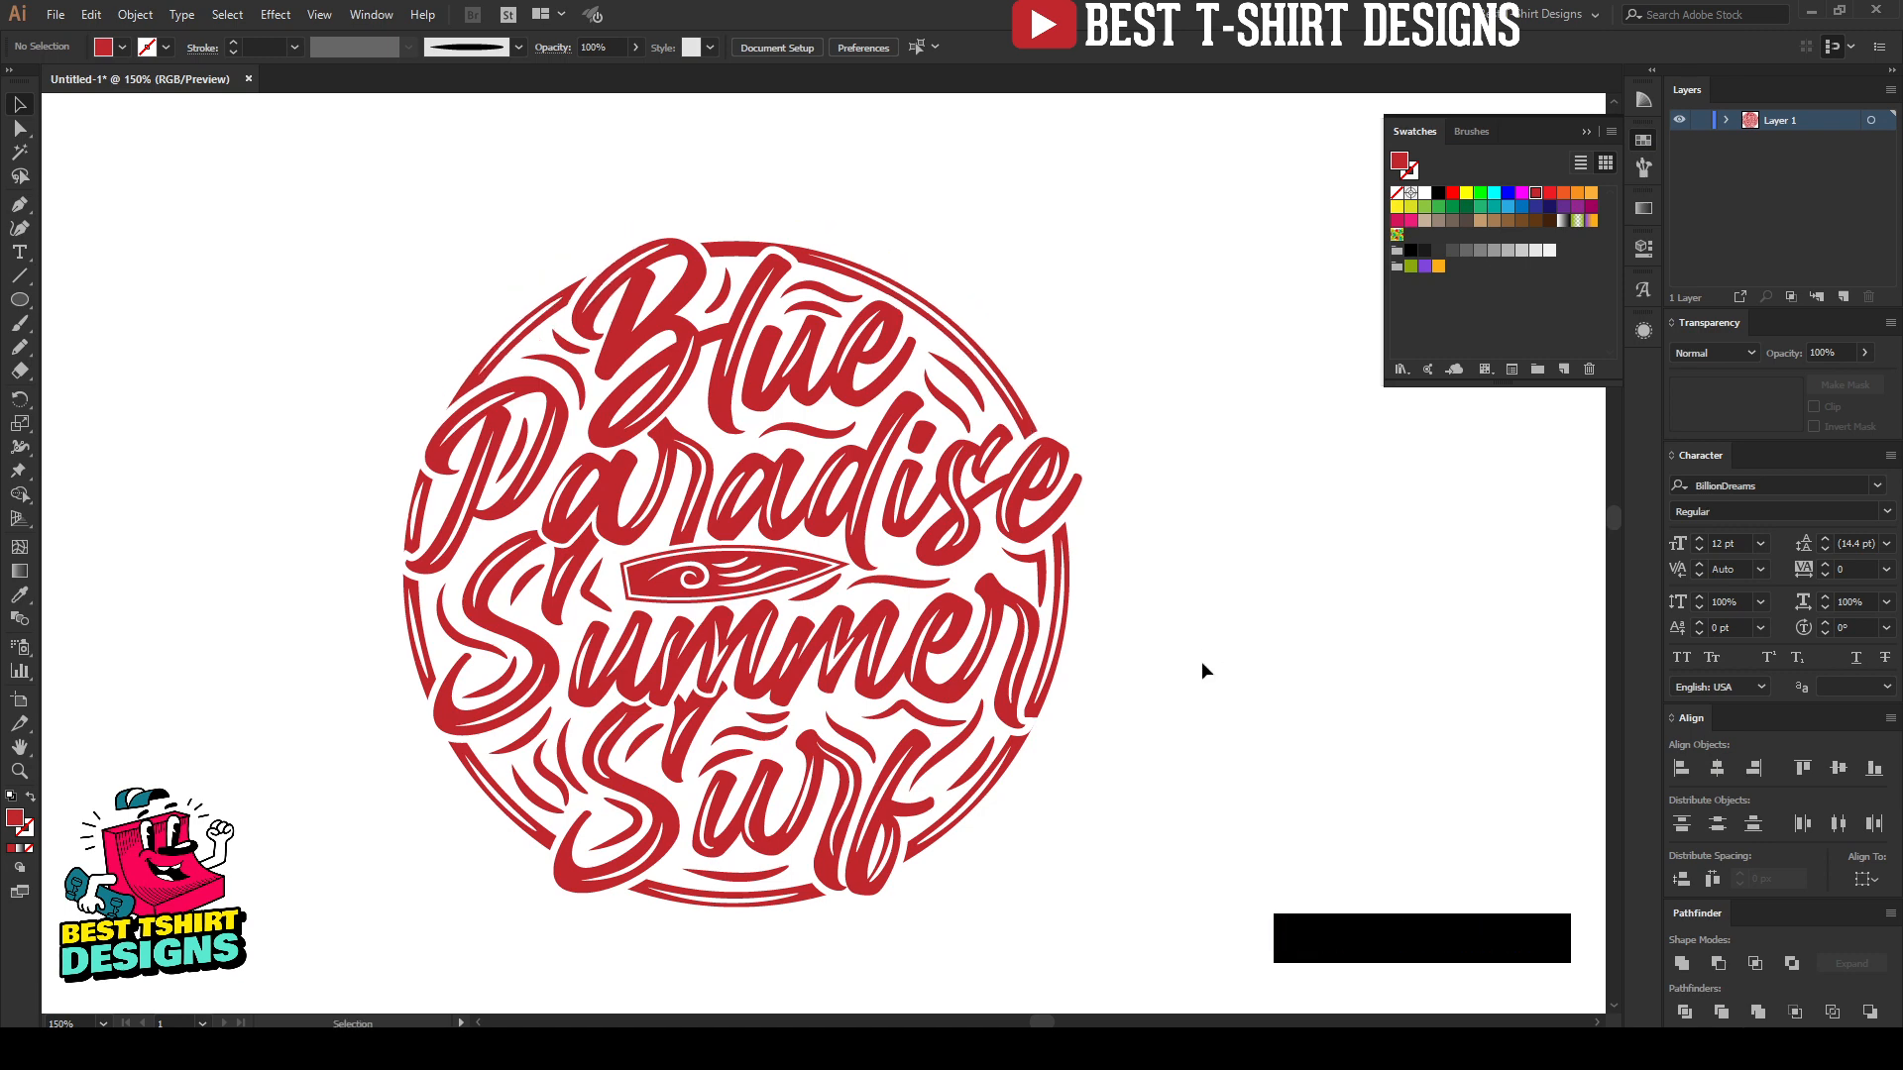
click(1199, 662)
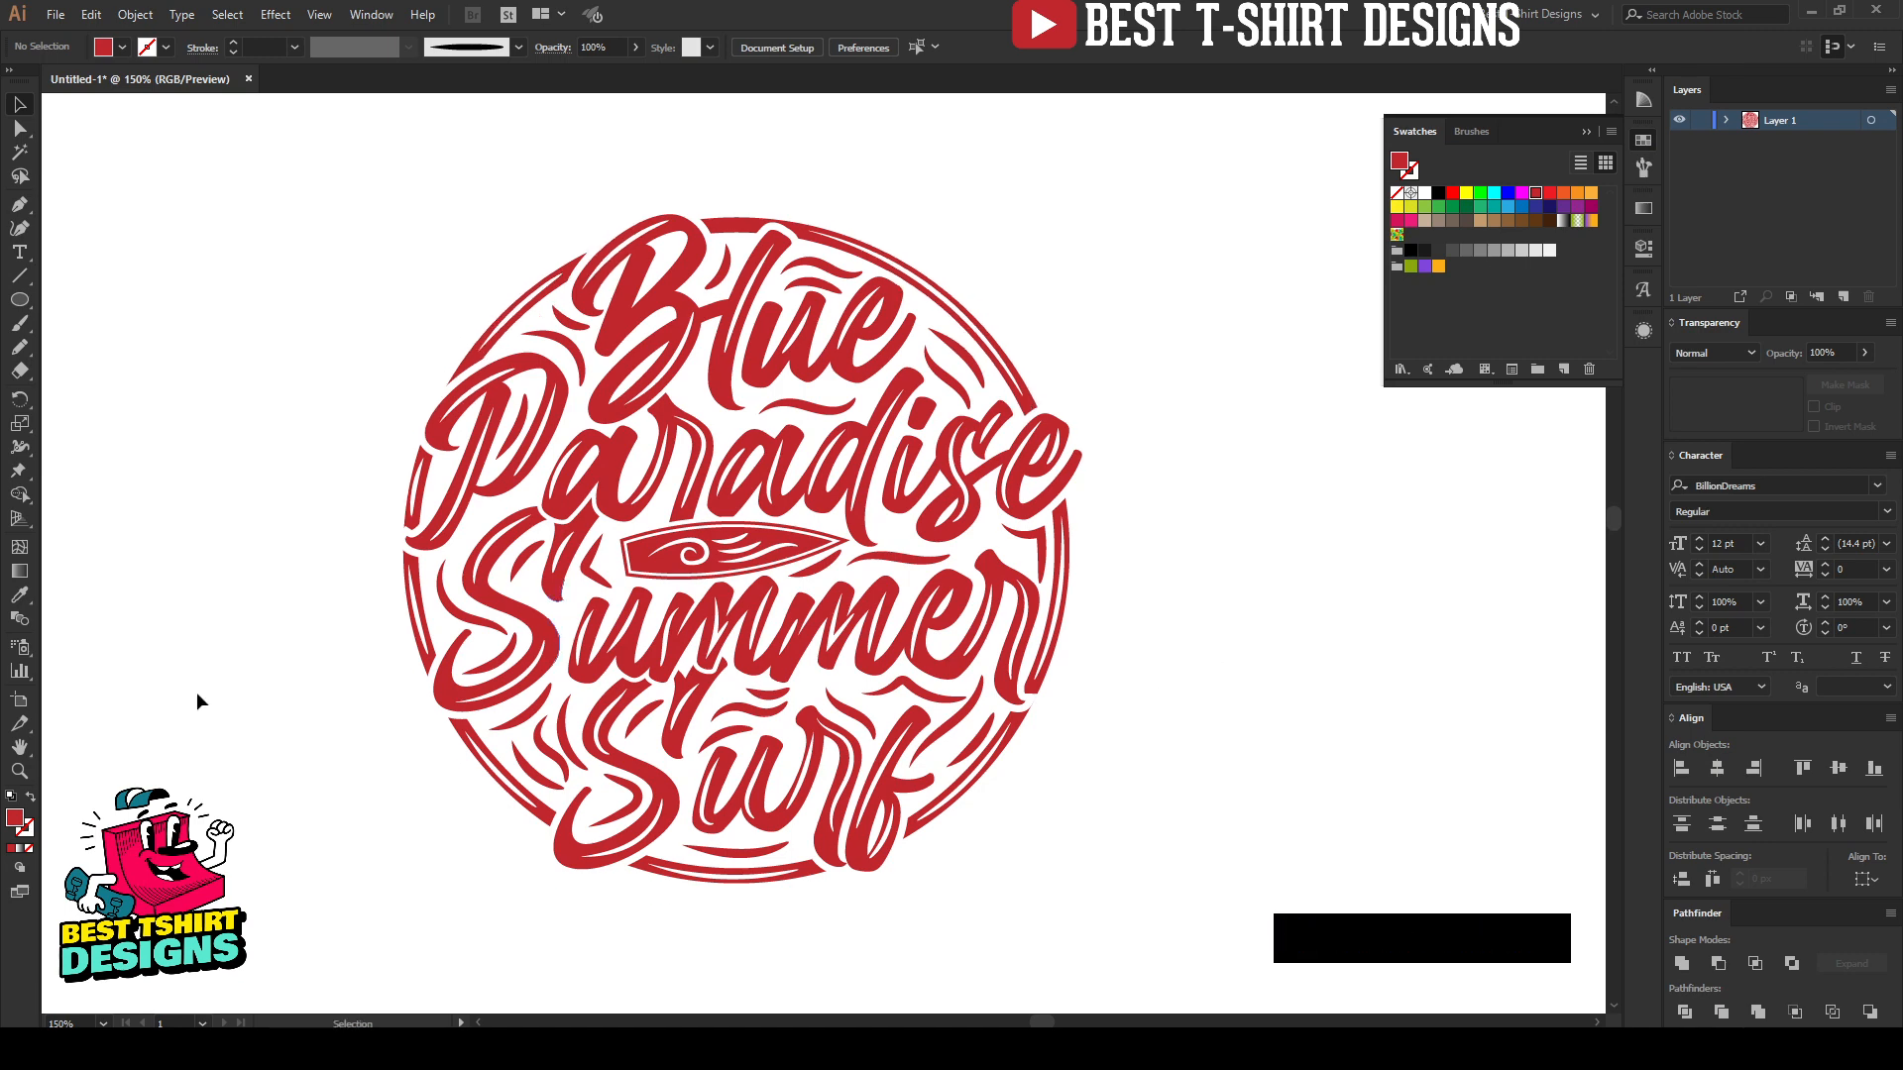
click(24, 770)
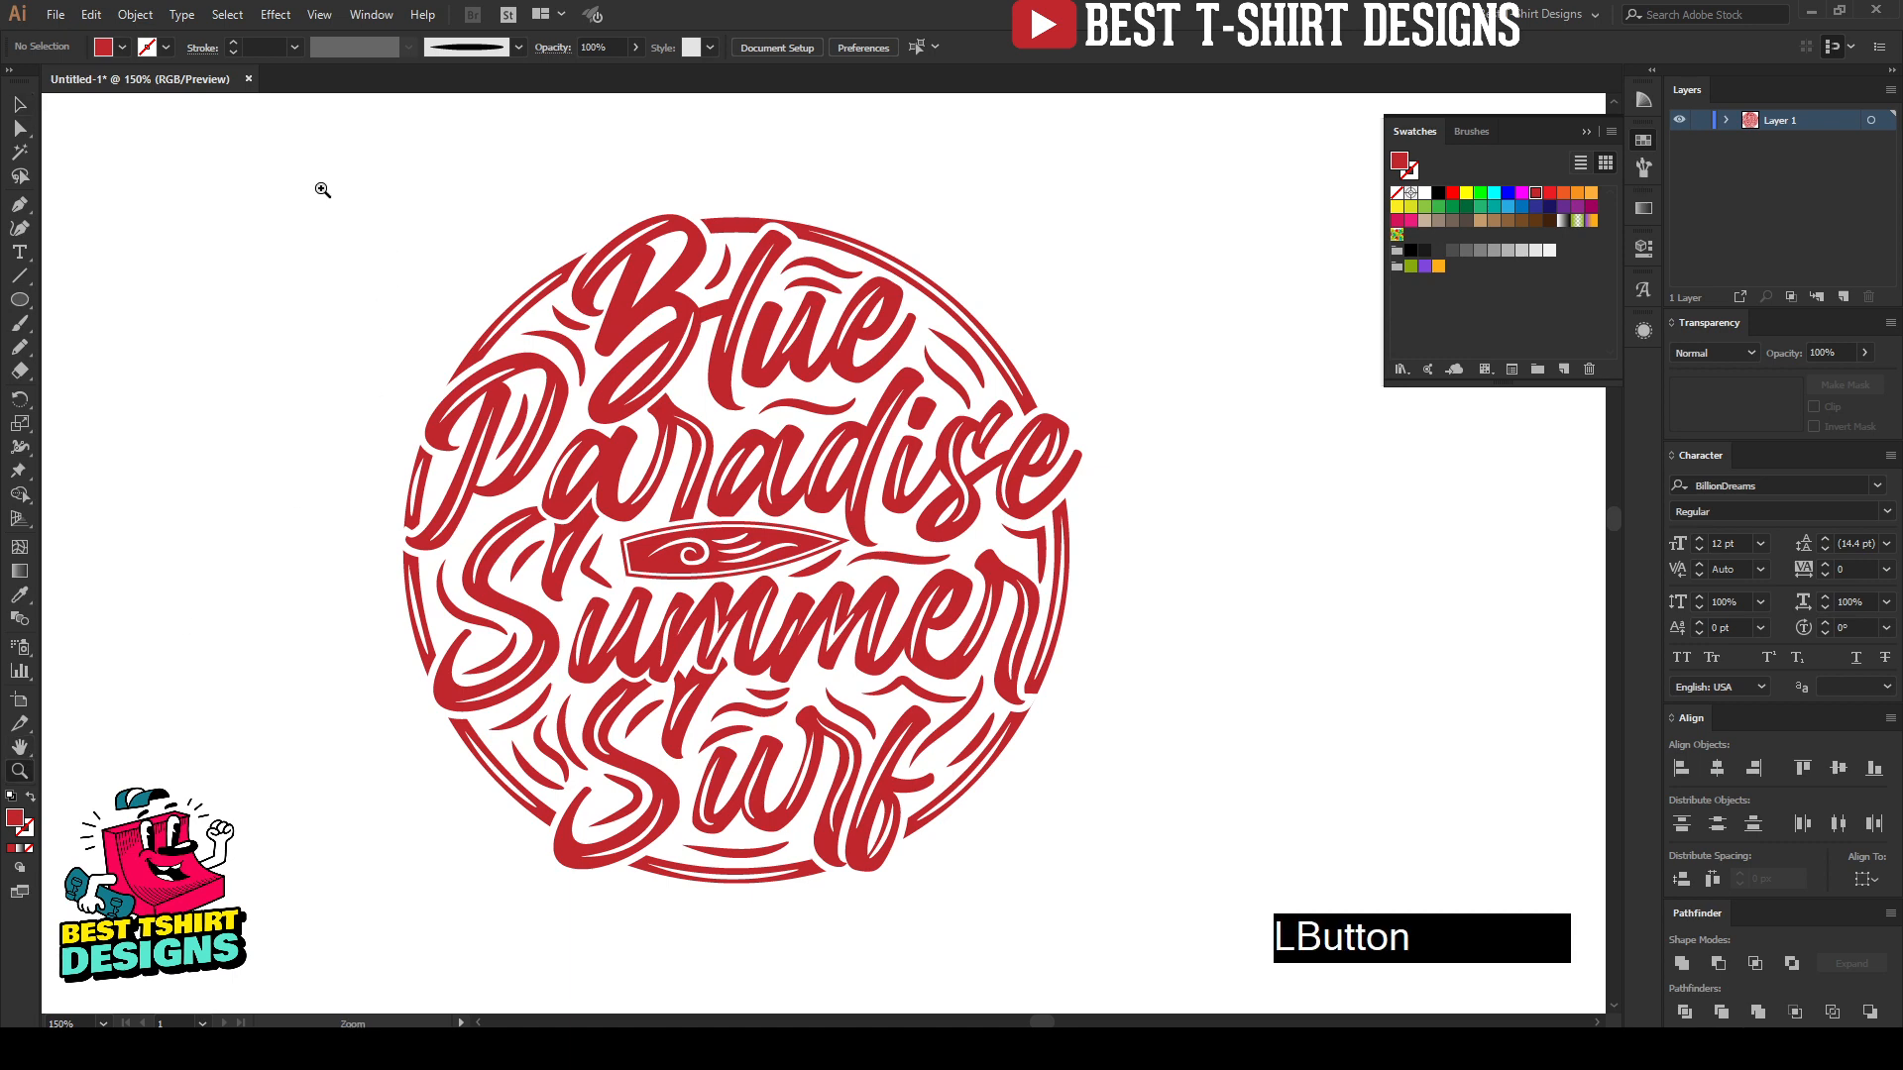
drag(322, 189, 1146, 952)
key(space)
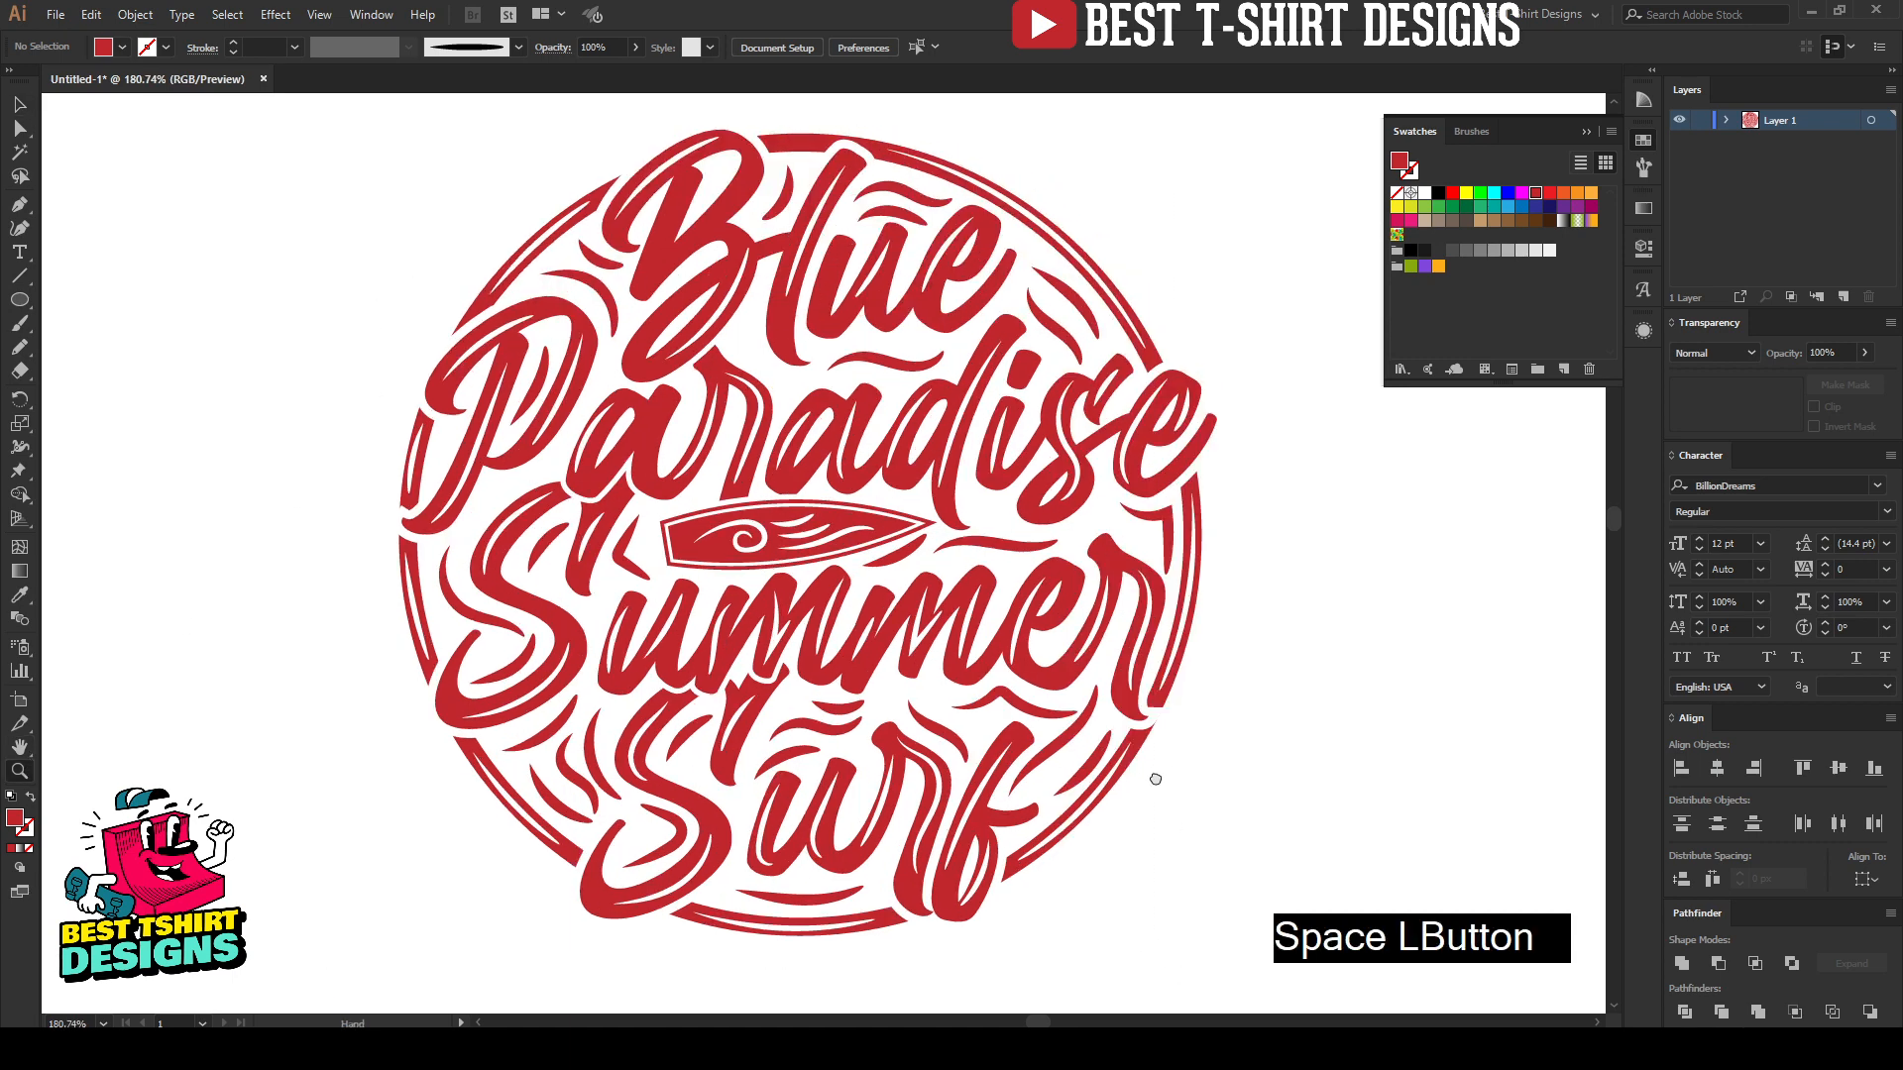
drag(1156, 779, 1074, 782)
key(v)
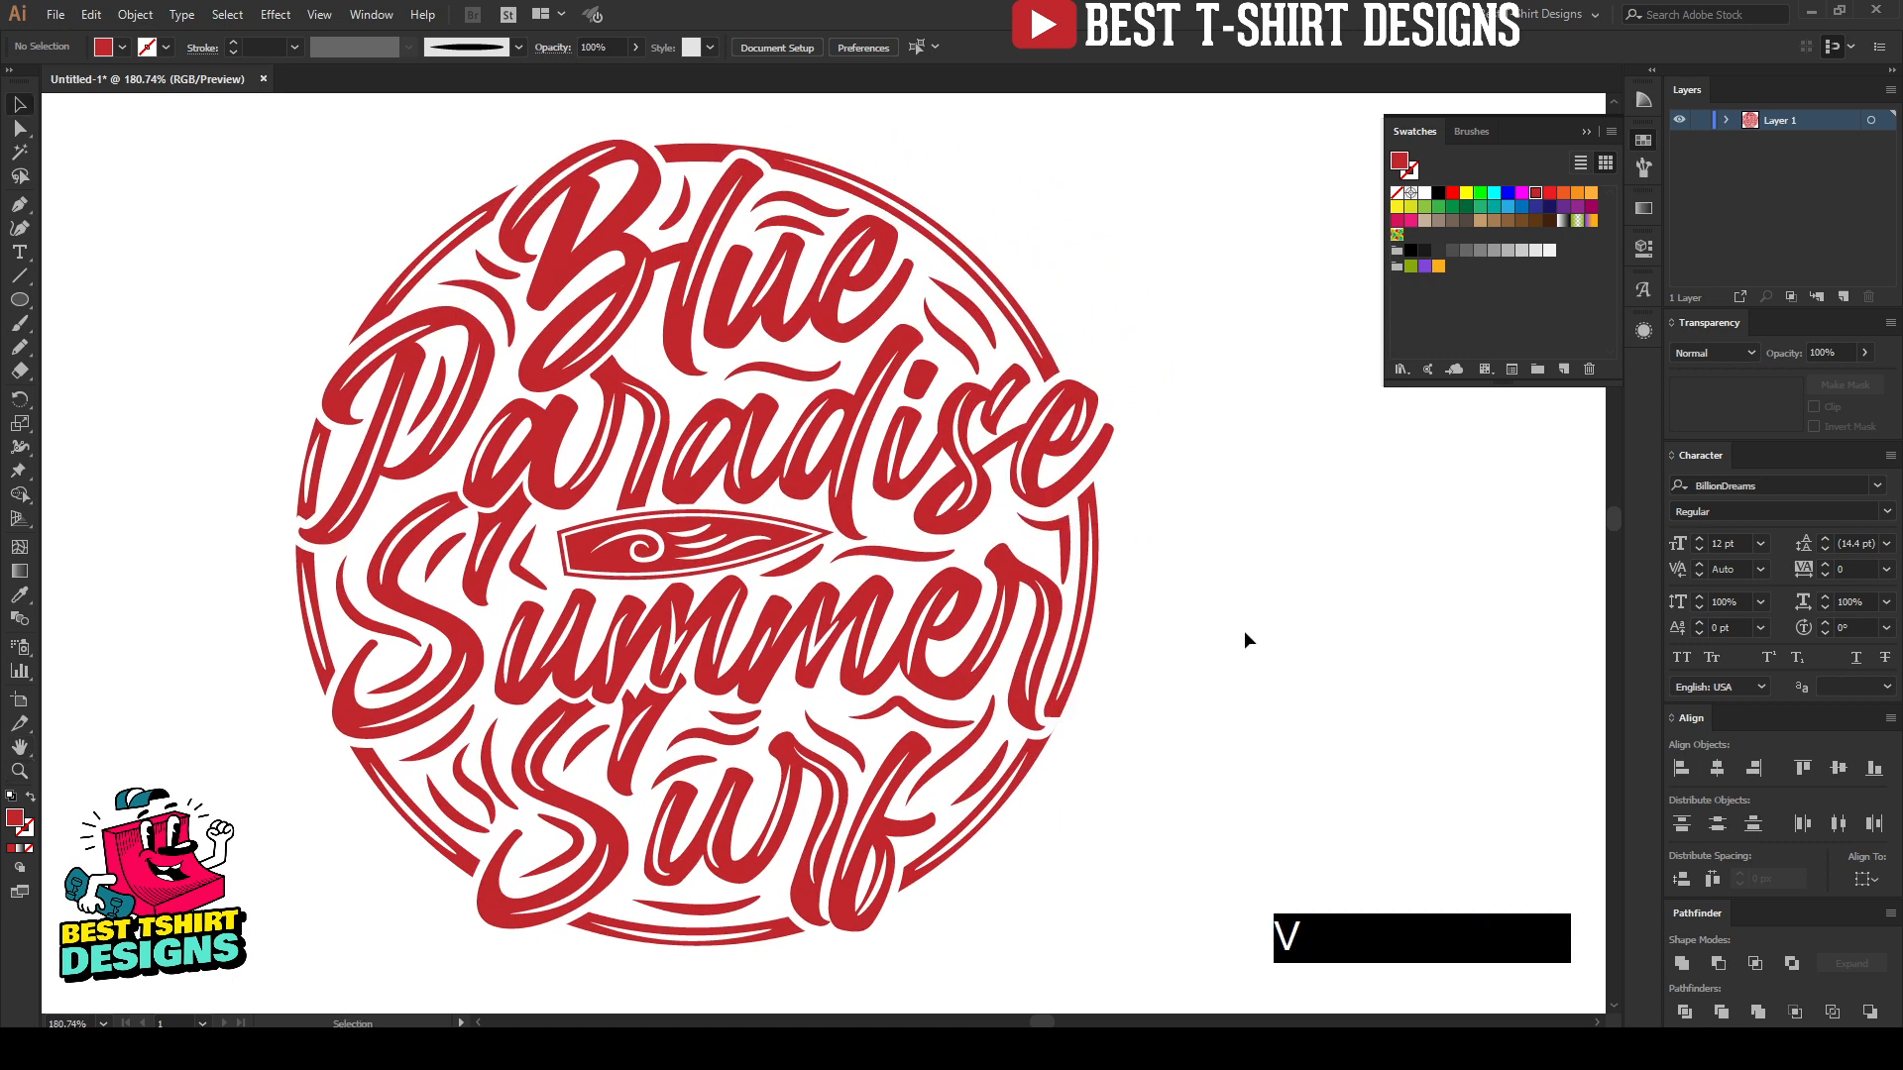
click(1245, 635)
click(231, 417)
click(1144, 581)
click(310, 221)
click(1276, 655)
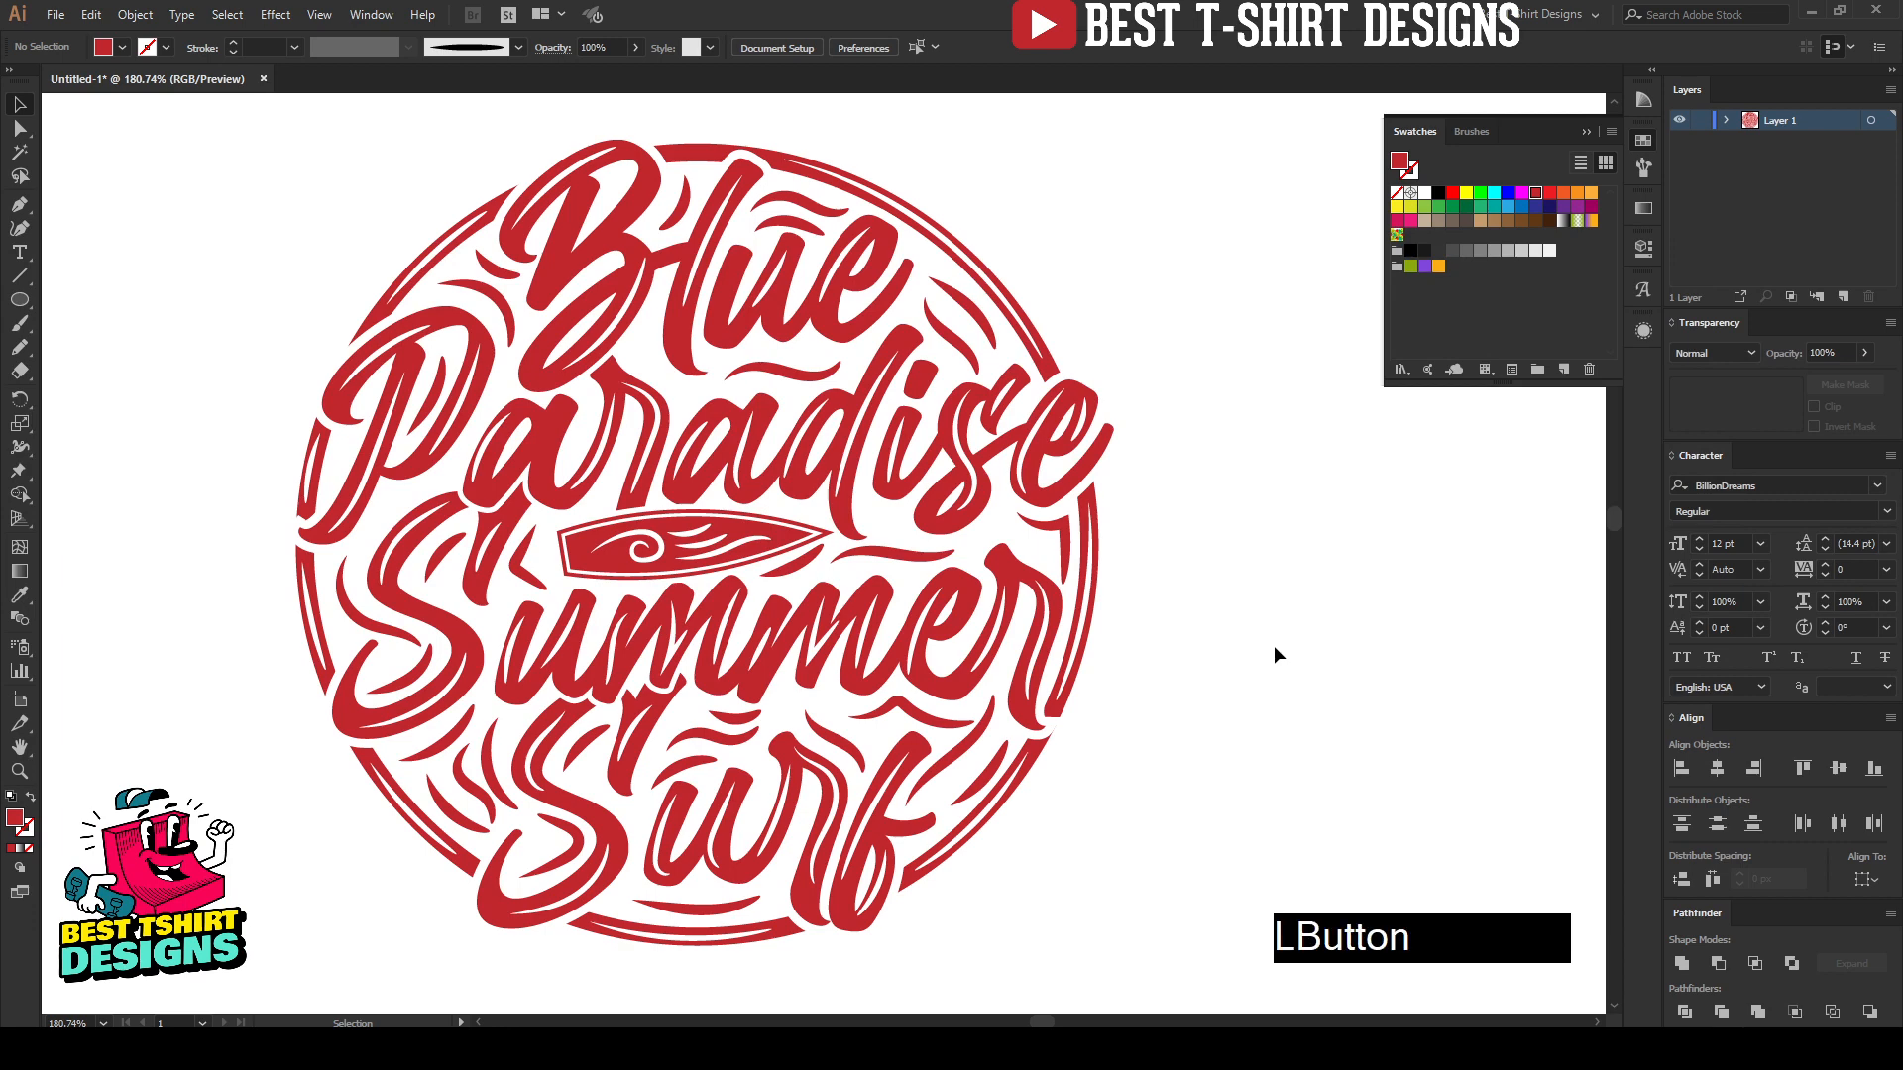